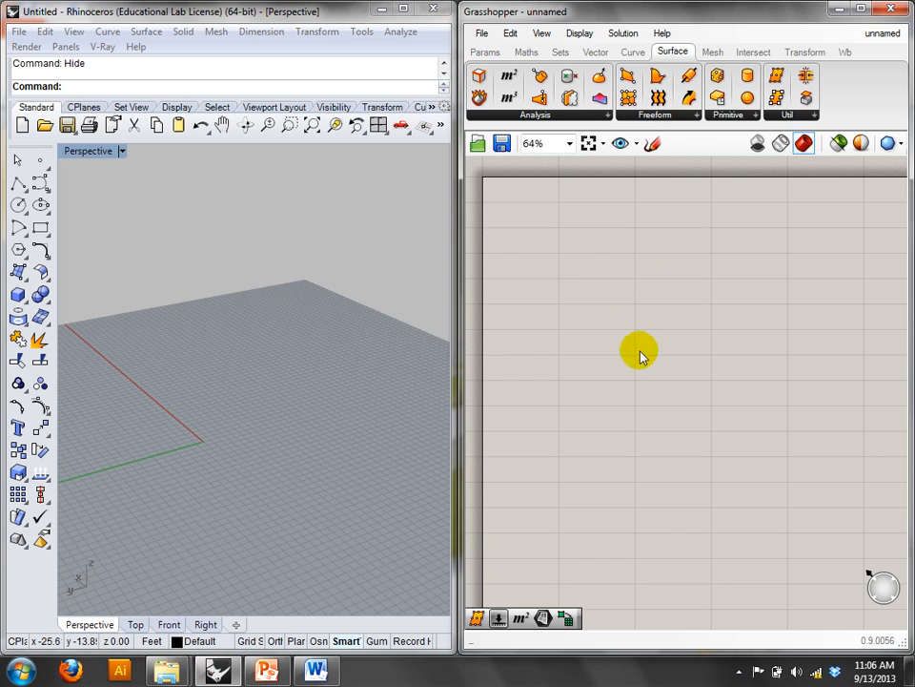
- Draw a corner-to-corner rectangular plane surface over the origin area in the Perspective view
click(19, 274)
click(174, 303)
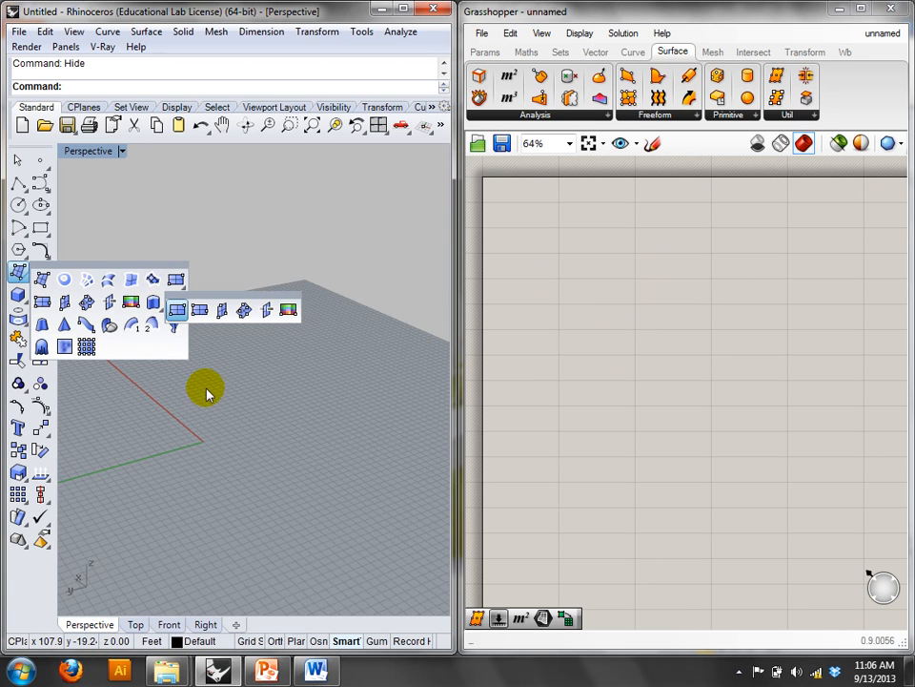
click(177, 281)
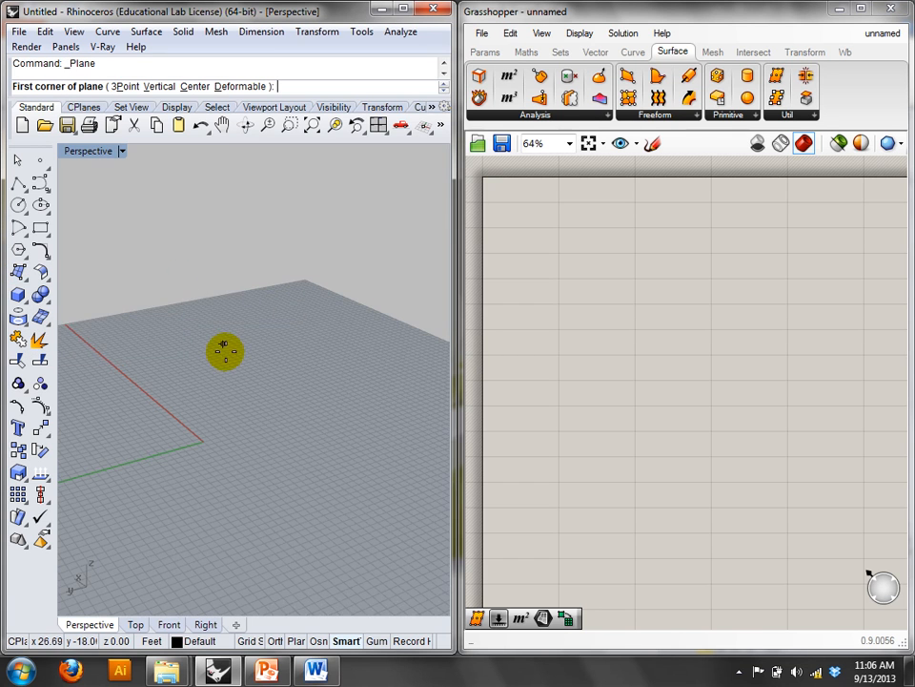
right_drag(231, 364, 108, 388)
scroll(108, 387, down, 3)
right_drag(180, 367, 139, 320)
click(115, 288)
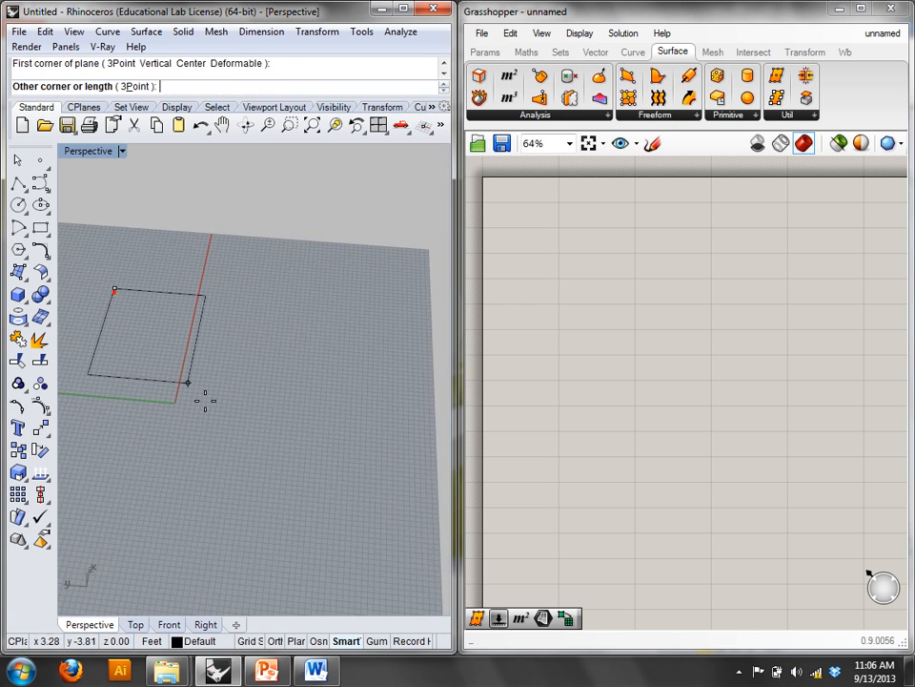
click(256, 466)
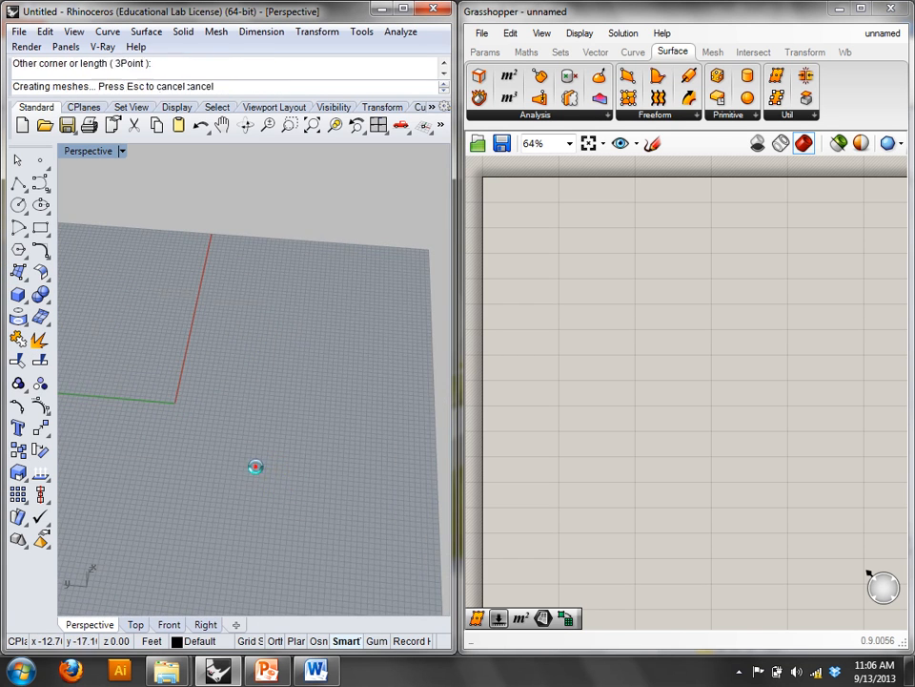
- Add a Surface parameter component to the Grasshopper canvas
double_click(530, 374)
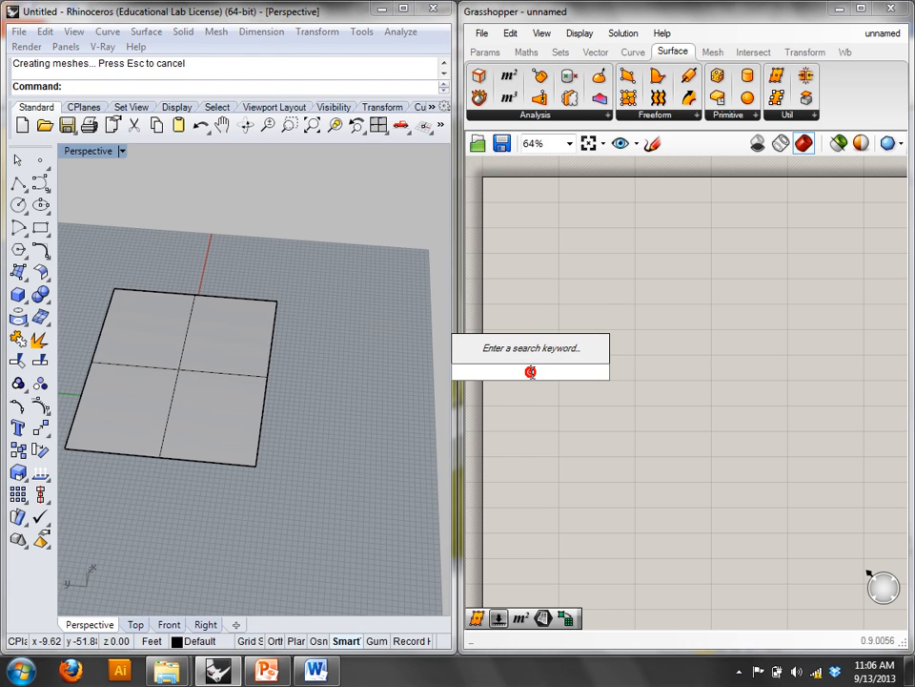
text(surfa)
click(511, 355)
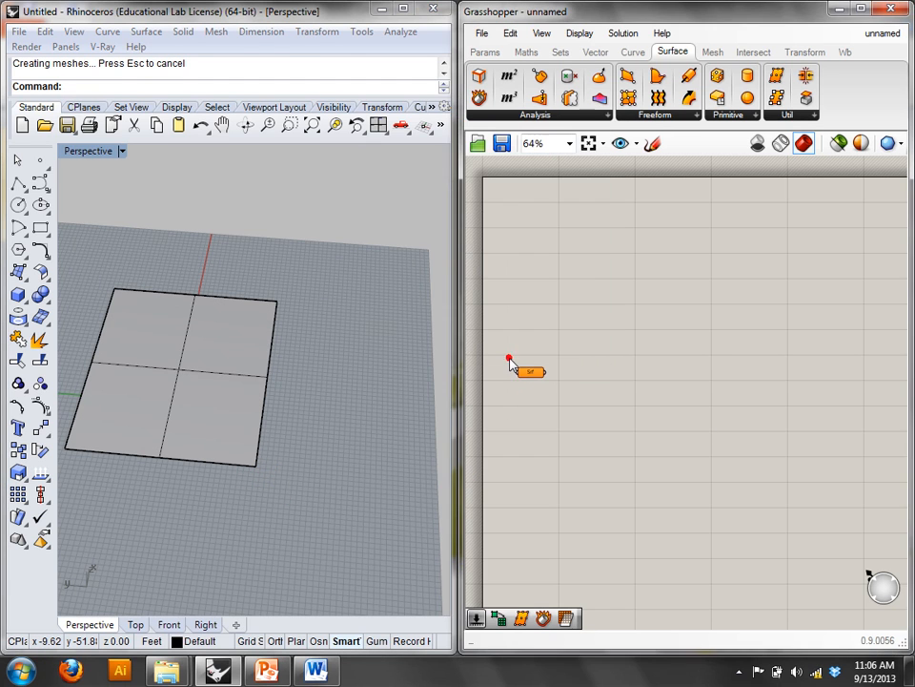
- Select the rectangular plane surface in Rhino and hide it
drag(326, 507, 257, 413)
click(530, 372)
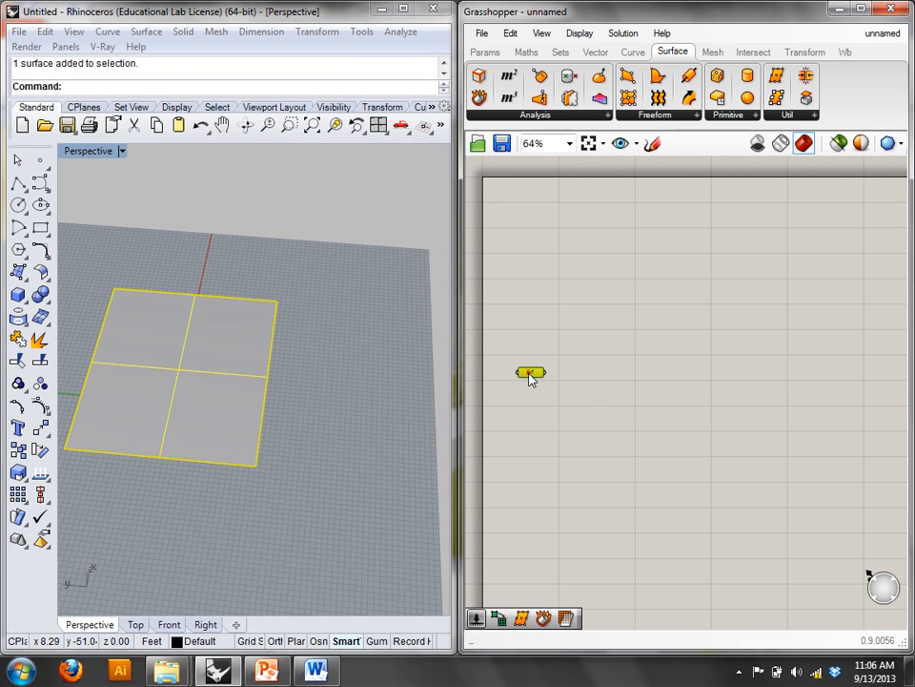
right_click(543, 323)
click(590, 200)
right_click(532, 373)
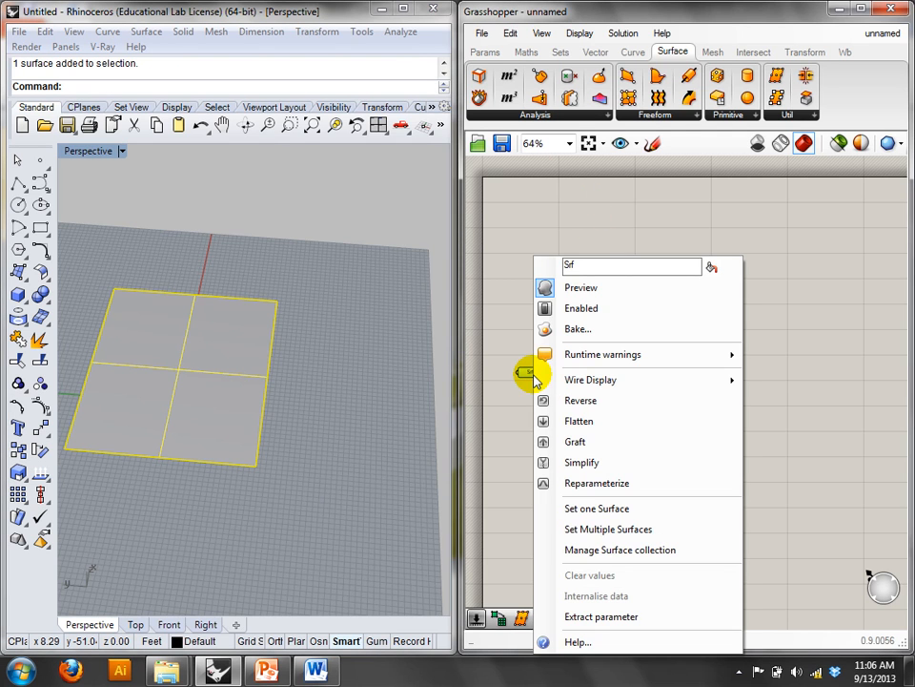
click(520, 267)
click(294, 510)
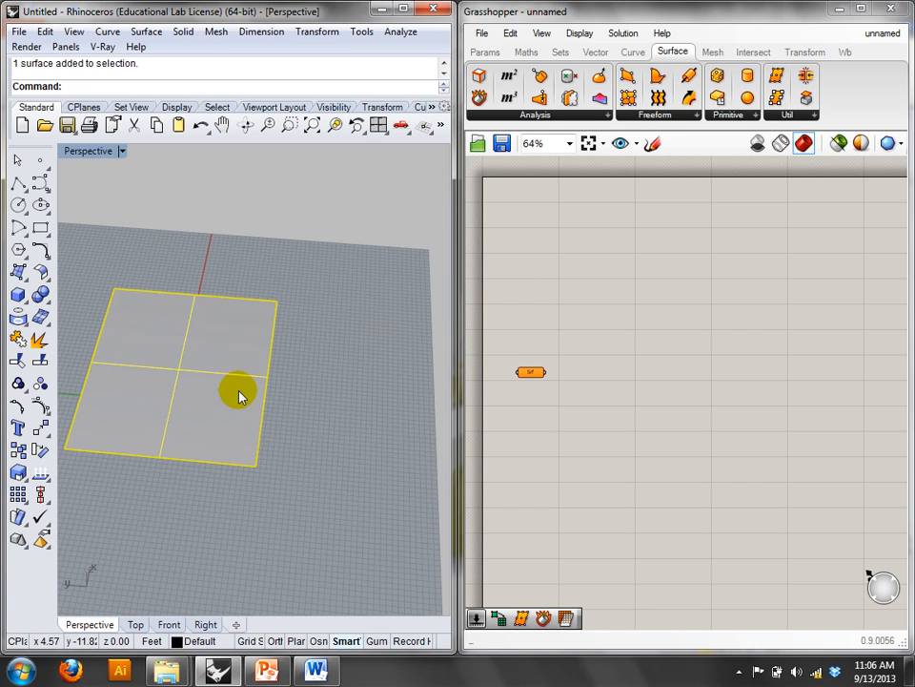
key(ctrl+h)
- Place an XYZ point component (Pt) on the Grasshopper canvas above the Surface parameter
click(485, 53)
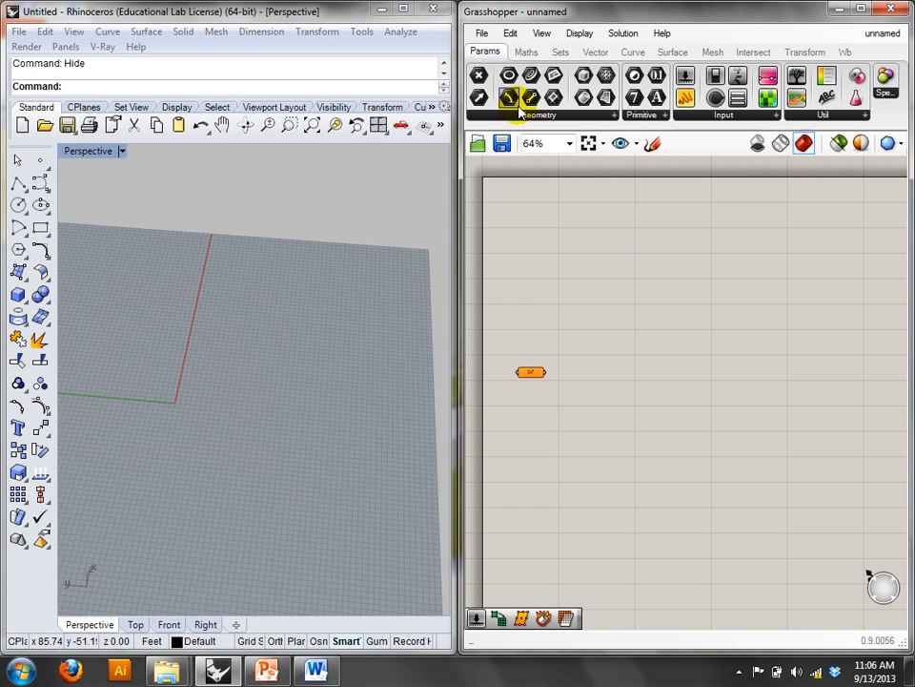
click(592, 53)
click(629, 53)
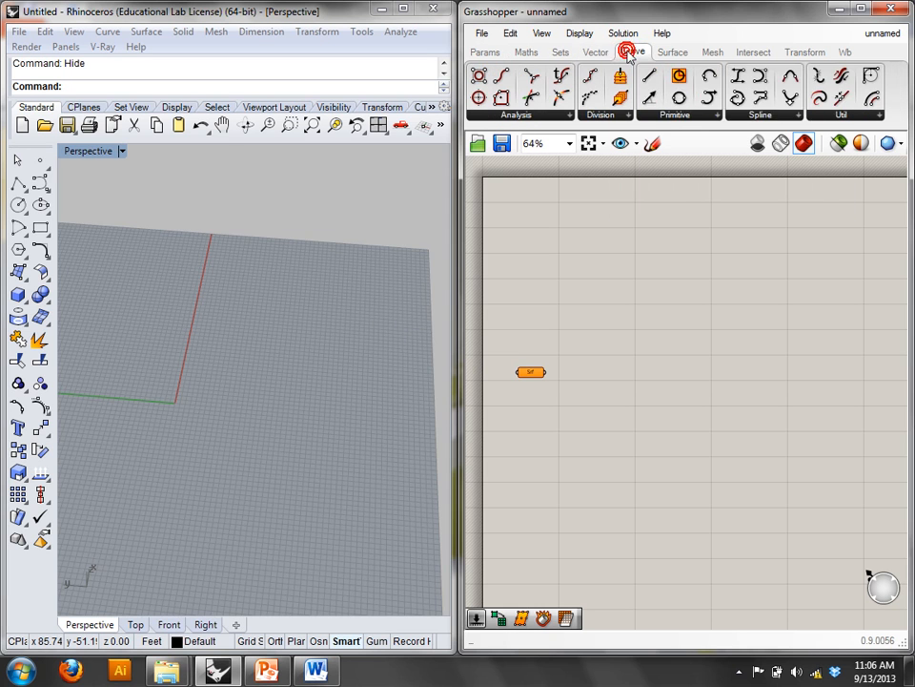
click(608, 54)
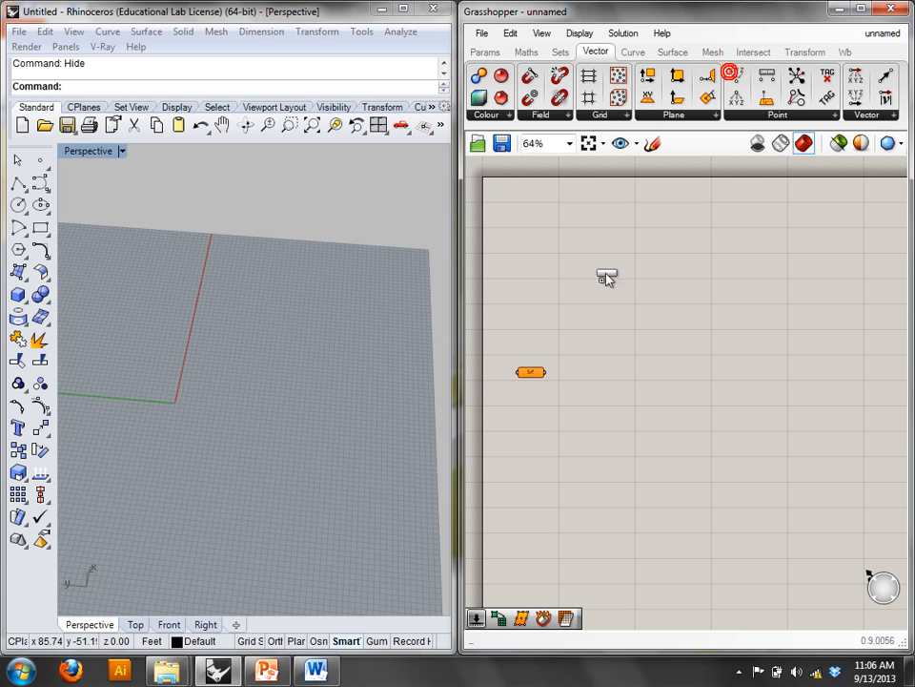
drag(606, 279, 630, 271)
- Add a Cylinder component beside the point component, leaving a wider gap between the two
double_click(698, 269)
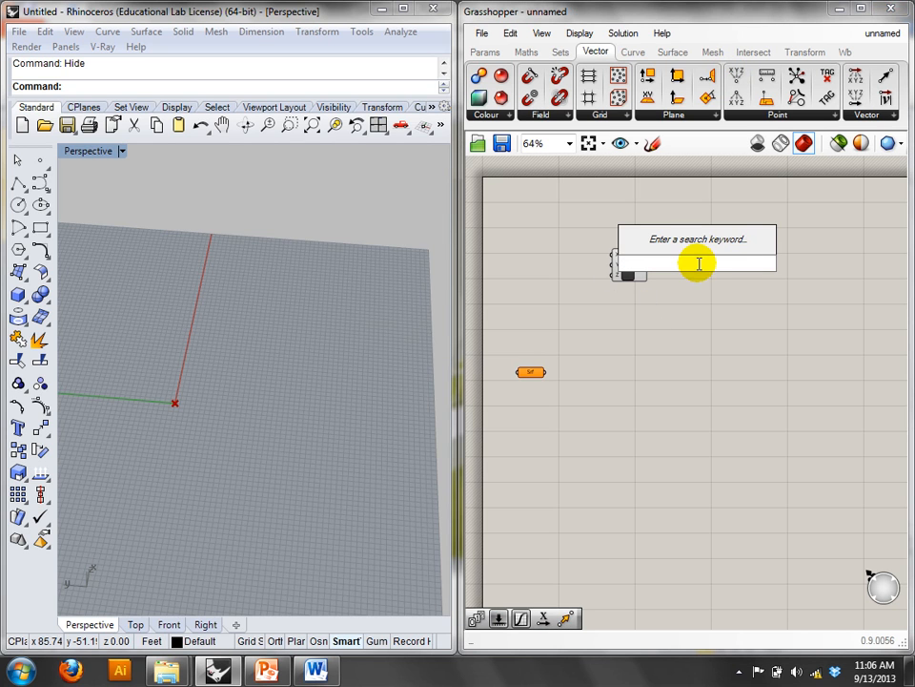
text(cyl)
click(657, 243)
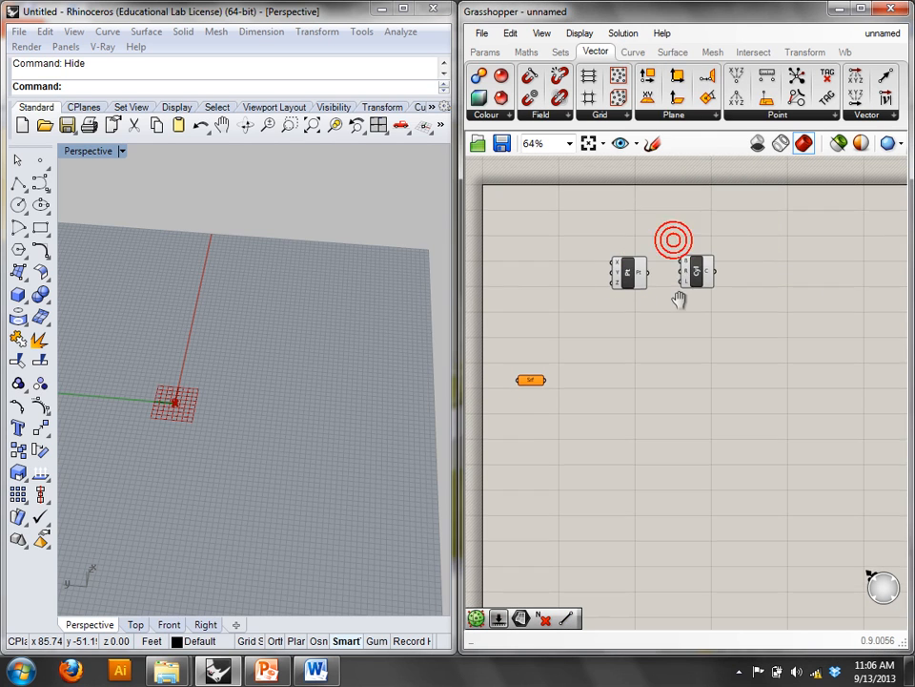
drag(620, 303, 580, 313)
- Connect the point component's Pt output to the Cylinder's base input (B)
right_drag(213, 413, 206, 412)
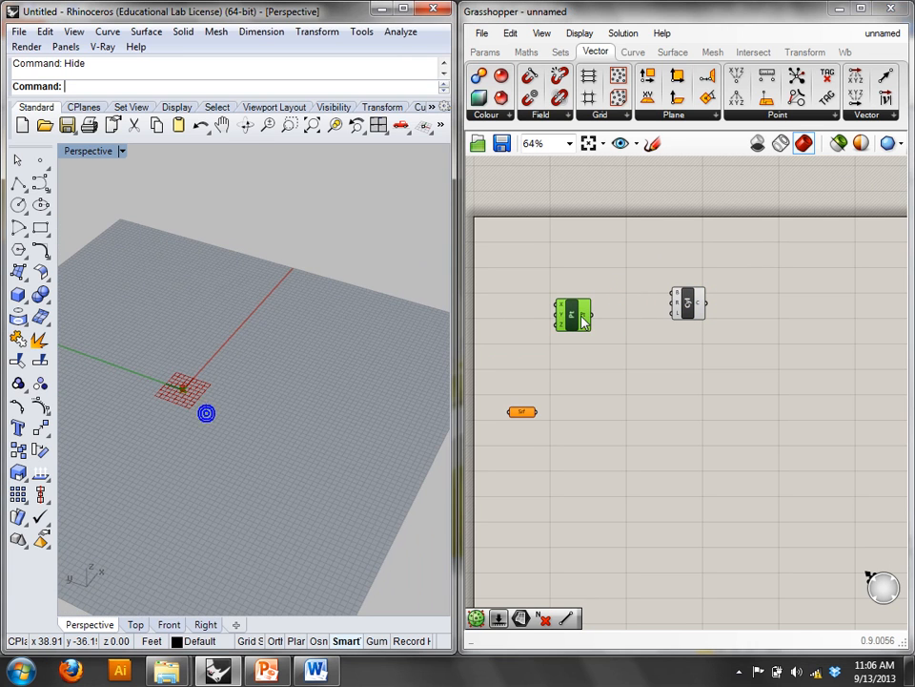
drag(673, 302, 676, 294)
click(683, 302)
scroll(671, 298, up, 5)
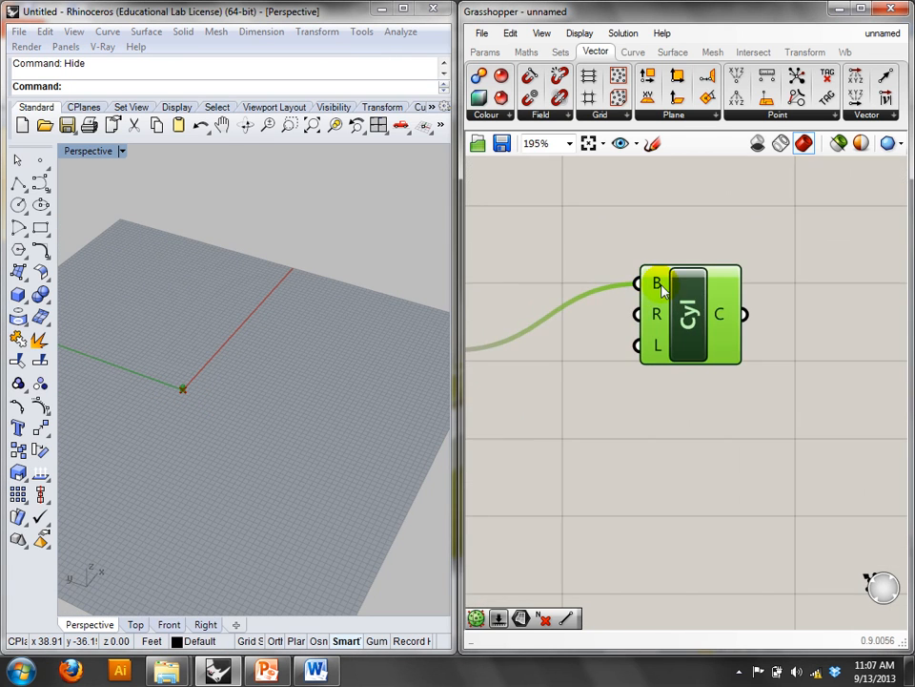
right_drag(190, 386, 194, 416)
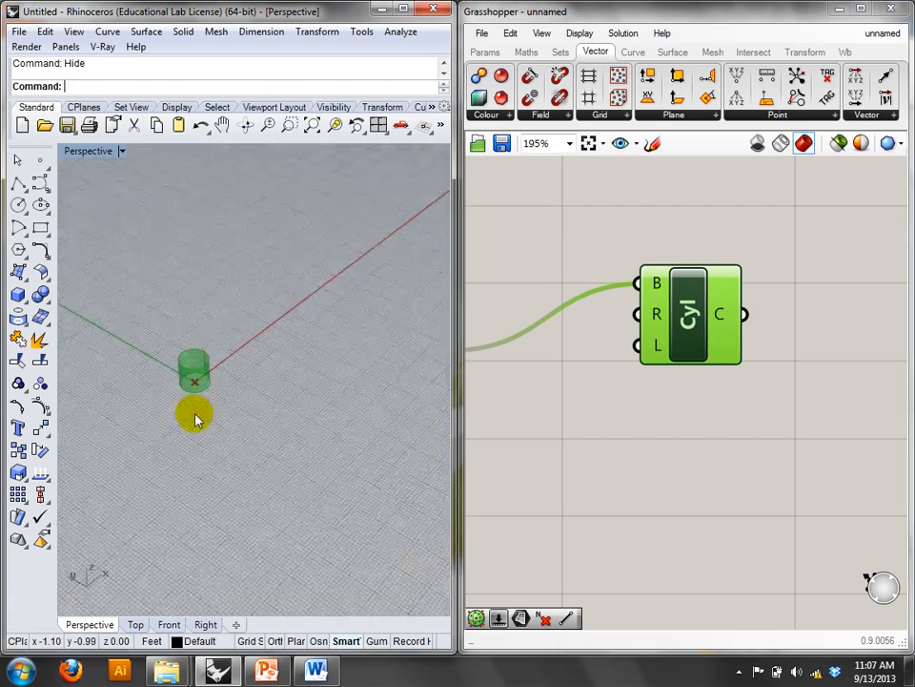
scroll(196, 414, up, 3)
right_drag(586, 373, 744, 376)
right_drag(629, 342, 747, 344)
- Add a Number Slider and connect it to the point component's X input
click(626, 216)
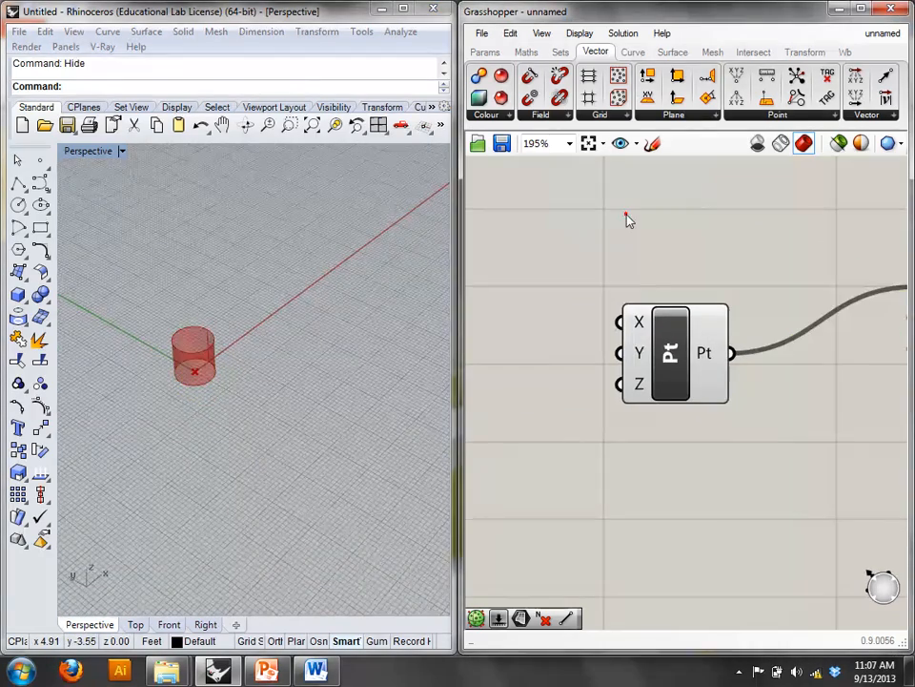
double_click(627, 216)
text(num)
click(603, 173)
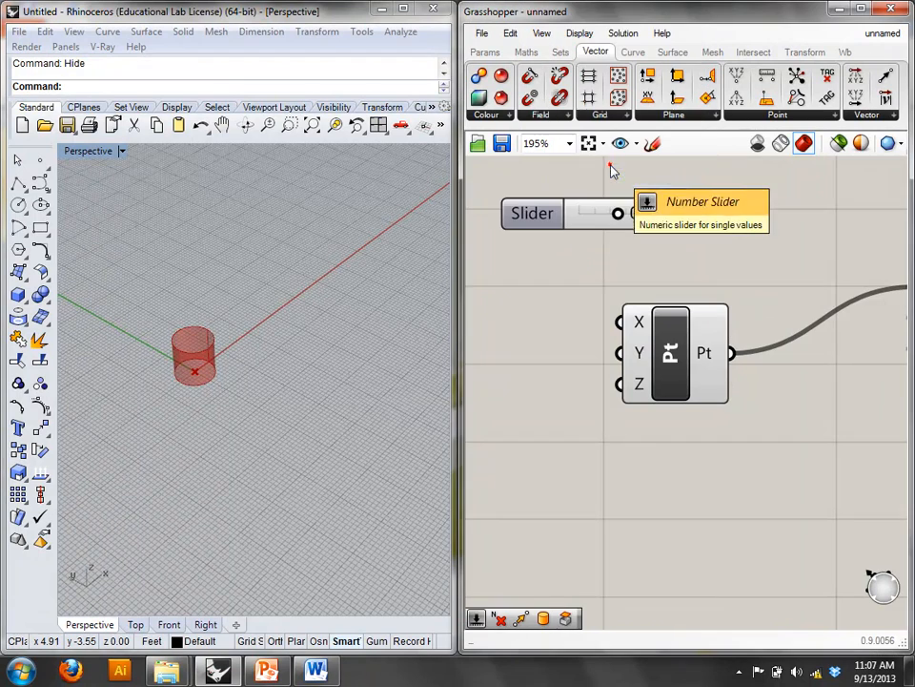
drag(722, 221, 537, 336)
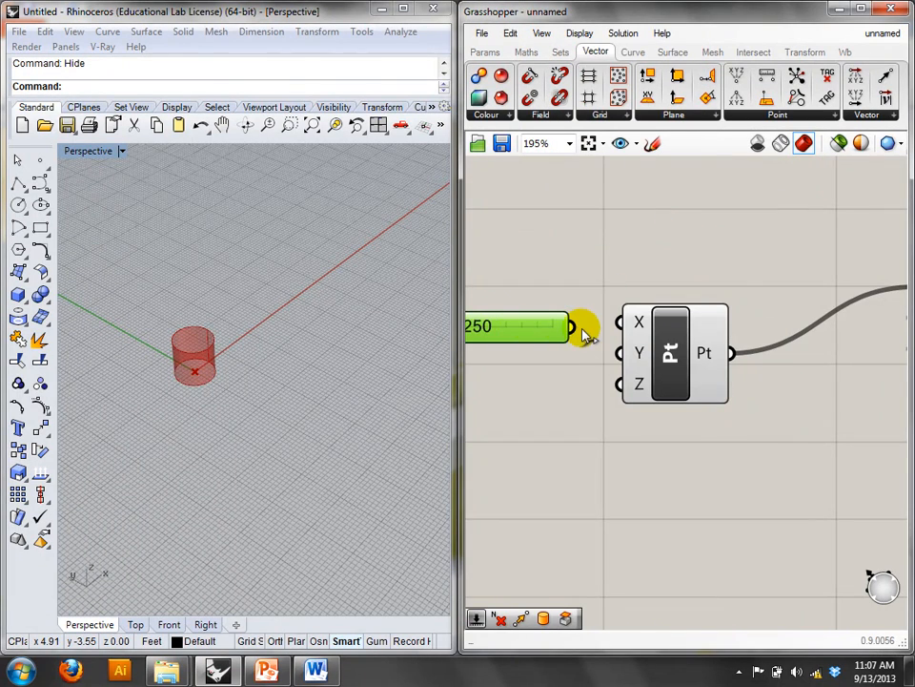
drag(632, 310, 629, 315)
scroll(740, 374, down, 2)
right_drag(631, 393, 695, 407)
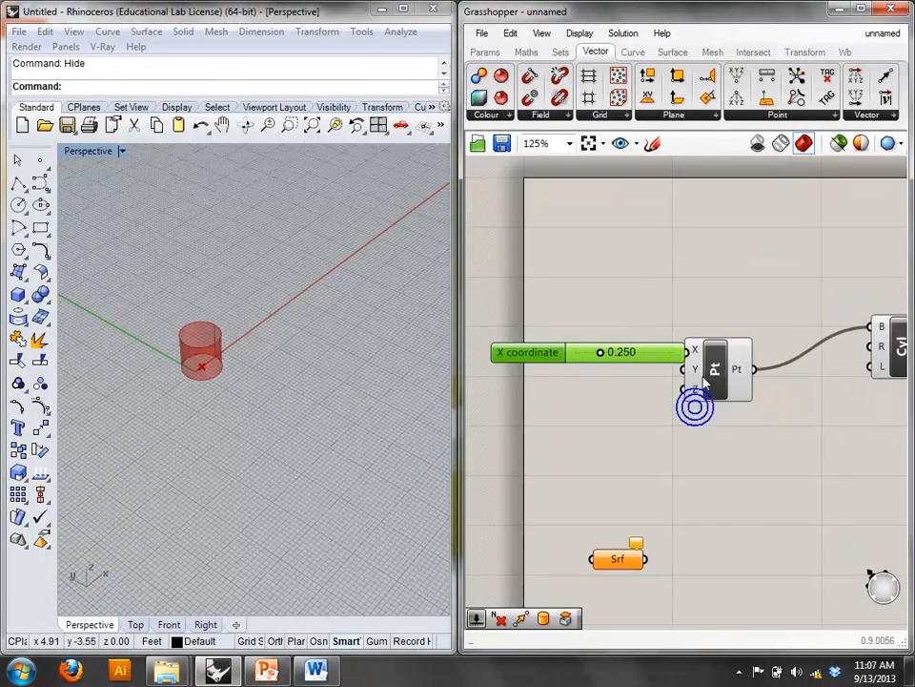
- Move the slider away from the point component and set its X coordinate value to 0.730
mouse_move(672, 354)
mouse_down()
mouse_move(572, 370)
mouse_move(644, 370)
mouse_move(472, 370)
mouse_move(548, 362)
mouse_move(615, 374)
mouse_move(578, 368)
mouse_up()
click(707, 399)
right_drag(806, 367, 654, 365)
click(749, 354)
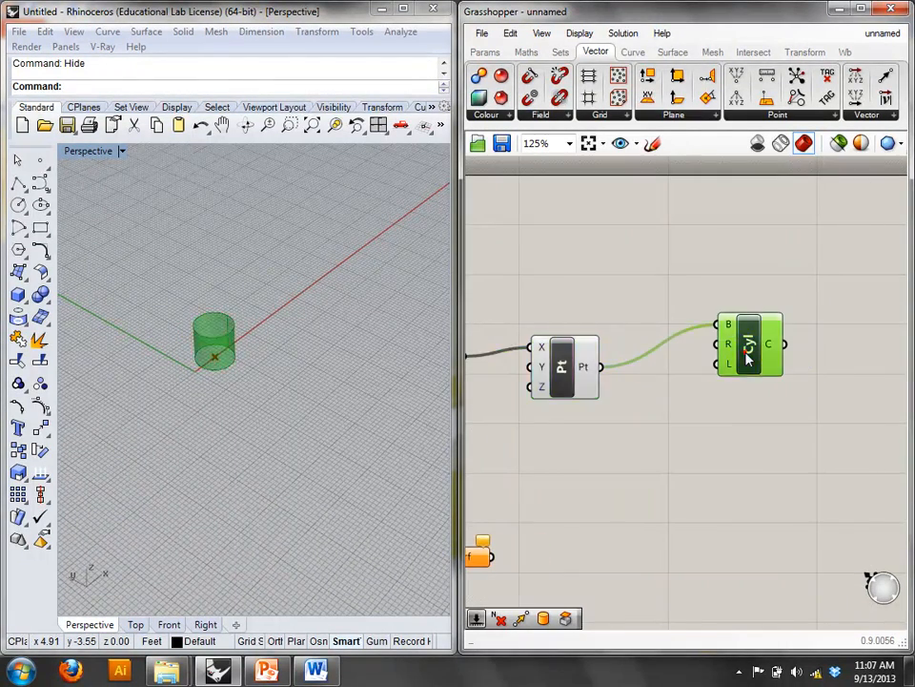
right_drag(670, 431, 738, 383)
scroll(738, 383, down, 1)
- Replace the number slider with a Series component whose output feeds the point component's X input
click(525, 385)
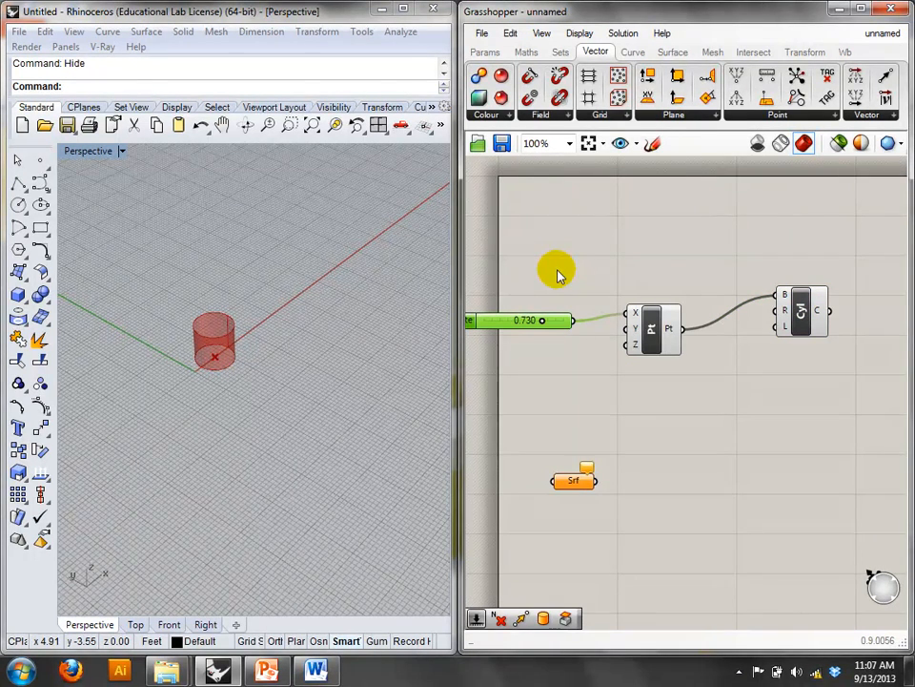
key(Delete)
double_click(558, 274)
text(series)
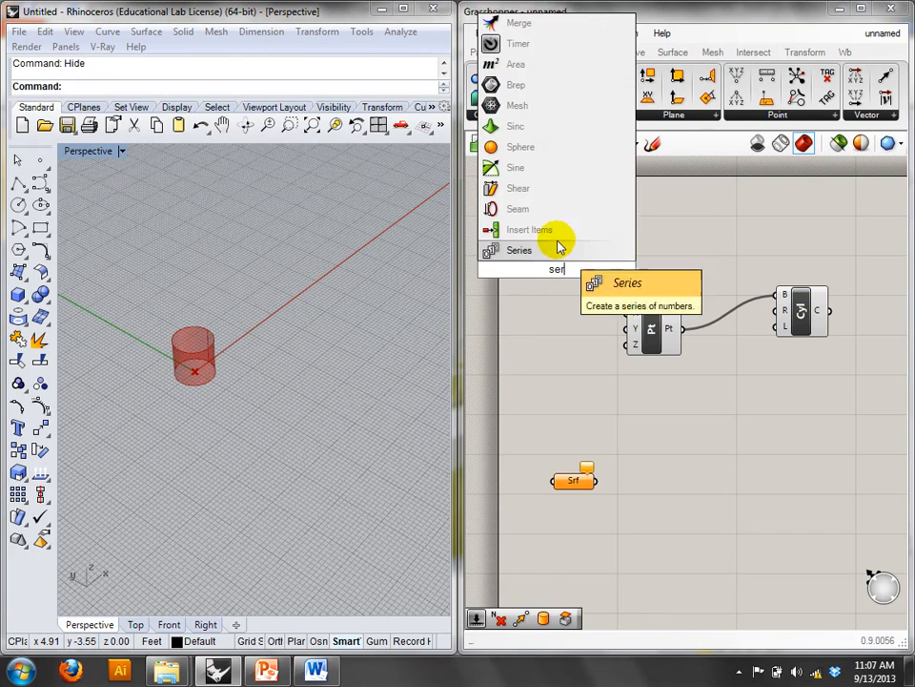
click(552, 254)
drag(573, 282, 545, 340)
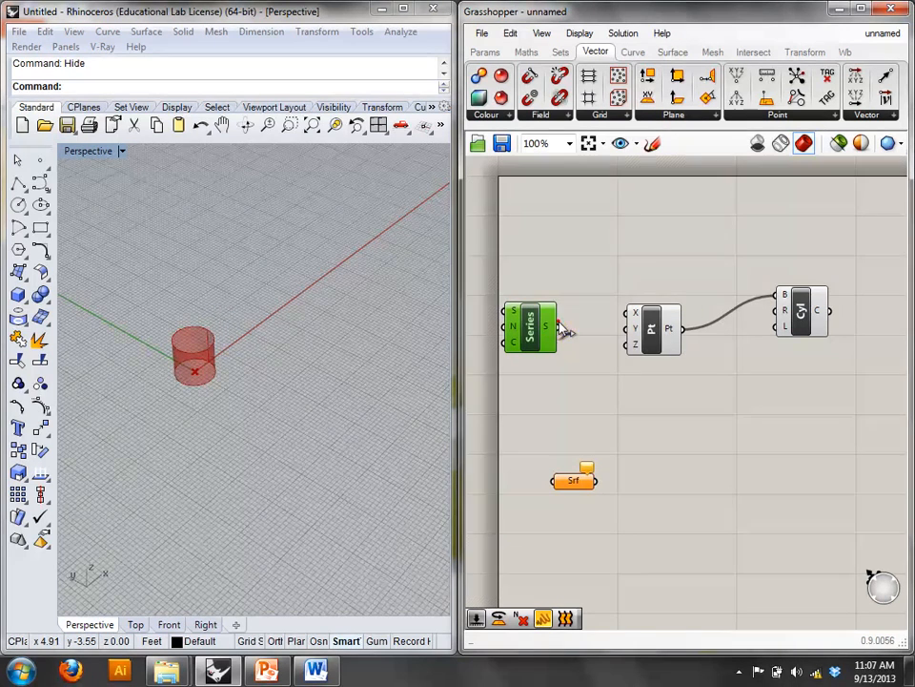
drag(636, 324, 628, 312)
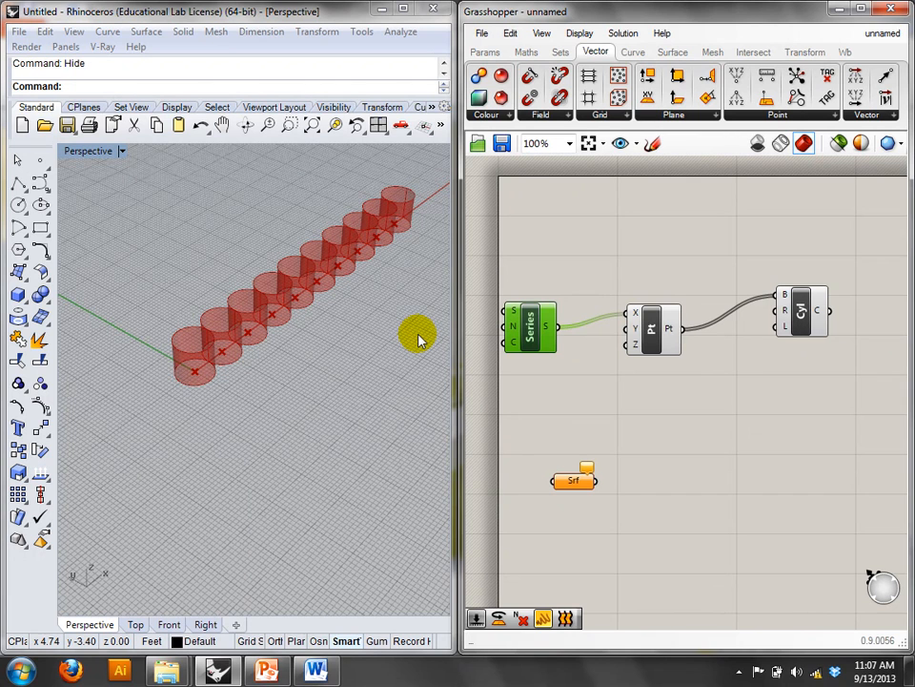
right_drag(733, 463, 741, 369)
scroll(714, 387, down, 1)
double_click(715, 384)
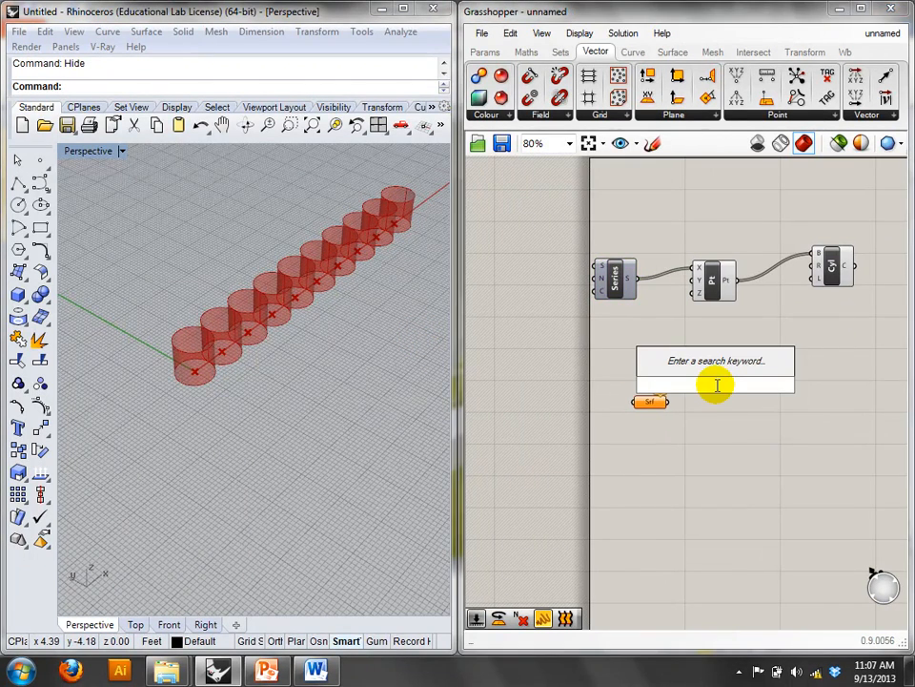
click(329, 433)
- Draw a wavy degree-3 control-point curve with five points across the Rhino ground plane, passing around the row of cylinders
click(40, 181)
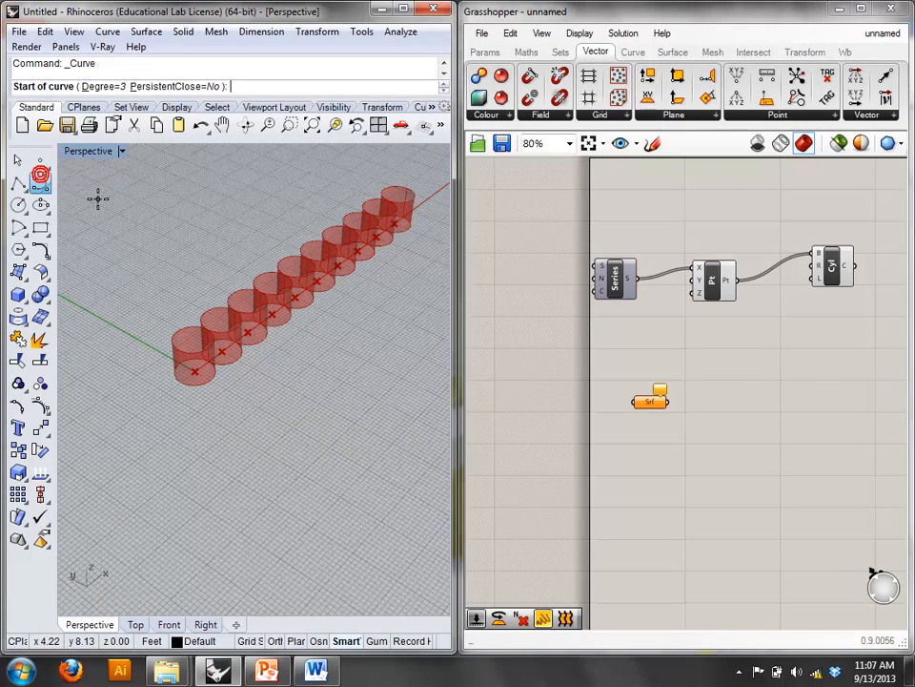
scroll(267, 418, down, 3)
scroll(209, 435, down, 2)
click(153, 464)
click(148, 375)
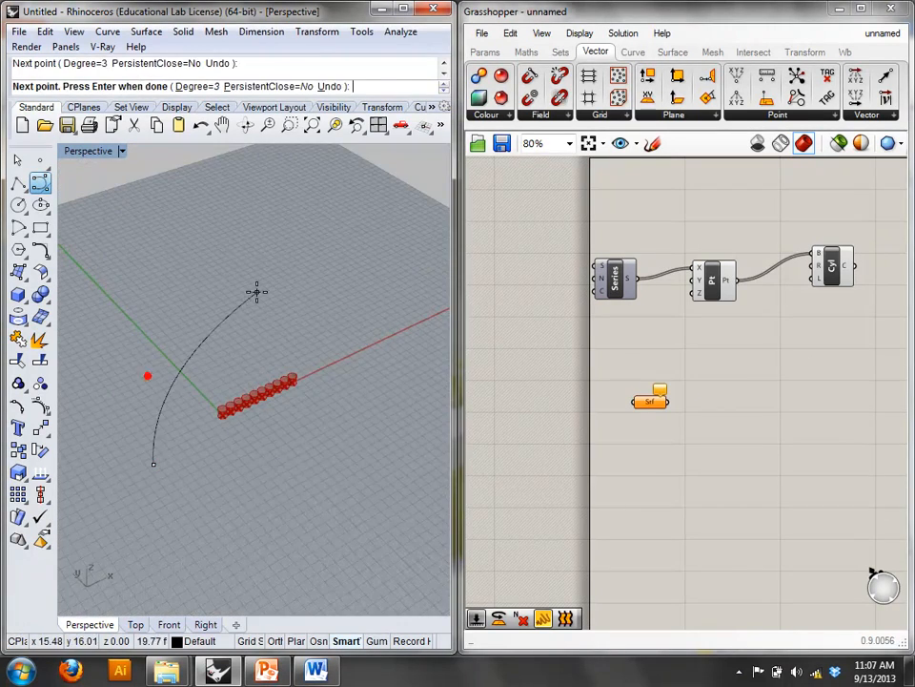
click(256, 292)
click(363, 466)
click(415, 298)
right_click(415, 298)
right_drag(377, 414, 351, 395)
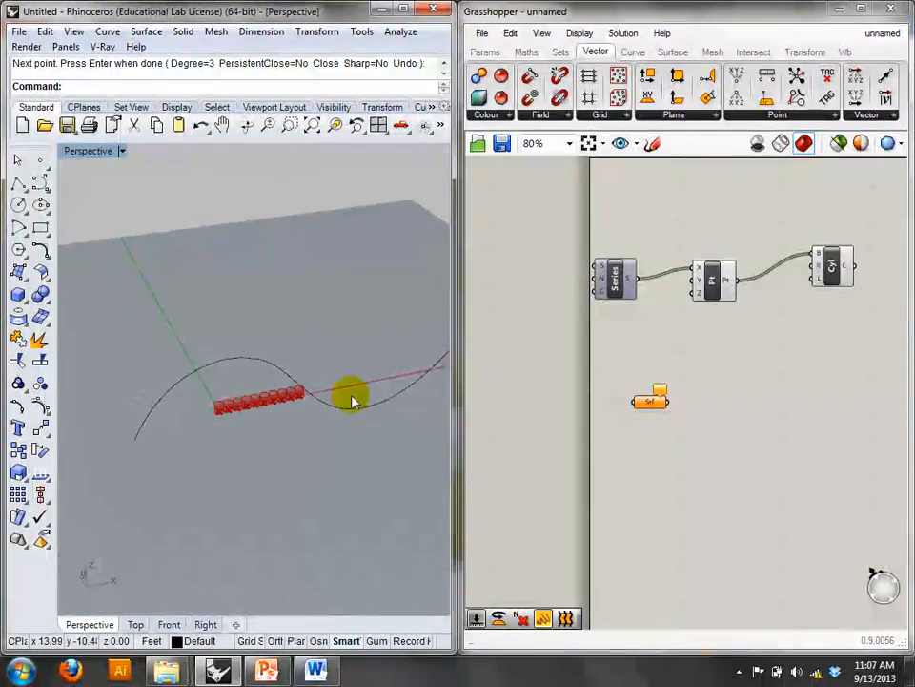
- Add a Curve parameter component in Grasshopper and position it below the Series component
double_click(685, 352)
text(curv)
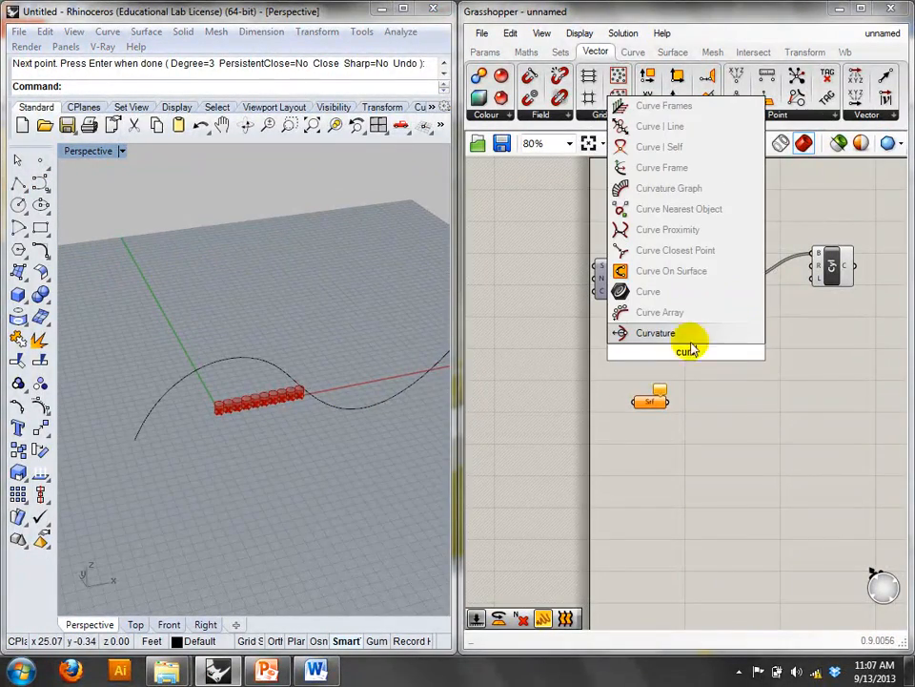
click(646, 296)
click(678, 388)
drag(695, 362, 597, 352)
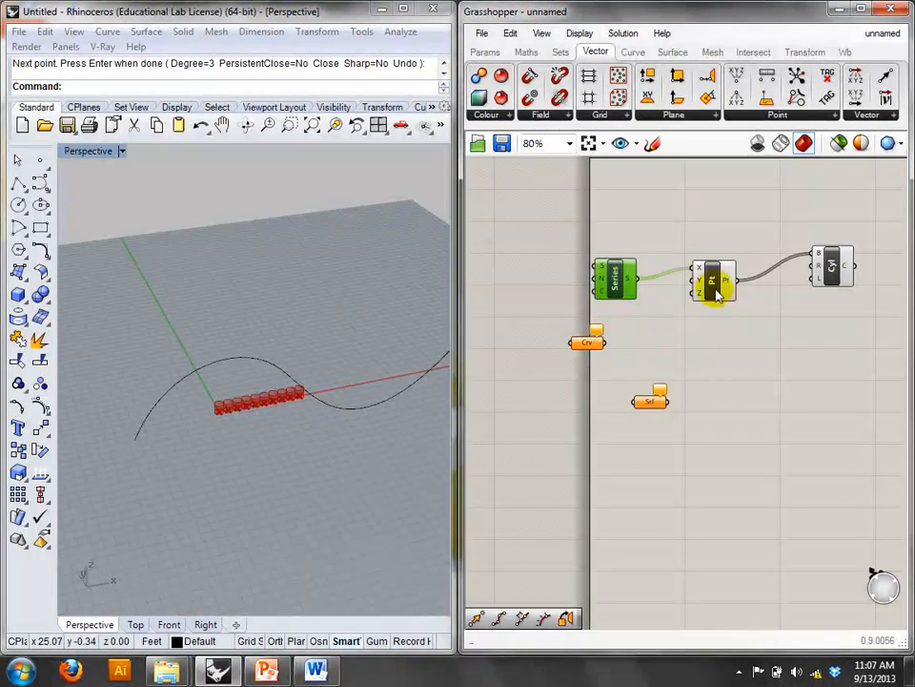
- Delete the Series and point components, keeping the Cylinder component
click(730, 330)
drag(730, 330, 623, 254)
key(Delete)
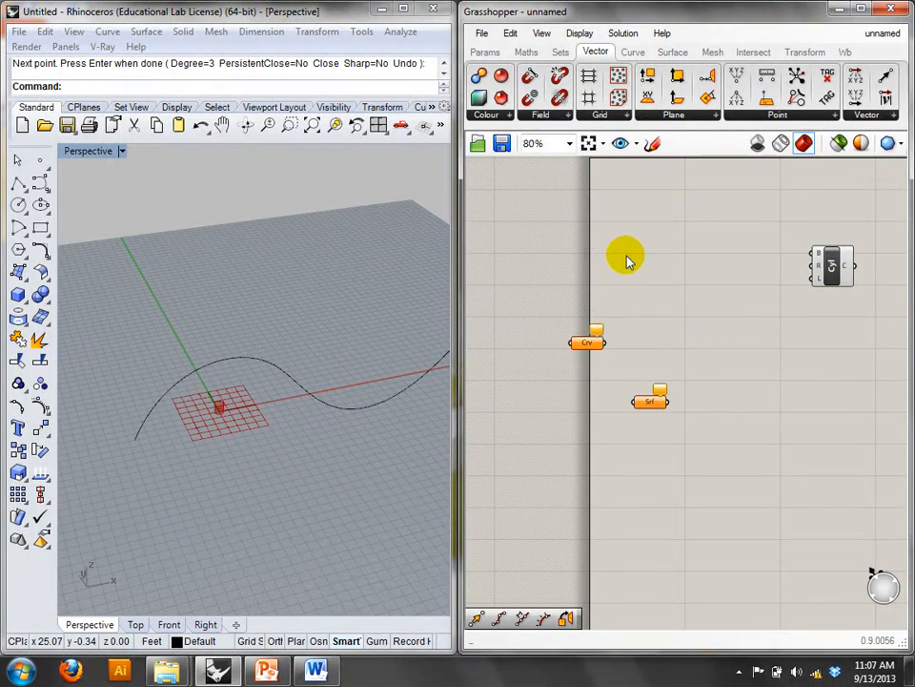
- Reference the wavy Rhino curve as the single curve of the Curve parameter
click(220, 359)
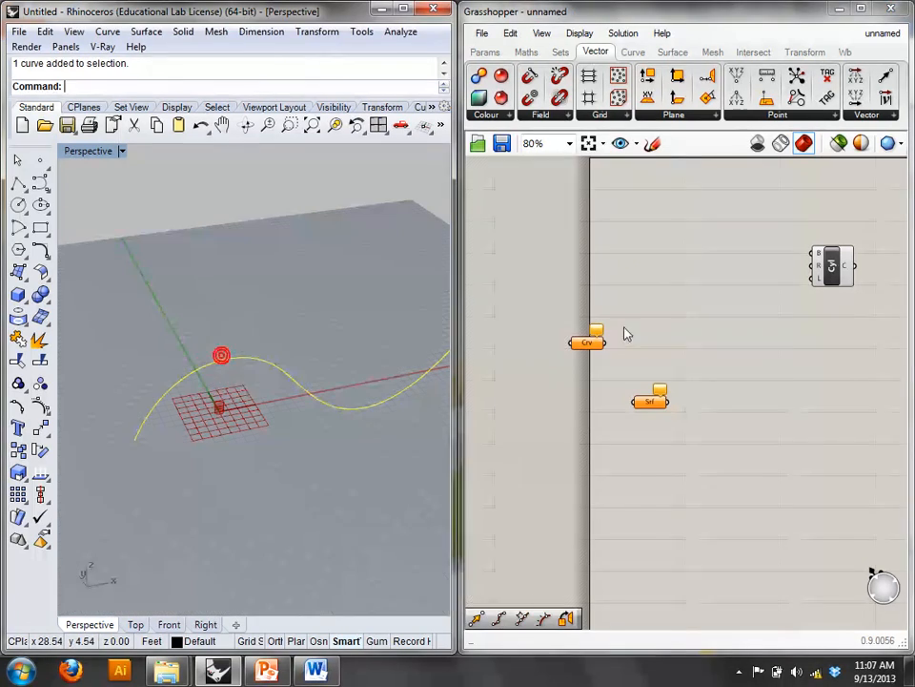
right_click(588, 343)
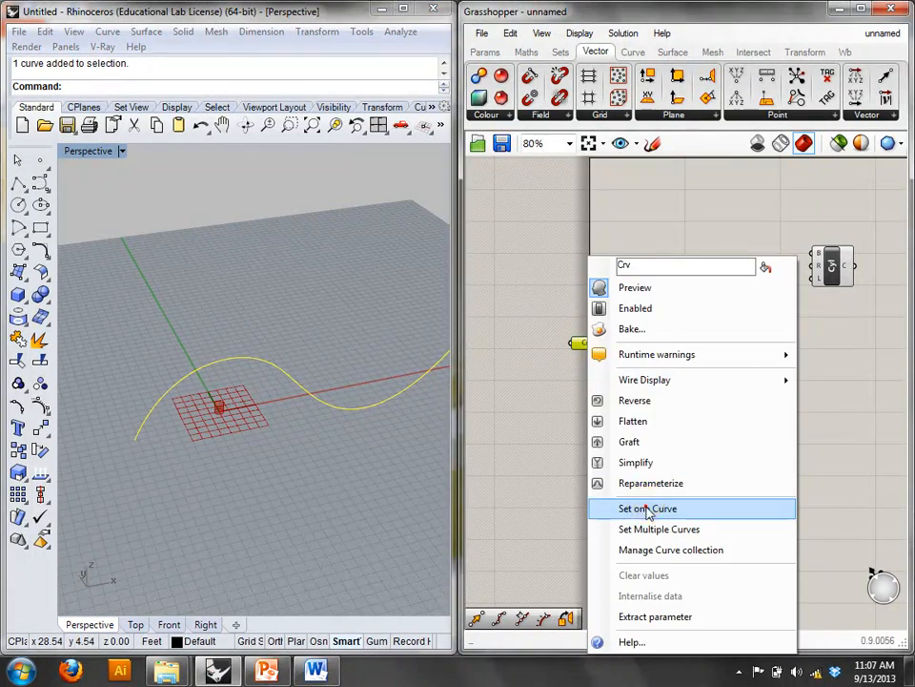
click(644, 506)
click(704, 322)
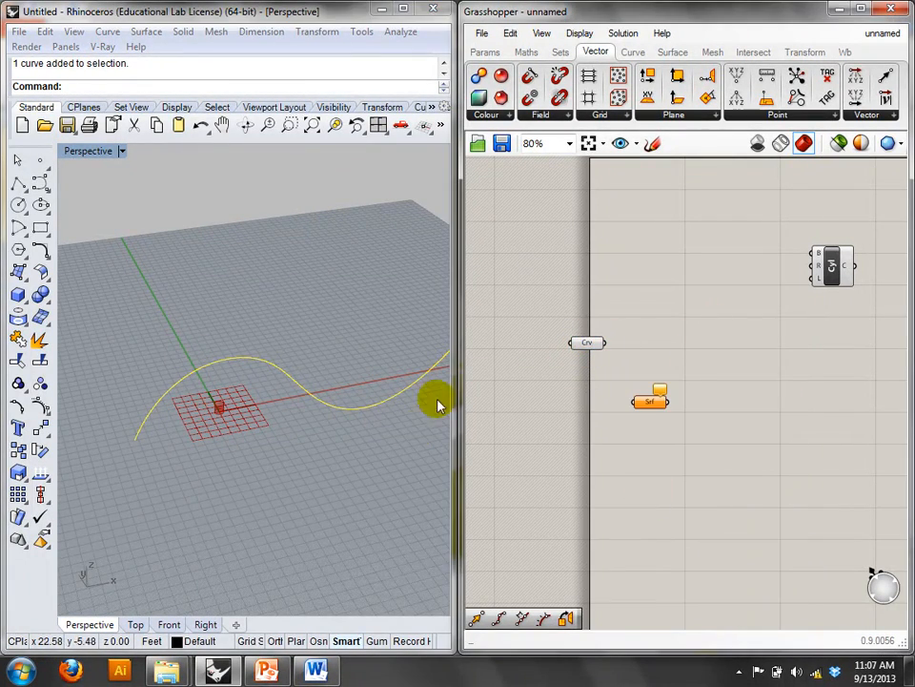
- Hide the original wavy curve in the Rhino model
click(358, 370)
text(Hid)
key(Return)
right_drag(358, 368, 334, 378)
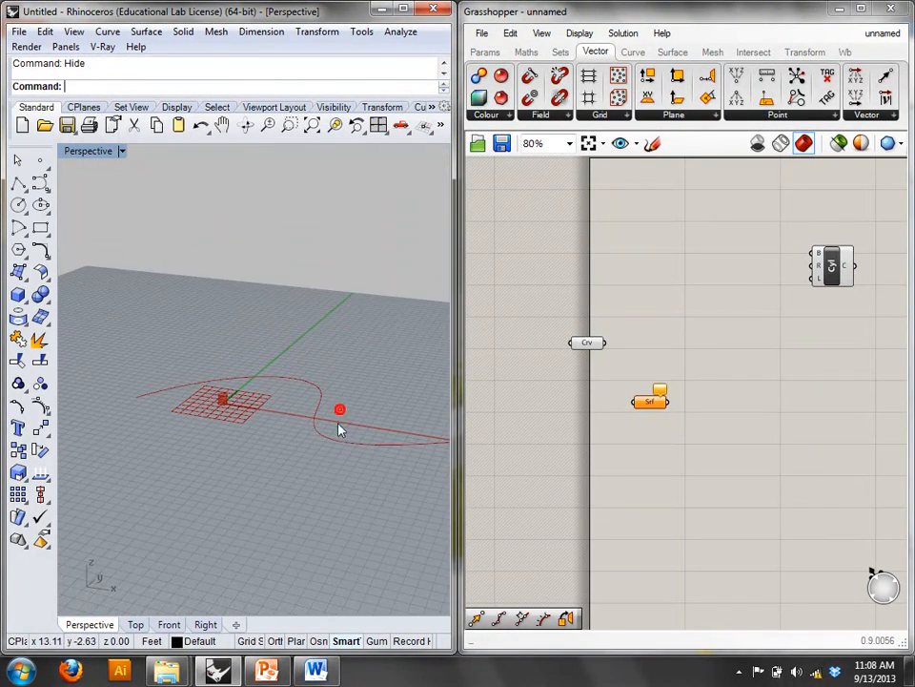
right_drag(321, 466, 443, 431)
- Add a Divide Curve component beside the Curve parameter and wire the curve into its C input
click(597, 344)
click(588, 343)
click(645, 302)
double_click(661, 318)
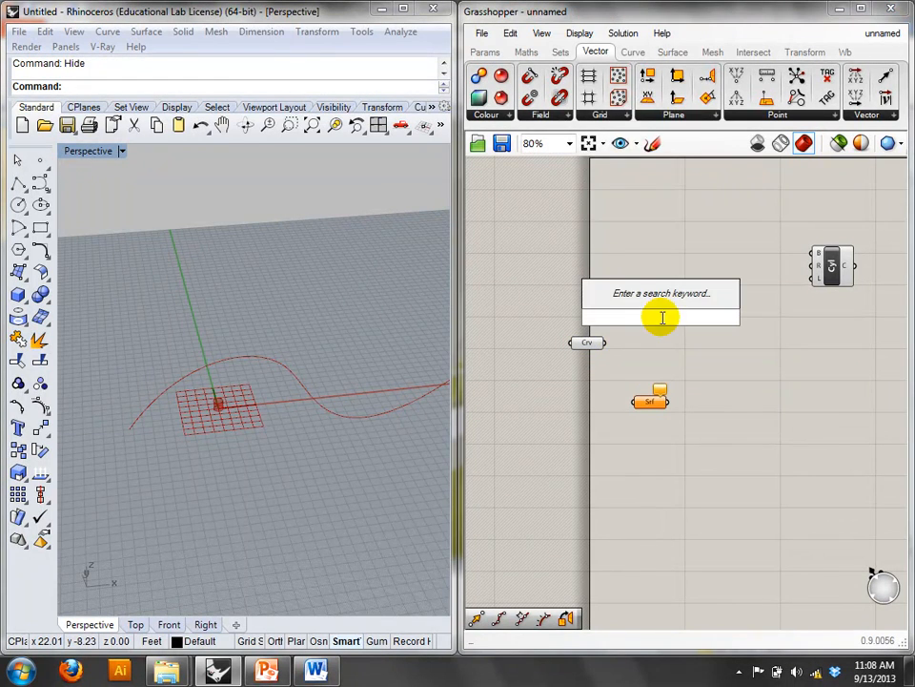
text(div)
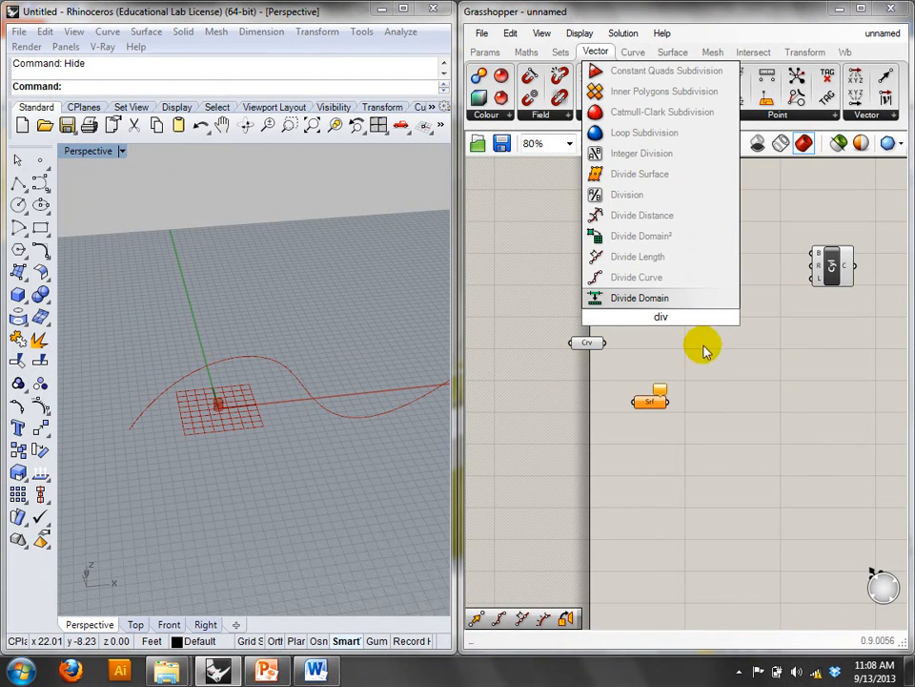
click(658, 278)
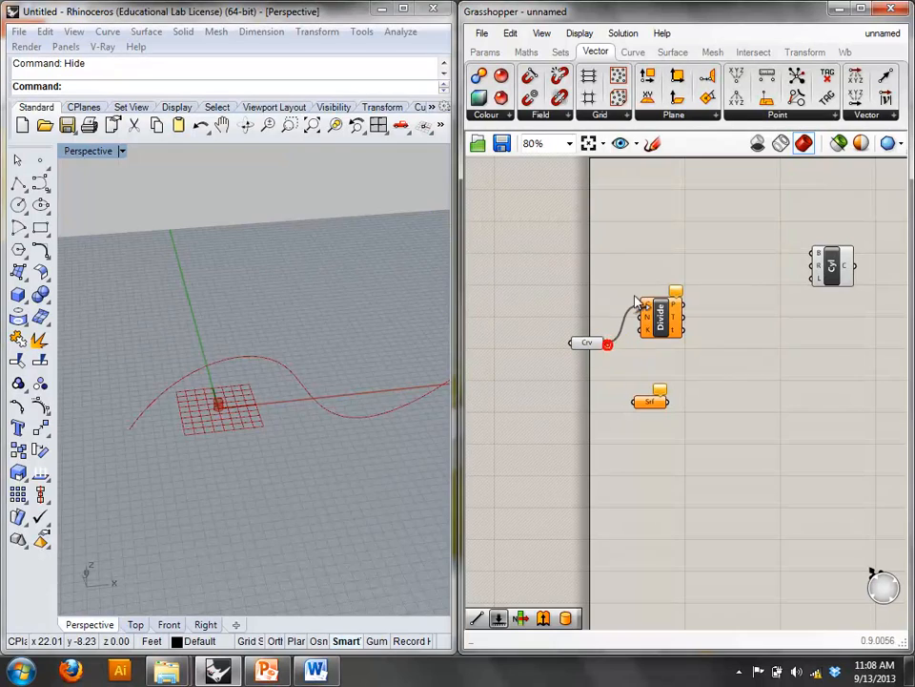
drag(631, 301, 641, 306)
right_drag(266, 302, 232, 344)
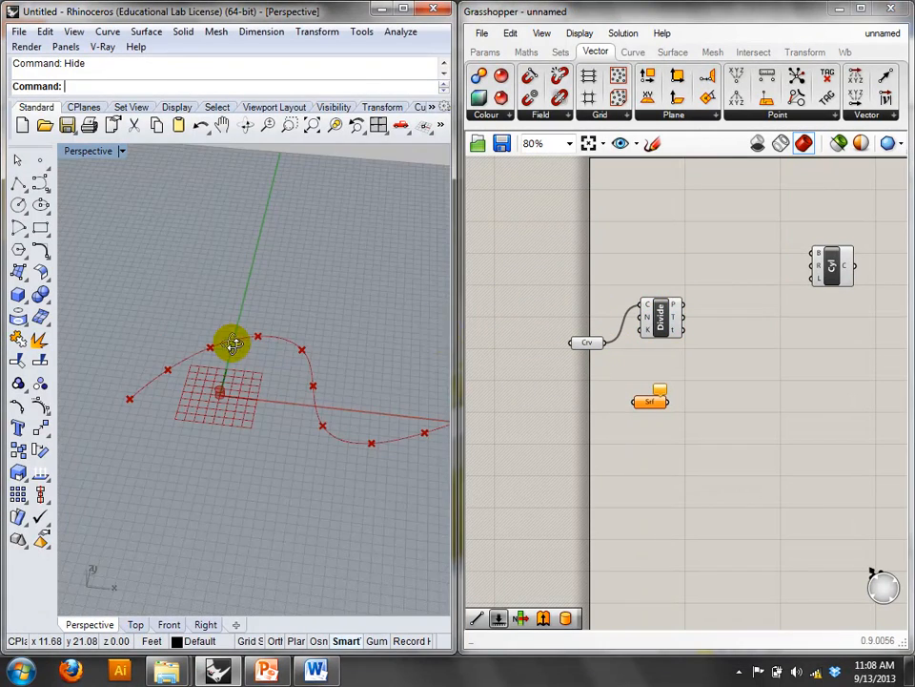
- Wire the Divide component's P output into the Cylinder's B input and move the Cylinder closer to it
drag(676, 304, 815, 252)
right_drag(303, 308, 333, 284)
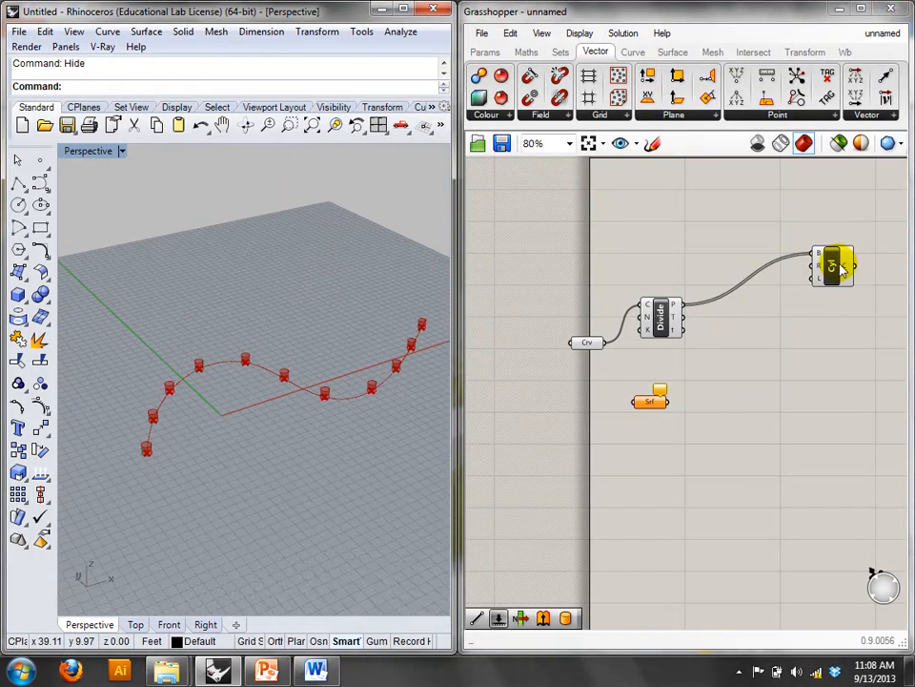
drag(844, 272, 766, 289)
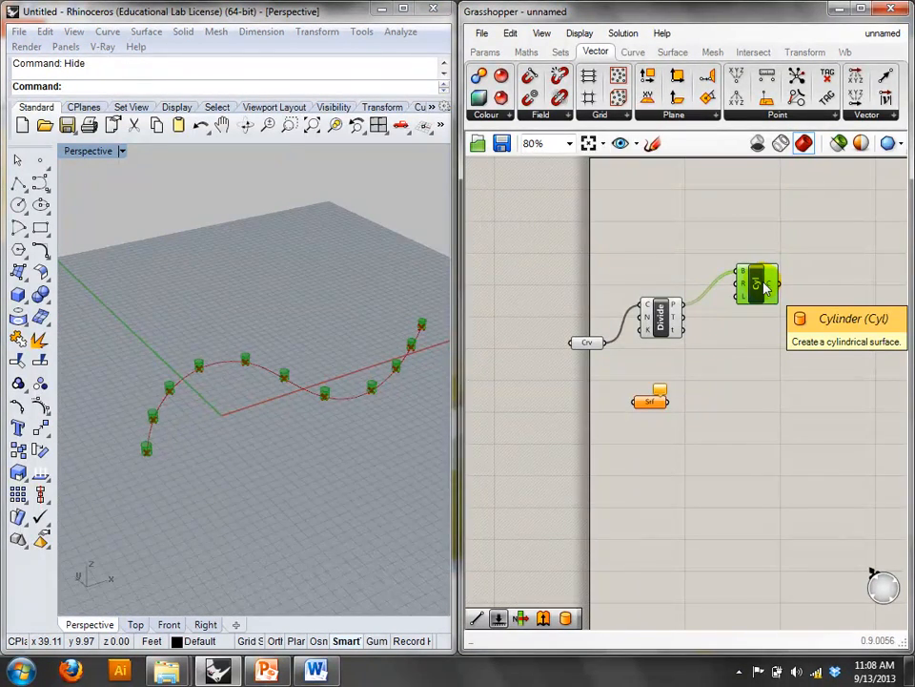
- Delete the Cylinder component from the canvas
click(767, 352)
click(757, 302)
key(Delete)
- Add a Rectangle component and wire the Divide component's P output into its P input
double_click(761, 304)
text(re)
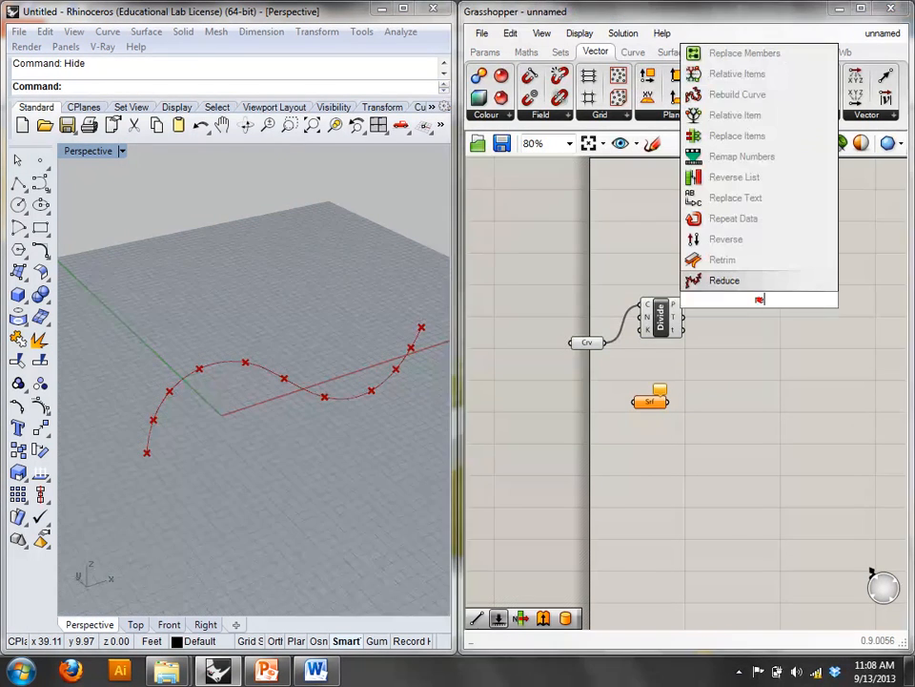
text(c)
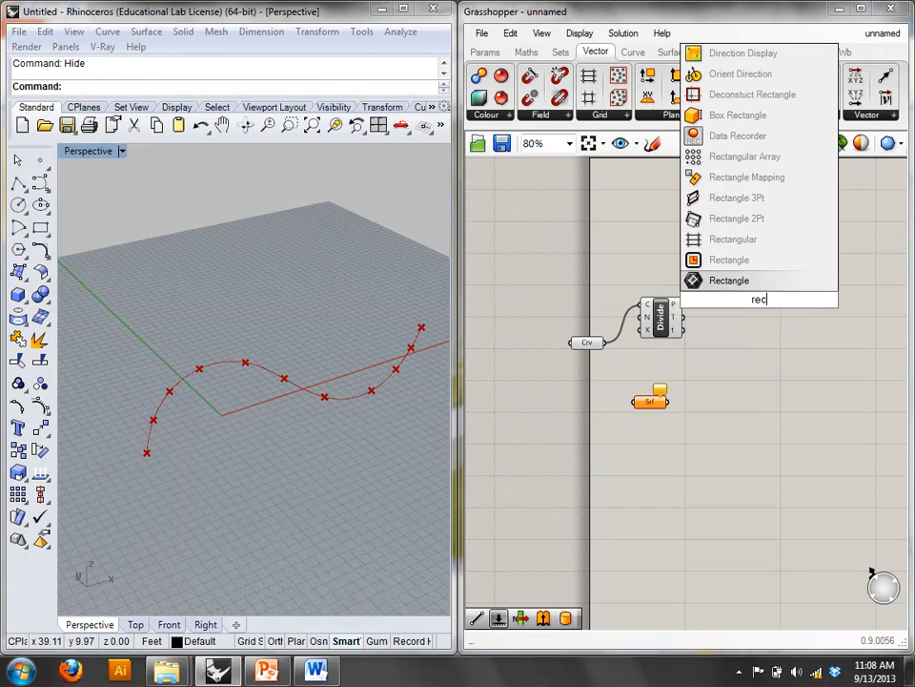
click(740, 279)
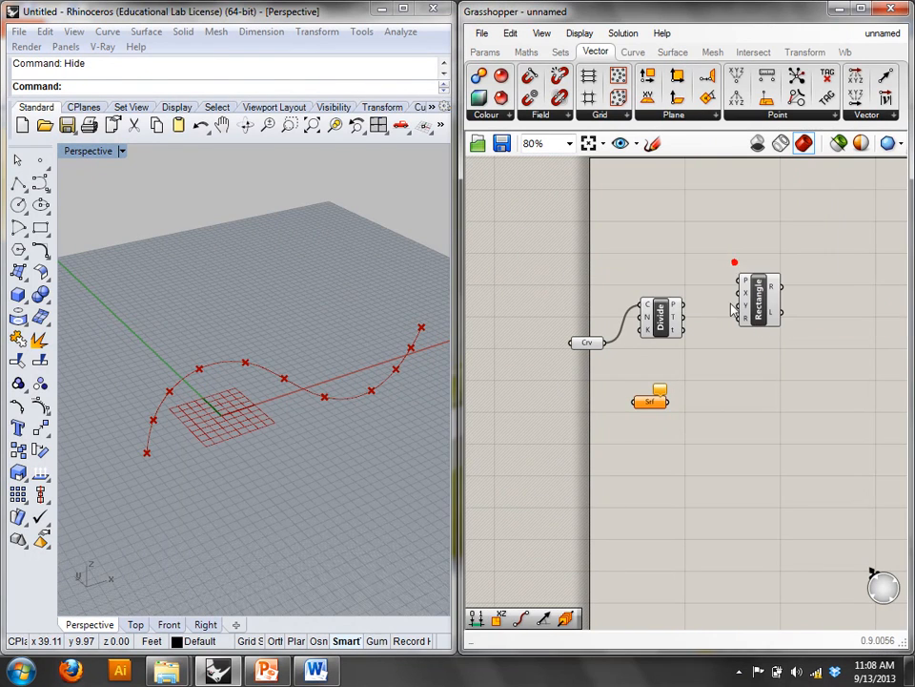
drag(735, 291, 745, 282)
right_drag(305, 286, 274, 344)
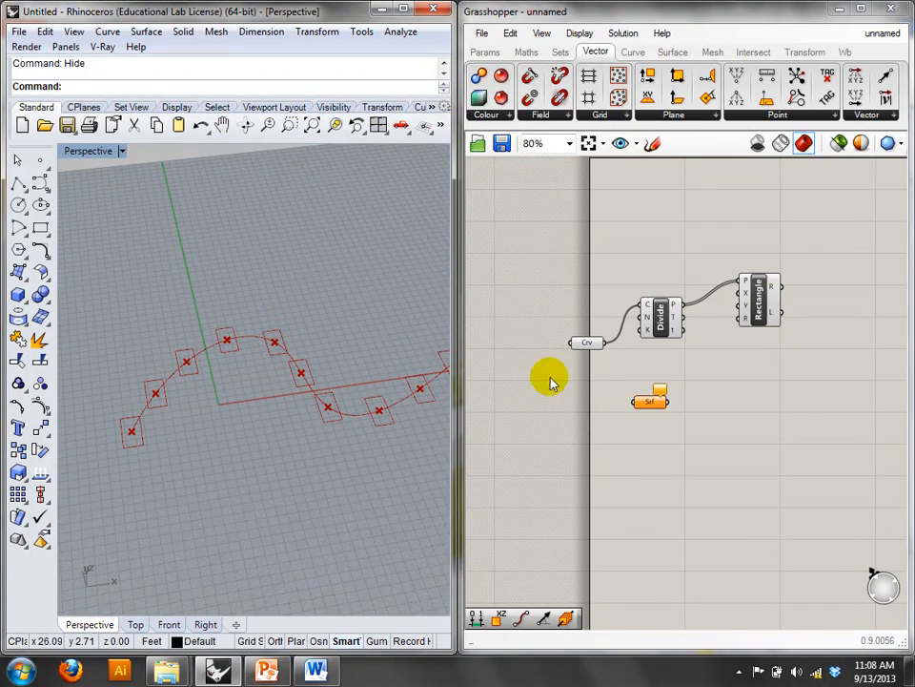
right_drag(700, 367, 699, 414)
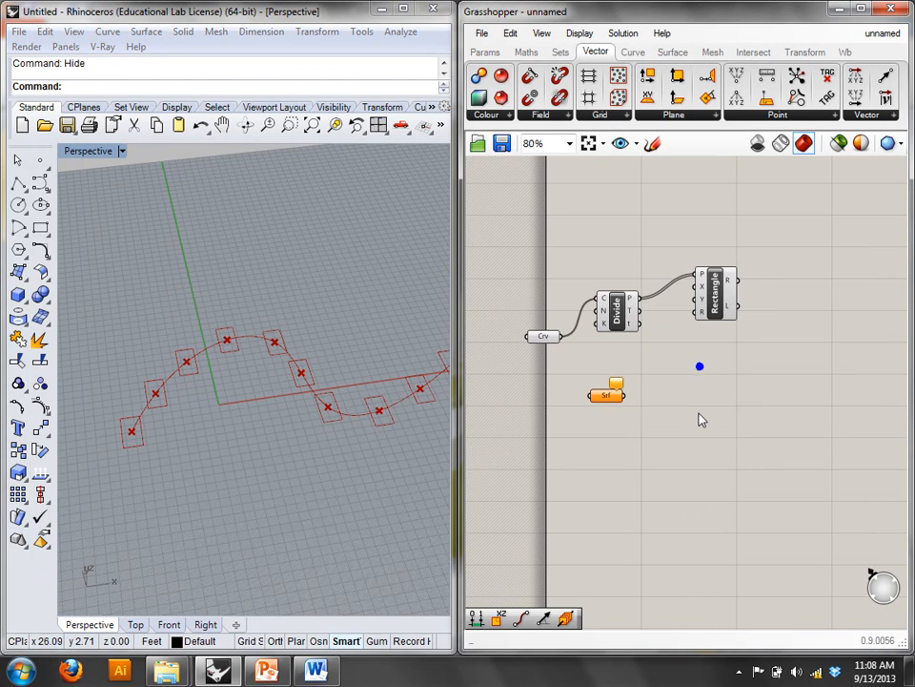
- Model a torus in Rhino near the green Y axis, behind the wavy curve
click(19, 296)
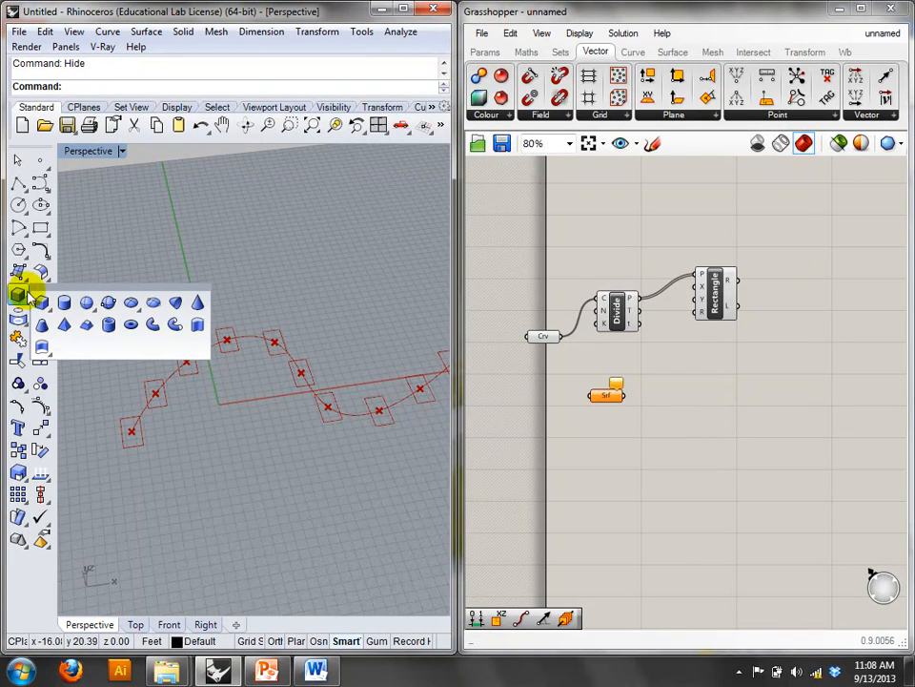
click(130, 324)
click(178, 292)
click(168, 313)
click(169, 302)
right_drag(219, 299, 358, 374)
- Add a Brep parameter component to the Grasshopper canvas below the Curve parameter
click(549, 358)
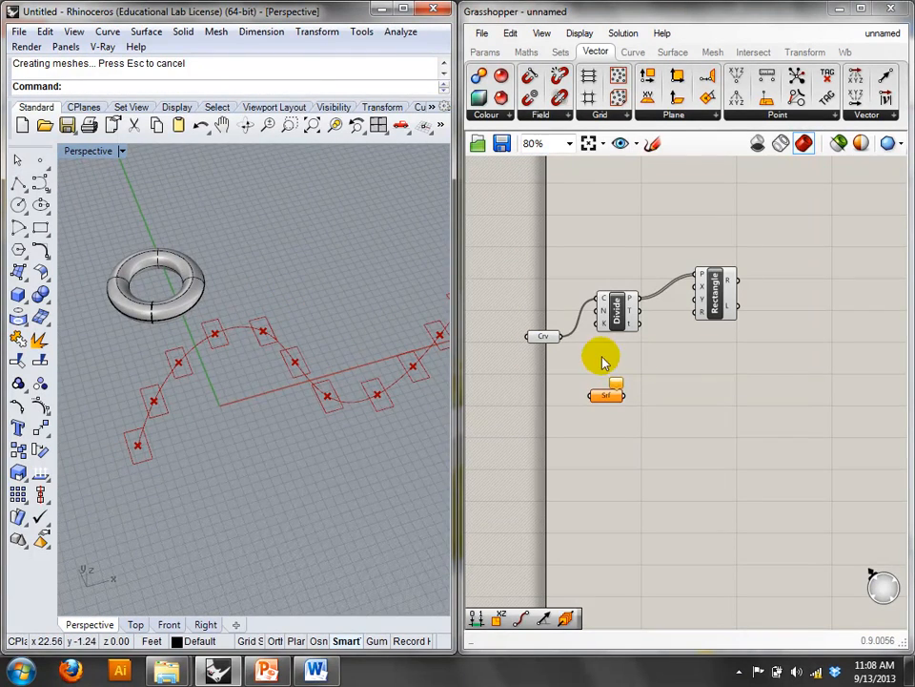
double_click(549, 408)
text(brep)
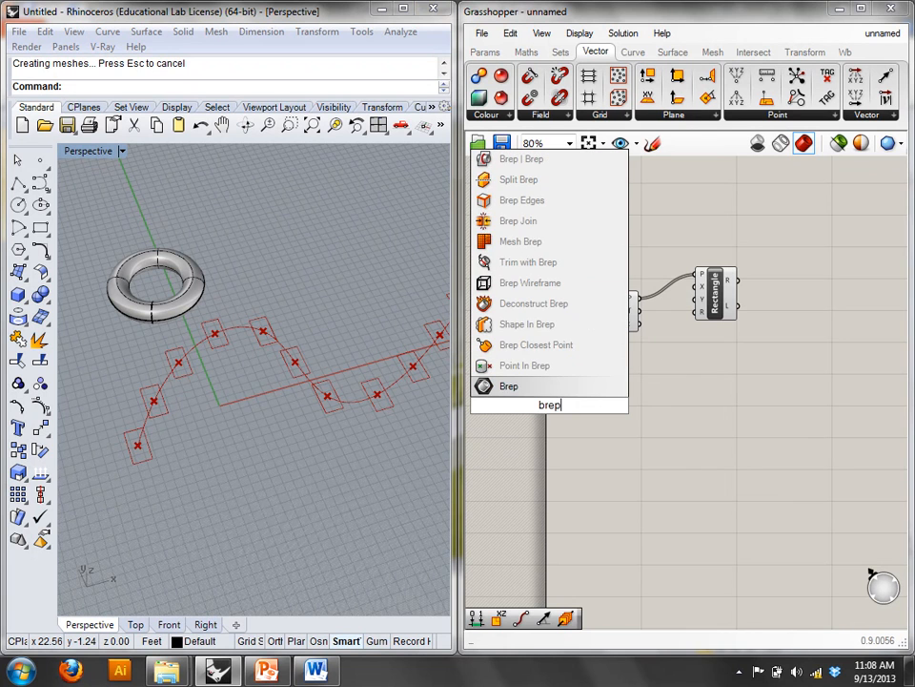
click(528, 386)
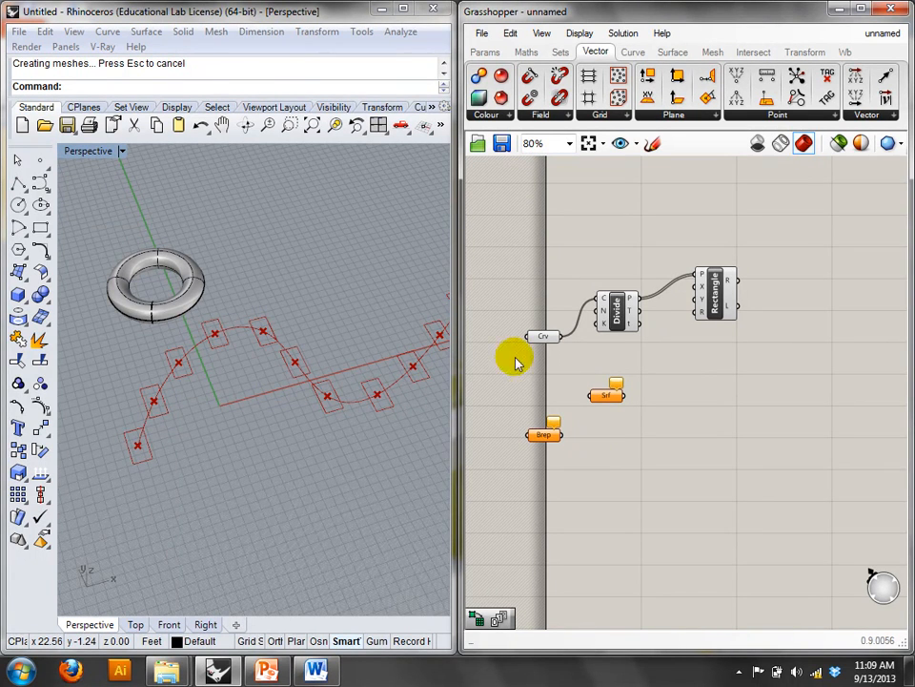
- Reference the Rhino torus as the single Brep of the Brep parameter
click(195, 291)
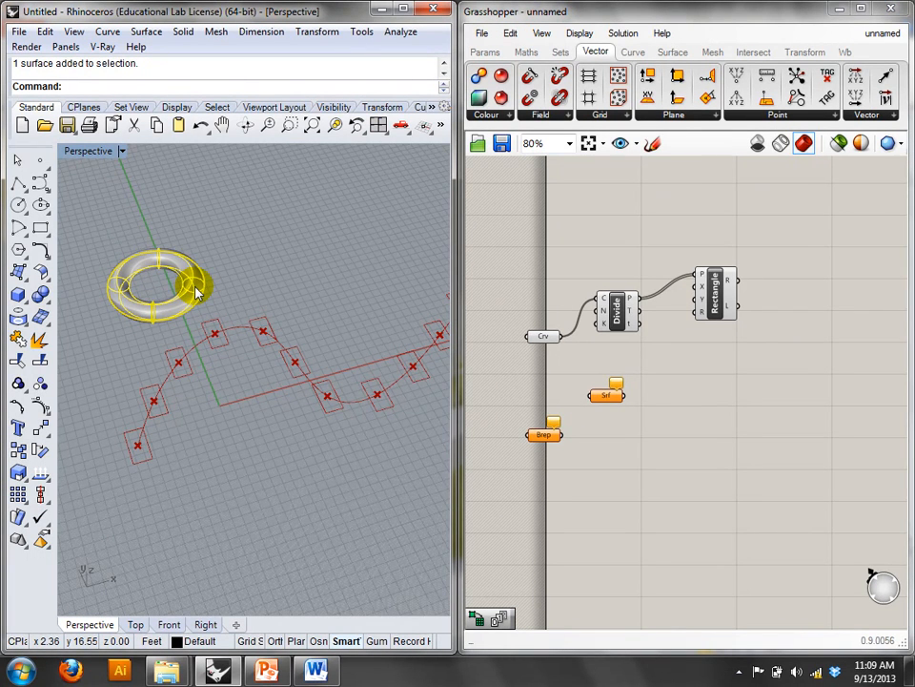
click(544, 435)
right_click(546, 435)
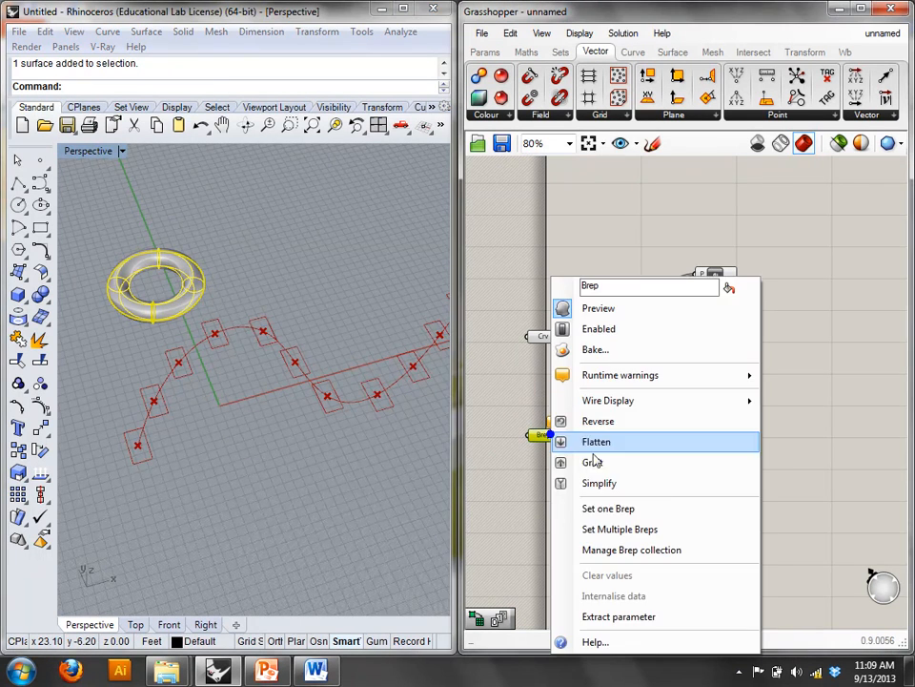
click(627, 508)
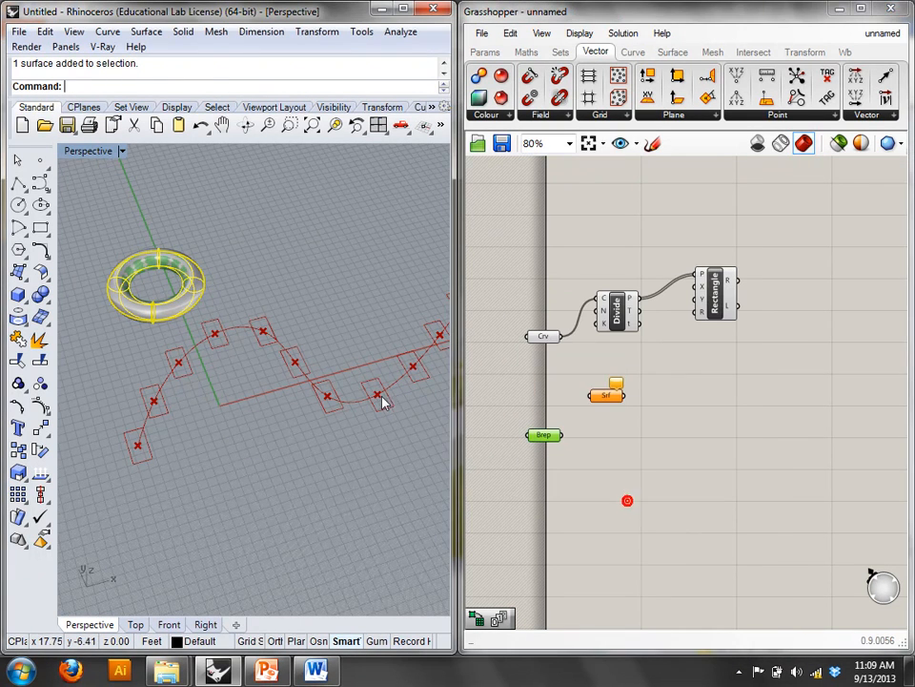
click(595, 435)
- Move the Rectangle component slightly upward and delete the unused Surface parameter
double_click(701, 430)
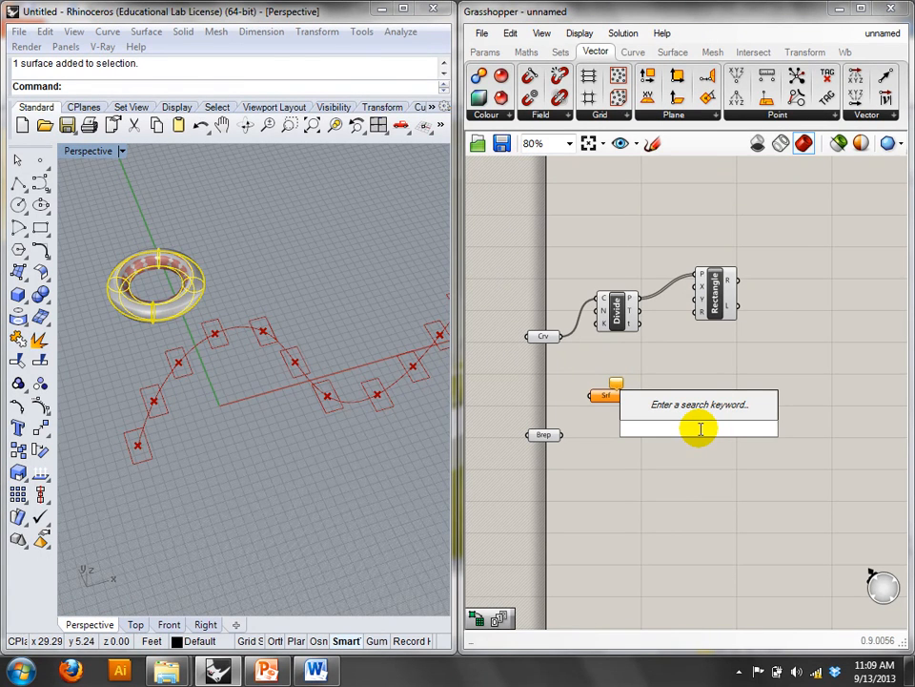
click(833, 347)
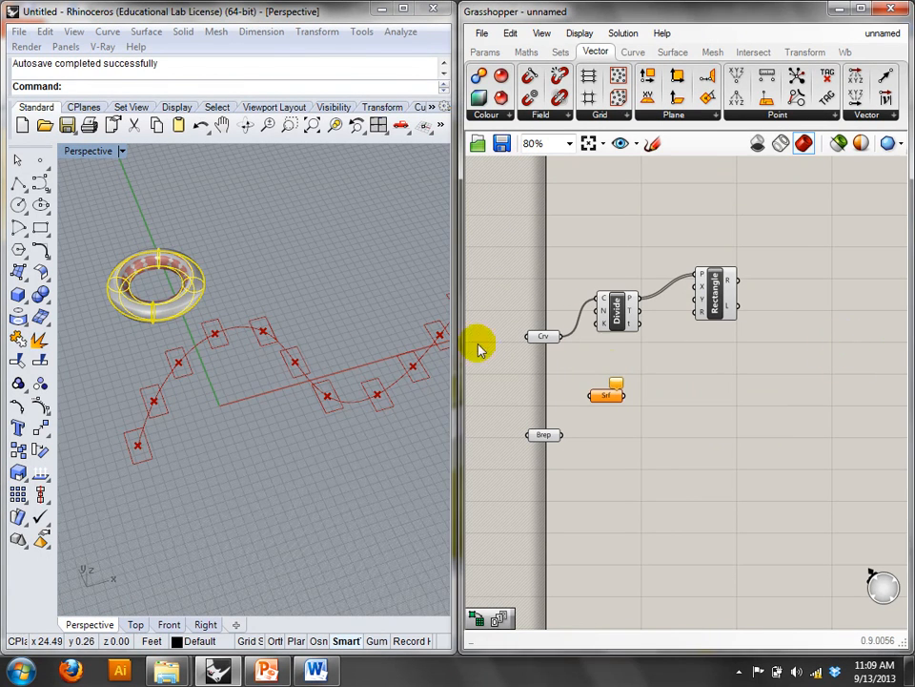
drag(723, 297, 725, 279)
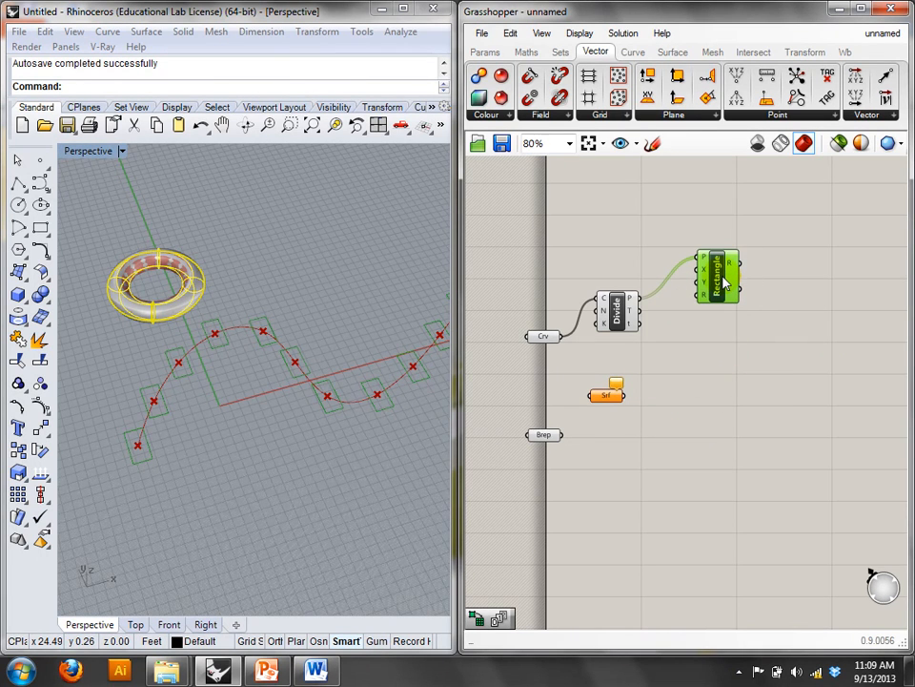
click(628, 402)
key(Delete)
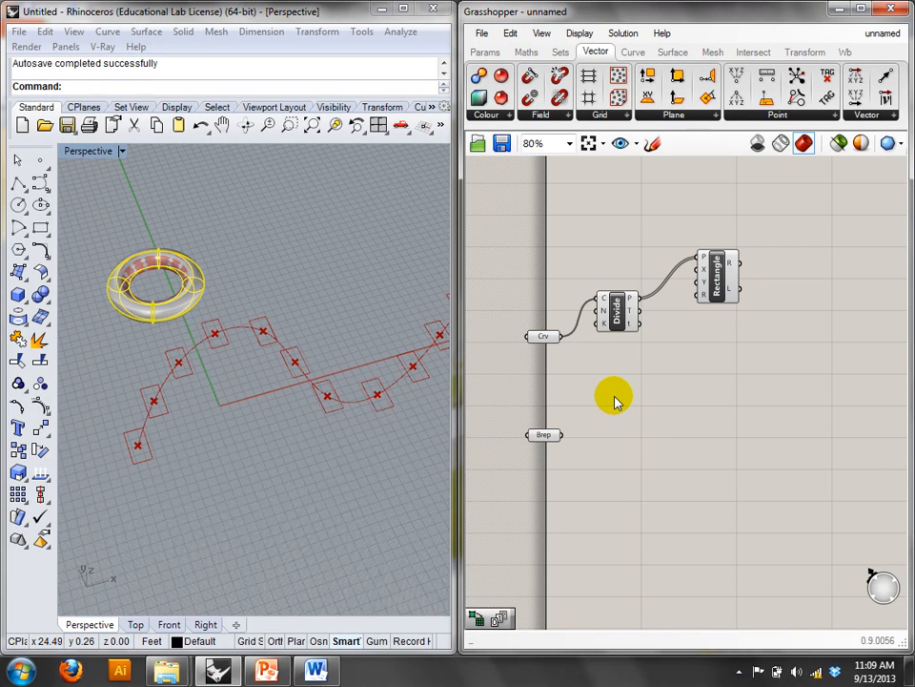
- Add an Orient component level with the Brep parameter and wire the Brep into its G input
double_click(665, 419)
text(ore)
key(BackSpace)
text(ie)
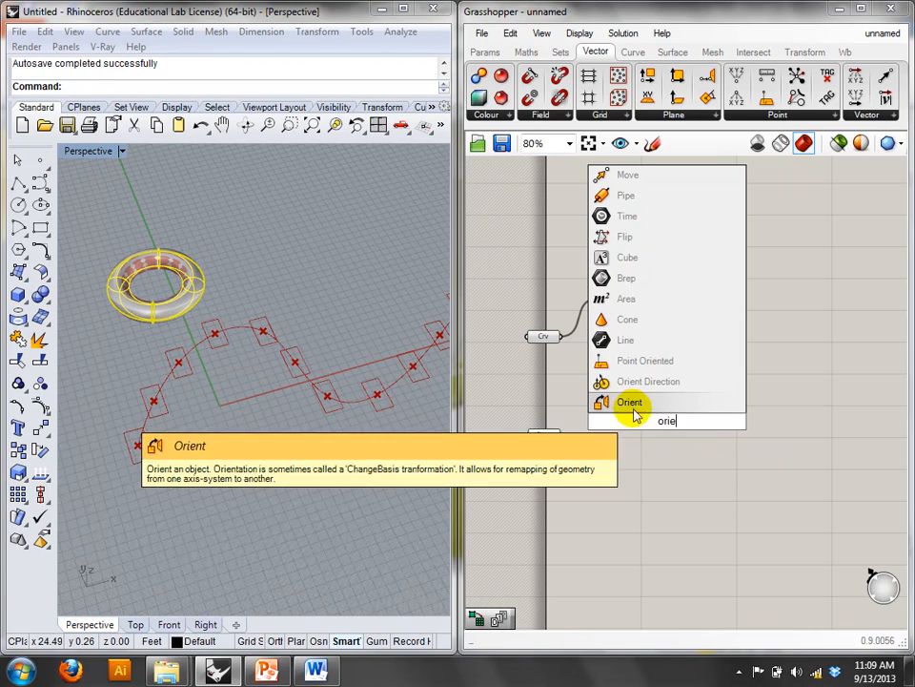
key(Return)
drag(680, 424, 687, 434)
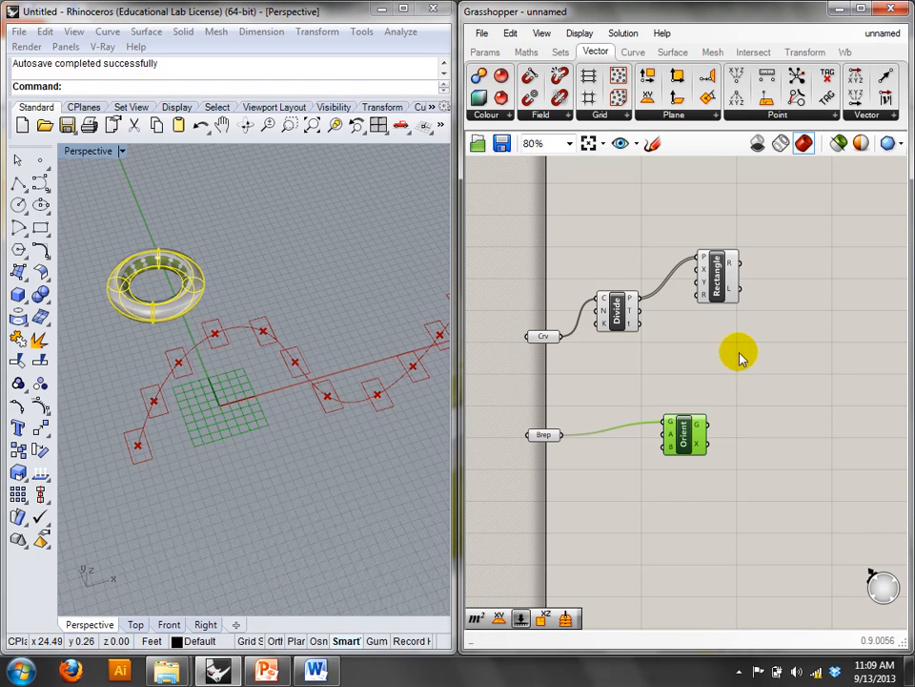
- Delete the Rectangle component from the canvas
click(615, 309)
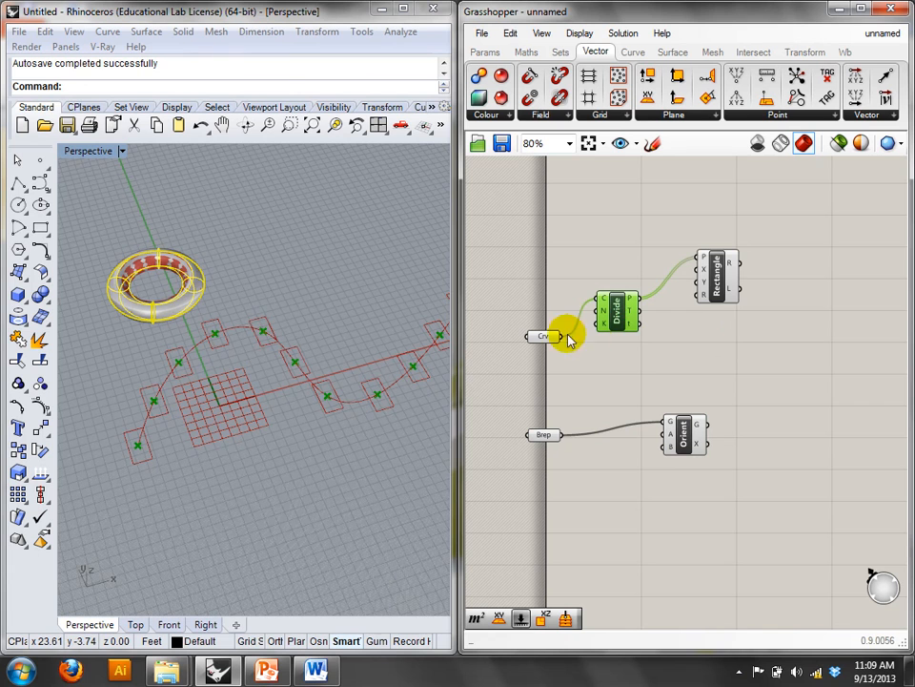
click(713, 282)
key(Delete)
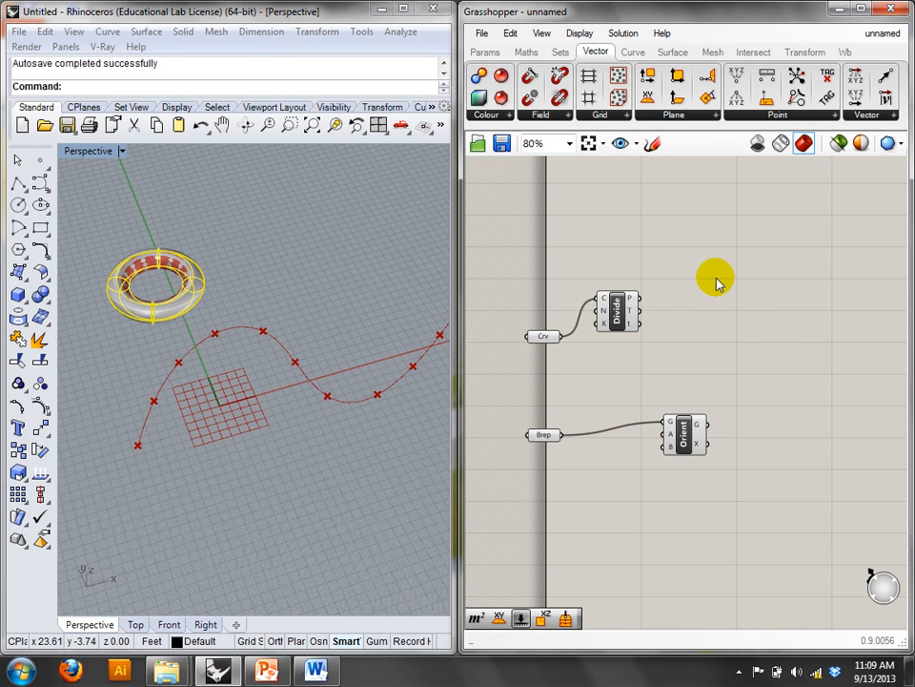
- Add an XY Plane component and wire the Divide component's P output into its O input
double_click(715, 277)
text(pl)
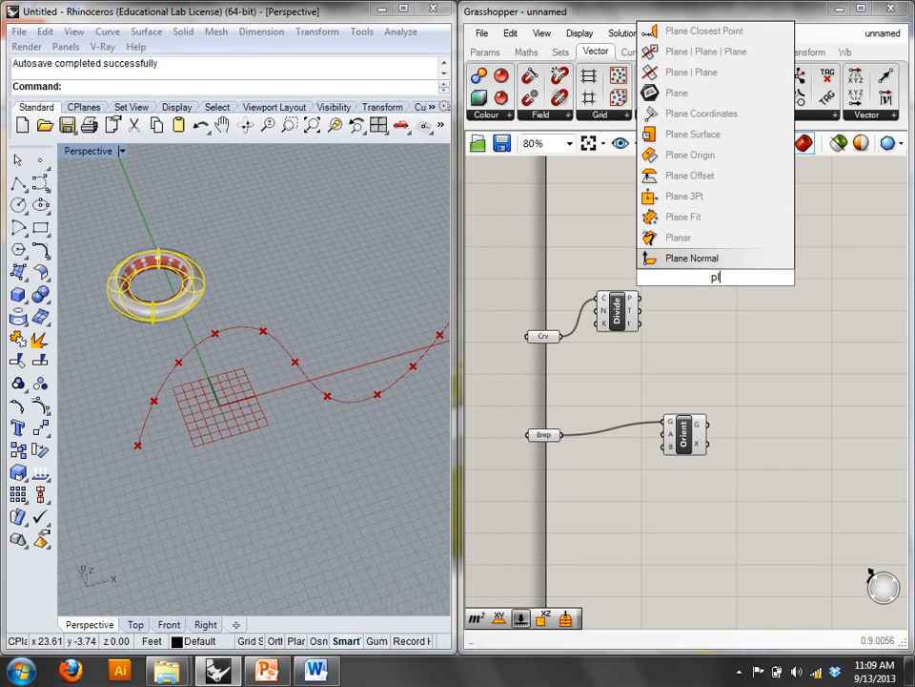
key(BackSpace)
key(BackSpace)
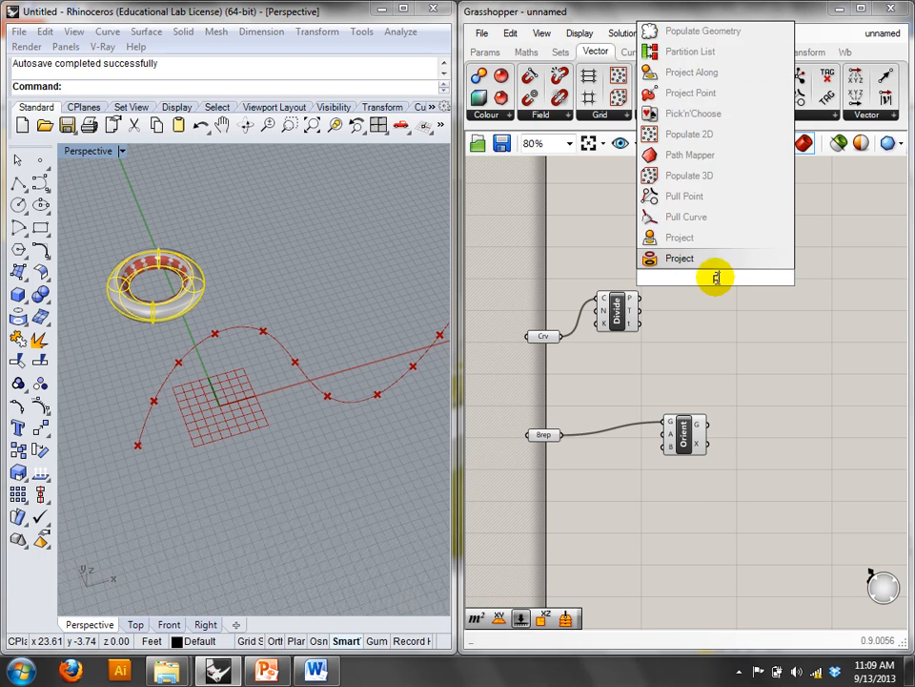
text(xy)
key(Return)
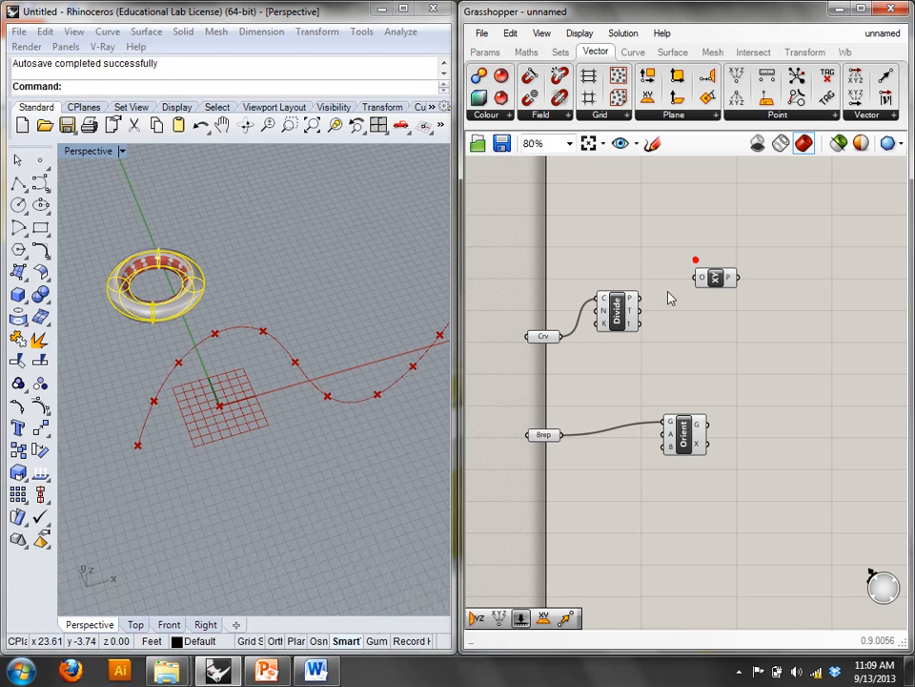
drag(637, 297, 702, 277)
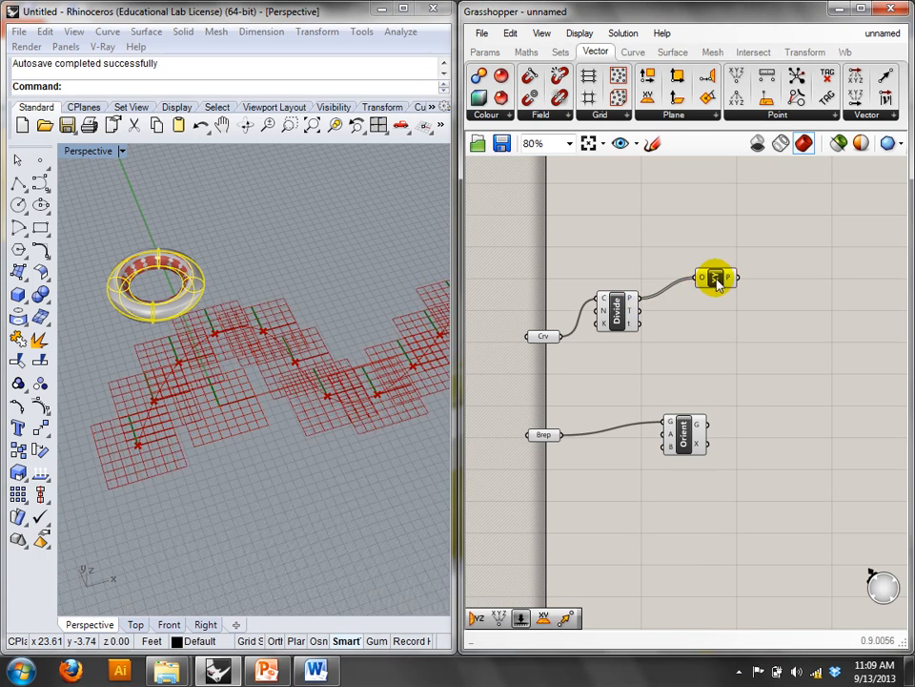
- Move the Orient component past the XY Plane component and wire the planes into Orient's B input
click(715, 284)
click(726, 318)
drag(689, 435, 806, 354)
drag(731, 277, 780, 360)
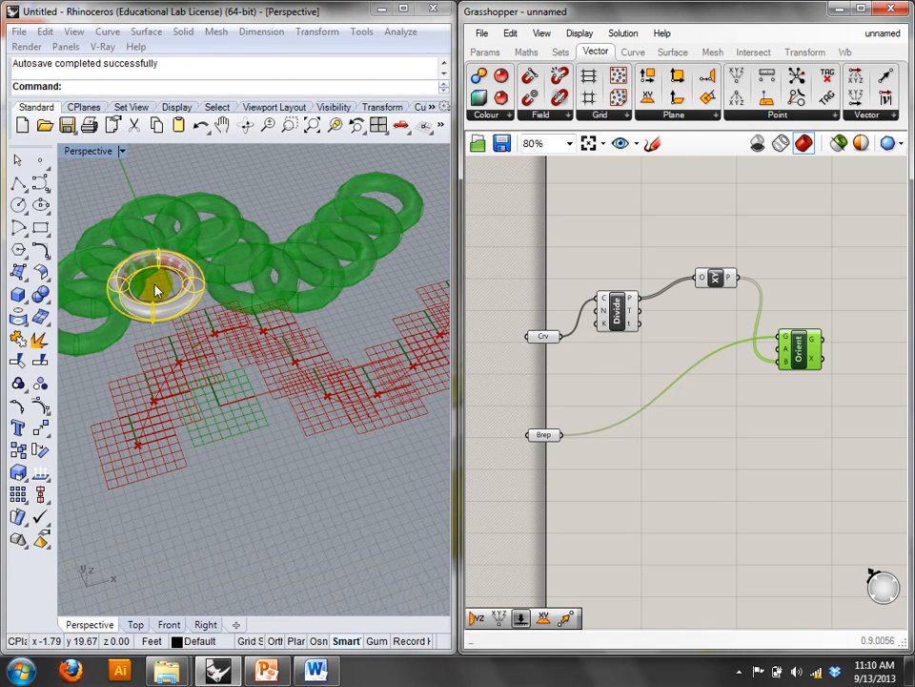
- Add a Volume component below the Orient component and wire the Brep parameter into its G input
right_drag(684, 480, 664, 458)
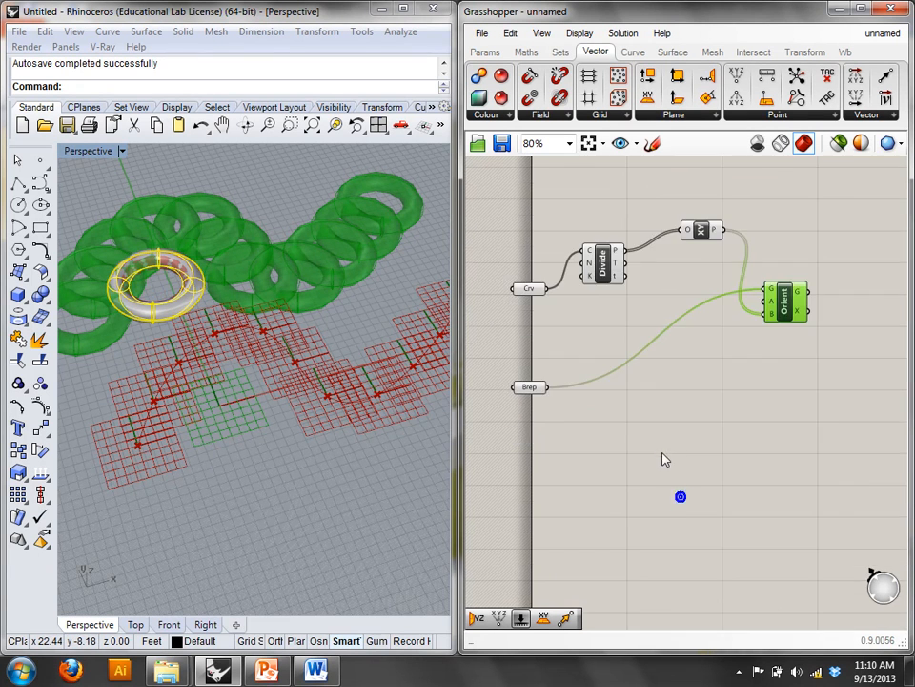
double_click(672, 458)
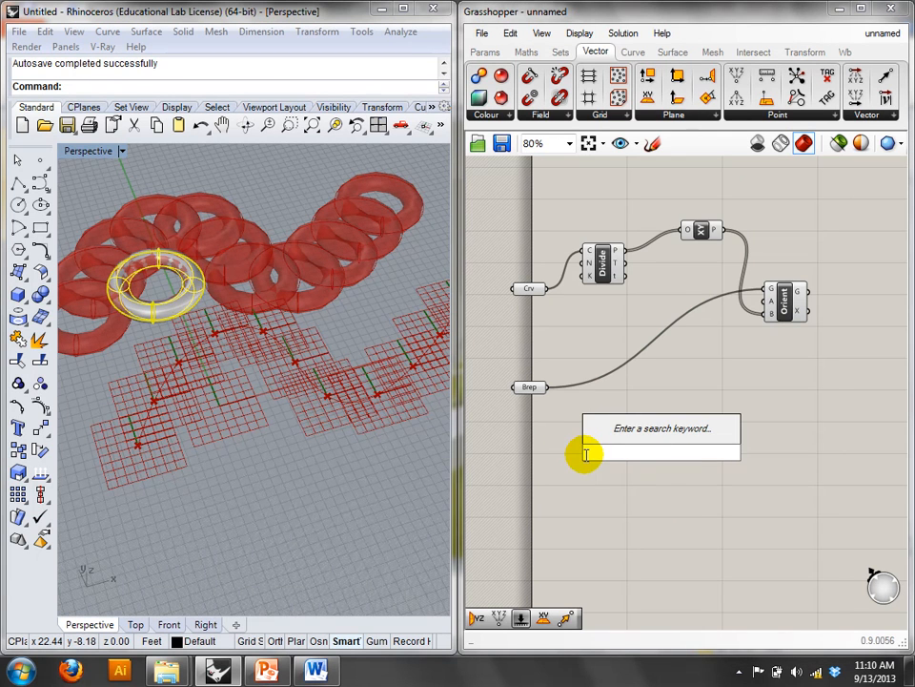
text(vol)
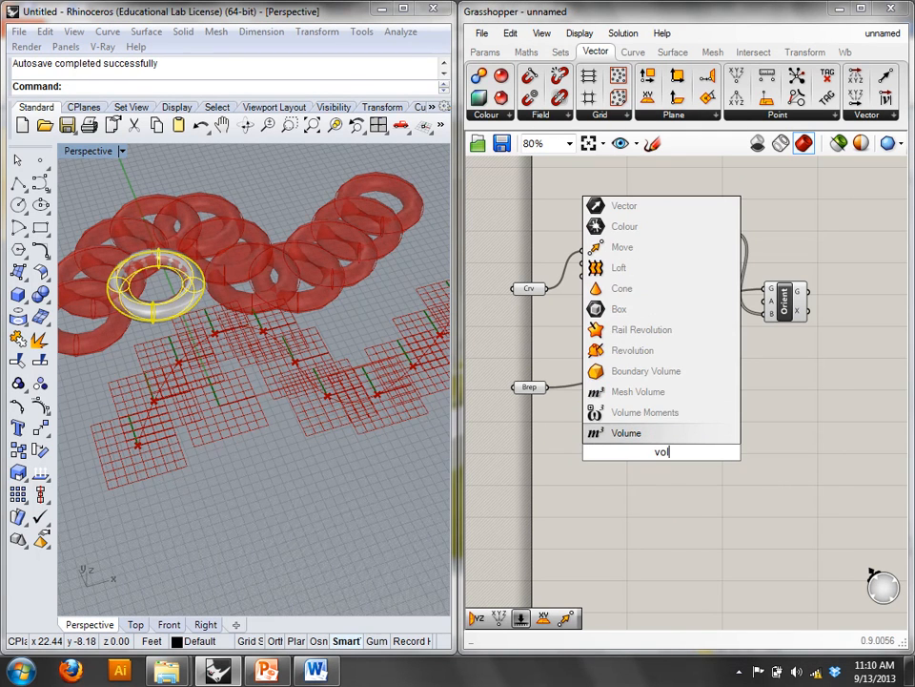
click(600, 433)
drag(546, 387, 630, 449)
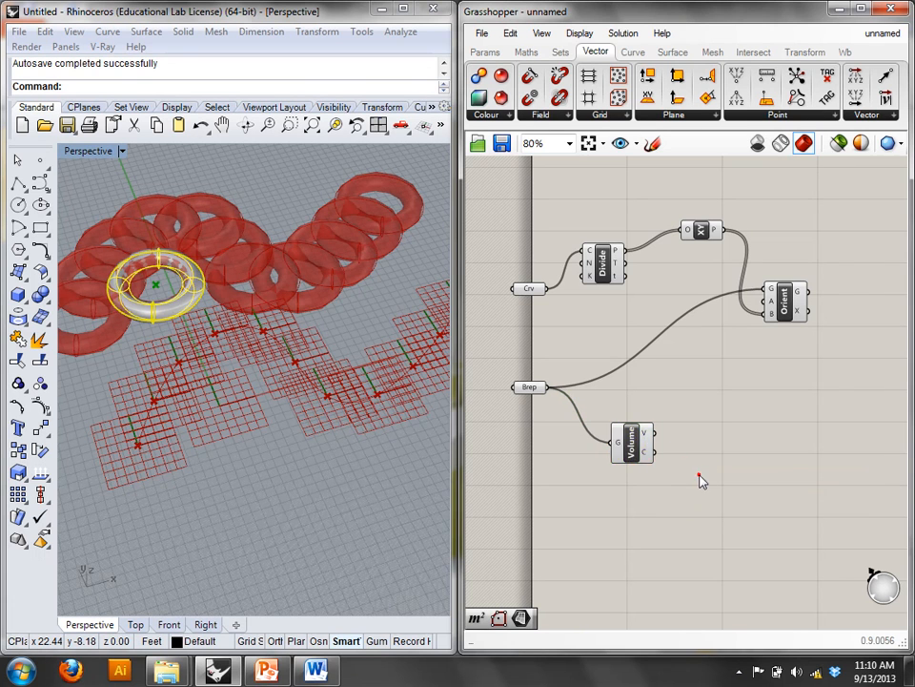
- Add a second XY Plane component, wire Volume's C output into its O input and its P output into Orient's A input
double_click(701, 478)
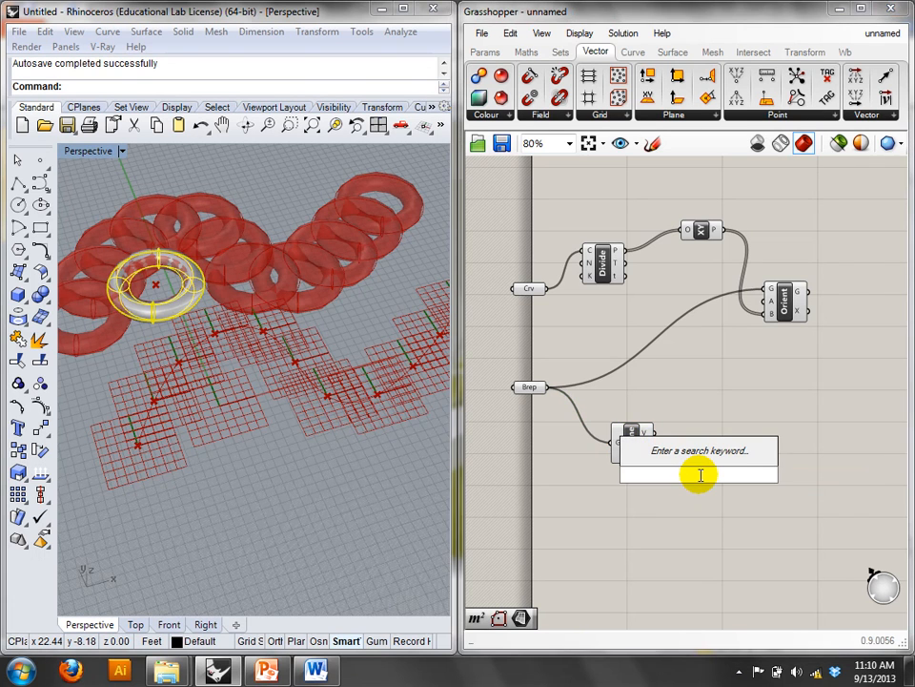
text(xy)
click(677, 457)
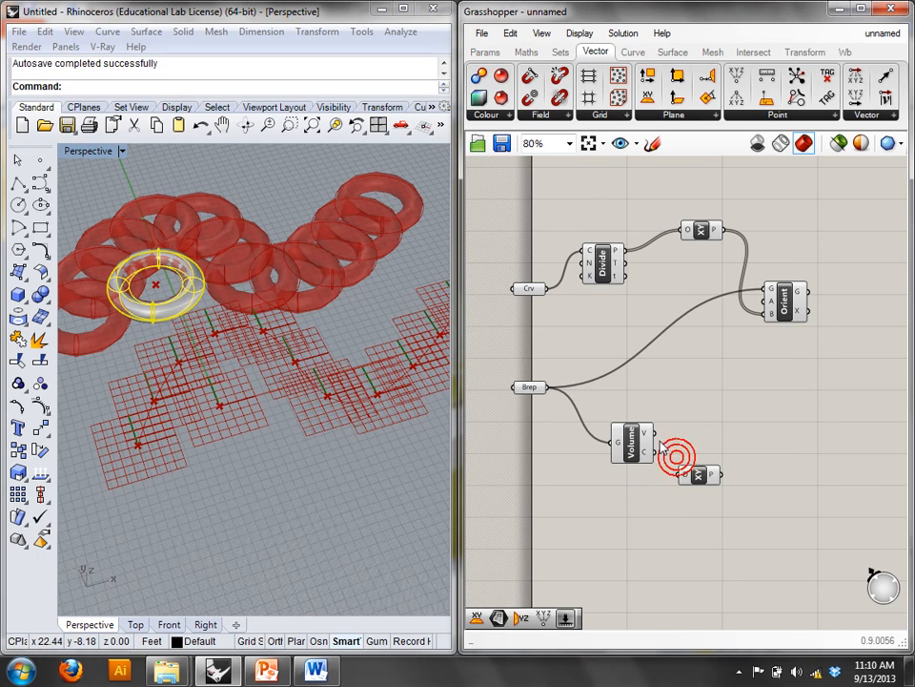
drag(716, 485, 772, 307)
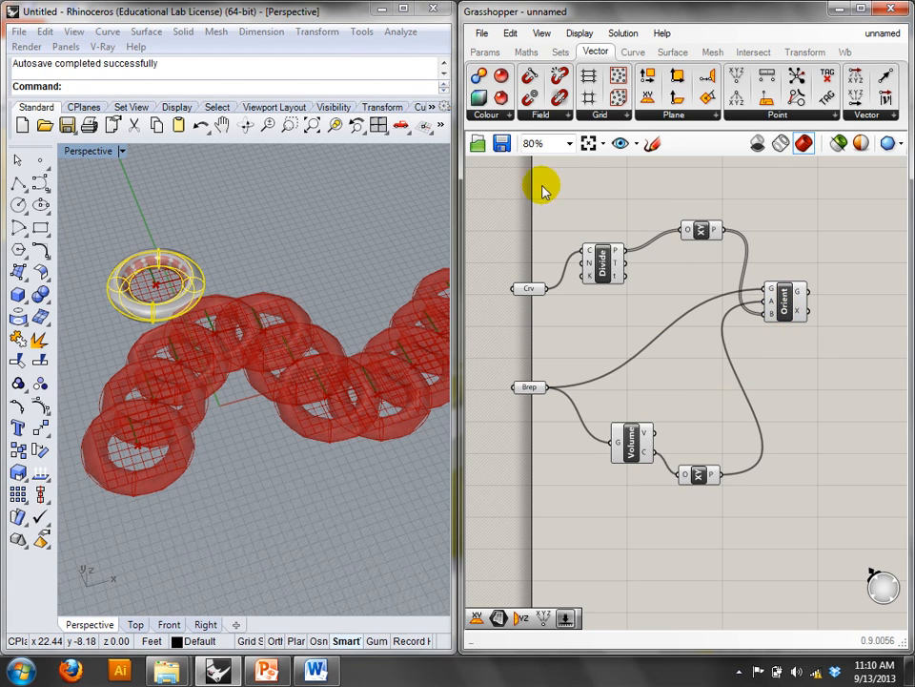
- Hide the original torus in the Rhino viewport and undo the hide
click(148, 284)
key(ctrl+h)
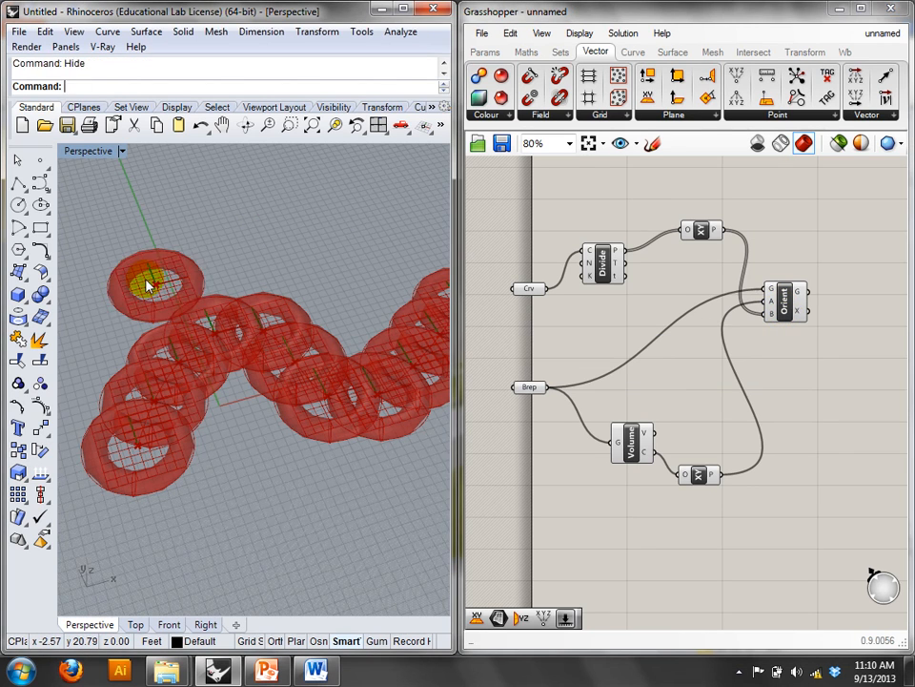
click(525, 384)
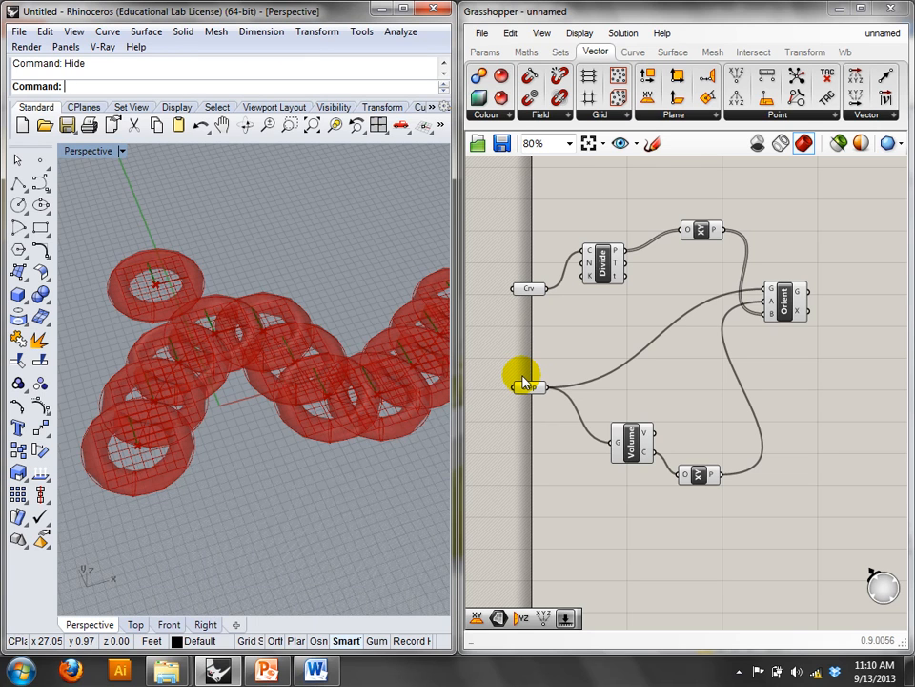
key(ctrl+z)
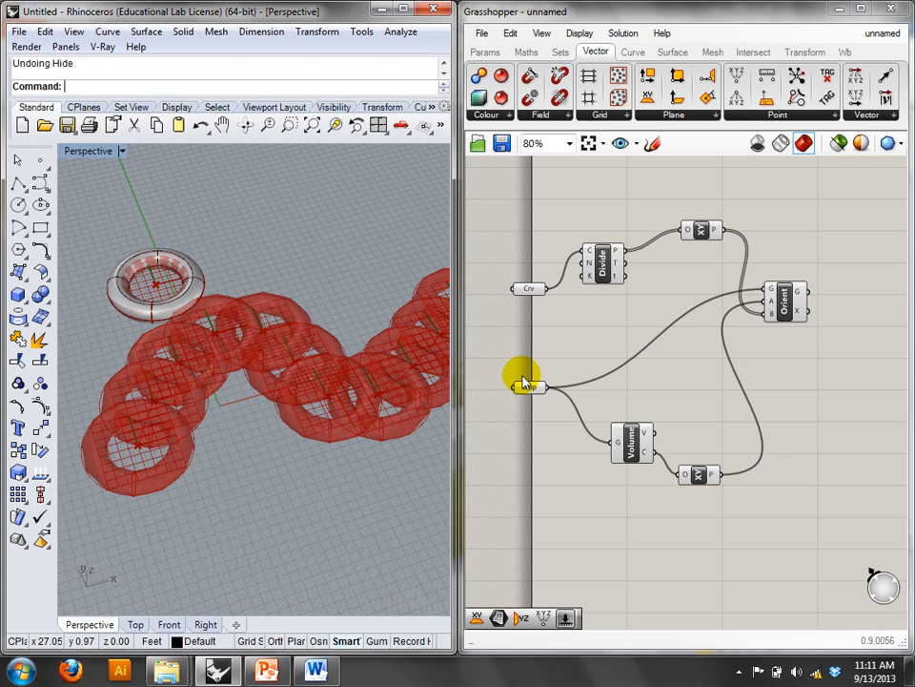
- Move the Orient component up so it sits roughly level with the Divide component
drag(785, 303, 801, 276)
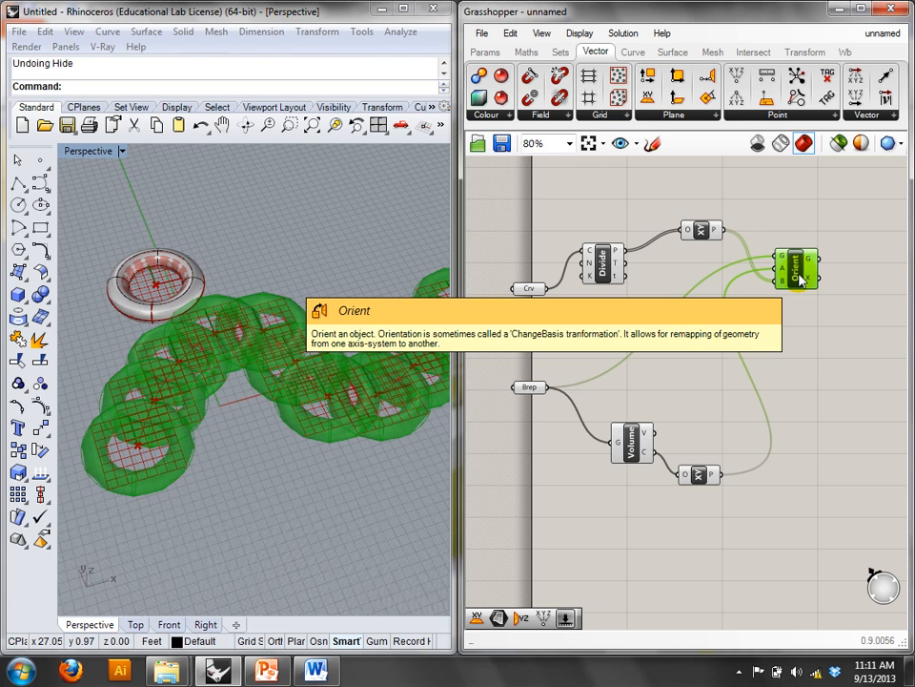
mouse_move(799, 273)
right_down()
mouse_move(759, 268)
mouse_move(771, 273)
mouse_move(759, 270)
mouse_move(775, 331)
right_up()
click(803, 326)
click(803, 349)
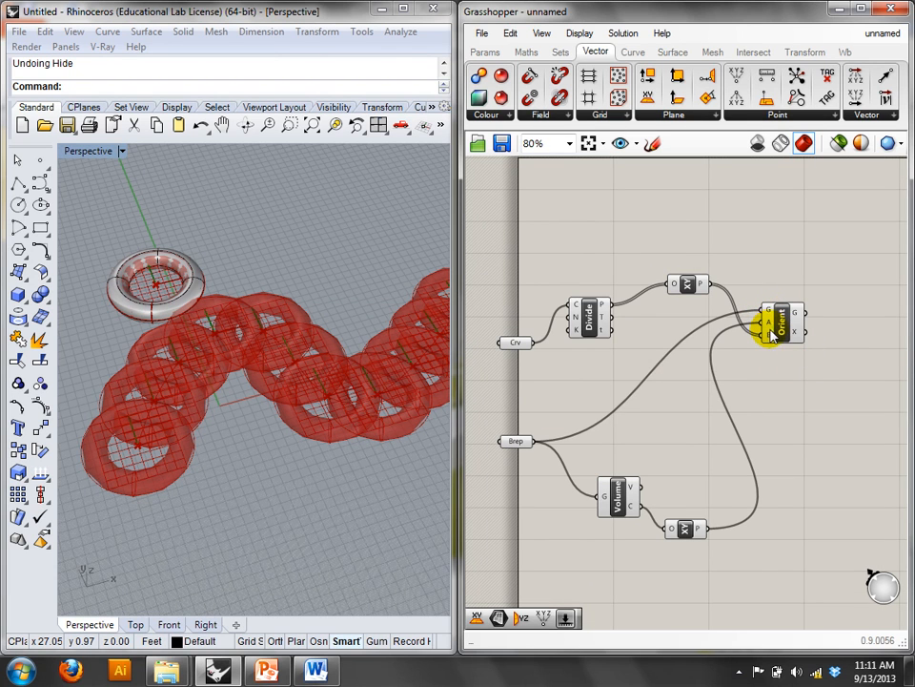
- Examine Orient's plane inputs and highlight the XY Plane, Volume and Orient components to compare their viewport previews
mouse_move(771, 324)
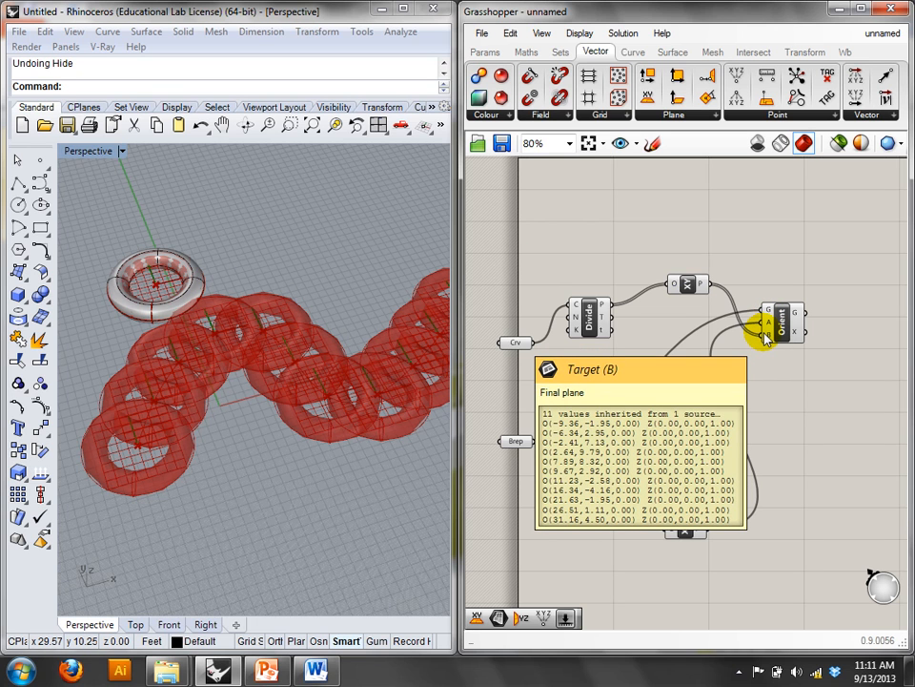
right_drag(798, 404, 869, 409)
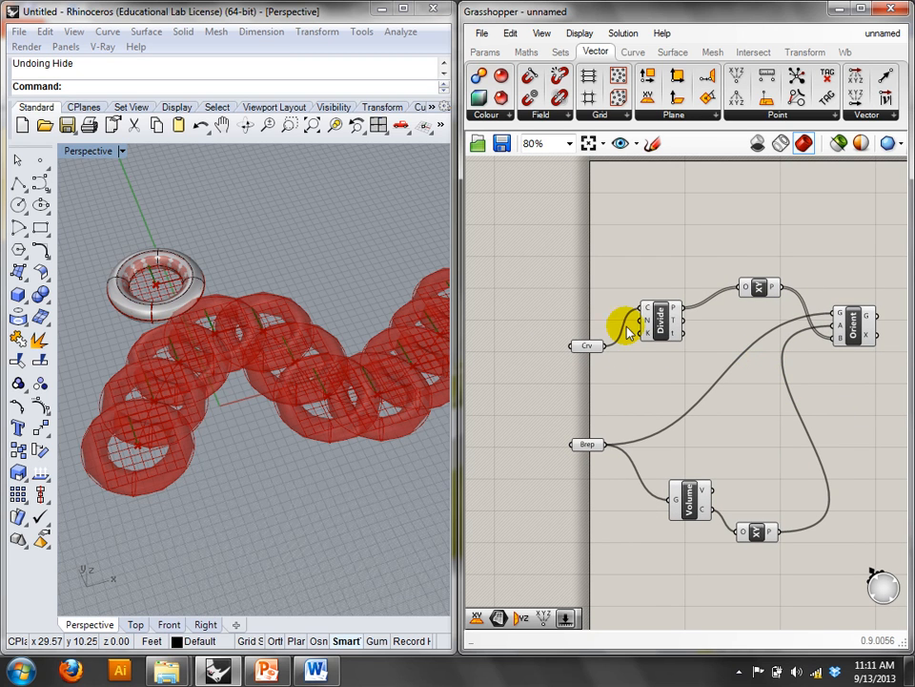
click(750, 285)
mouse_move(747, 296)
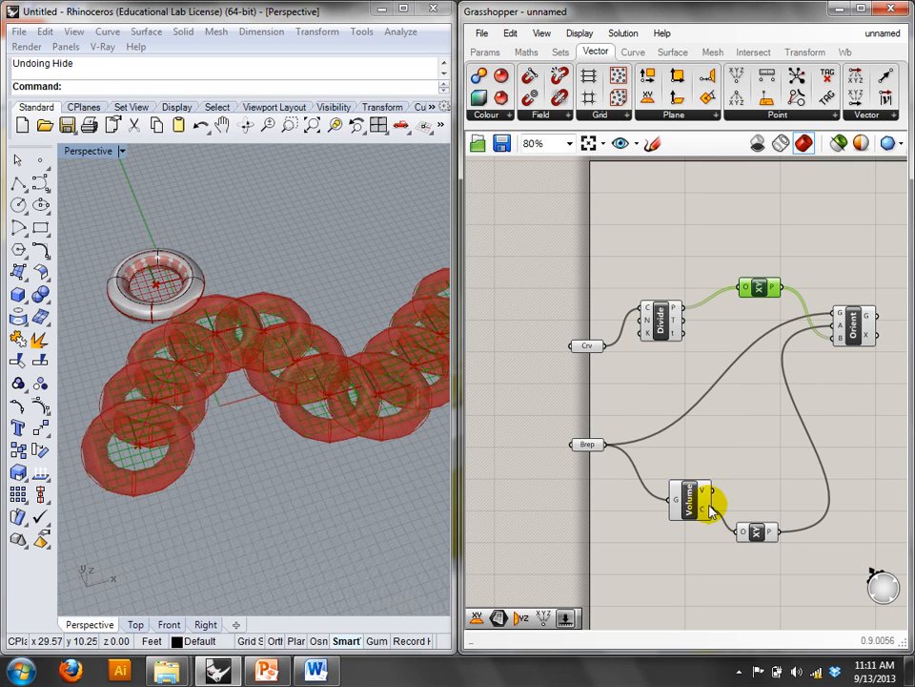
right_drag(761, 435, 758, 365)
click(688, 429)
click(755, 455)
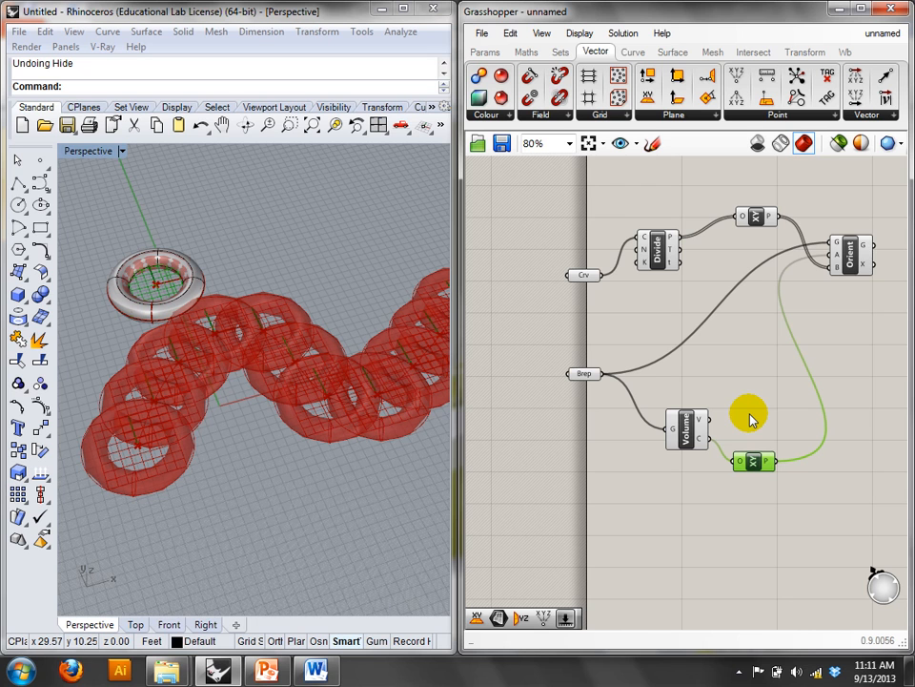
click(855, 251)
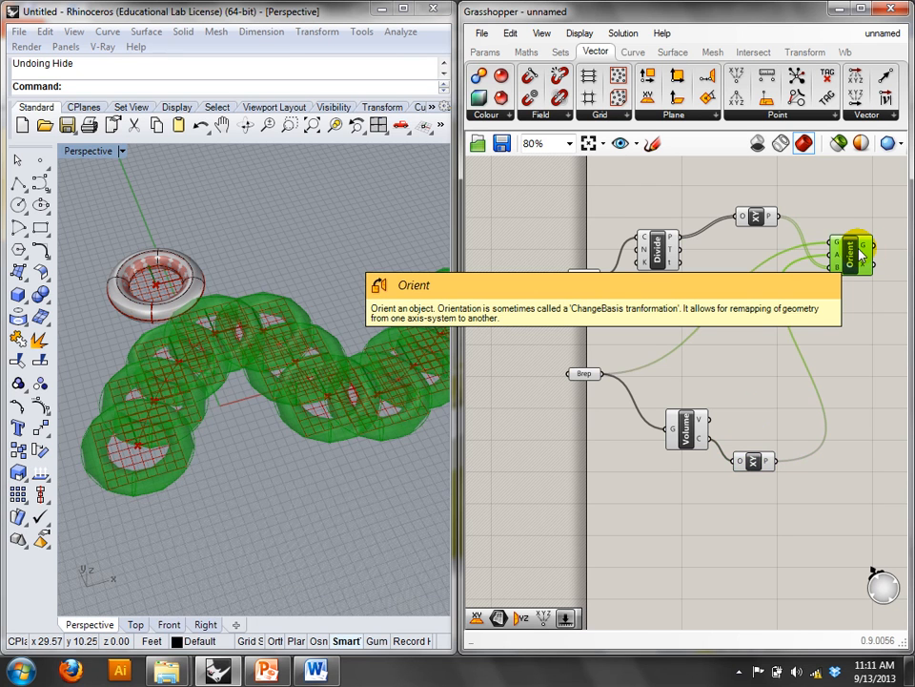
- Add a Number Slider to the canvas between the Curve and Brep parameters
click(654, 323)
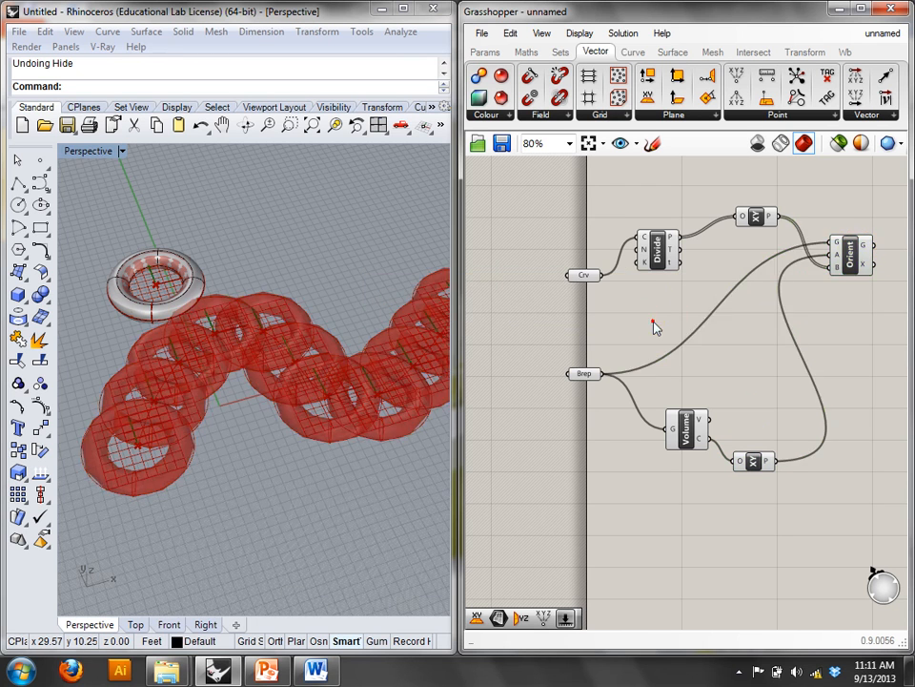
double_click(654, 323)
text(num)
click(651, 284)
- Configure the number slider for integer rounding with a maximum of 20
right_click(663, 320)
click(691, 394)
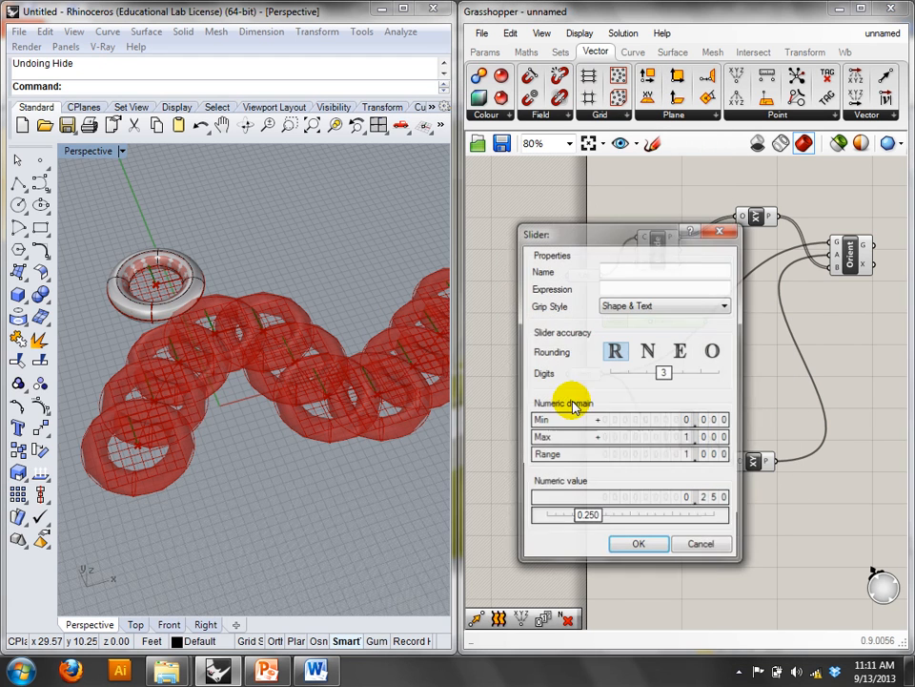
double_click(680, 437)
text(20)
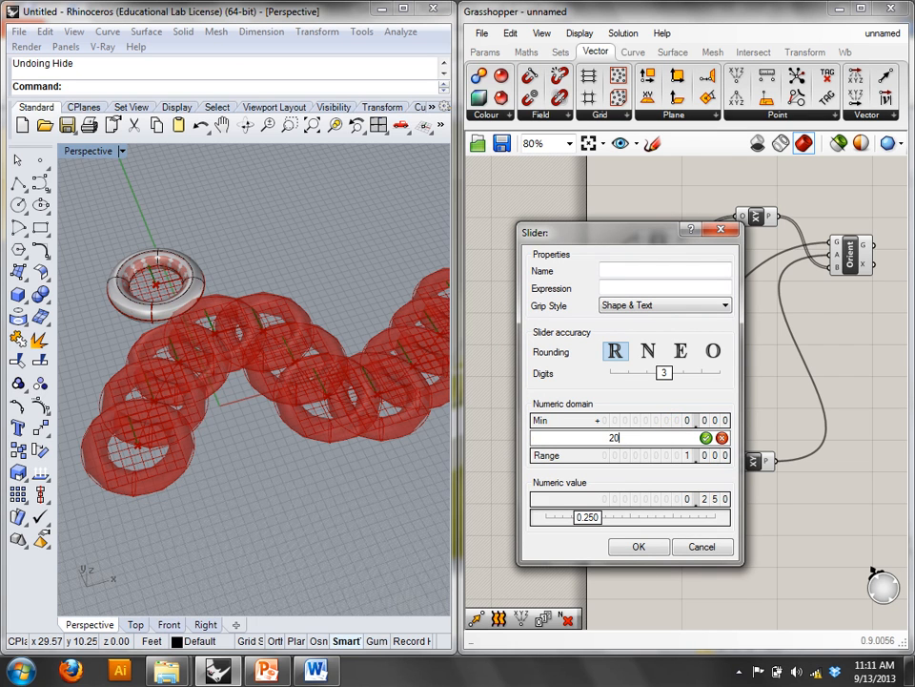
click(648, 352)
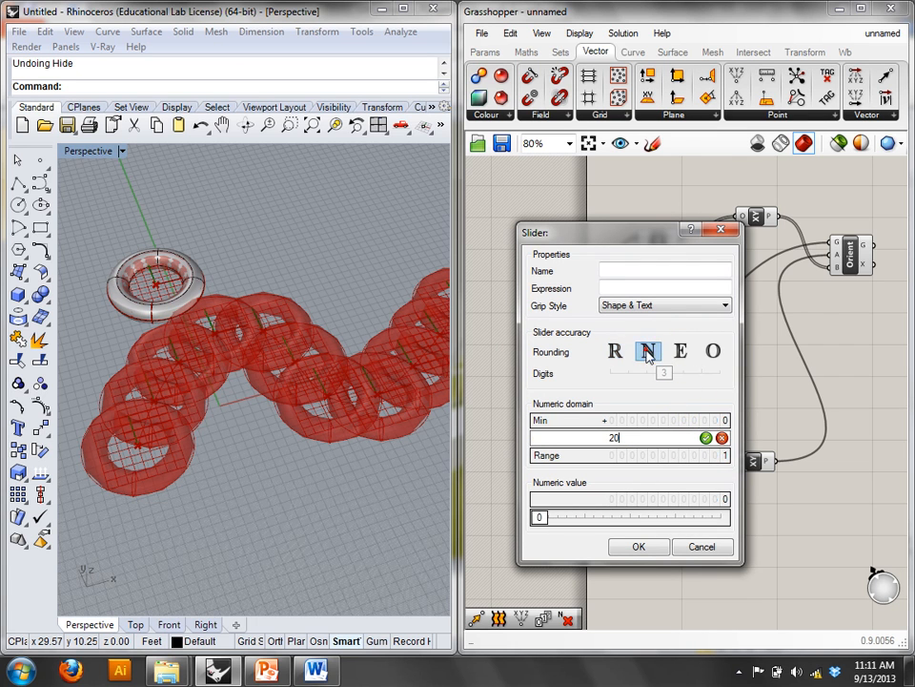
click(639, 547)
- Wire the number slider into Divide's N input and set its value to 4
drag(677, 317, 644, 249)
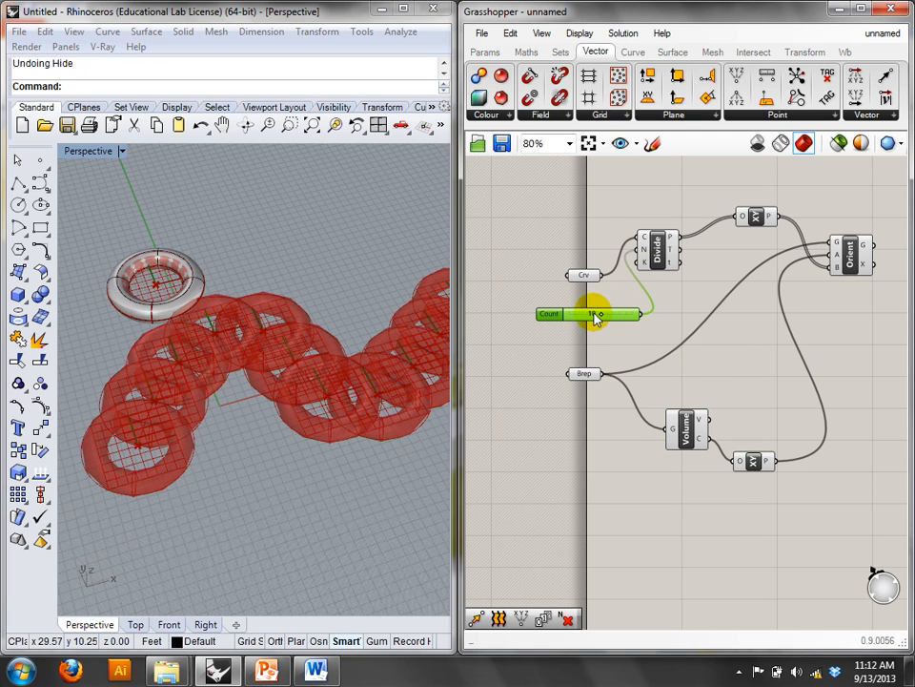
drag(611, 318, 584, 320)
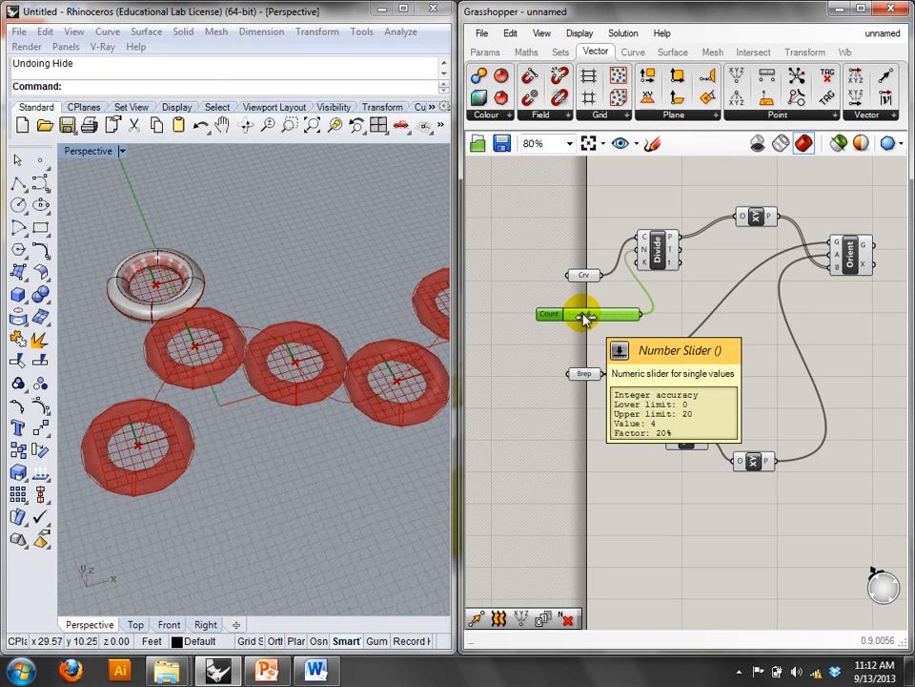
right_drag(270, 404, 219, 358)
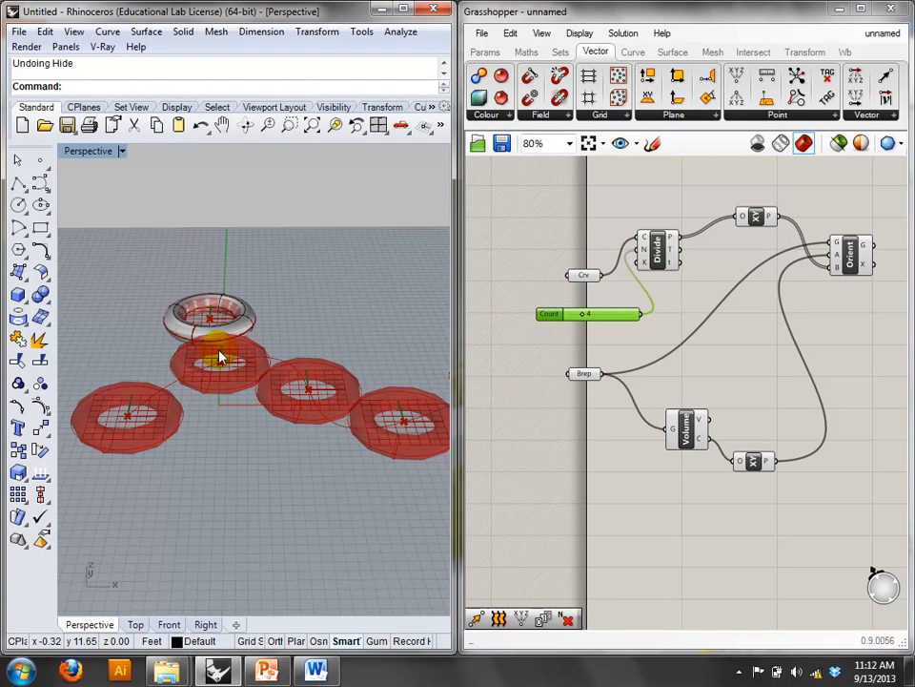
- Switch to the CM_Lecture_4_F13.pptx presentation in PowerPoint, view the arched bridge photo on slide 6, and return to Rhino
click(267, 671)
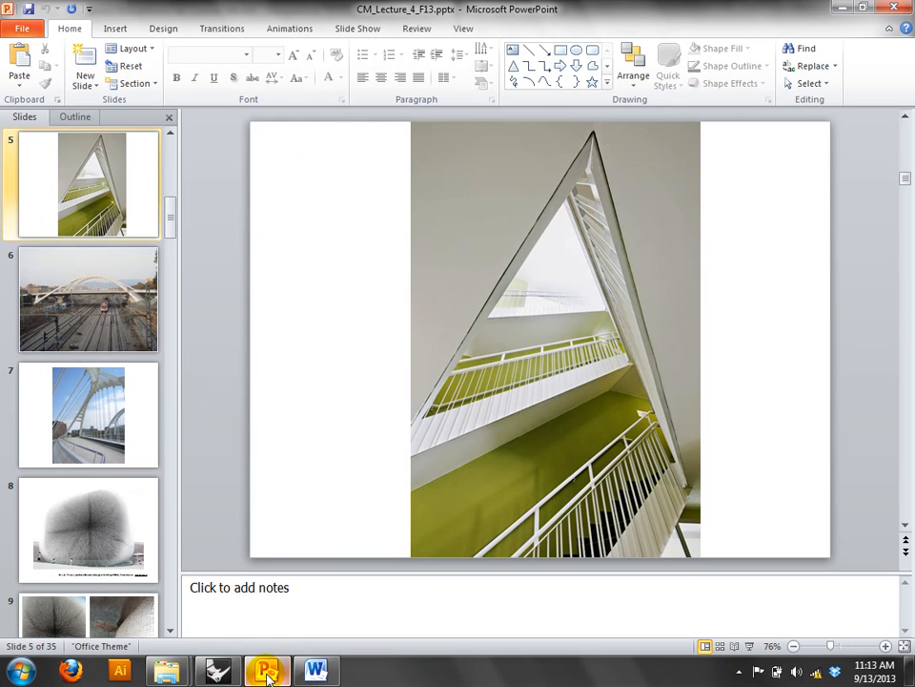
click(124, 285)
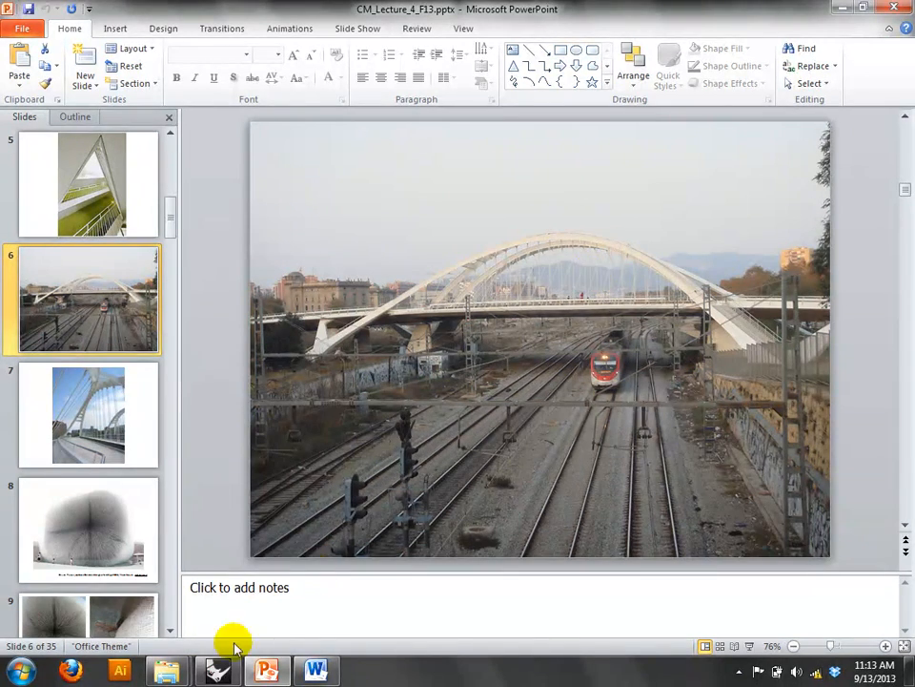
click(219, 668)
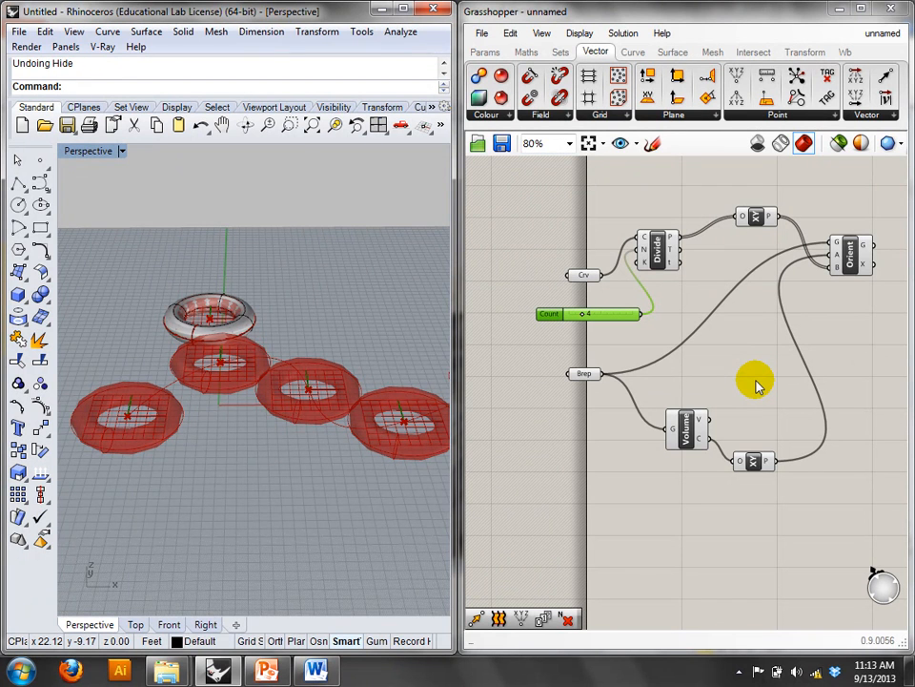
- Move the Orient component slightly lower on the canvas
drag(849, 251, 837, 283)
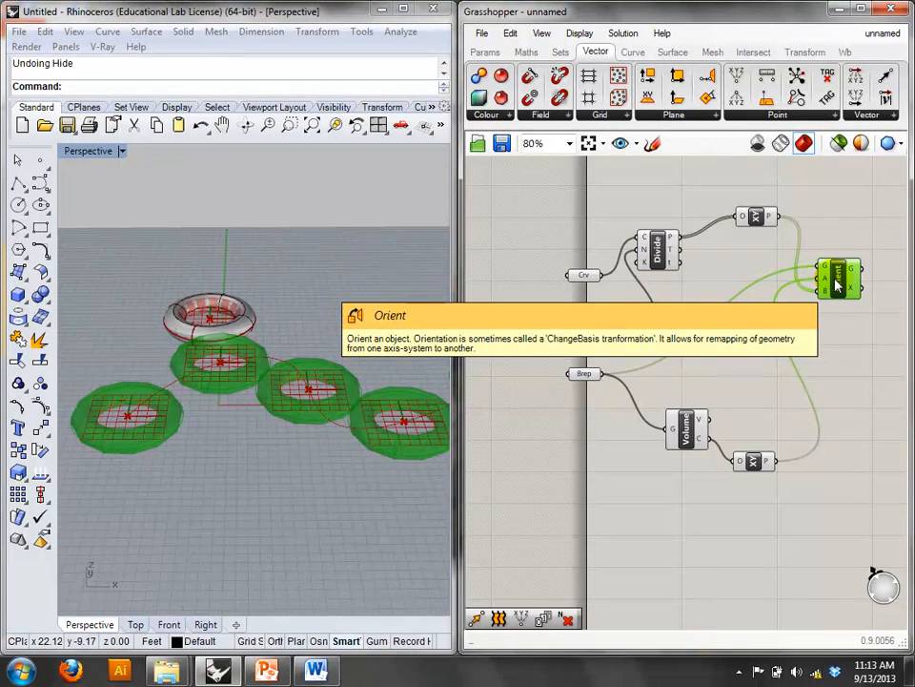
click(693, 196)
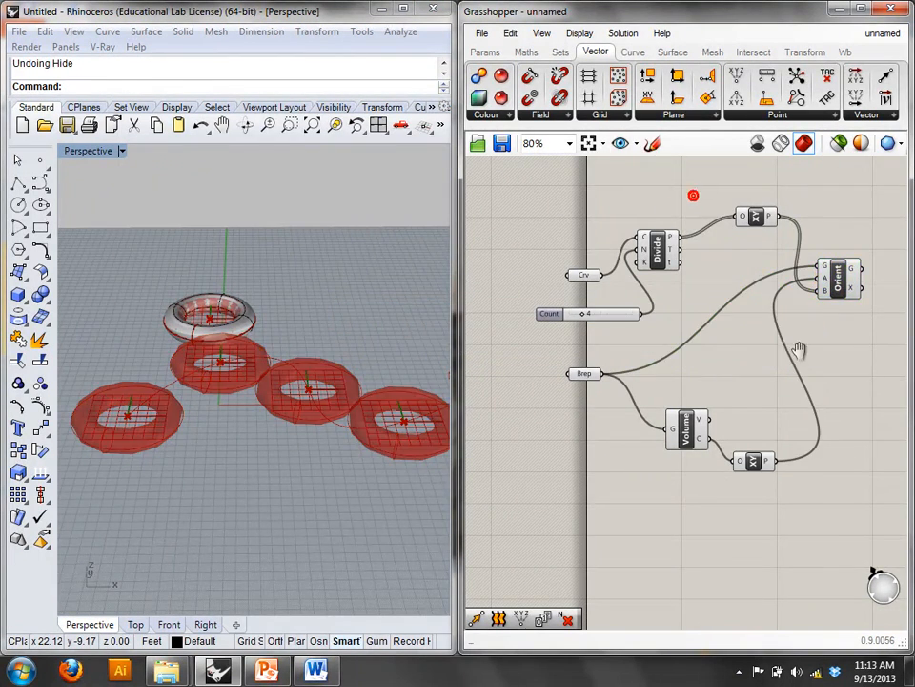
- Delete every component from the Grasshopper canvas and the torus from the Rhino viewport
right_drag(799, 351, 709, 320)
drag(815, 479, 488, 181)
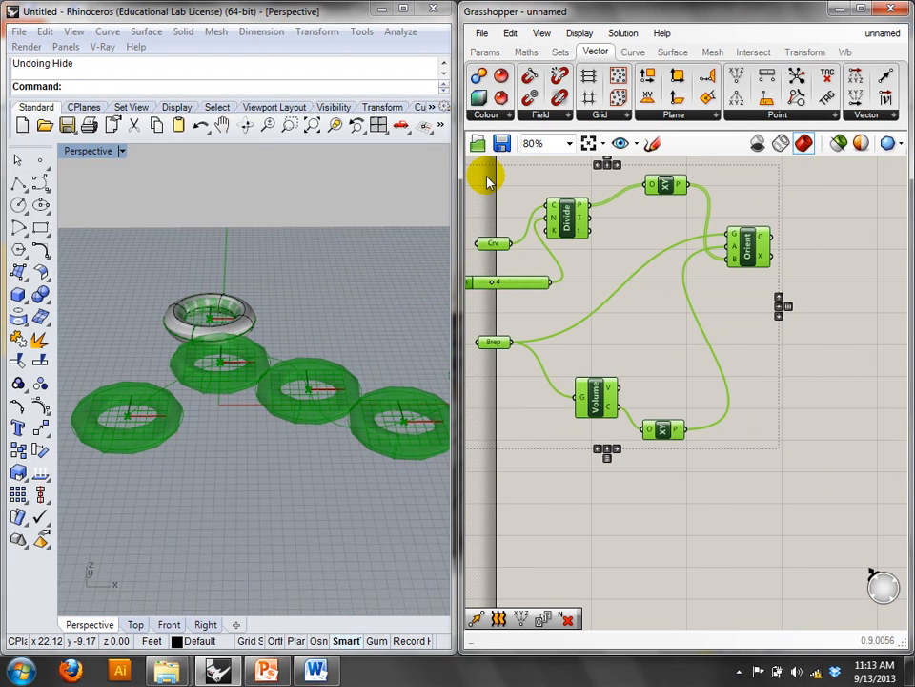
key(Delete)
click(191, 298)
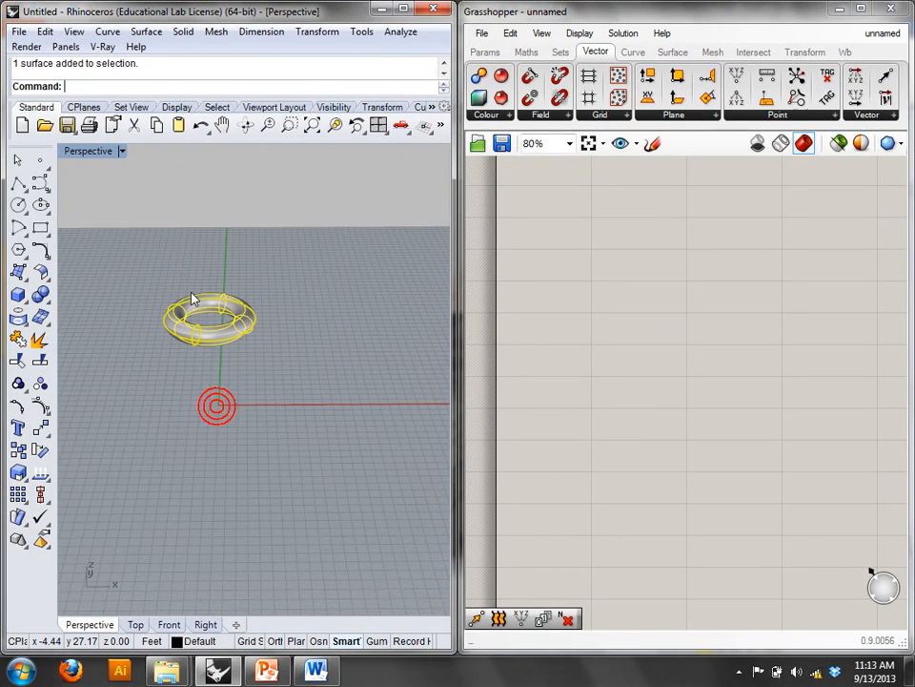
key(Delete)
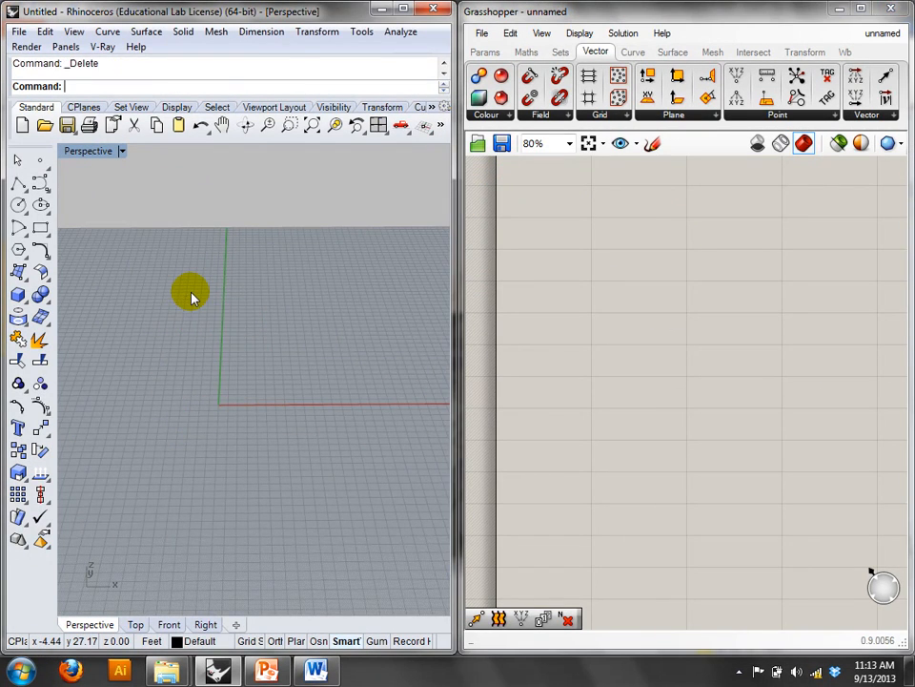
click(485, 52)
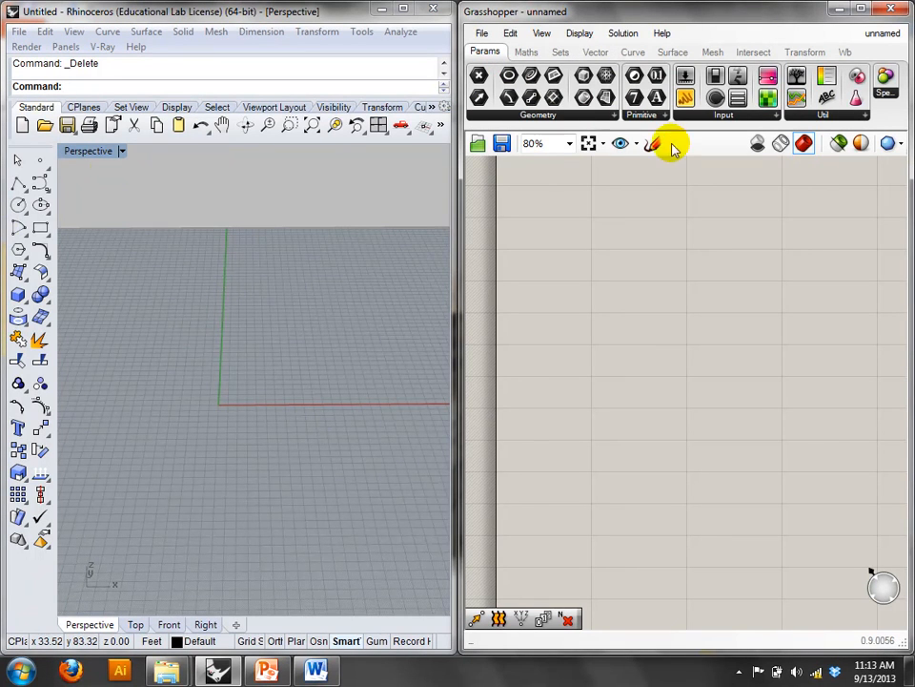
double_click(633, 318)
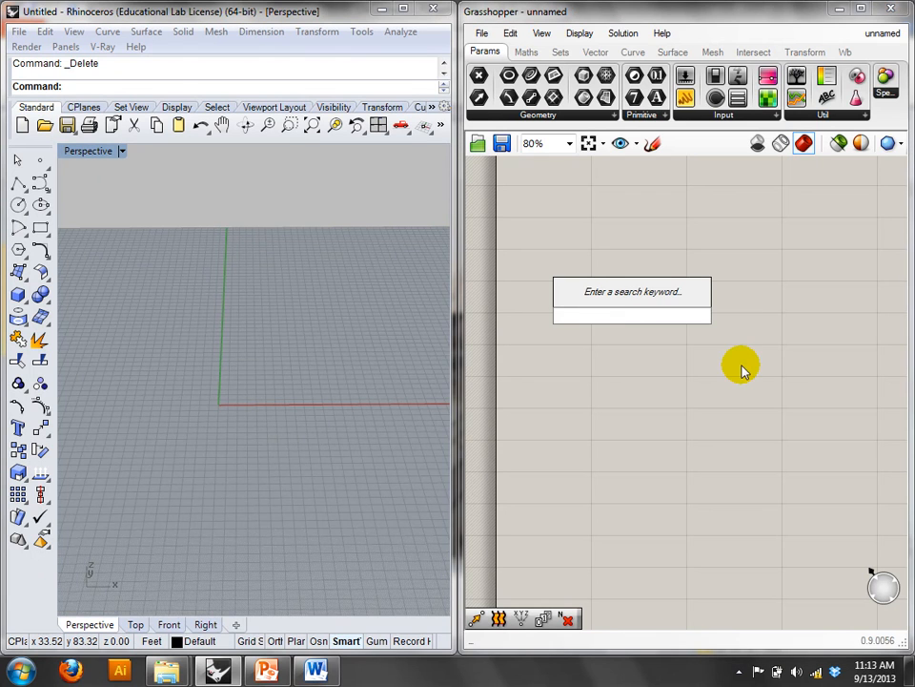
click(656, 391)
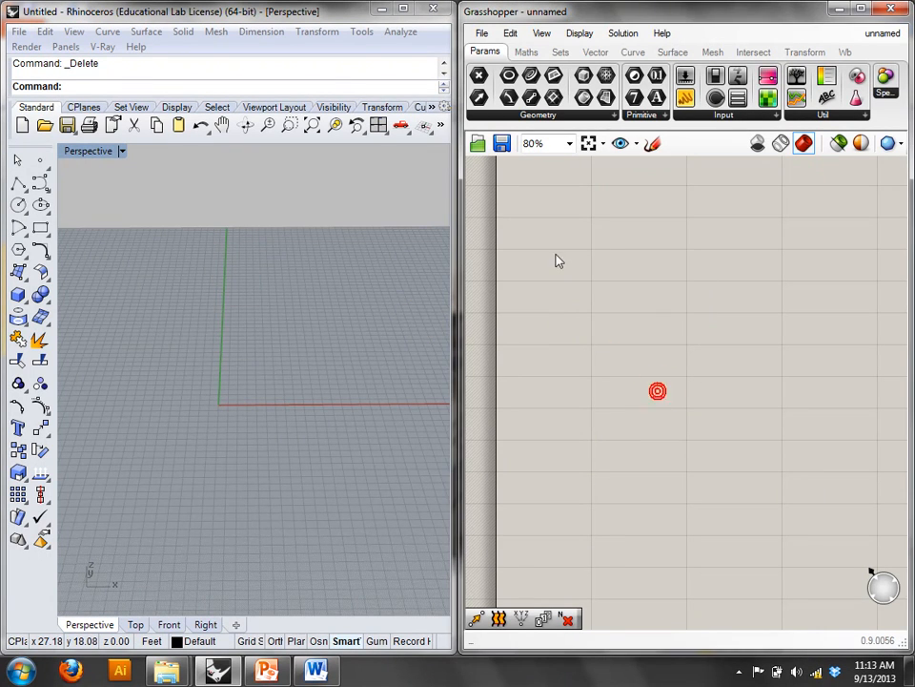
- Add a Line SDL component to the empty canvas, leaving room for its inputs
double_click(549, 314)
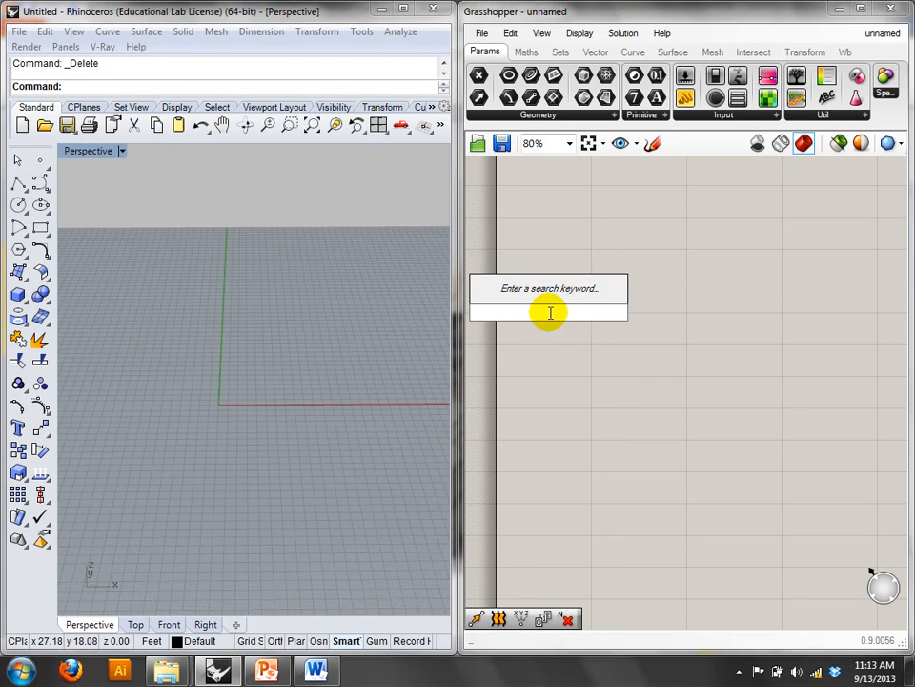
text(lin)
click(522, 279)
drag(559, 313, 597, 331)
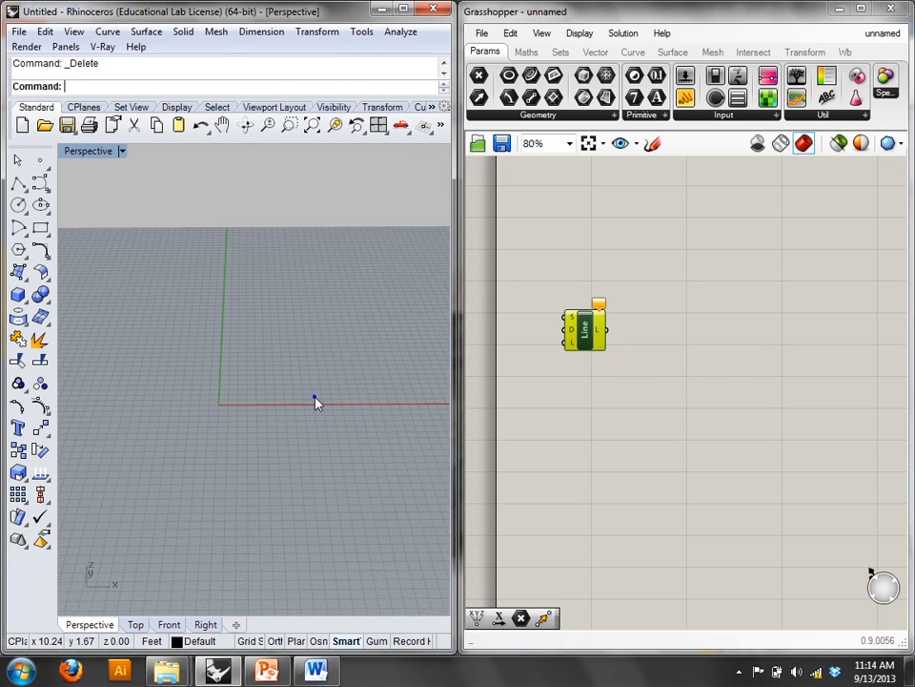
right_drag(317, 400, 377, 363)
click(592, 330)
click(623, 331)
drag(578, 322, 626, 340)
- Add a Construct Point component and wire its Pt output into the S input of the Line component
double_click(551, 294)
text(p)
key(BackSpace)
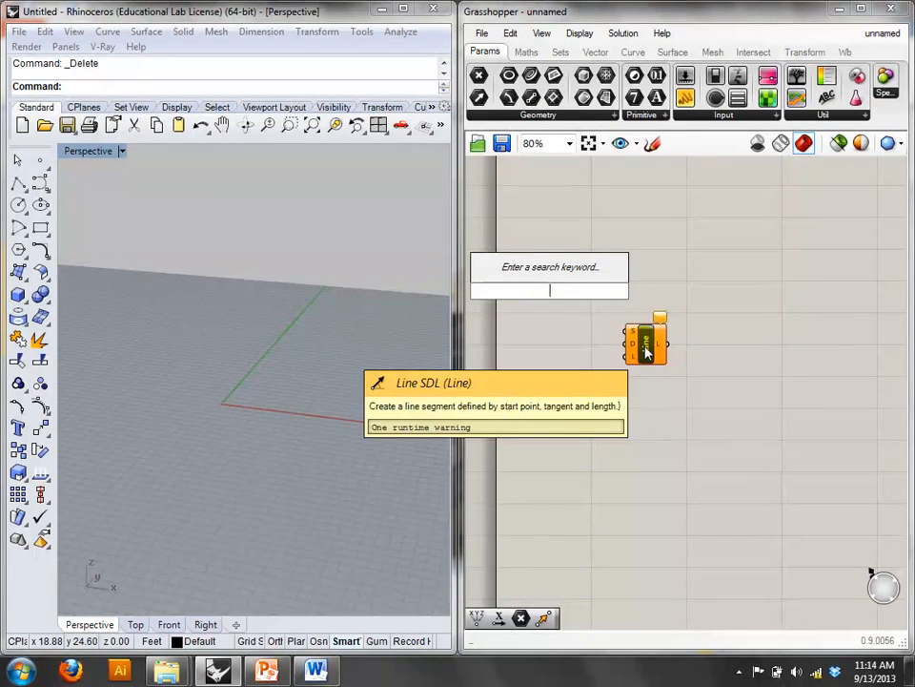
text(const)
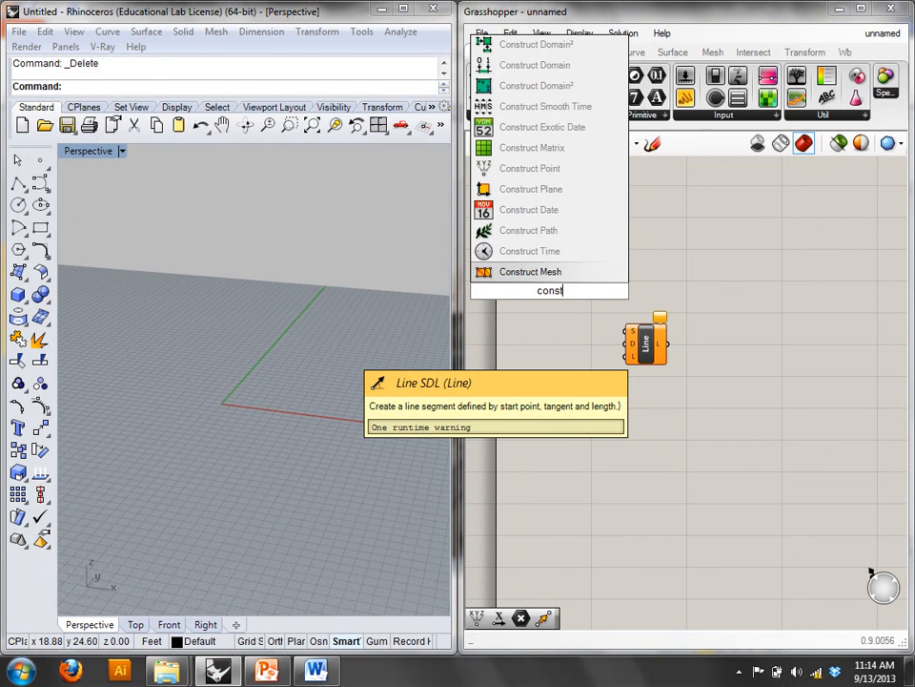
text(ruct)
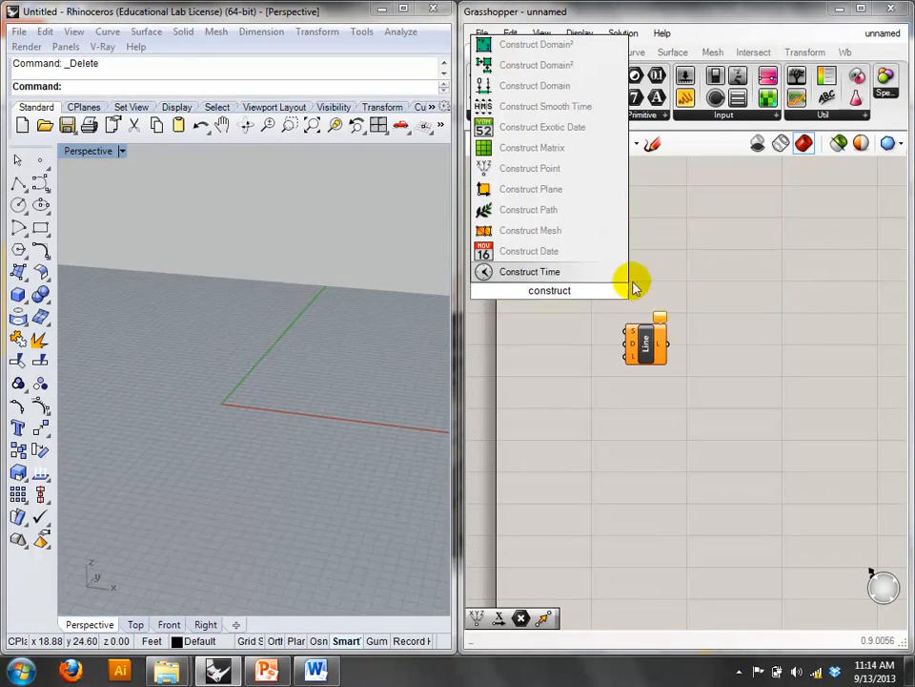
click(529, 168)
drag(576, 291, 629, 331)
right_drag(286, 370, 200, 417)
right_drag(592, 415, 654, 381)
right_drag(208, 536, 204, 528)
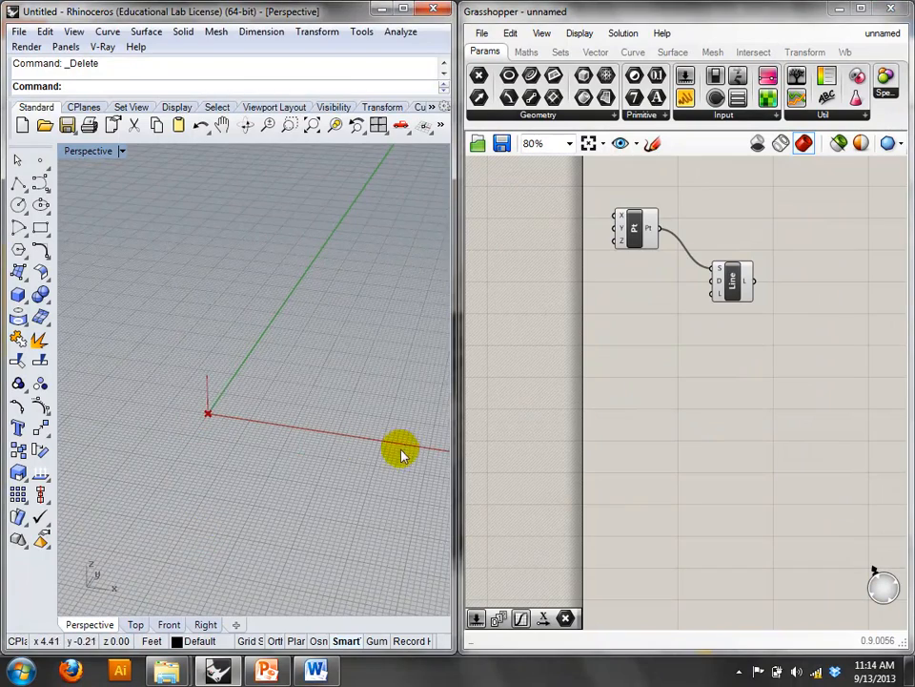
- Add a Unit X vector below the Construct Point component and wire it into Line's D input
double_click(660, 348)
text(x)
click(645, 328)
drag(669, 342, 713, 286)
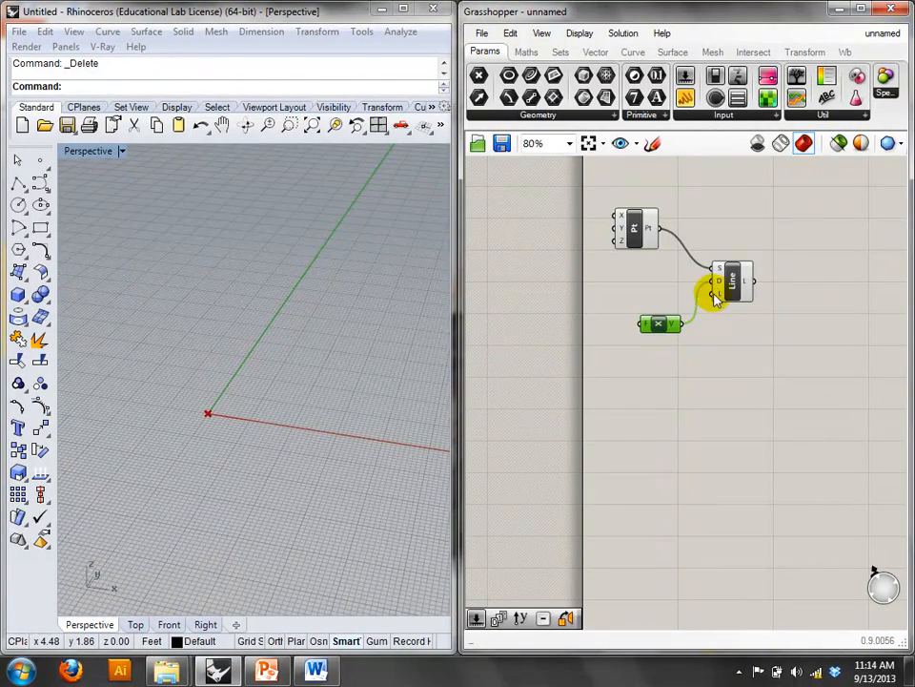
drag(660, 322, 650, 311)
- Add a Number Slider below the Unit X component and set its maximum to 10
click(646, 380)
double_click(646, 381)
text(num)
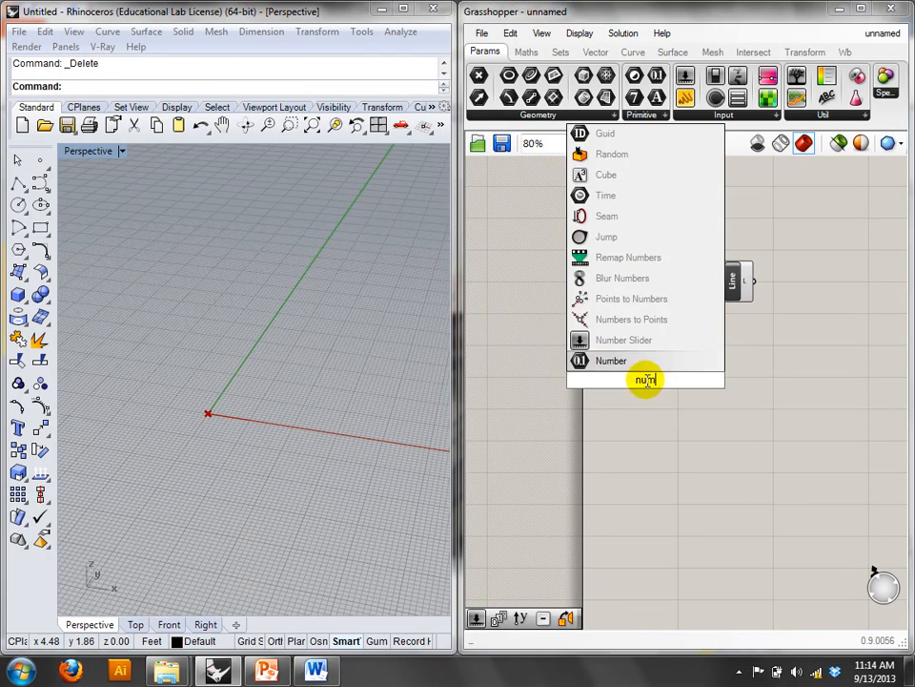
click(631, 347)
right_click(670, 381)
click(683, 453)
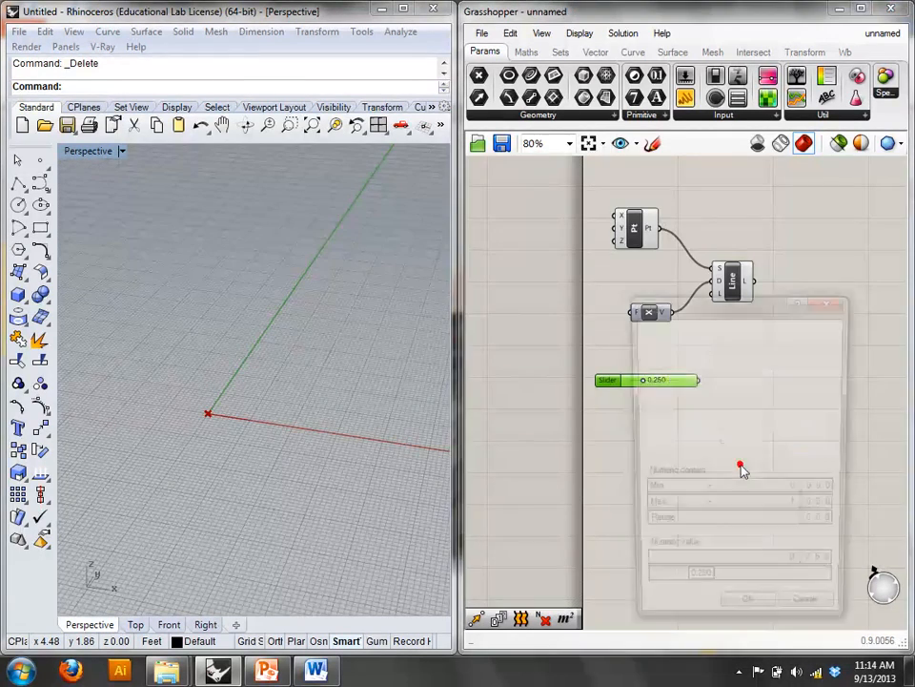
double_click(769, 508)
text(10)
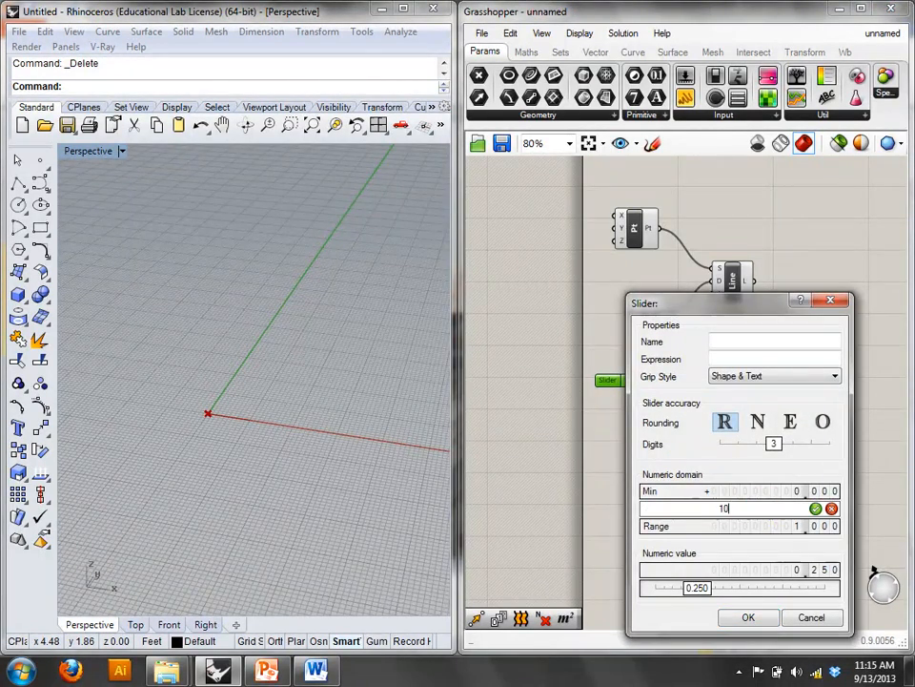
click(815, 508)
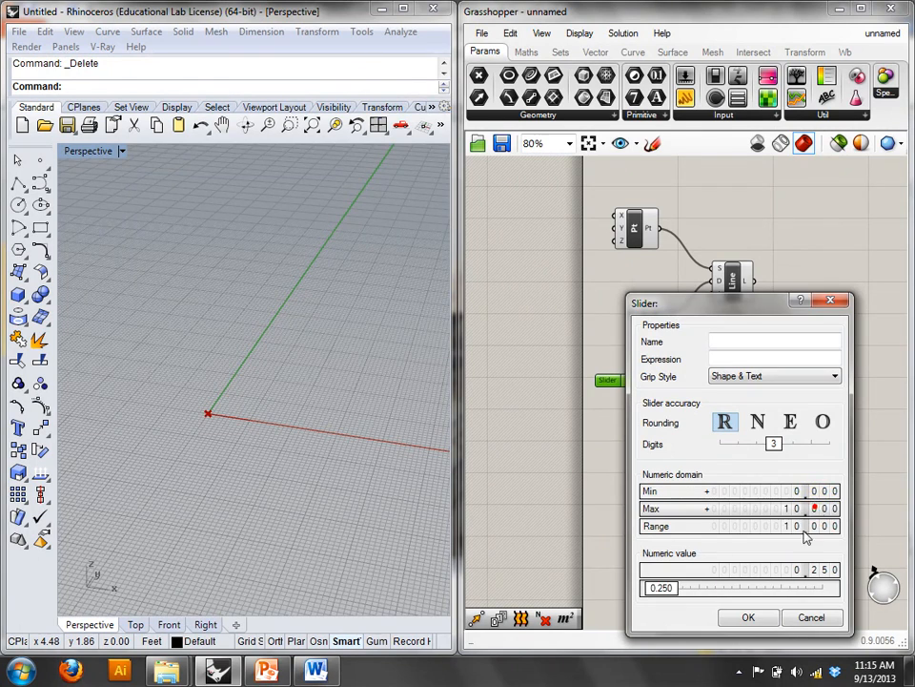
click(749, 618)
- Wire the slider into Line's L input, set it to 10.000, and highlight the resulting line in the viewport
drag(705, 380, 715, 293)
mouse_move(632, 377)
mouse_down()
mouse_move(674, 388)
mouse_move(700, 382)
mouse_up()
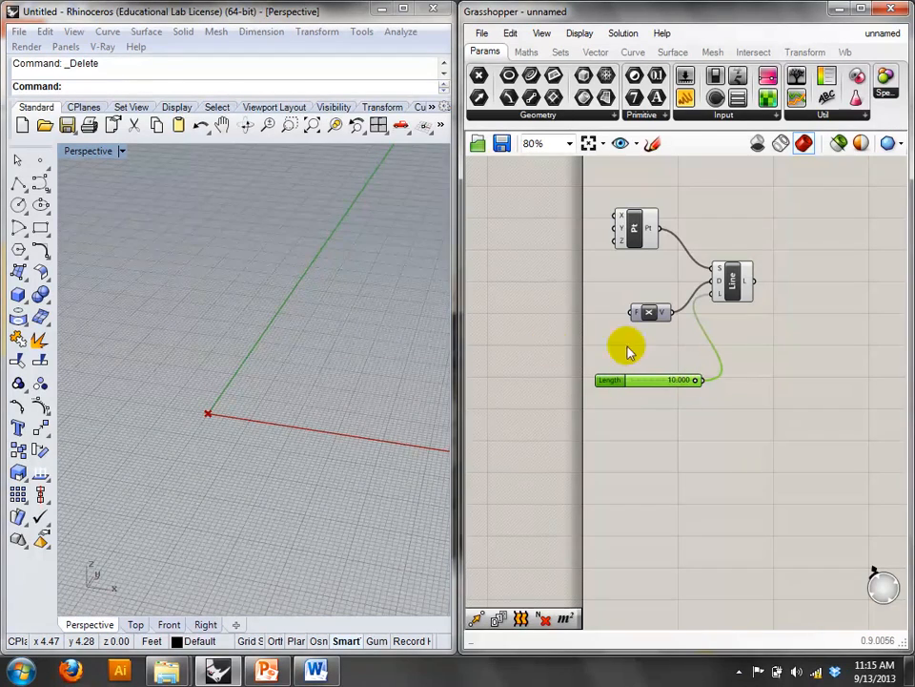
right_drag(370, 332, 371, 364)
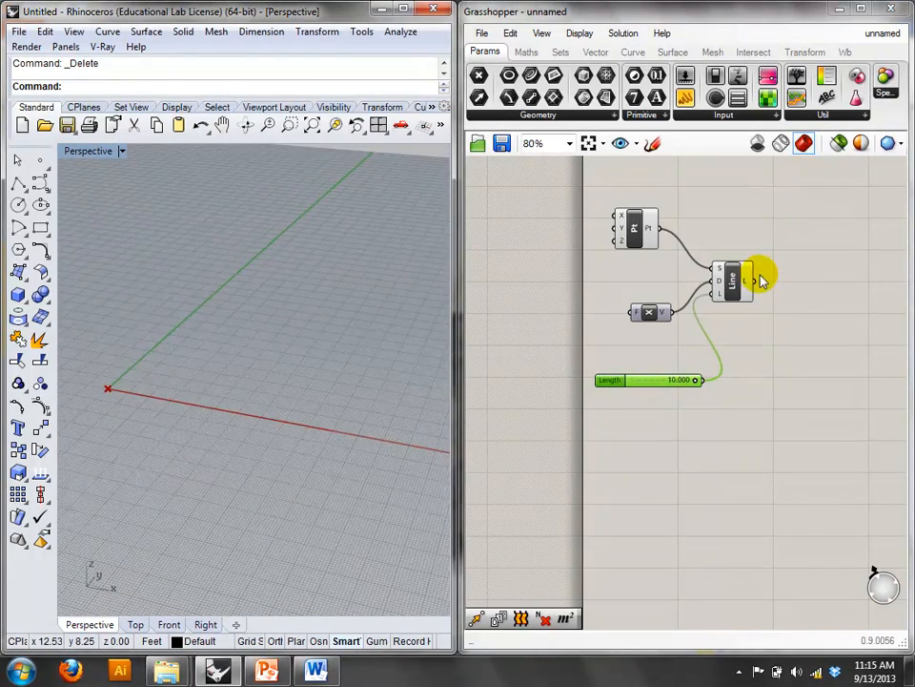
click(731, 277)
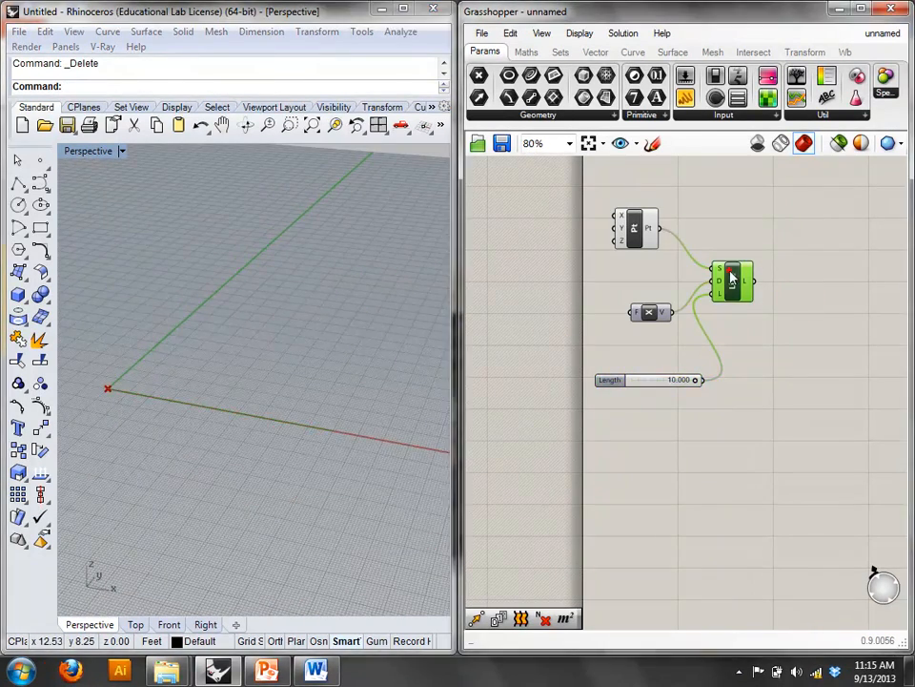
- Add an End Points component beside Line and feed its C input from Line's L output
click(816, 359)
double_click(847, 352)
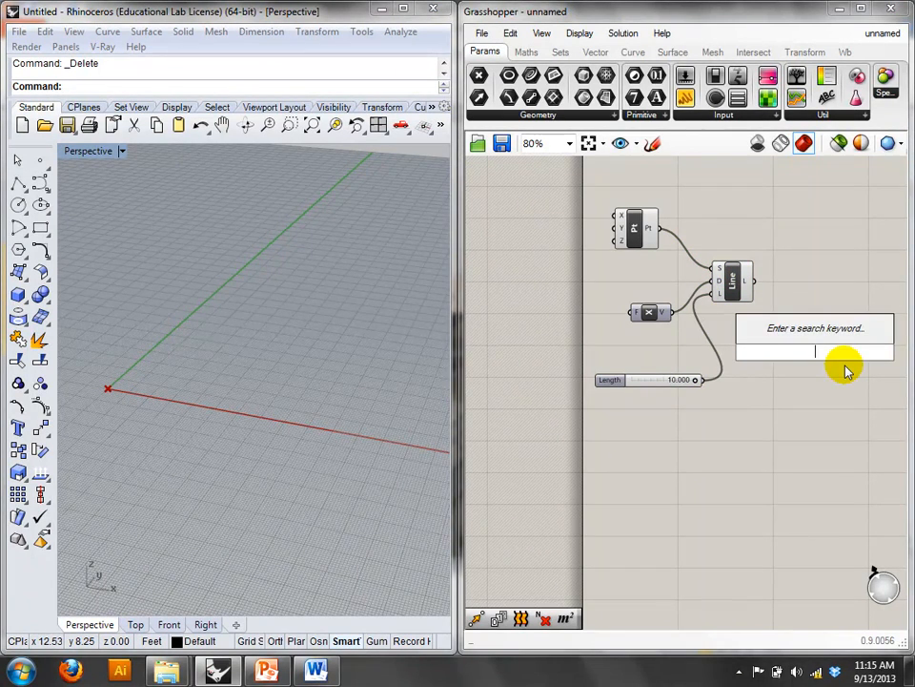
text(end)
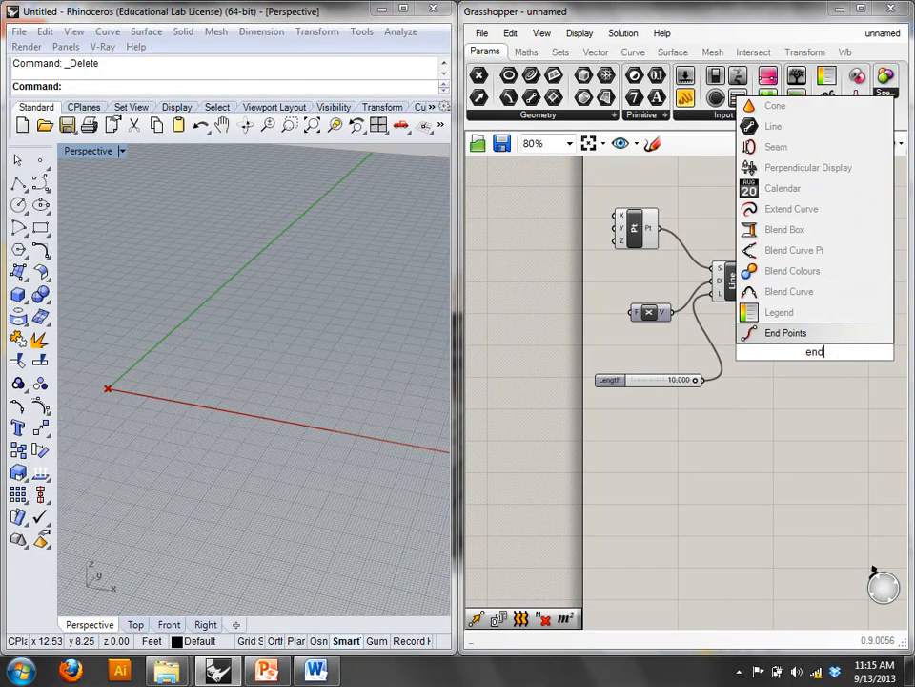
click(815, 340)
drag(816, 350, 784, 315)
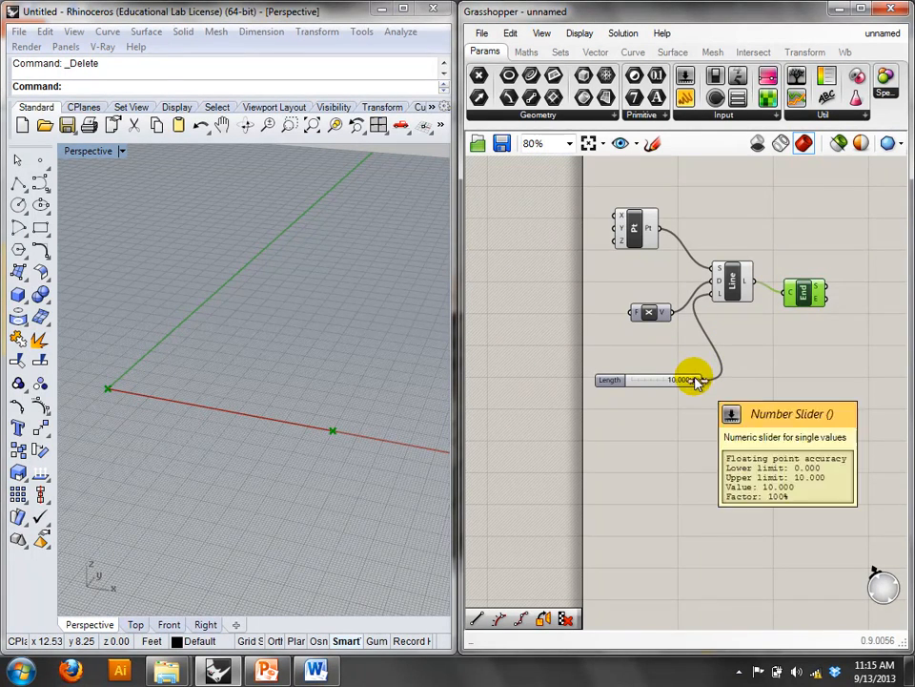
drag(697, 384, 725, 384)
right_drag(895, 409, 846, 398)
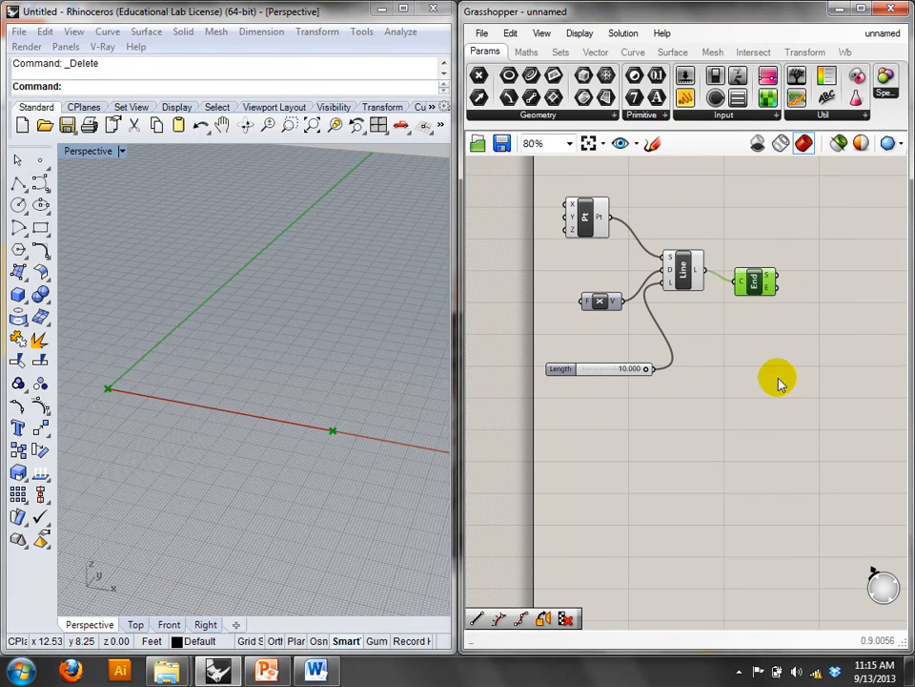
double_click(777, 382)
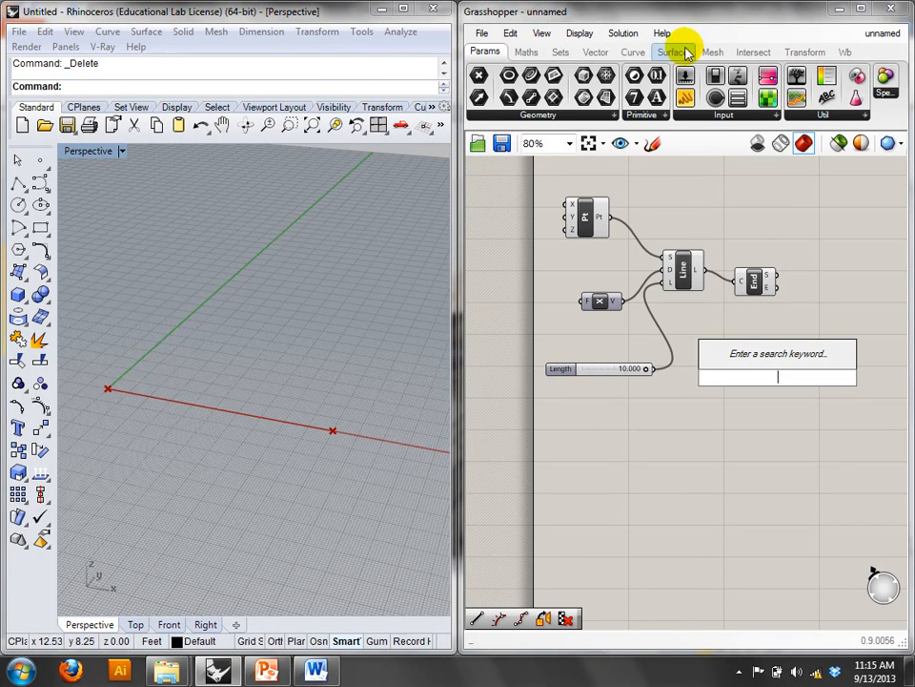
click(632, 53)
double_click(768, 458)
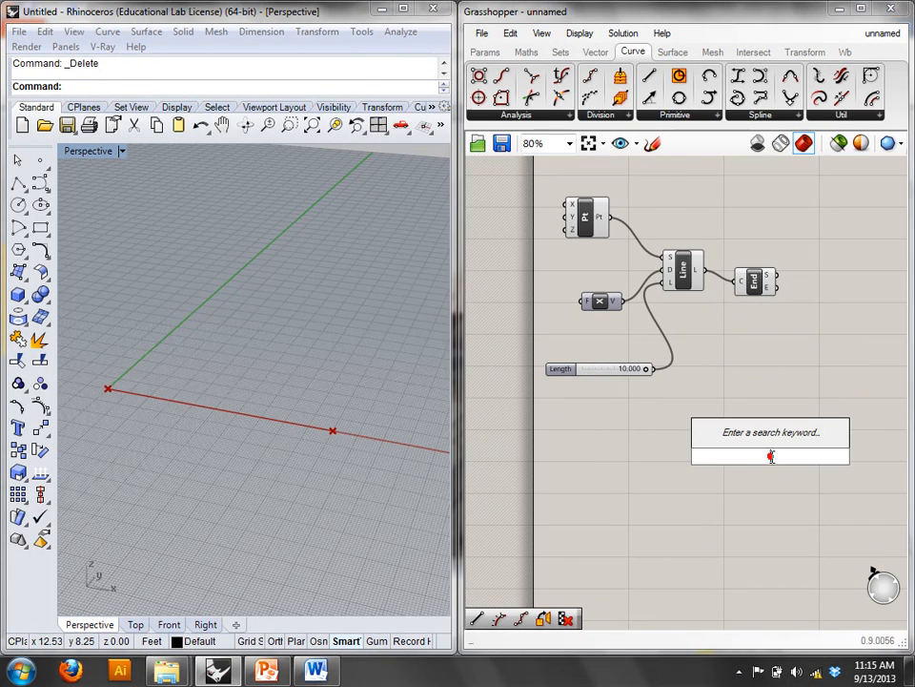
text(point)
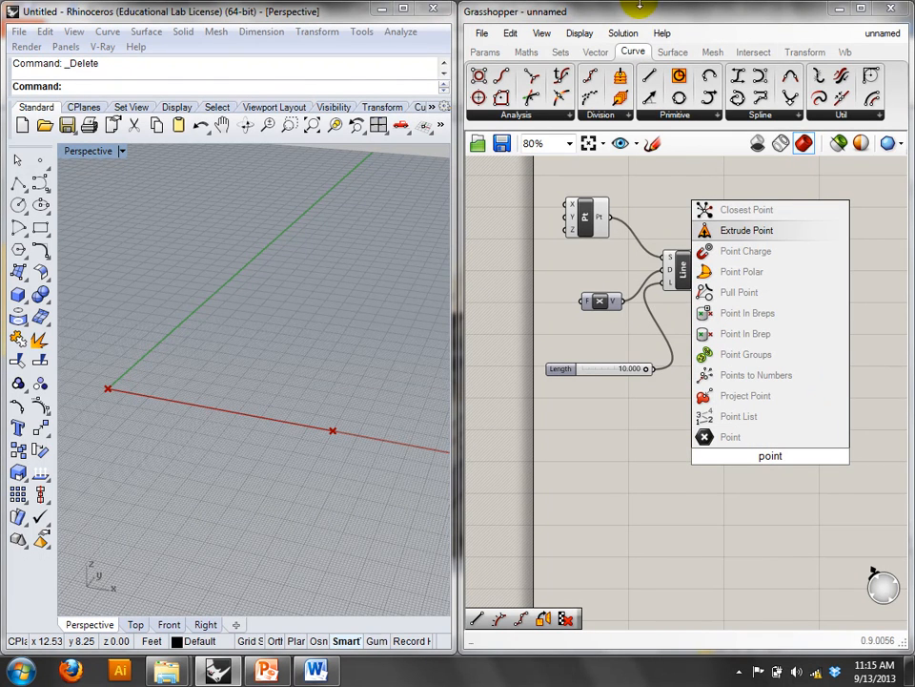
click(596, 52)
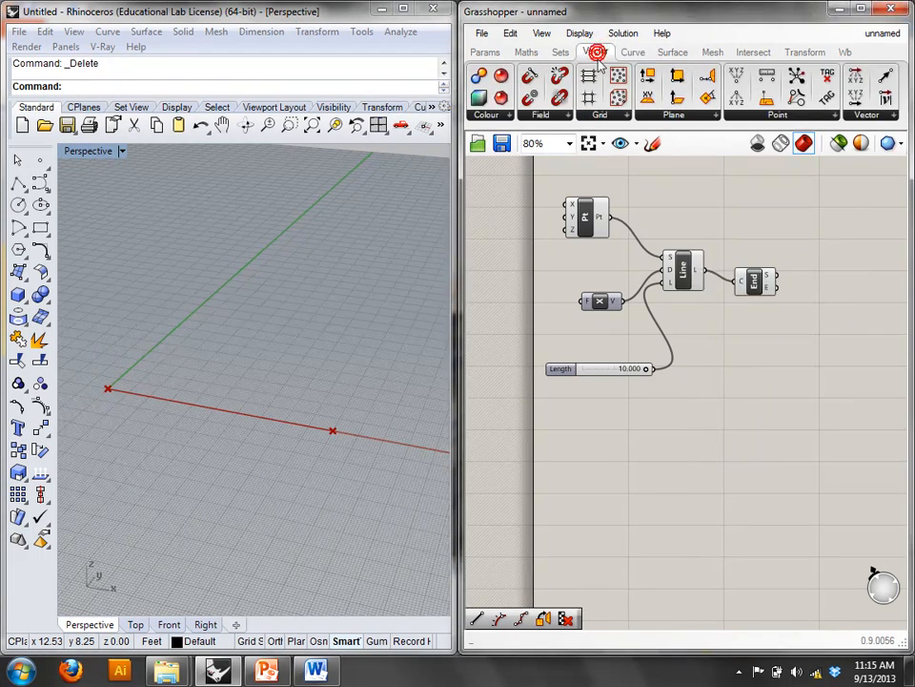
click(780, 116)
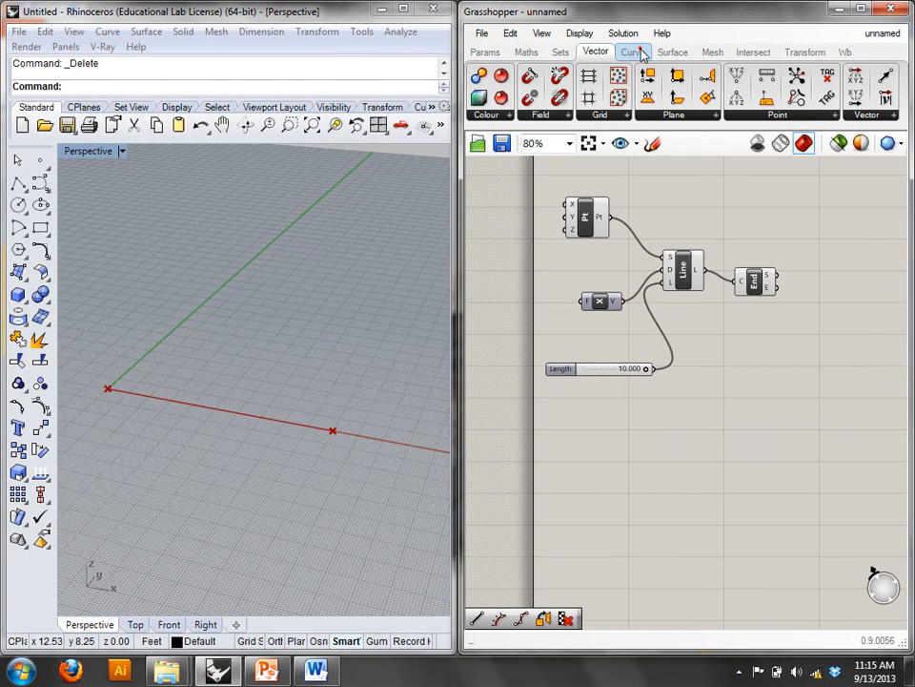
- Add a Point On Curve component below End Points and connect Line's L output to it
click(633, 52)
click(563, 114)
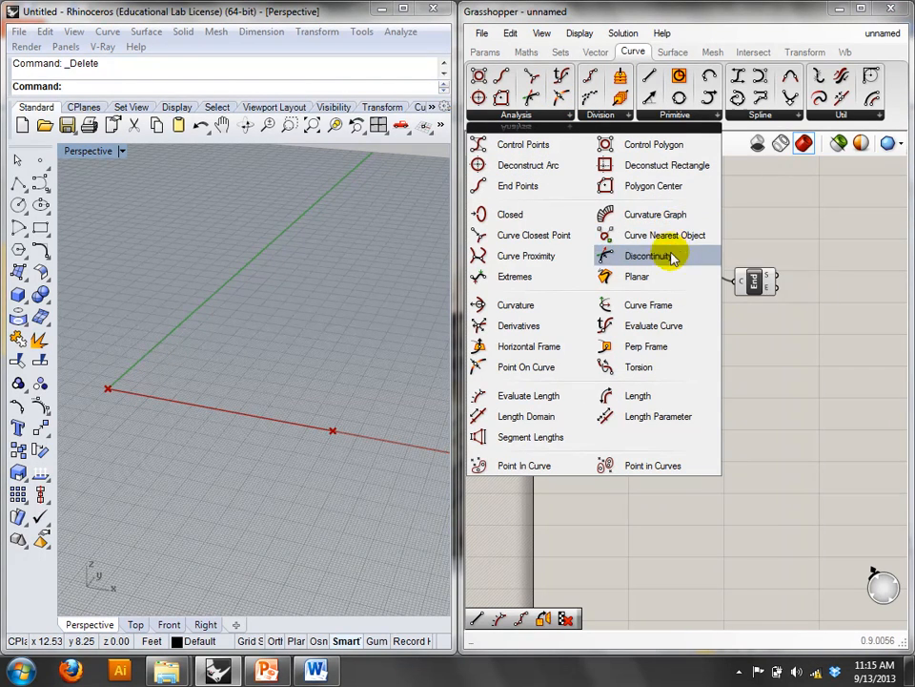
drag(527, 366, 754, 341)
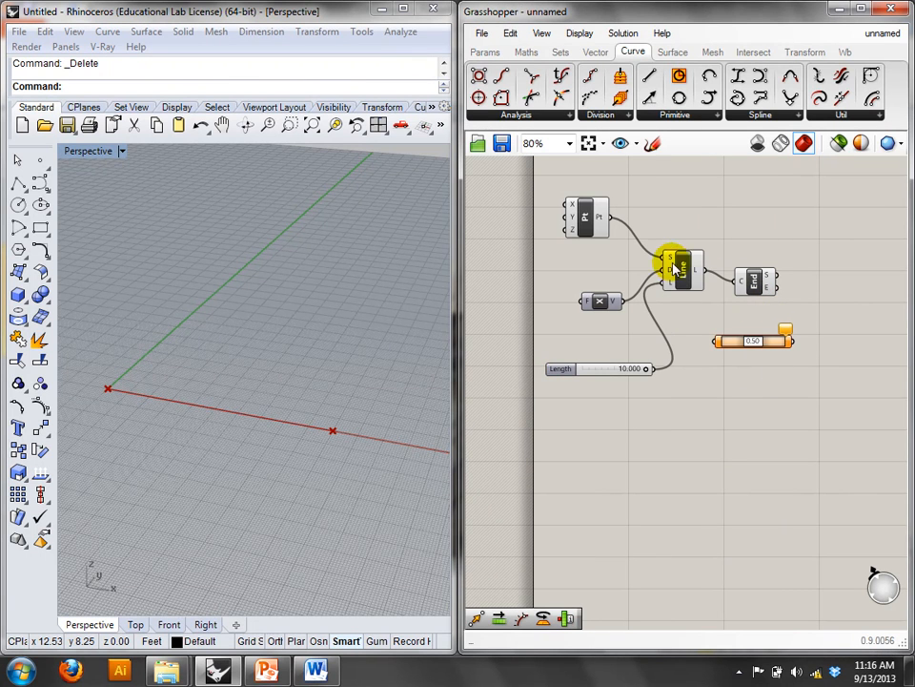
drag(705, 273, 740, 349)
- Set the Point On Curve parameter to the line's midpoint, 0.50
scroll(740, 349, up, 3)
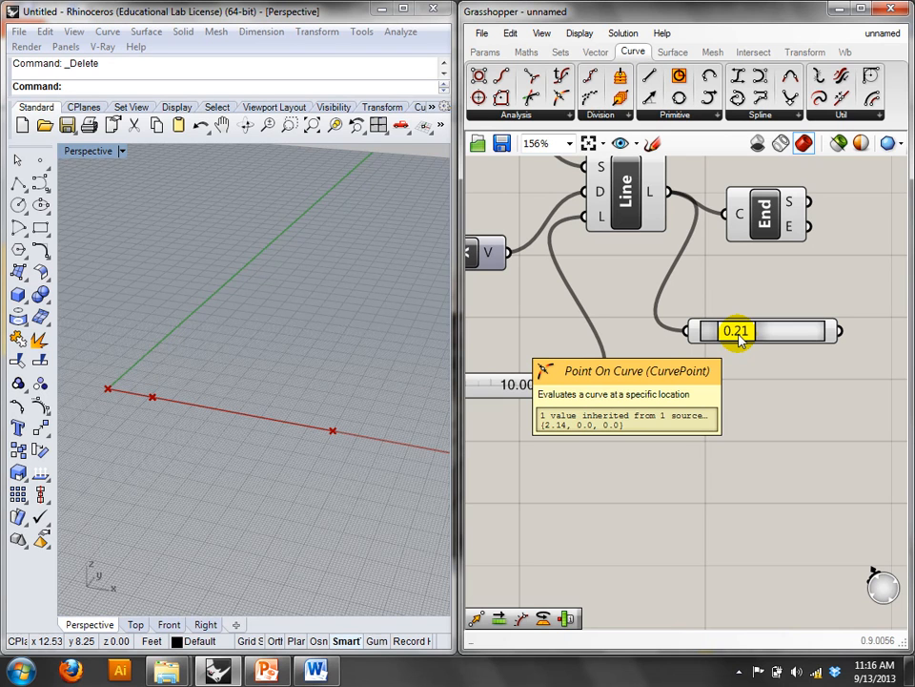
right_click(752, 333)
click(815, 473)
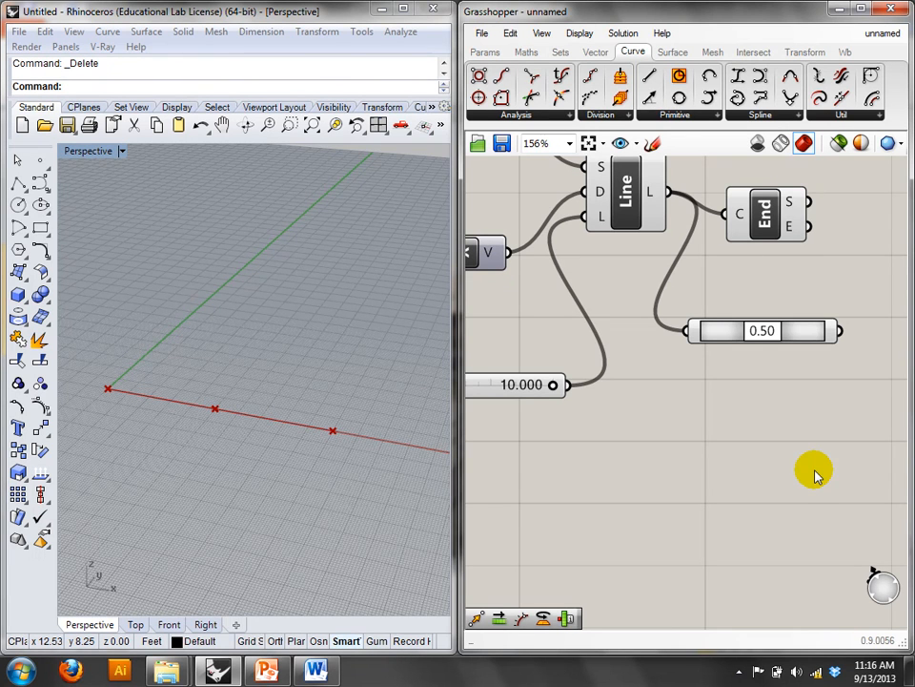
right_drag(813, 468, 795, 477)
scroll(796, 492, down, 3)
right_drag(803, 393, 710, 349)
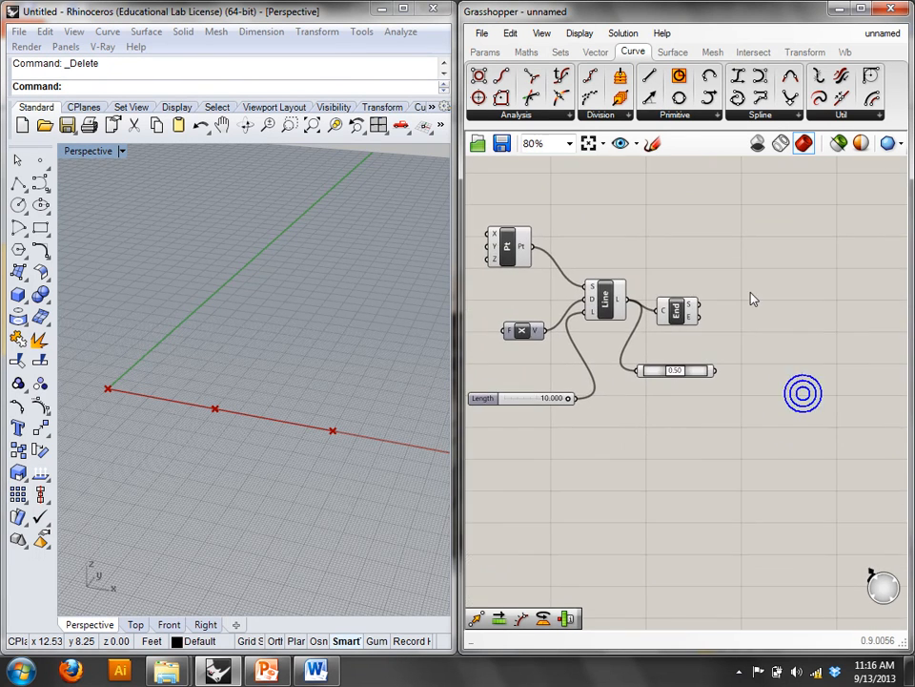
- Add a Nurbs Curve component and place it above and to the right of the End Points component
double_click(750, 292)
text(nurb)
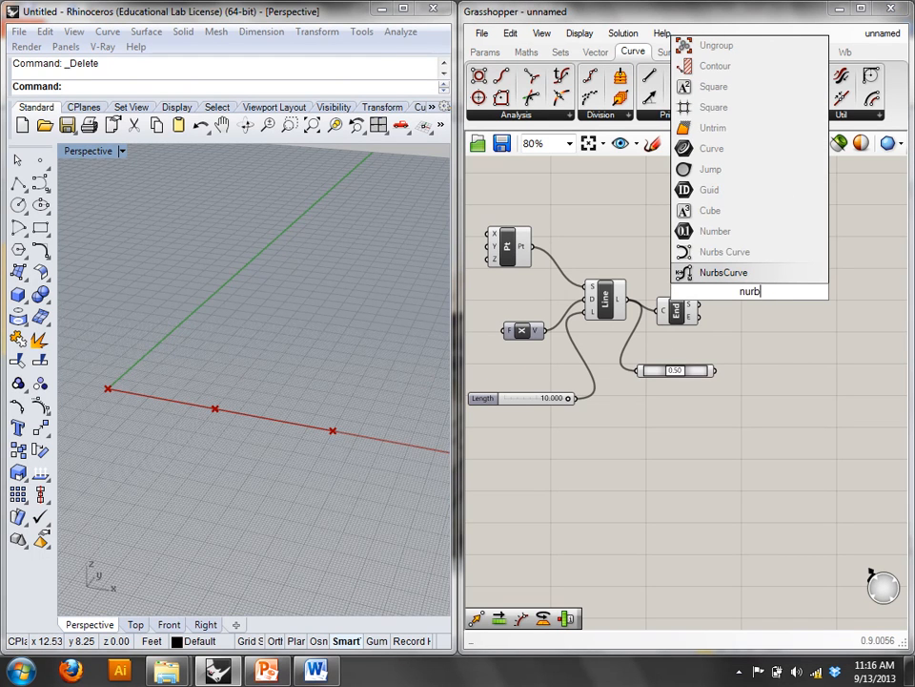
click(750, 253)
drag(750, 298, 769, 223)
right_drag(769, 268, 731, 306)
click(732, 307)
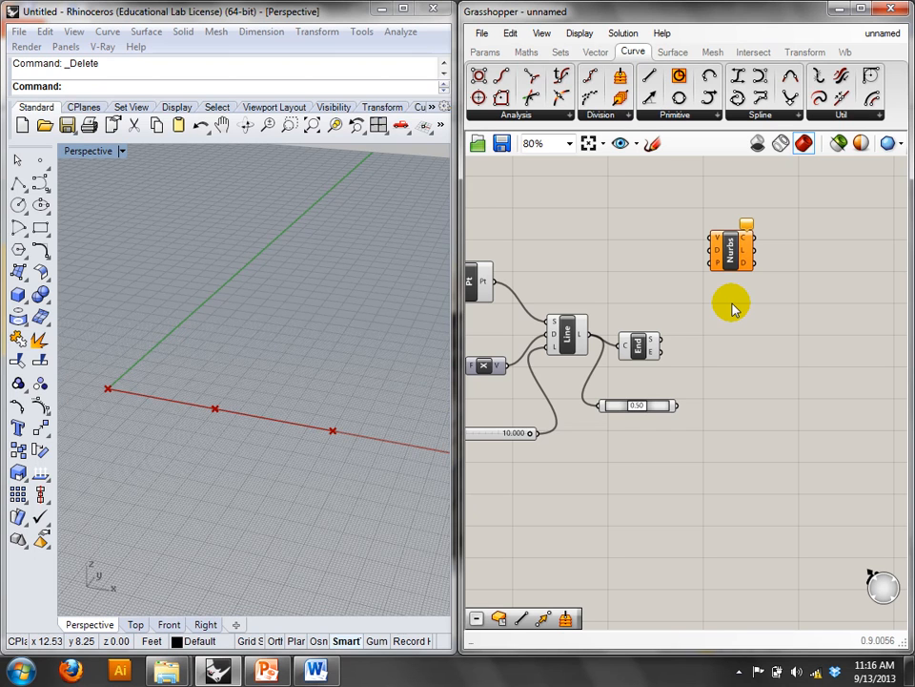
right_drag(721, 322, 772, 326)
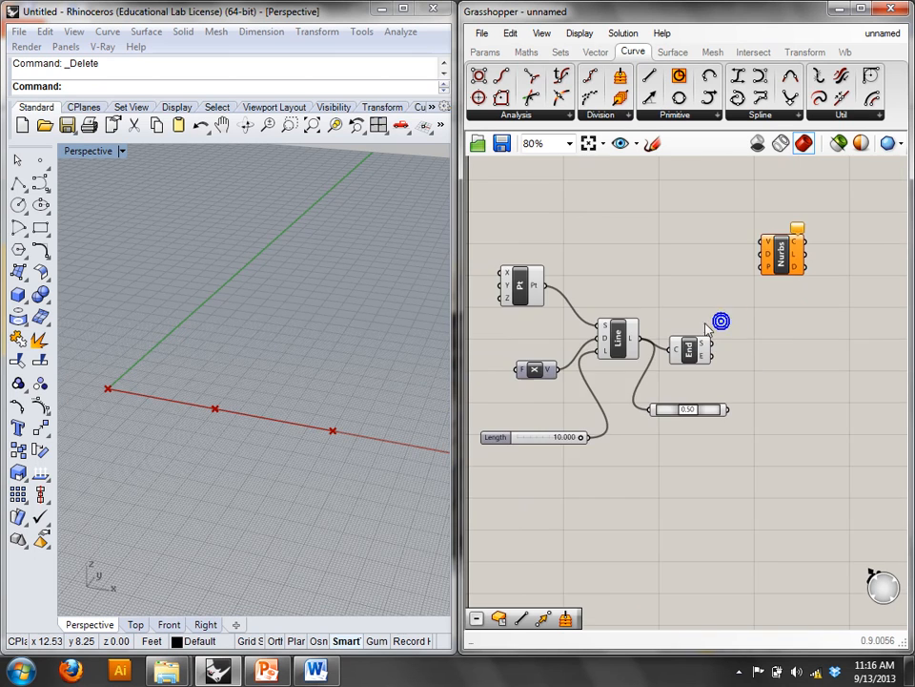
- Add a Move component and wire the Point On Curve output into its G input
click(697, 412)
double_click(751, 402)
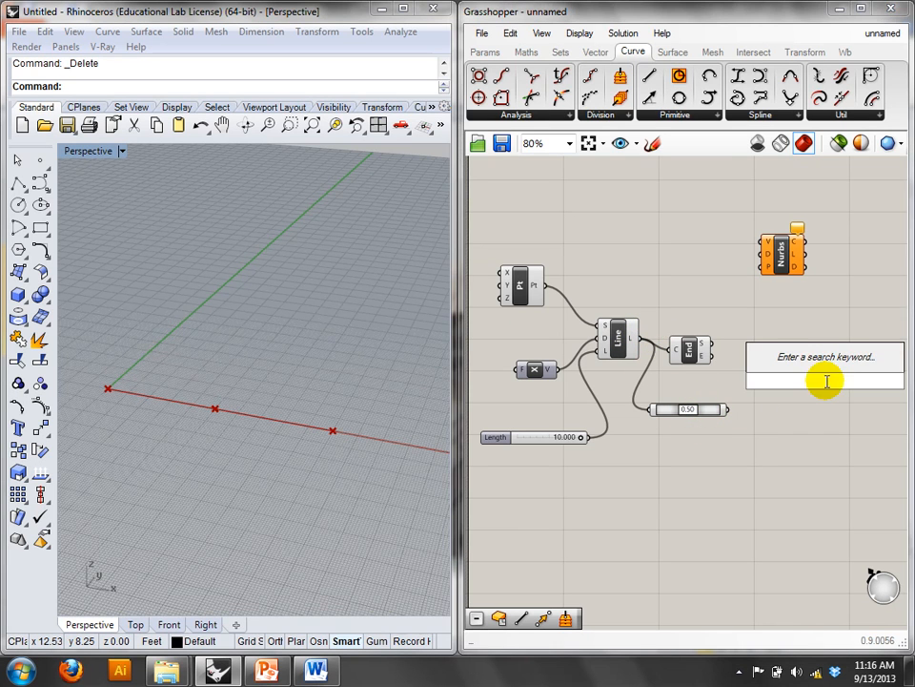
text(mov)
click(807, 359)
drag(721, 408, 808, 375)
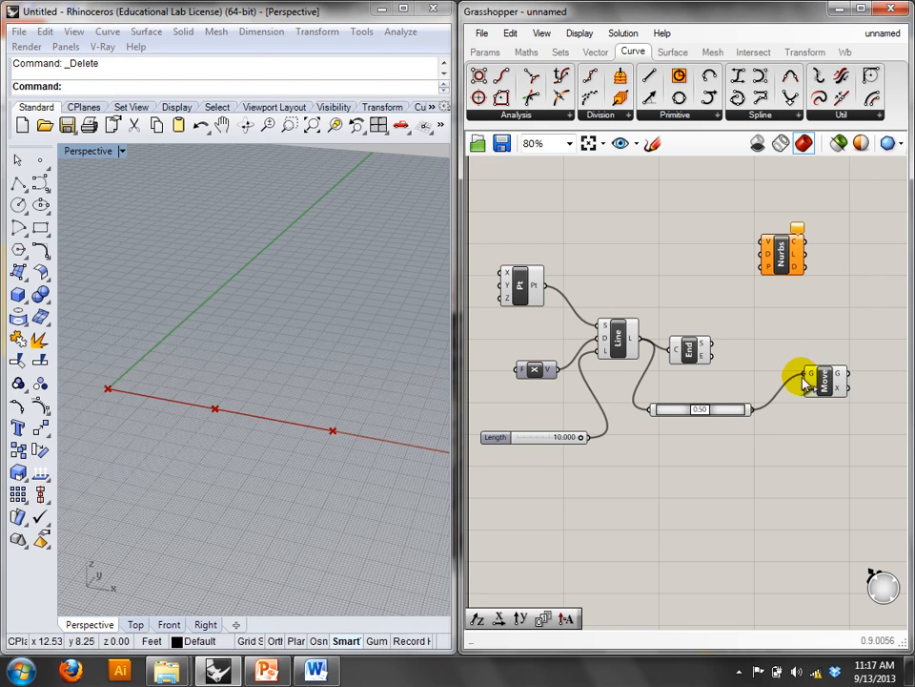
- Add a Unit Z vector below the Move component and wire it into Move's T input
double_click(785, 476)
text(z)
click(732, 455)
drag(804, 473, 807, 388)
- Duplicate the Length slider, wire the copy into Unit Z's F input, and set it to 2.909
drag(578, 455, 673, 496)
click(558, 445)
key(ctrl+c)
key(ctrl+v)
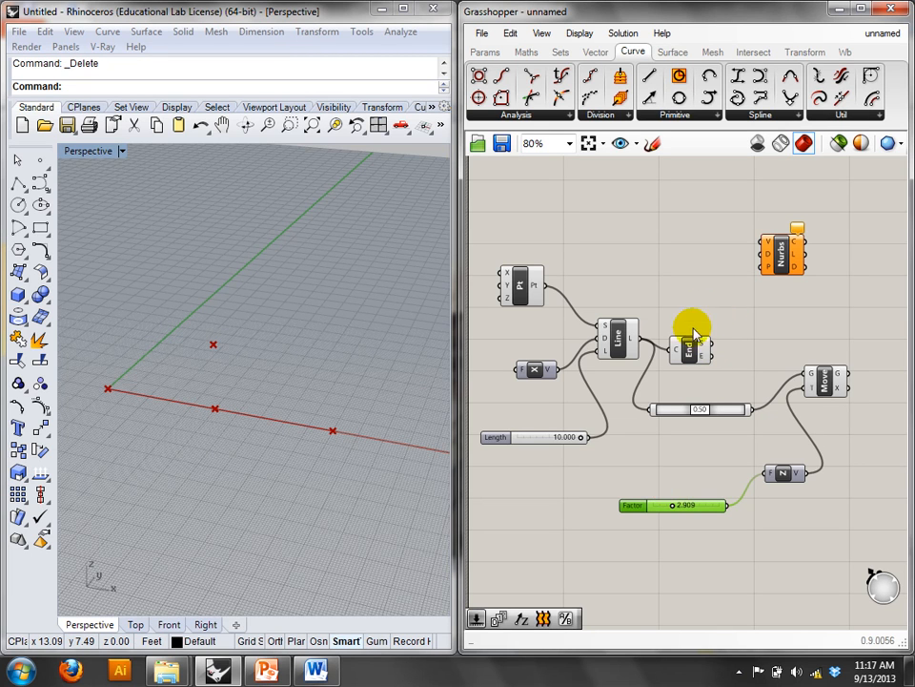
mouse_move(706, 345)
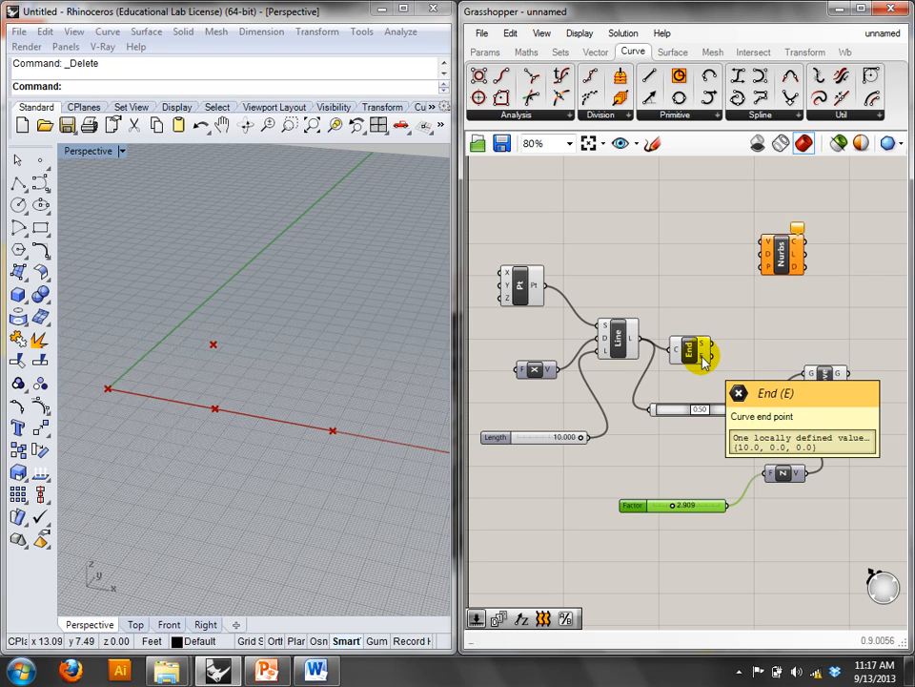
- Wire the End Points S output, Move G output and End Points E output into Nurbs Curve's V input, and set Factor to 7.717
click(824, 383)
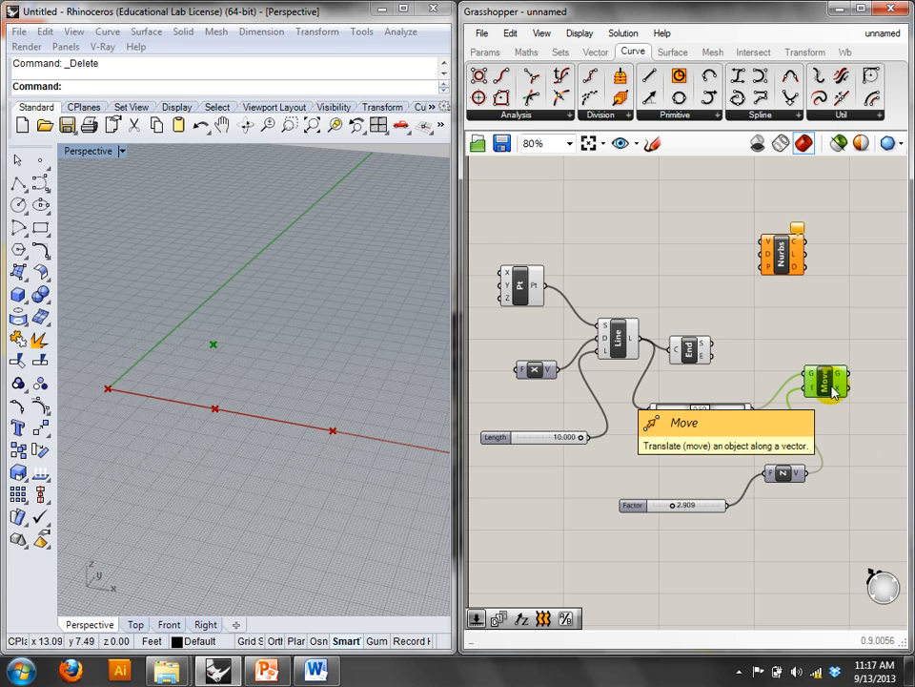
click(796, 325)
drag(711, 351, 766, 243)
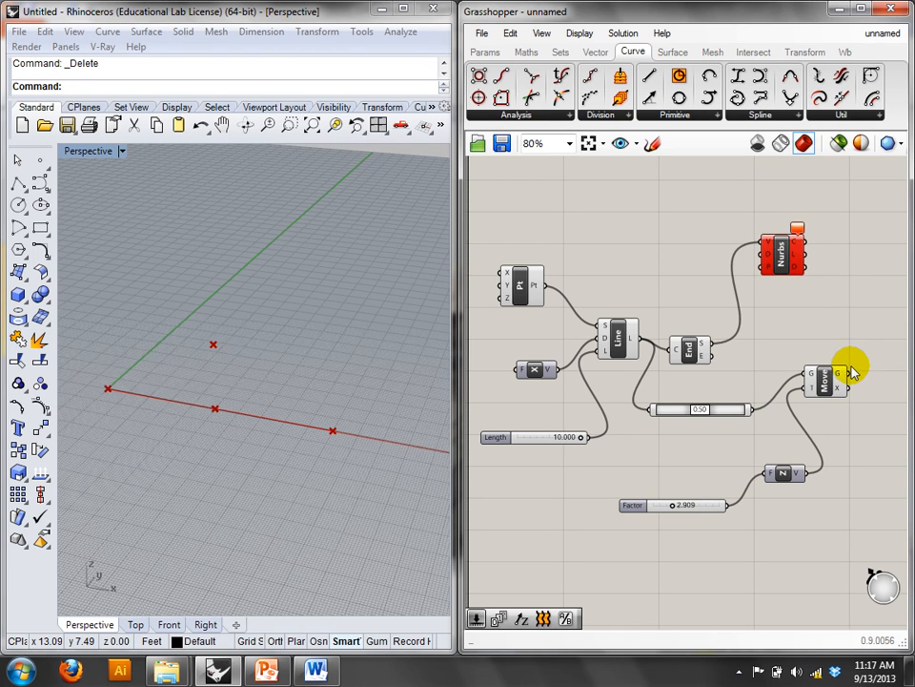
drag(855, 377, 765, 243)
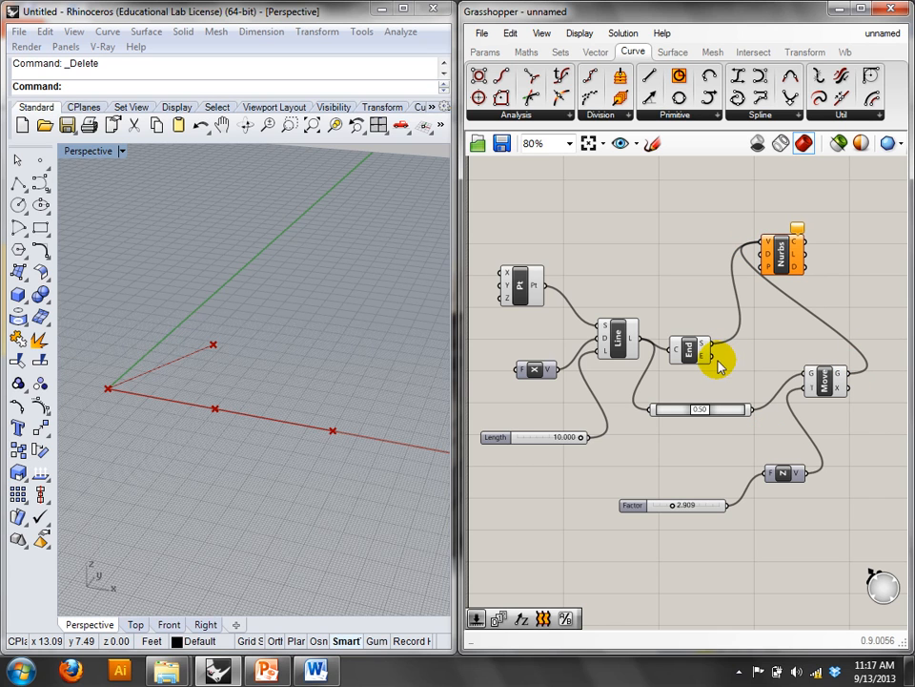
shift+drag(713, 360, 763, 244)
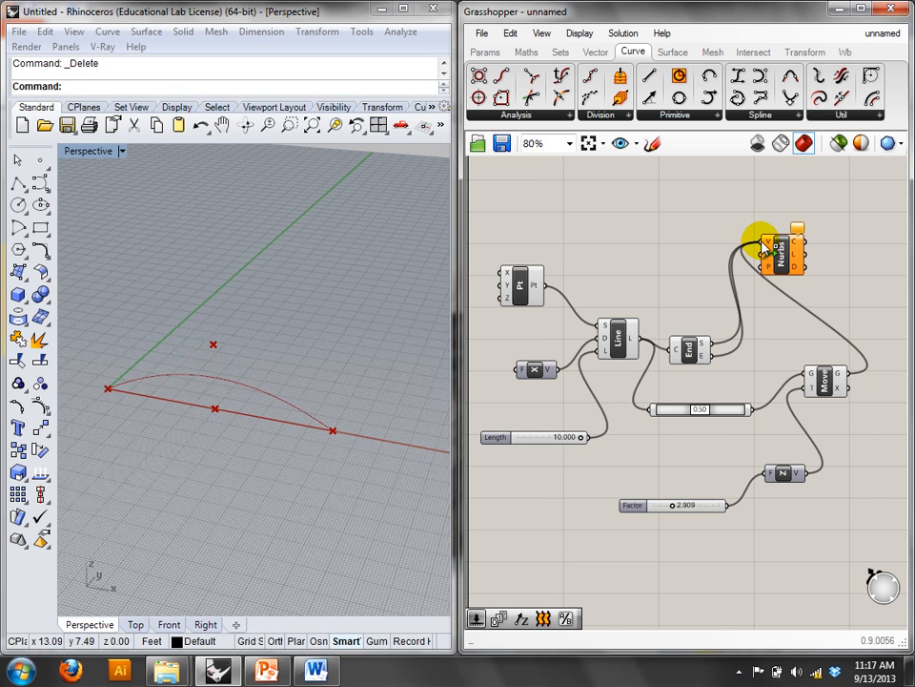
drag(674, 508, 706, 496)
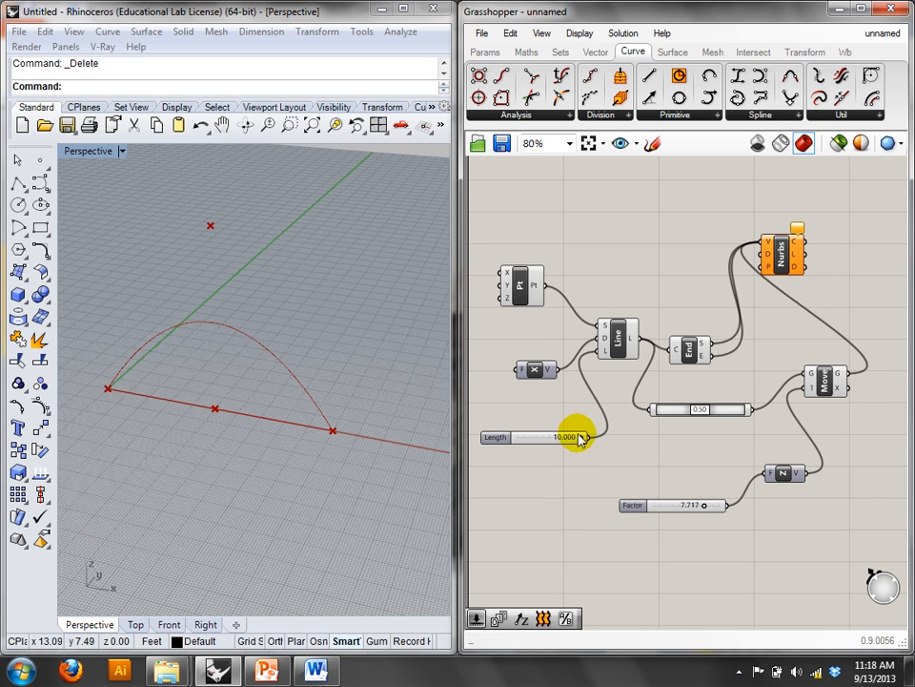
mouse_move(582, 440)
mouse_down()
mouse_move(515, 431)
mouse_move(593, 440)
mouse_up()
- Add a Divide Curve component to the right of Nurbs Curve and wire the Nurbs C output into its C input
right_drag(787, 488, 742, 424)
double_click(740, 417)
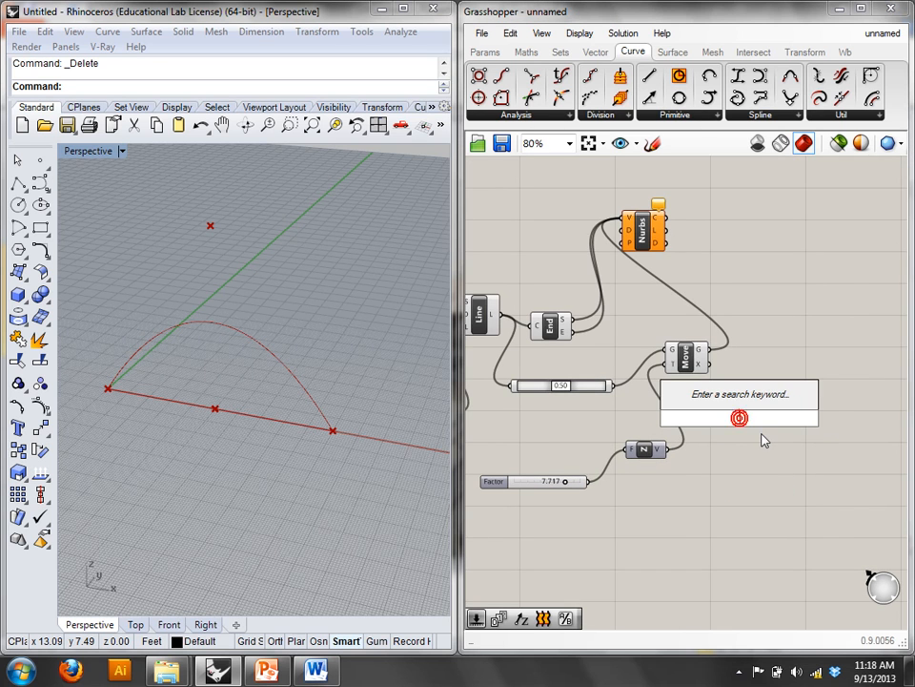
text(dvi)
key(BackSpace)
key(BackSpace)
text(iv)
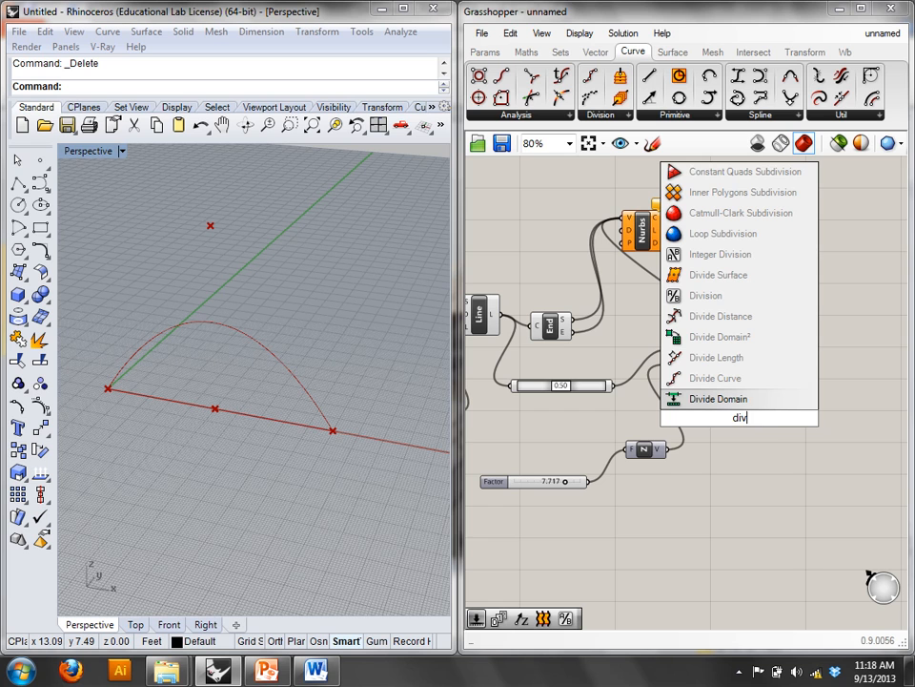
click(718, 379)
click(731, 417)
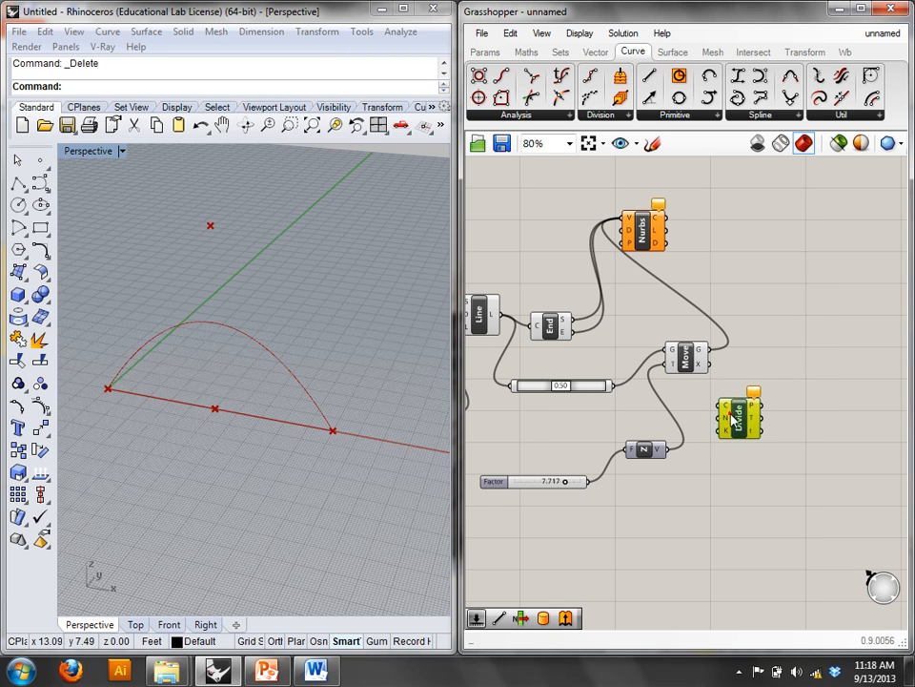
drag(731, 416, 790, 260)
drag(667, 219, 823, 370)
- Duplicate the Divide Curve component, place the copy below the original, and wire the base Line's L output into its C input
mouse_move(826, 240)
key(ctrl+c)
key(ctrl+v)
drag(820, 240, 830, 334)
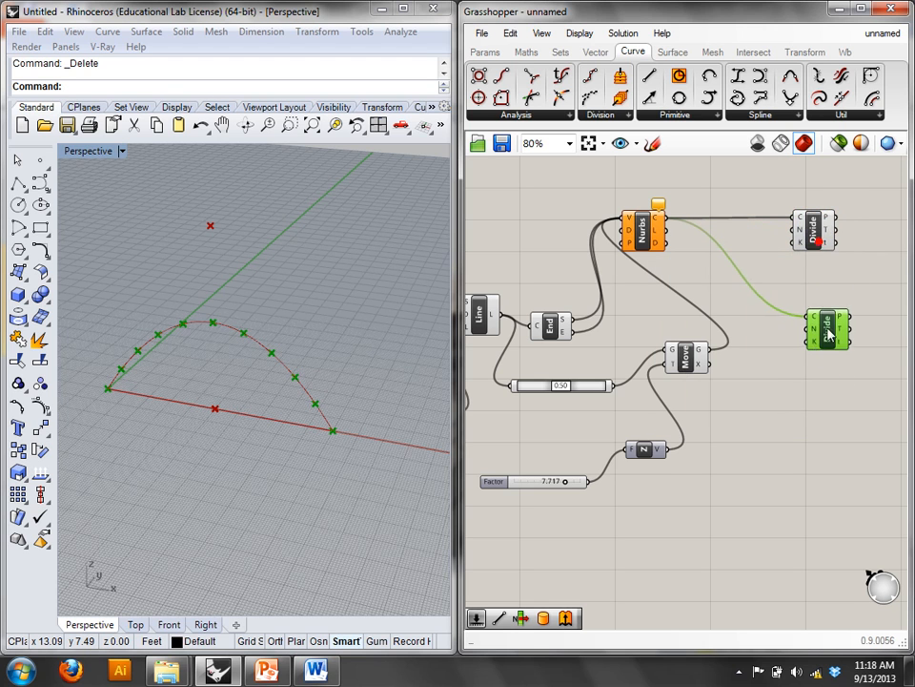
click(491, 315)
drag(505, 319, 808, 319)
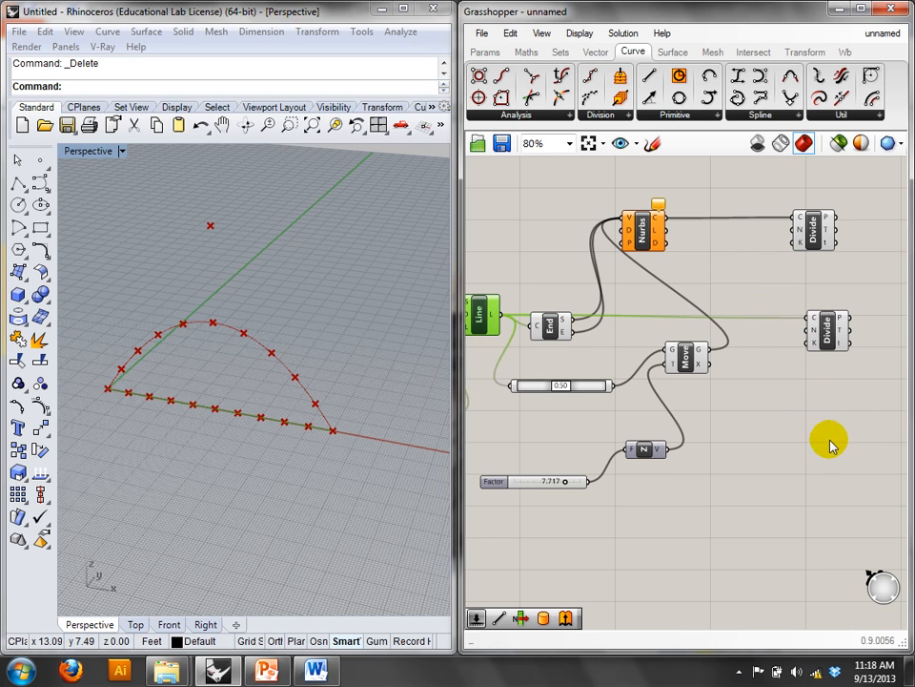
- Add a two-point Line component and wire the upper Divide's P output into A and the lower Divide's P output into B
right_drag(858, 435, 749, 431)
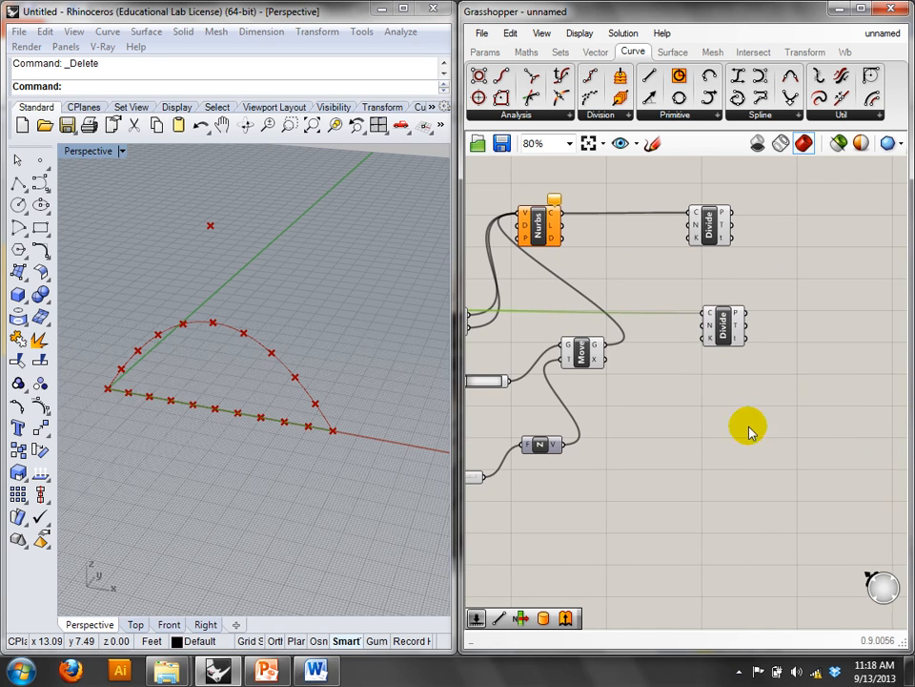
double_click(817, 368)
text(li)
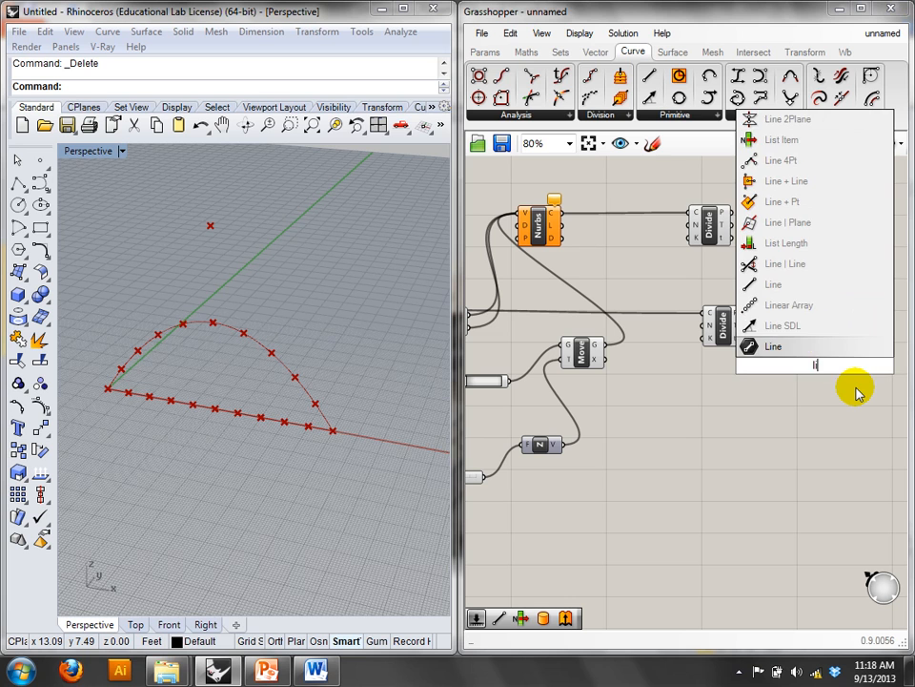
key(Return)
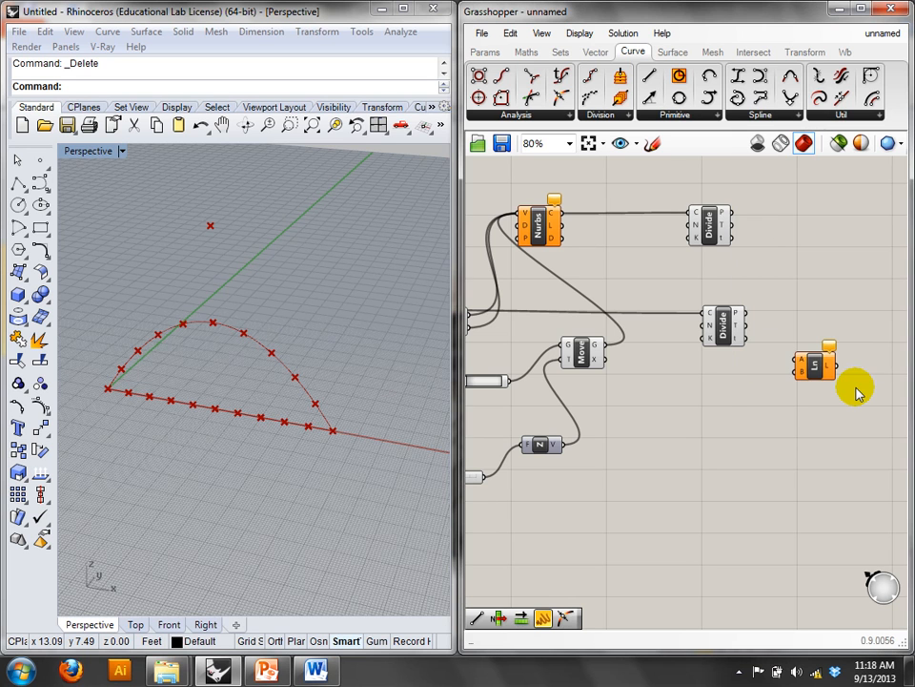
drag(801, 370, 813, 250)
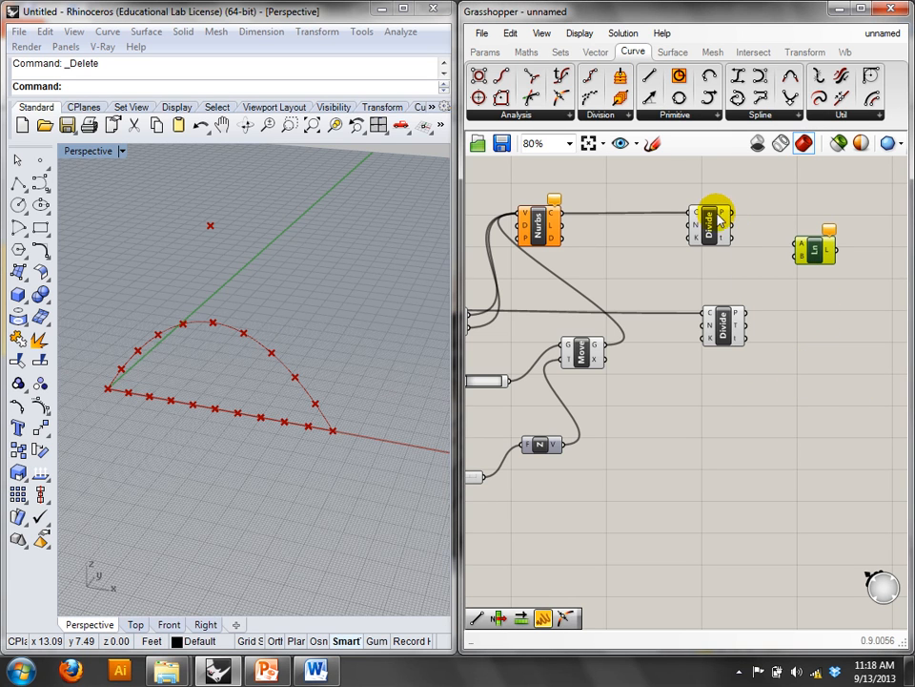
click(717, 218)
mouse_move(723, 212)
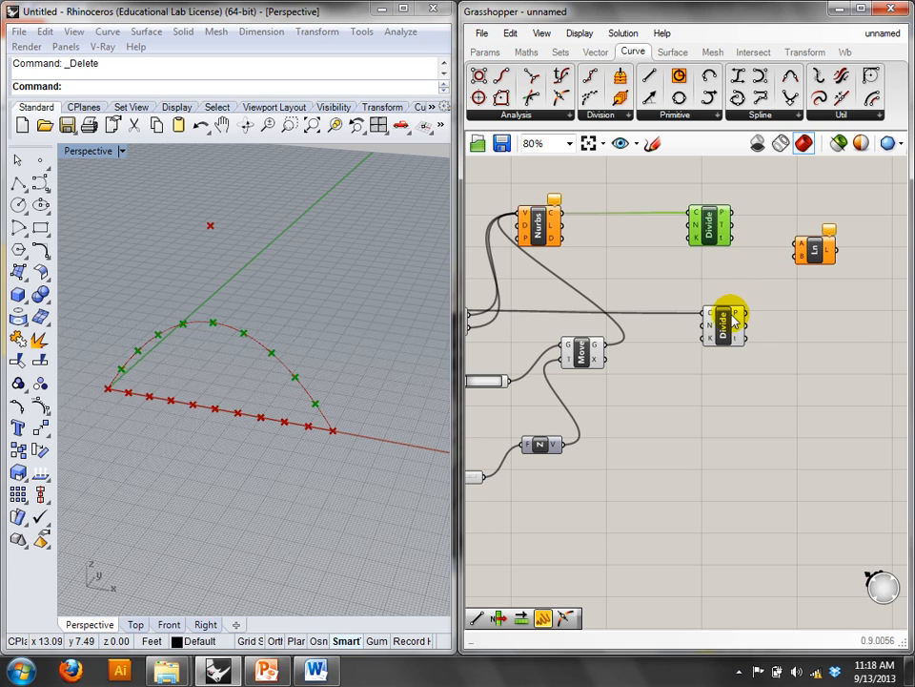
drag(732, 211, 796, 244)
drag(742, 311, 799, 252)
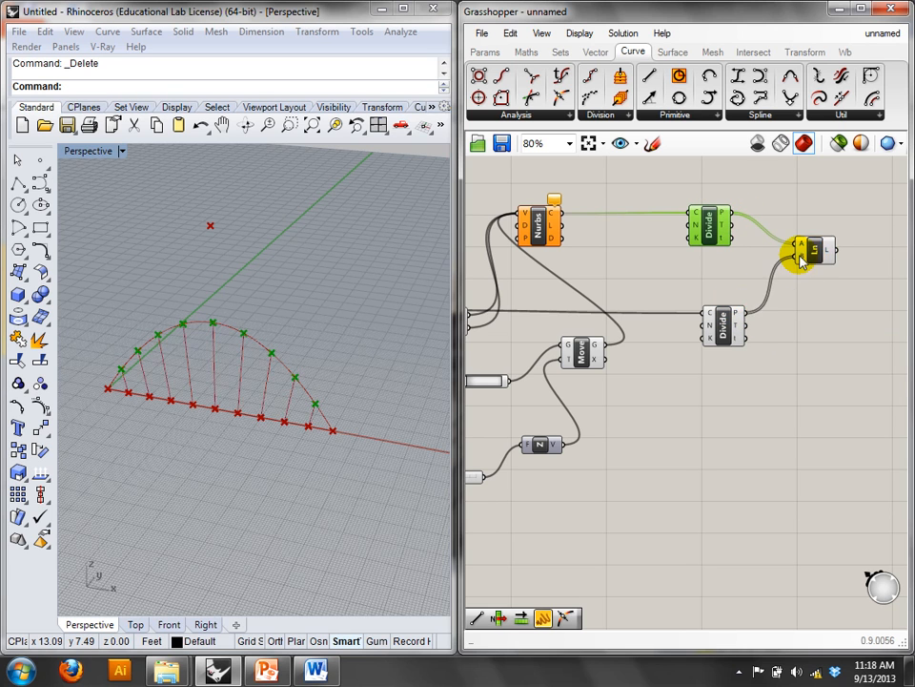
- Add a number slider below the Divide components and configure it for integers with a maximum of 40
right_drag(599, 415, 714, 397)
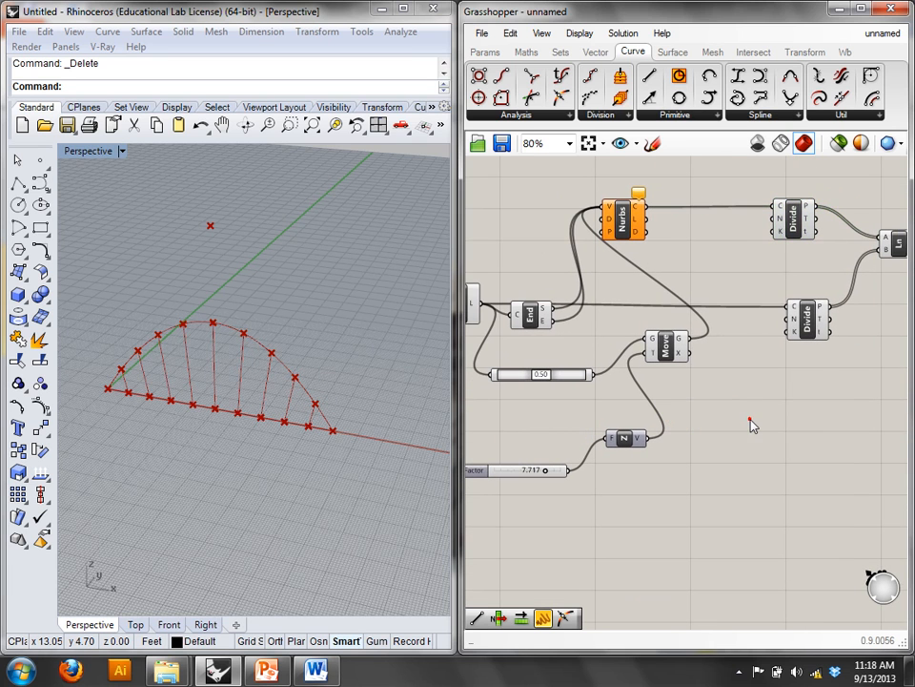
double_click(750, 419)
text(num)
click(752, 419)
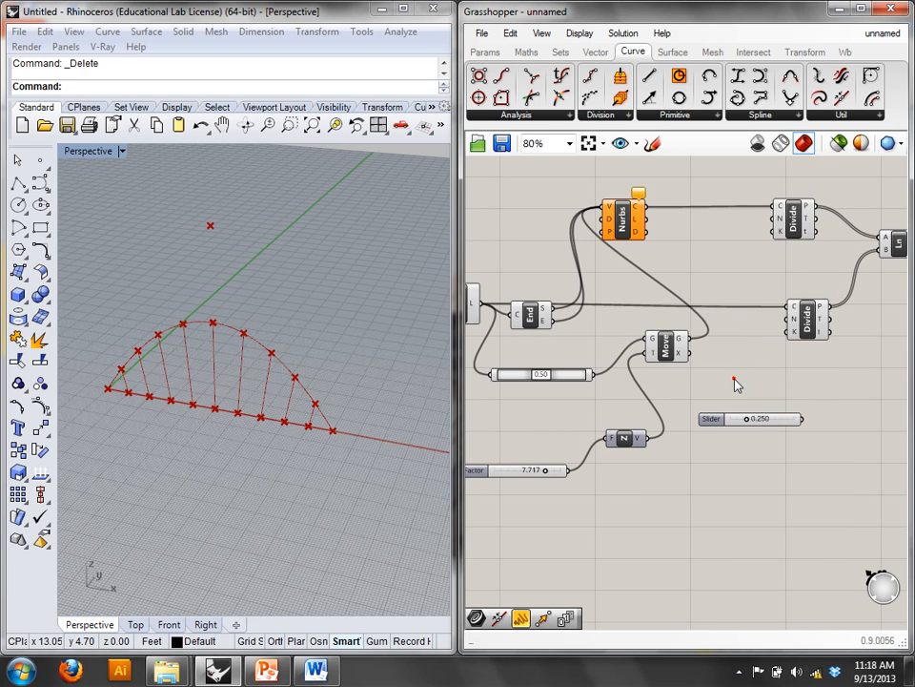
right_click(754, 420)
click(790, 497)
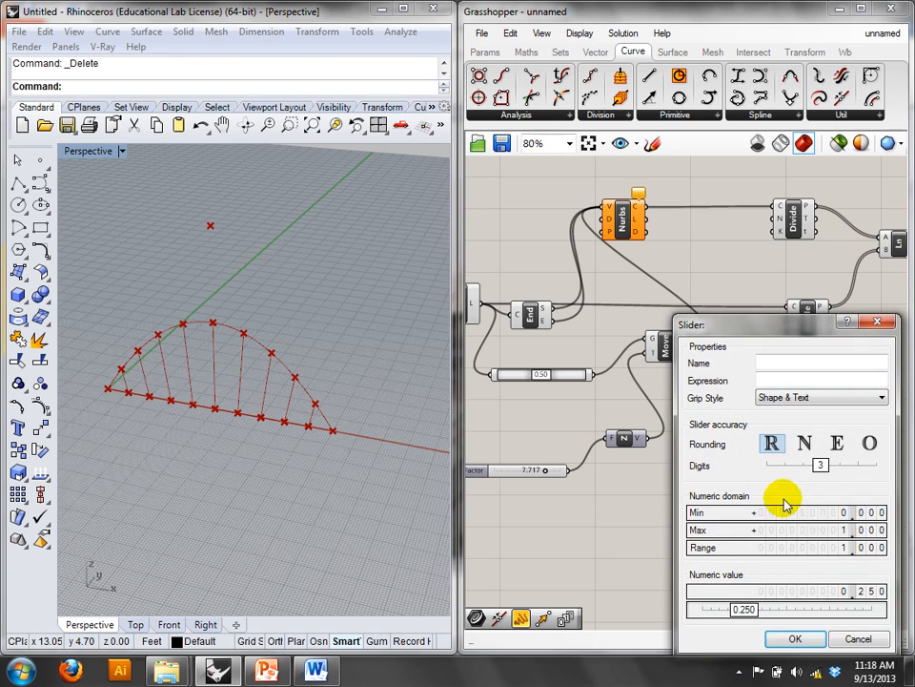
double_click(821, 531)
text(10)
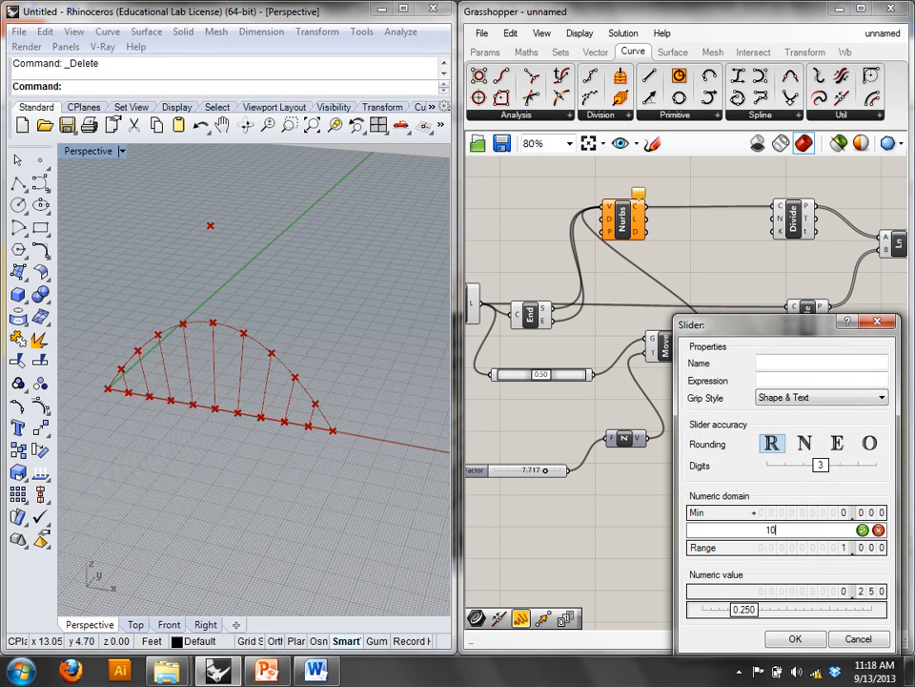
click(807, 537)
text(40)
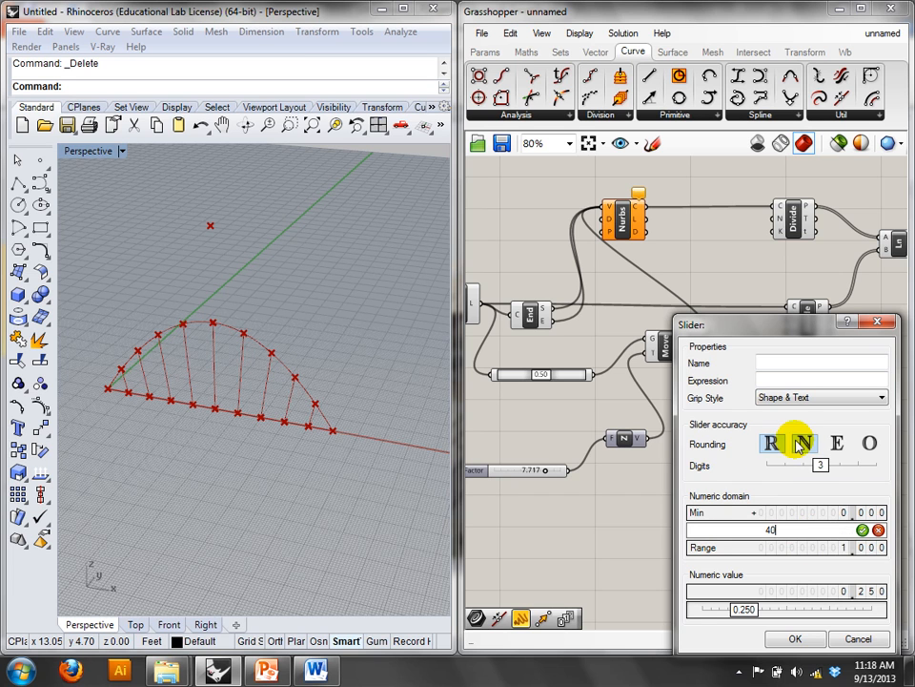
click(801, 444)
click(863, 529)
click(796, 638)
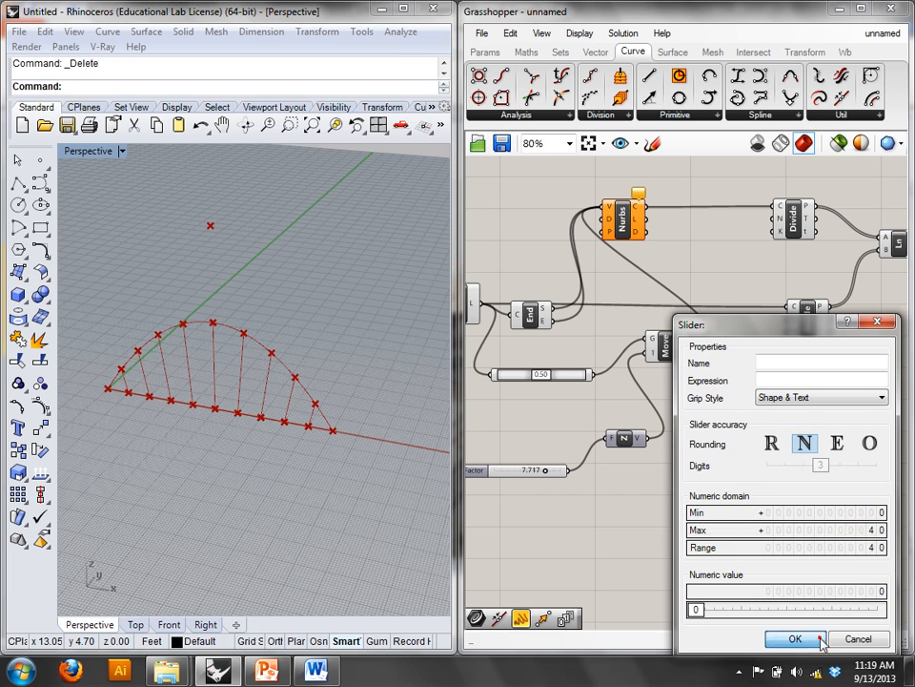
- Wire the integer slider into the N inputs of both Divide components, set to 19, and move the Point On Curve parameter to 0.52
drag(736, 425, 777, 207)
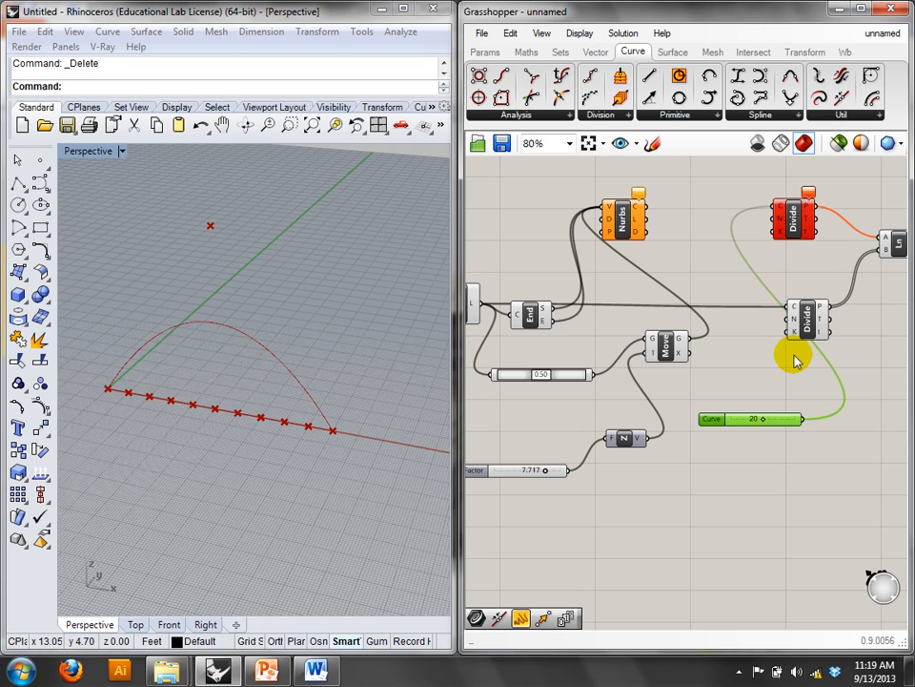
drag(807, 418, 792, 319)
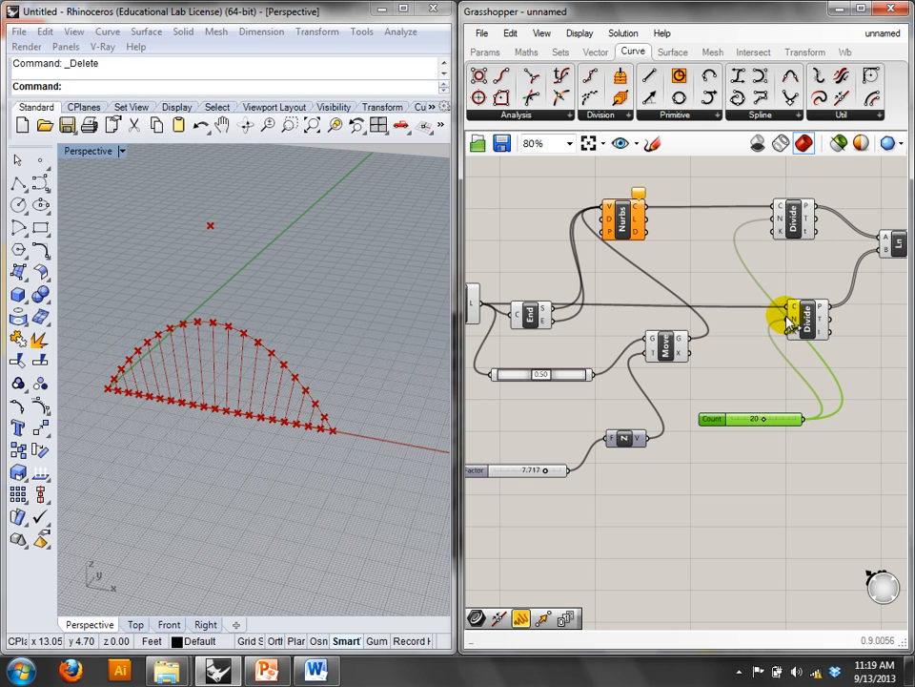
mouse_move(765, 419)
mouse_down()
mouse_move(750, 416)
mouse_move(766, 419)
mouse_up()
right_drag(678, 469, 776, 439)
mouse_move(640, 346)
mouse_down()
mouse_move(628, 341)
mouse_move(661, 349)
mouse_move(645, 347)
mouse_up()
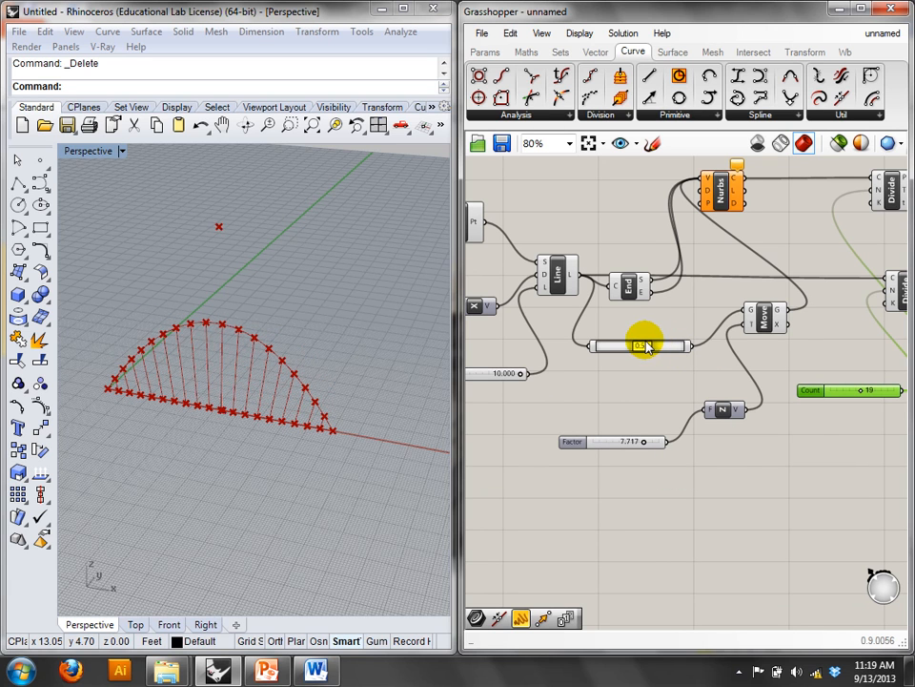
- Set the Length slider's maximum to 100
right_drag(602, 367, 681, 382)
click(587, 394)
right_click(584, 393)
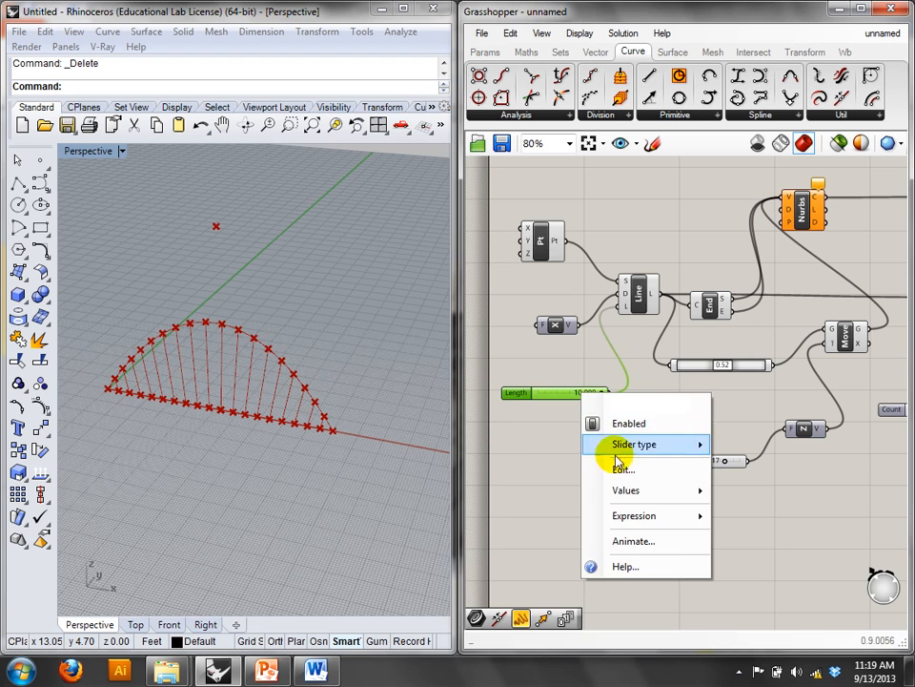
click(621, 467)
double_click(650, 512)
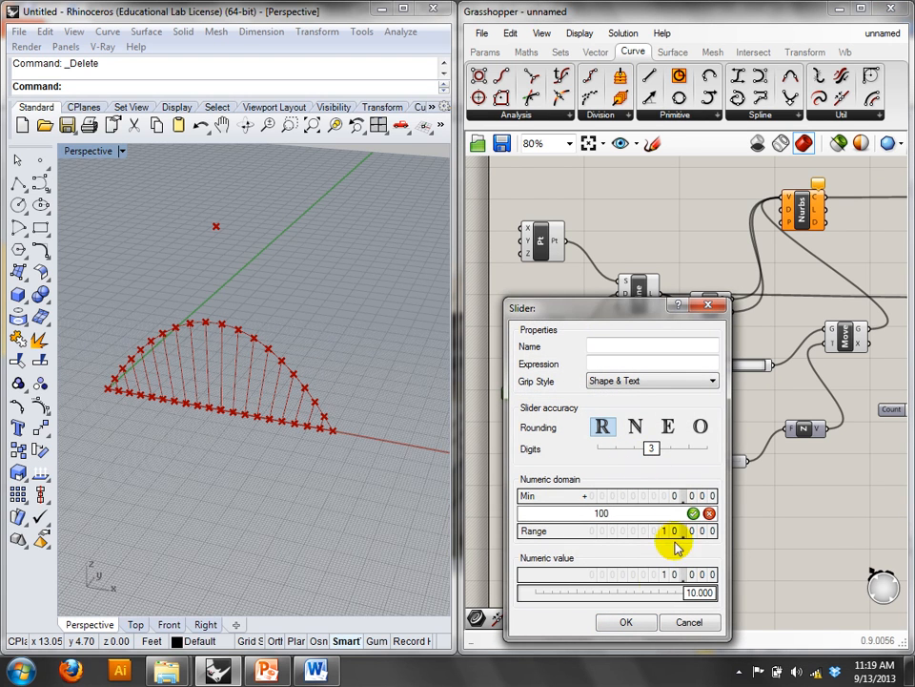
text(100)
click(694, 513)
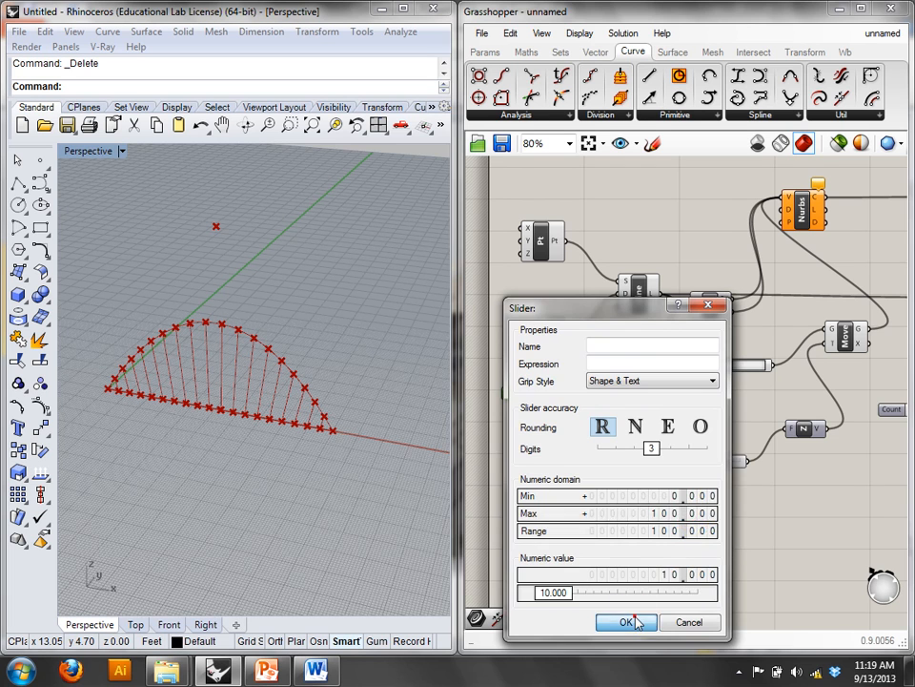
click(625, 622)
- Set the Length slider to 26.250 and the Factor slider to 10.000
right_drag(561, 452, 507, 446)
mouse_move(490, 385)
mouse_down()
mouse_move(517, 388)
mouse_move(503, 391)
mouse_up()
mouse_move(306, 377)
right_down()
mouse_move(316, 370)
mouse_move(286, 372)
mouse_move(275, 389)
mouse_move(314, 391)
right_up()
drag(670, 454, 711, 459)
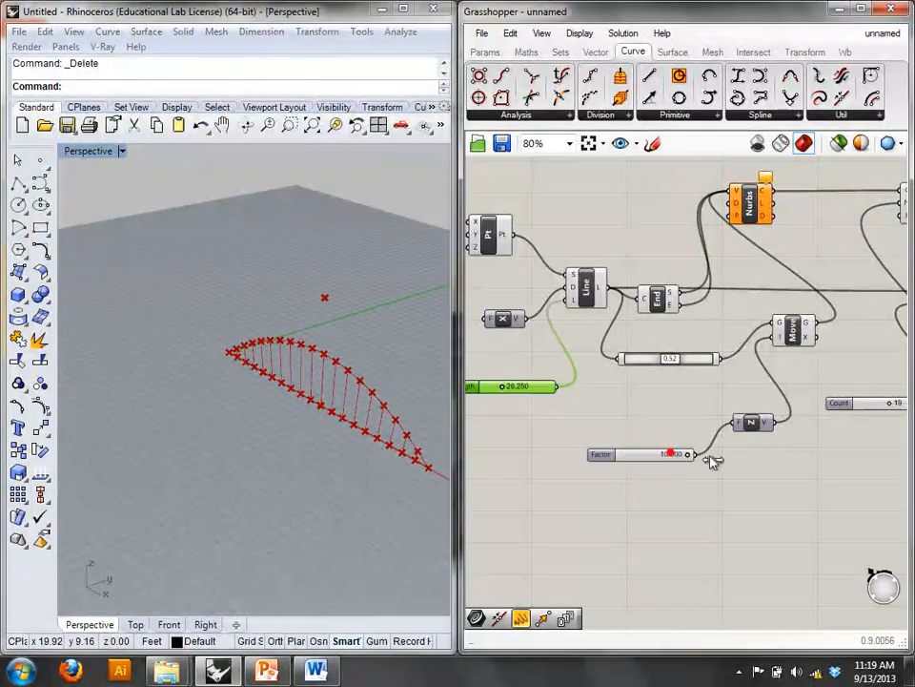
- Switch to PowerPoint and examine the arch bridge photo on slide 6 as a reference for the model
click(266, 670)
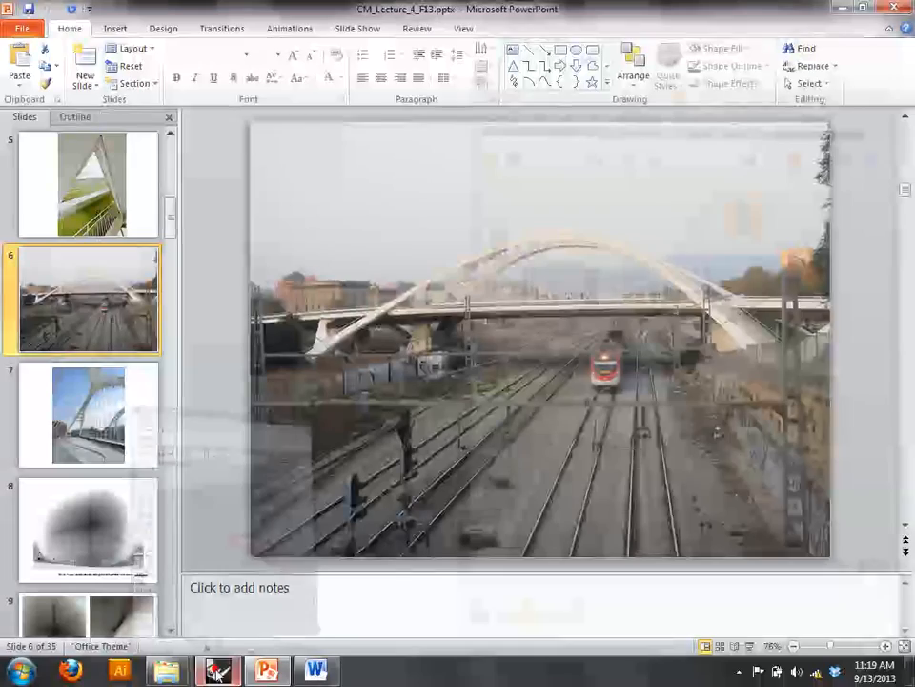
click(477, 485)
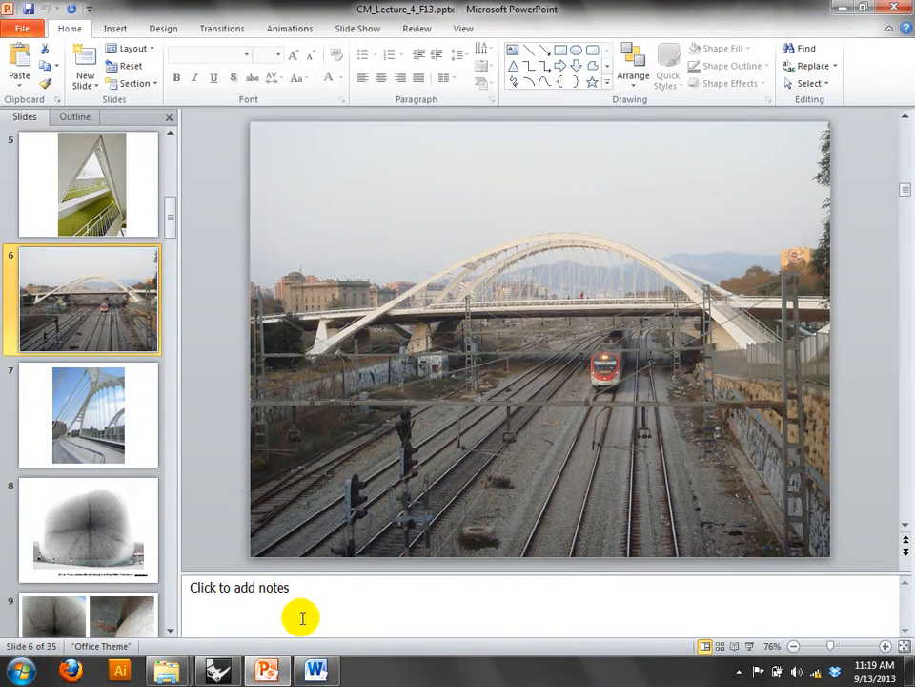
- Switch back to Rhino and Grasshopper and arrange them side by side, with Rhino on the left half and Grasshopper on the right
click(219, 671)
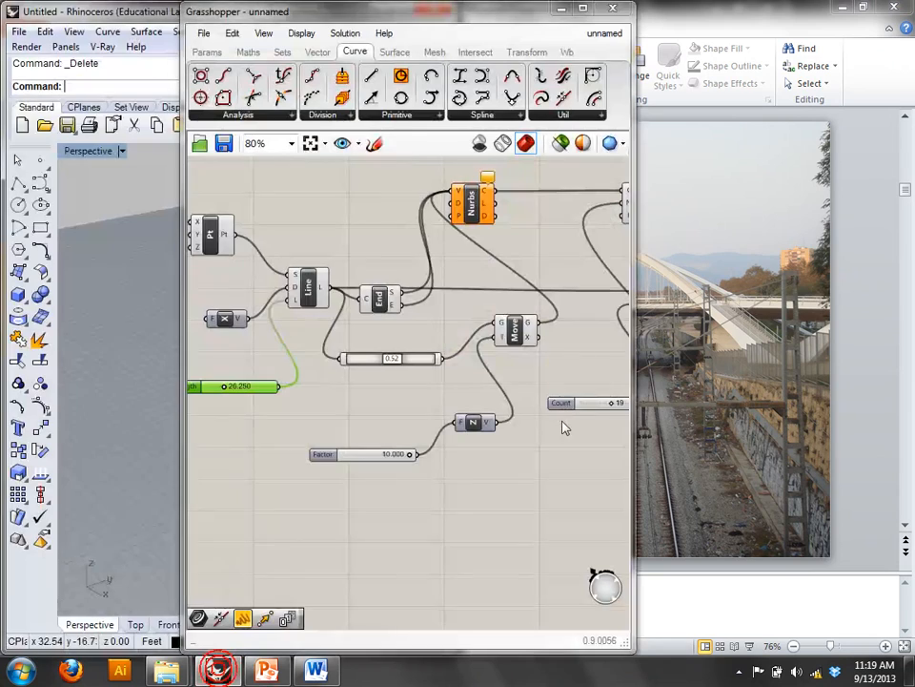
click(508, 15)
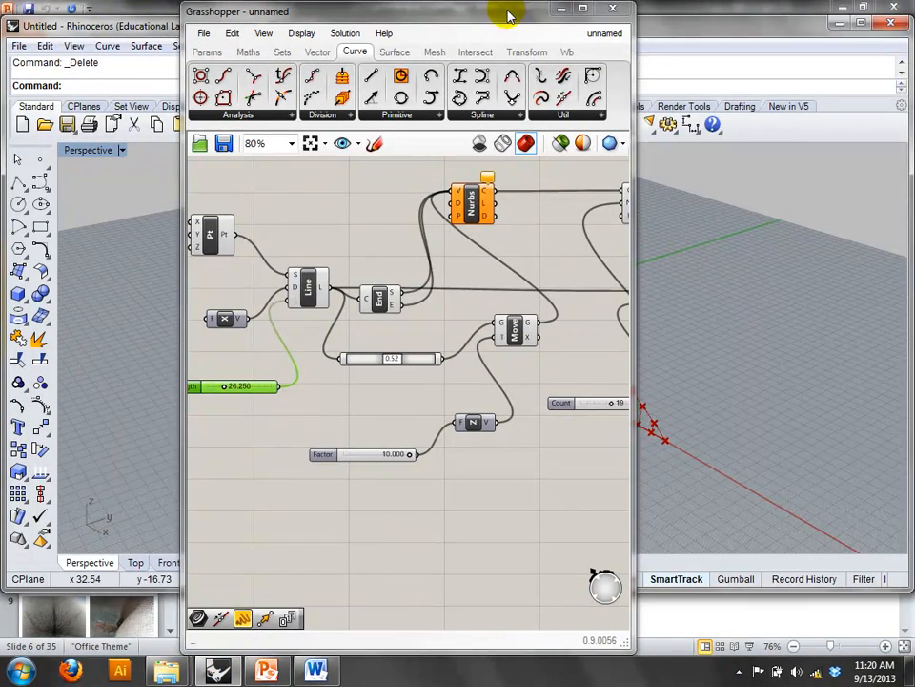
key(super+Right)
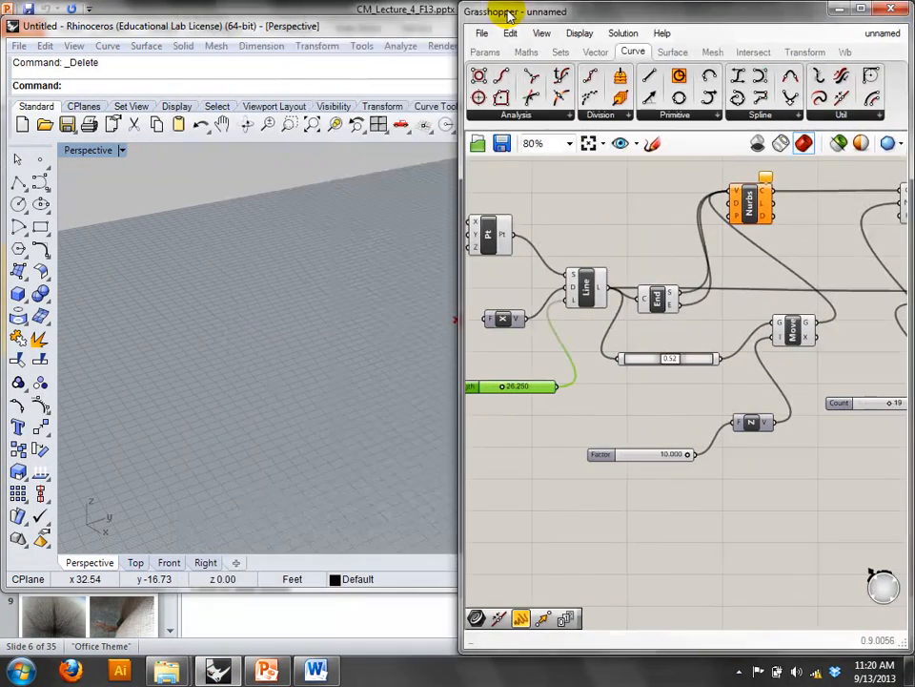
click(423, 24)
key(super+Left)
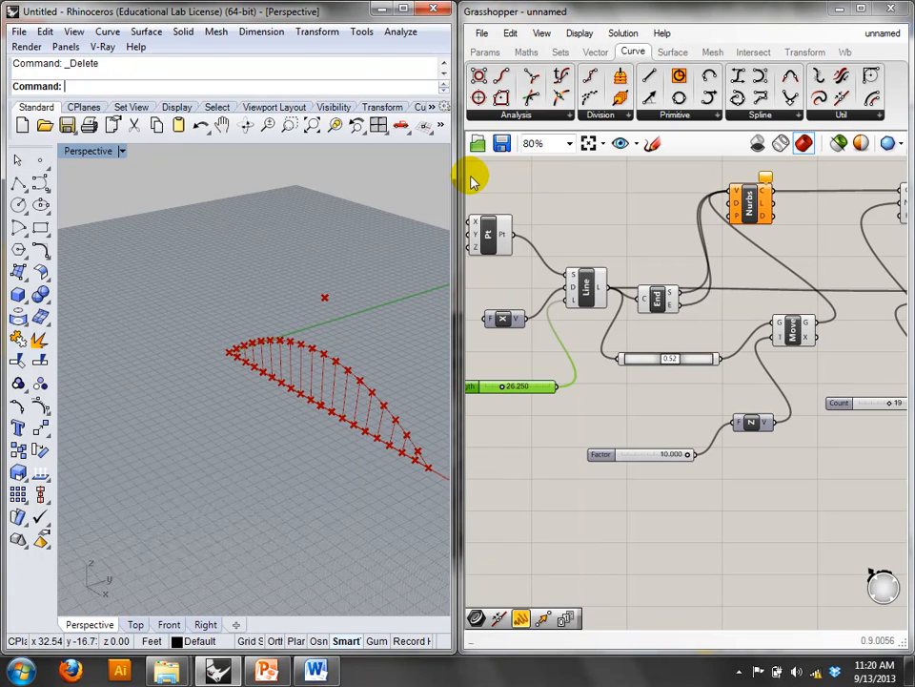
- Review the bridge definition from the Line component through End, Nurbs and both Divide components to the Ln component
click(592, 284)
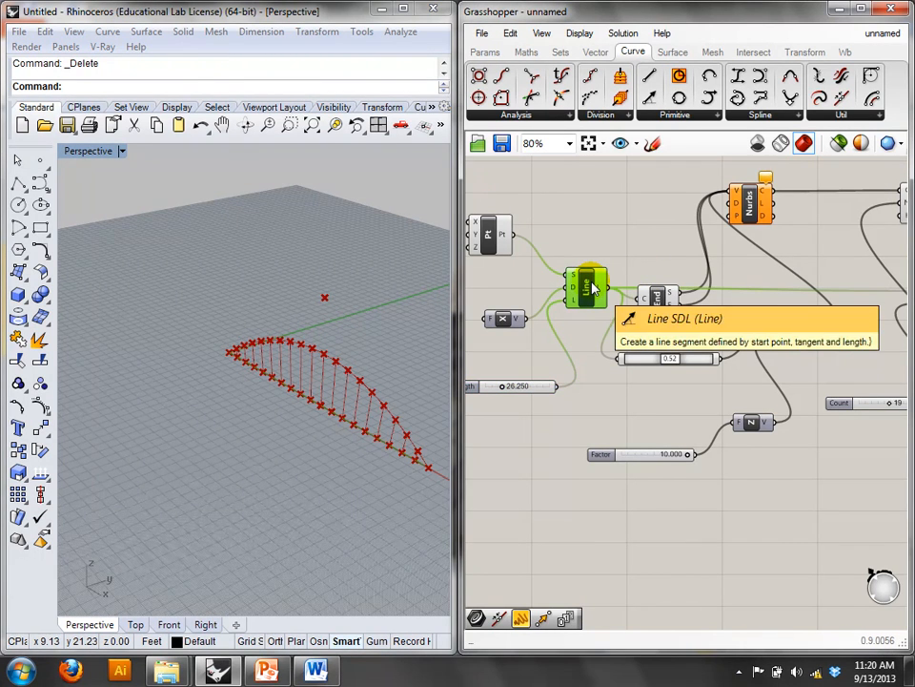
right_drag(688, 214, 561, 205)
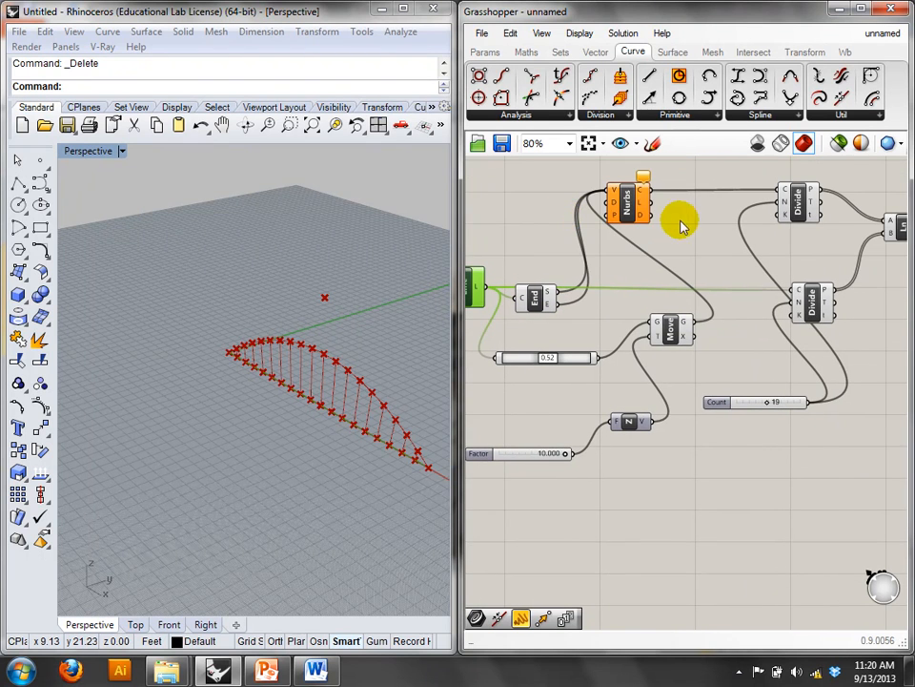
drag(629, 208, 599, 210)
drag(535, 291, 568, 294)
right_drag(715, 268, 665, 269)
click(753, 204)
click(760, 303)
click(751, 210)
click(848, 224)
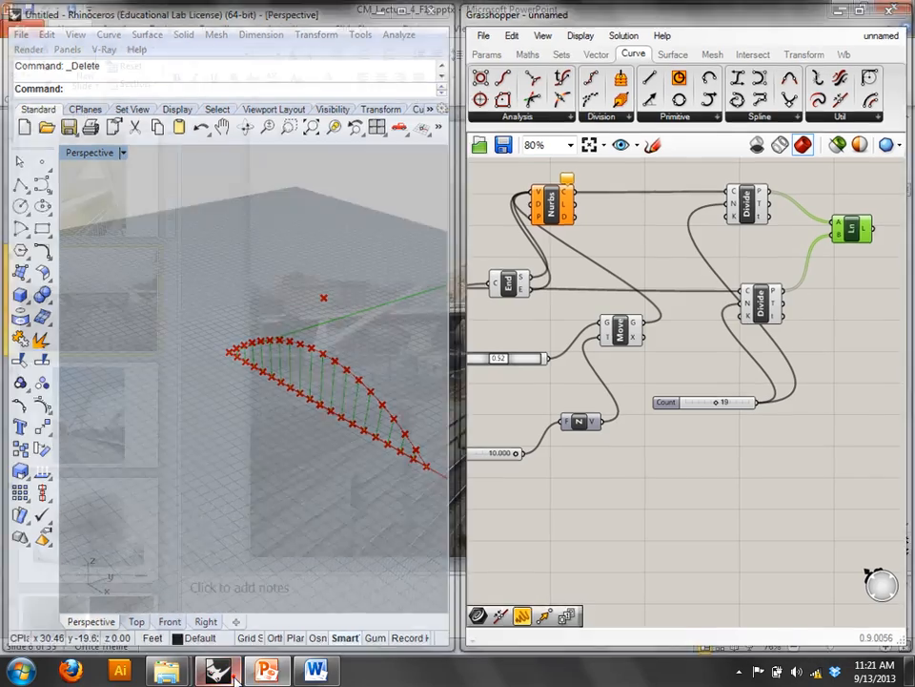
- Switch to PowerPoint and examine the bridge cable photo on slide 7
click(253, 671)
click(254, 670)
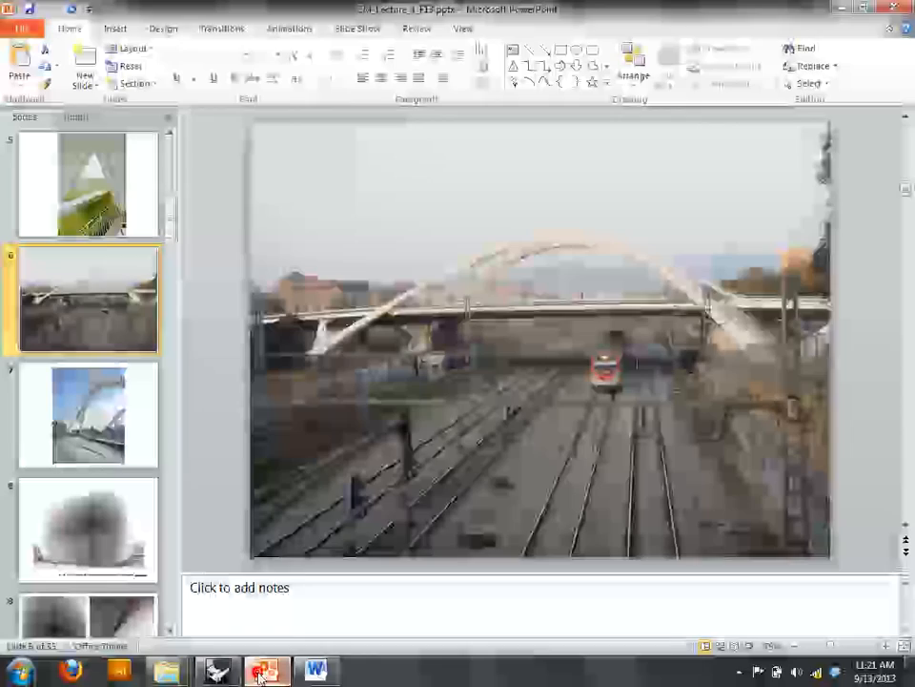
click(90, 410)
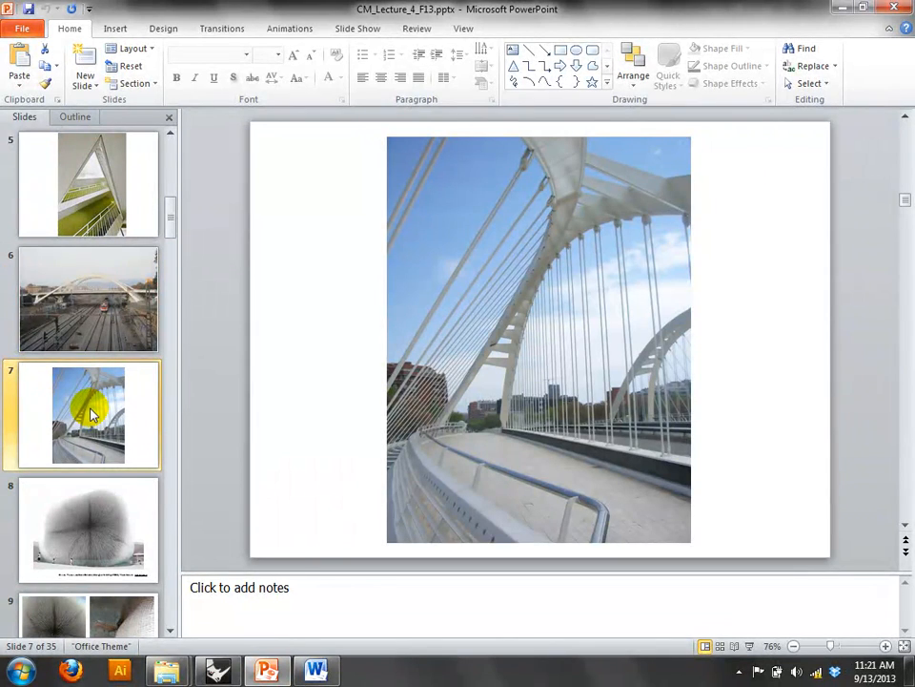
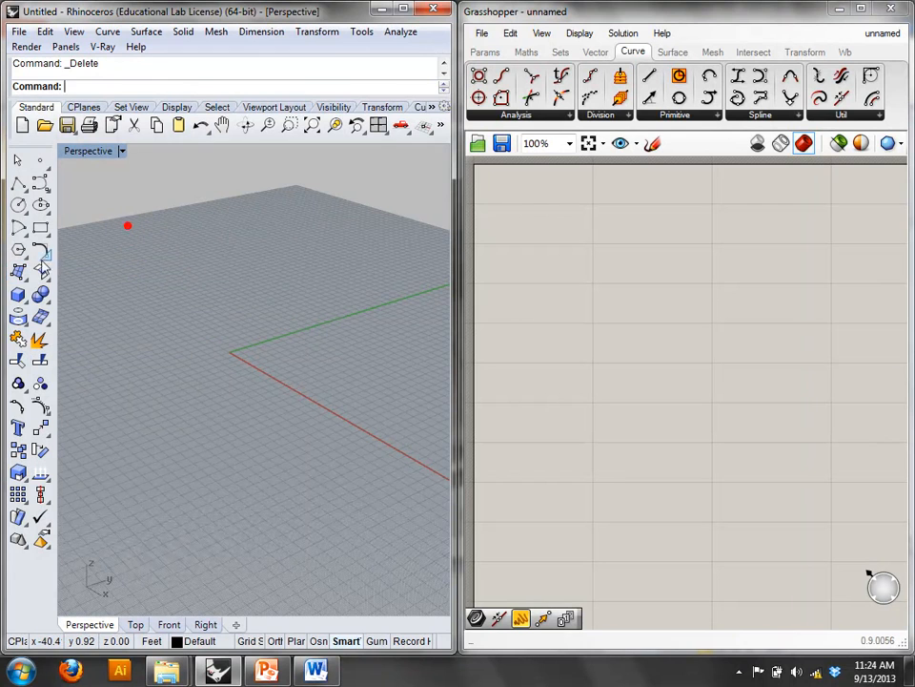
click(16, 273)
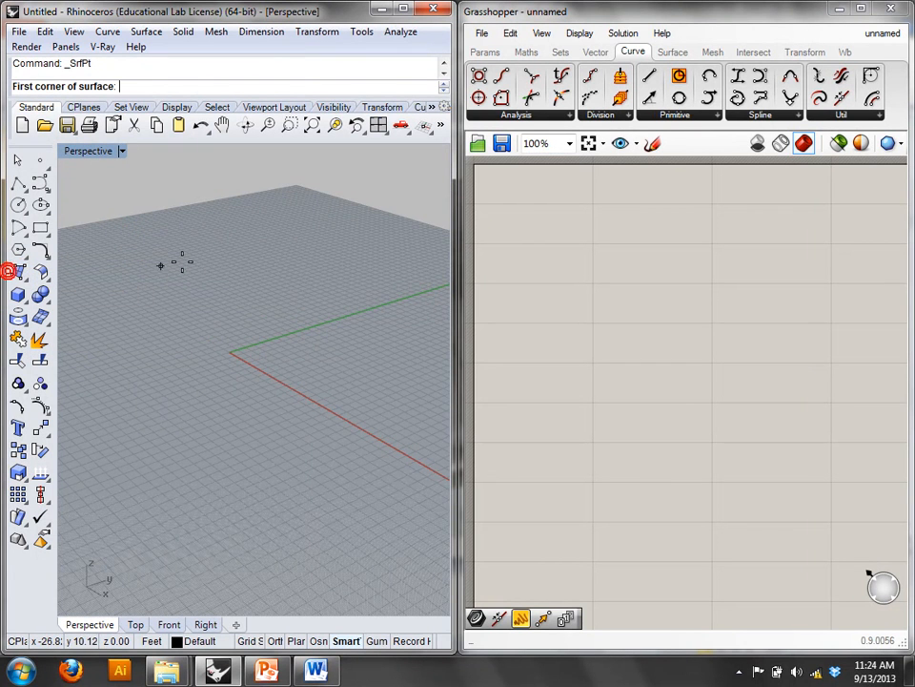
click(106, 312)
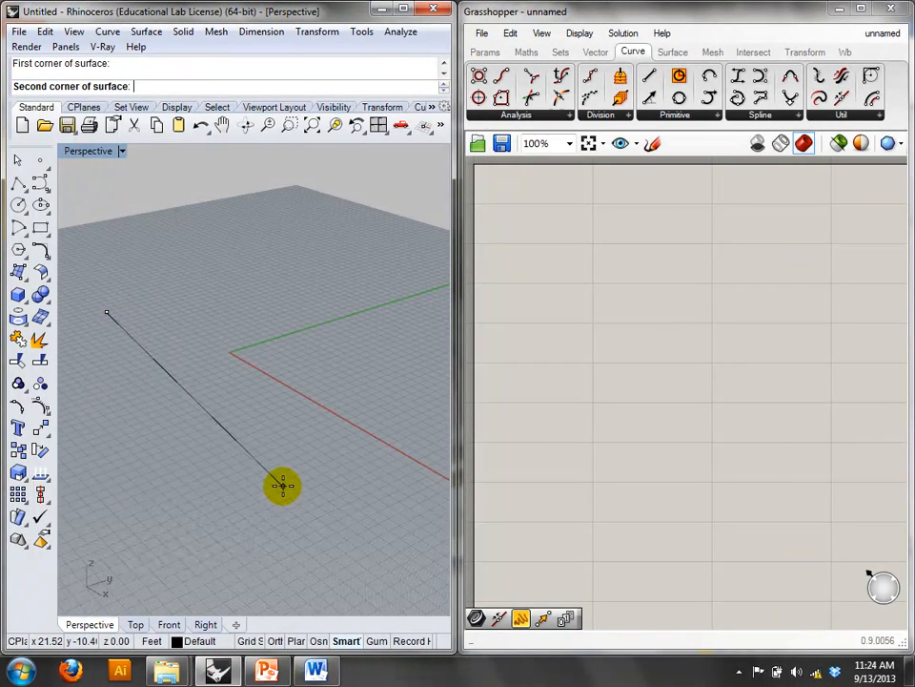
key(Escape)
- Draw a solid box about 17 feet high in Rhino's Perspective view, with its base on the ground plane near the origin
click(18, 296)
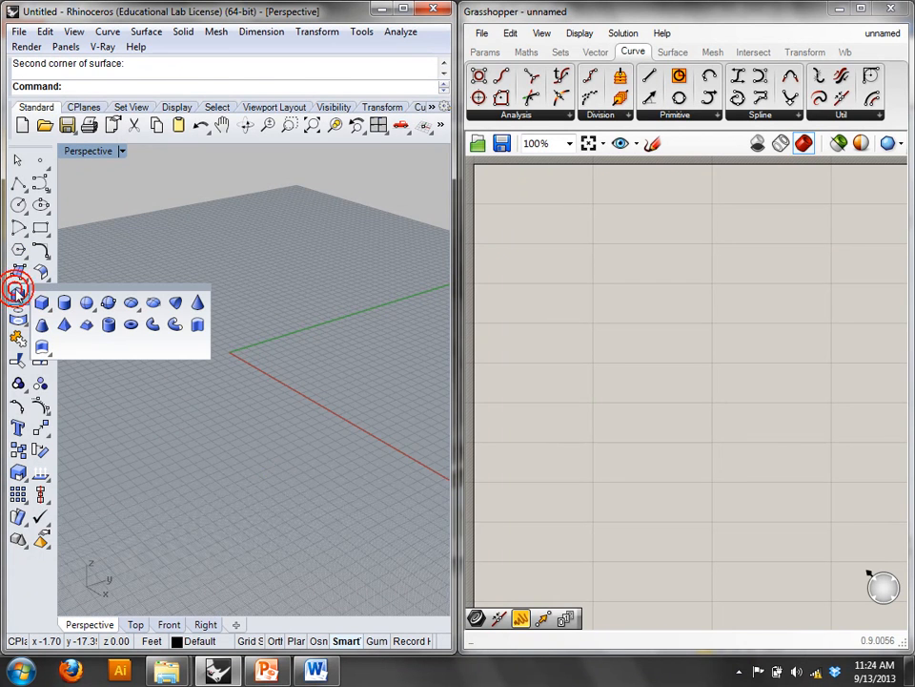
click(42, 299)
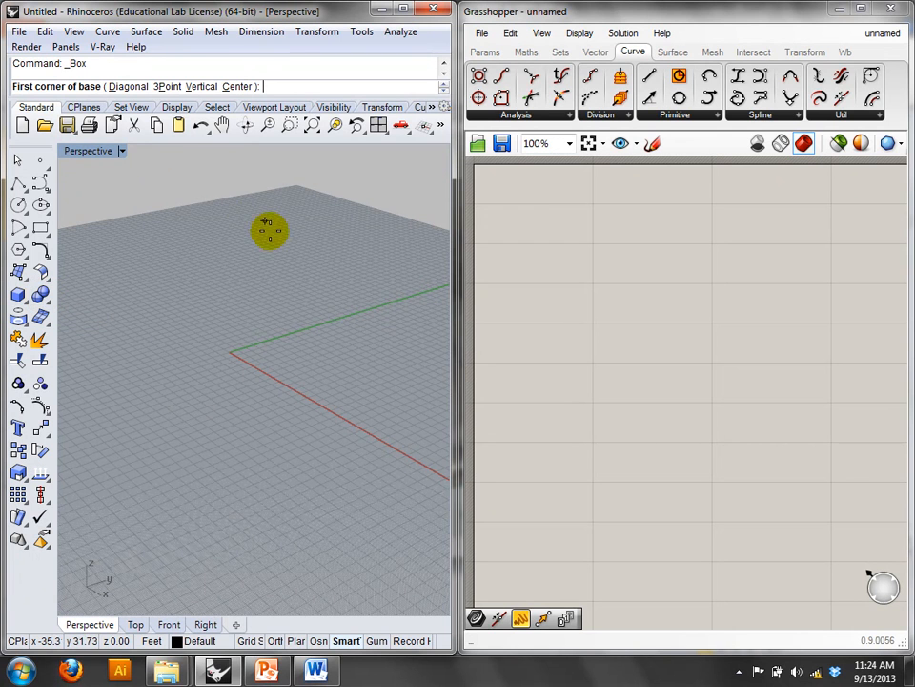
click(106, 327)
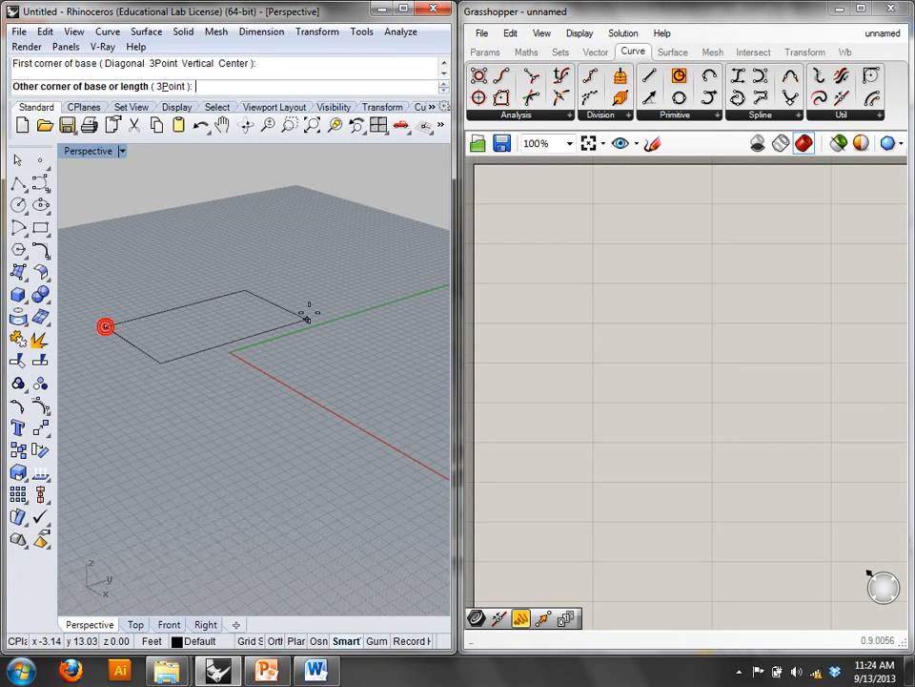
click(377, 363)
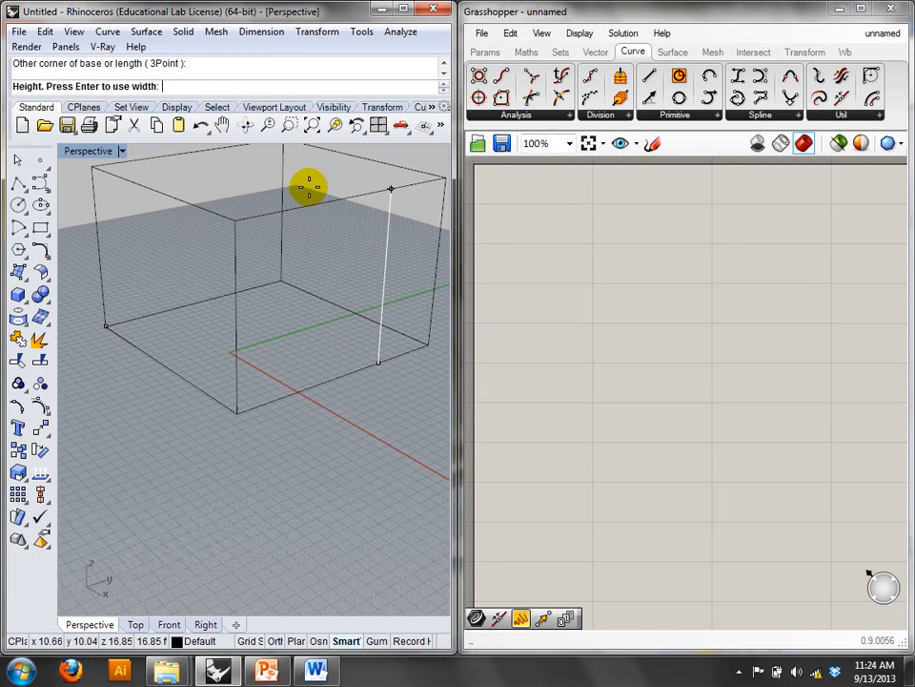
click(309, 189)
scroll(313, 264, down, 5)
shift+right_drag(320, 249, 224, 368)
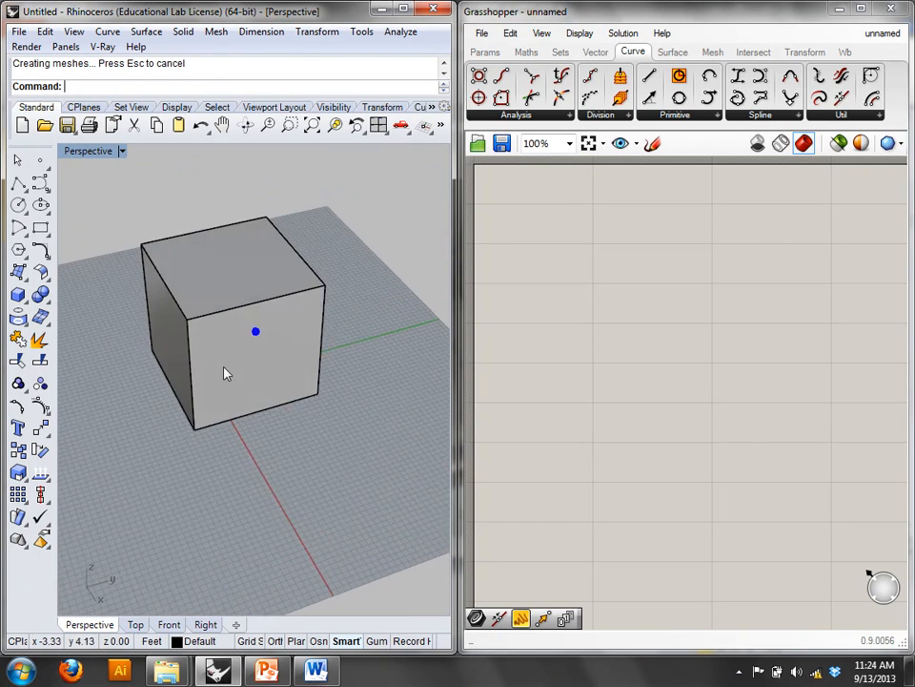
- Explode the box into separate surfaces
click(242, 345)
text(Explo)
right_click(241, 350)
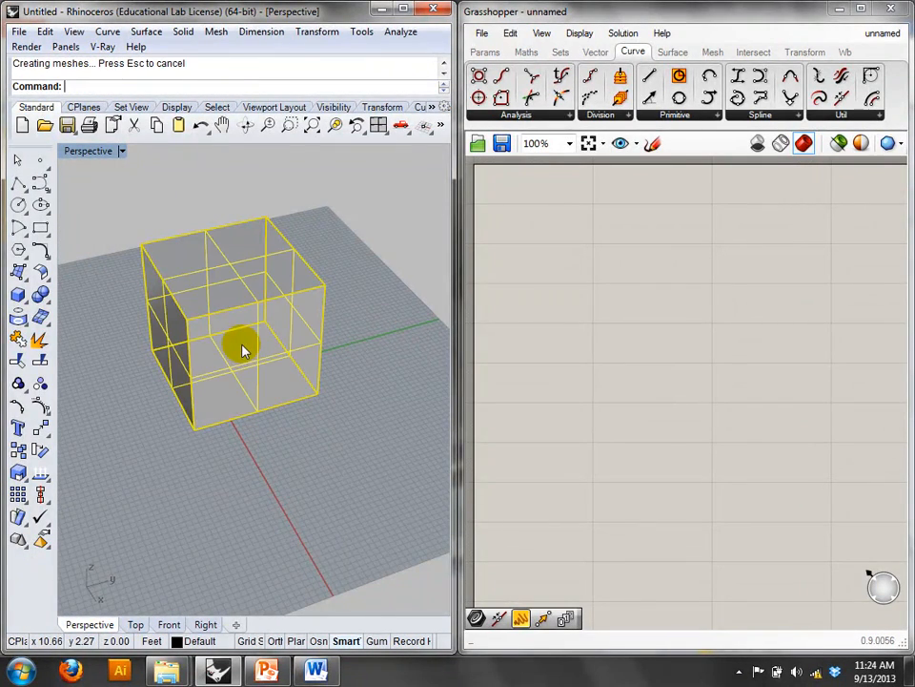
right_drag(359, 424, 239, 405)
click(278, 469)
- Select individual faces around the exploded box to check their separation, and delete one vertical side face
click(277, 354)
right_drag(401, 440, 300, 415)
click(311, 353)
click(298, 279)
right_drag(380, 434, 120, 447)
click(296, 386)
right_drag(230, 461, 340, 452)
right_drag(288, 496, 378, 423)
click(246, 317)
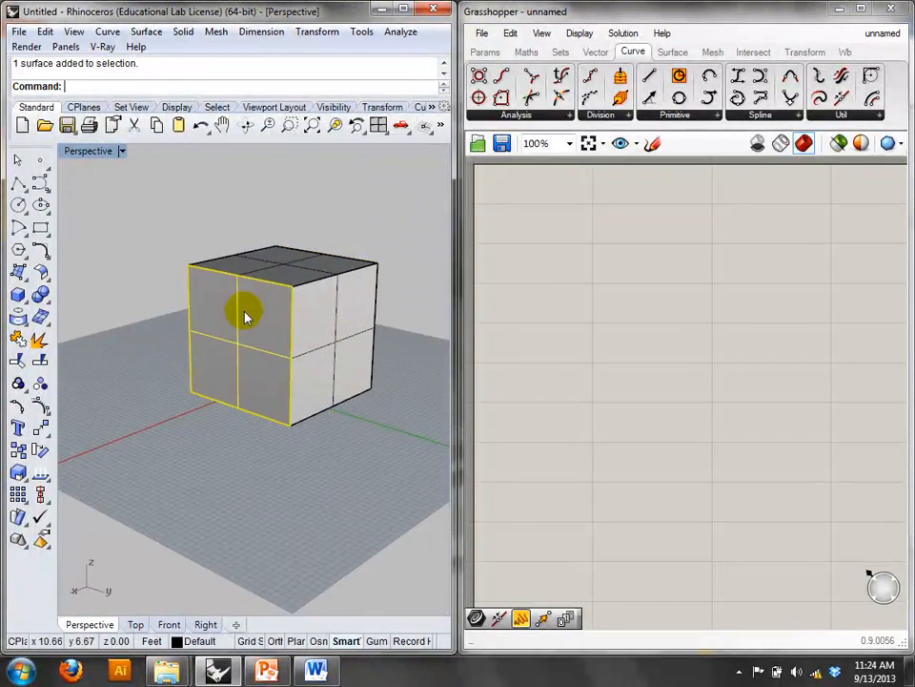
key(Delete)
- Delete the exploded box's remaining side faces and top face, keeping only the bottom surface
click(330, 338)
right_drag(331, 337, 202, 337)
key(super)
click(345, 277)
right_drag(345, 406, 403, 394)
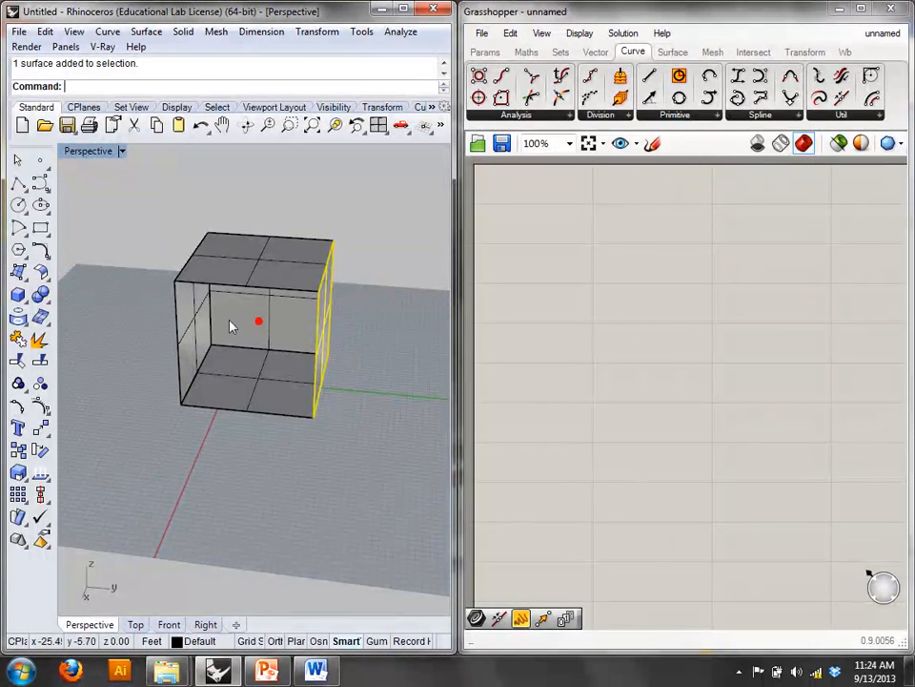
click(199, 322)
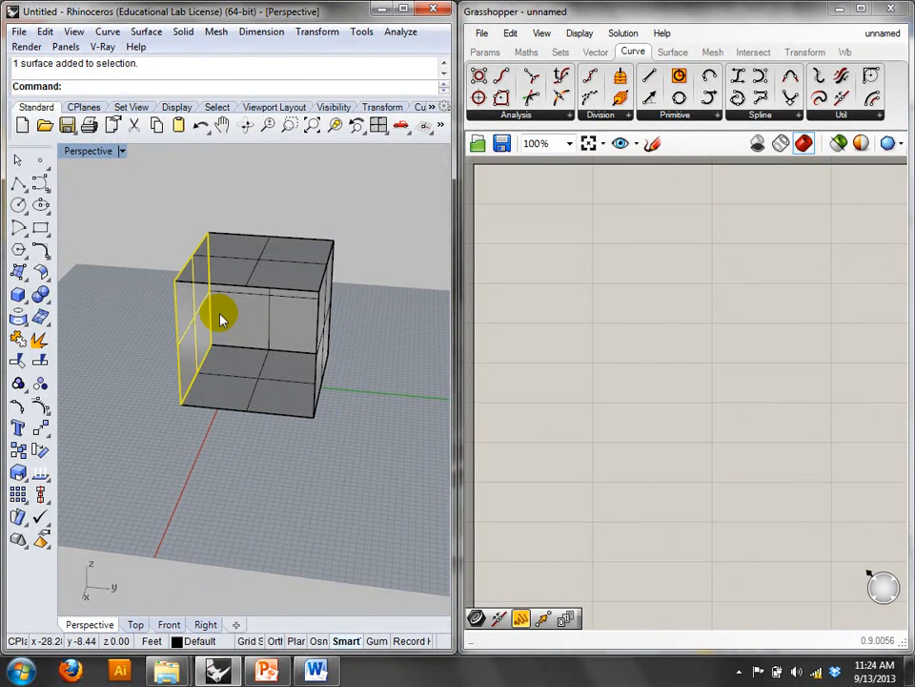
click(221, 317)
click(268, 272)
click(373, 244)
drag(159, 304, 156, 298)
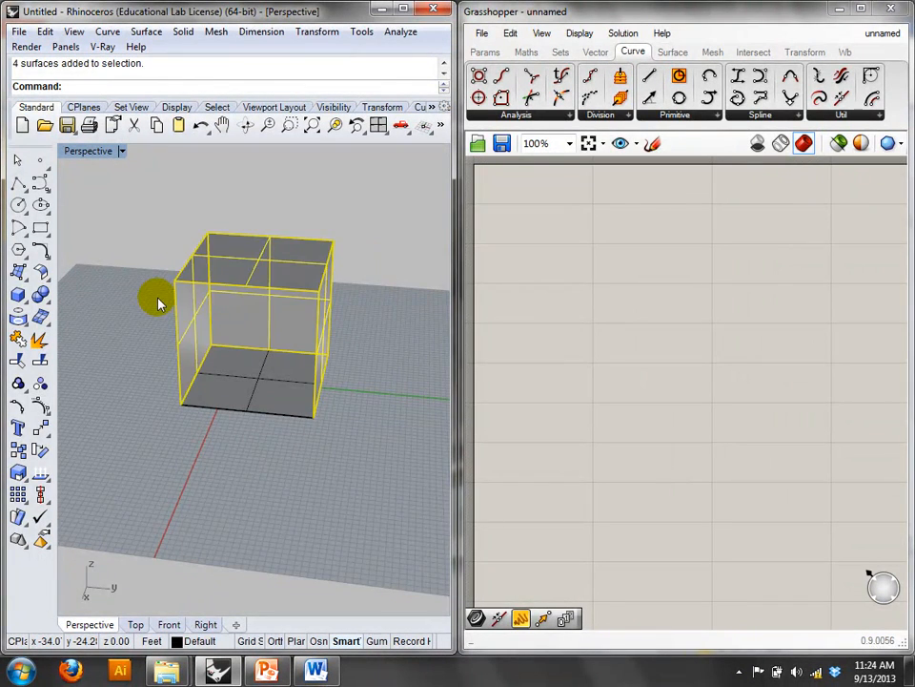
key(Delete)
right_drag(155, 299, 188, 410)
click(188, 410)
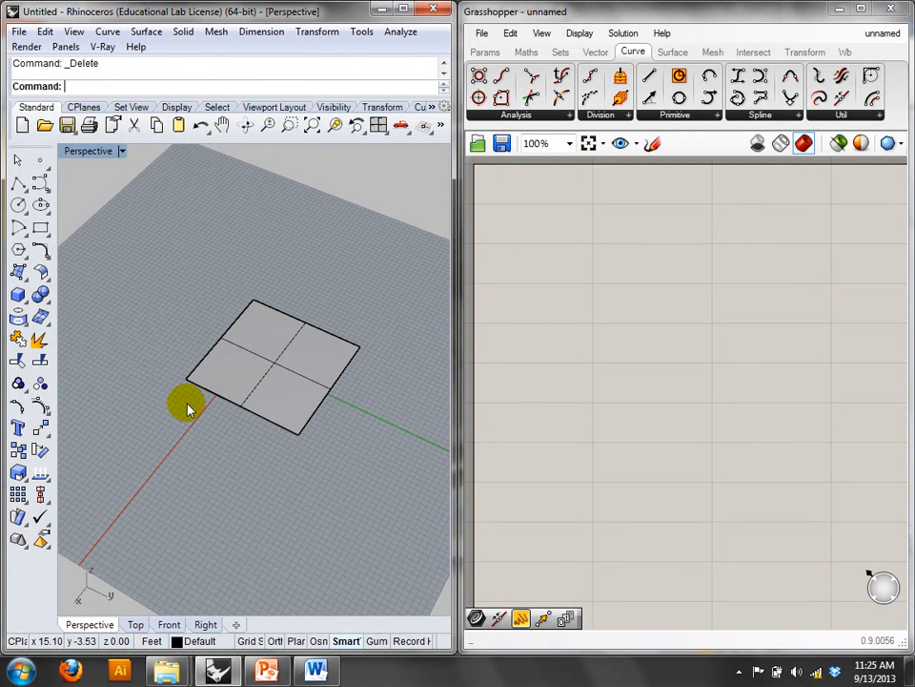
- Select the flat bottom surface in Rhino and place a Surface parameter on the Grasshopper canvas
click(311, 347)
right_drag(311, 347, 225, 400)
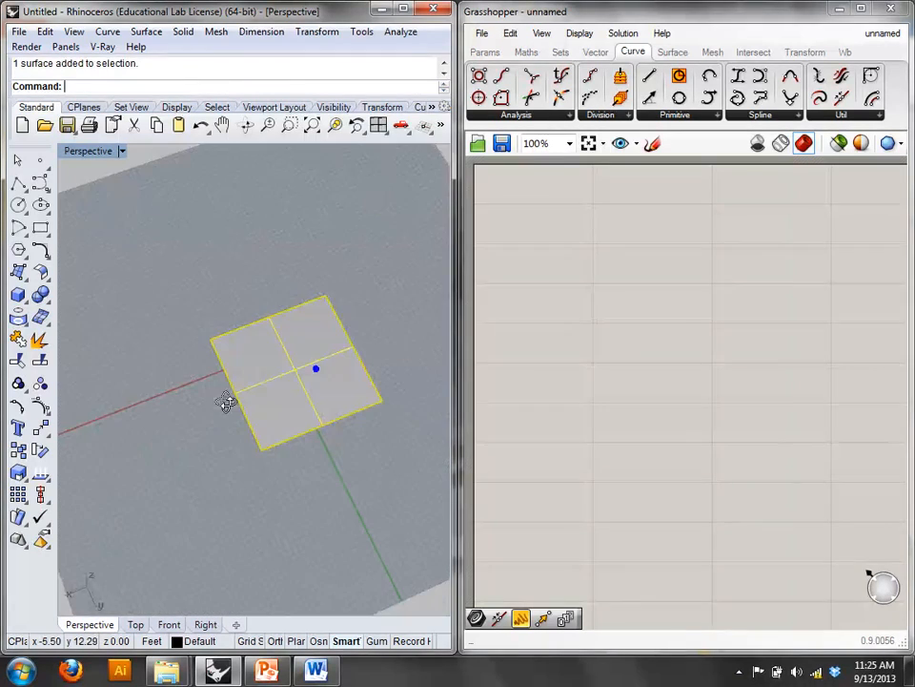
double_click(611, 375)
text(sur)
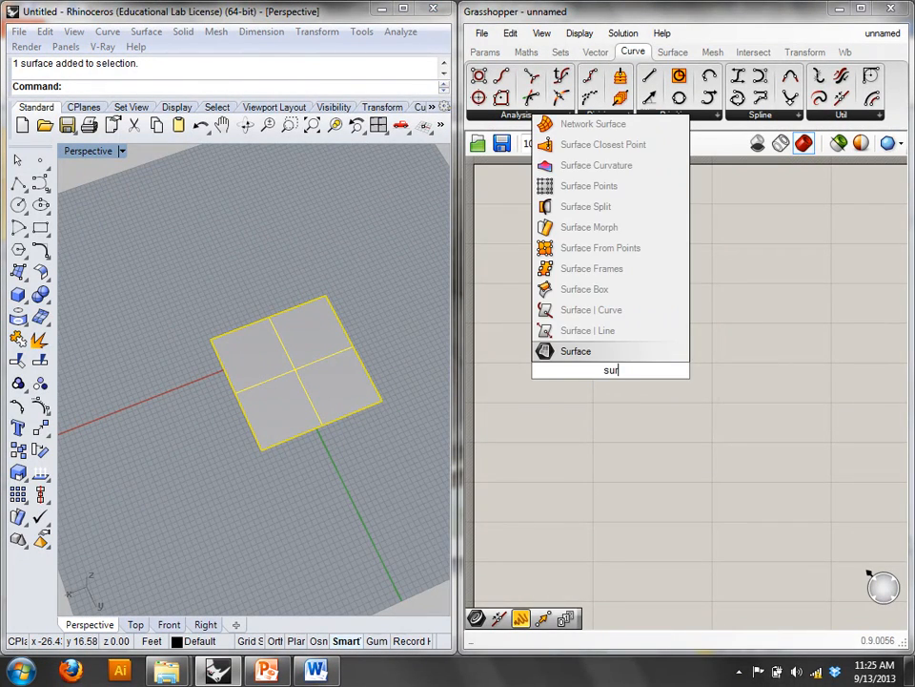
click(587, 353)
drag(551, 362, 548, 363)
drag(610, 372, 568, 361)
- Reference the selected flat surface in the Surface parameter and hide the original surface in Rhino
right_click(567, 361)
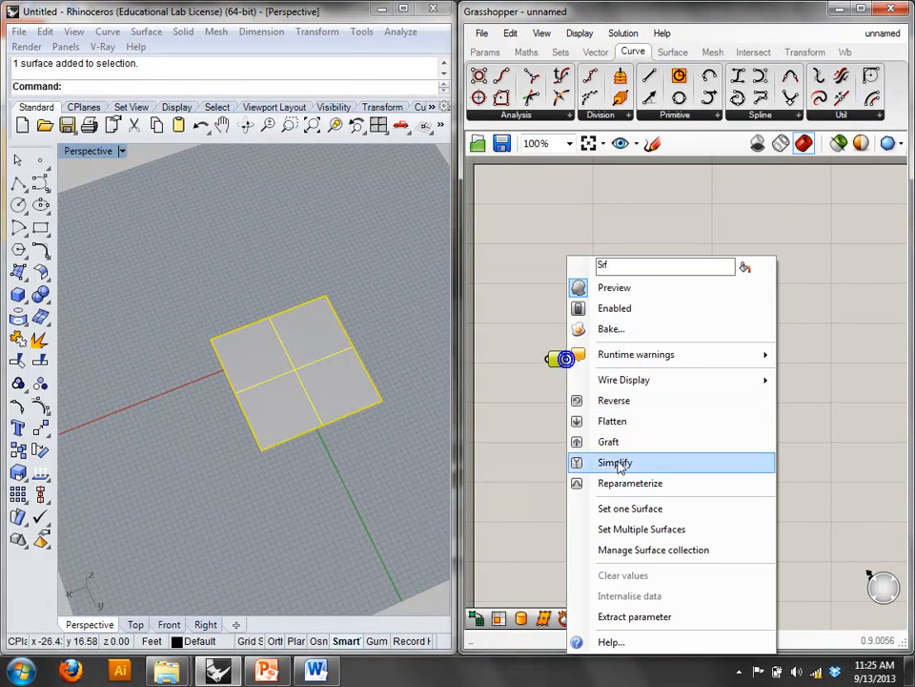
click(629, 527)
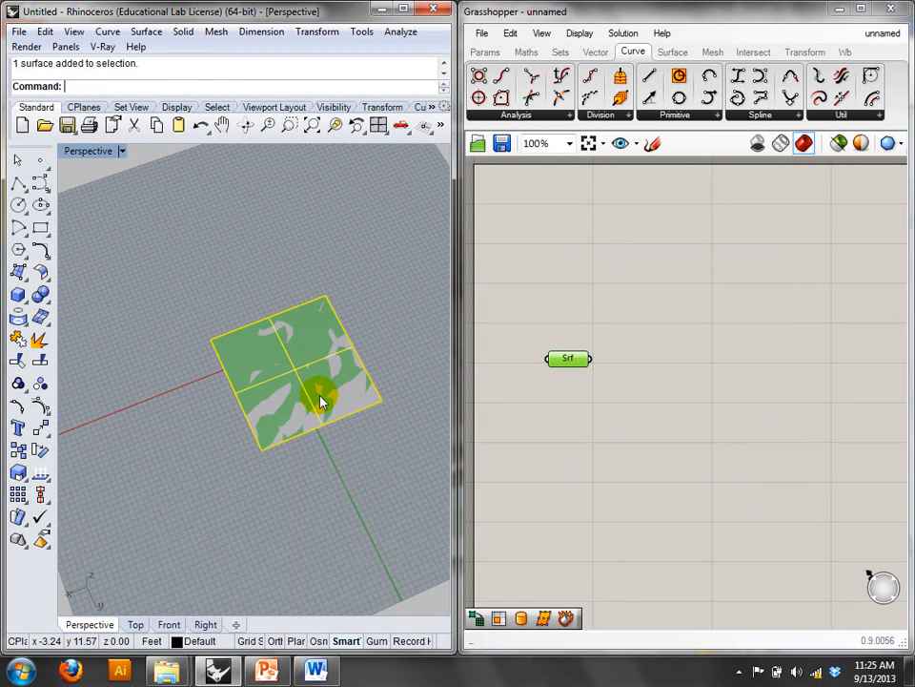
key(ctrl+h)
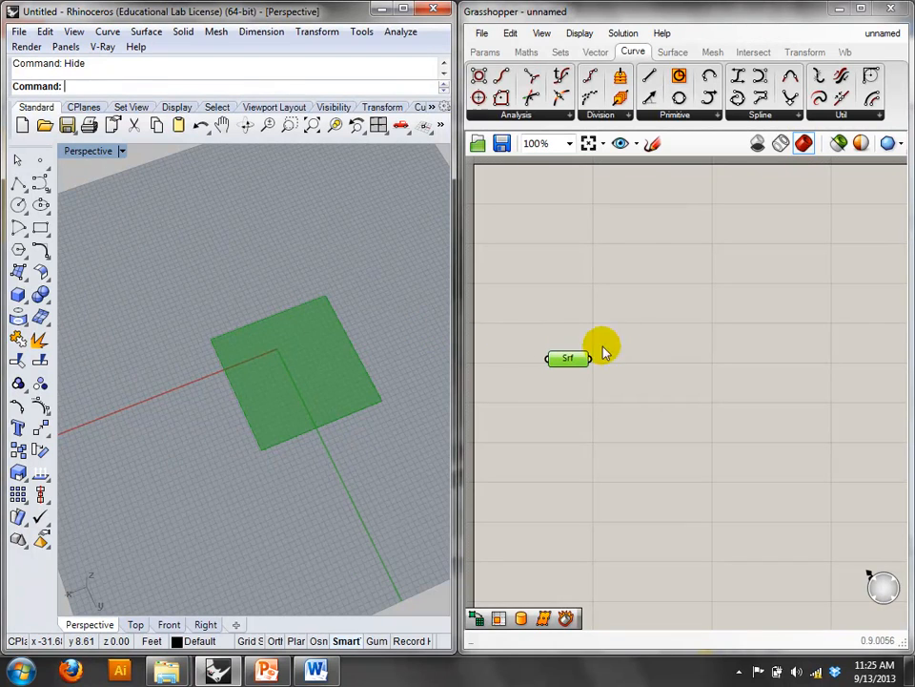
- Try a Volume component wired from the Surface parameter, and delete it
double_click(654, 286)
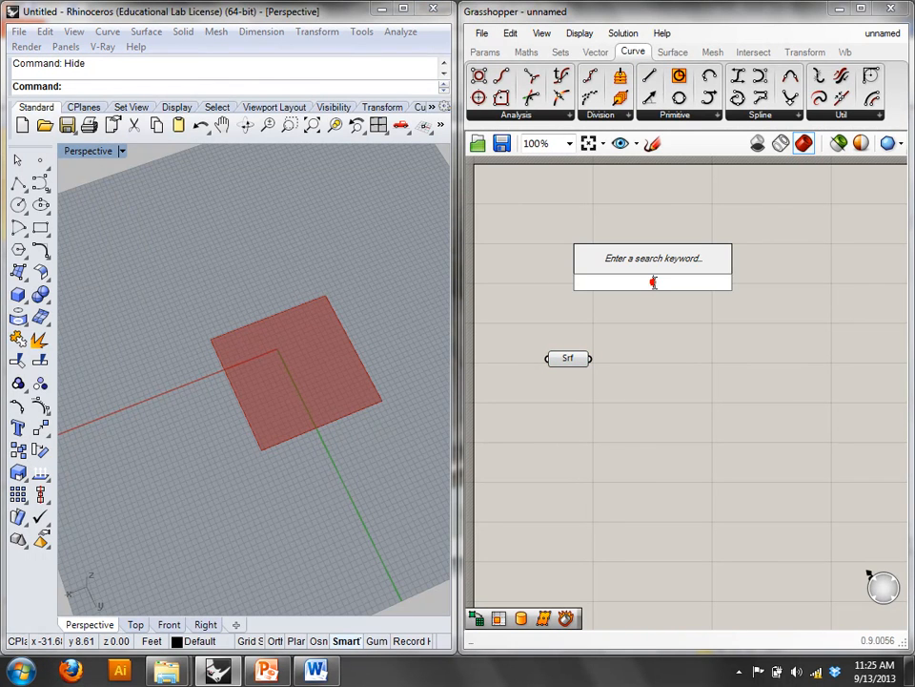
text(vol)
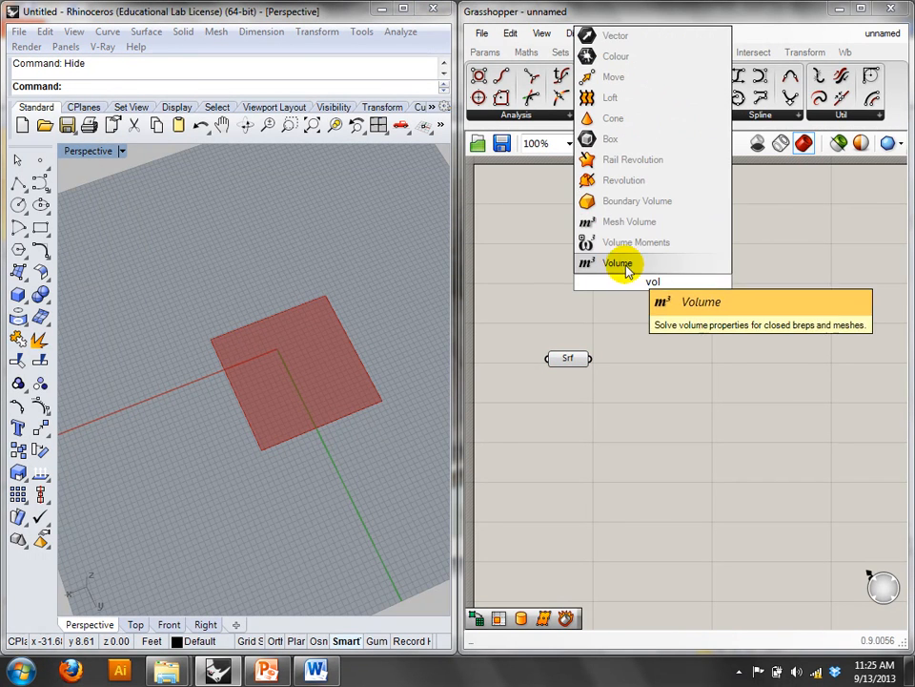
click(624, 262)
drag(652, 286, 644, 372)
drag(591, 359, 630, 374)
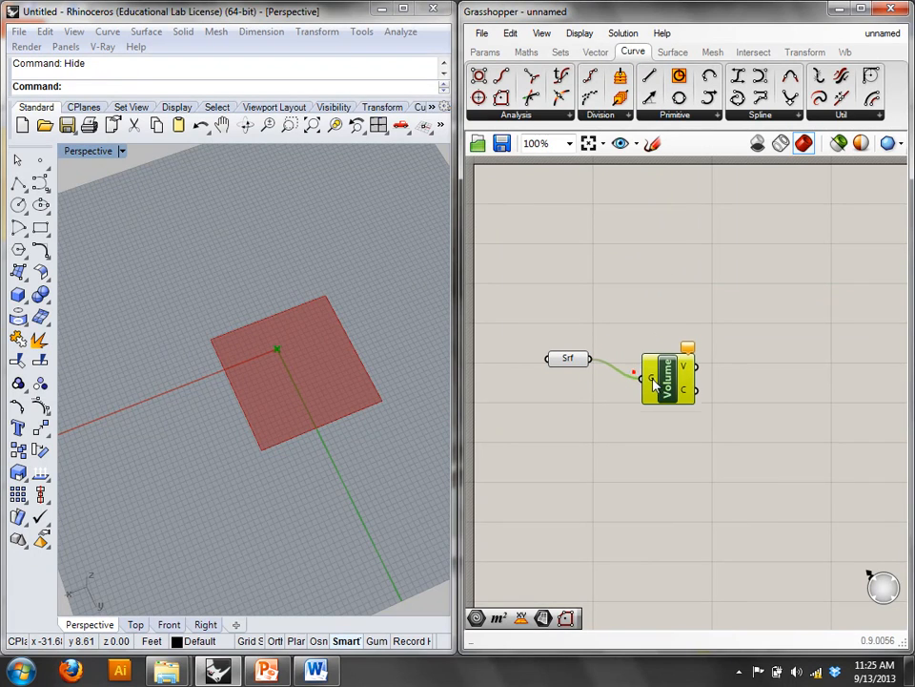
right_drag(337, 378, 413, 357)
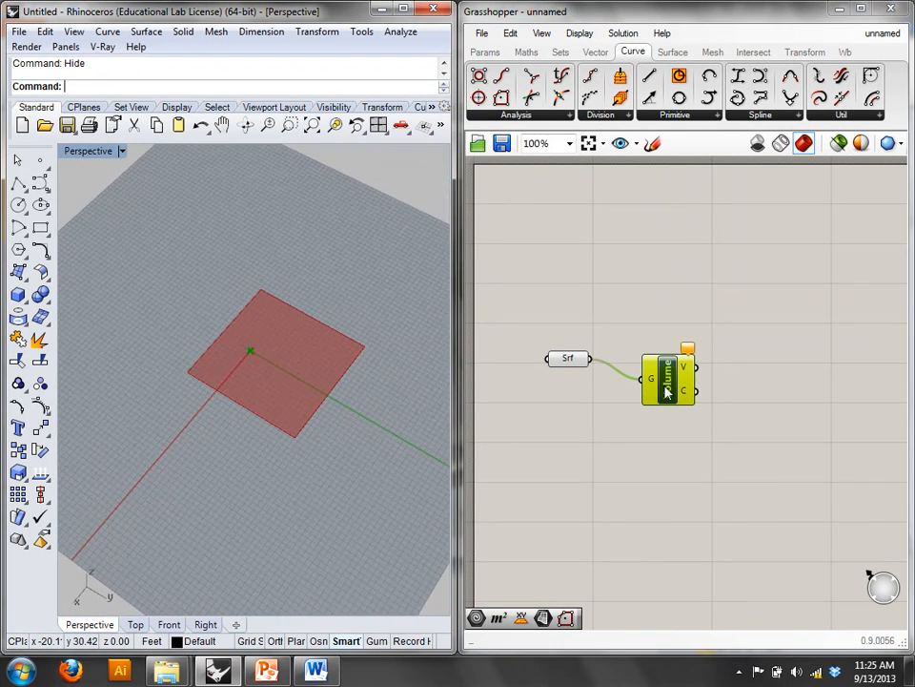
mouse_move(685, 400)
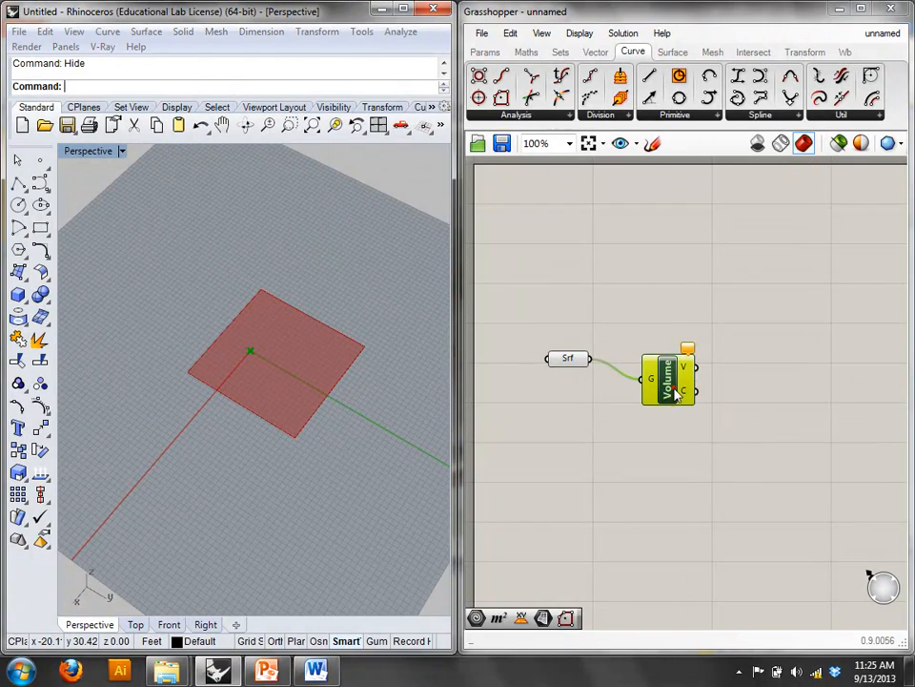
key(Delete)
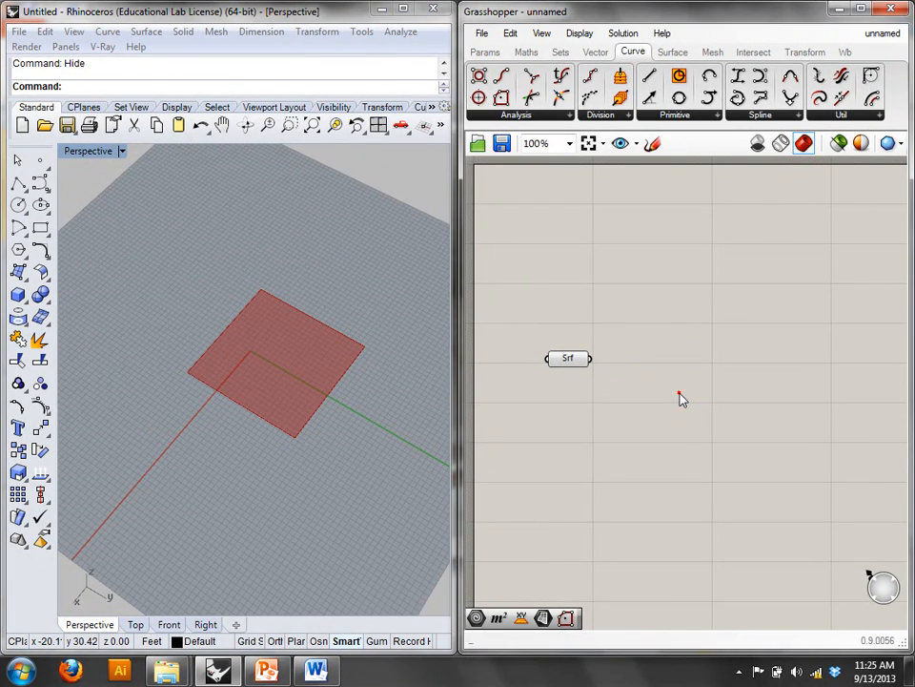
- Add an Area component and connect the Surface parameter to its G input
double_click(681, 398)
text(are)
click(656, 373)
drag(591, 359, 660, 392)
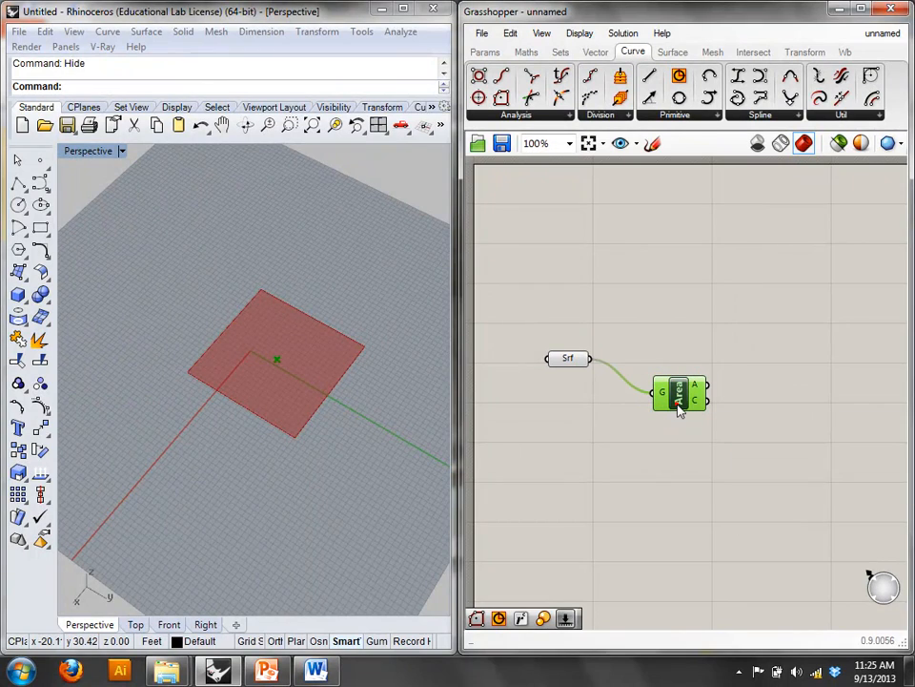
right_drag(245, 421, 245, 415)
- Add an XY Plane component, connect the Area's centroid output C to its origin input, and place it beside the Area component
double_click(795, 327)
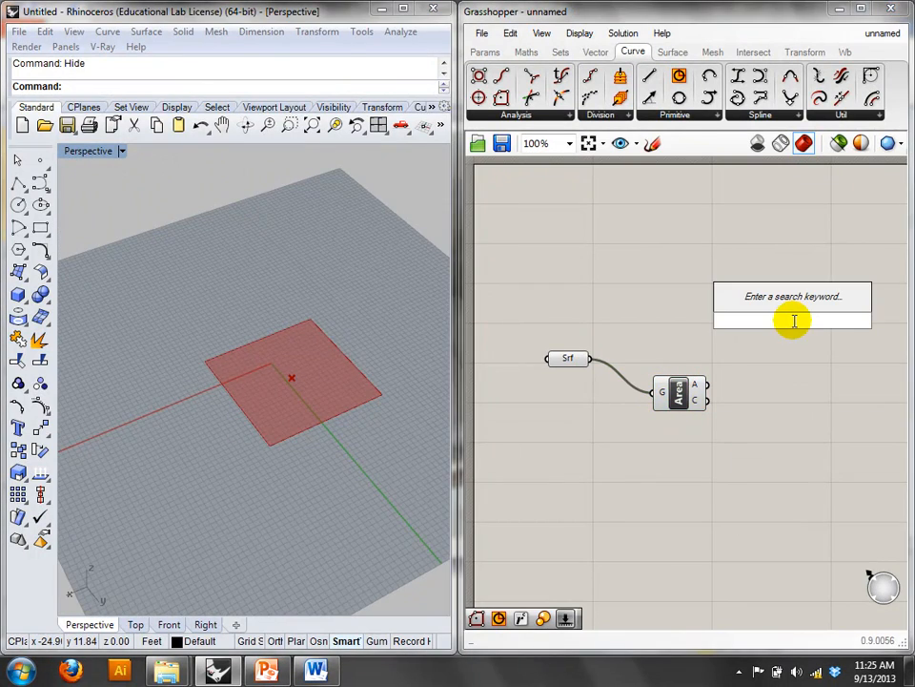
text(xp)
key(BackSpace)
text(y)
click(760, 301)
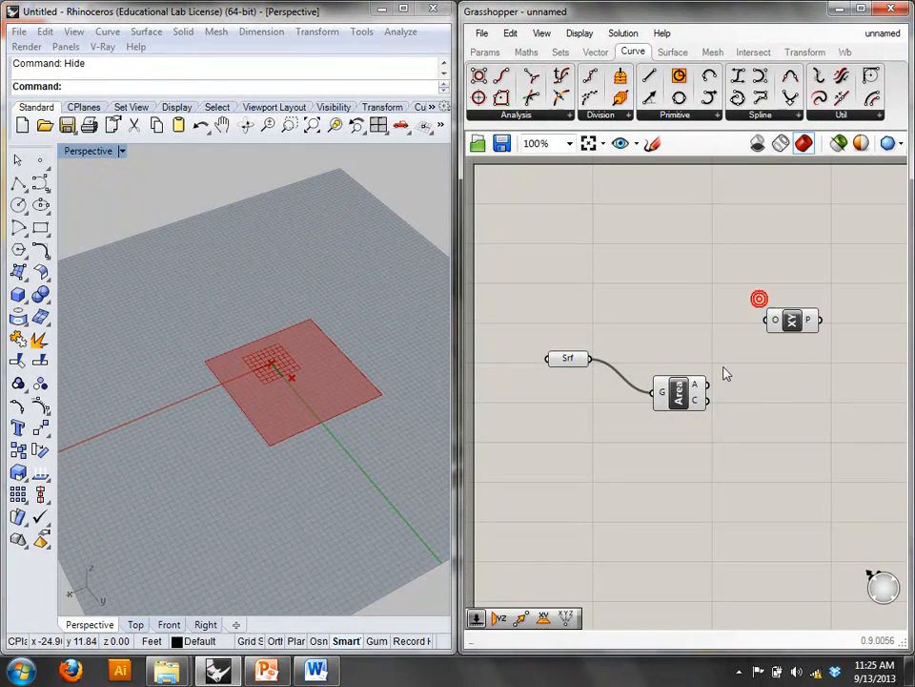
drag(713, 399, 770, 320)
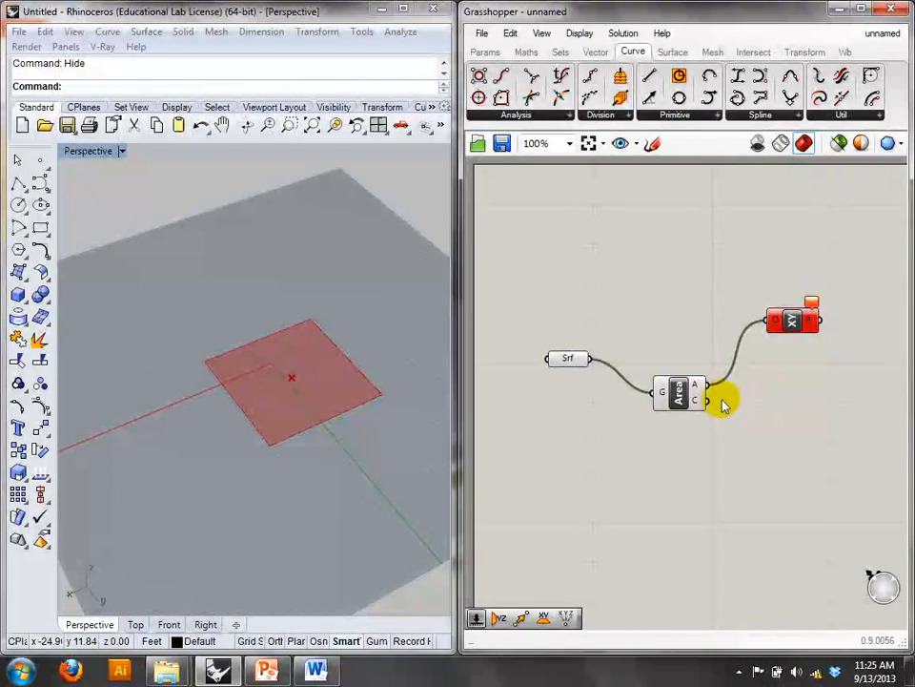
drag(711, 400, 771, 324)
drag(790, 315, 766, 344)
- Add a Sphere component beside the XY Plane component and connect the plane output P to the sphere's B input
double_click(827, 410)
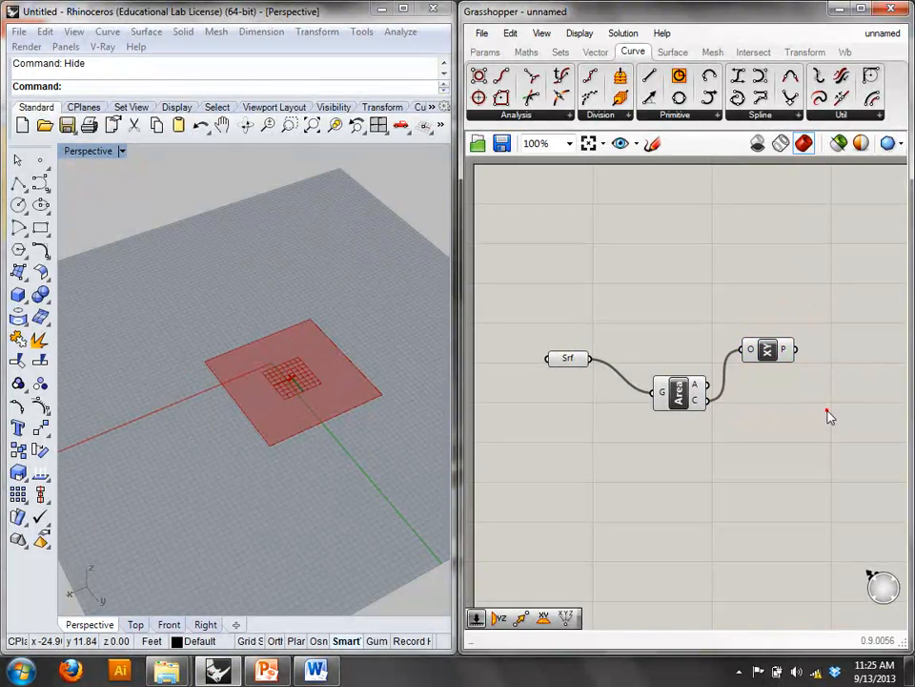
text(sph)
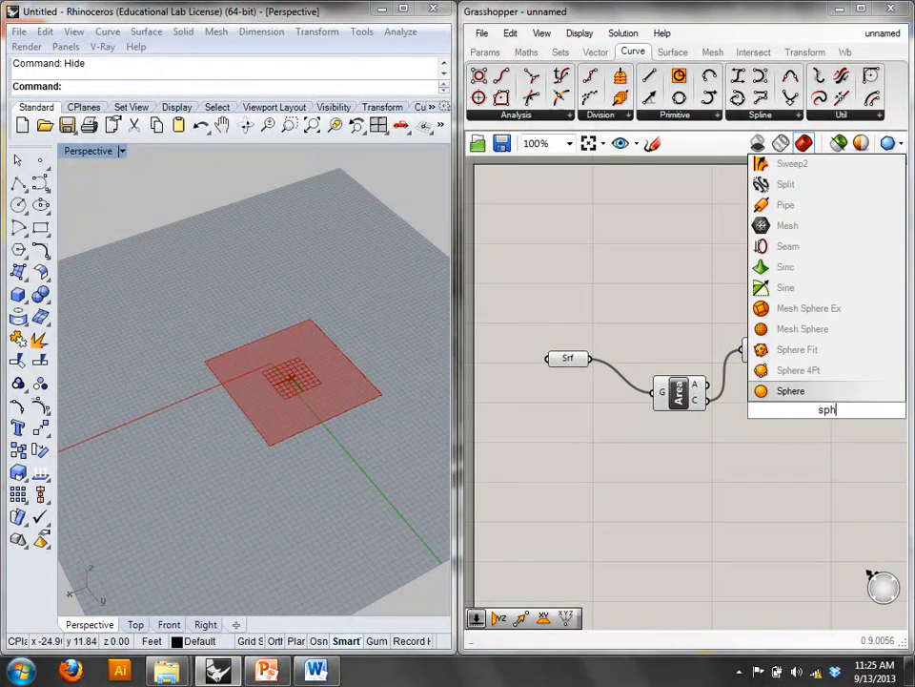
click(798, 392)
drag(837, 411, 861, 366)
drag(794, 350, 826, 359)
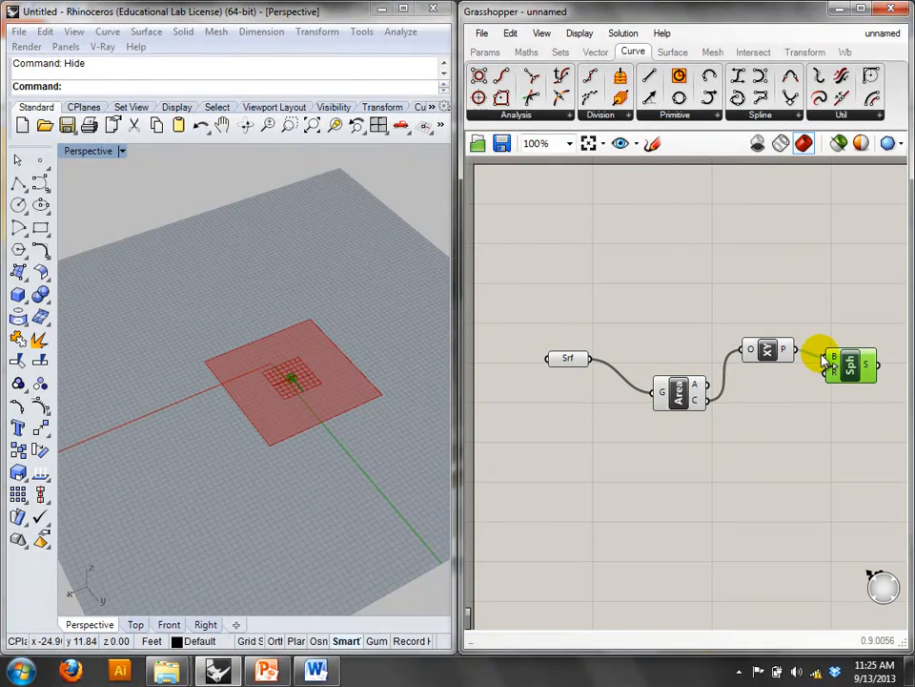
scroll(292, 399, up, 5)
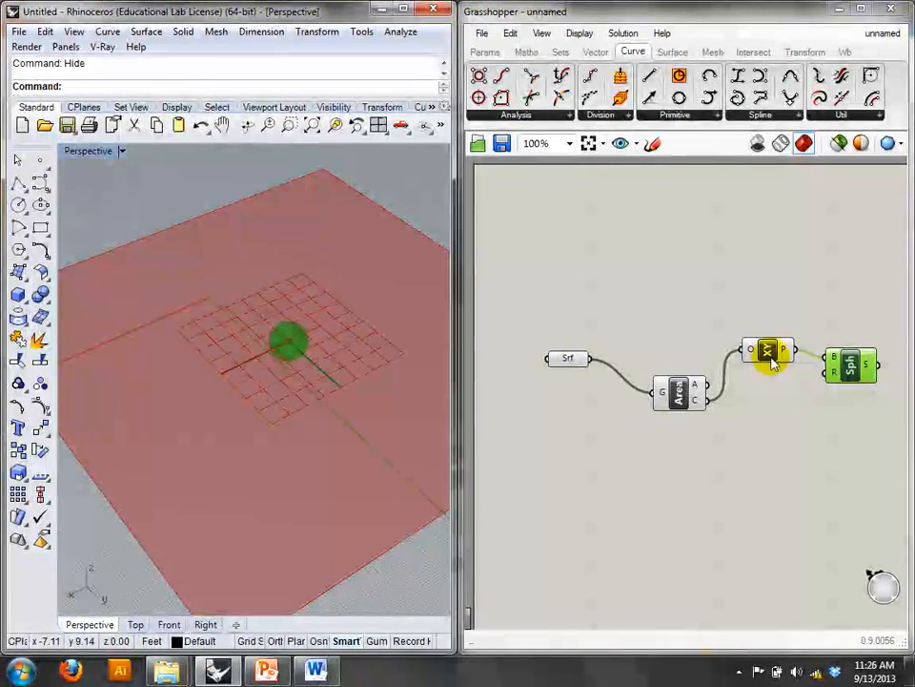
- Turn off the preview of the Area and XY Plane components
drag(754, 443, 695, 243)
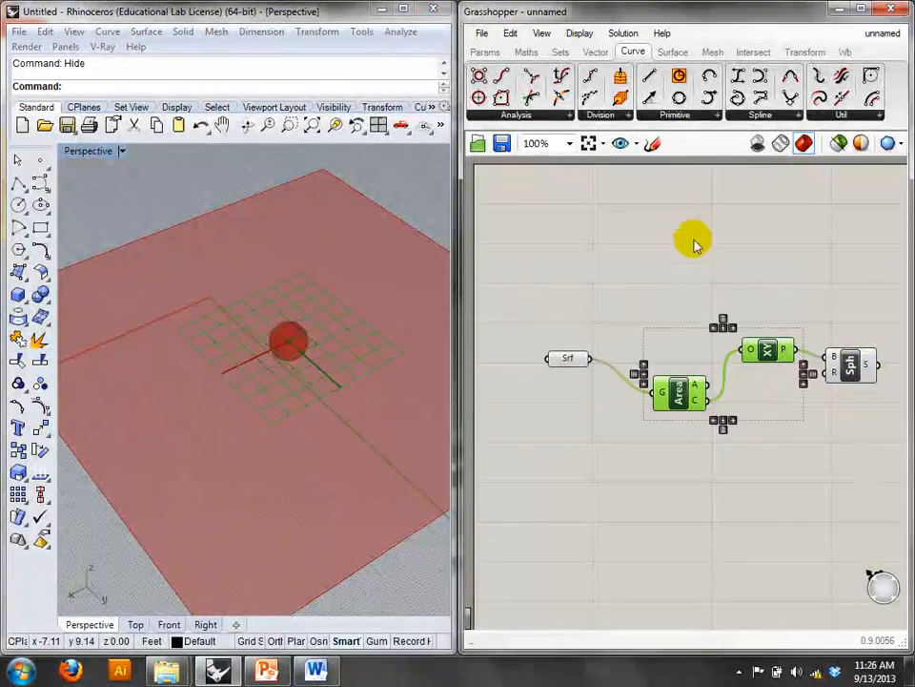
right_click(690, 225)
click(708, 261)
scroll(359, 303, down, 5)
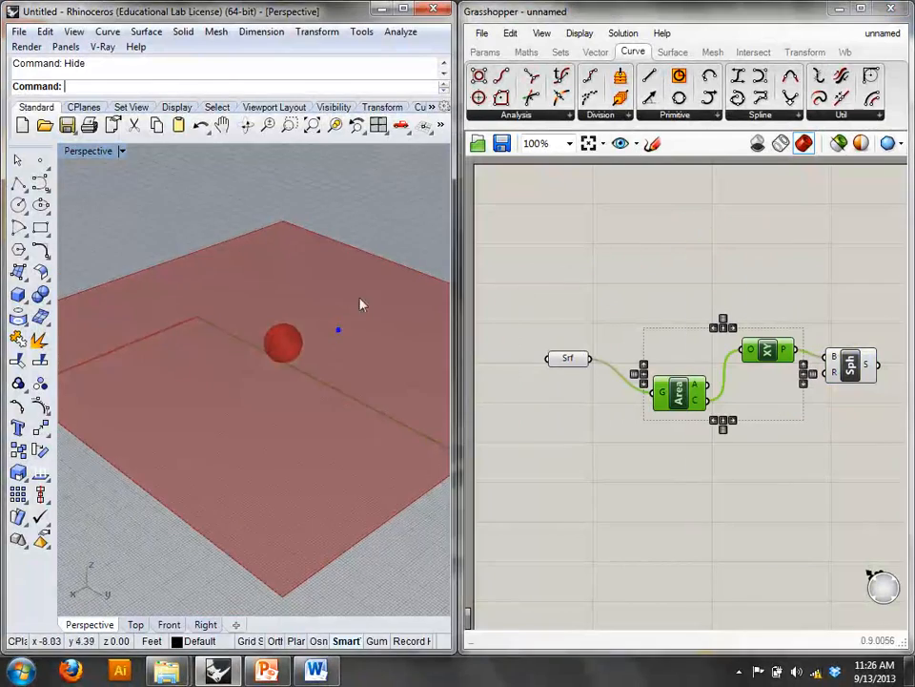
- Add a Surface Points component below the Area component and connect the Surface parameter to its S input
click(610, 269)
double_click(611, 271)
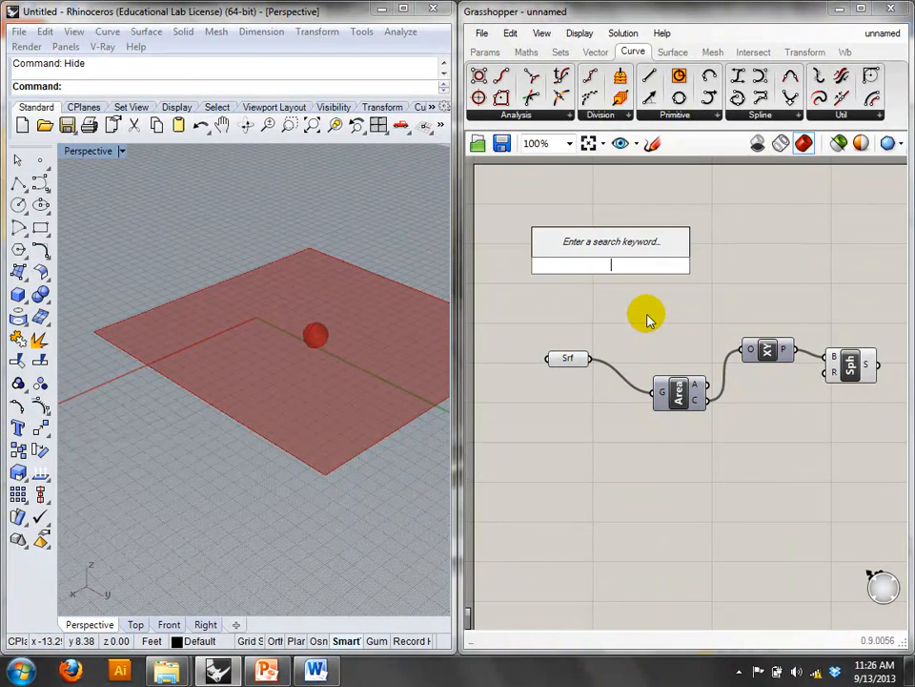
text(sur)
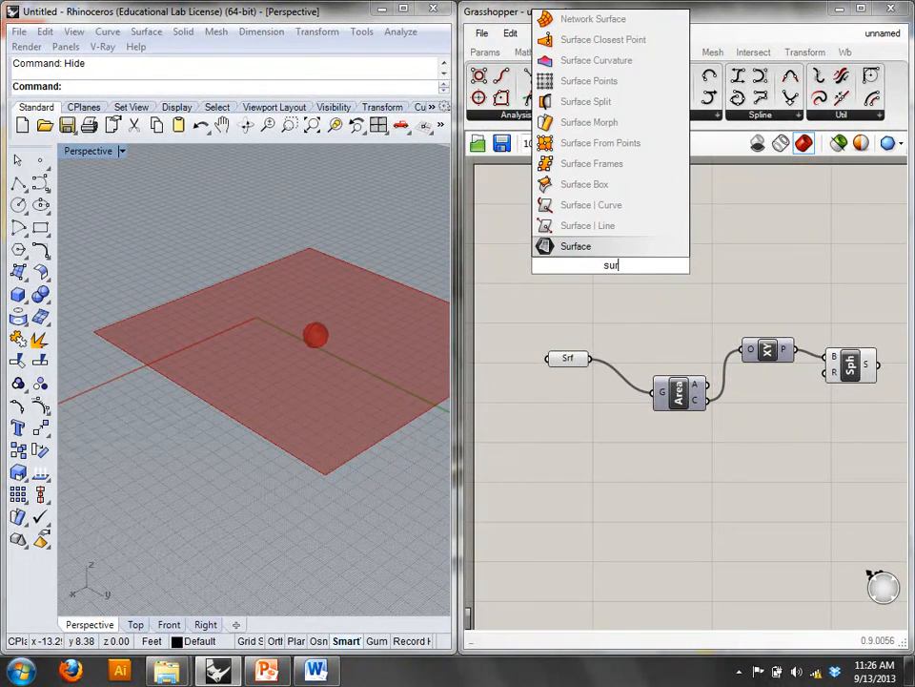
click(587, 81)
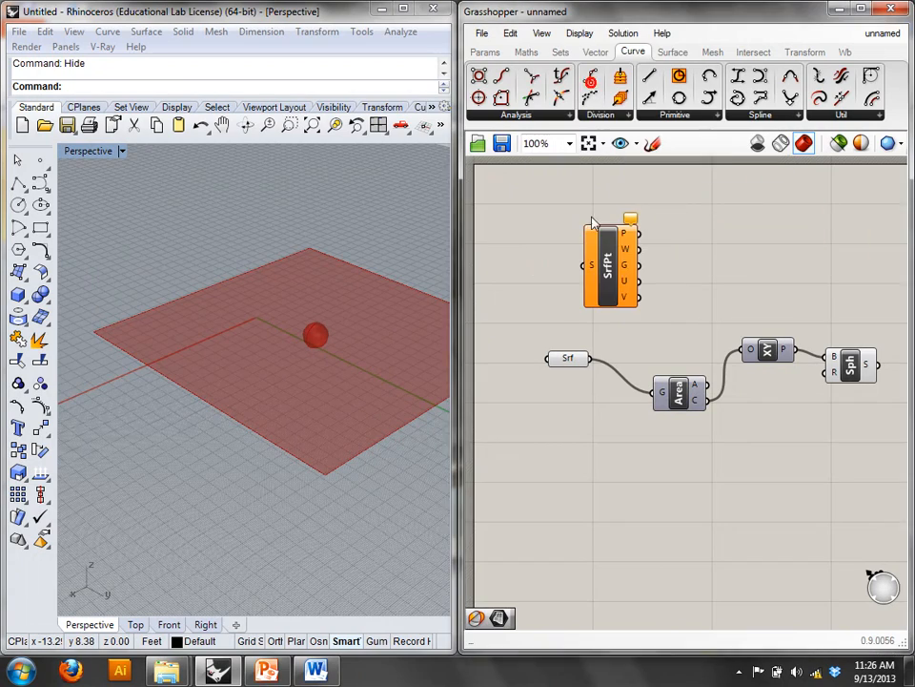
drag(627, 281, 686, 519)
drag(591, 359, 641, 507)
- Connect the Surface Points output P to the XY Plane's origin input in place of the Area centroid
right_drag(298, 346, 364, 331)
right_drag(768, 389, 708, 354)
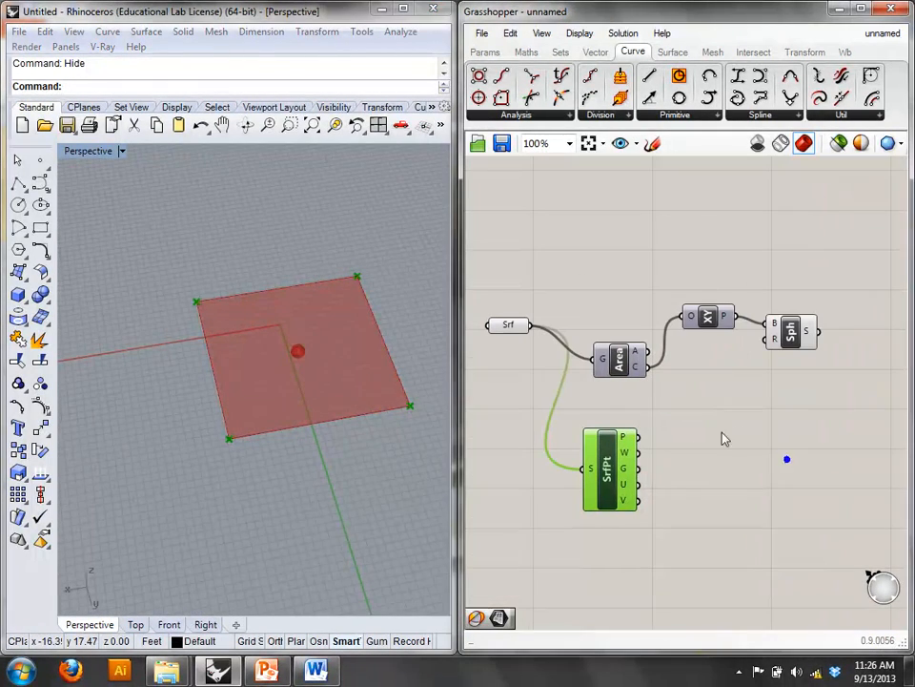
drag(635, 436, 691, 316)
right_drag(259, 372, 324, 352)
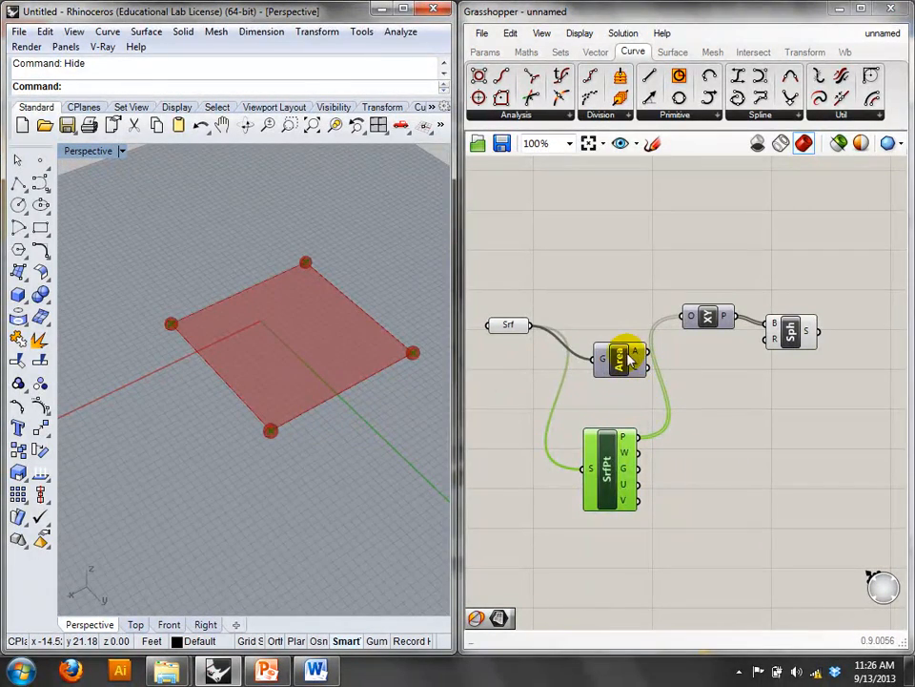
- Delete the Area, Surface Points, XY Plane and Sphere components, keeping only the Surface parameter
drag(623, 353, 597, 358)
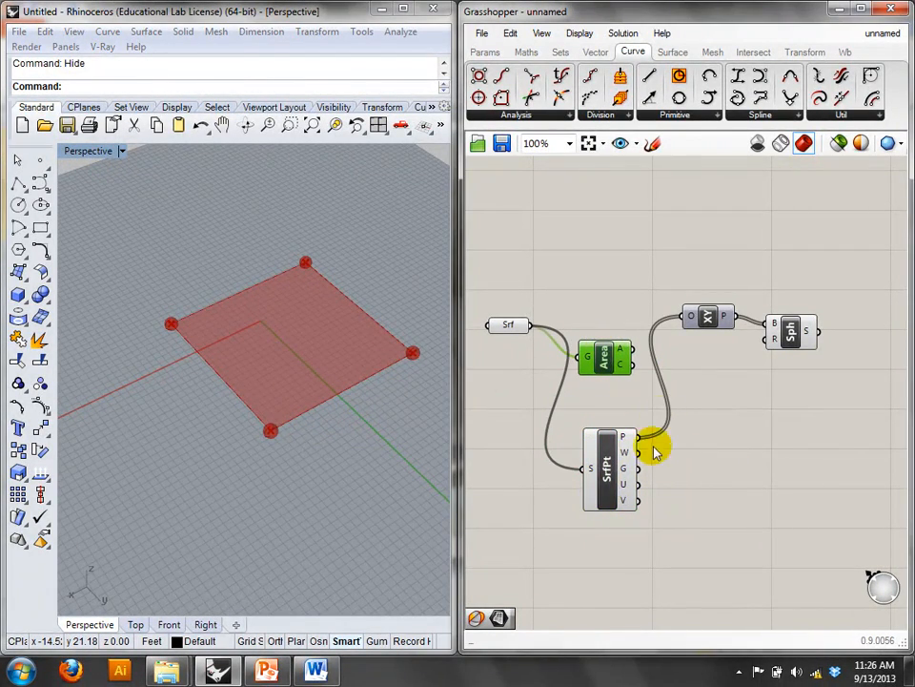
drag(826, 568, 603, 293)
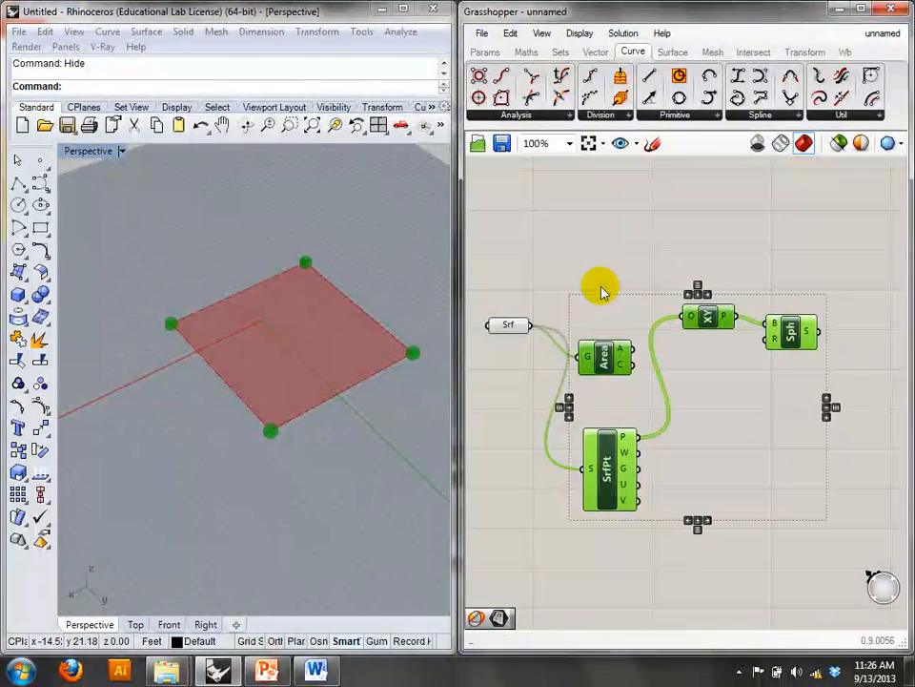
key(Delete)
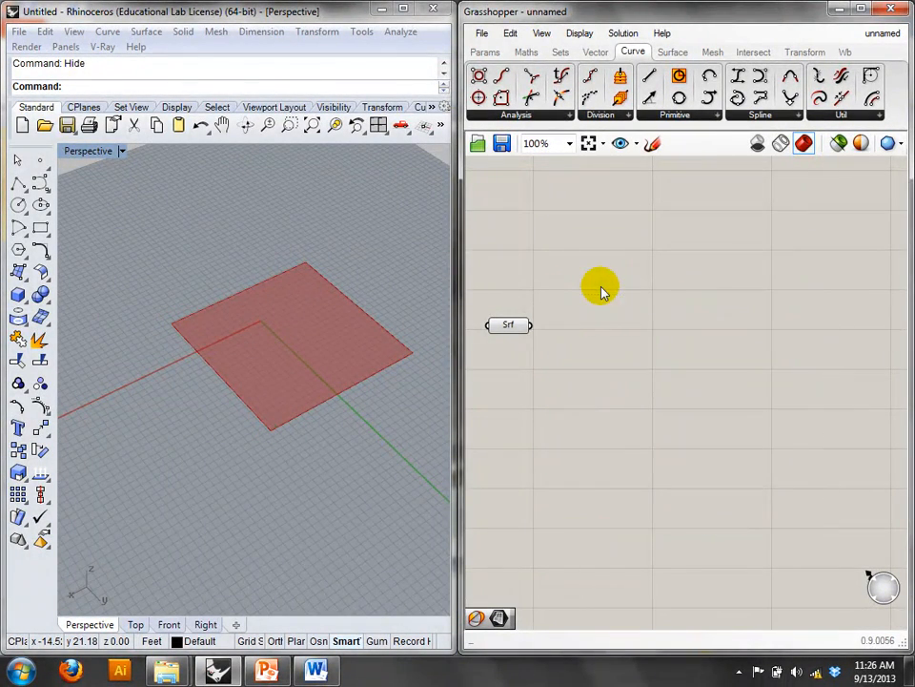
- Add an Isotrim component and place it to the right of the Surface parameter, leaving a gap between them
double_click(644, 354)
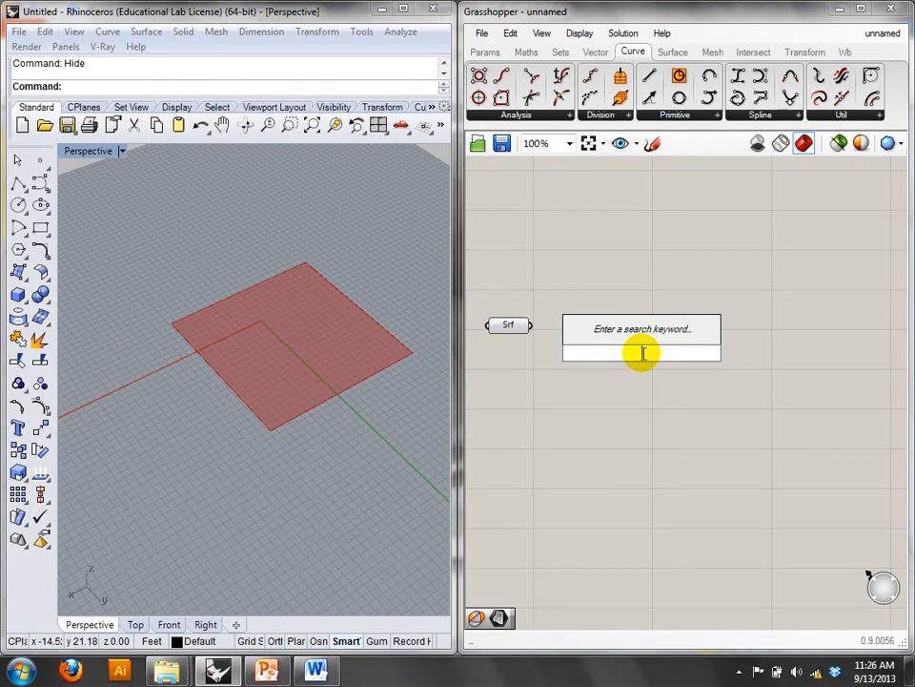
text(iso)
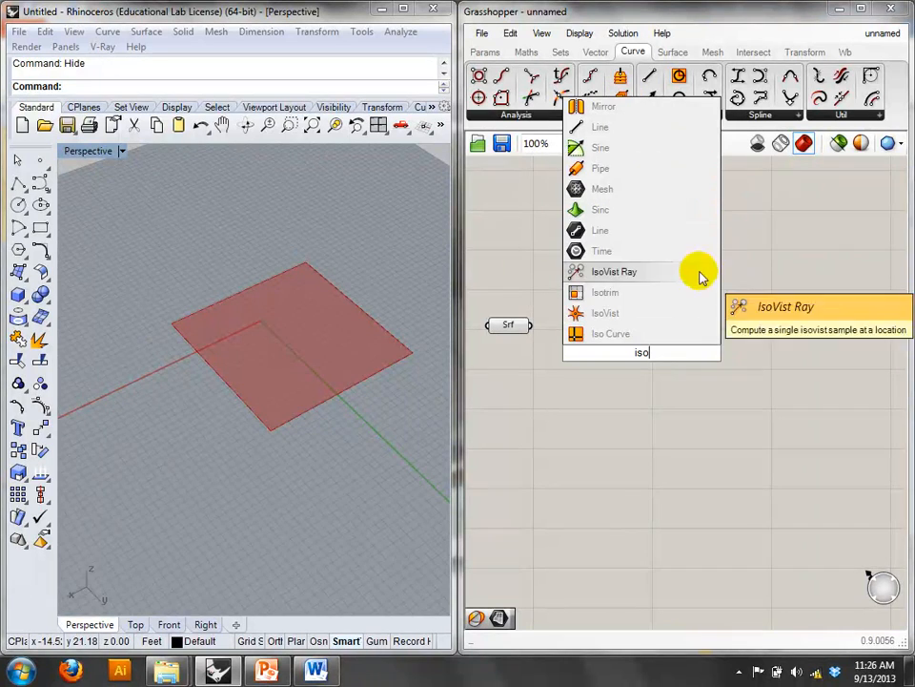
click(641, 298)
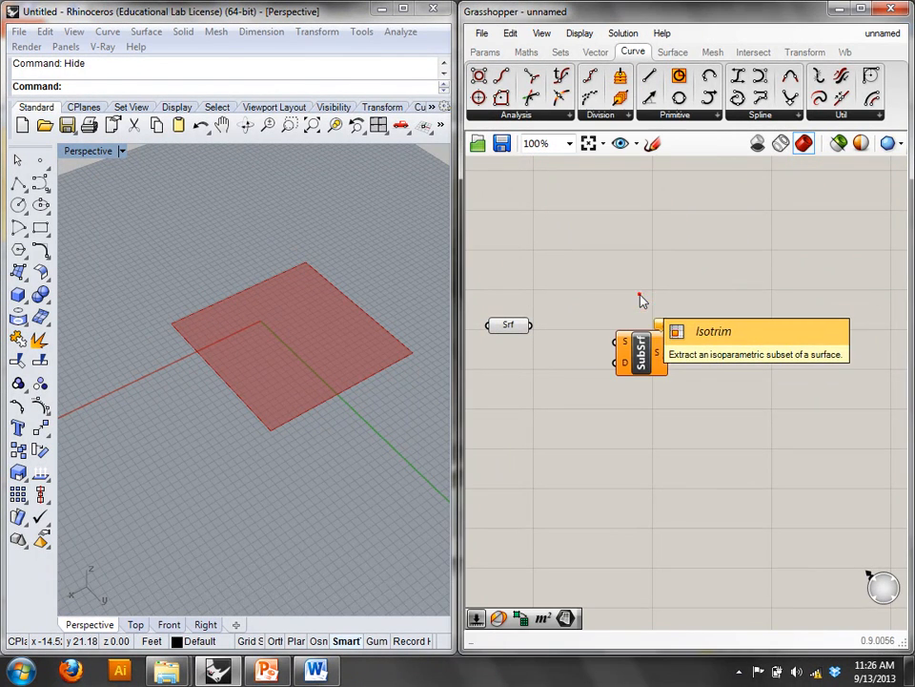
drag(642, 349, 717, 363)
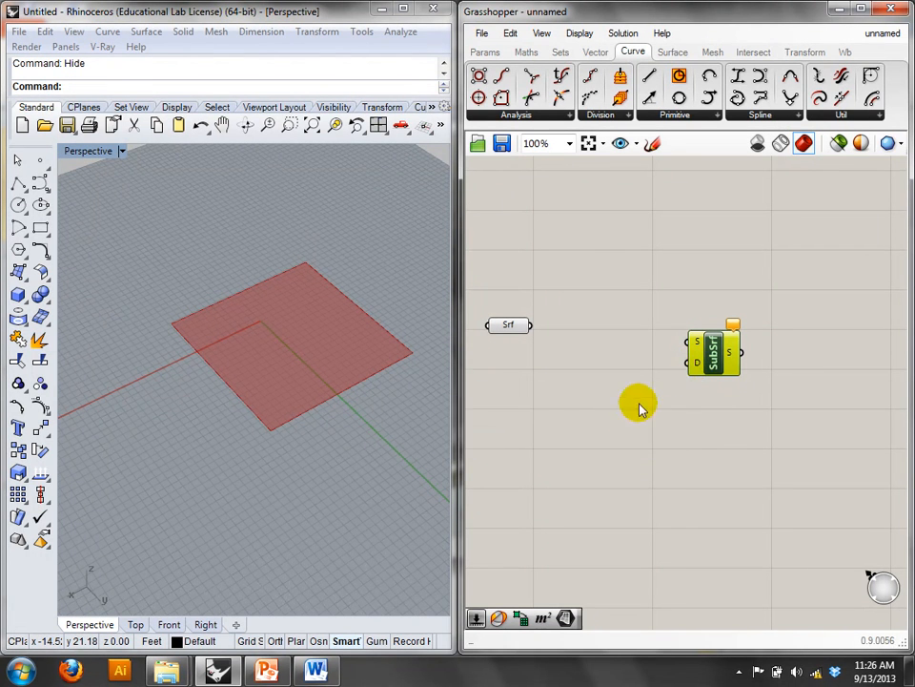
- Try a Deconstruct Domain² component with U and V outputs between the Surface parameter and Isotrim, and delete it
double_click(625, 414)
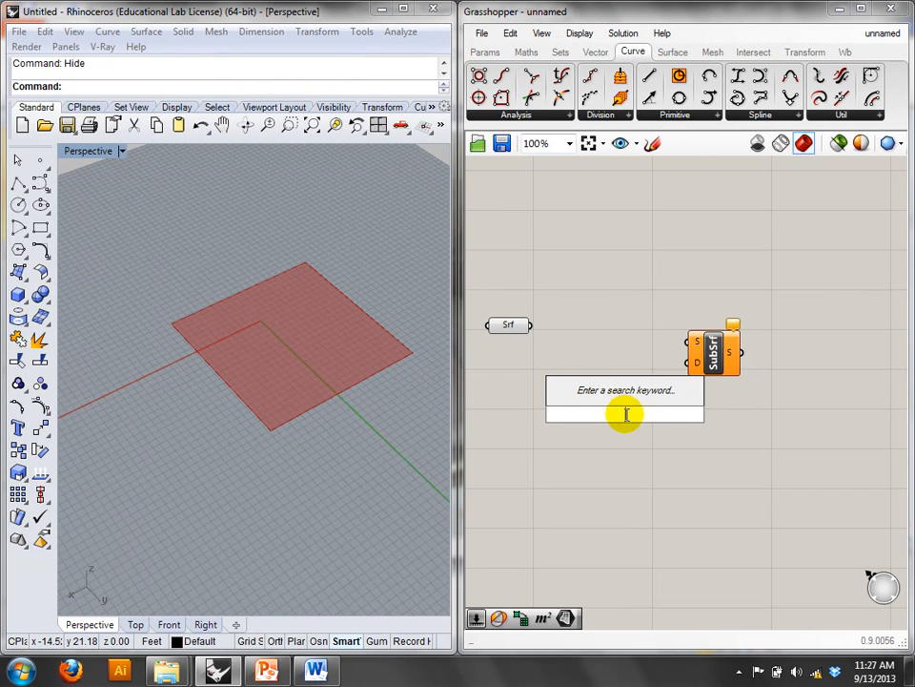
text(dom)
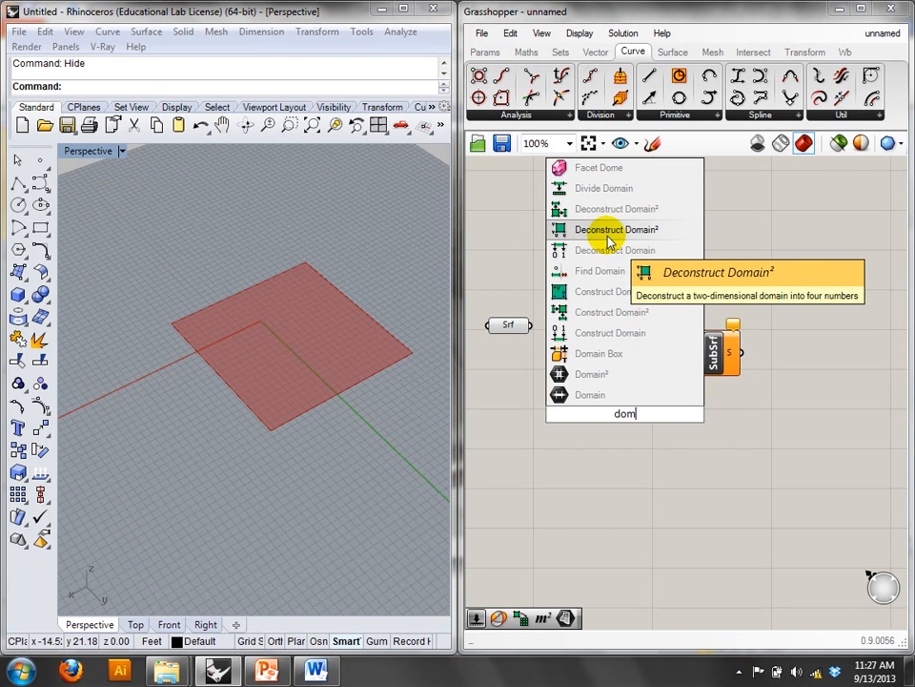
click(607, 218)
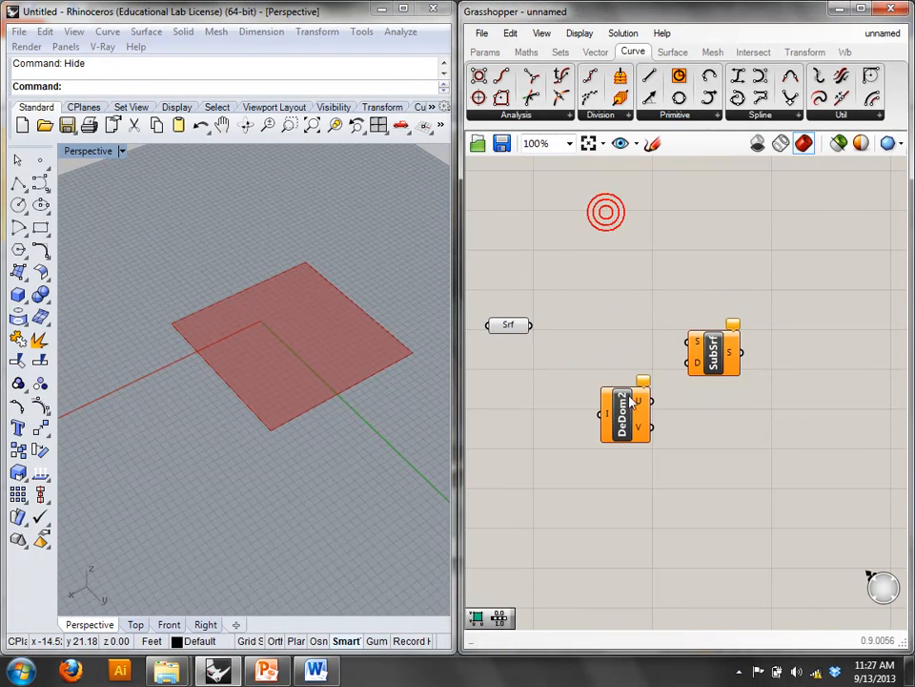
drag(623, 405, 610, 401)
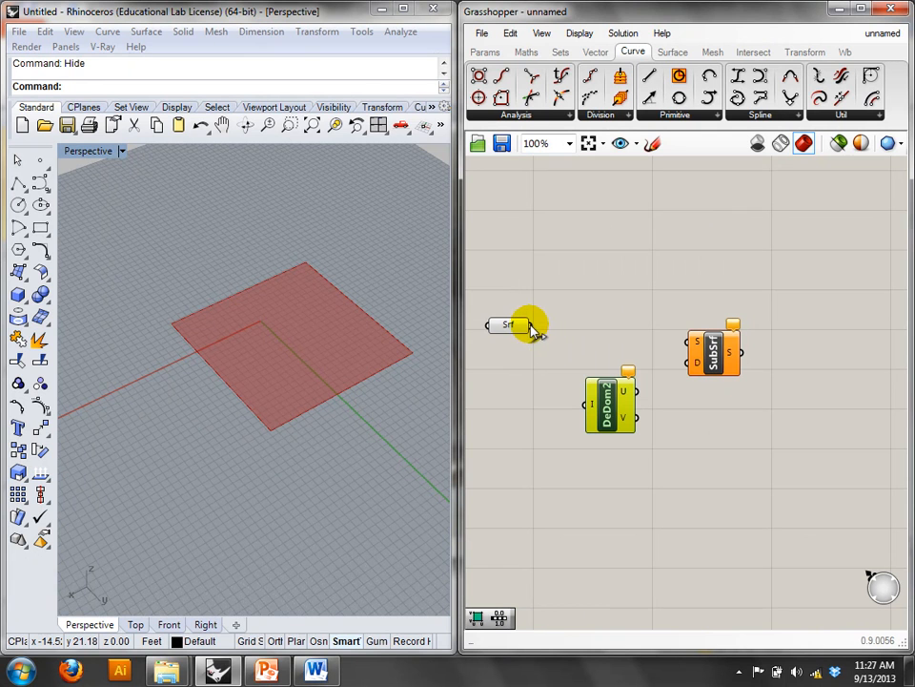
key(super)
click(615, 406)
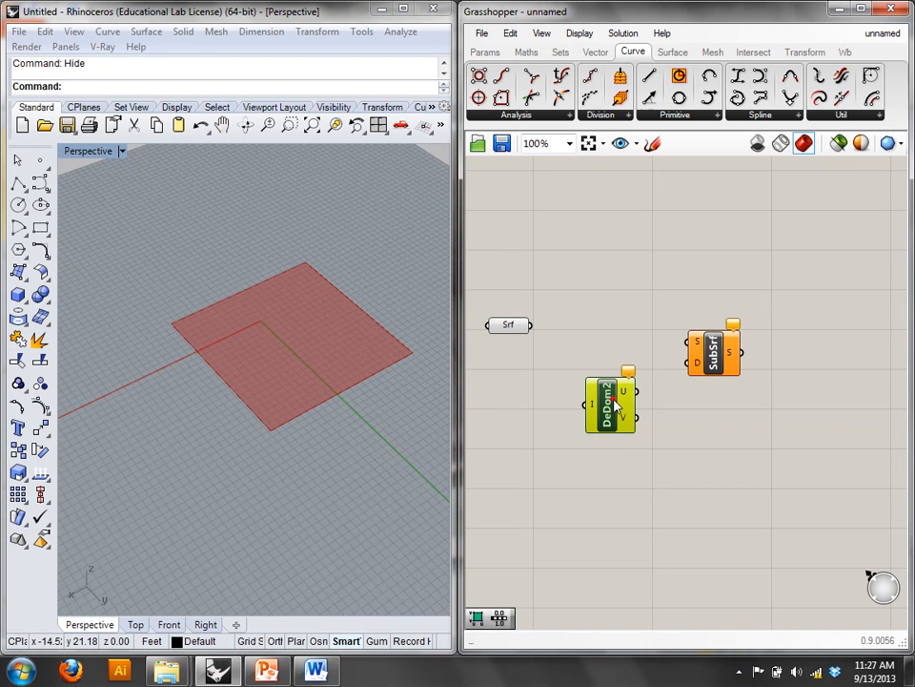
key(Delete)
- Try a Construct Domain² component with U and V inputs beside the Isotrim component, and delete it
double_click(614, 401)
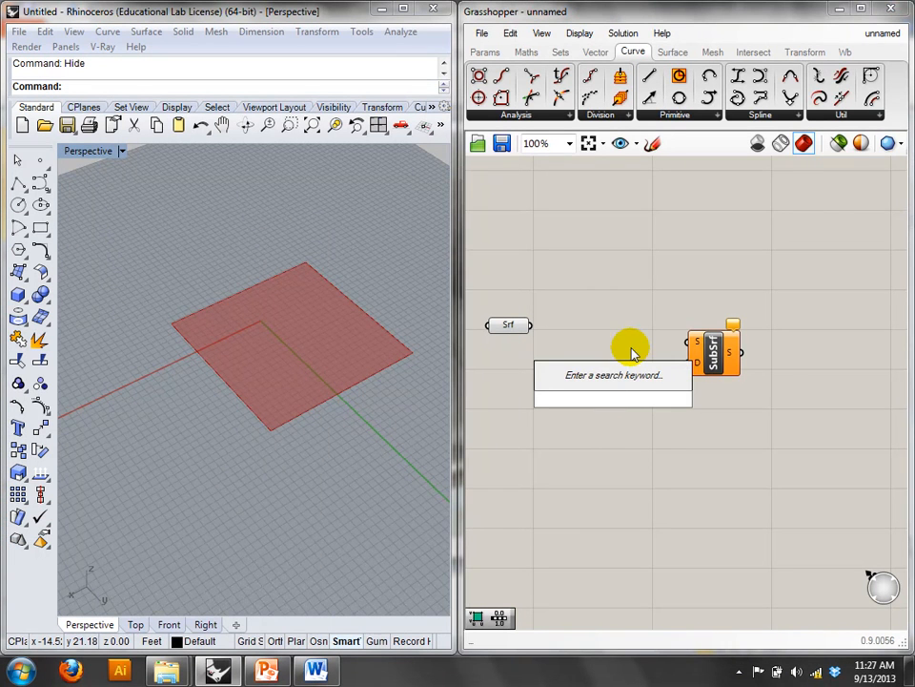
text(dom)
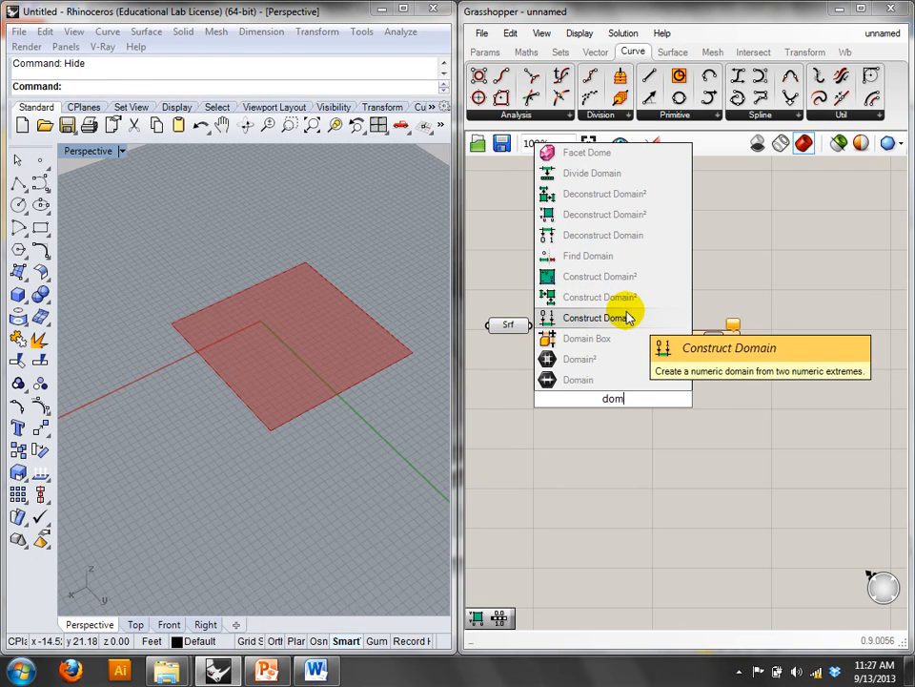
click(622, 296)
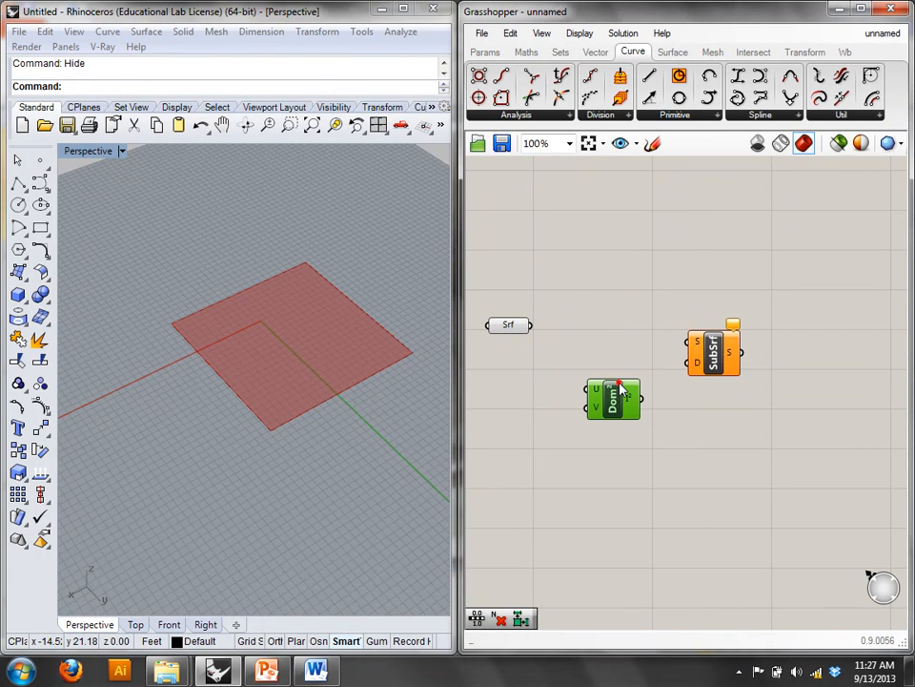
click(621, 389)
click(621, 389)
key(Delete)
- Place another Construct Domain² component lower on the canvas, and delete it
click(523, 54)
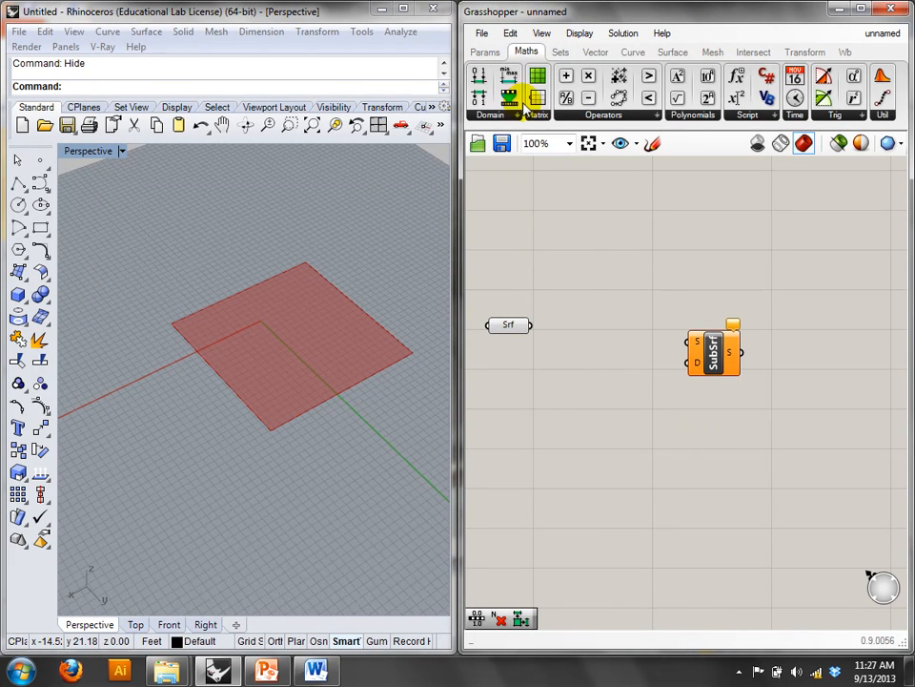
click(490, 114)
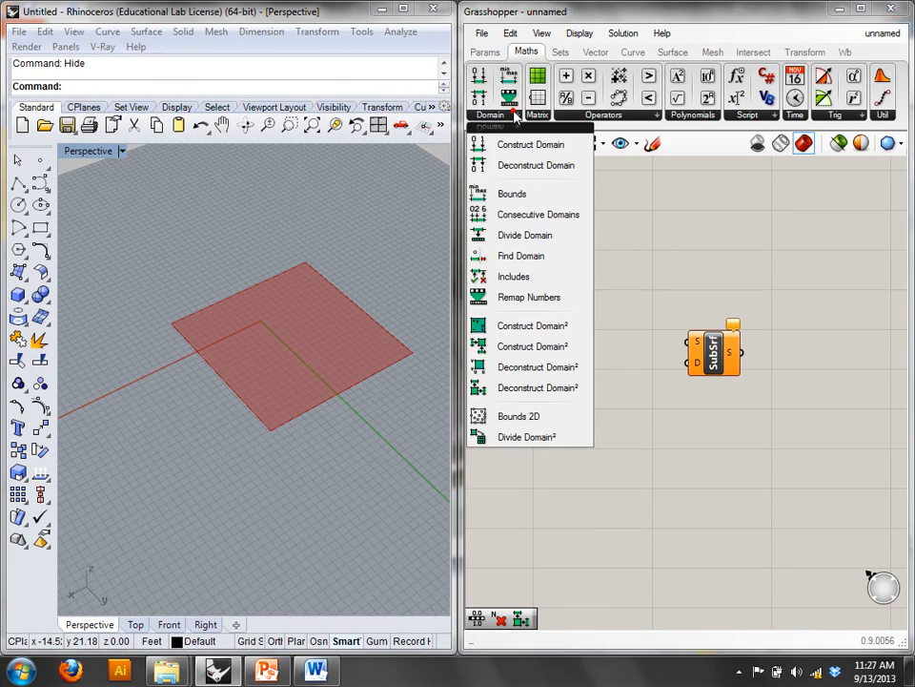
click(565, 358)
click(615, 441)
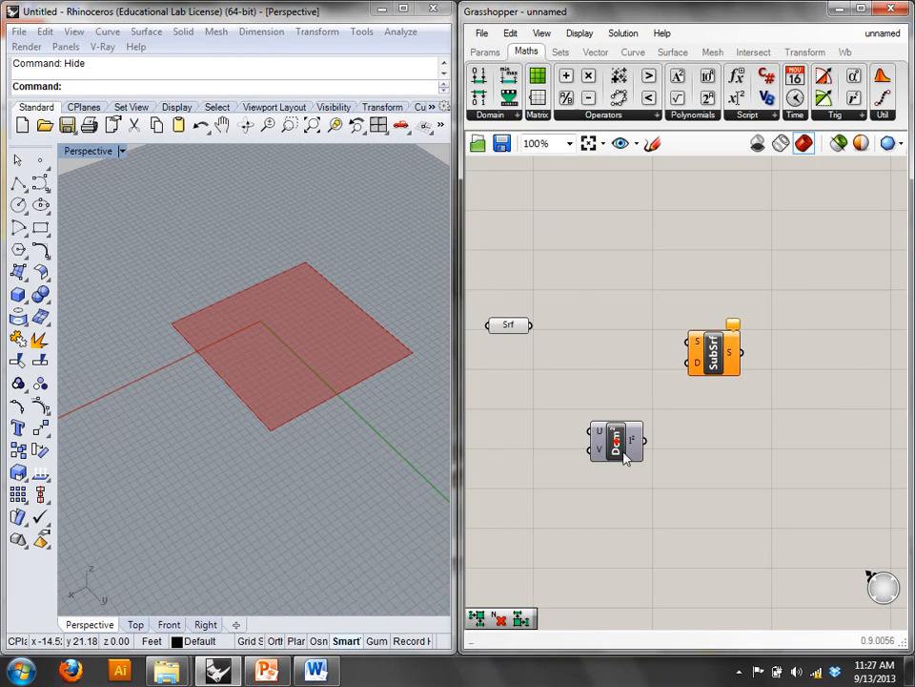
click(616, 441)
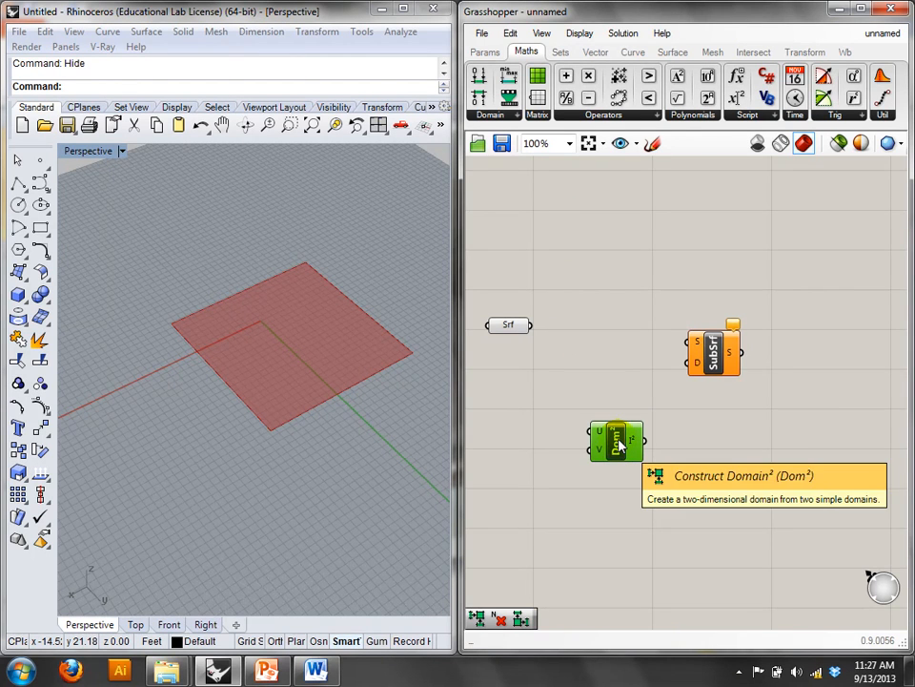
key(Delete)
- Add a Construct Domain² component with U and V inputs below the gap between the Surface parameter and Isotrim
double_click(618, 443)
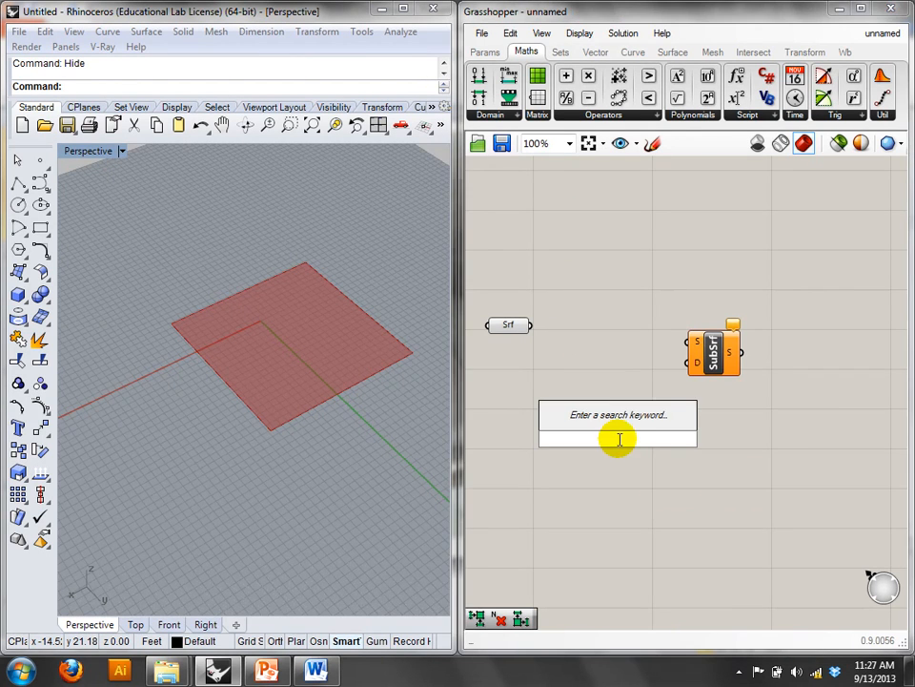
text(domain2)
key(BackSpace)
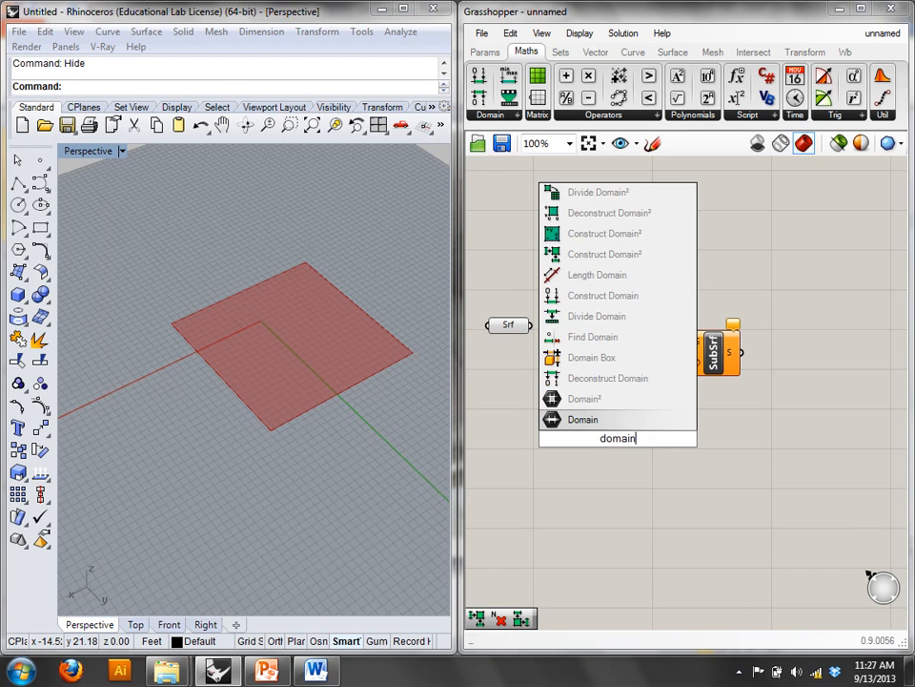
key(Up)
key(Up)
key(Up)
key(Up)
key(Up)
key(Up)
key(Up)
key(Up)
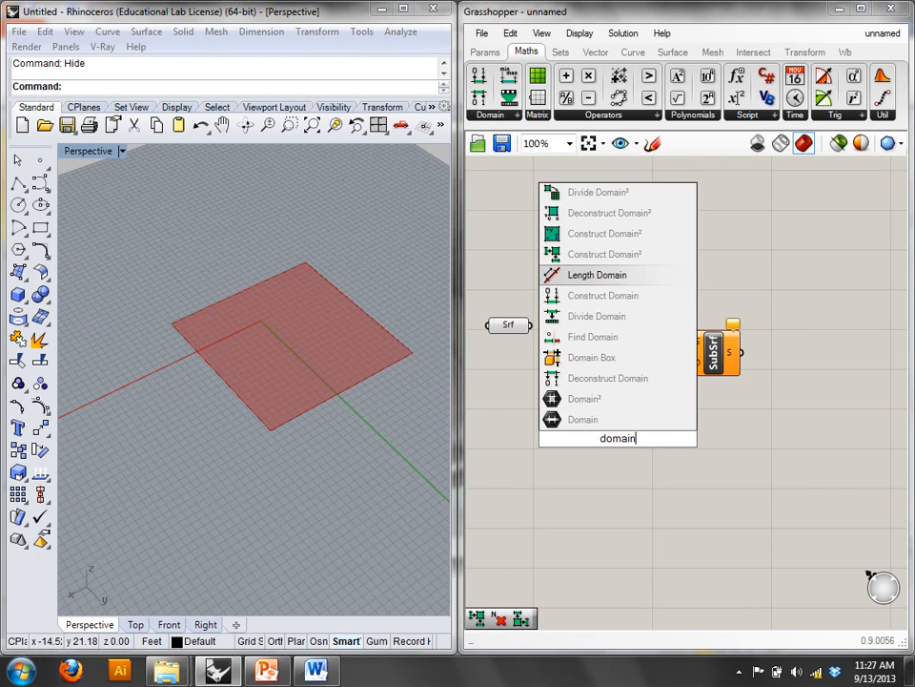
key(Return)
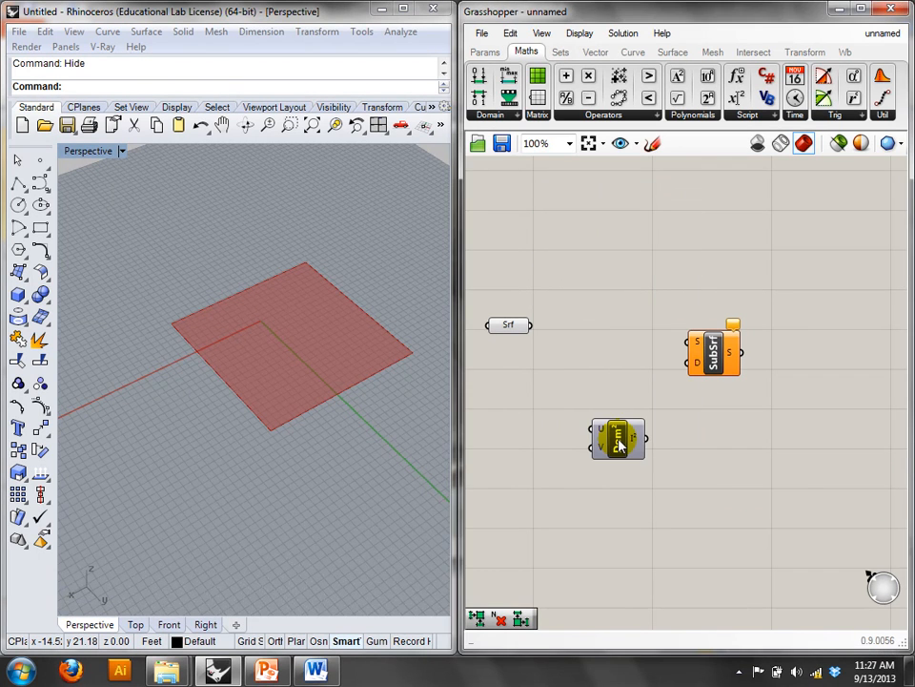
- Add a Divide Domain² component between the Surface parameter and Isotrim
double_click(630, 572)
text(domain)
key(Up)
key(Up)
key(Up)
key(Up)
key(Up)
key(Up)
key(Up)
key(Up)
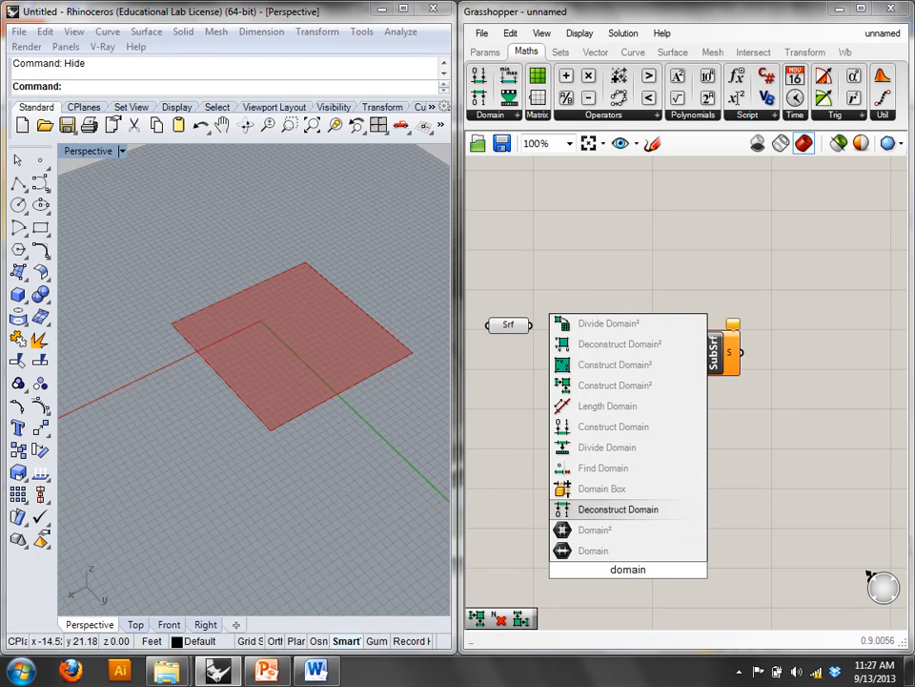
key(Up)
key(Up)
key(Up)
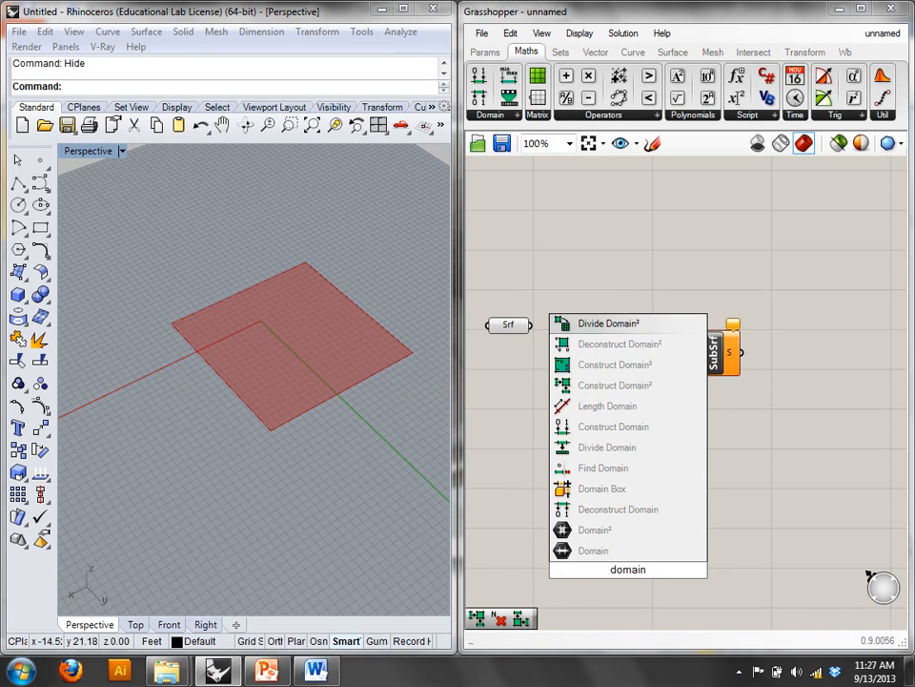
key(Return)
drag(629, 571, 599, 356)
- Delete the Construct Domain² component and feed the Surface parameter into the I input of Divide Domain²
click(615, 437)
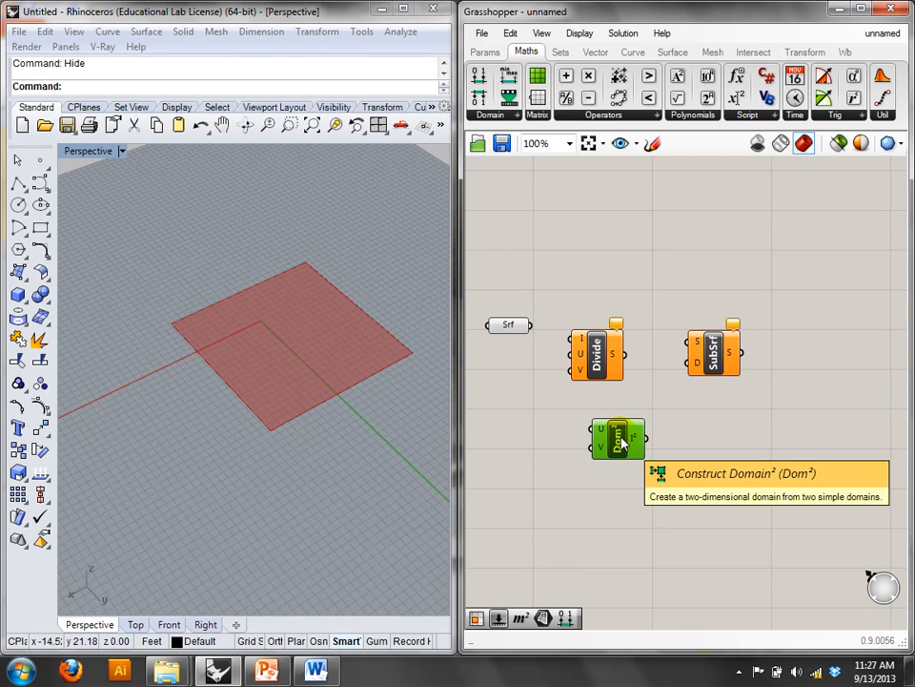
key(Delete)
drag(592, 369, 615, 429)
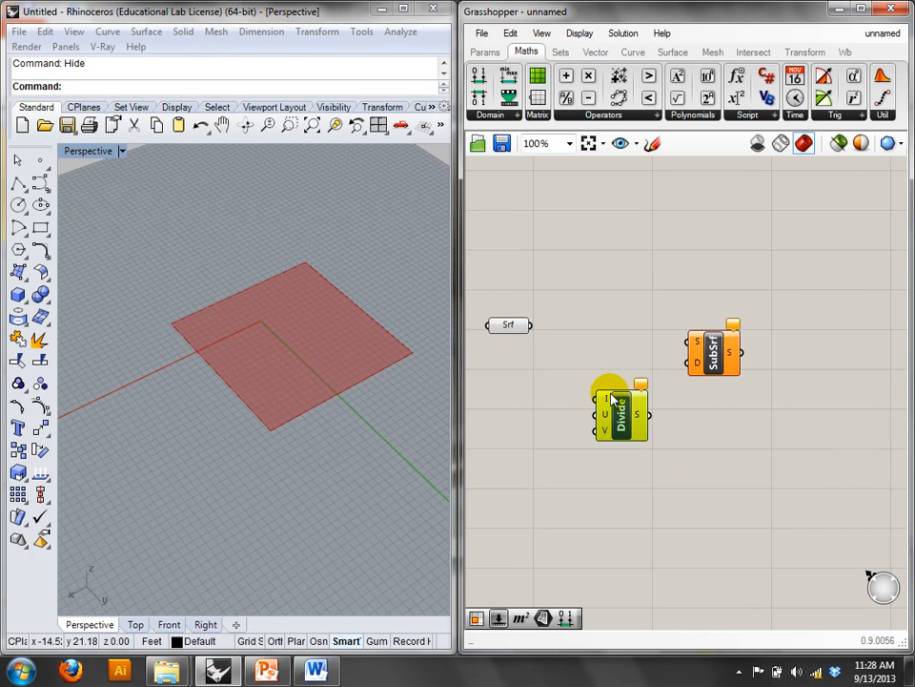
drag(529, 324, 596, 398)
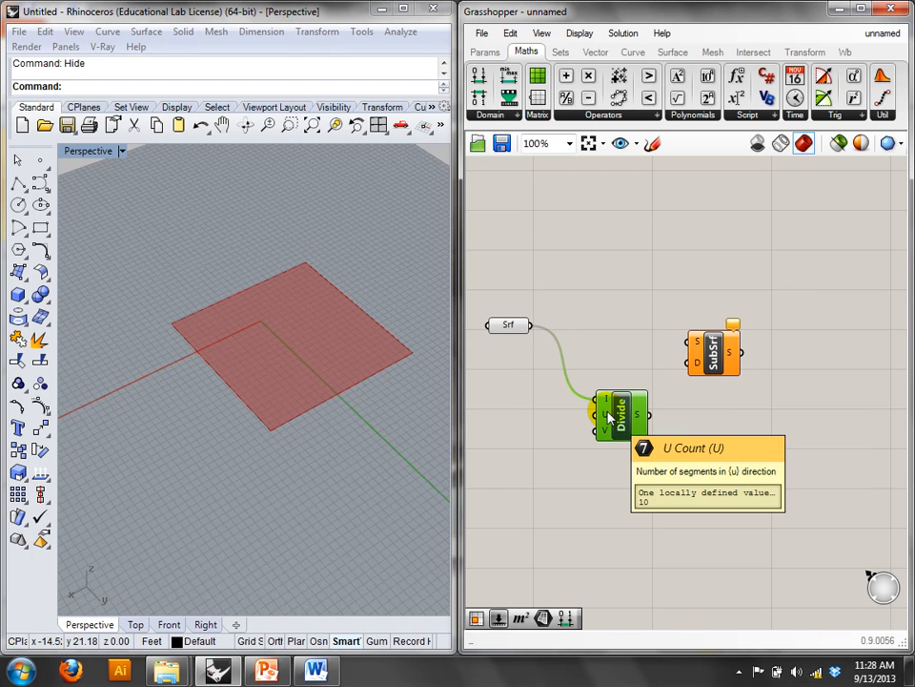
- Add a Number Slider beside the U and V inputs of Divide Domain²
mouse_move(610, 434)
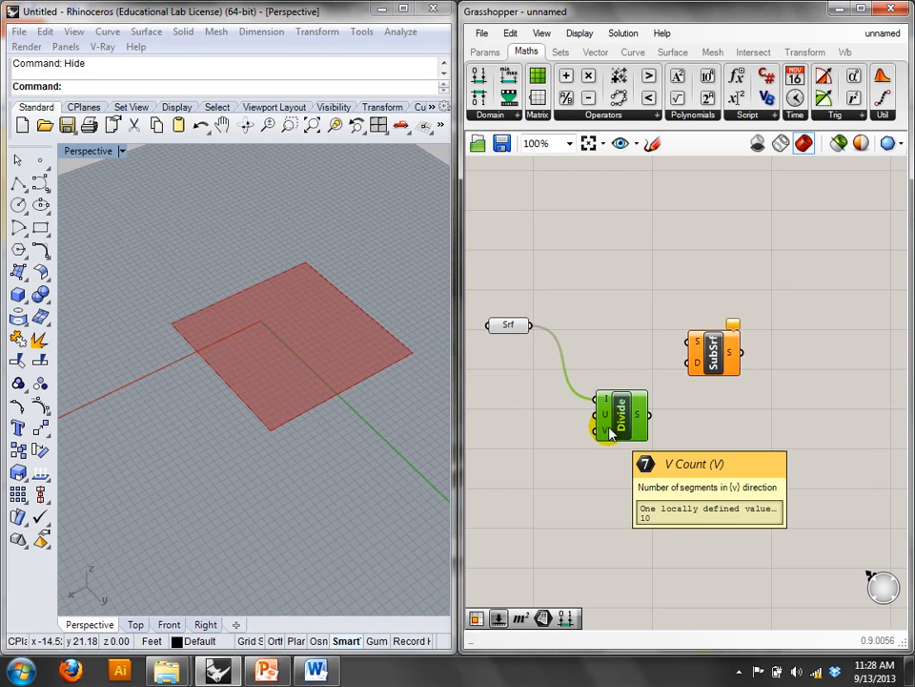
double_click(551, 433)
text(num)
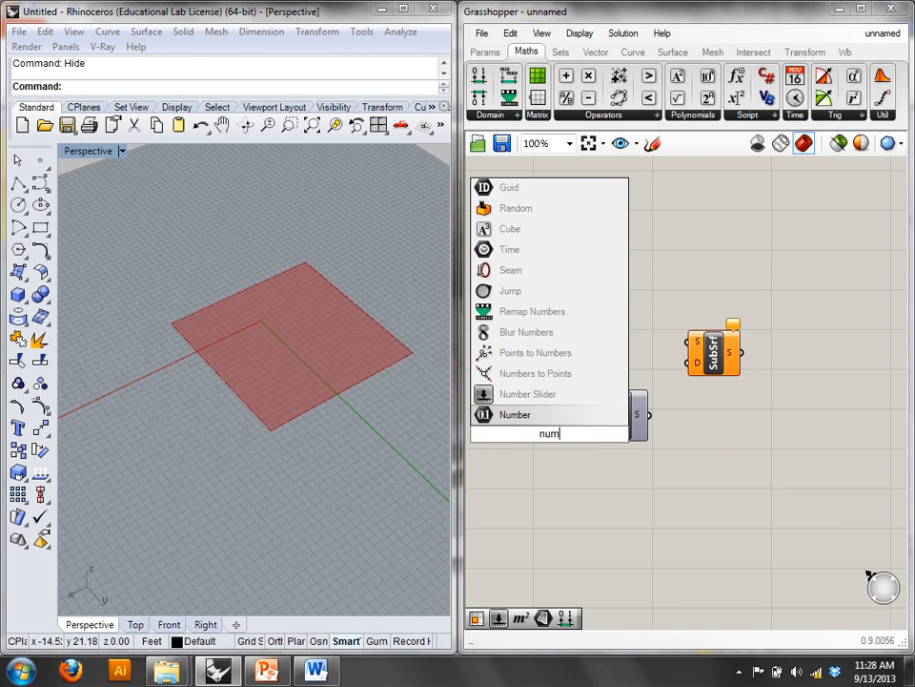
click(556, 396)
drag(572, 440, 527, 454)
- Configure the number slider for integer values with a minimum of 1 and a maximum of 20
right_click(527, 452)
click(568, 527)
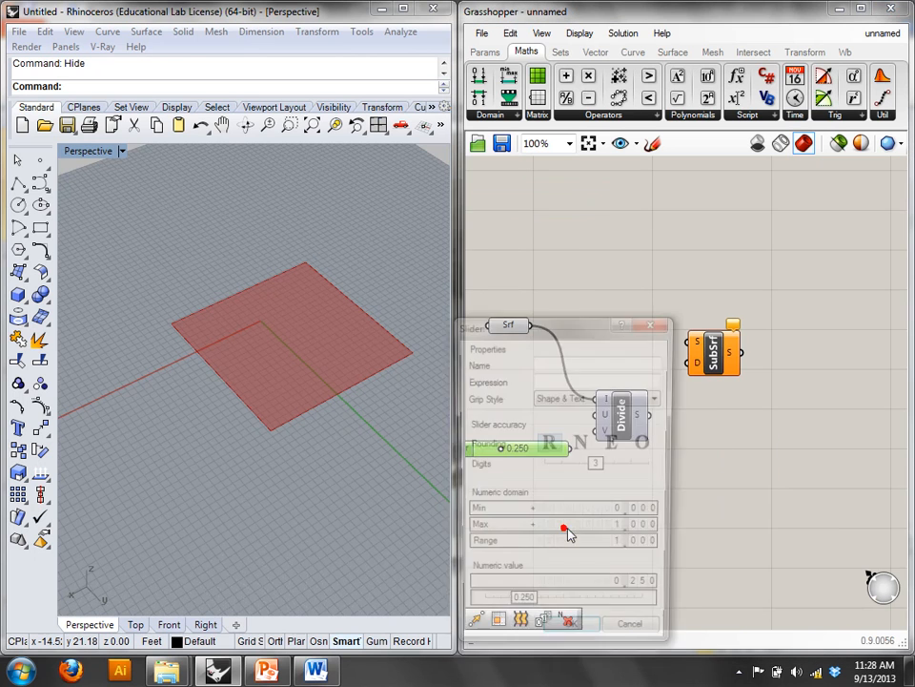
click(584, 443)
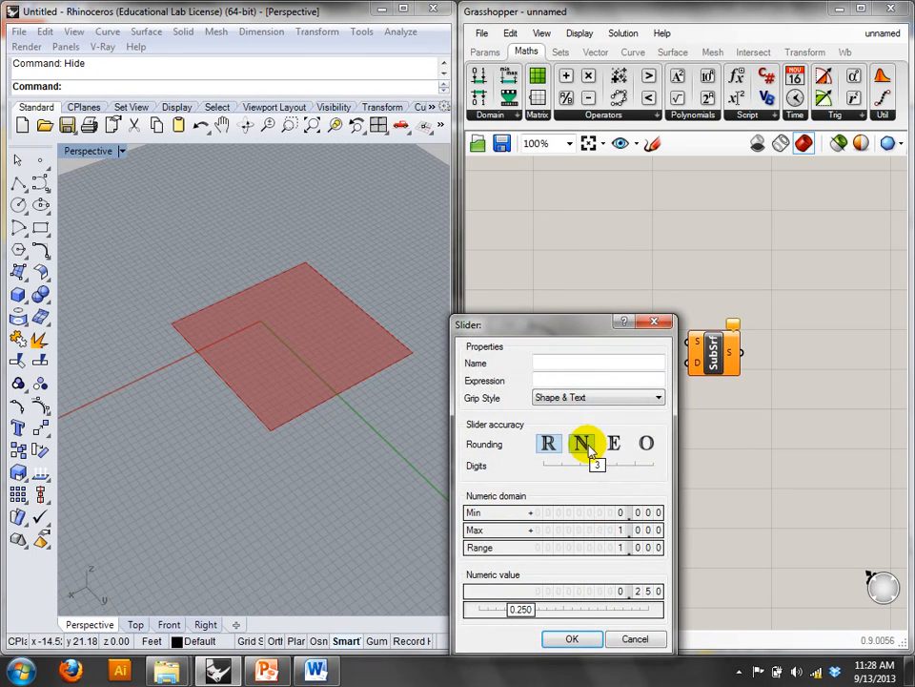
double_click(608, 529)
text(20)
click(639, 530)
double_click(643, 513)
text(1)
click(640, 511)
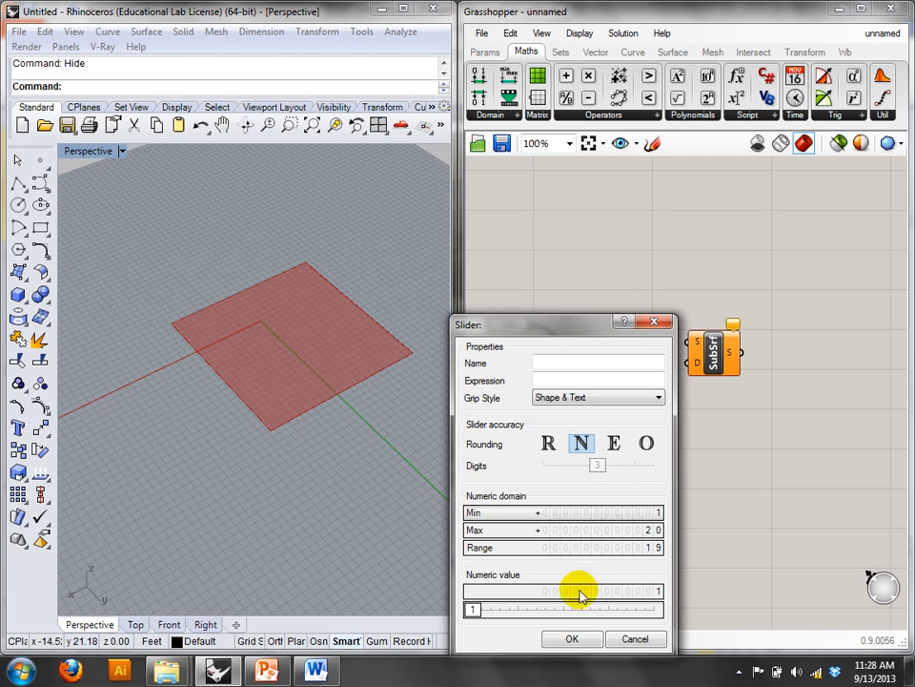
click(575, 639)
- Wire the slider to the U input of Divide Domain² and a duplicate of it to the V input
mouse_move(608, 441)
mouse_down()
mouse_move(613, 433)
mouse_move(579, 450)
mouse_move(534, 435)
mouse_move(540, 472)
mouse_move(595, 468)
mouse_move(602, 430)
mouse_up()
key(ctrl+c)
key(ctrl+v)
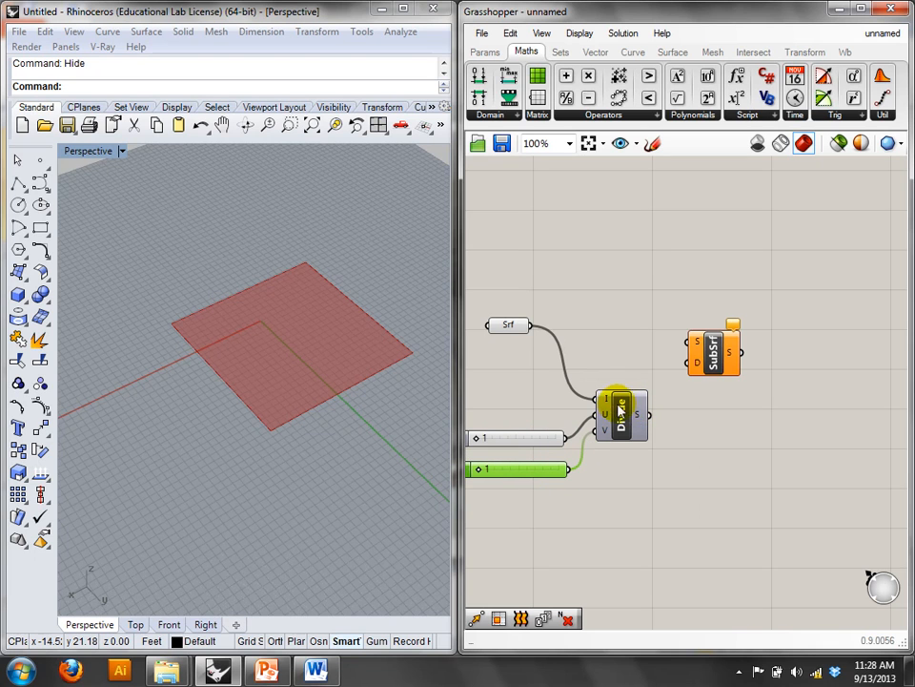
- Set both the U and V count sliders to 9 and inspect the resulting domain segments
mouse_move(639, 414)
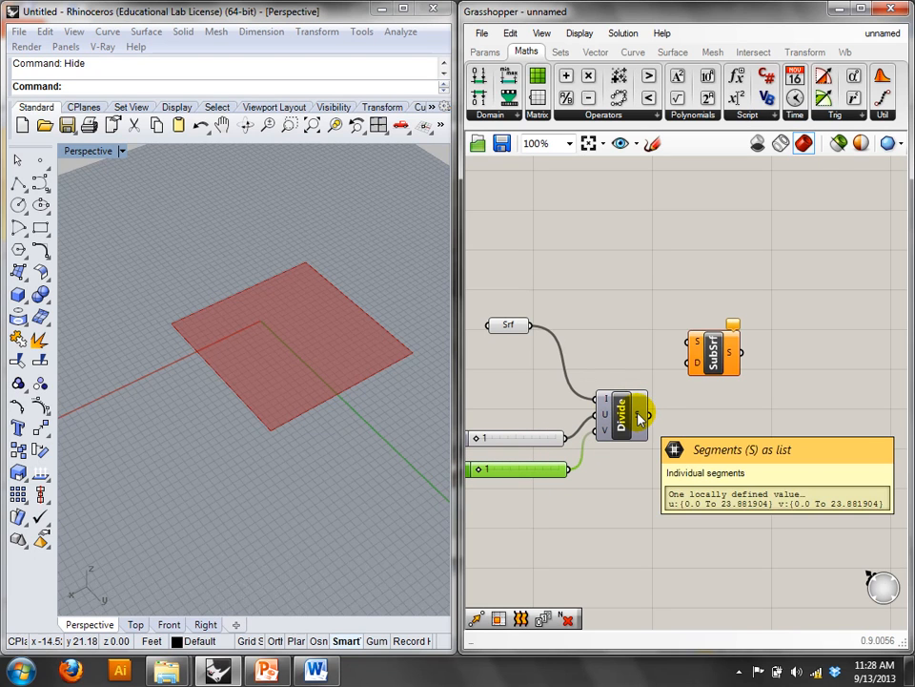
drag(477, 439, 514, 471)
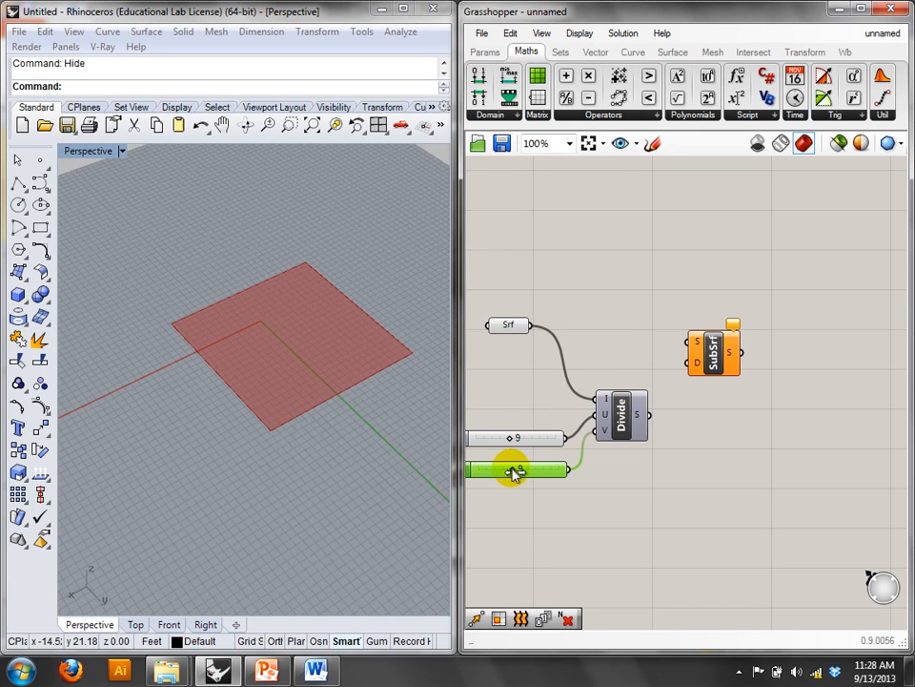
mouse_move(639, 420)
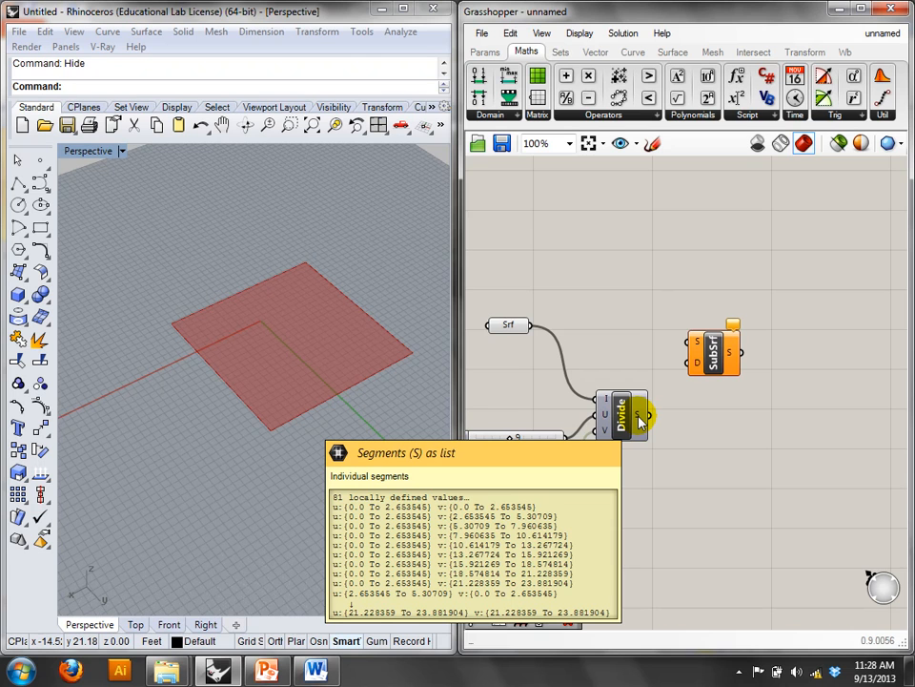
- Connect the Divide Domain² segments to Isotrim's D input and the Surface parameter to its S input
drag(639, 419, 690, 364)
drag(532, 326, 685, 343)
right_drag(306, 341, 210, 393)
scroll(350, 369, up, 4)
scroll(350, 369, up, 2)
right_drag(348, 362, 313, 357)
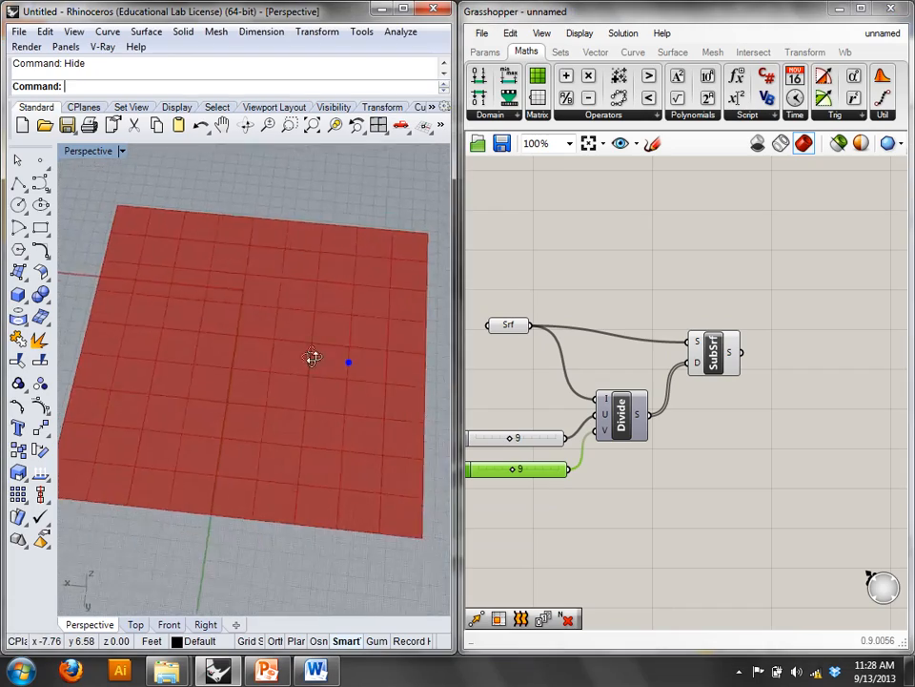
- Turn off the preview of the Surface parameter so only the Isotrim pieces are drawn
drag(521, 369, 506, 252)
right_click(519, 236)
click(536, 274)
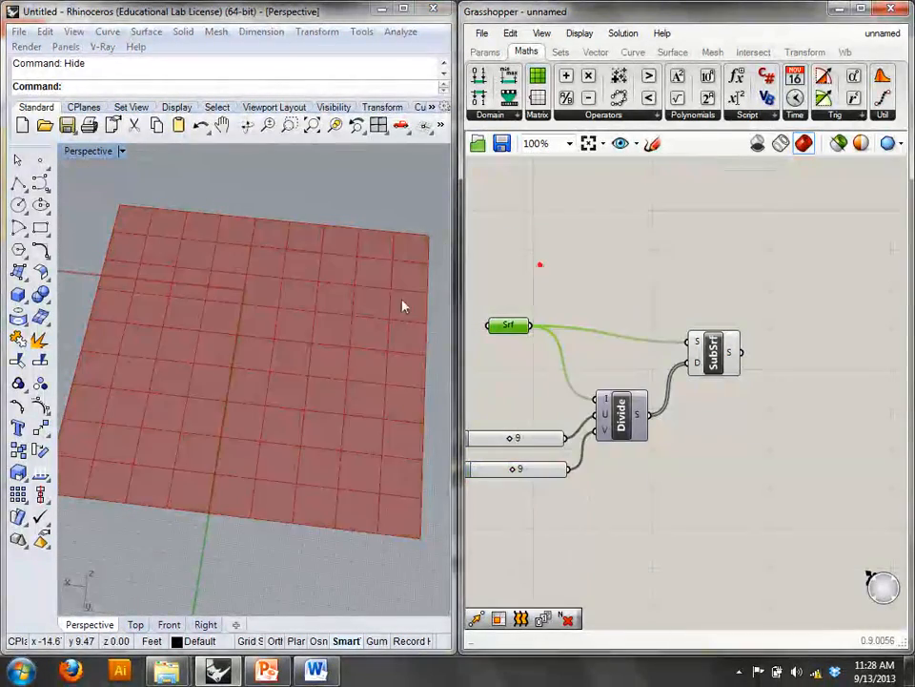
- Set the U Count slider to 15 and the V Count slider to 11
right_drag(313, 351, 276, 345)
right_drag(486, 438, 554, 441)
drag(576, 441, 586, 472)
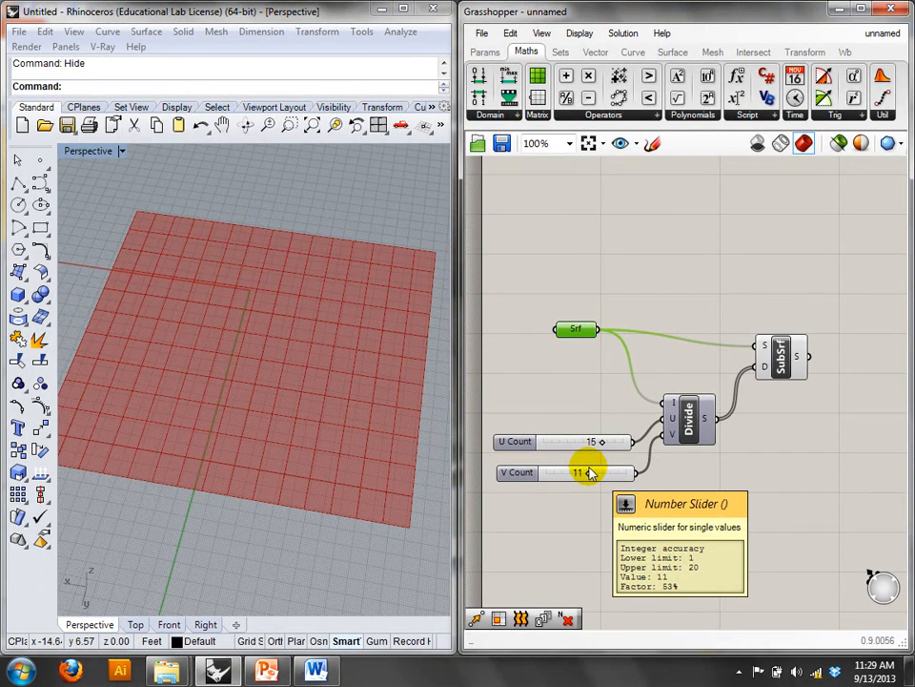
- Draw a wavy five-point control-point curve across the origin in Rhino's Front view
right_drag(317, 368, 331, 347)
scroll(327, 351, down, 5)
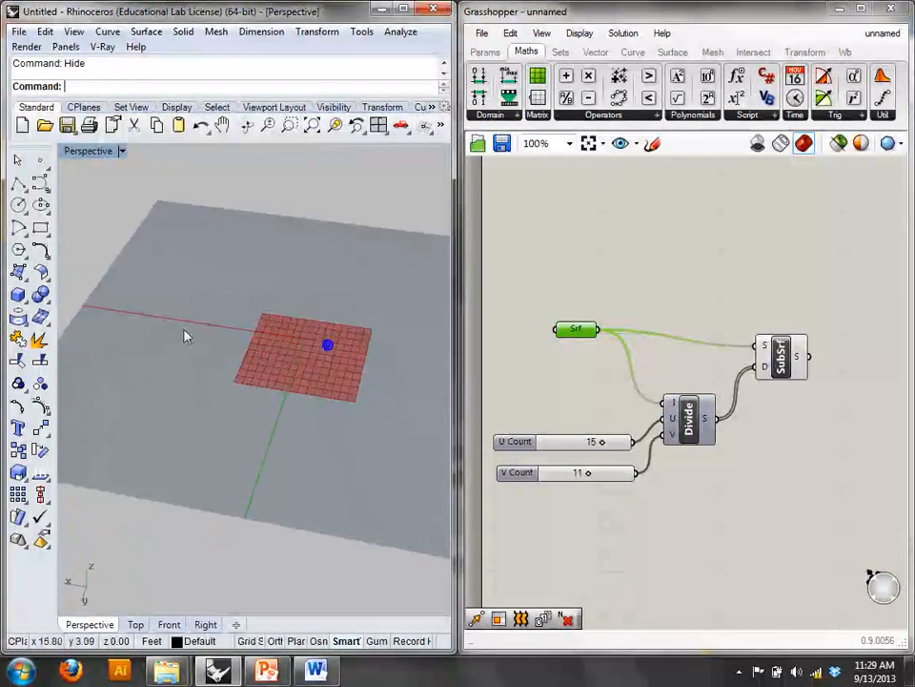
click(180, 228)
text(Front)
key(Return)
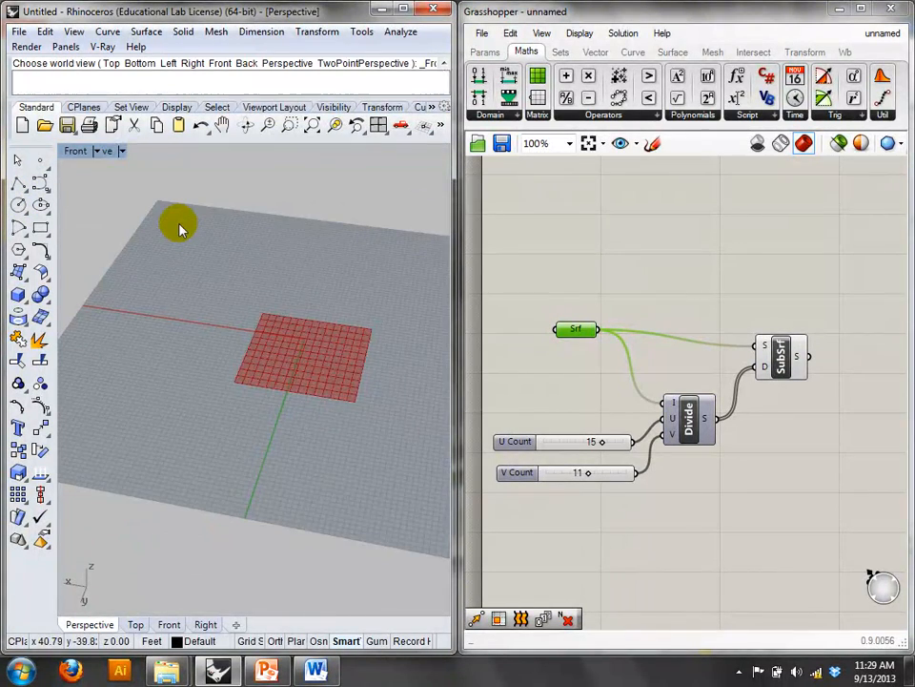
click(42, 180)
click(81, 345)
click(138, 245)
click(269, 274)
click(299, 408)
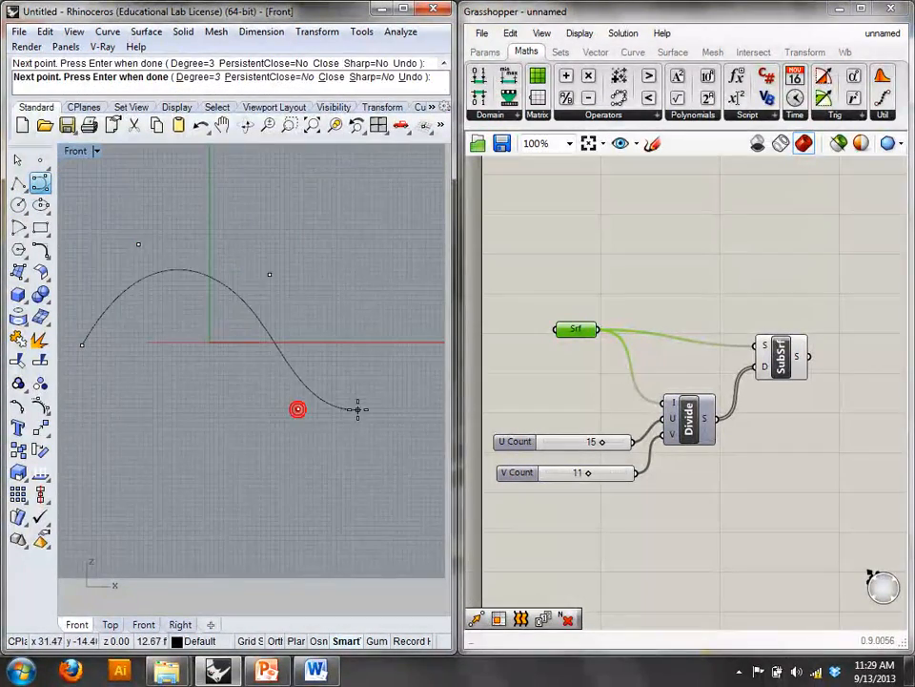
click(415, 344)
right_click(415, 345)
- Draw a second five-point control-point curve in the Front view, crossing the first one with a different wave
click(76, 150)
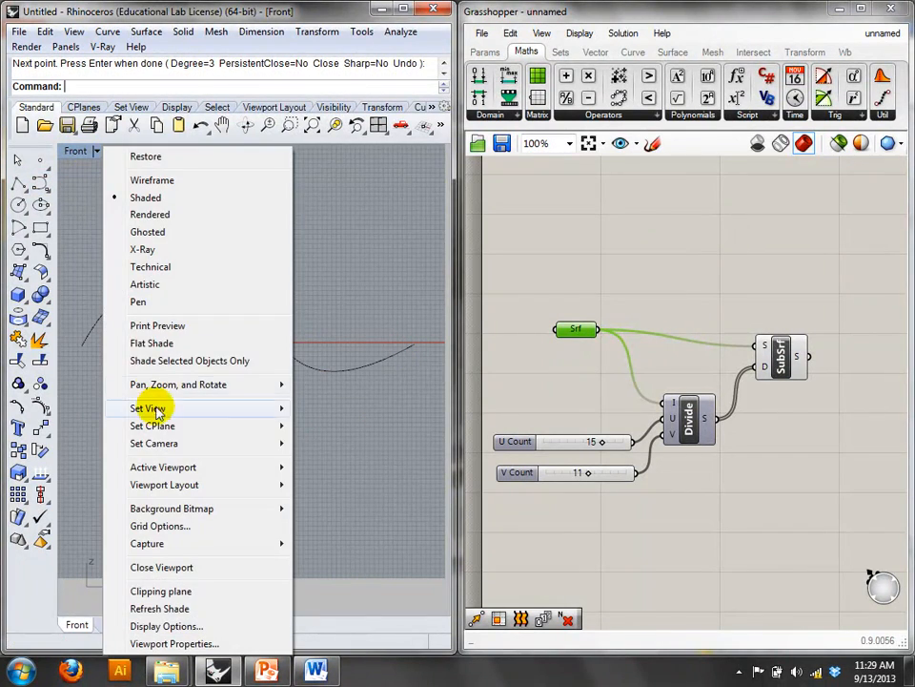
click(373, 235)
click(39, 184)
click(95, 263)
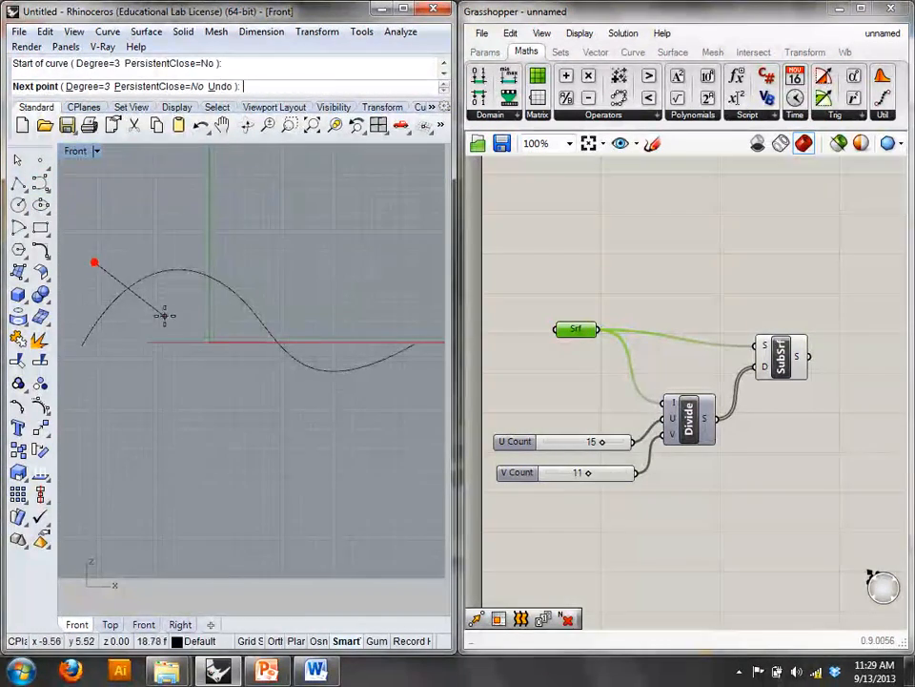
click(164, 316)
click(325, 275)
click(375, 315)
click(426, 391)
right_click(427, 391)
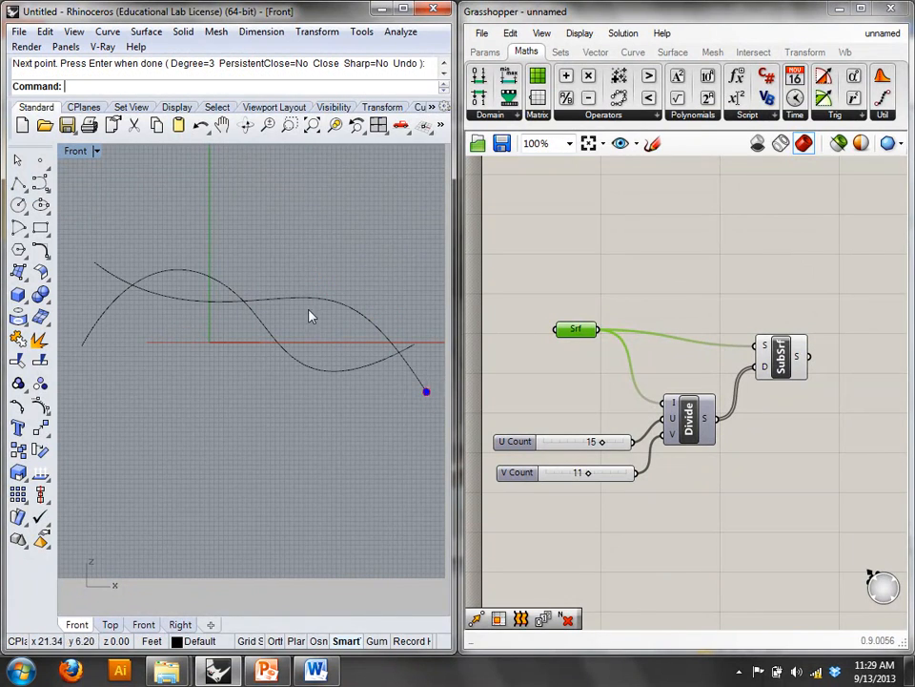
- Move one of the two curves well away from the other along the Y direction in the Top view
click(290, 300)
click(317, 323)
key(ctrl+F1)
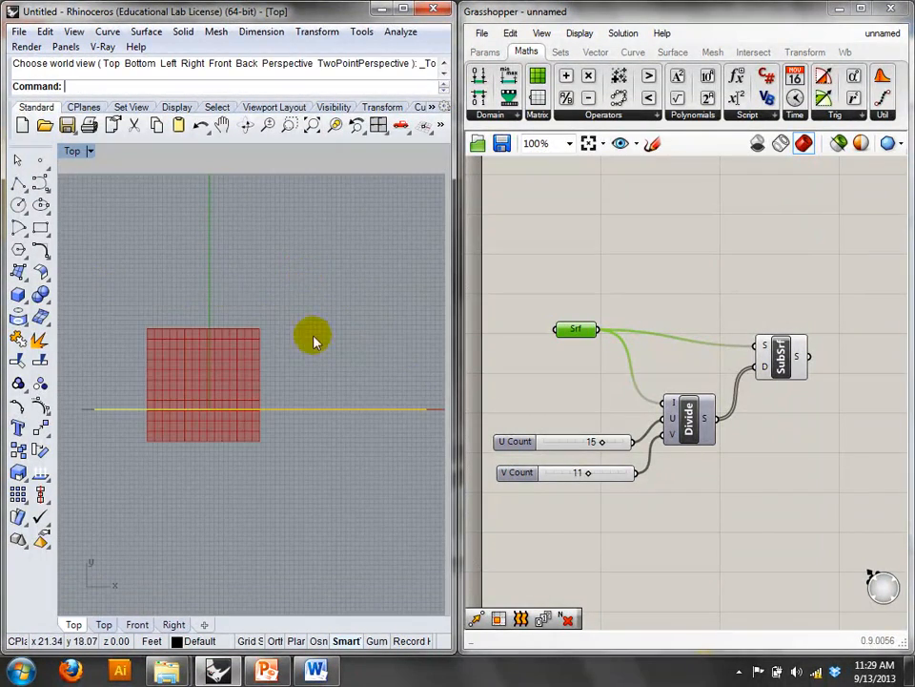
scroll(323, 354, down, 2)
drag(332, 395, 352, 174)
- Loft a surface between the two separated curves with the default options
drag(376, 477, 349, 158)
text(Loft)
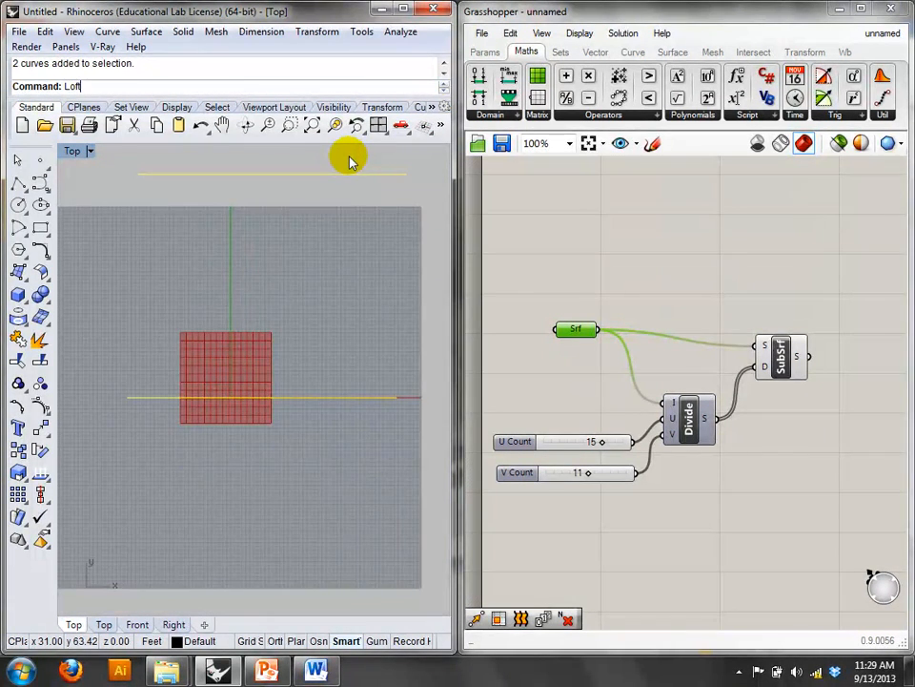
key(Return)
click(756, 461)
- Set the lofted surface as the single referenced surface of the Surface parameter
click(332, 292)
right_click(574, 331)
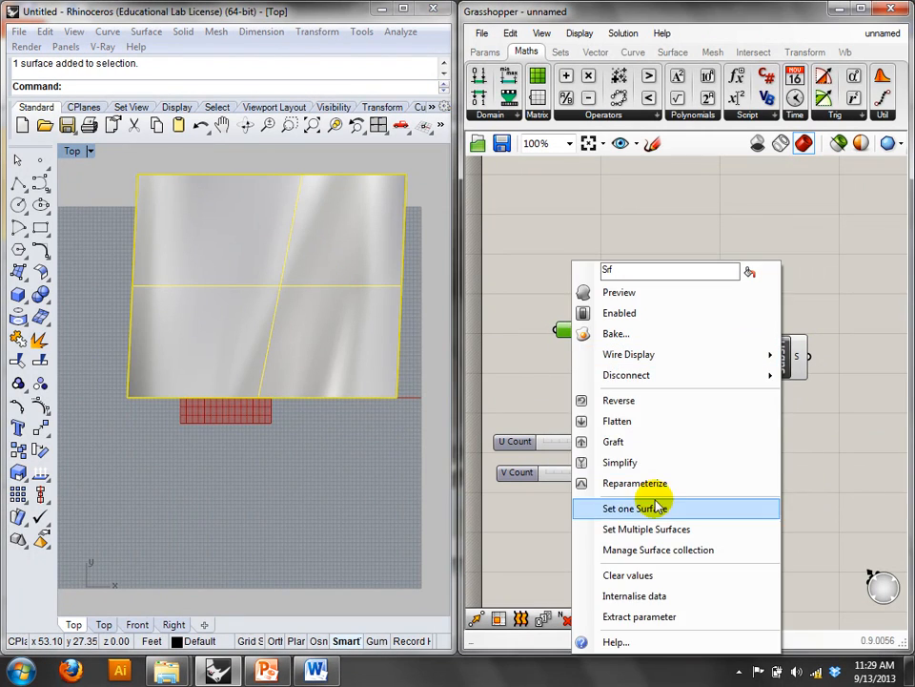
click(656, 508)
- Switch the viewport to Perspective and hide the original lofted surface
click(74, 152)
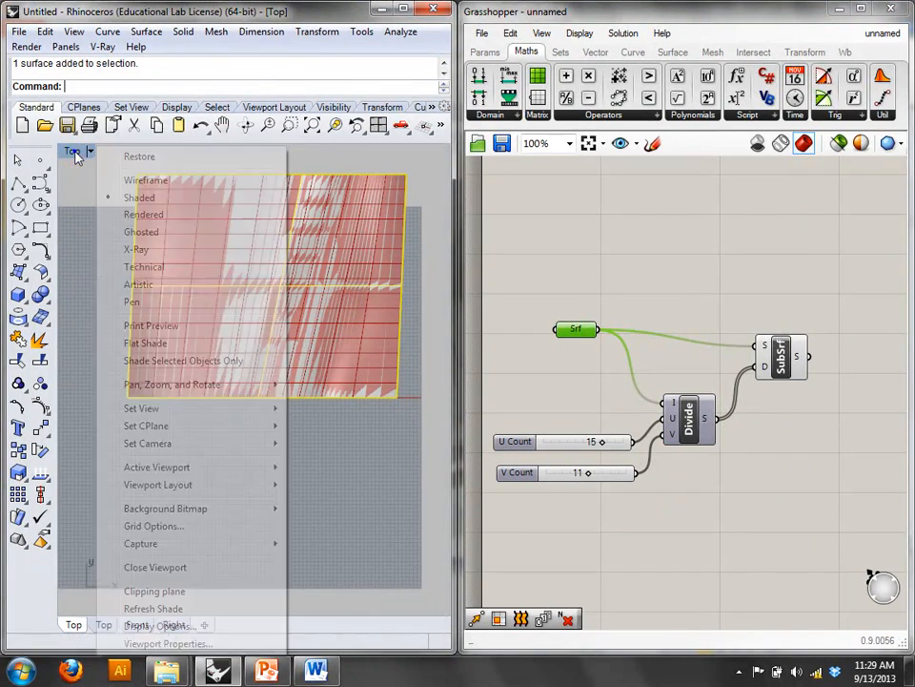
mouse_move(153, 407)
click(376, 542)
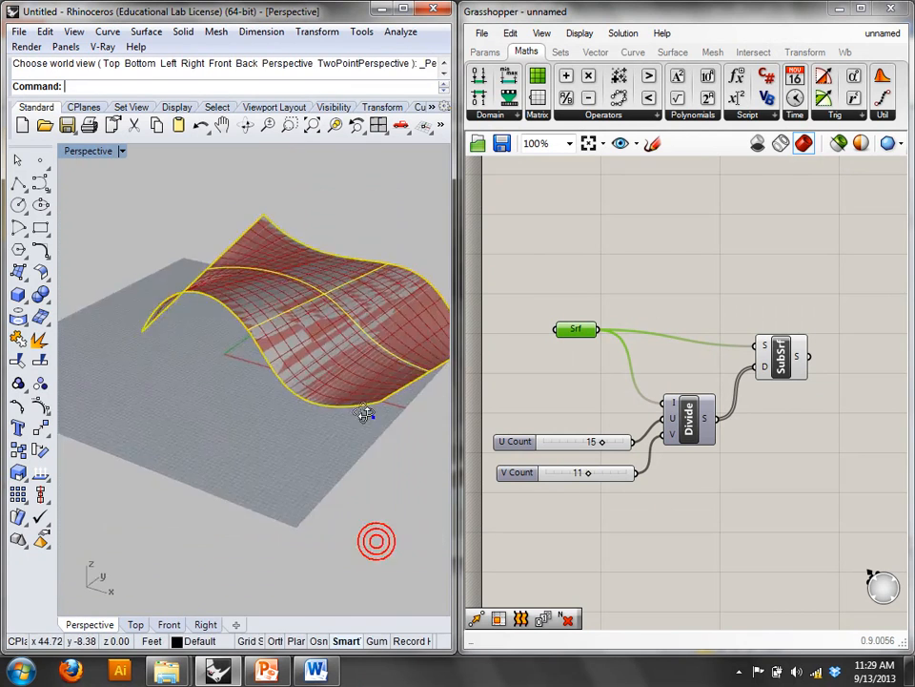
click(362, 312)
text(Hide)
key(Return)
right_drag(362, 312, 90, 251)
- Try the V Count slider at 19, and settle on a U Count of 4 and a V Count of 12
click(586, 474)
drag(587, 474, 622, 477)
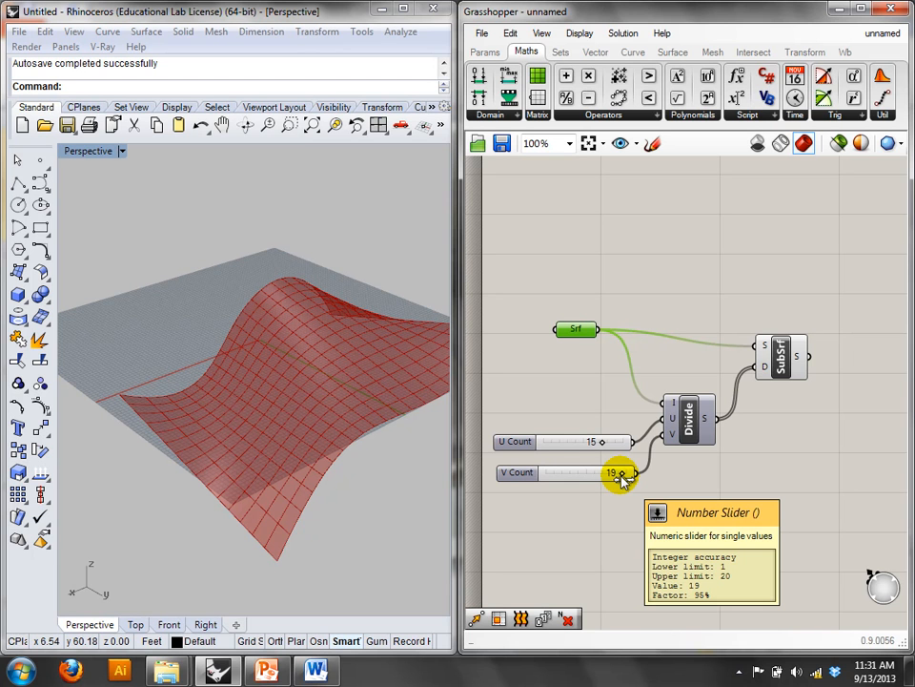
right_drag(396, 368, 254, 452)
drag(602, 442, 552, 435)
right_drag(190, 462, 400, 429)
mouse_move(565, 441)
mouse_down()
mouse_move(585, 444)
mouse_move(557, 444)
mouse_up()
drag(615, 475, 590, 474)
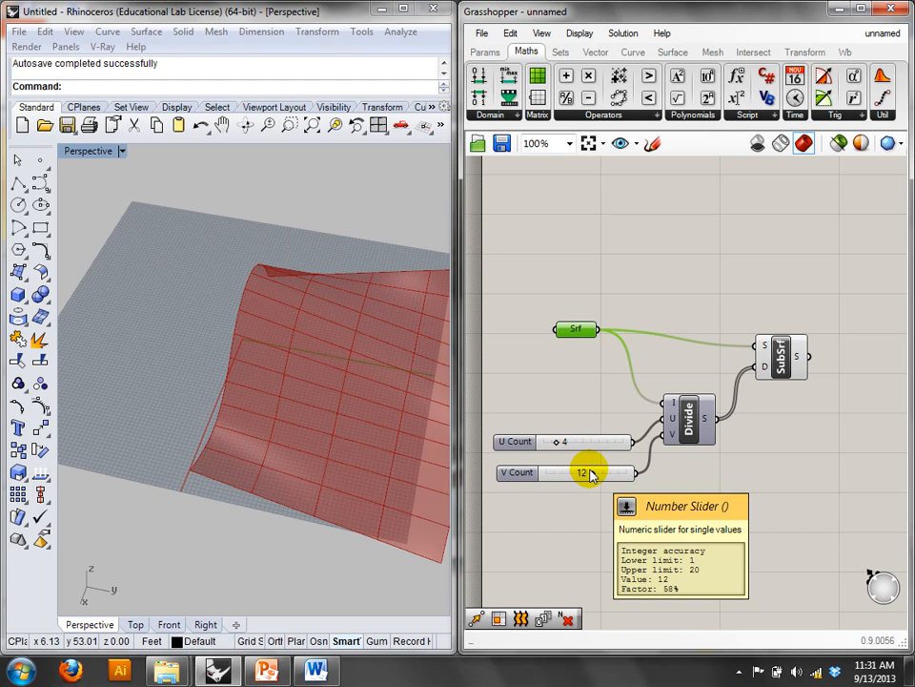
- Add a Deconstruct Brep component beyond the output of Isotrim
right_drag(778, 292, 664, 244)
right_drag(390, 320, 363, 330)
scroll(320, 309, down, 2)
double_click(775, 294)
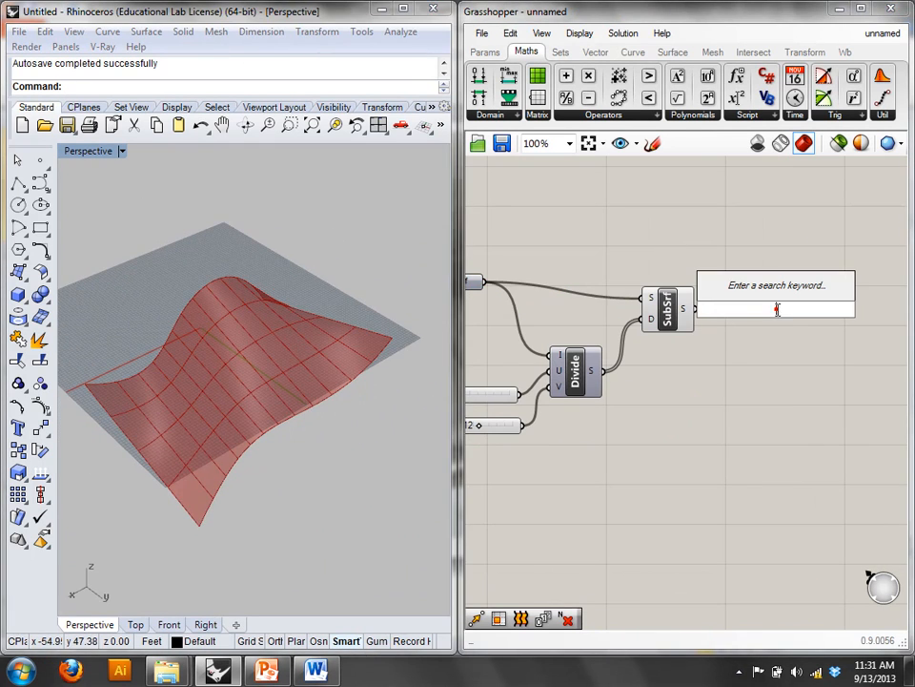
click(776, 391)
double_click(776, 391)
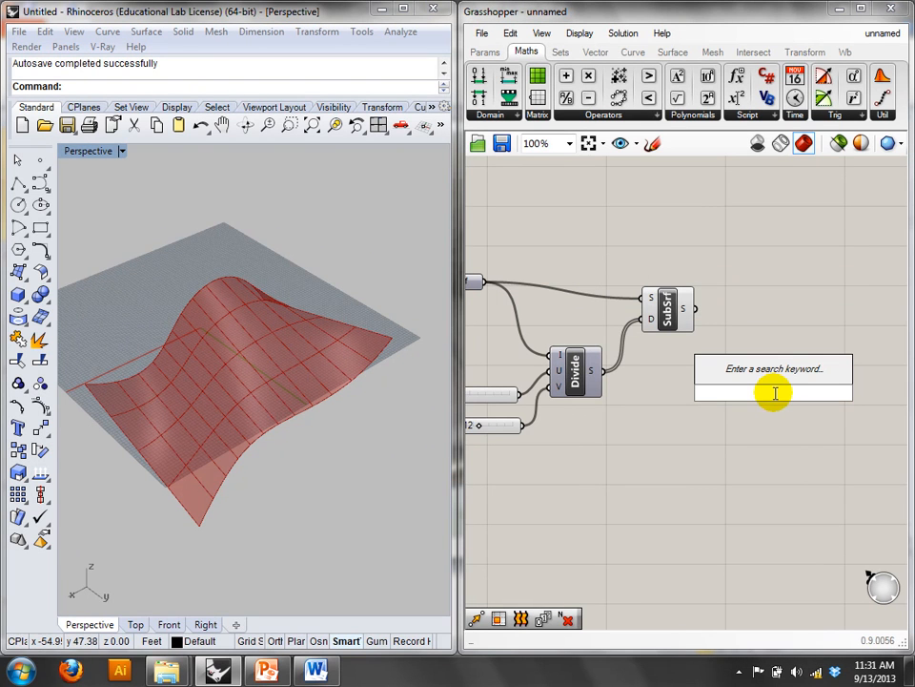
text(dec)
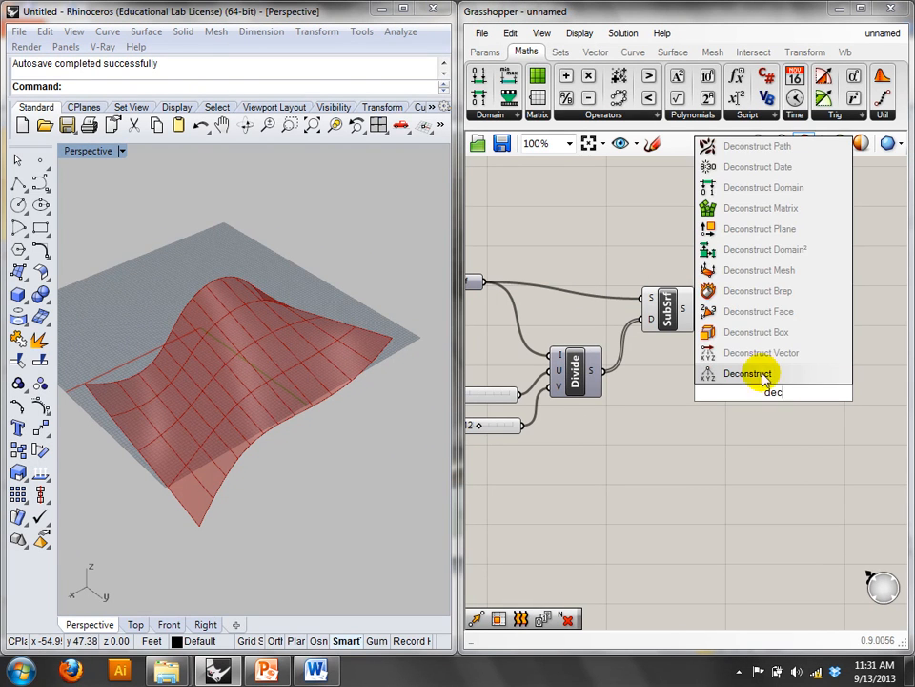
click(706, 290)
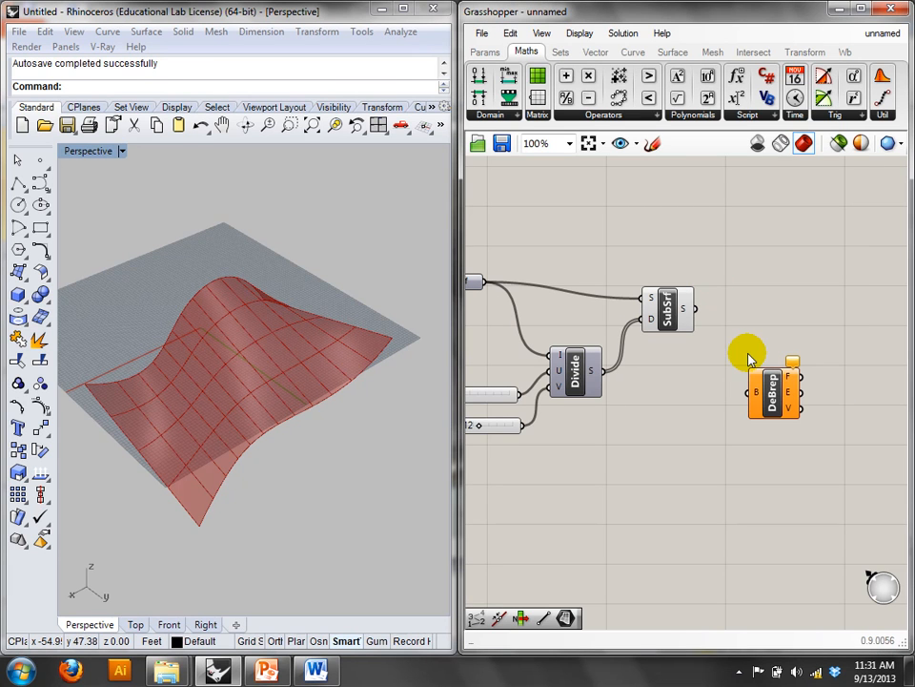
- Connect Isotrim's sub-surfaces to the B input of Deconstruct Brep and inspect its face, edge and vertex outputs
drag(695, 308, 777, 359)
click(838, 337)
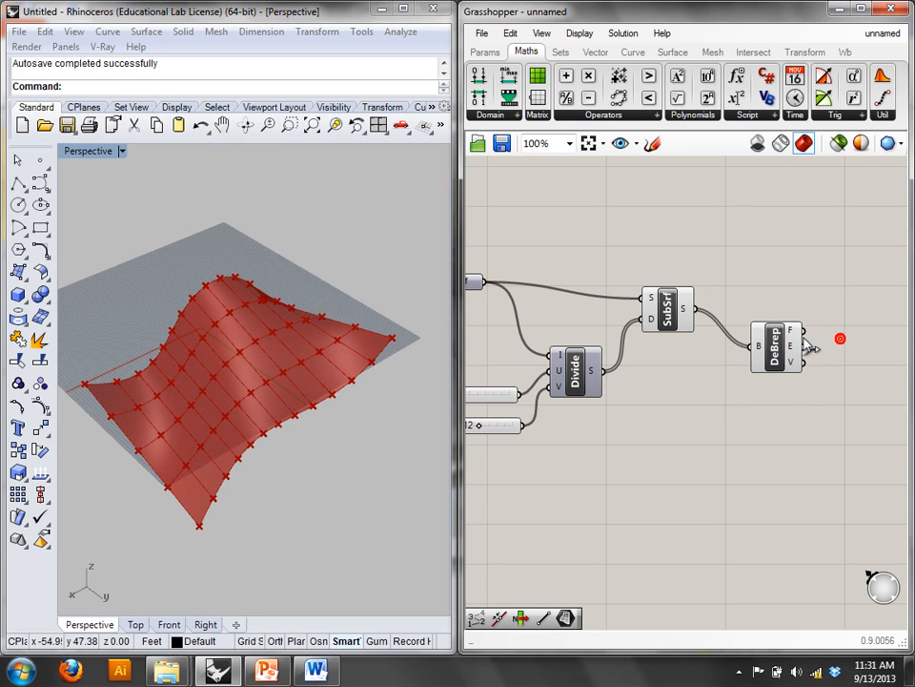
mouse_move(798, 331)
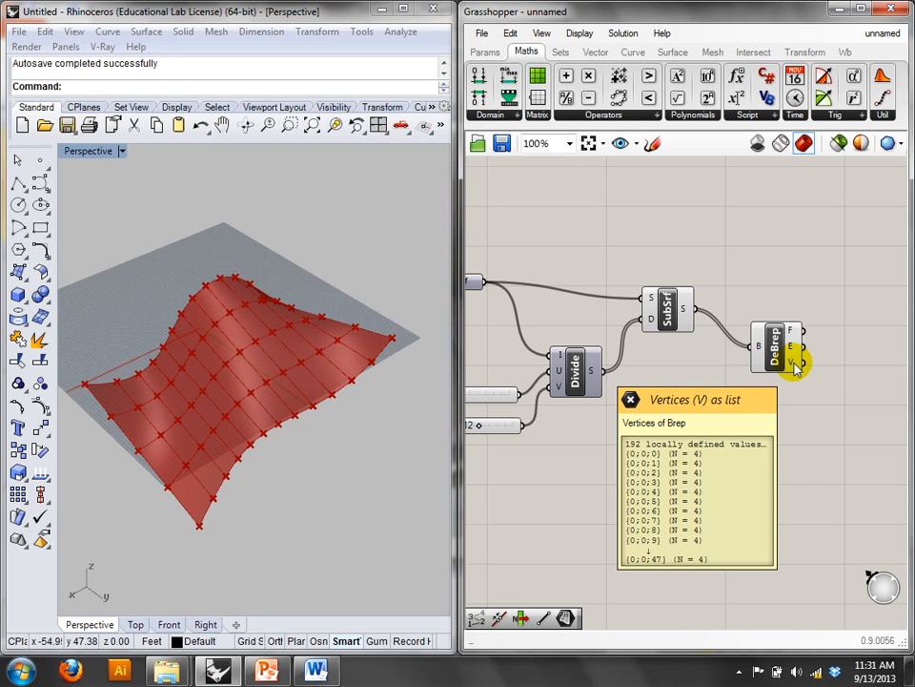
- Turn off the preview of the Isotrim component
right_drag(806, 320, 750, 290)
right_drag(683, 392, 735, 399)
drag(717, 400, 603, 296)
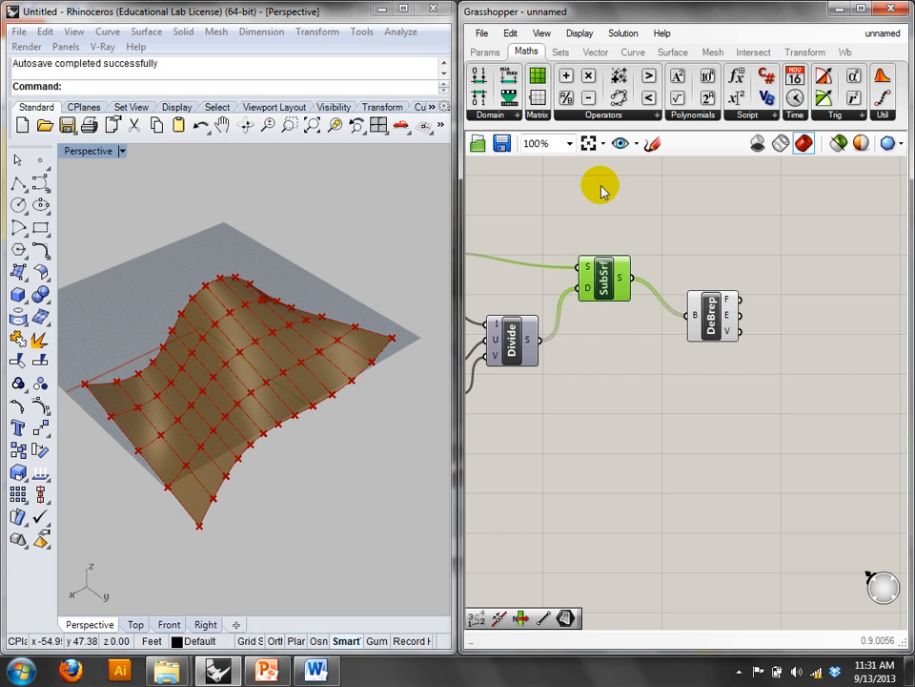
right_drag(599, 208, 556, 267)
right_drag(738, 259, 559, 251)
right_click(813, 255)
click(838, 249)
click(725, 307)
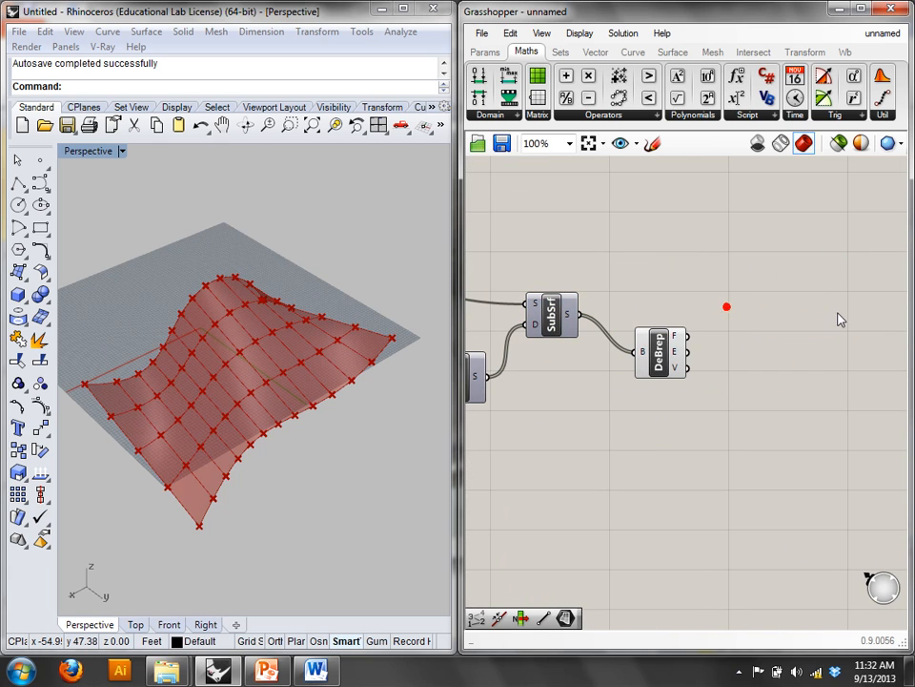
- Add a Pipe component beyond the outputs of Deconstruct Brep
double_click(797, 326)
text(pip)
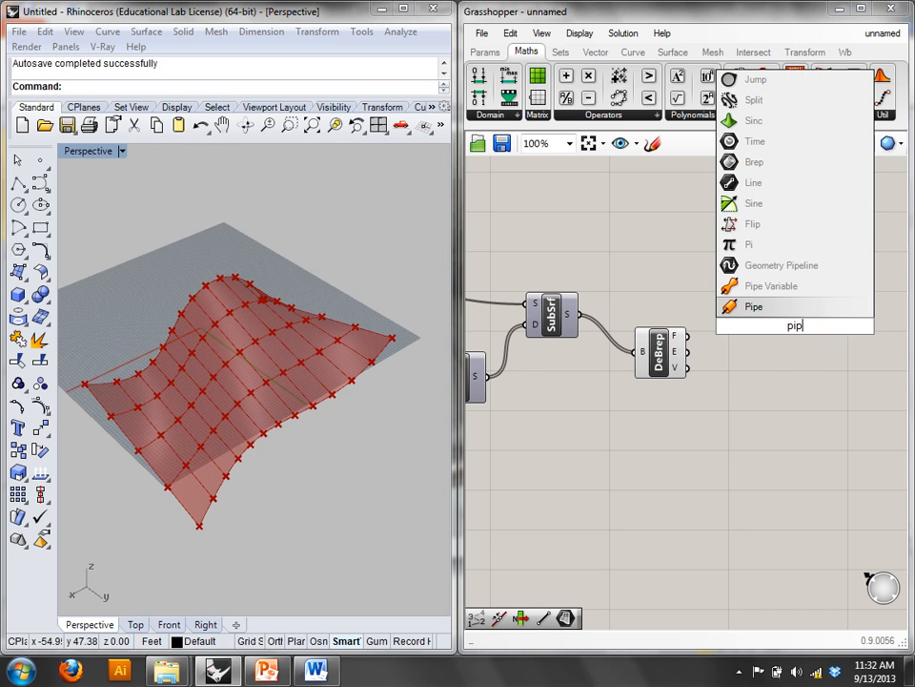
click(791, 306)
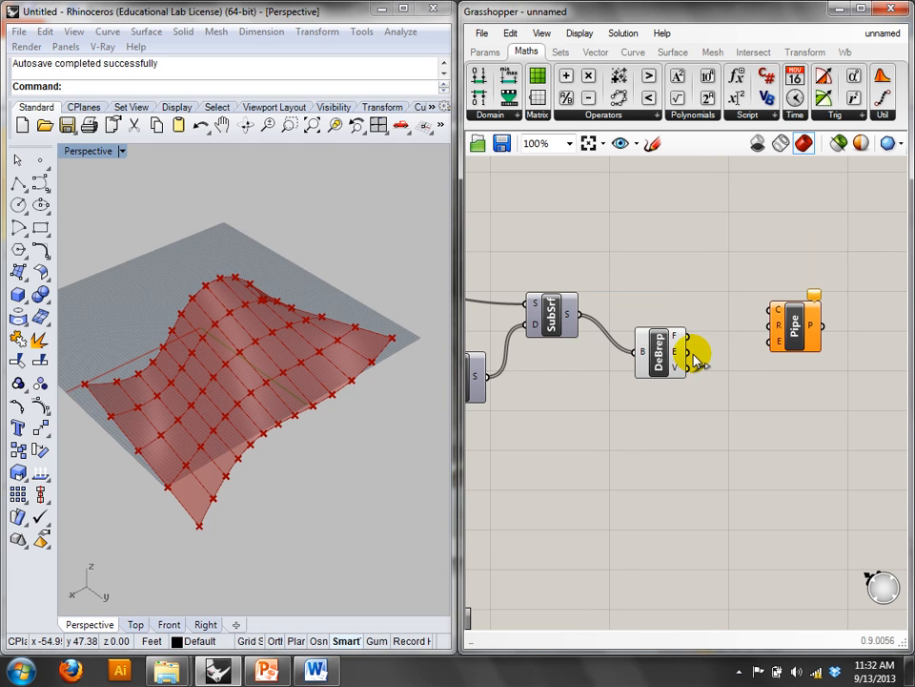
- Connect the Deconstruct Brep edges output to the Pipe's curve input and hide the Deconstruct Brep preview
drag(693, 355, 772, 311)
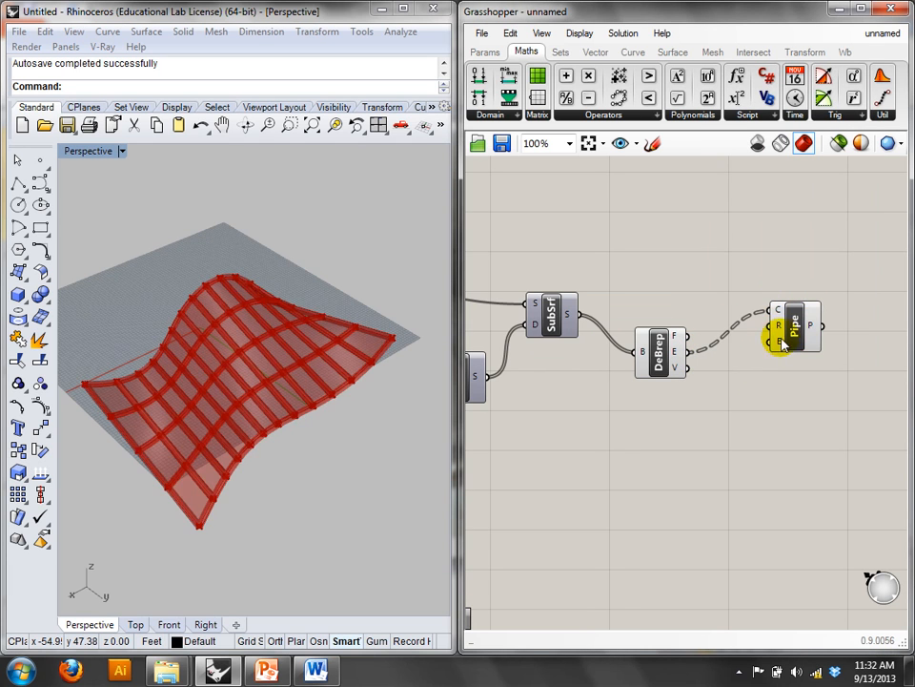
right_drag(263, 323, 297, 341)
drag(662, 417, 633, 292)
right_click(661, 246)
click(710, 272)
right_drag(306, 350, 334, 326)
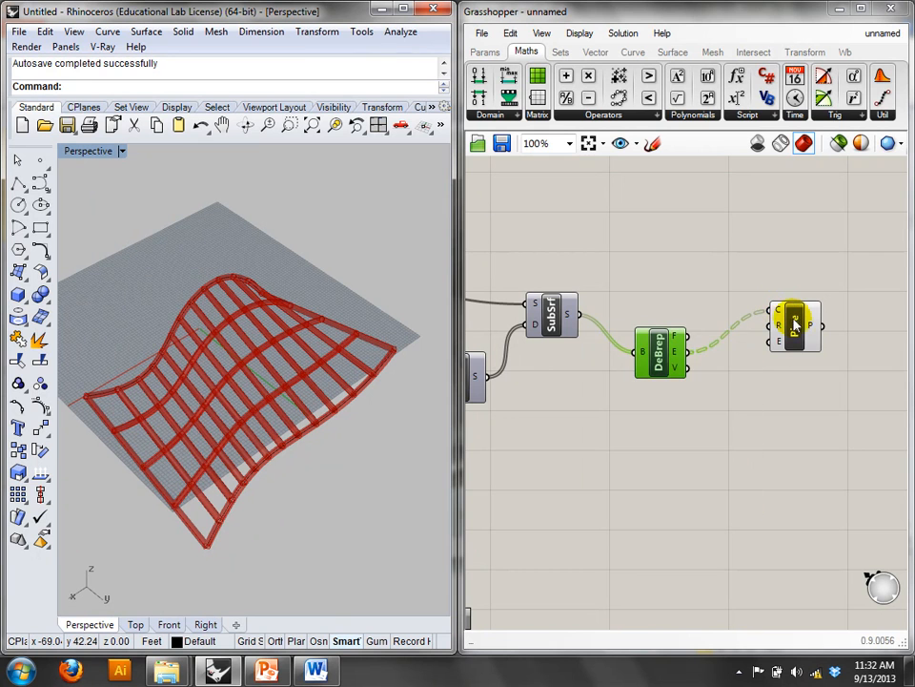
- Delete the Pipe component connected to the Deconstruct Brep edges
mouse_move(679, 354)
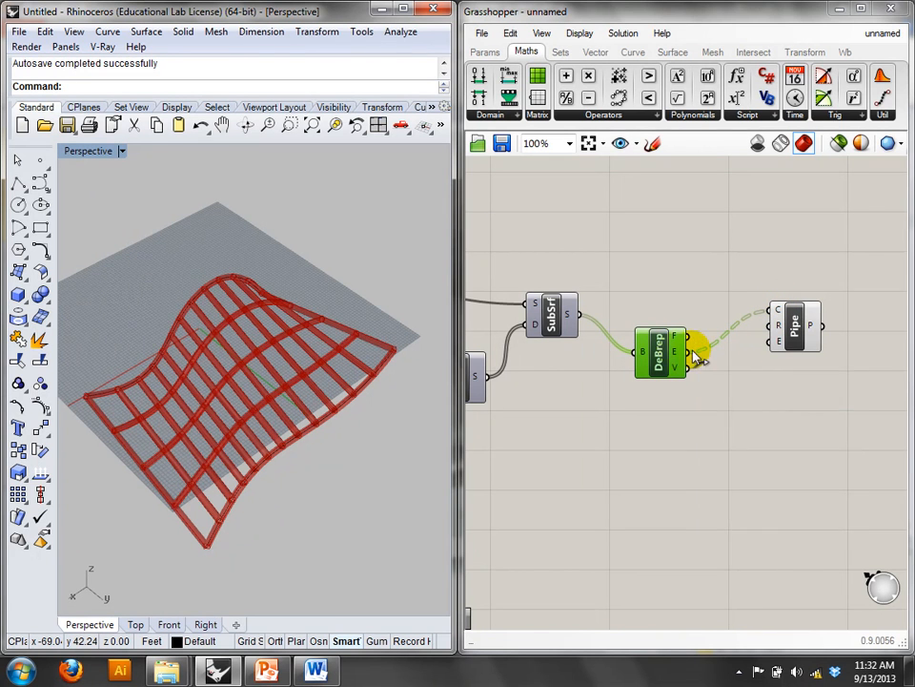
click(794, 329)
key(Delete)
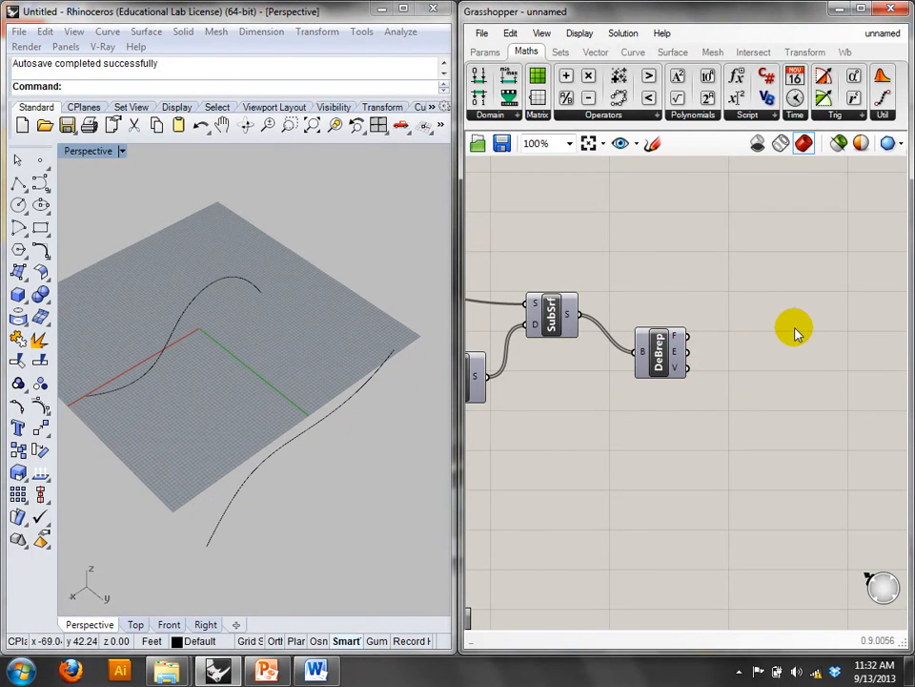
- Add a Sphere component and connect the Deconstruct Brep vertices output to its base input
double_click(727, 364)
text(sph)
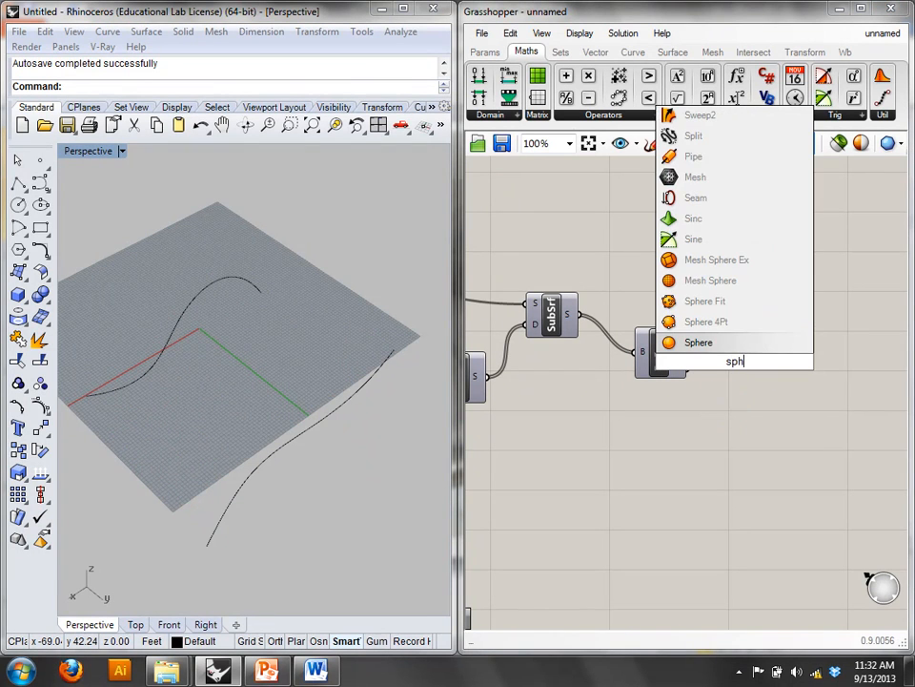
click(715, 346)
drag(740, 371, 799, 384)
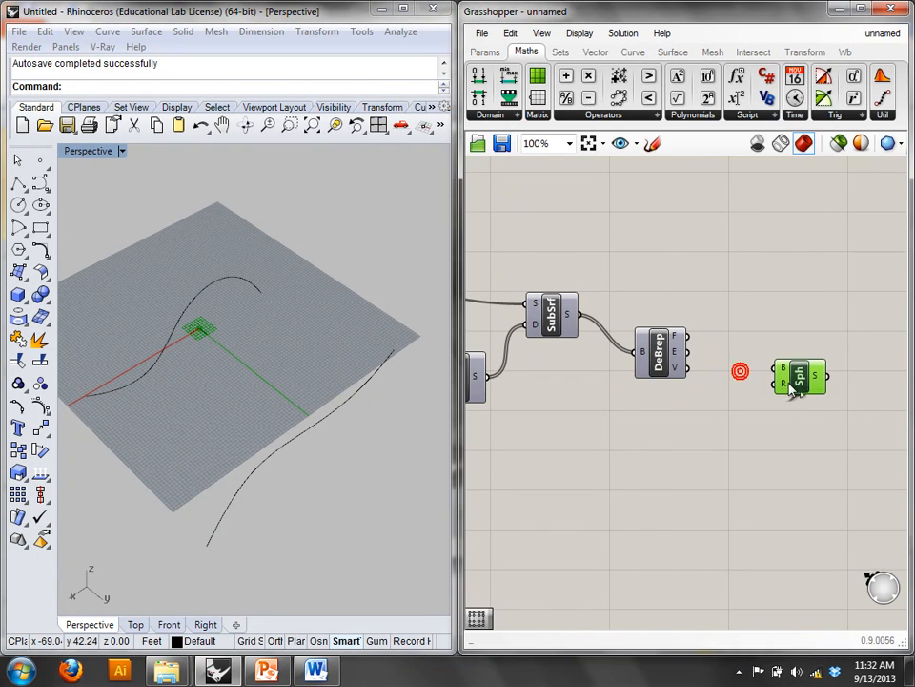
drag(687, 367, 775, 368)
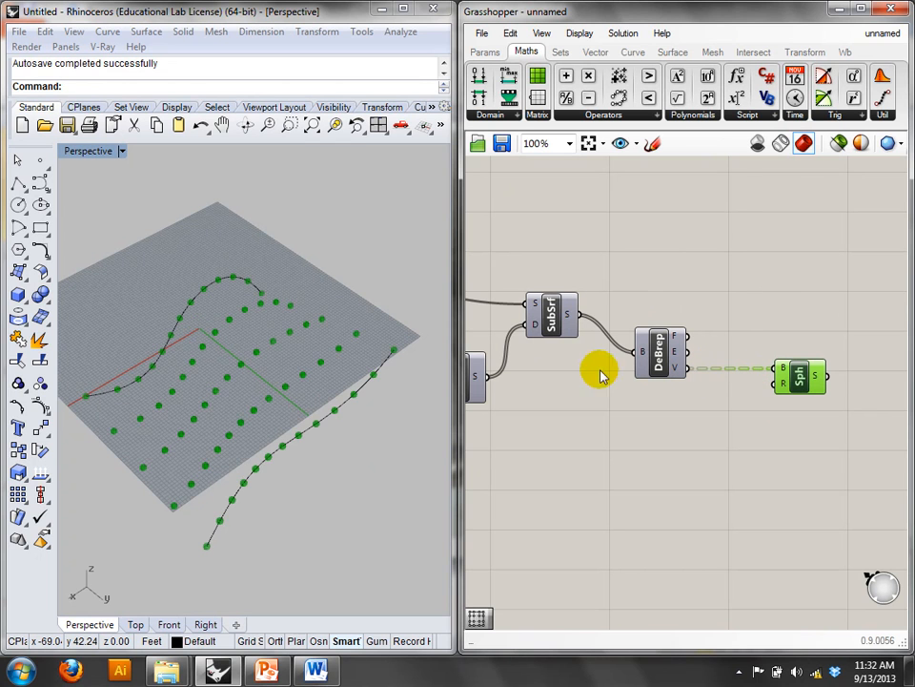
right_drag(270, 380, 259, 415)
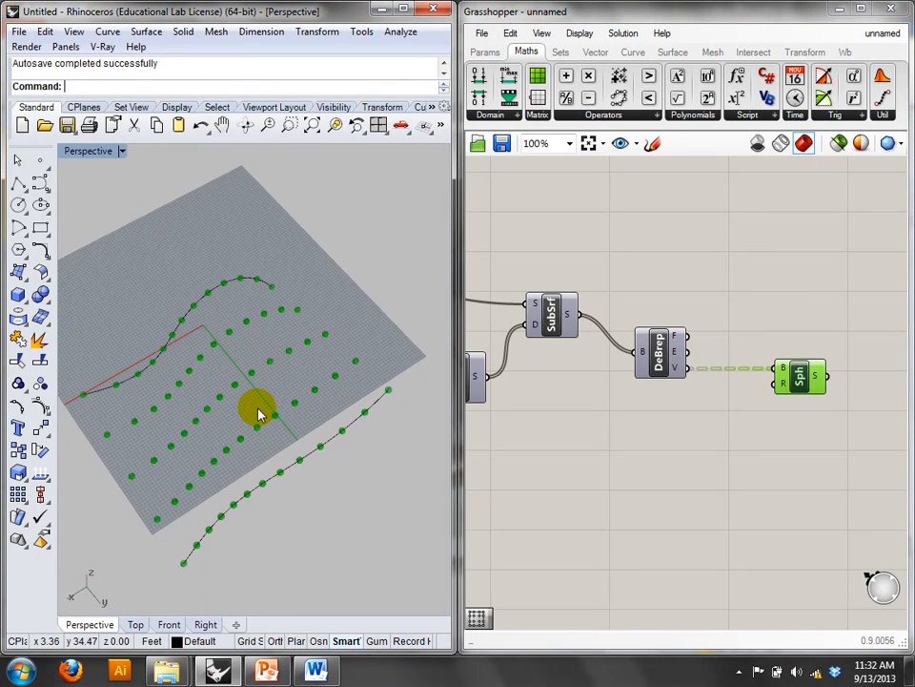
- Add a Pipe component and connect the Deconstruct Brep edges output to its curve input
double_click(753, 247)
text(pip)
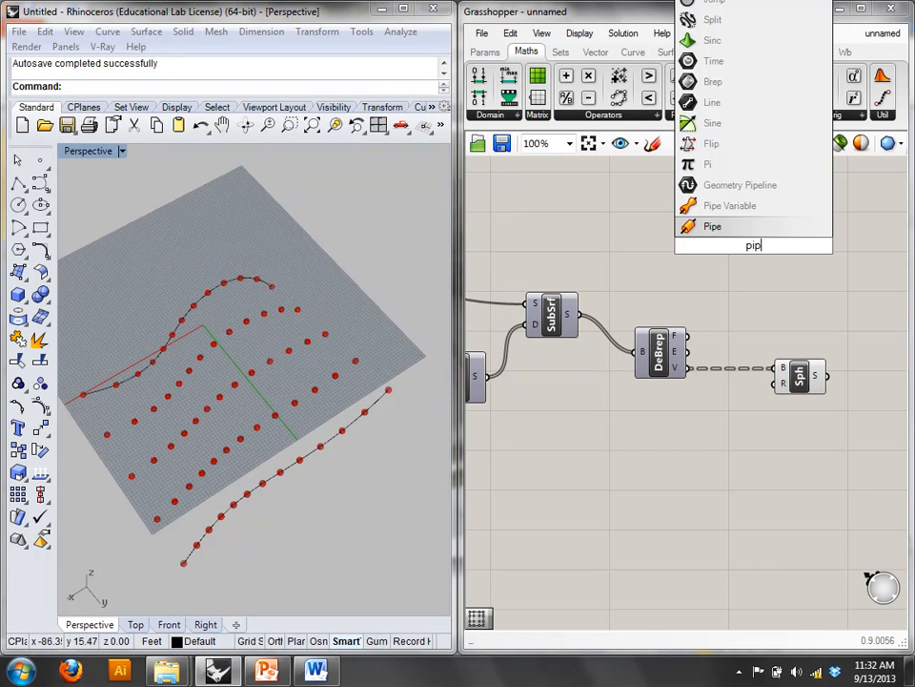
key(Return)
drag(689, 351, 777, 271)
- Set the Pipe's radius input to 0.25 and inspect the pipe-and-sphere grid up close
right_click(758, 261)
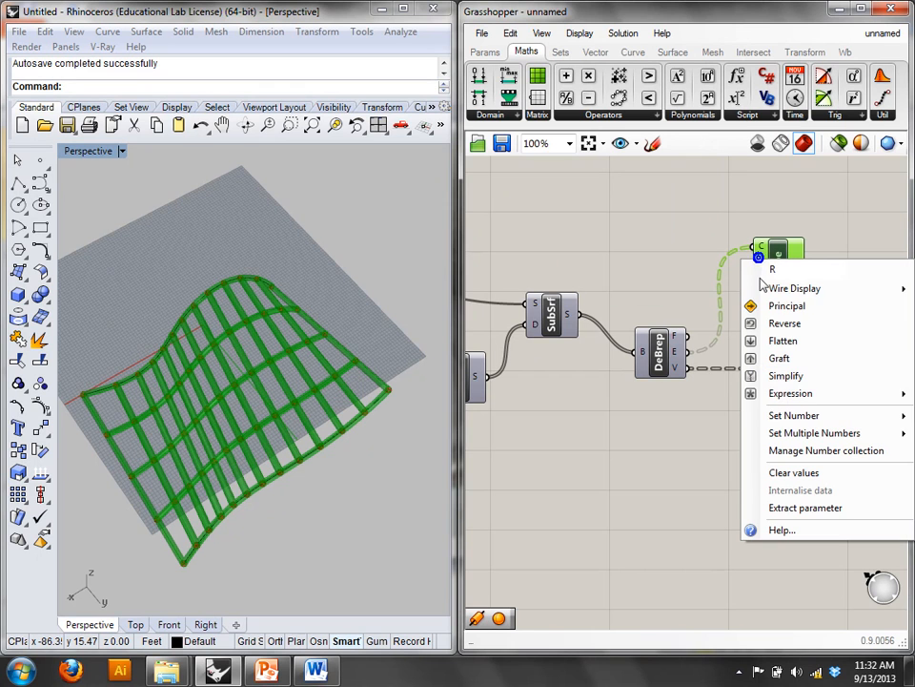
click(811, 418)
drag(670, 420, 460, 394)
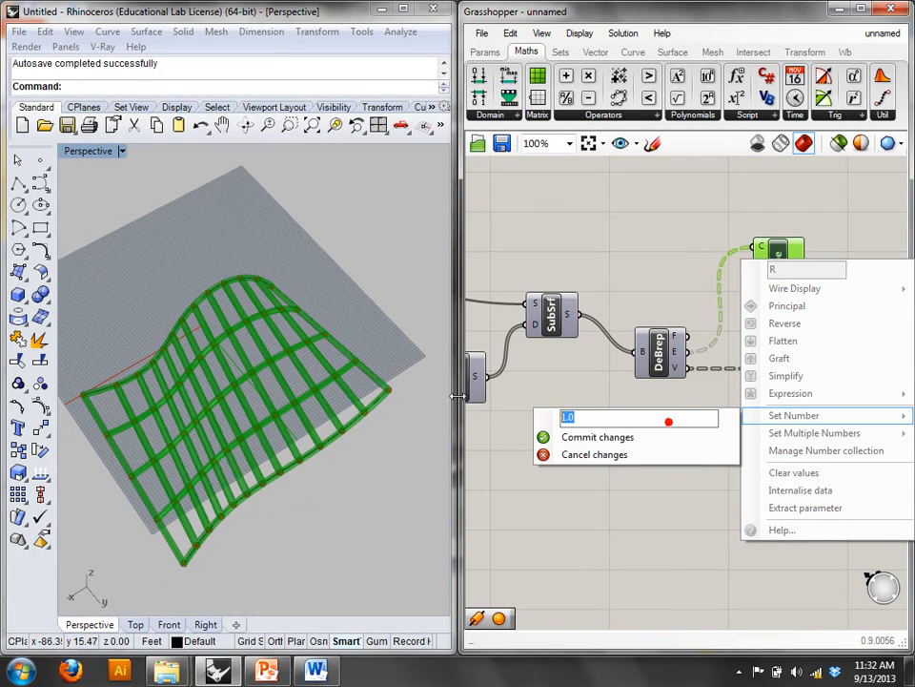
text(0.25)
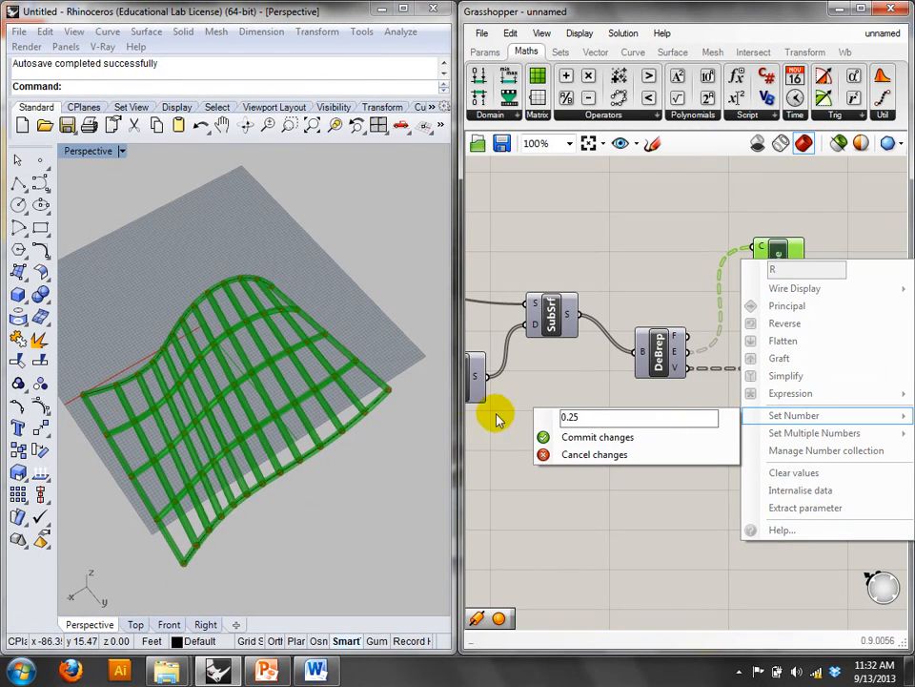
click(586, 437)
right_drag(355, 301, 197, 261)
scroll(295, 372, up, 5)
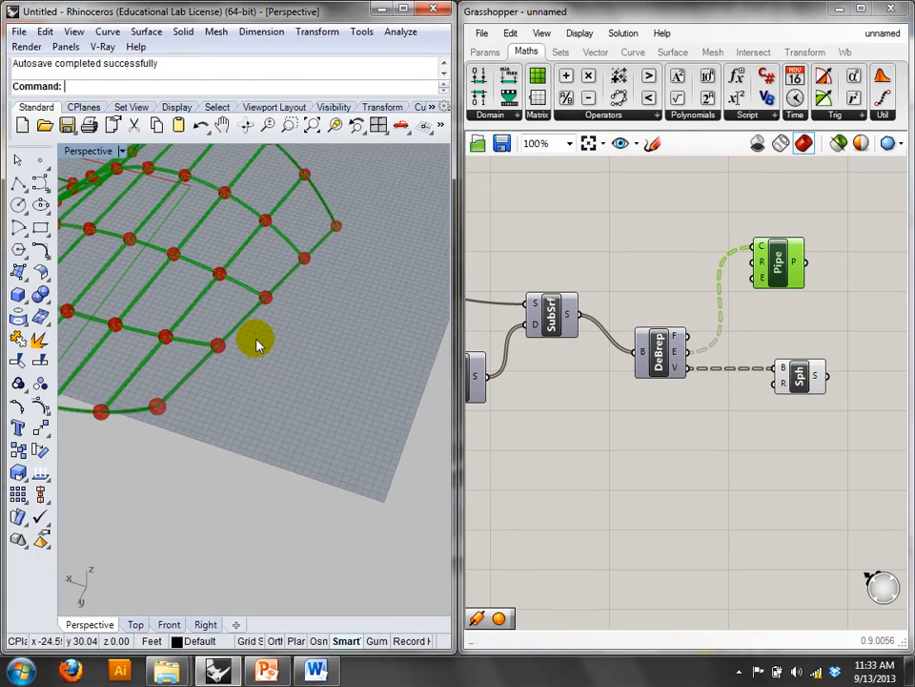
right_drag(256, 335, 250, 375)
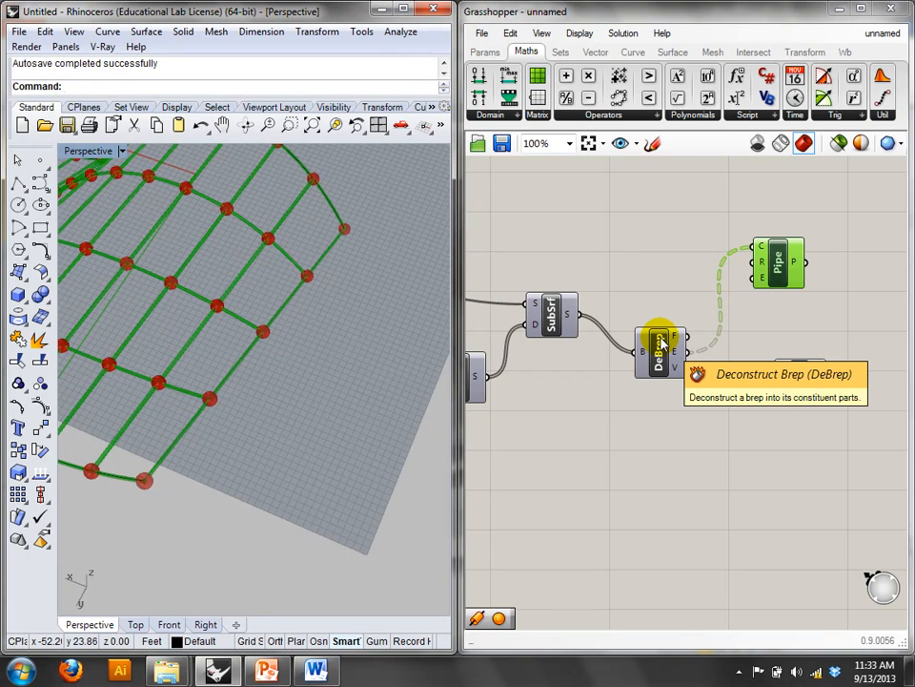
- Delete the Pipe and Sphere components and turn the Deconstruct Brep preview back on
drag(874, 425, 735, 198)
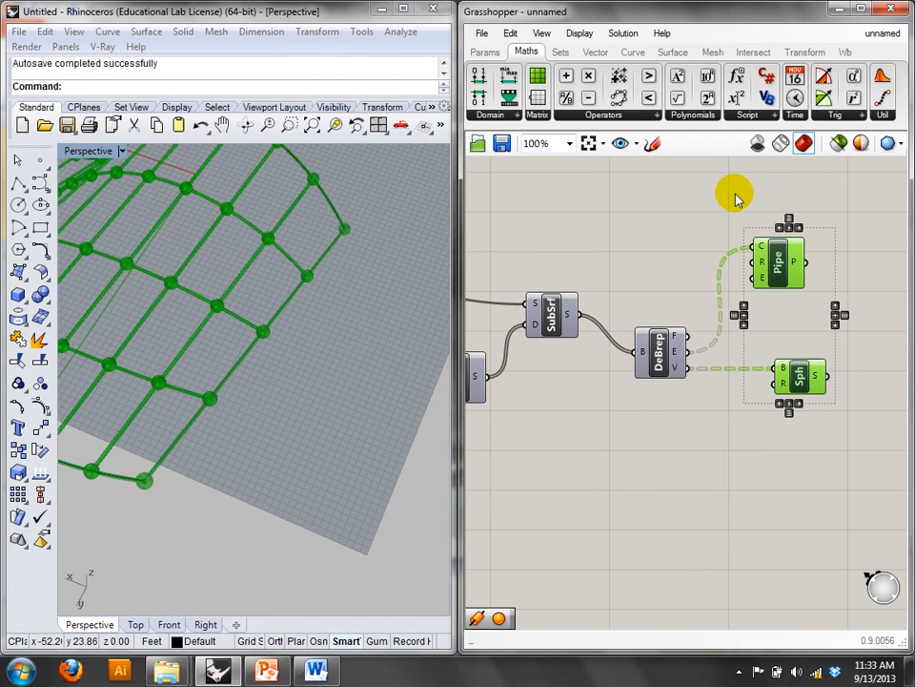
key(Delete)
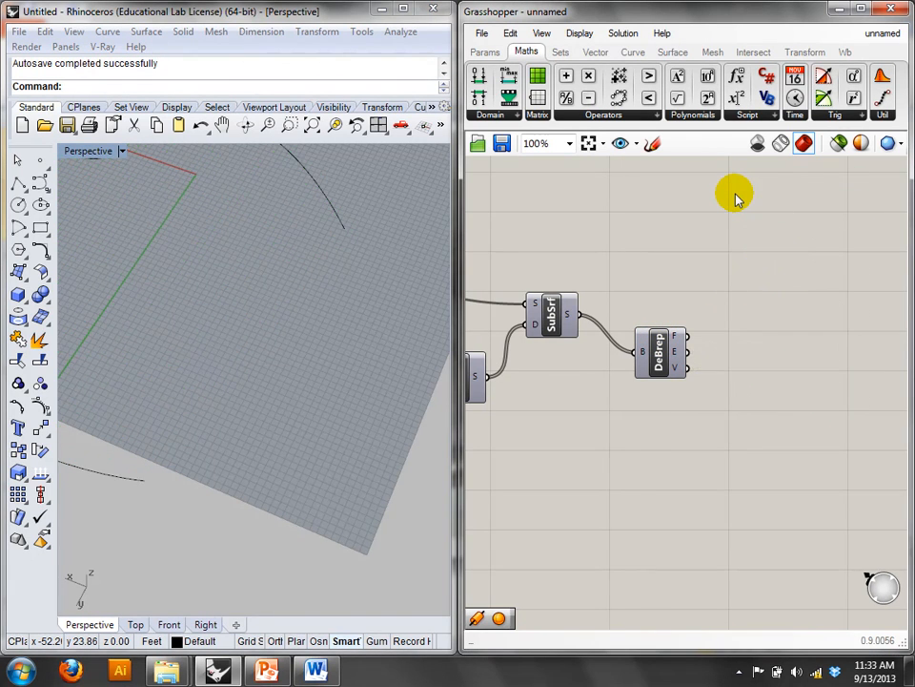
click(647, 348)
right_click(671, 259)
click(687, 265)
click(578, 358)
- Add an Area component and connect the Deconstruct Brep faces output to its geometry input
double_click(839, 315)
text(area)
key(Return)
drag(685, 337, 818, 311)
right_drag(306, 301, 314, 354)
- Hide the Deconstruct Brep preview so that only the area centroids are displayed
right_drag(693, 448, 760, 452)
drag(758, 450, 673, 242)
right_click(670, 230)
click(695, 259)
right_click(740, 279)
click(726, 285)
- Show the Deconstruct Brep preview again and deselect the component
right_click(740, 335)
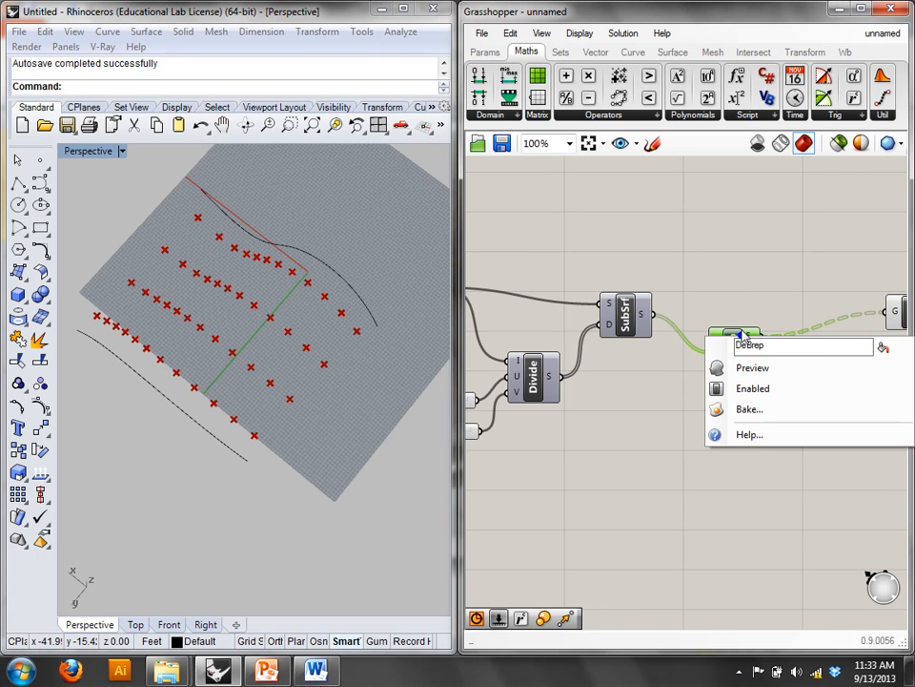
click(735, 350)
right_click(735, 351)
click(734, 382)
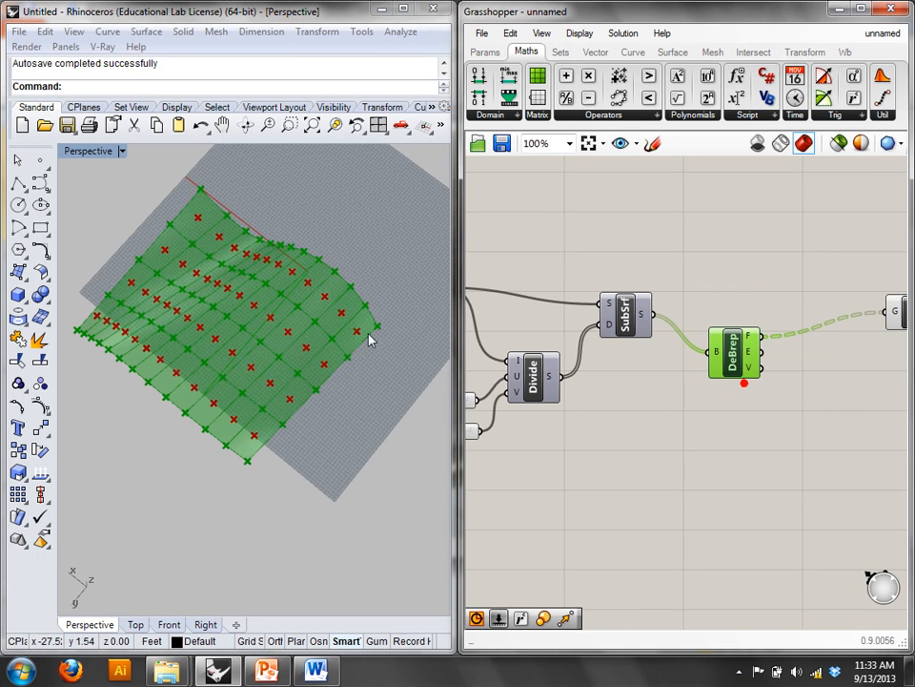
right_drag(370, 340, 402, 292)
click(613, 257)
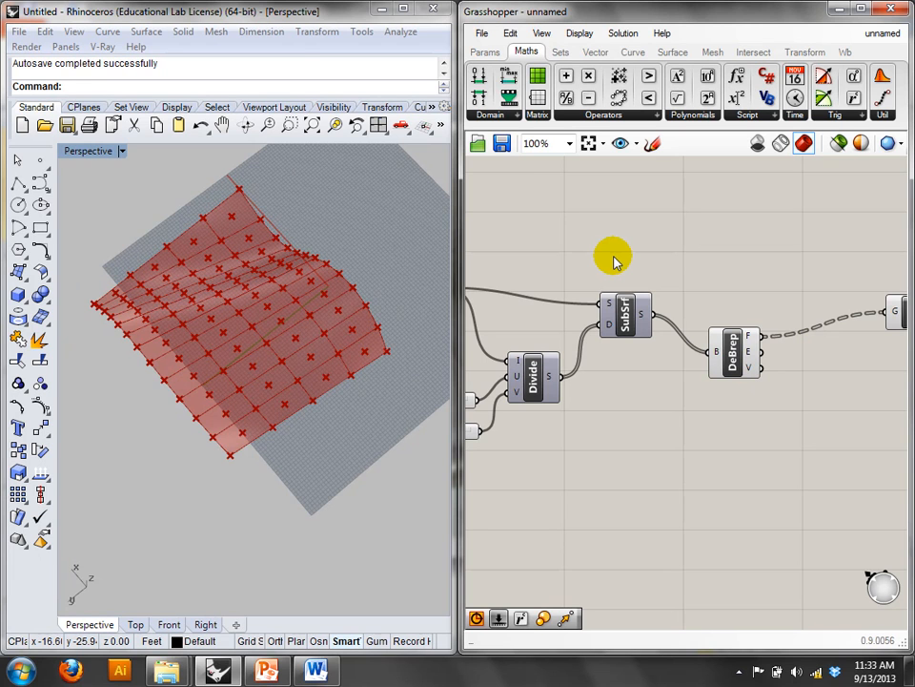
- Add a Cylinder component and connect the Area centroid output to its base input
mouse_move(832, 304)
right_down()
mouse_move(669, 282)
mouse_move(582, 296)
right_up()
double_click(768, 323)
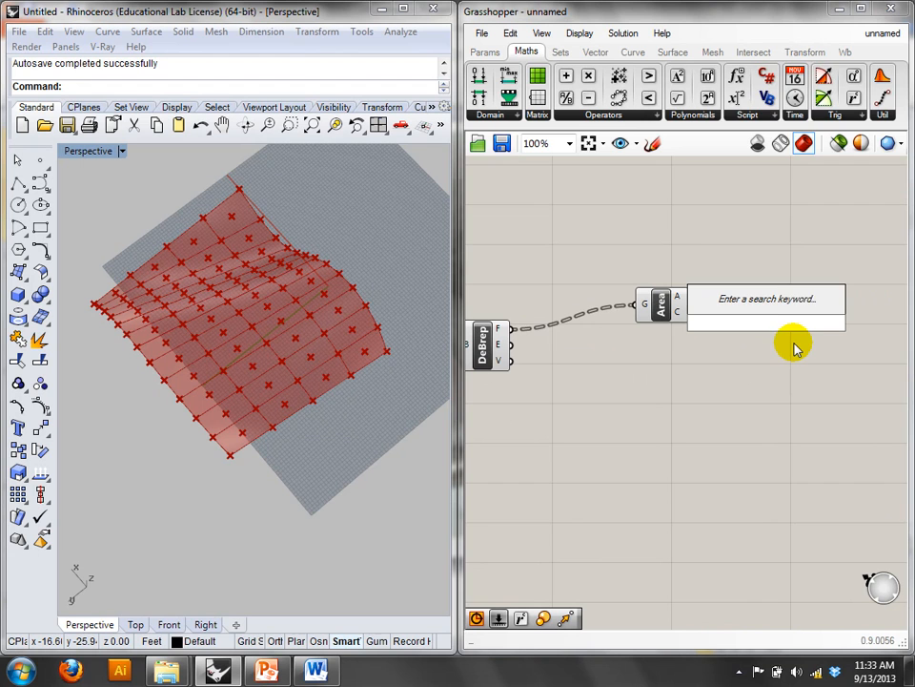
text(cyk)
text(ul)
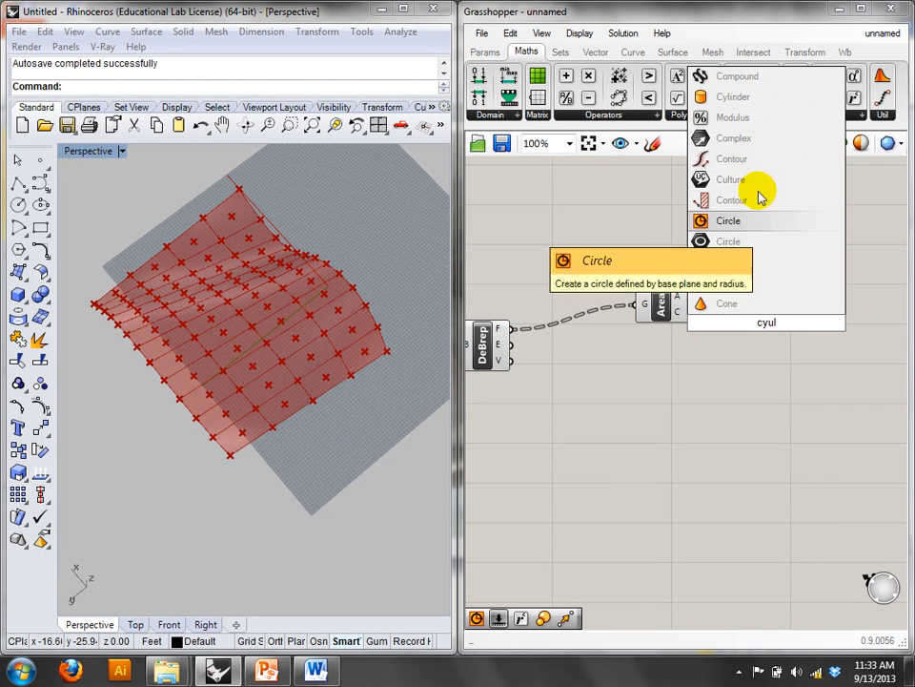
click(719, 98)
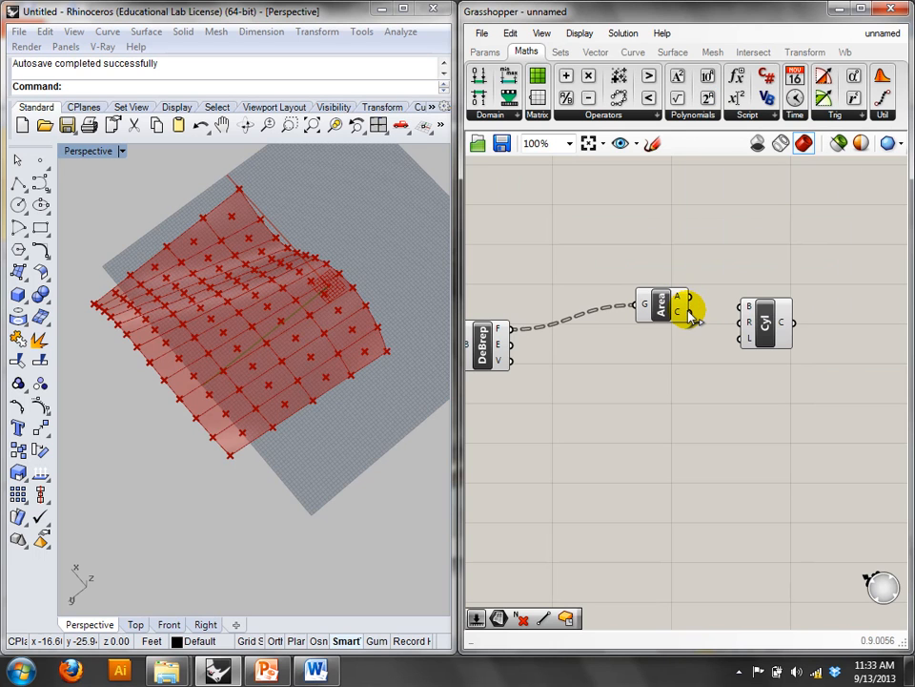
drag(692, 312, 784, 314)
- Set the Cylinder's length input to 20 and view the cylinders standing on the surface
right_click(770, 323)
right_click(771, 335)
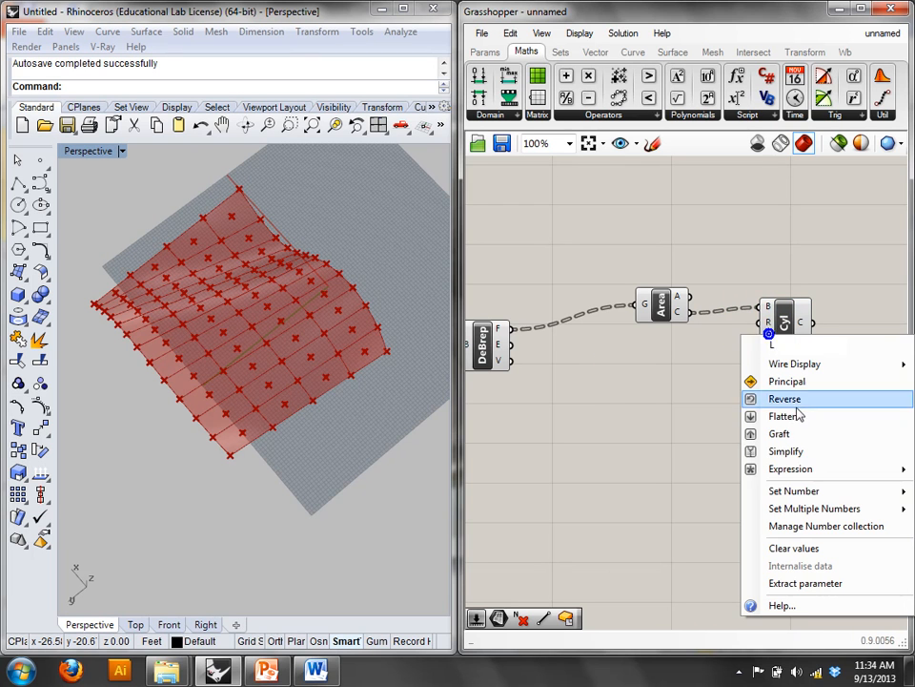
mouse_move(792, 490)
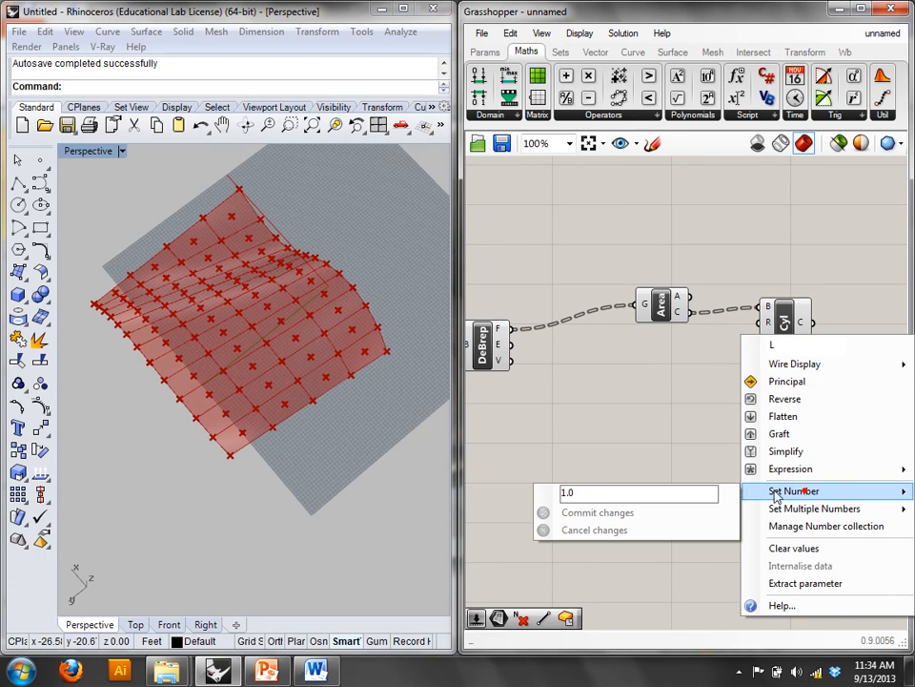
click(595, 496)
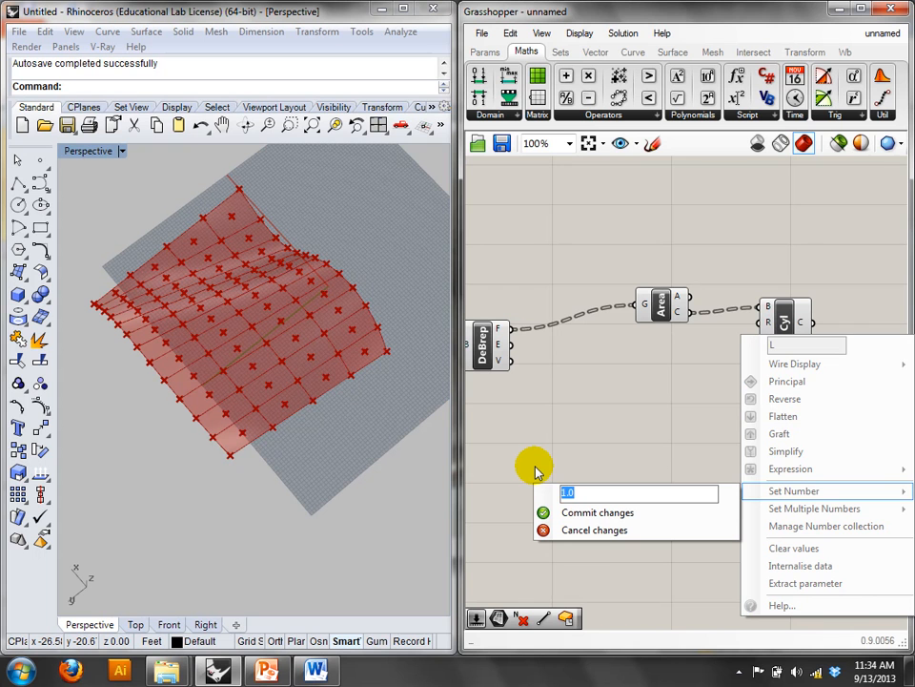
text(20)
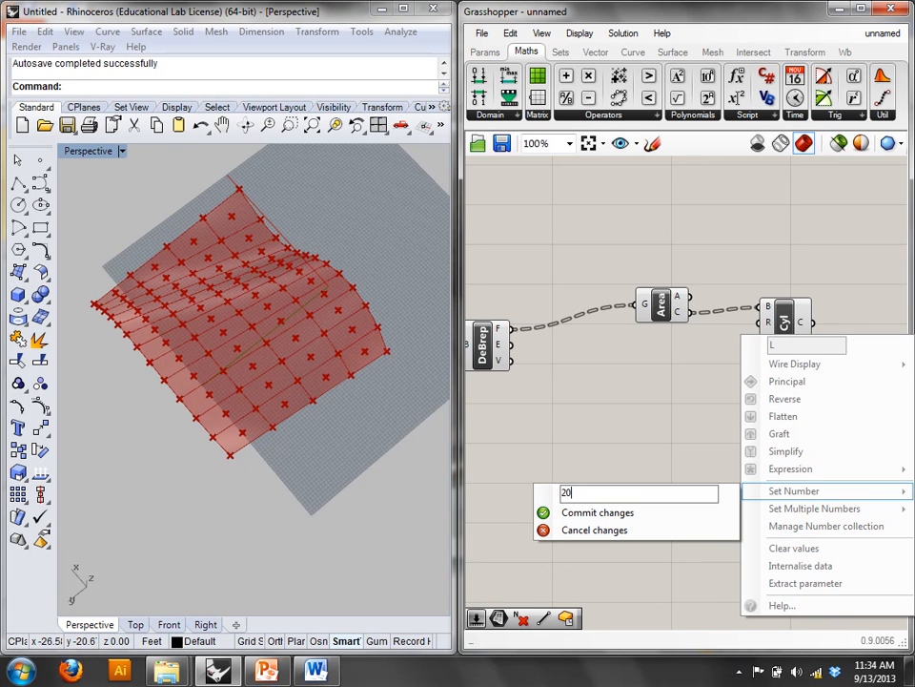
click(572, 513)
mouse_move(338, 375)
right_down()
mouse_move(177, 352)
mouse_move(87, 316)
right_up()
click(198, 268)
mouse_move(284, 275)
right_down()
mouse_move(163, 205)
mouse_move(163, 172)
mouse_move(177, 156)
mouse_move(199, 155)
mouse_move(88, 164)
right_up()
right_drag(245, 270, 288, 259)
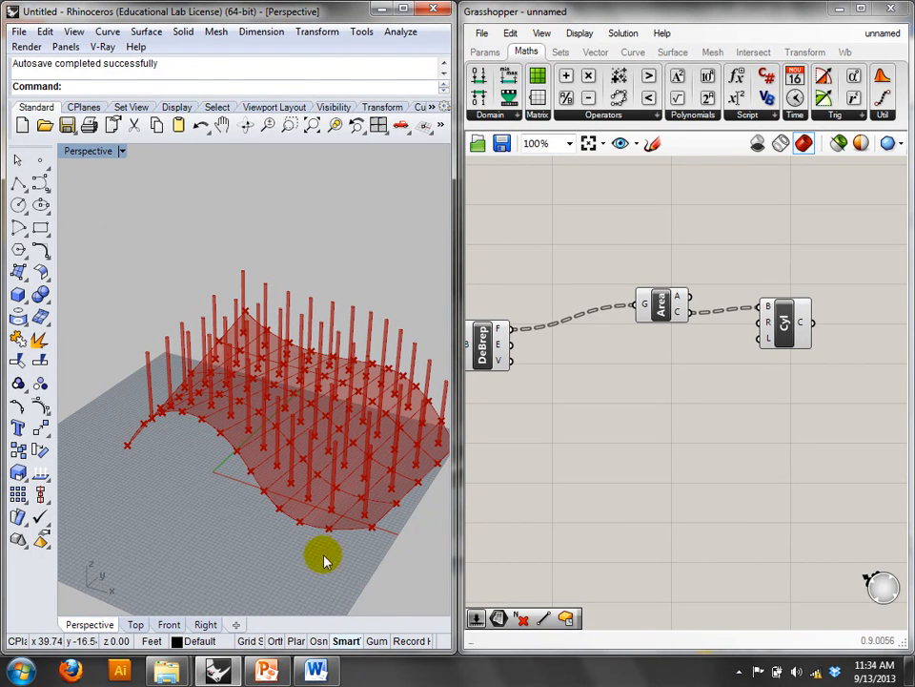
- Check the reference photos in the PowerPoint lecture, return to Rhino and display the model in the Front view
click(275, 672)
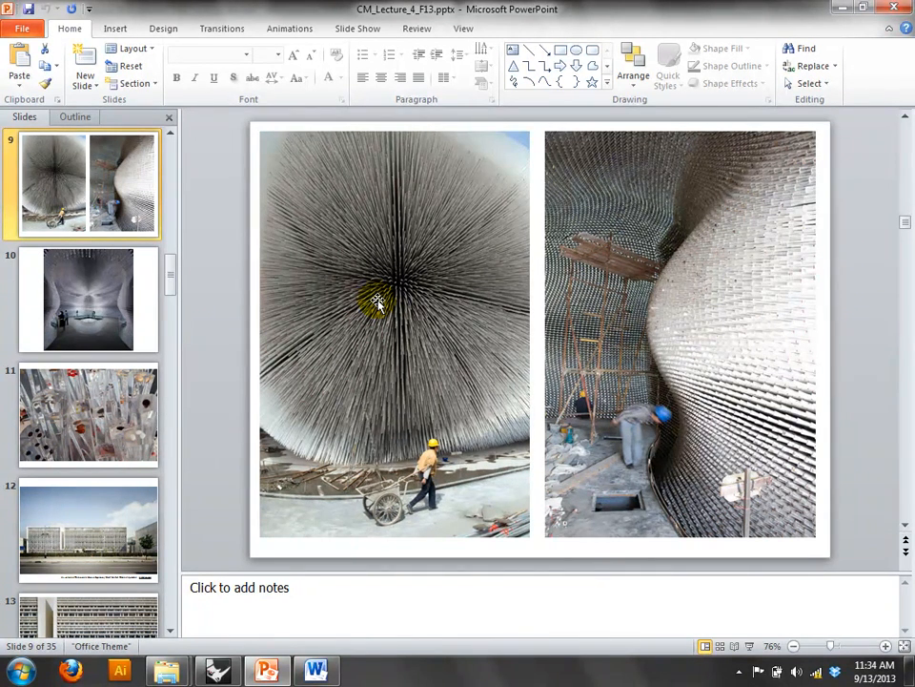
click(220, 668)
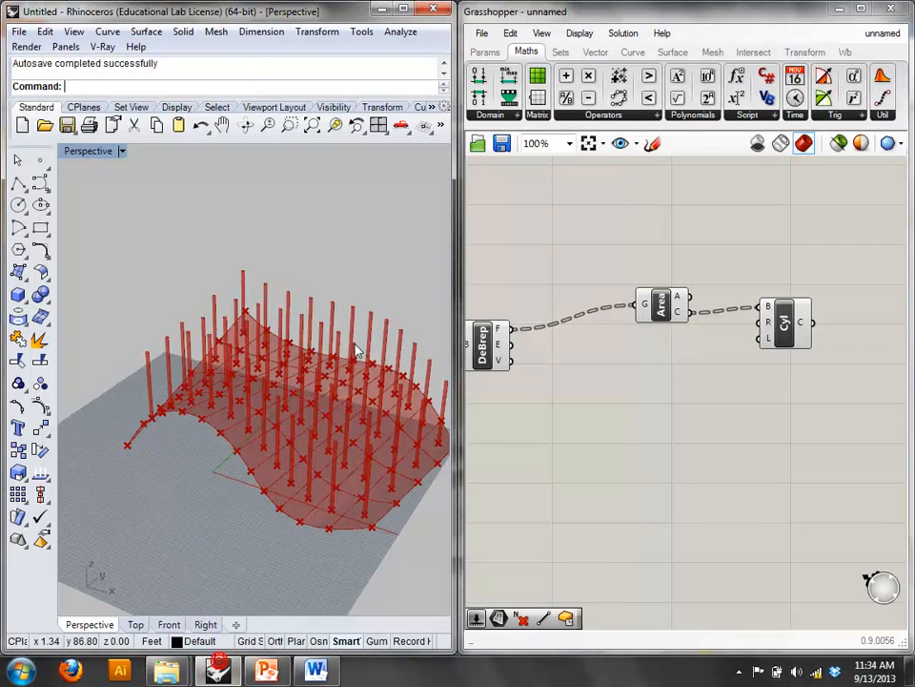
text(Front)
key(Return)
scroll(347, 320, up, 4)
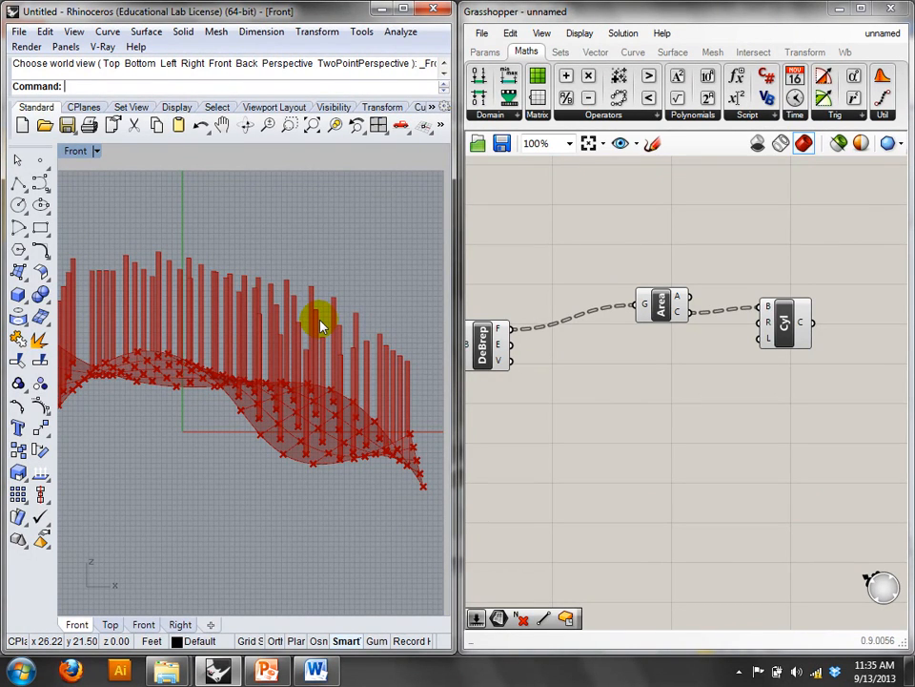
- Add an XY Plane component and connect the Area centroid output to its origin input
double_click(640, 423)
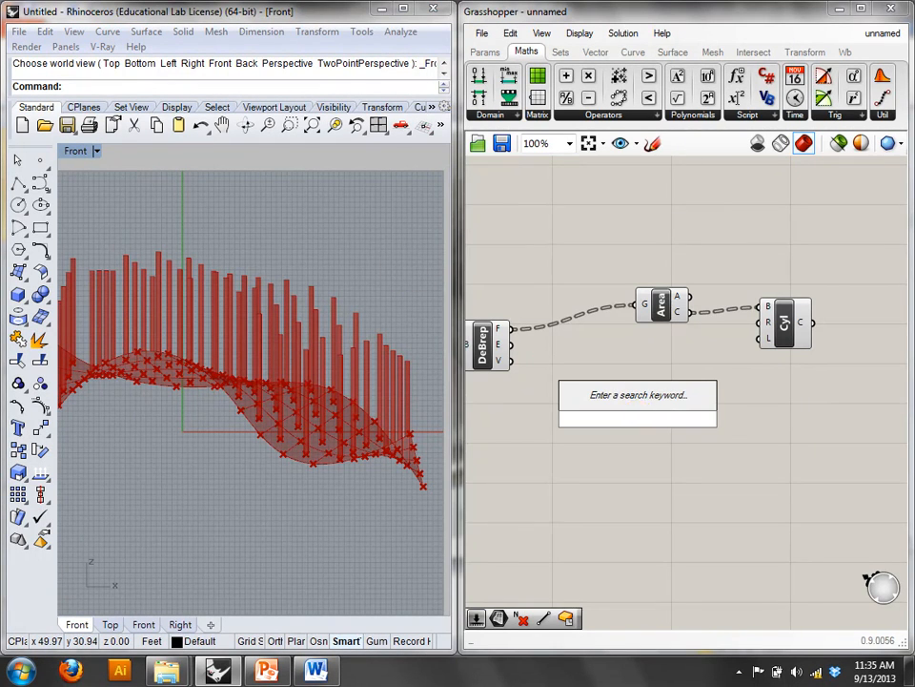
text(xy)
click(609, 401)
drag(641, 423, 711, 420)
drag(691, 312, 669, 418)
mouse_move(295, 302)
right_down()
mouse_move(280, 319)
mouse_move(285, 310)
right_up()
- Switch the viewport back to Perspective and examine the XY planes at the cylinder bases up close
right_click(71, 155)
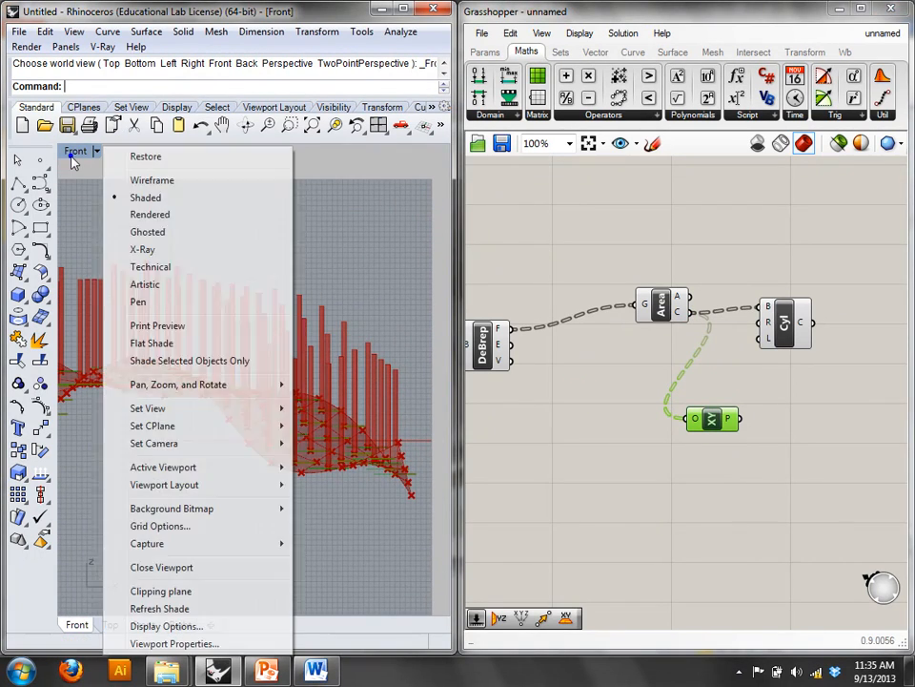
mouse_move(279, 412)
click(375, 537)
right_drag(329, 454, 68, 362)
scroll(287, 432, up, 8)
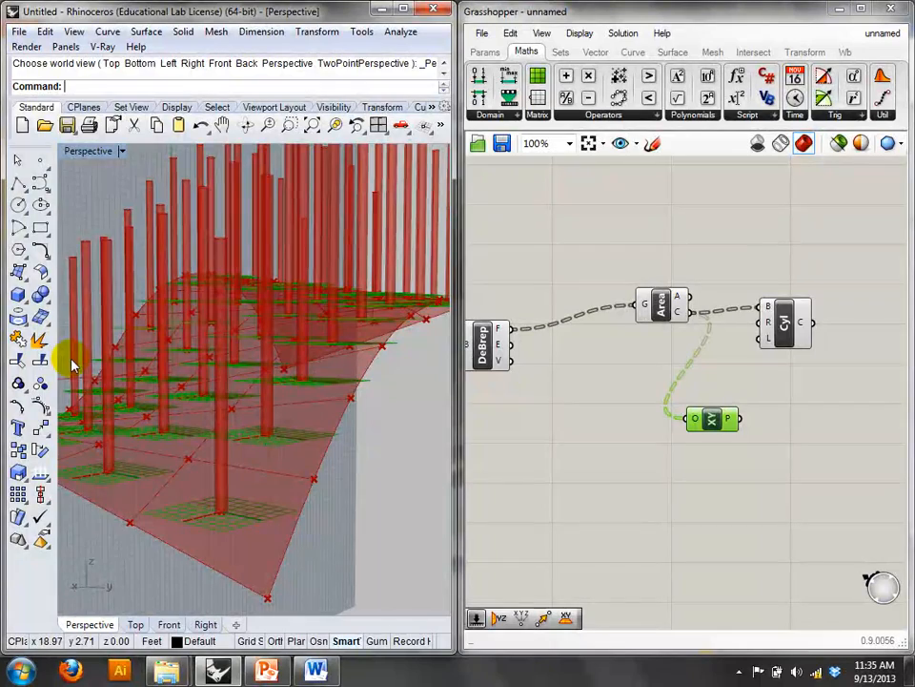
right_drag(231, 496, 132, 460)
scroll(103, 490, up, 4)
shift+right_drag(132, 460, 341, 444)
scroll(318, 398, up, 4)
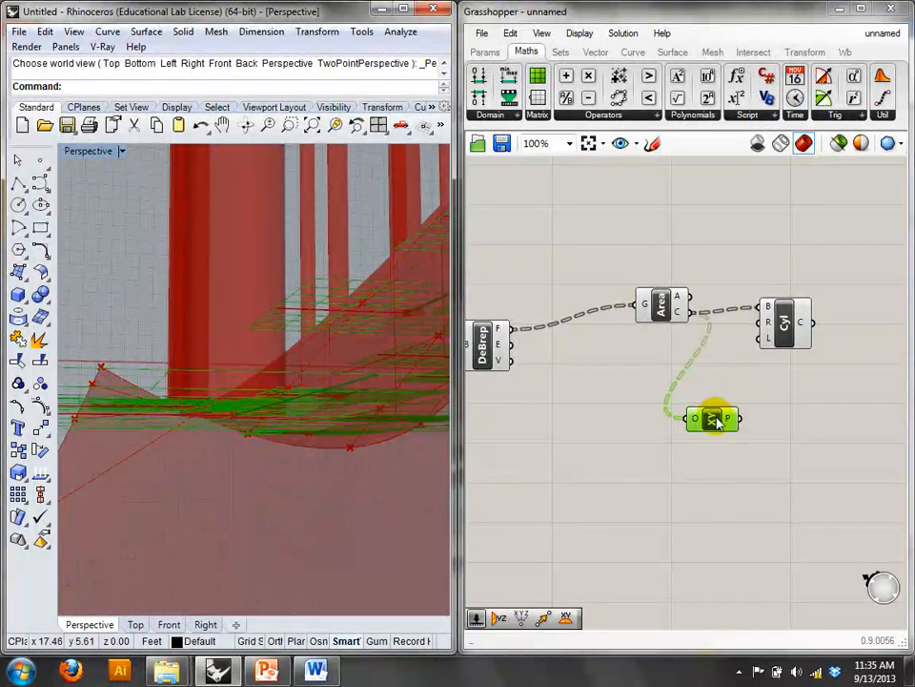
- Hide the XY Plane component's preview and view the cylinder bases on the surface
right_click(713, 417)
click(752, 448)
right_drag(136, 420, 299, 432)
right_click(299, 432)
click(258, 330)
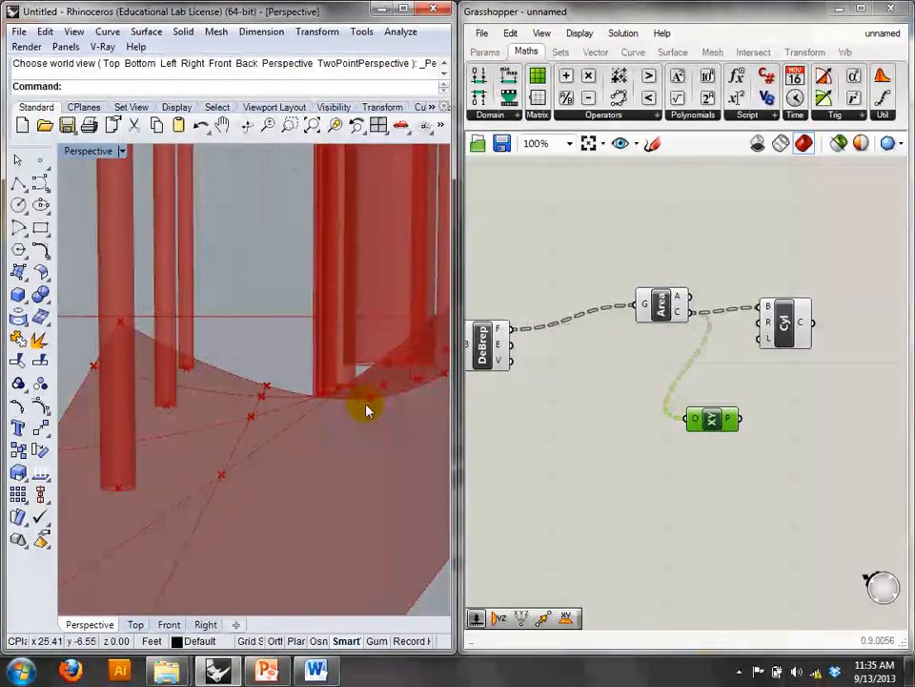
- Check the reference photos in the PowerPoint lecture, return to Rhino and view the whole surface with its cylinders
click(266, 670)
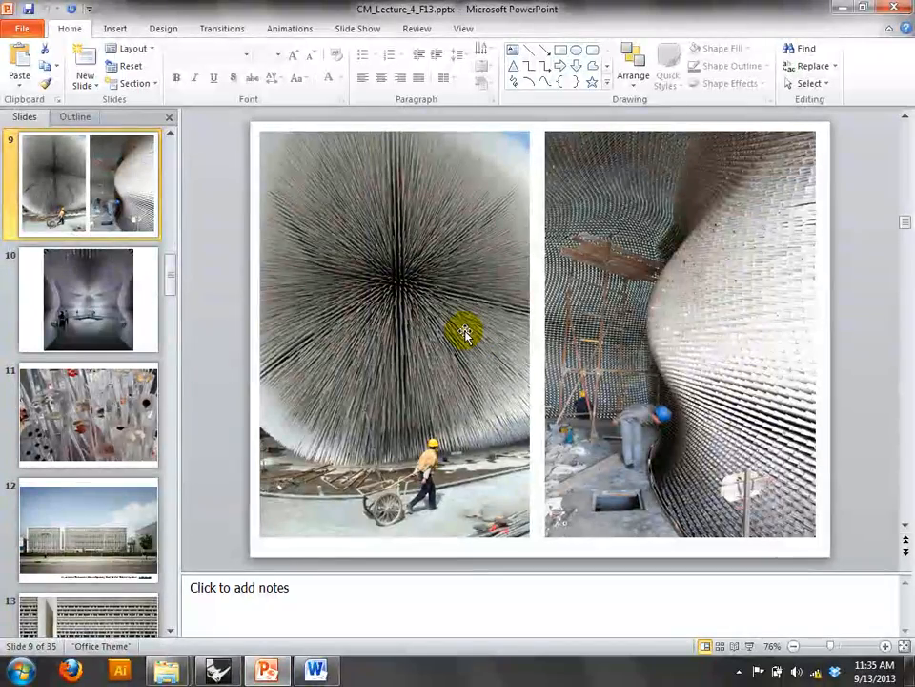
click(218, 670)
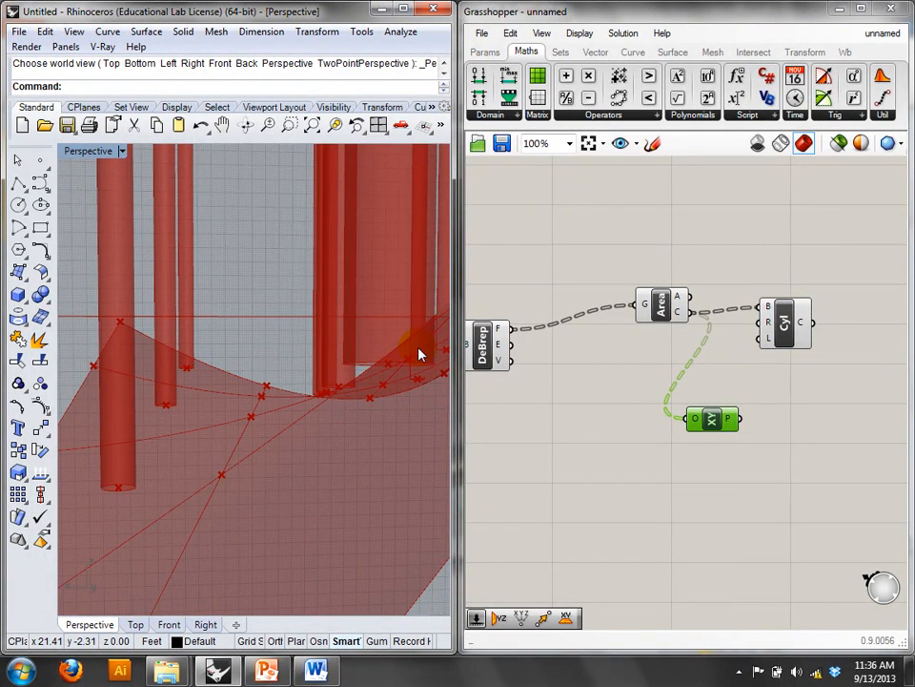
right_drag(391, 342, 397, 399)
scroll(325, 342, down, 8)
- Add an Evaluate Surface component and place it on the canvas below the Area component
click(572, 386)
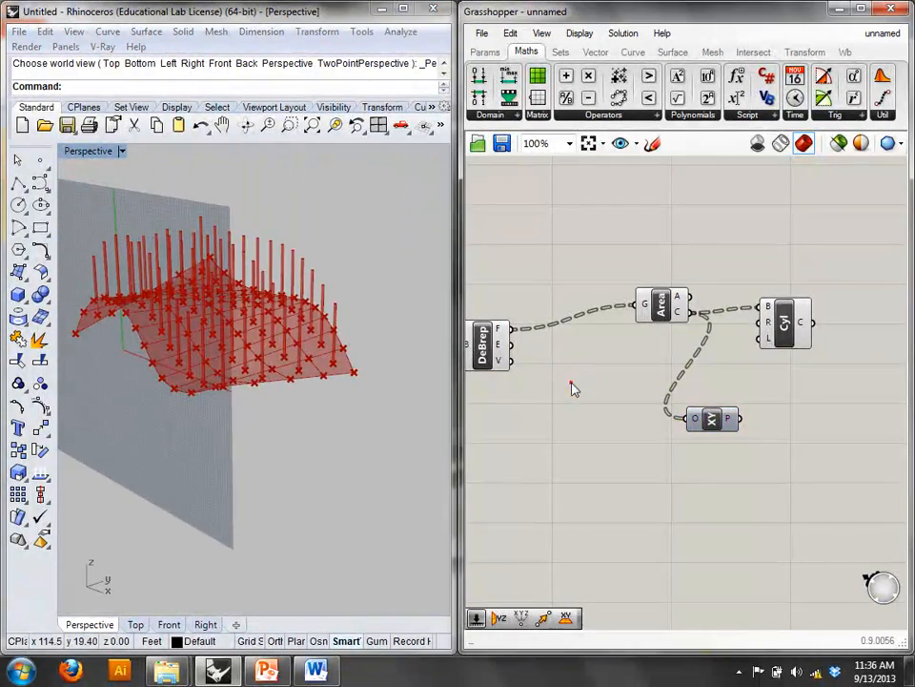
double_click(601, 403)
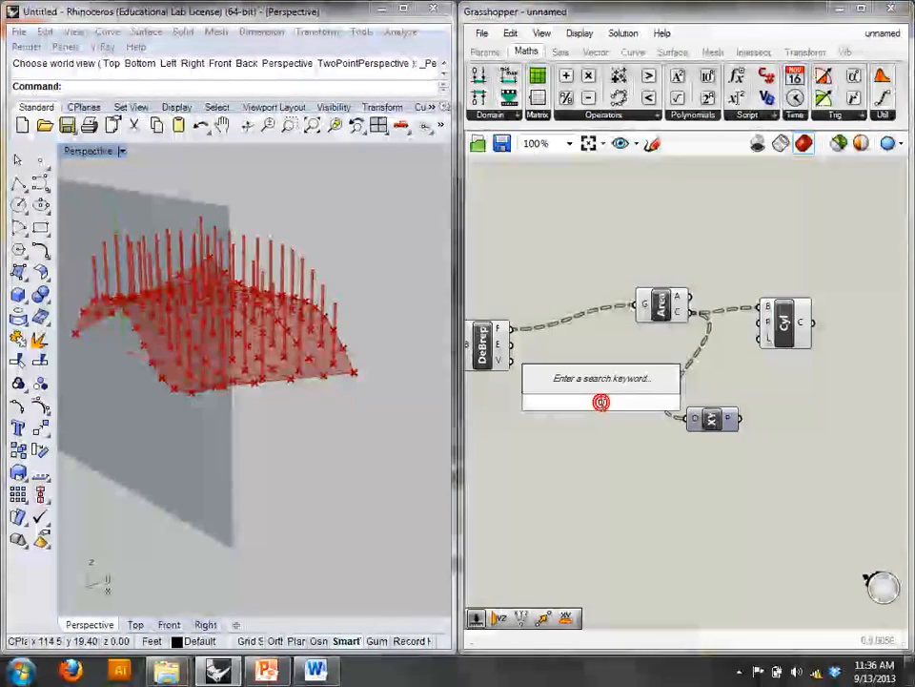
text(eva)
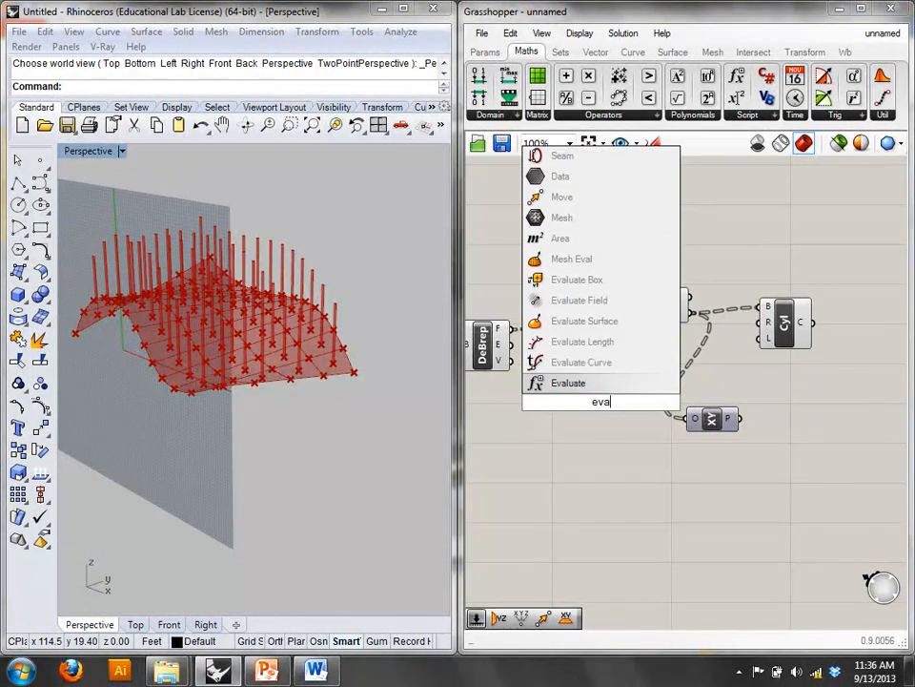
click(611, 321)
drag(606, 401, 610, 441)
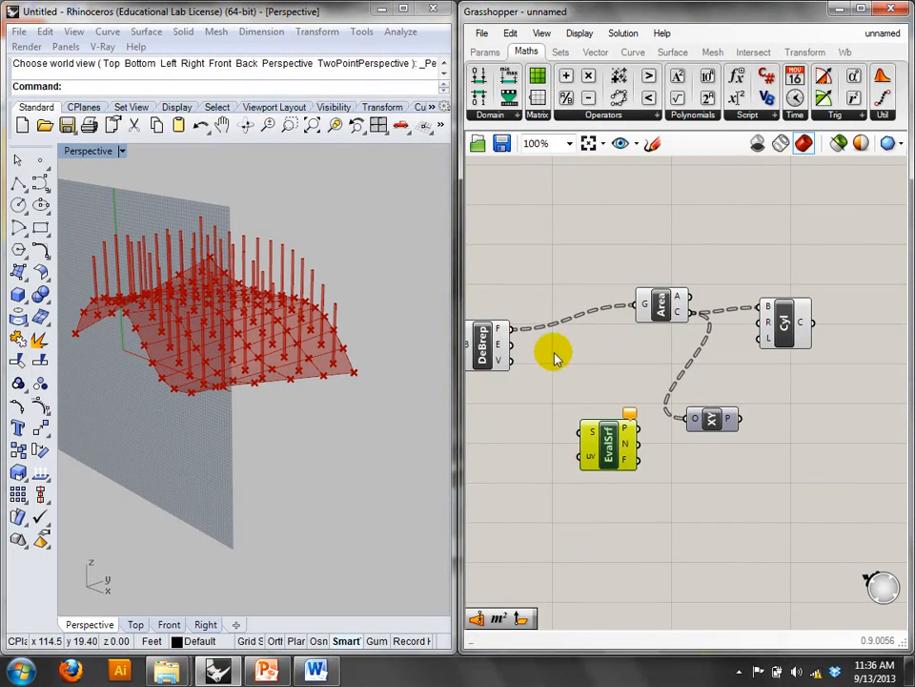
- Connect the DeBrep faces output to Evaluate Surface's surface input and highlight the Area centroids in the model
mouse_move(501, 327)
right_drag(550, 363, 650, 344)
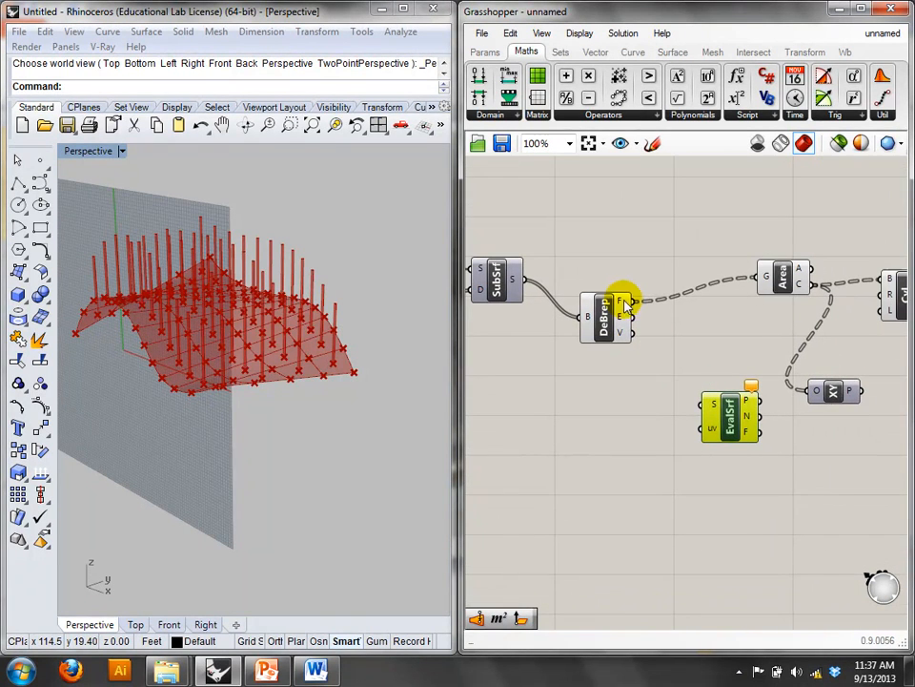
drag(627, 303, 743, 448)
right_drag(774, 372, 713, 338)
click(725, 241)
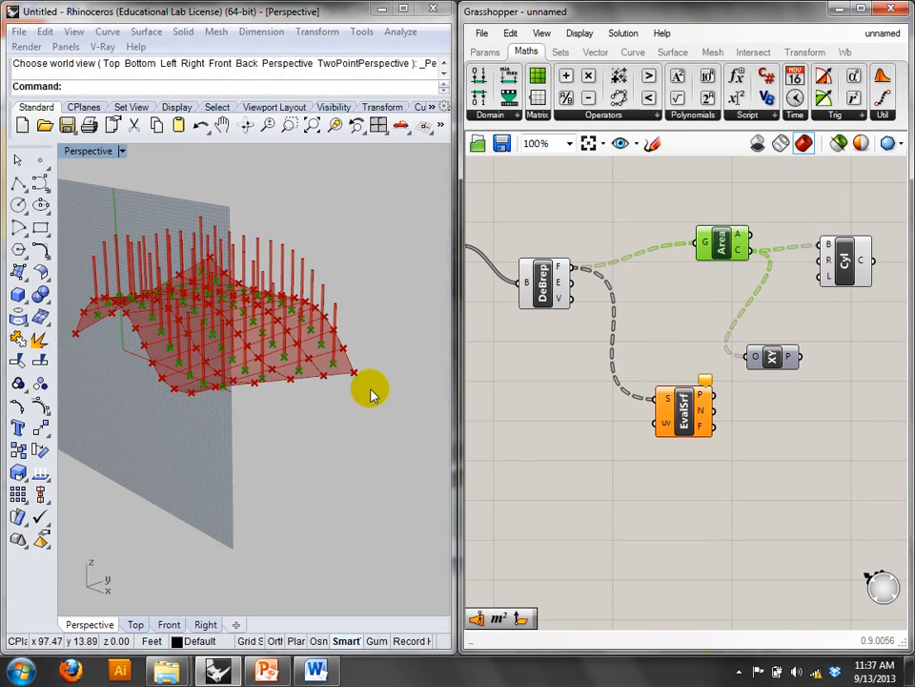
mouse_move(566, 272)
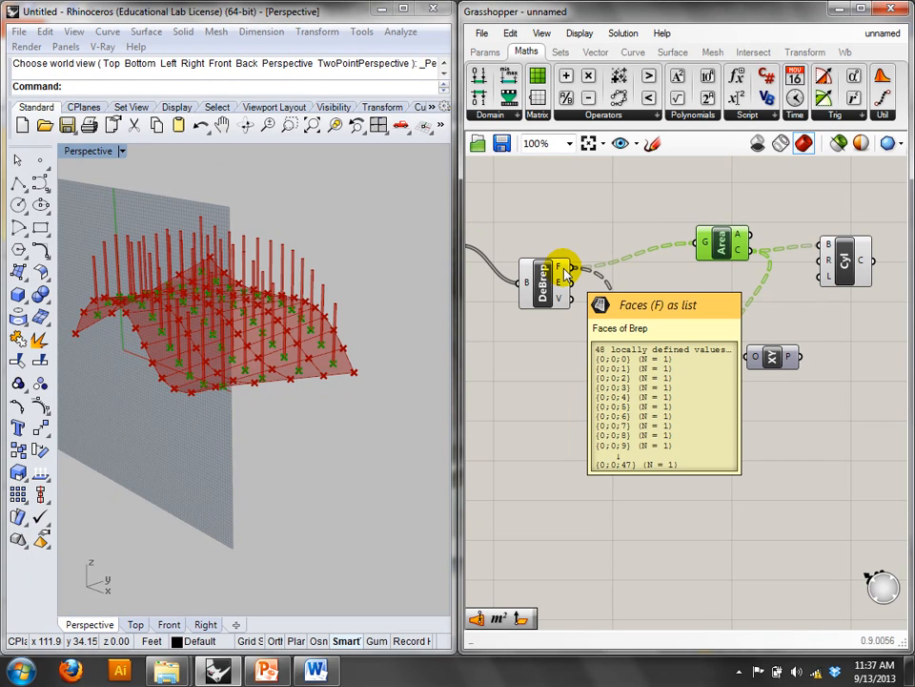
- Add a Surface Closest Point component between DeBrep and Area, moving Evaluate Surface further down to make room
right_drag(654, 303, 619, 311)
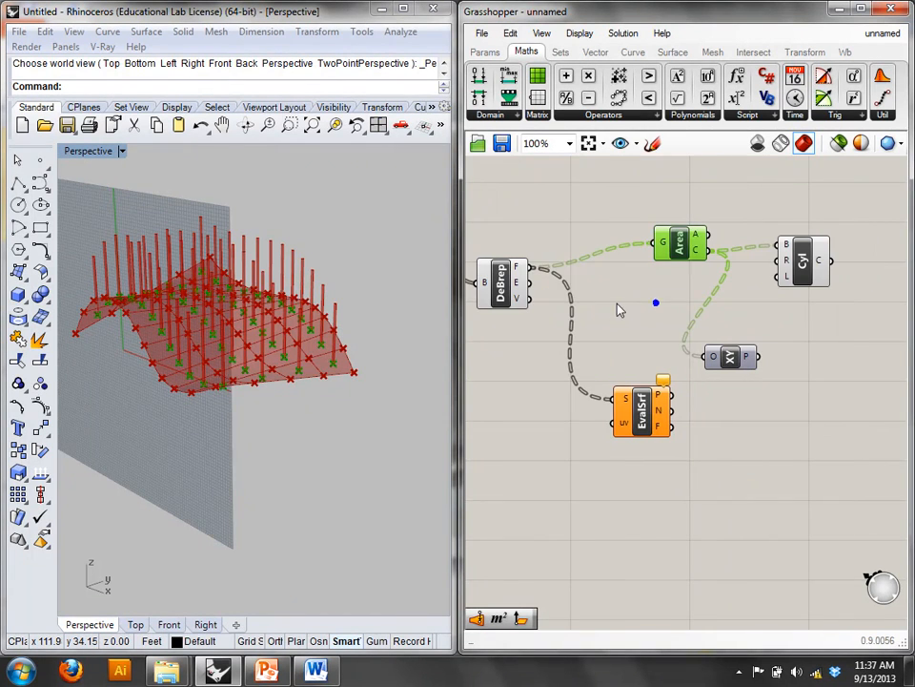
double_click(625, 305)
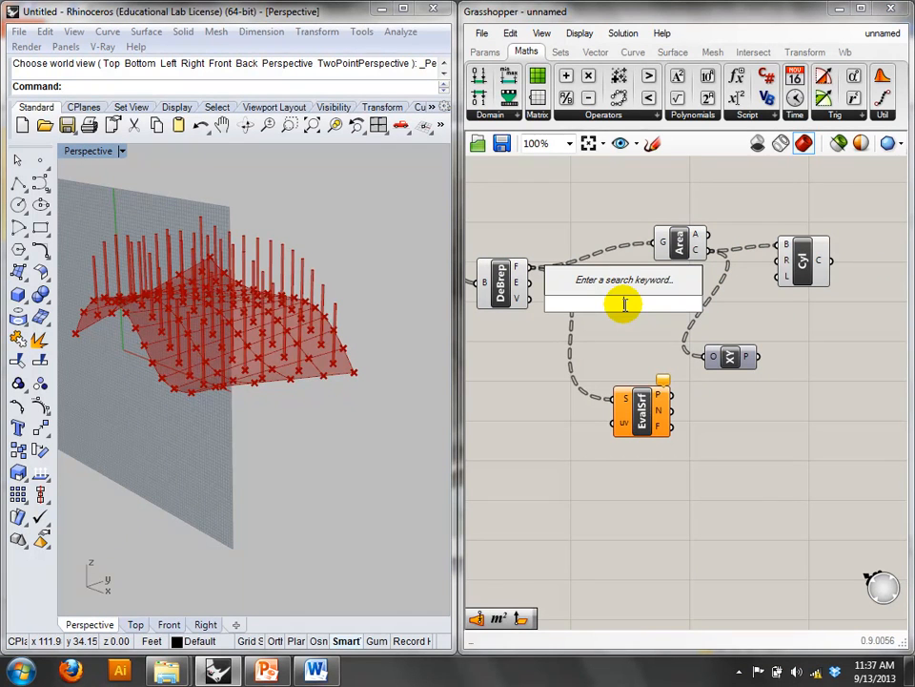
text(clo)
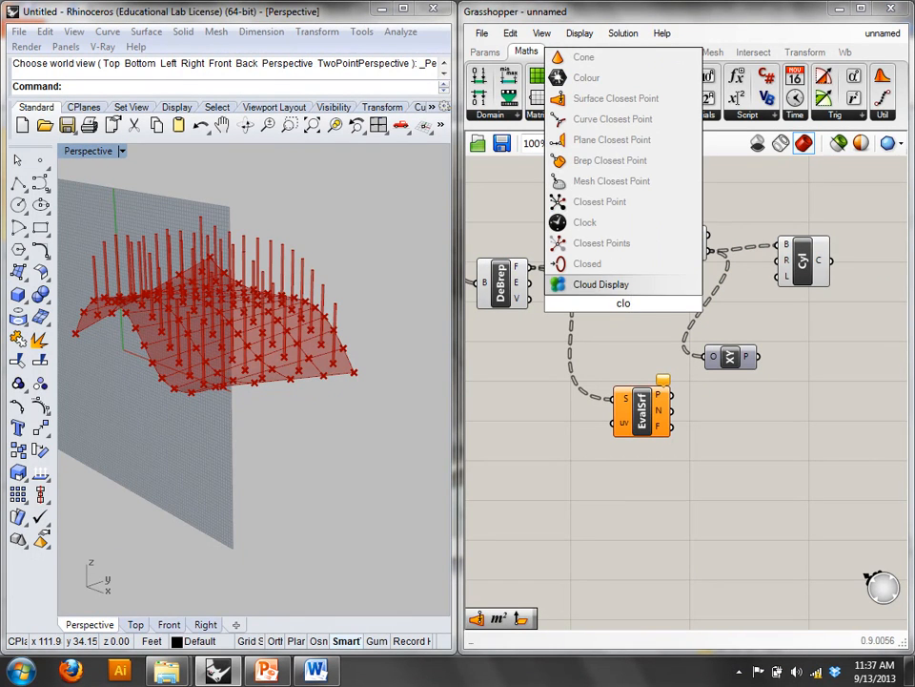
click(640, 97)
right_drag(534, 315, 607, 323)
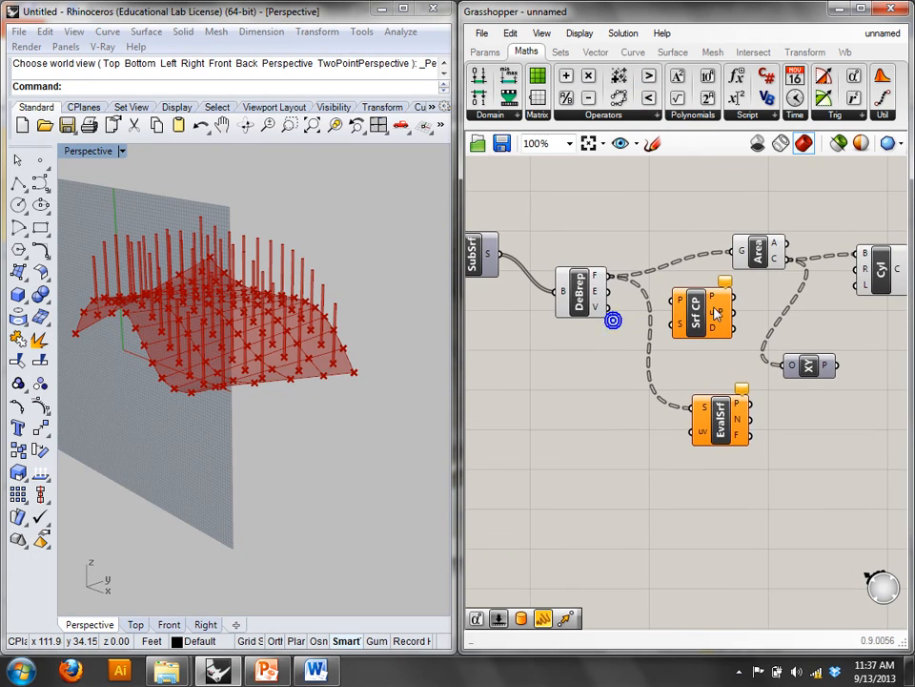
drag(710, 414, 725, 477)
- Delete the XY Plane component and reposition Surface Closest Point and Evaluate Surface in the freed space
right_drag(848, 456, 741, 410)
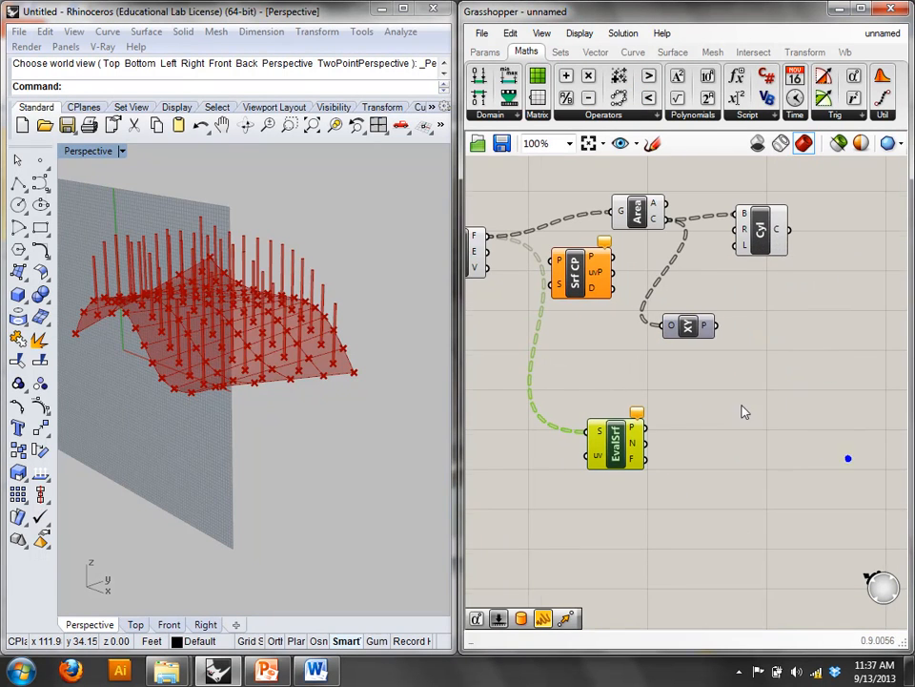
click(702, 326)
key(Delete)
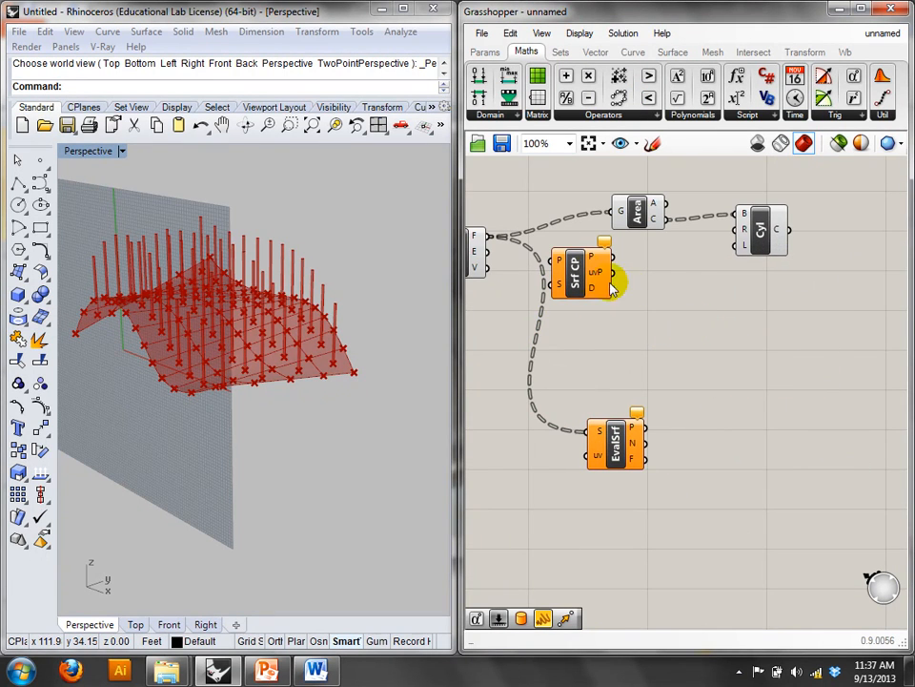
drag(609, 272, 694, 307)
drag(611, 452, 666, 462)
right_drag(658, 382, 714, 396)
right_drag(610, 352, 729, 386)
- Try wiring the SubSrf output into Surface Closest Point's point input and the Area centroids into its surface input
click(540, 262)
mouse_move(553, 275)
drag(553, 267, 816, 366)
right_drag(858, 398, 734, 353)
click(734, 315)
click(682, 214)
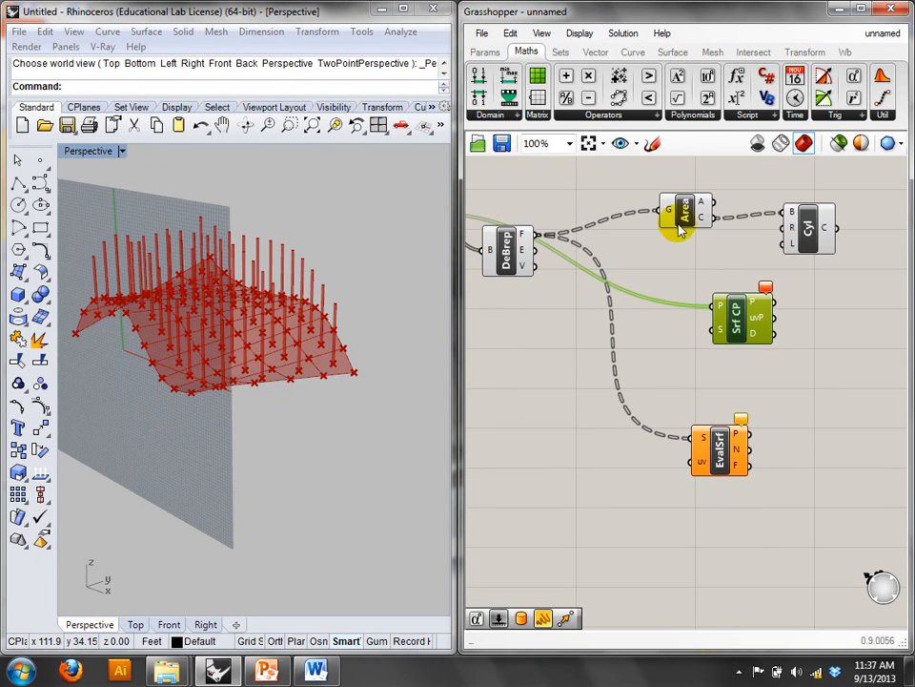
click(338, 330)
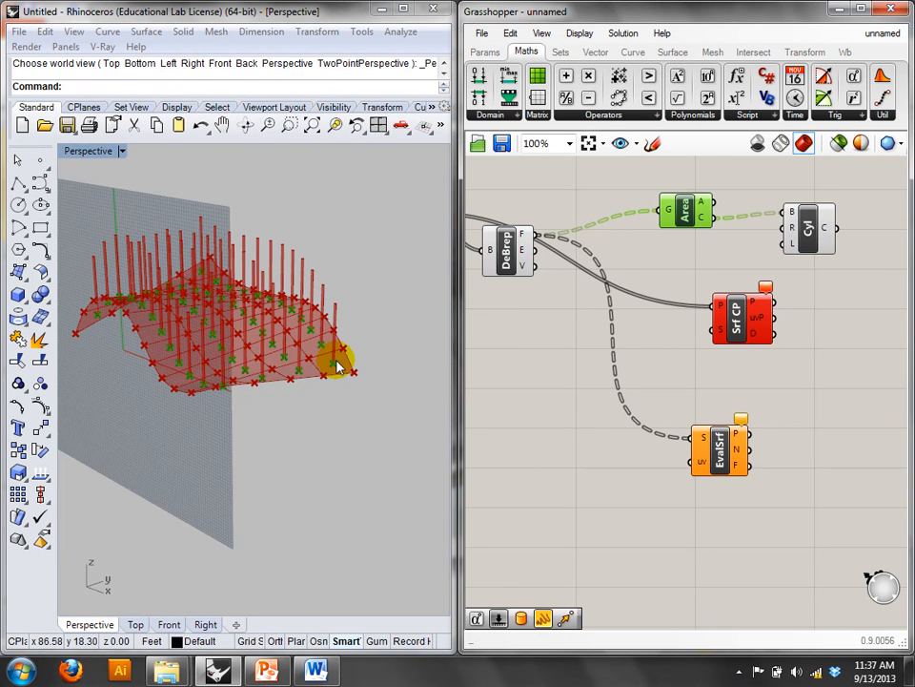
drag(715, 217, 722, 305)
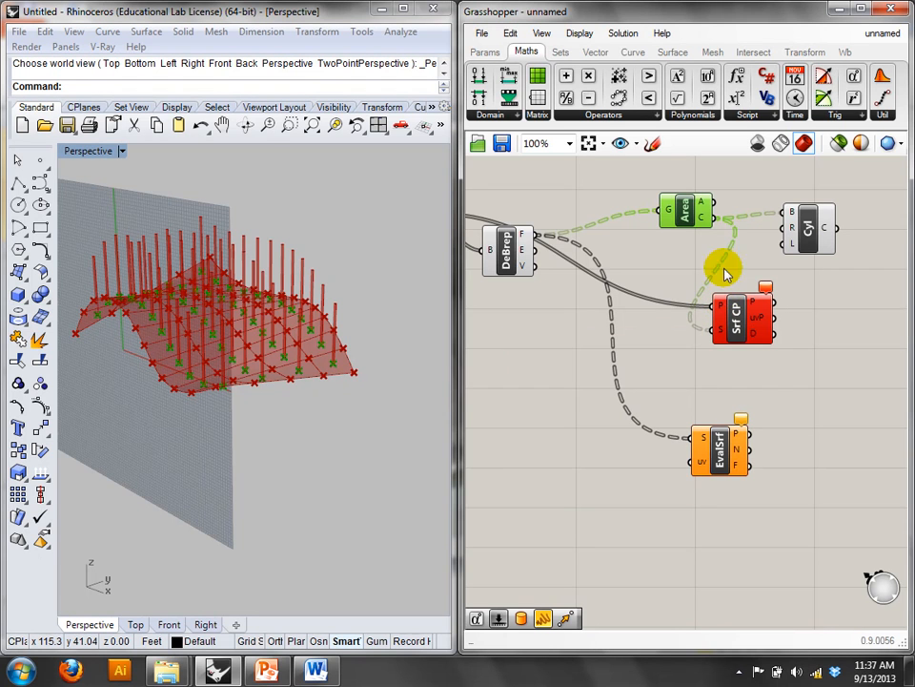
- Flatten the geometry input of the Area component
mouse_move(676, 214)
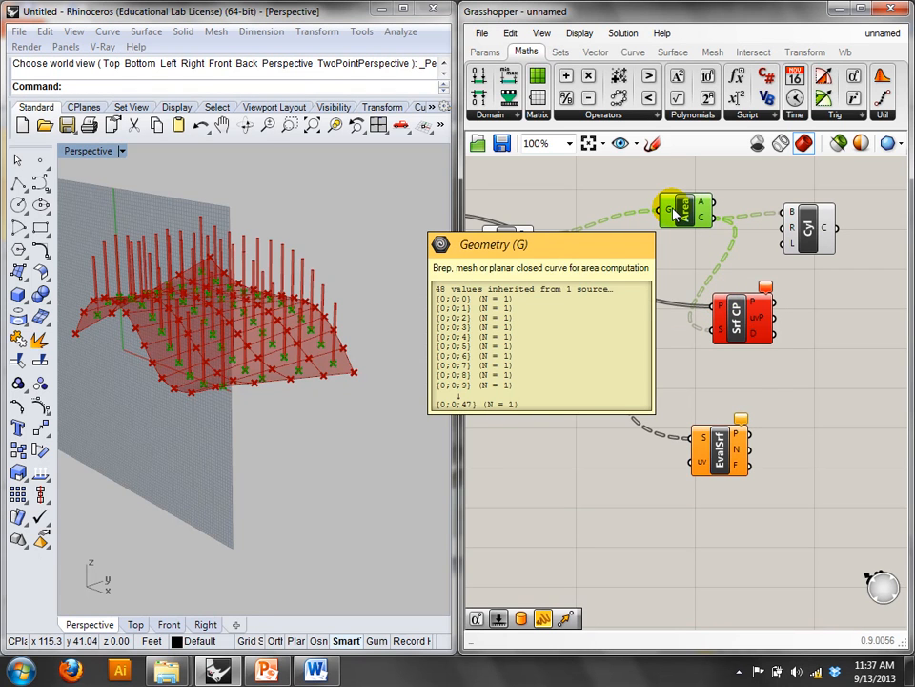
right_click(676, 213)
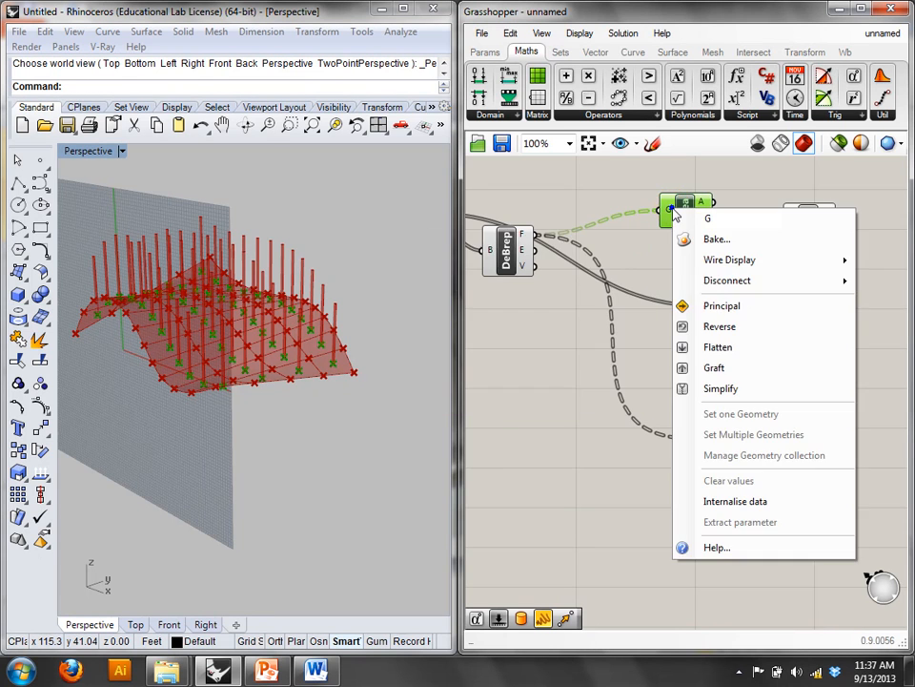
click(712, 349)
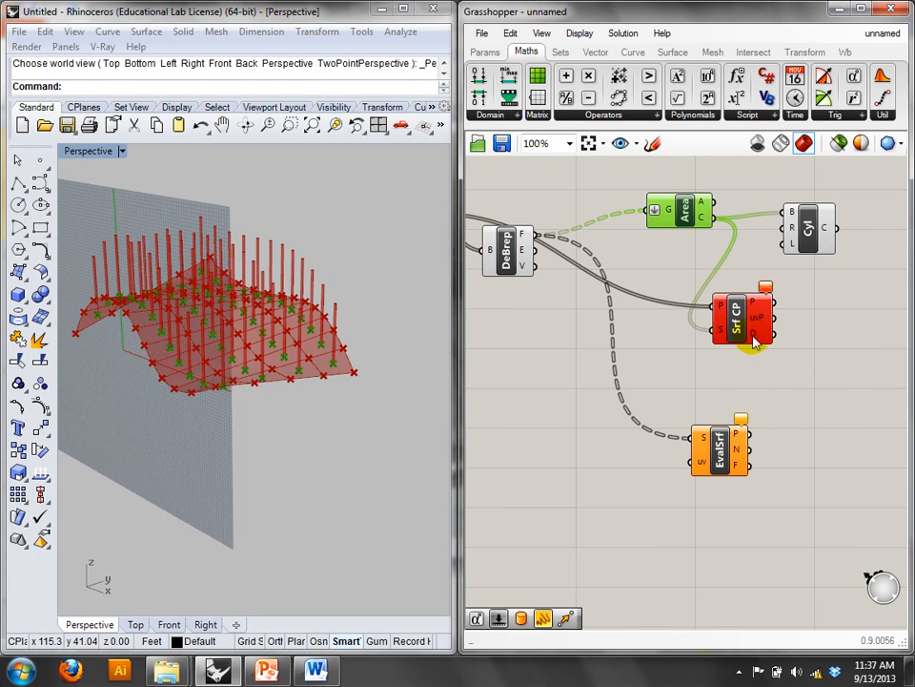
- Rewire Surface Closest Point with the Area centroids as its point input and the DeBrep faces as its surface input
click(722, 332)
mouse_move(713, 334)
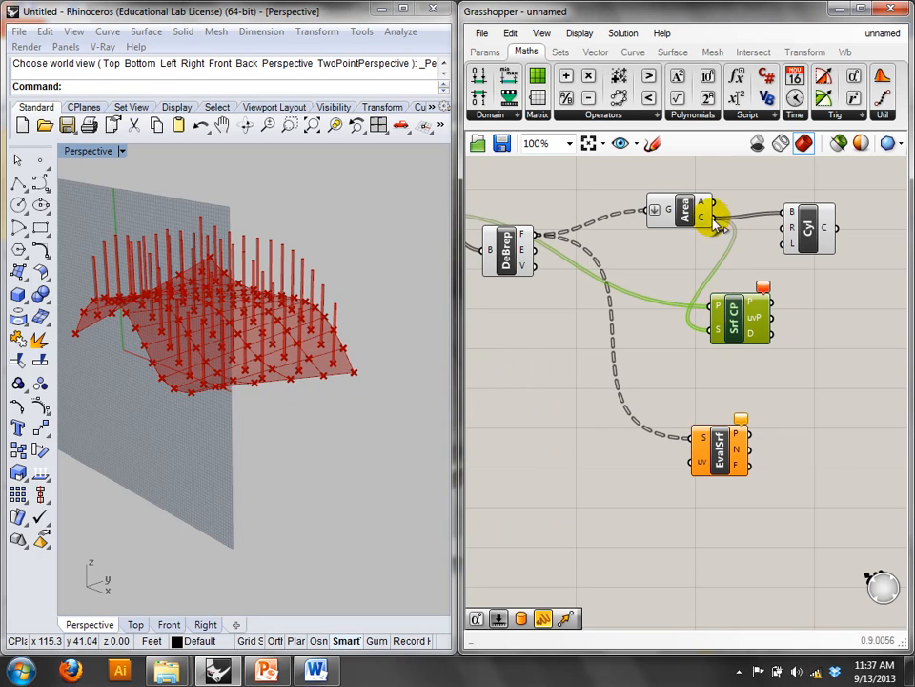
drag(713, 287, 710, 306)
drag(539, 238, 718, 334)
- Inspect Surface Closest Point's point data and remove the flatten from Area's geometry input
mouse_move(719, 305)
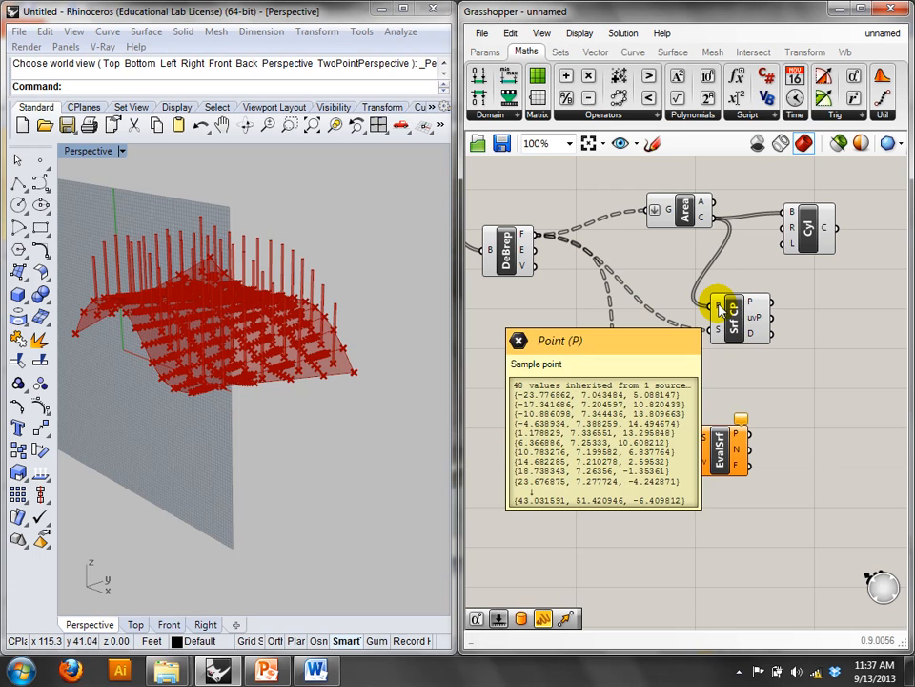
right_click(672, 211)
click(711, 347)
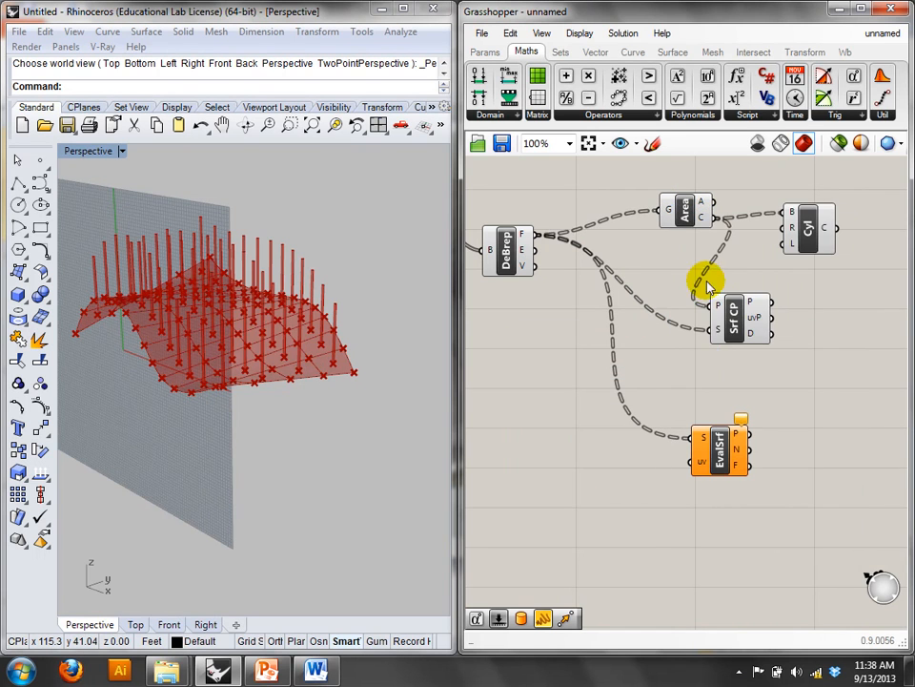
- Connect Surface Closest Point's uvP output to Evaluate Surface's uv input and examine the frames on the surface
mouse_move(719, 307)
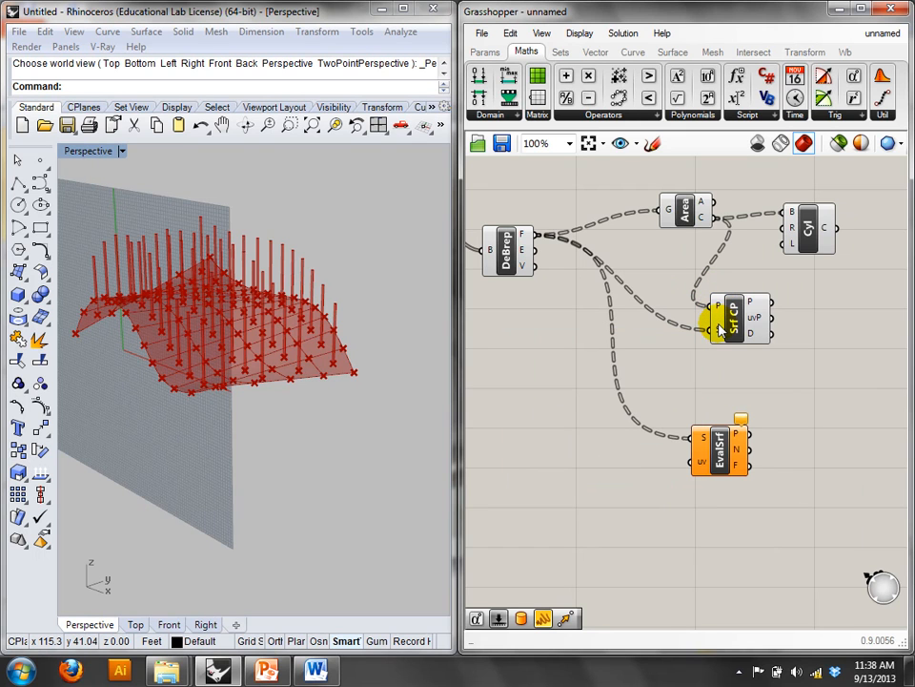
mouse_move(752, 318)
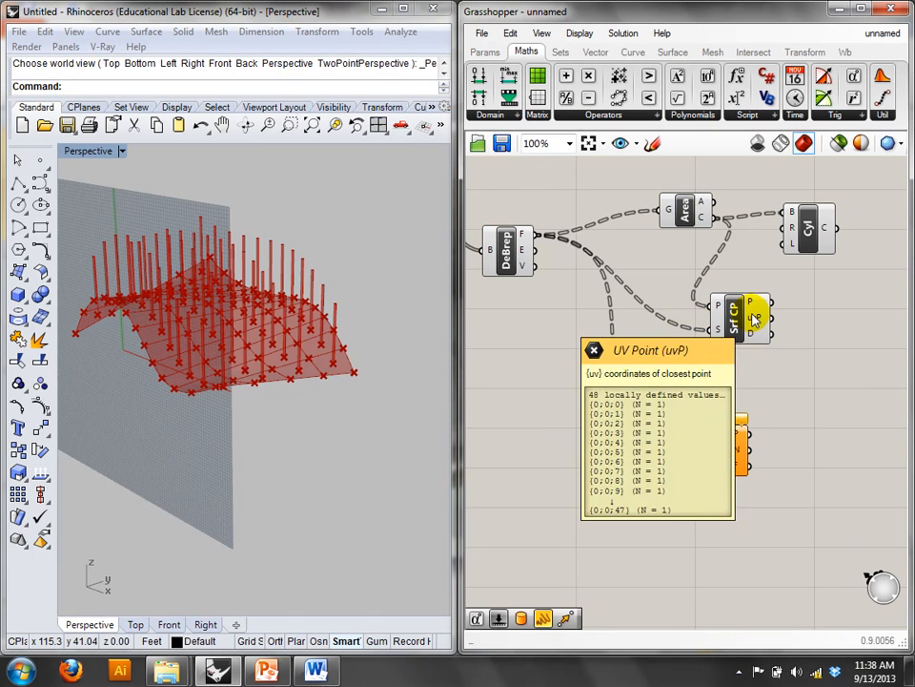
drag(752, 317, 678, 467)
right_drag(264, 412, 527, 311)
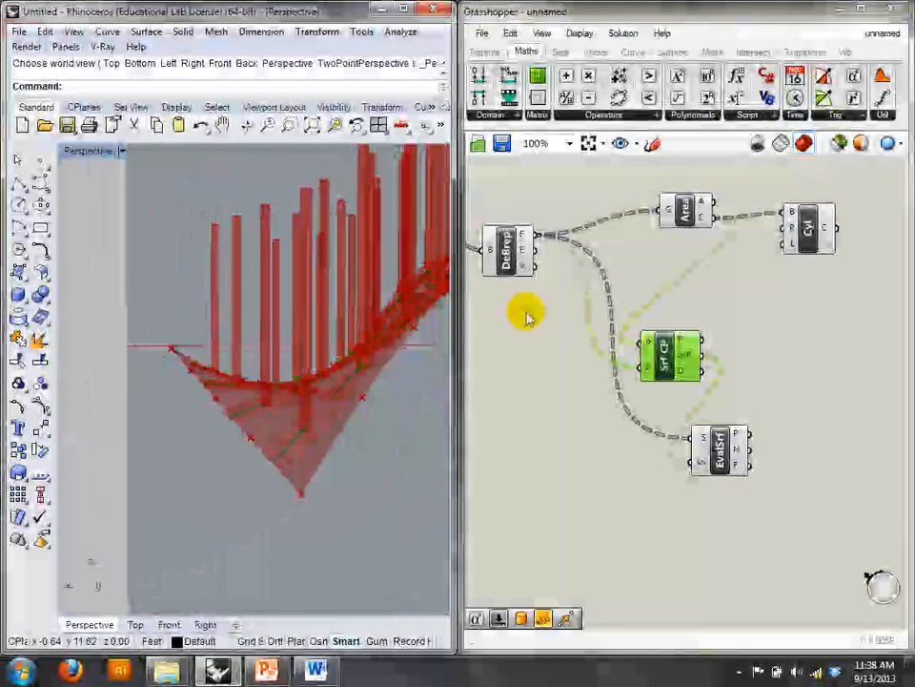
scroll(331, 421, up, 3)
right_drag(298, 425, 272, 535)
- Add an XY Plane component fed by the Area centroids, compare its planes with the surface frames, and delete it
double_click(752, 299)
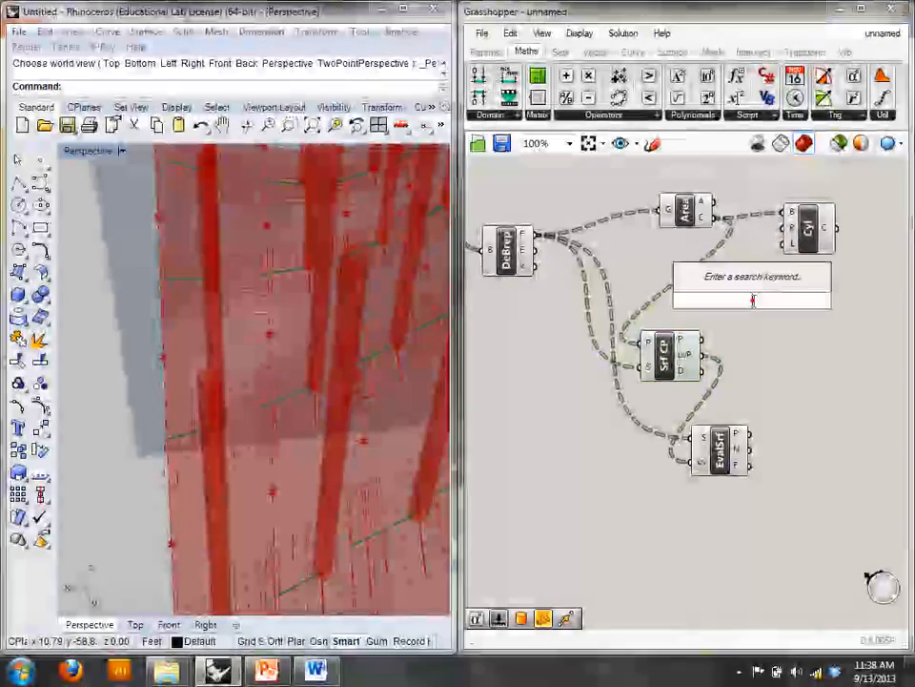
text(xy)
click(756, 285)
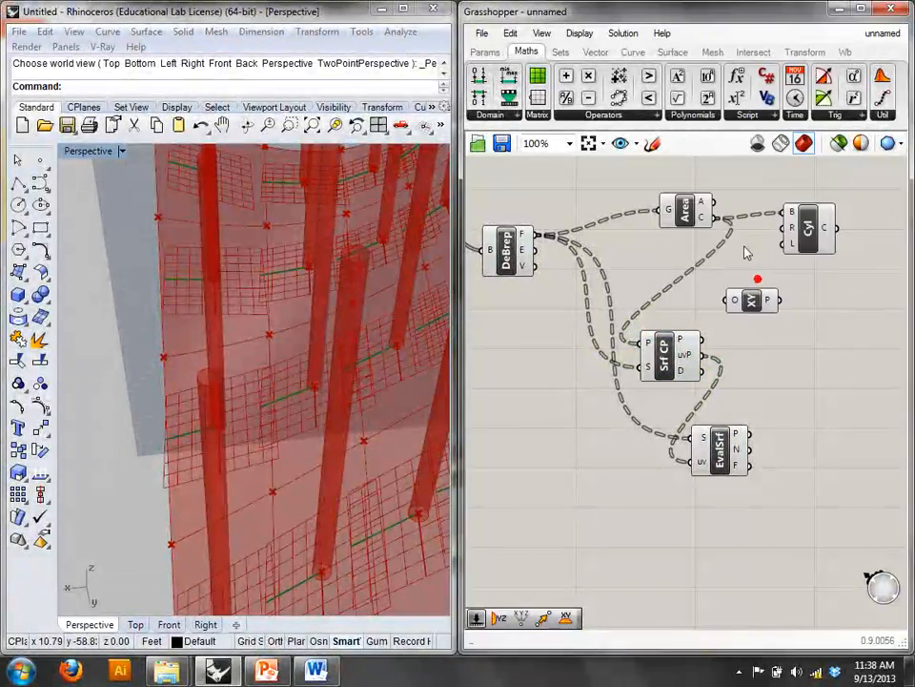
drag(713, 217, 731, 300)
right_drag(272, 370, 292, 302)
click(752, 300)
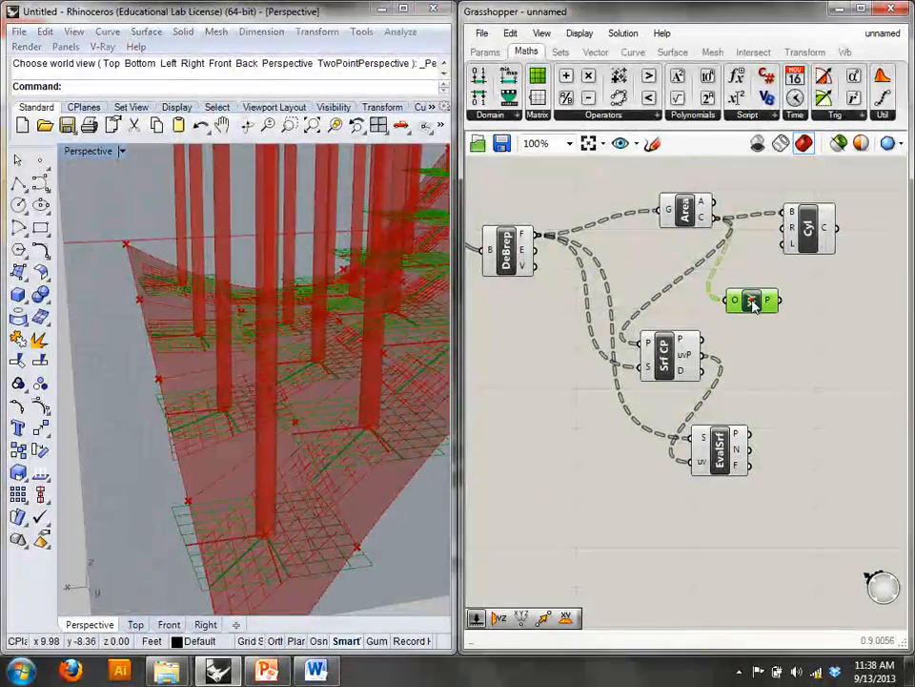
key(Delete)
- Examine how Evaluate Surface's frames follow the surface and review its inputs and outputs
right_drag(422, 294, 389, 300)
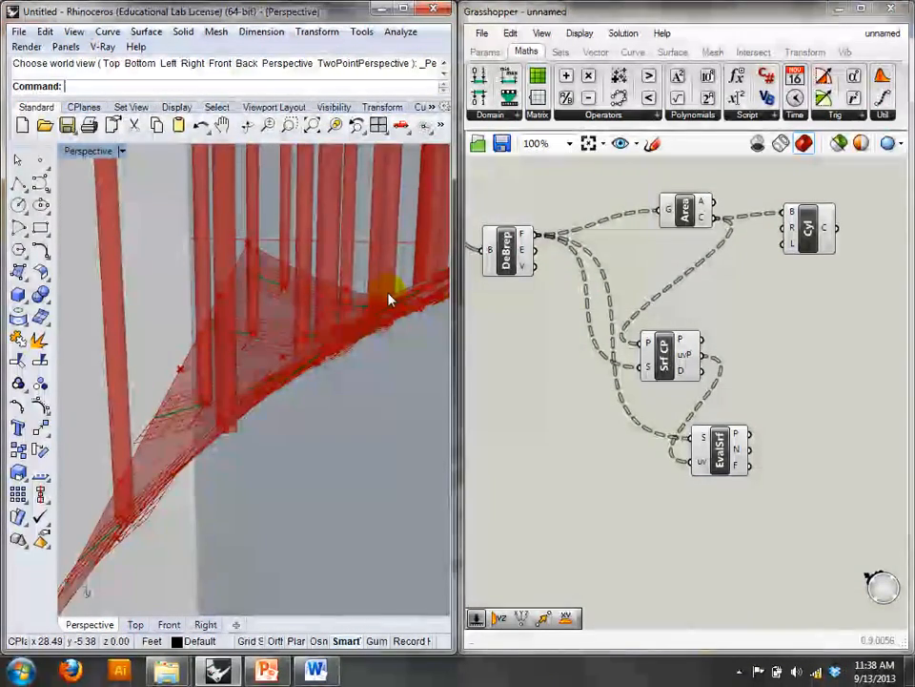
right_drag(554, 341, 600, 345)
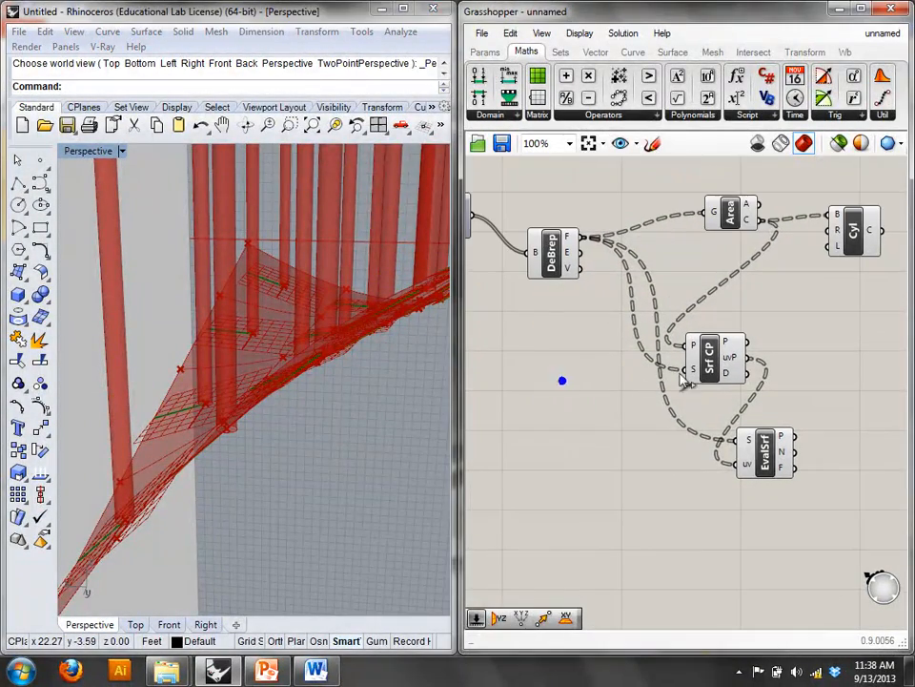
click(764, 451)
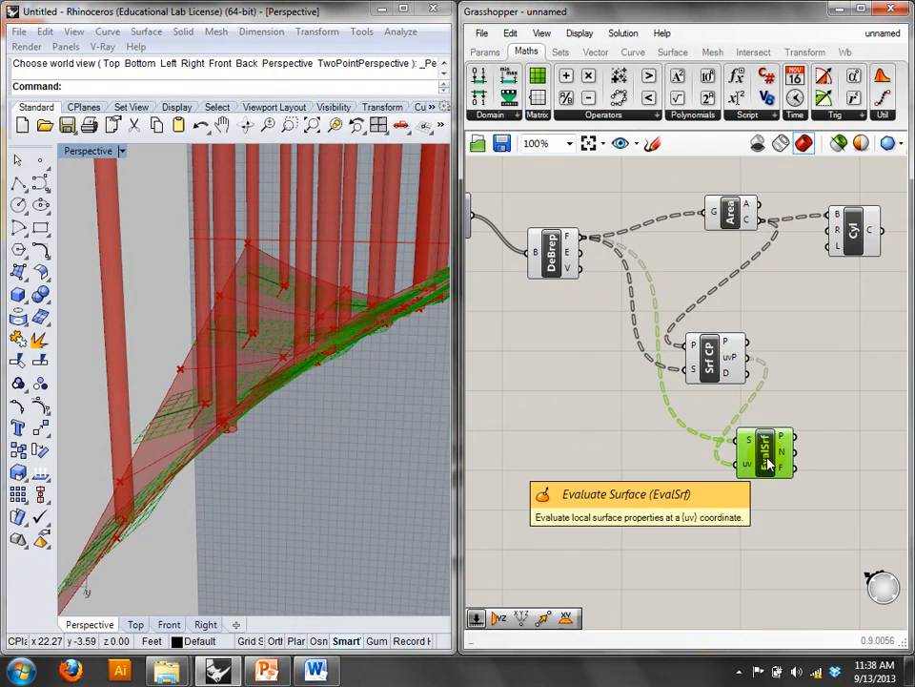
mouse_move(784, 469)
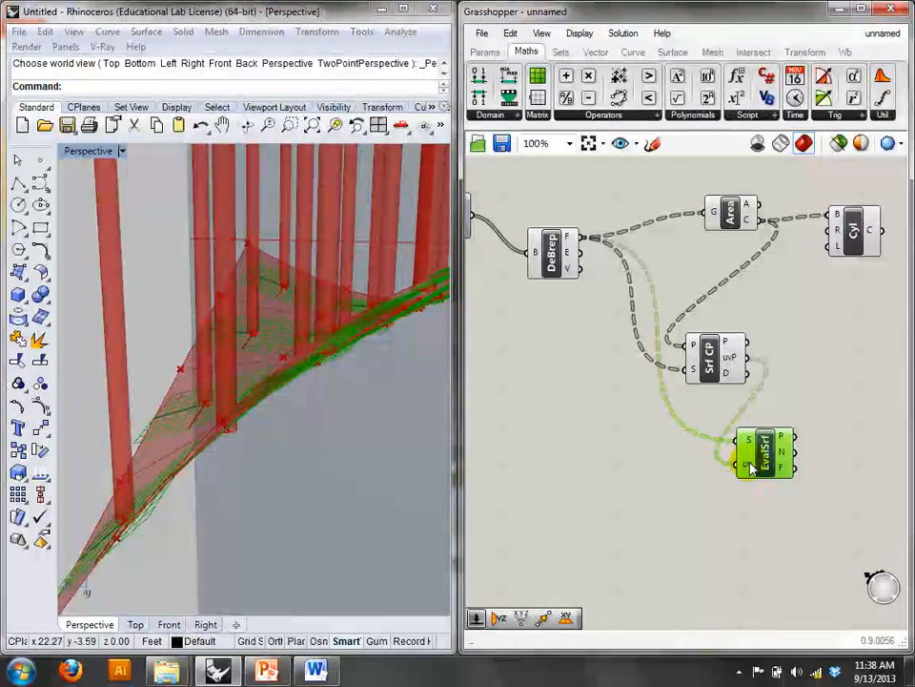
mouse_move(752, 467)
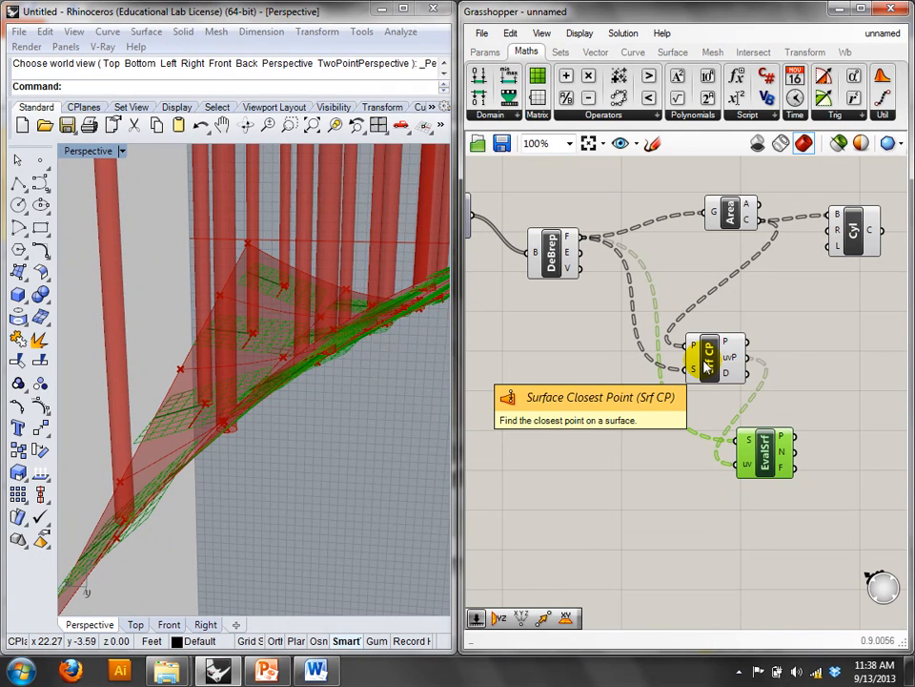
- Connect Evaluate Surface's frame output to Cylinder's base input in place of the centroids and examine the cylinders' orientation on the surface
click(727, 211)
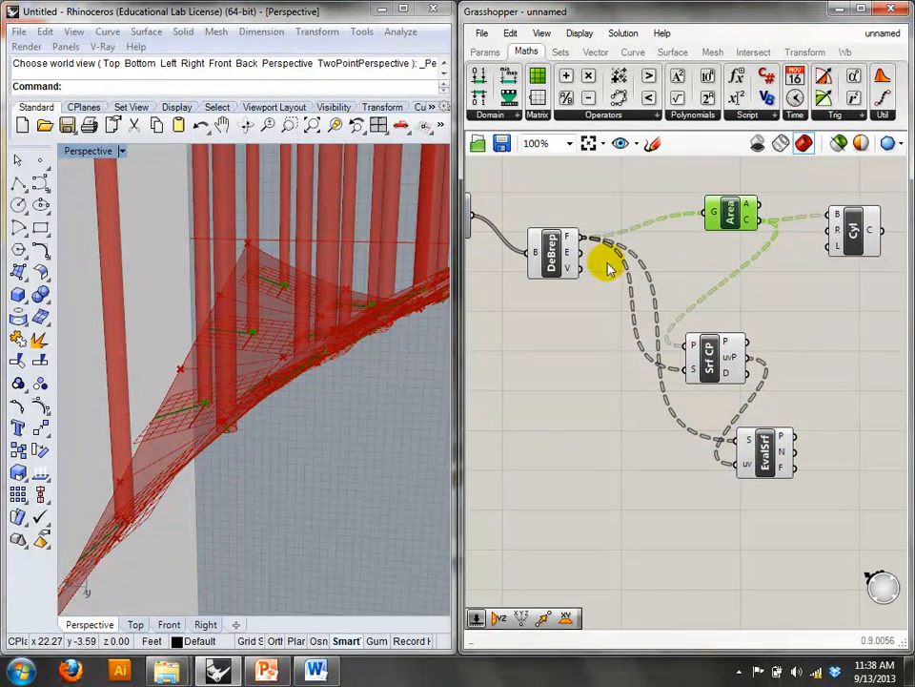
mouse_move(744, 360)
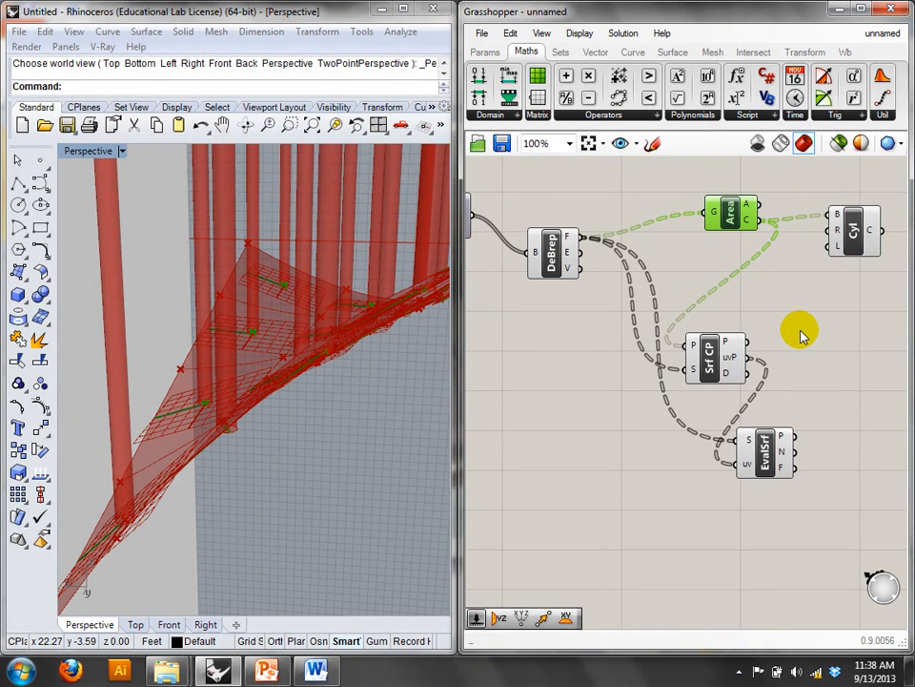
right_drag(801, 334, 692, 303)
drag(681, 213, 735, 225)
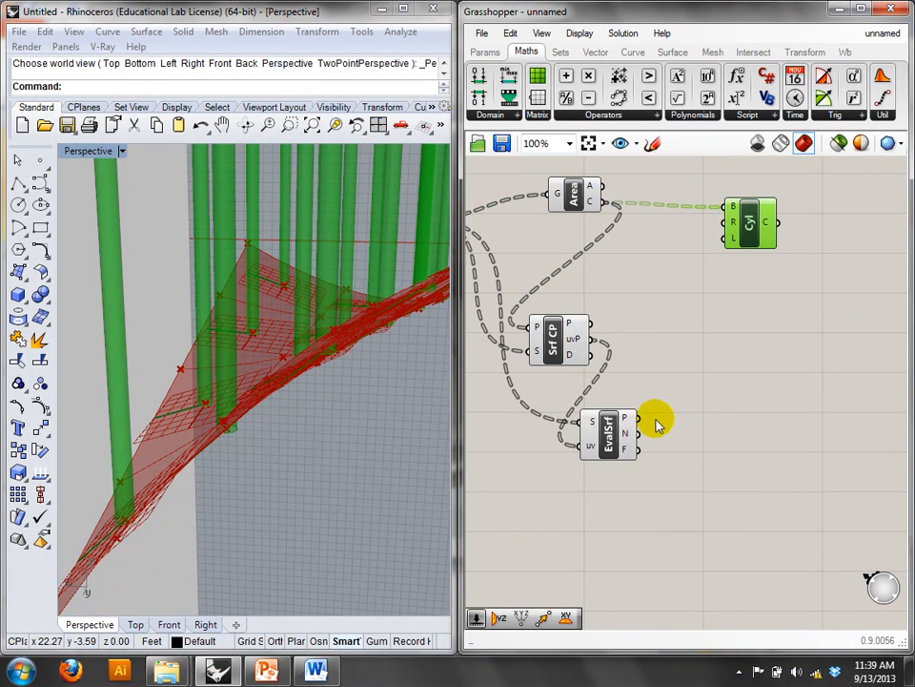
drag(638, 448, 732, 206)
right_drag(368, 272, 314, 307)
scroll(318, 307, down, 5)
right_drag(255, 223, 258, 318)
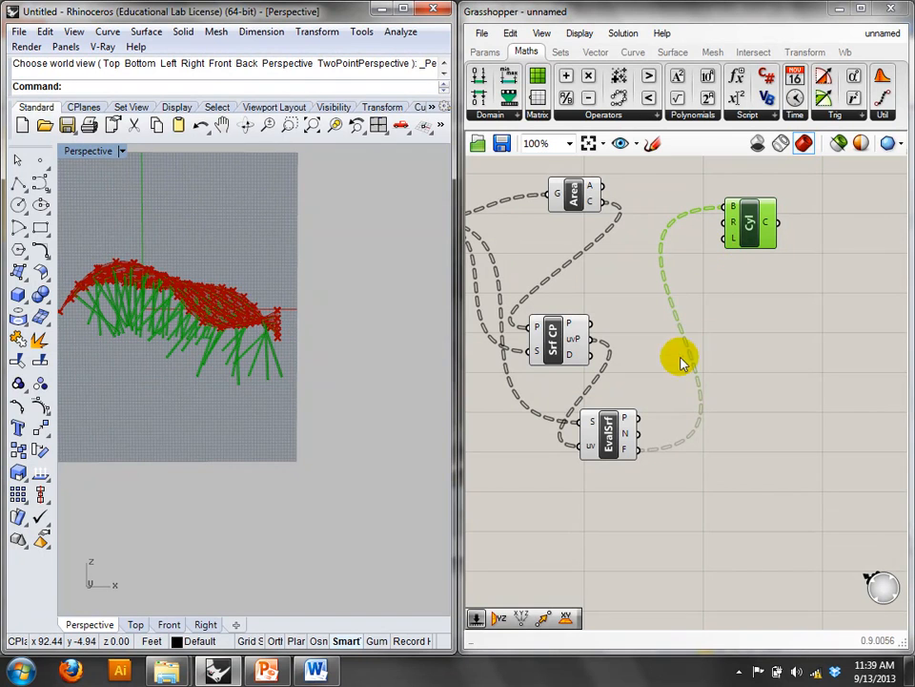
- Add a number slider to the canvas below the Cylinder component
right_click(737, 240)
click(729, 335)
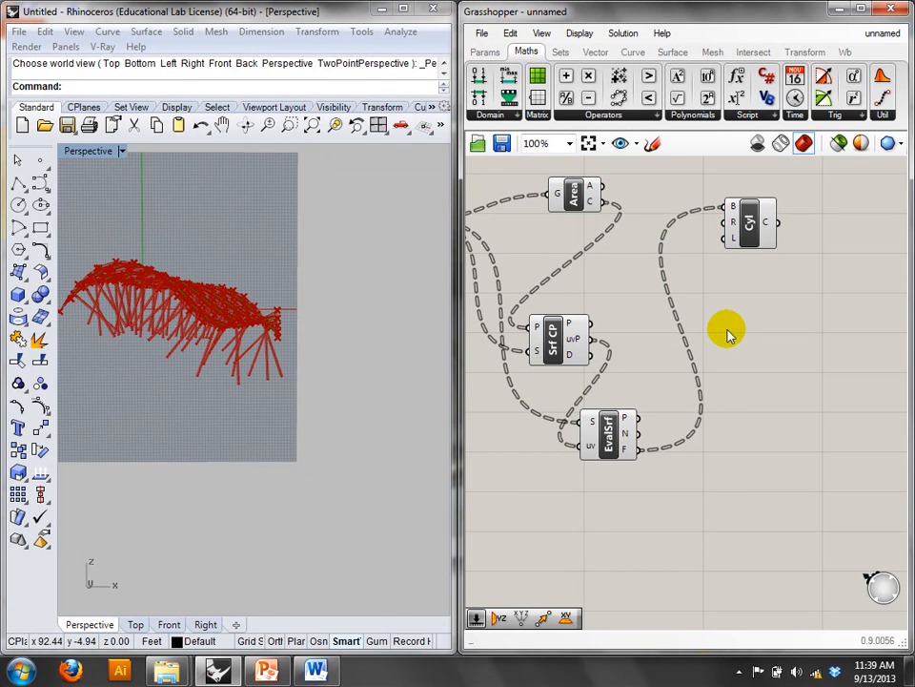
double_click(728, 330)
text(num)
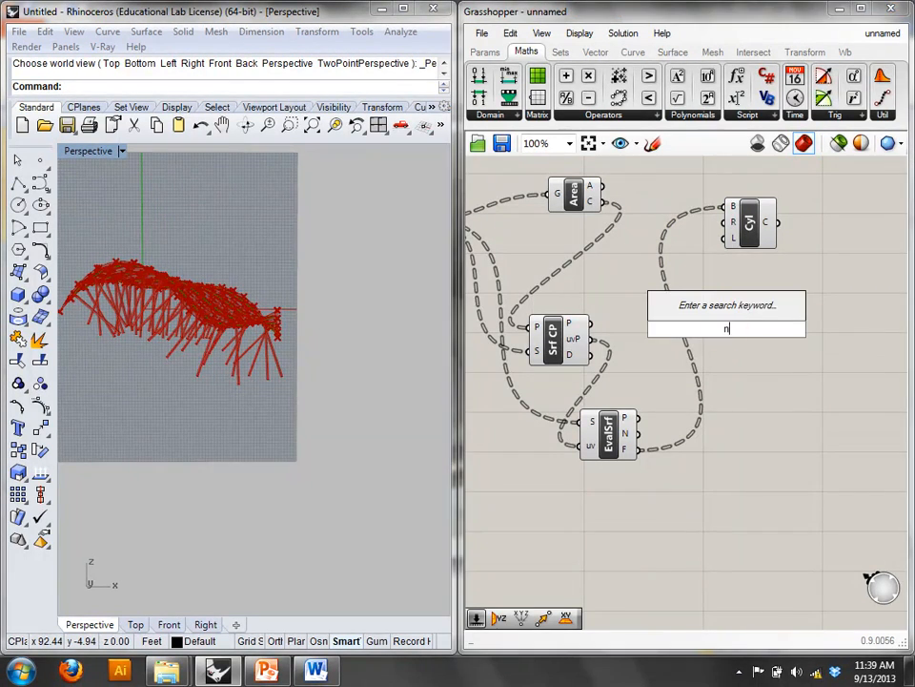
click(706, 289)
click(749, 322)
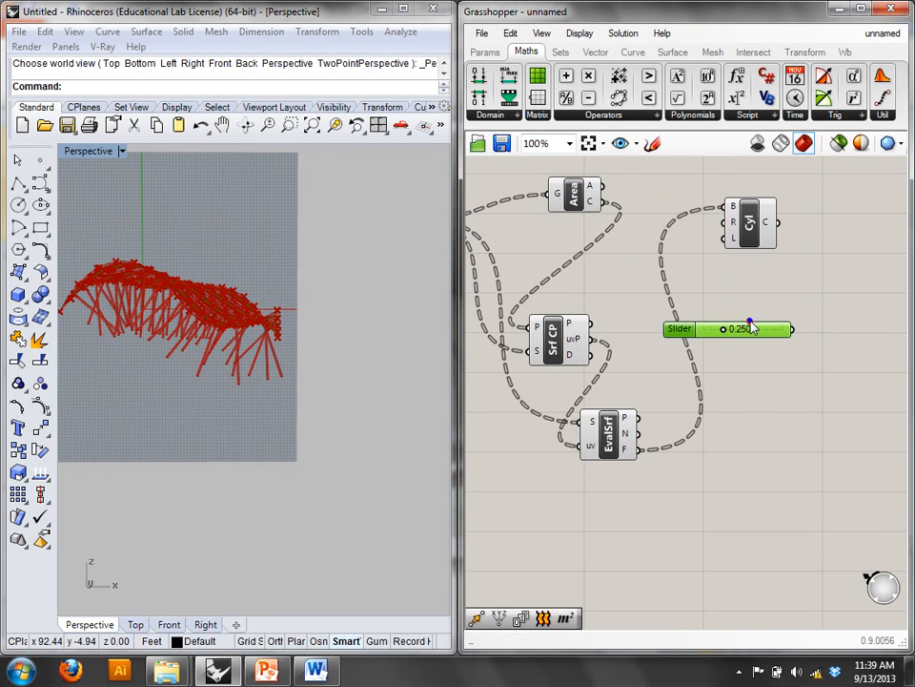
- Set the number slider's domain to a minimum of -30 and a maximum of 30
right_click(751, 324)
click(678, 392)
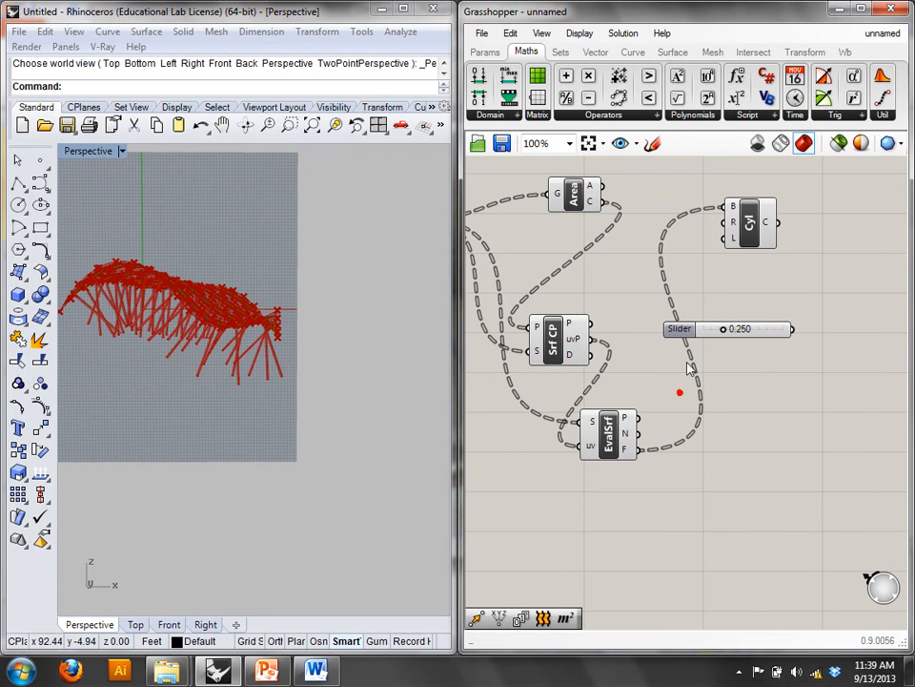
right_click(732, 332)
click(777, 410)
double_click(809, 432)
text(-)
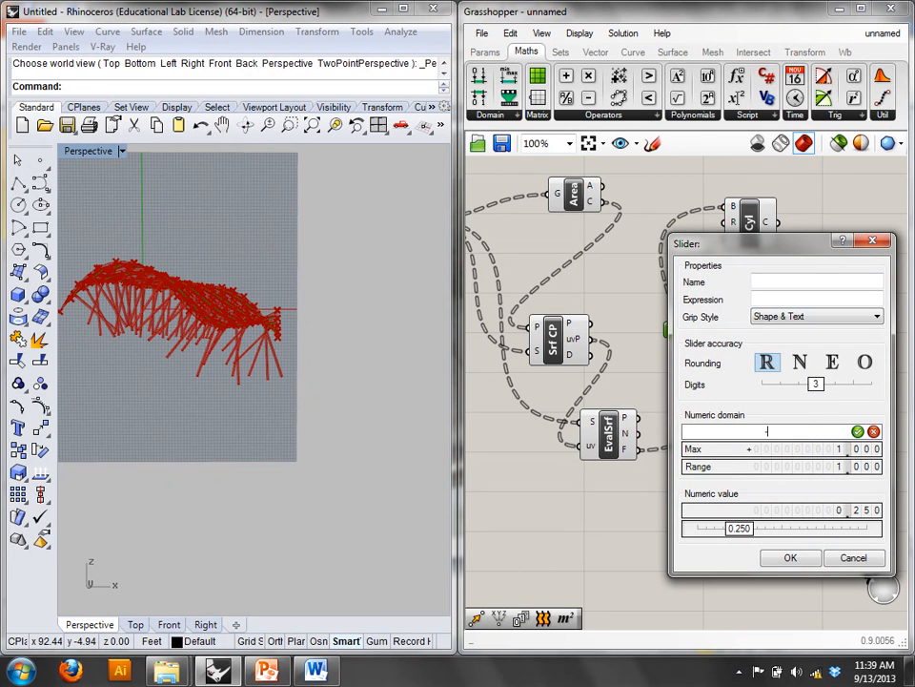
text(30)
click(857, 431)
double_click(791, 448)
text(3)
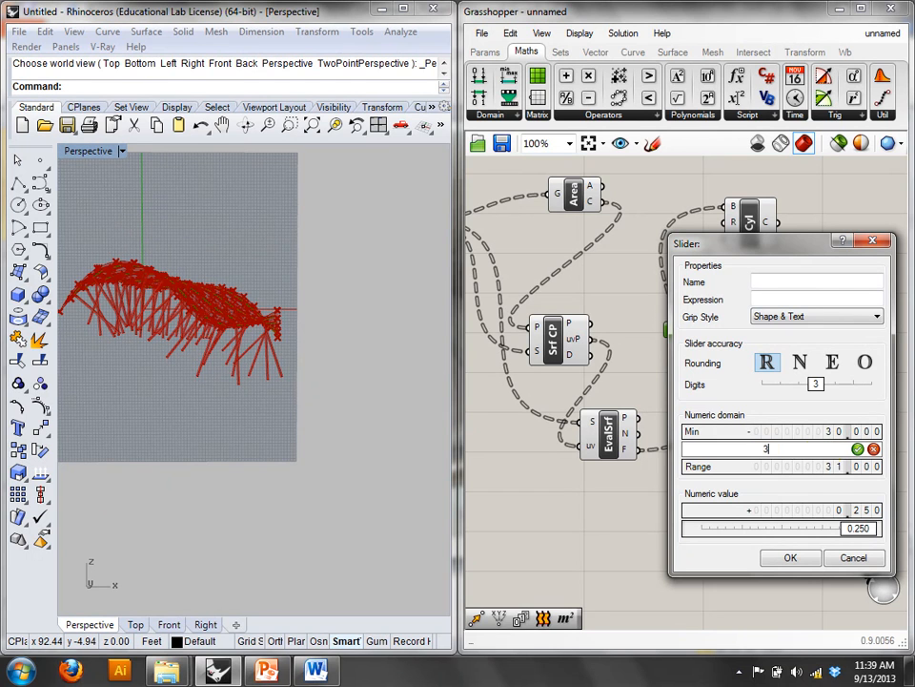
text(0)
click(857, 448)
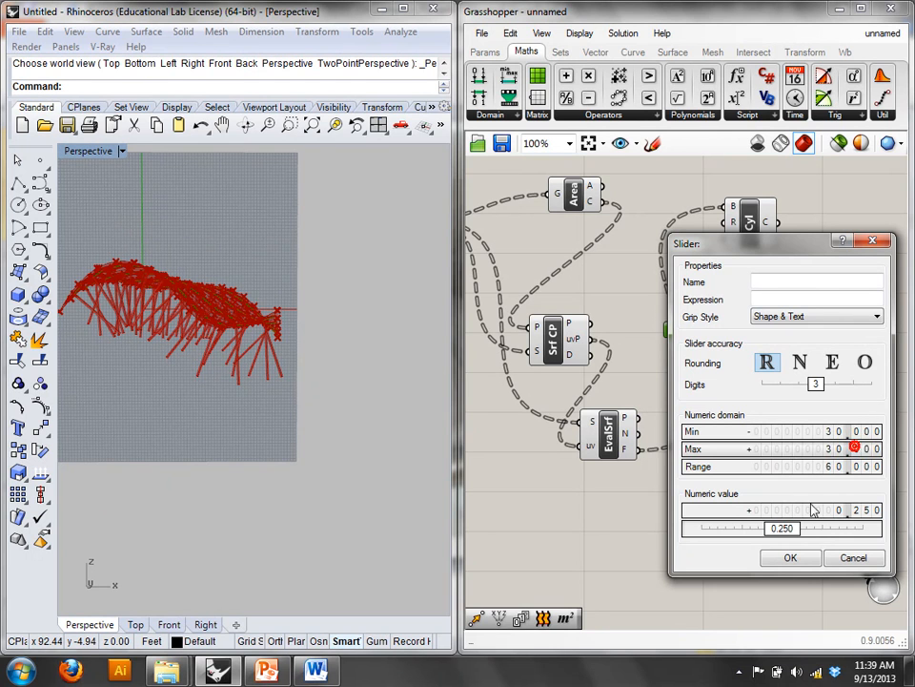
click(782, 559)
- Connect the slider to Cylinder's length input, set it to -30, and view the cylinders on the surface
drag(715, 273, 722, 237)
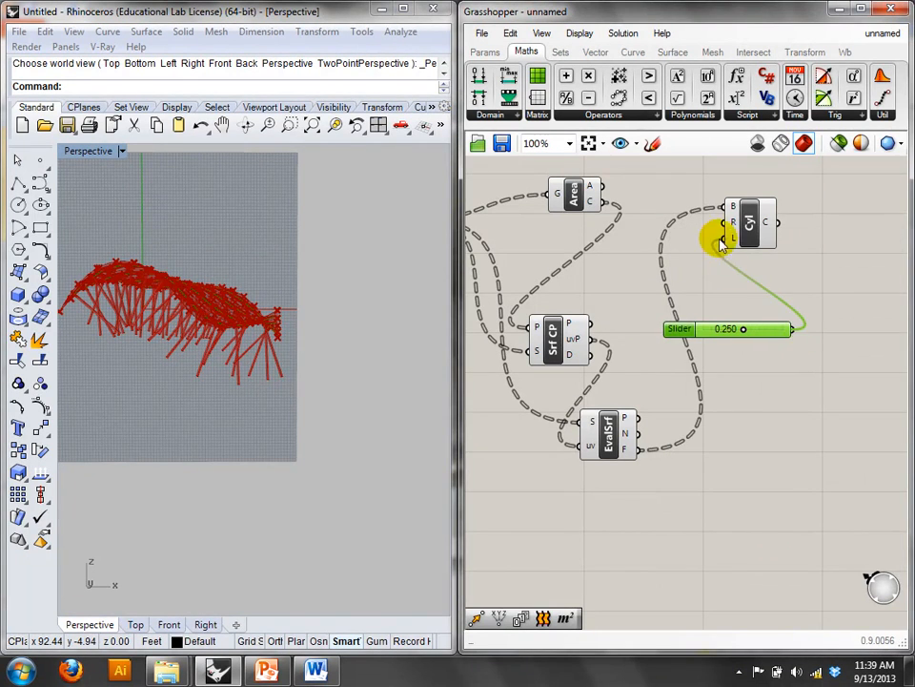
drag(750, 331, 669, 328)
shift+right_drag(164, 336, 507, 286)
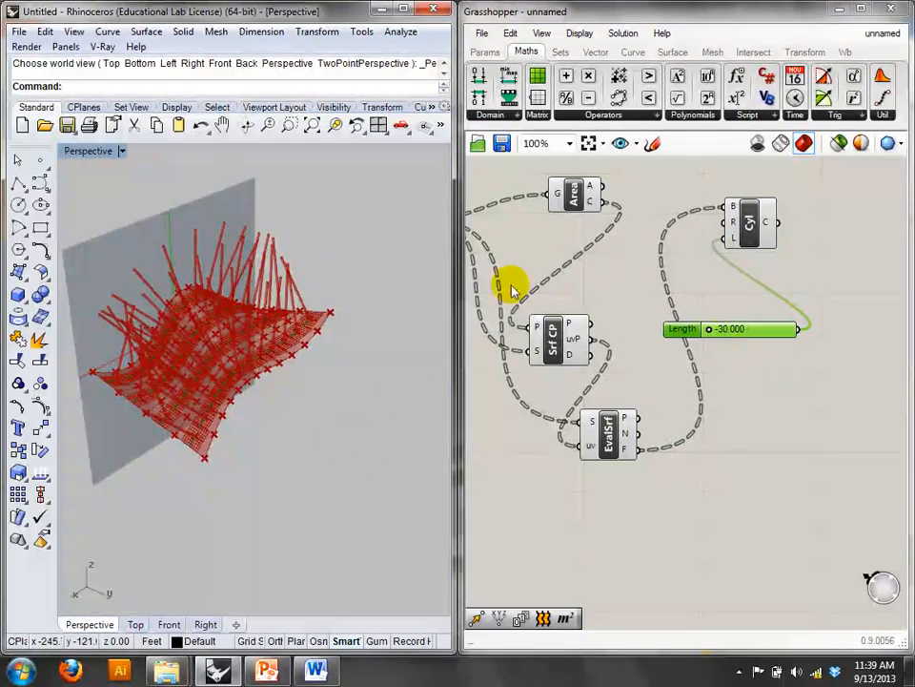
right_drag(327, 263, 277, 238)
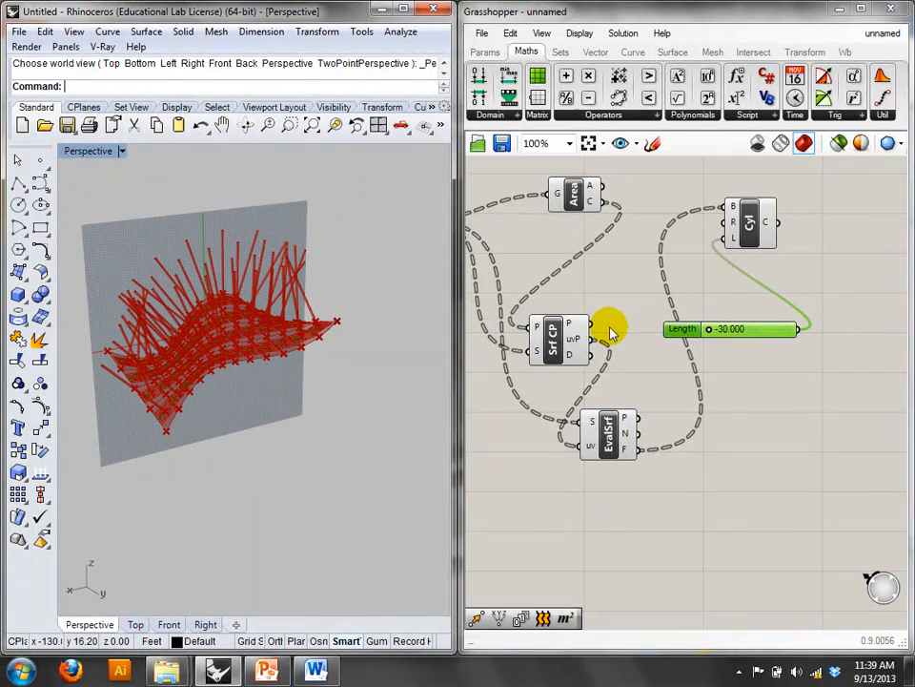
- Add an Extrude component below Deconstruct Brep and connect the original Srf parameter to its base input
click(609, 297)
double_click(609, 297)
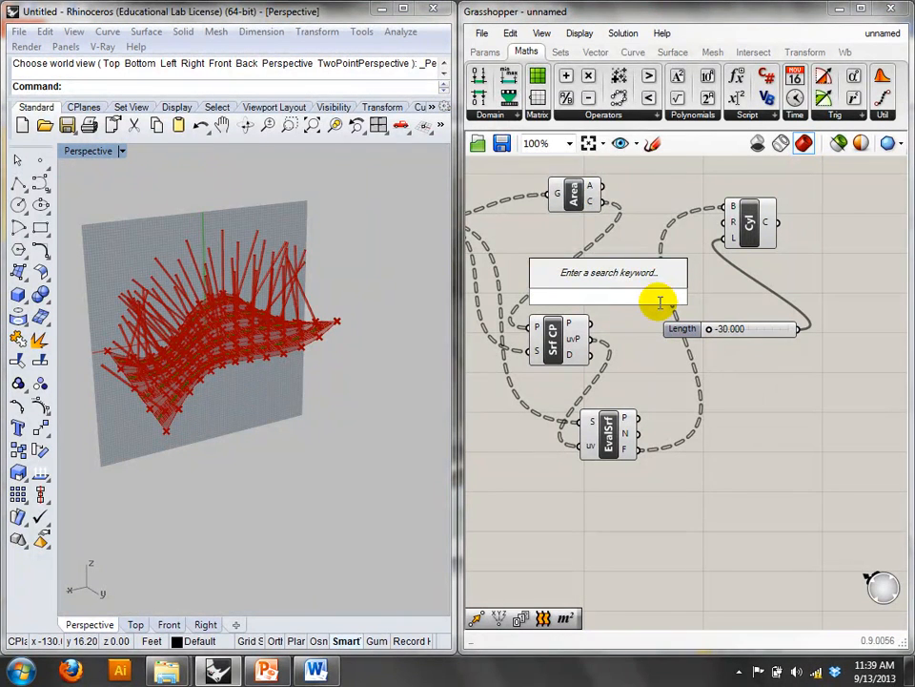
text(extr)
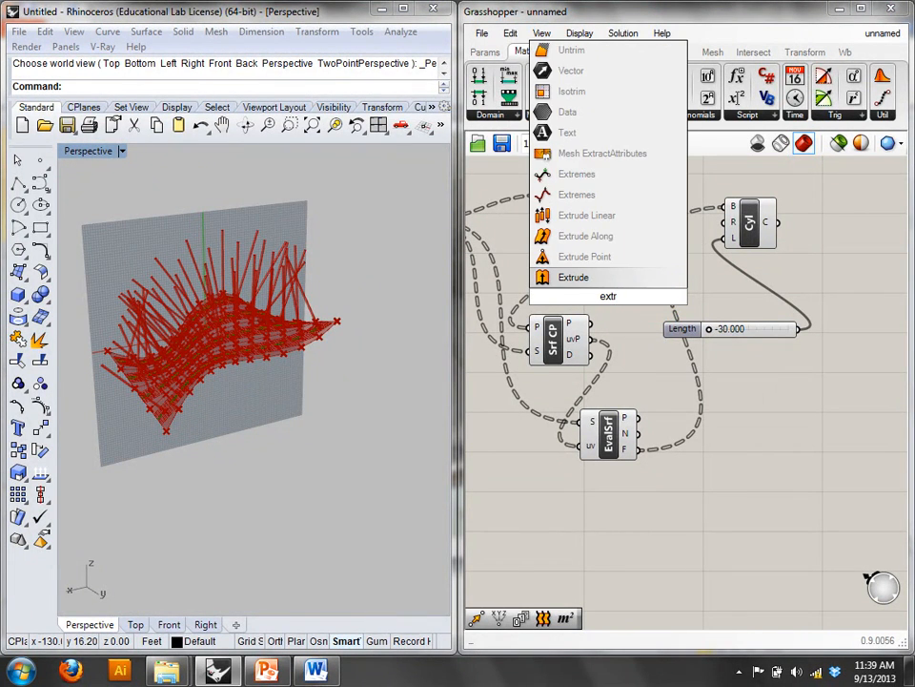
key(Return)
right_drag(637, 290, 775, 291)
drag(742, 290, 508, 343)
right_drag(551, 349, 732, 366)
right_drag(615, 274, 718, 319)
drag(534, 230, 765, 399)
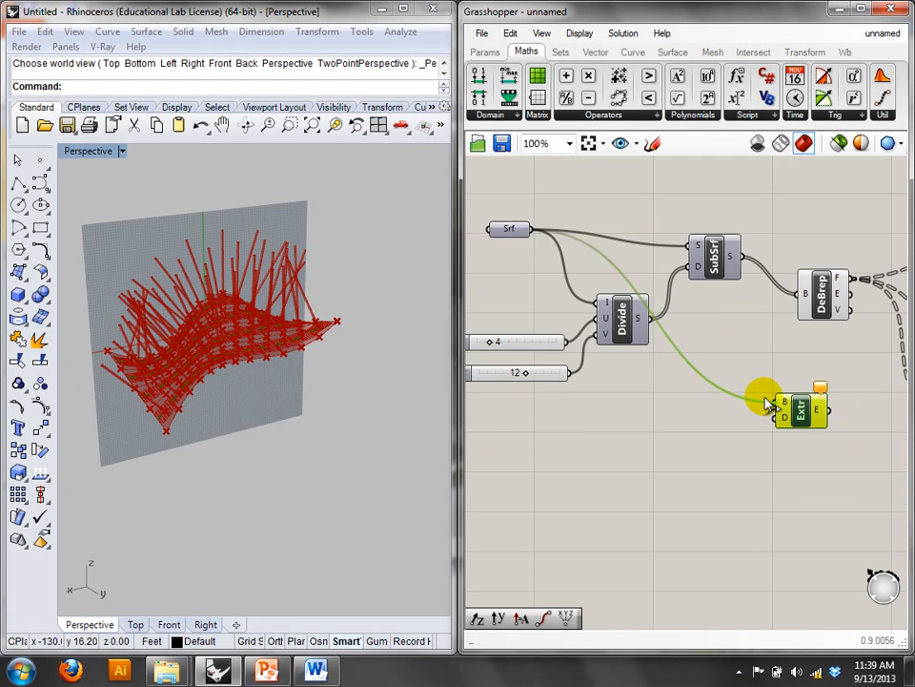
right_drag(729, 449, 598, 392)
drag(670, 346, 716, 427)
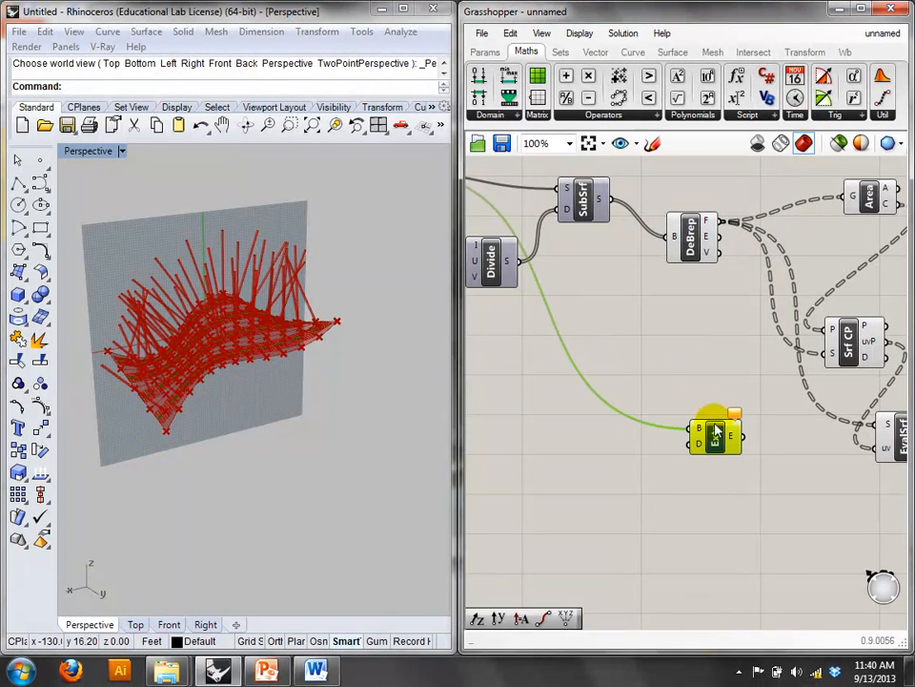
right_drag(717, 383, 629, 344)
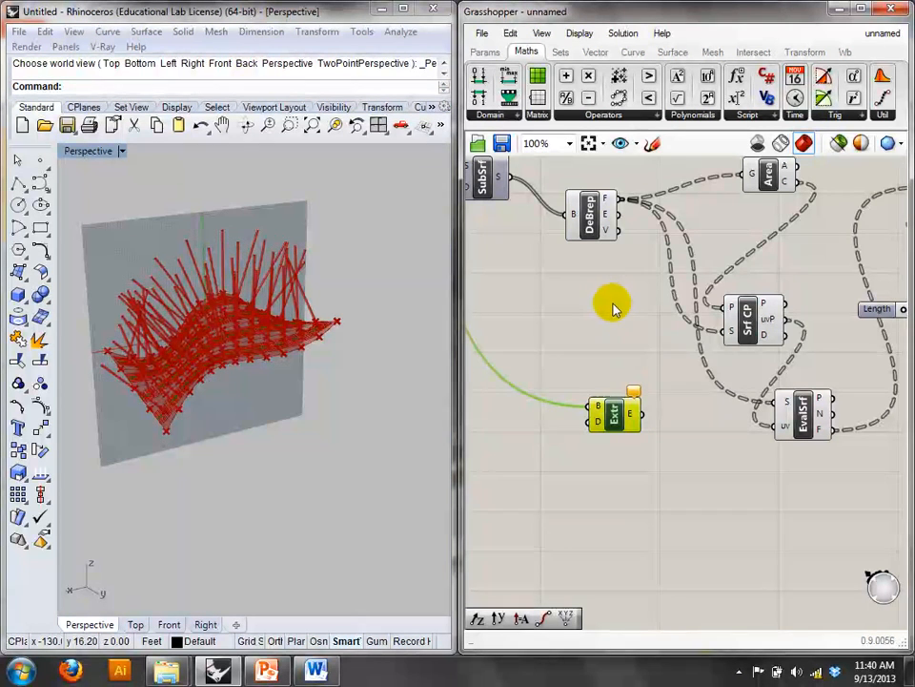
- Add a second Evaluate Surface component near Extrude and connect the original Srf parameter to its surface input
double_click(648, 322)
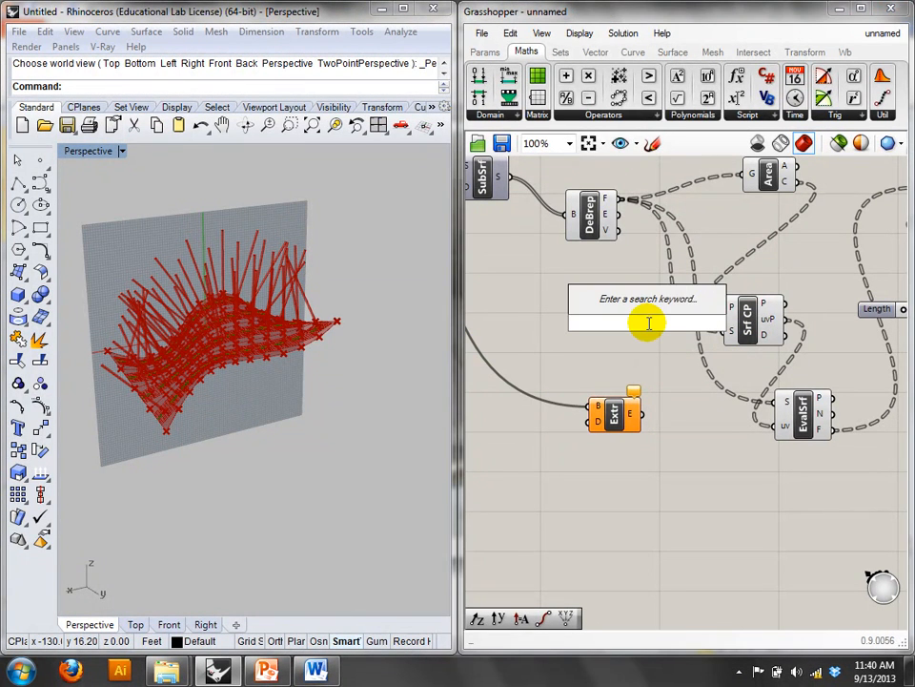
text(eva)
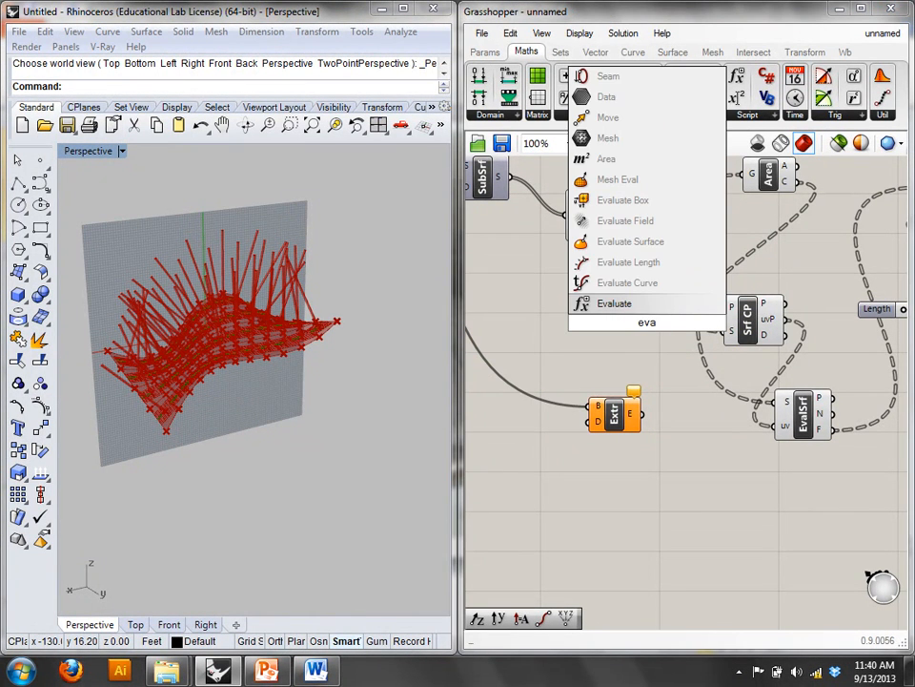
click(643, 247)
right_drag(575, 308, 661, 323)
drag(722, 324, 622, 319)
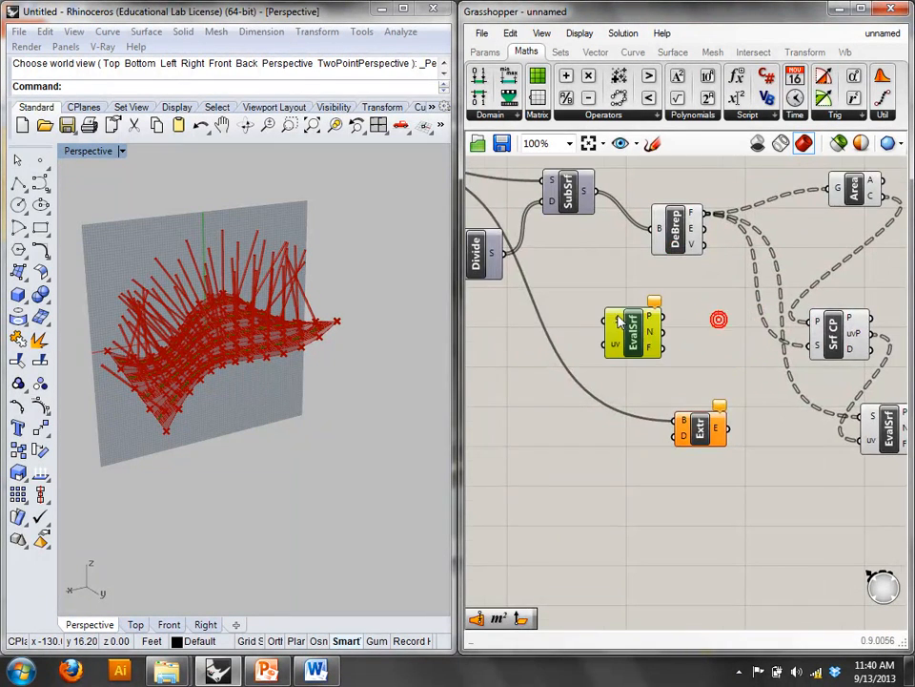
right_drag(623, 320, 737, 336)
drag(498, 182, 726, 329)
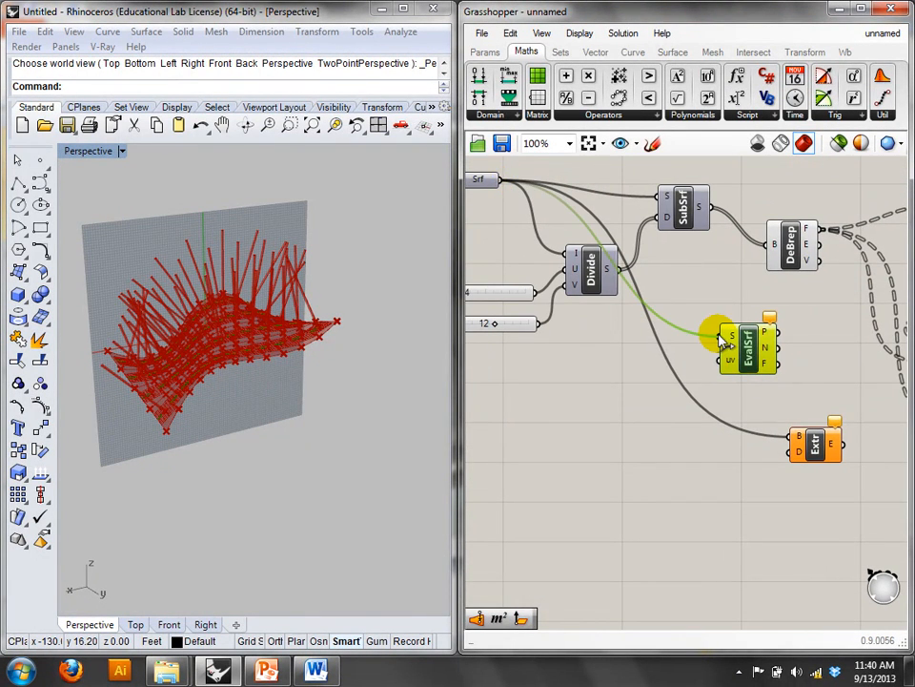
- Add a second Surface Closest Point component and place it above the new Evaluate Surface
right_drag(645, 413, 586, 434)
double_click(586, 431)
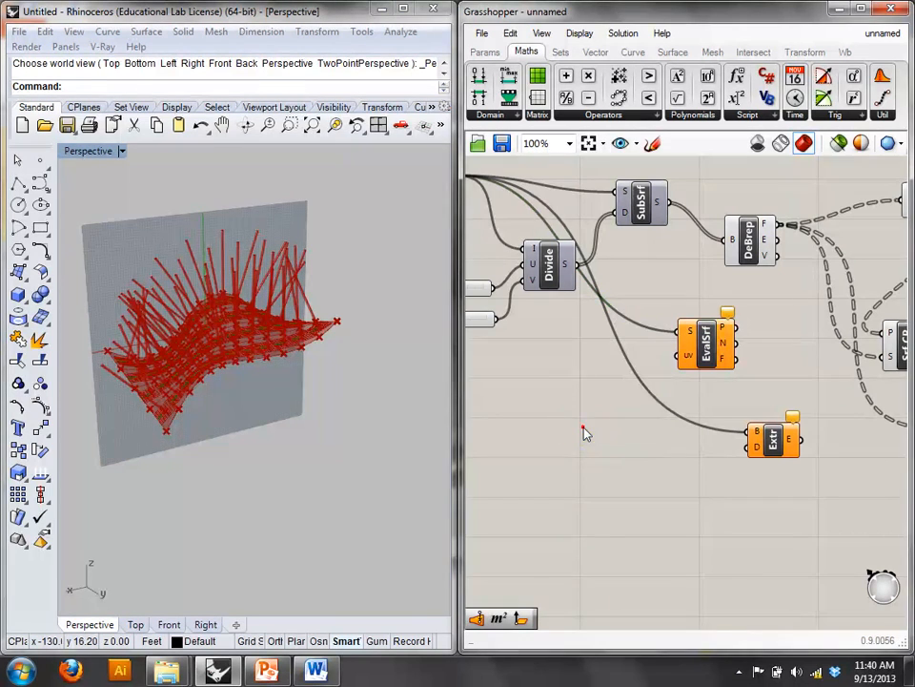
text(clo)
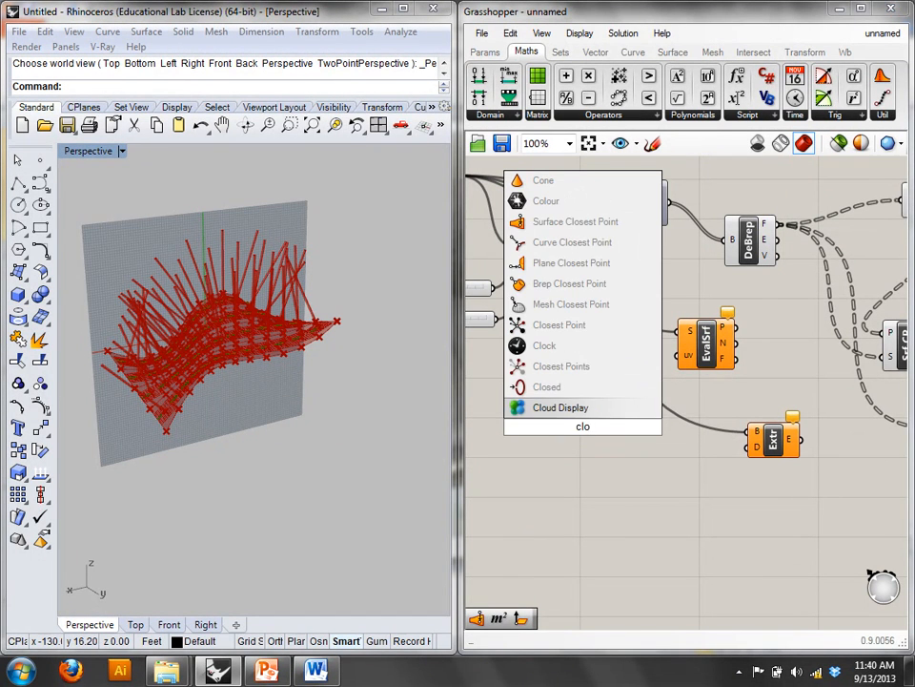
click(591, 222)
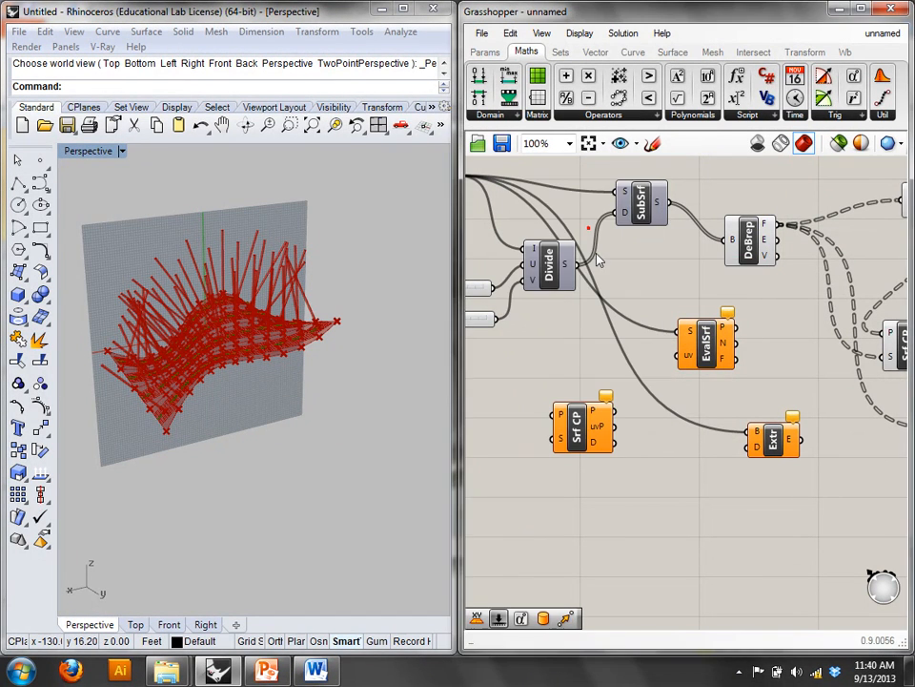
drag(596, 425, 704, 310)
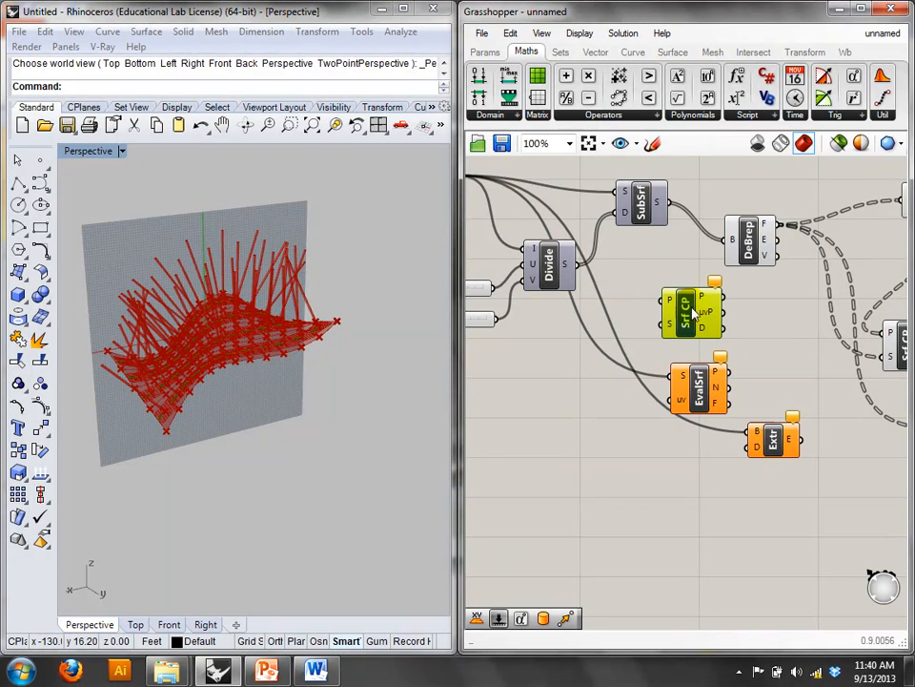
- Add an Area component fed by the original Srf parameter and connect its centroid to the new Surface Closest Point's point input
double_click(558, 416)
text(are)
click(540, 402)
right_drag(578, 421, 650, 428)
drag(619, 414, 667, 366)
drag(531, 182, 692, 300)
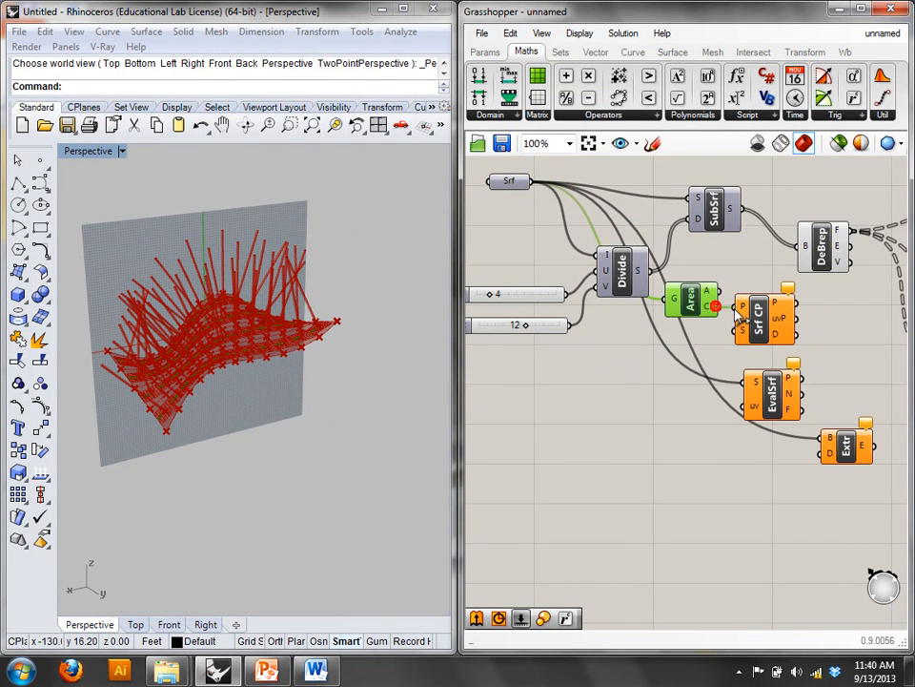
- Connect the Srf parameter to the new Surface Closest Point's surface input and its uvP output to the new Evaluate Surface's uv input
drag(533, 189, 743, 330)
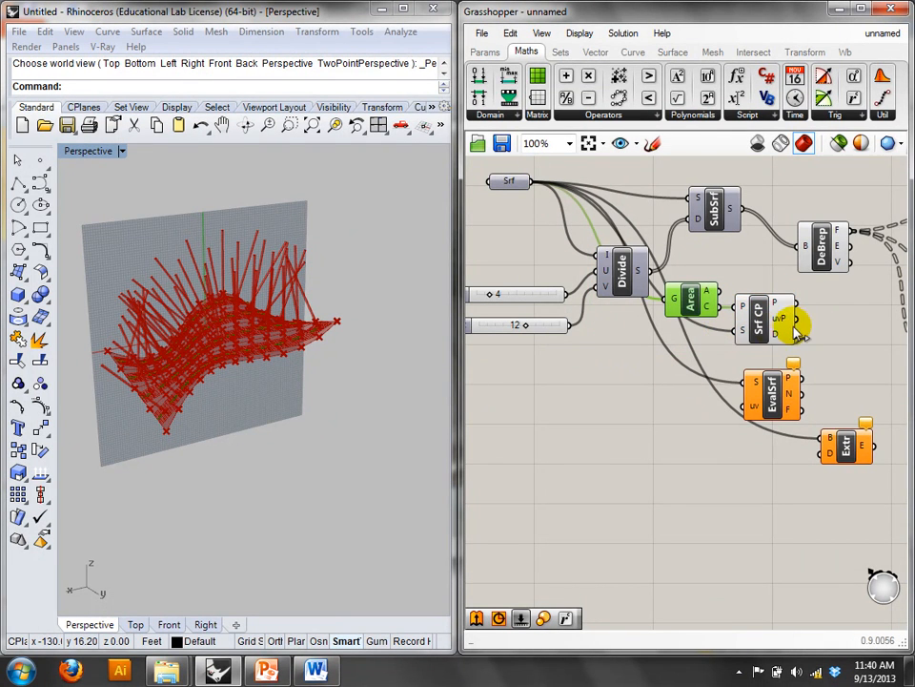
drag(804, 320, 755, 406)
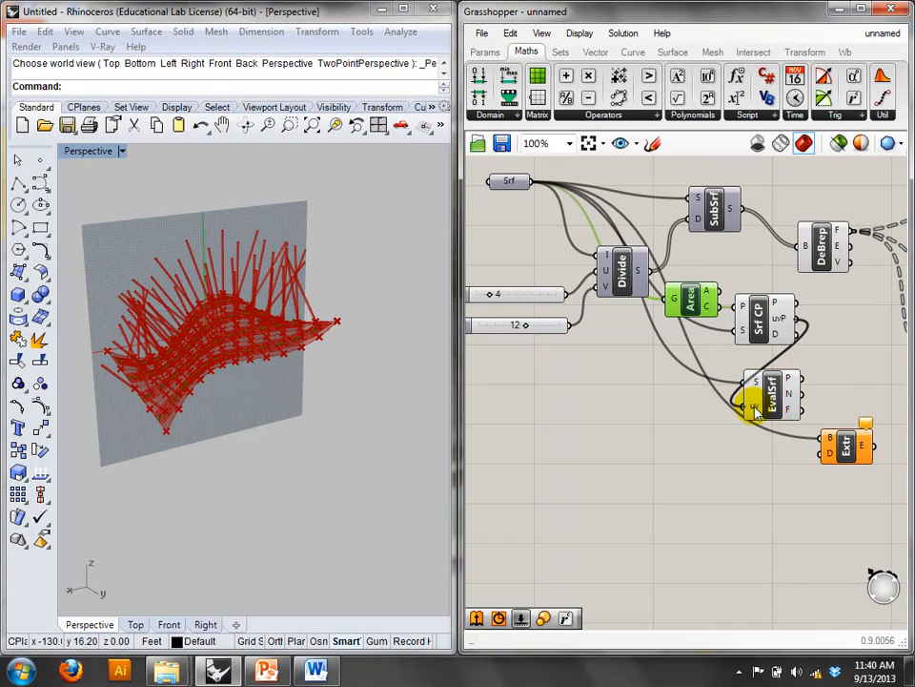
mouse_move(793, 410)
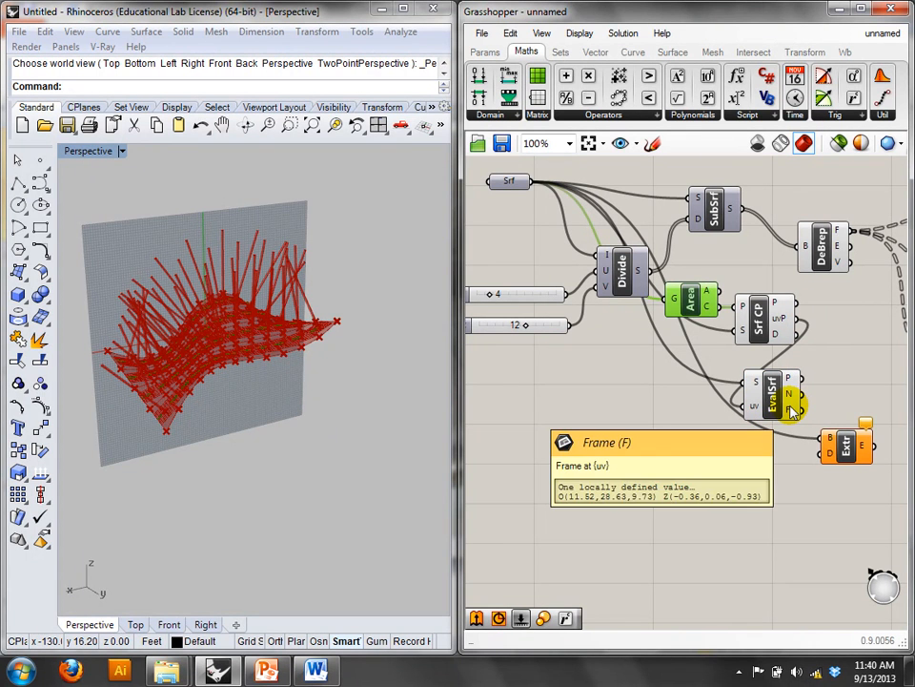
- Move Extrude further away from the new Evaluate Surface and review that component's normal and frame outputs
right_drag(809, 411, 726, 369)
drag(765, 410, 809, 411)
right_drag(775, 469, 708, 449)
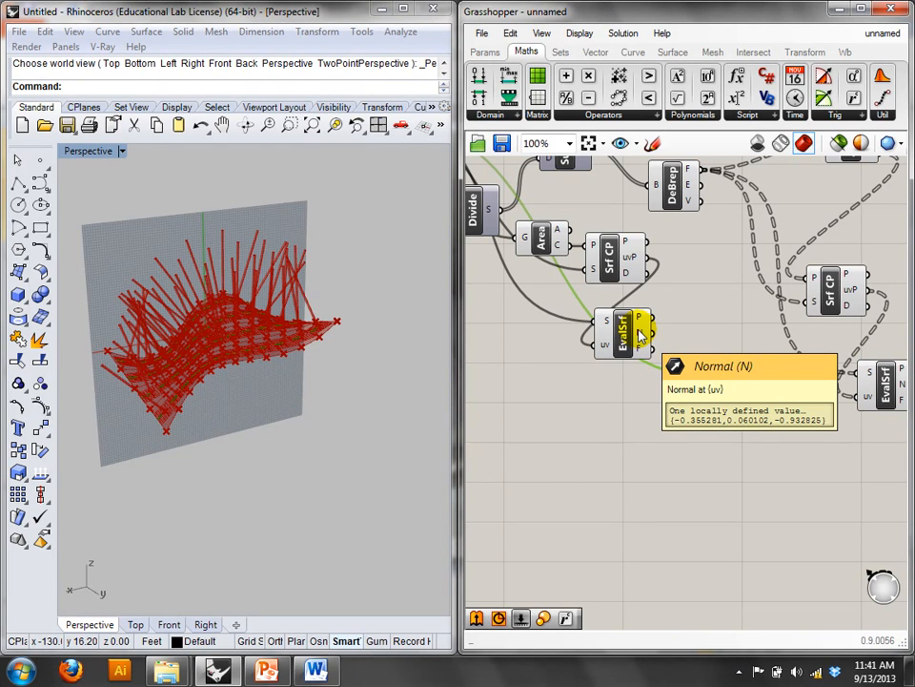
drag(641, 334, 723, 376)
double_click(679, 419)
click(654, 351)
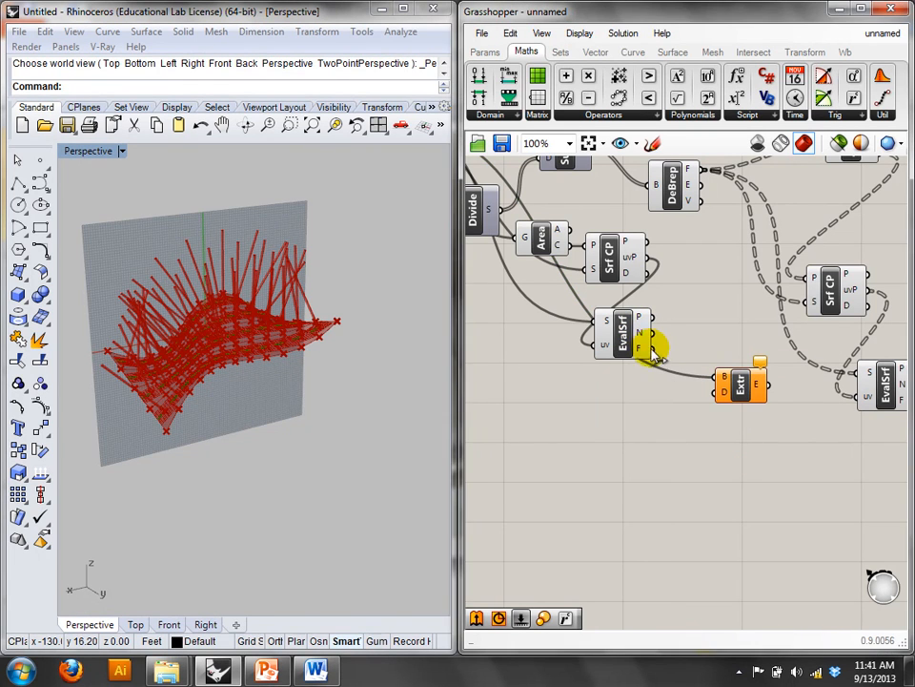
- Add a Multiplication component, wire Evaluate Surface's normal to A and its result to Extrude's direction, and space the components apart
double_click(652, 444)
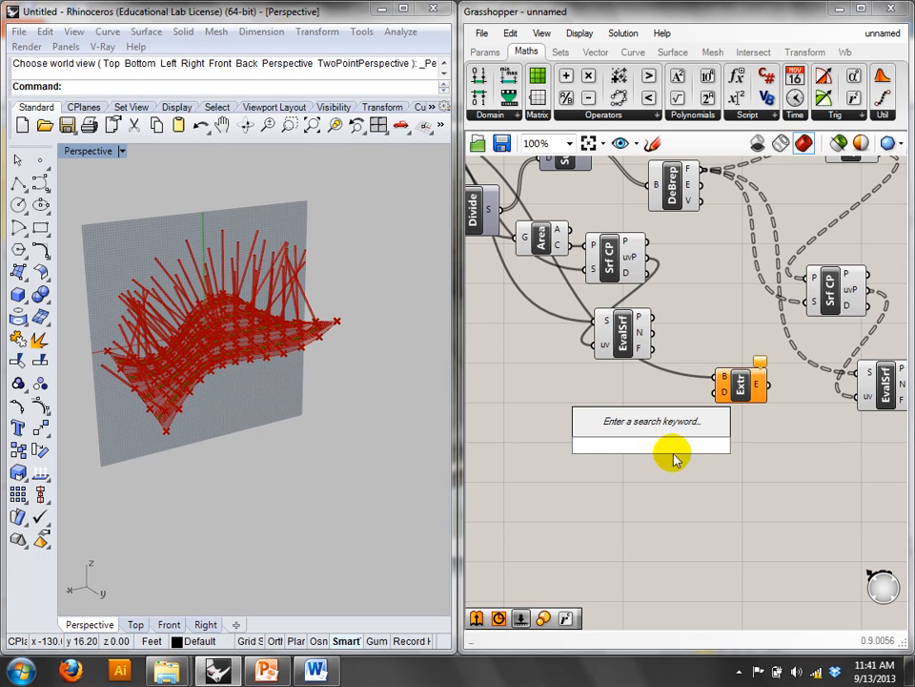
text(mul)
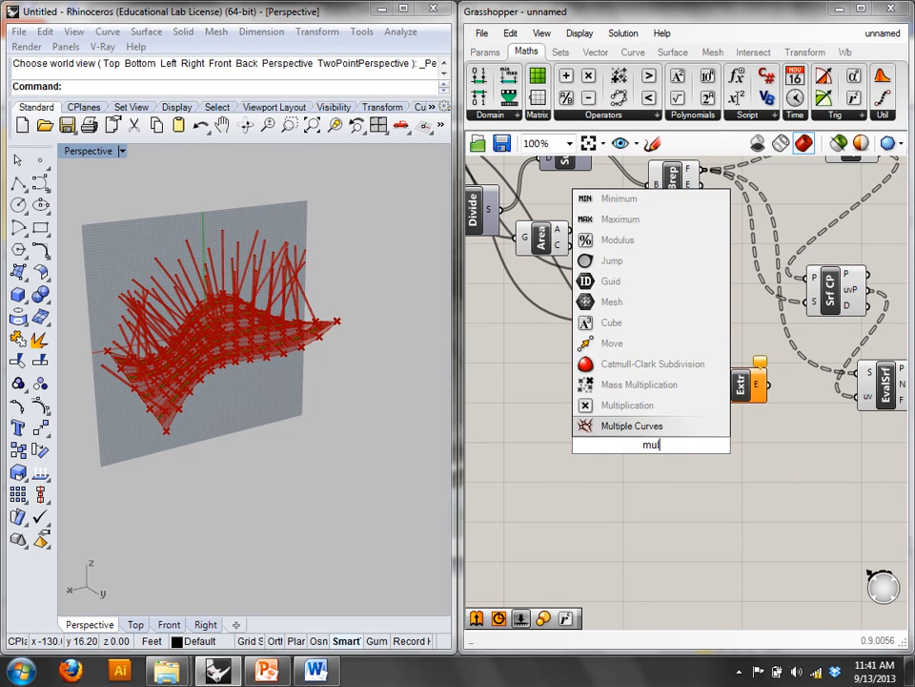
click(637, 406)
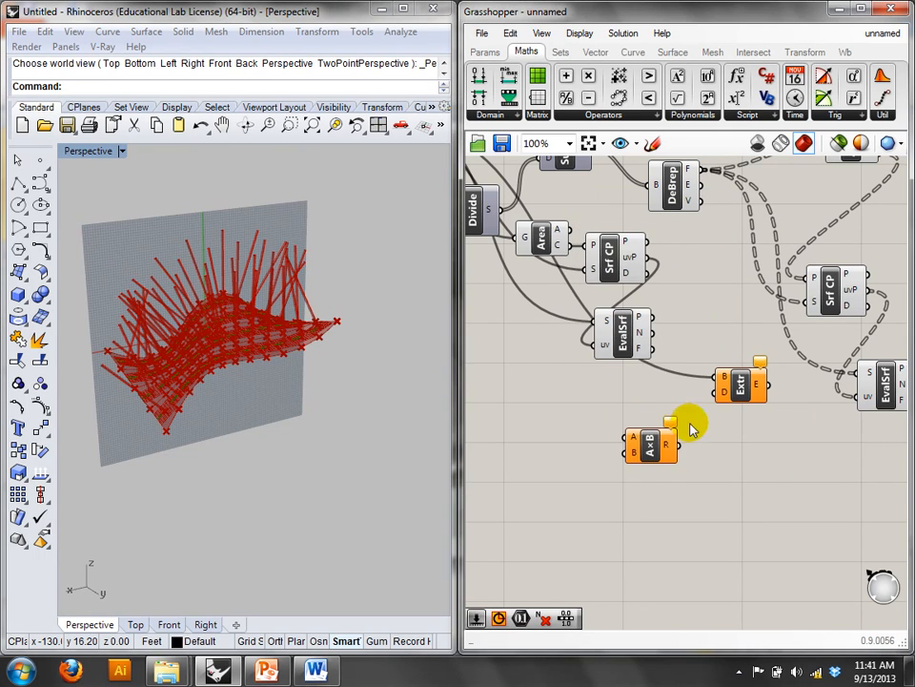
drag(722, 407, 723, 392)
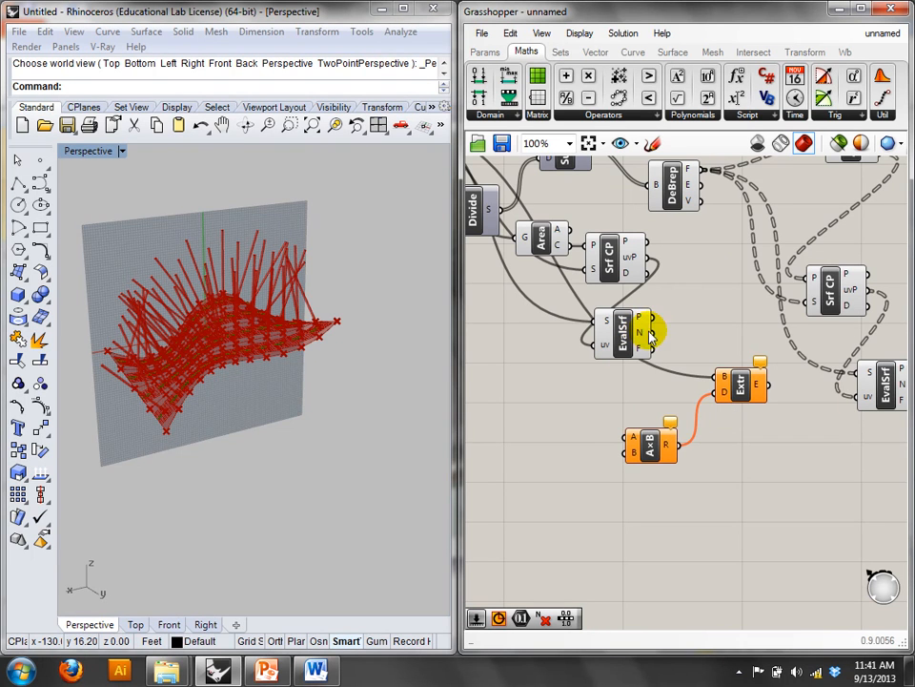
drag(615, 419, 629, 437)
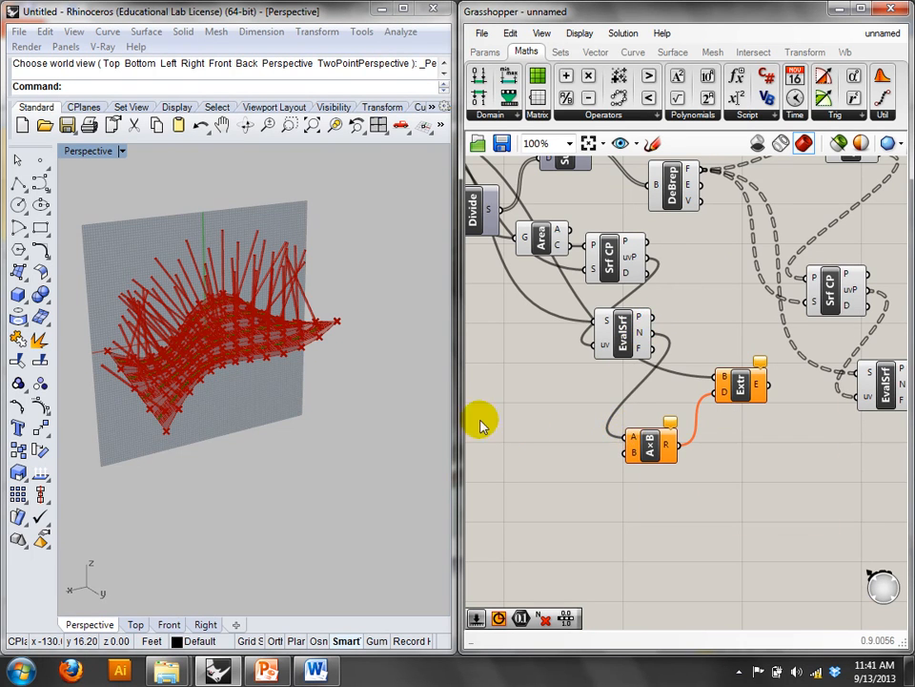
drag(728, 388, 742, 393)
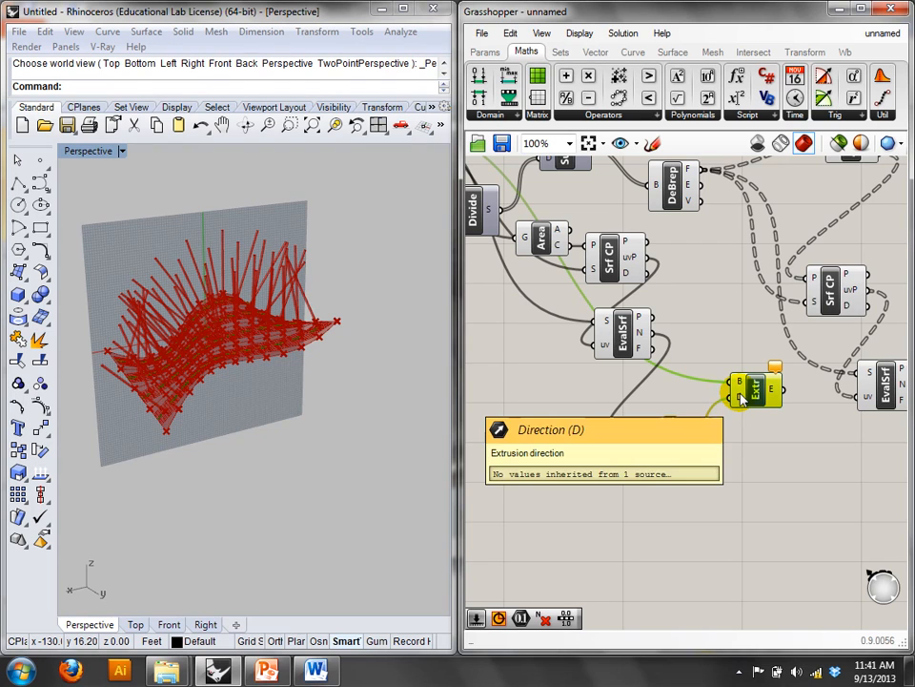
drag(625, 333, 542, 325)
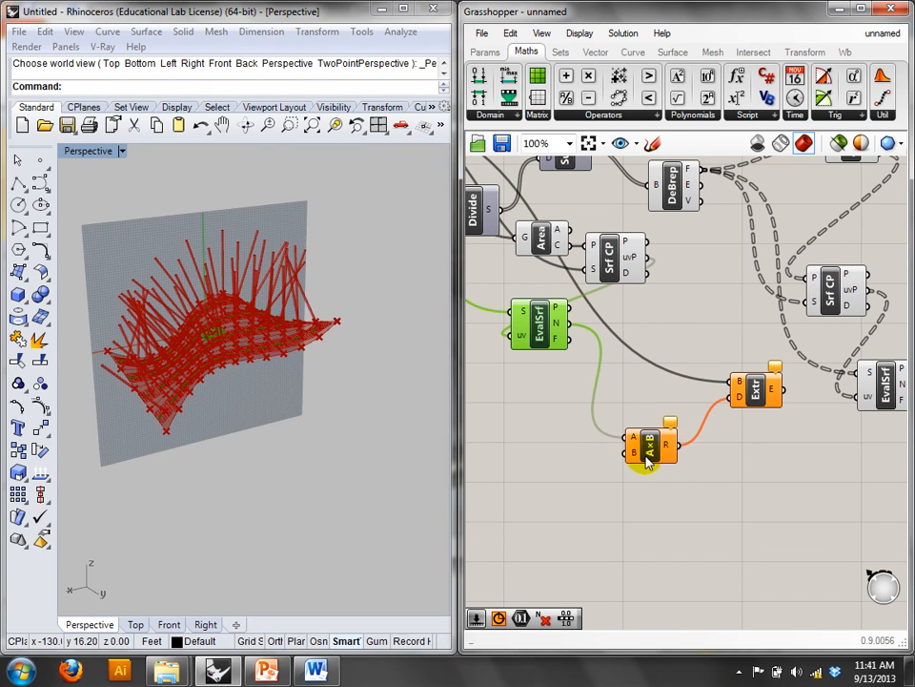
- Relocate the cylinder Length slider beside the Multiplication component and also connect it to Multiplication's B input
right_drag(701, 475, 656, 457)
scroll(658, 456, down, 3)
right_drag(885, 293, 799, 310)
scroll(772, 354, up, 2)
right_drag(767, 364, 839, 329)
drag(814, 337, 574, 528)
right_drag(576, 527, 849, 423)
drag(849, 419, 685, 408)
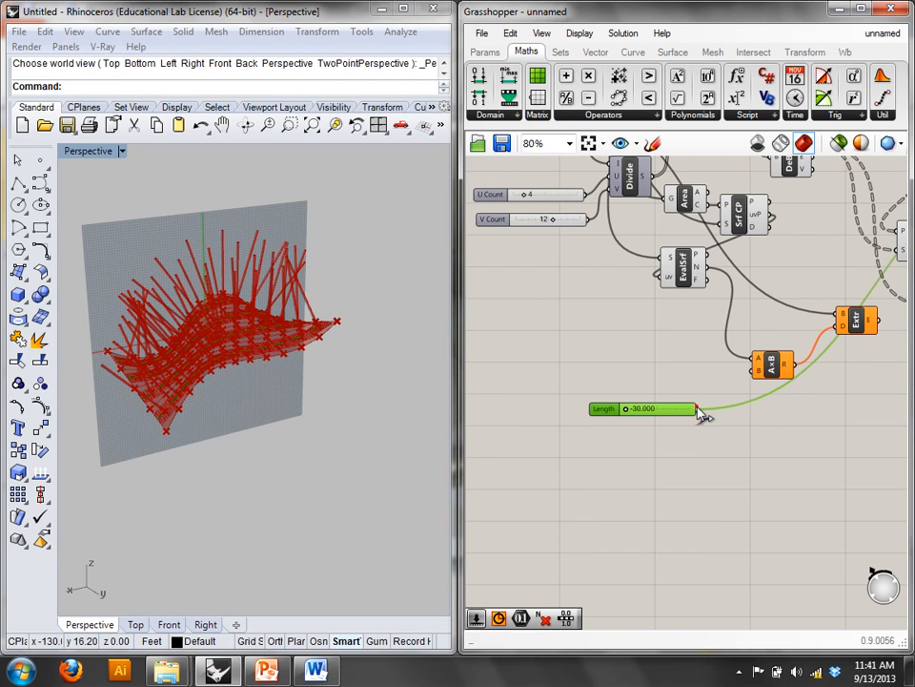
right_drag(323, 370, 296, 355)
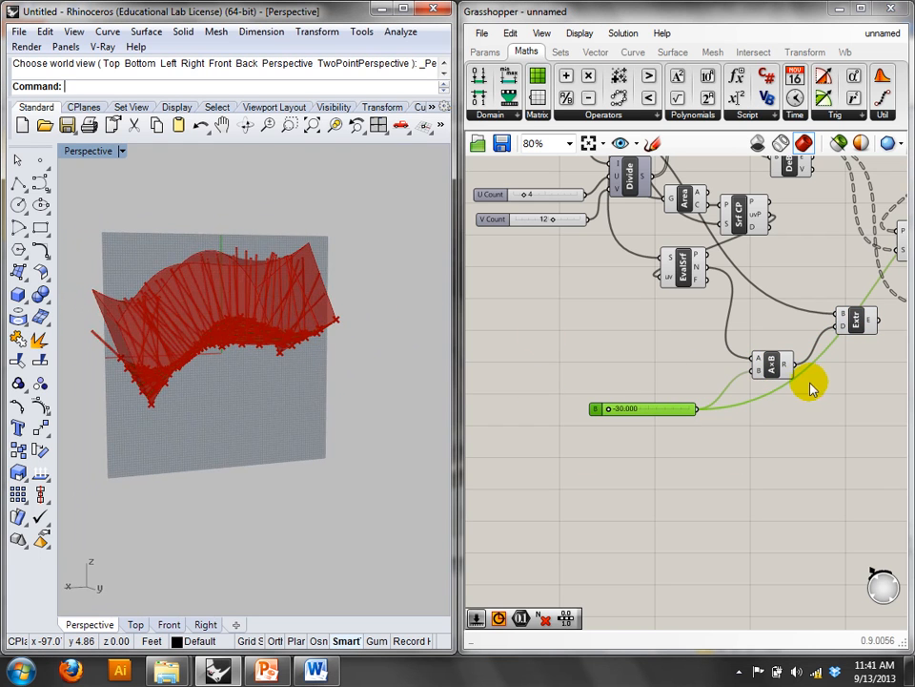
- Add a Move component beside Extrude and delete the Extrude component
right_drag(799, 361, 730, 388)
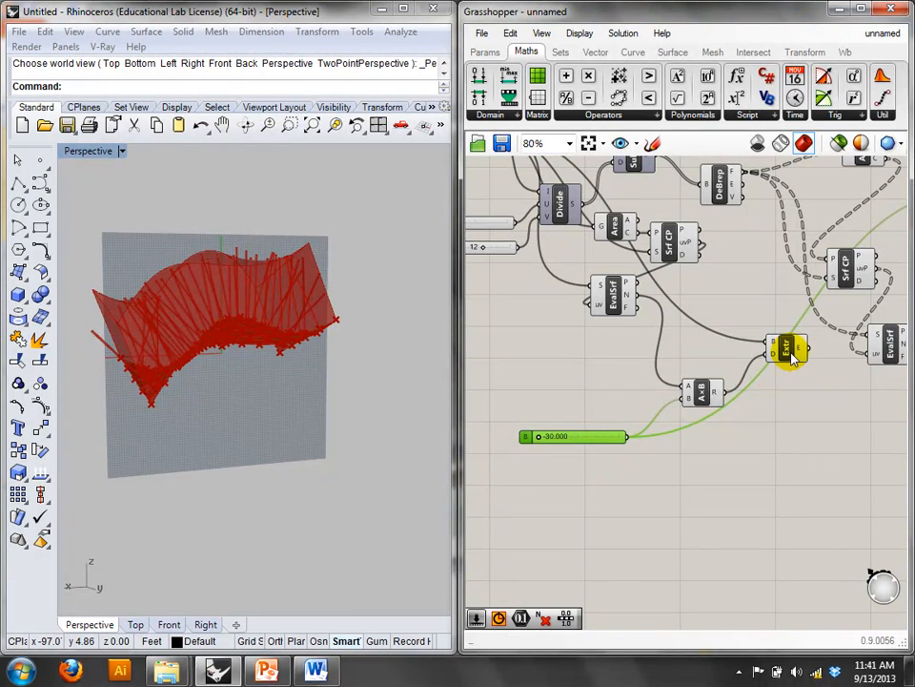
click(792, 354)
double_click(786, 437)
text(move)
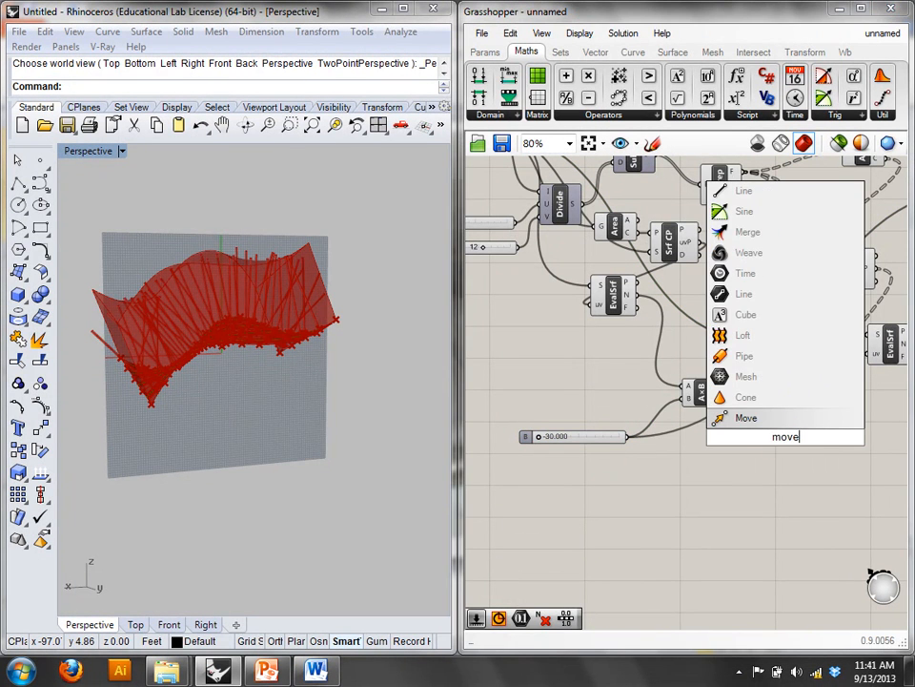
click(781, 425)
scroll(779, 424, up, 2)
drag(781, 437, 802, 334)
right_drag(795, 303, 731, 400)
click(670, 382)
key(Delete)
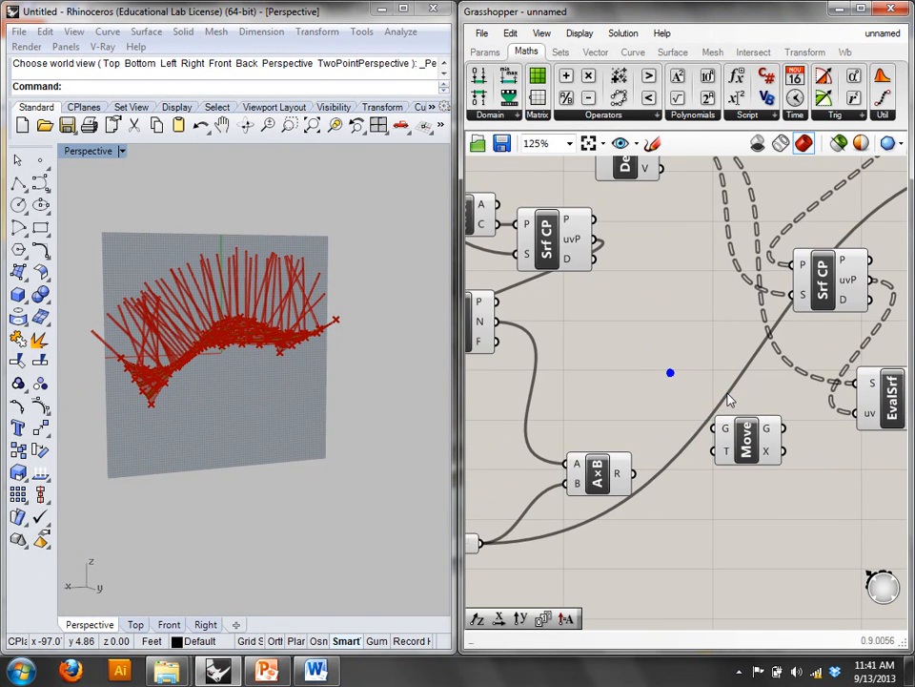
- Connect the Multiplication result to Move's T input and the original Srf parameter to Move's geometry input
scroll(698, 378, down, 1)
right_drag(543, 324, 666, 347)
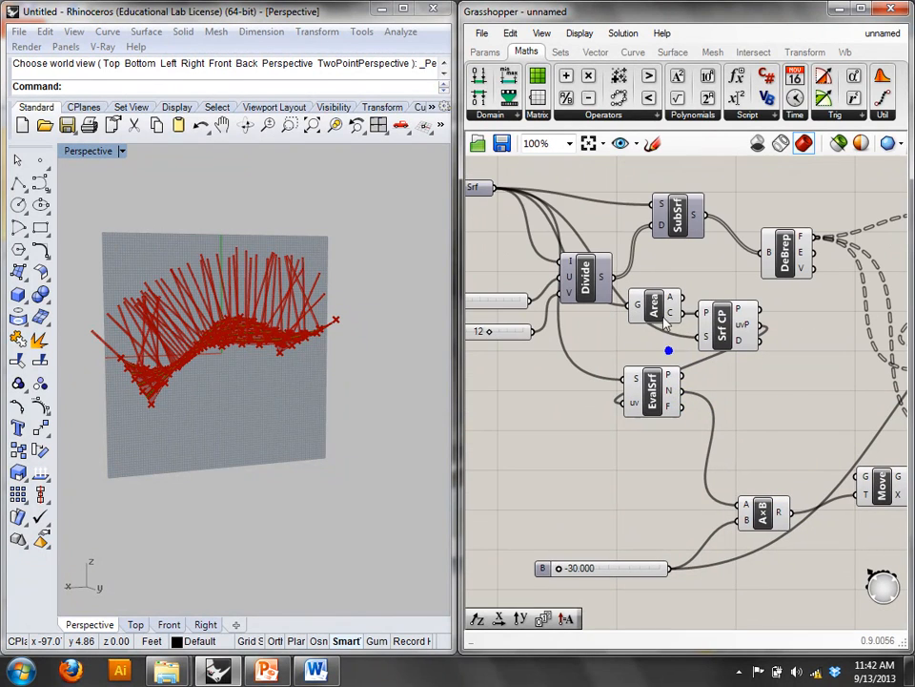
drag(490, 186, 838, 474)
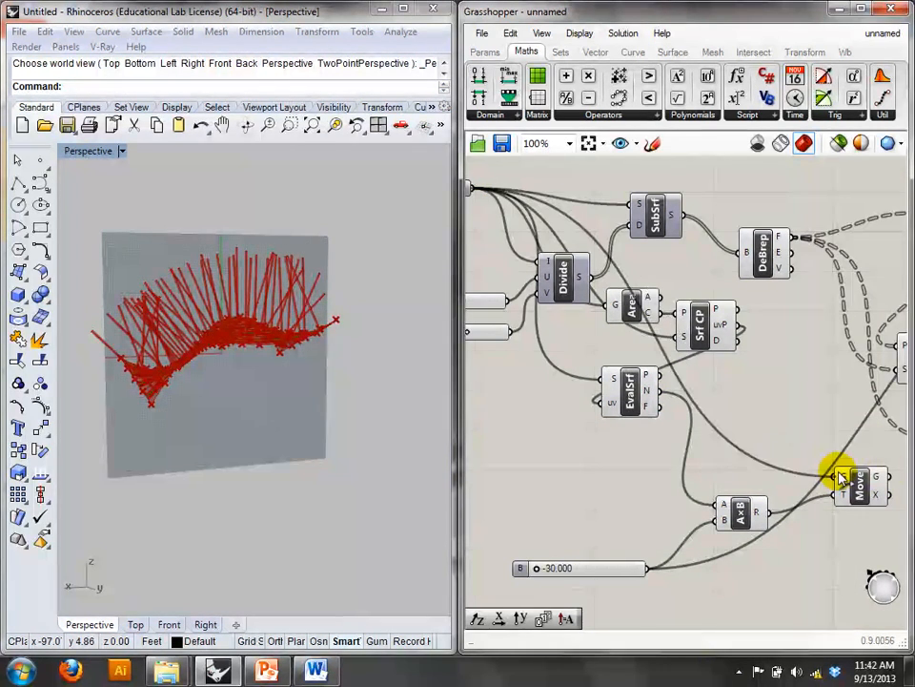
mouse_move(241, 352)
right_down()
mouse_move(333, 352)
mouse_move(432, 315)
mouse_move(348, 307)
mouse_move(256, 344)
right_up()
- Turn off the preview of the components from the subdivided surface through Move and the face-based Evaluate Surface, leaving Cylinder shown
right_drag(667, 501, 710, 465)
right_drag(700, 399, 419, 399)
scroll(583, 383, down, 2)
right_drag(605, 406, 678, 403)
drag(744, 454, 533, 204)
right_click(558, 198)
click(606, 238)
right_drag(339, 327, 368, 327)
right_drag(630, 366, 678, 338)
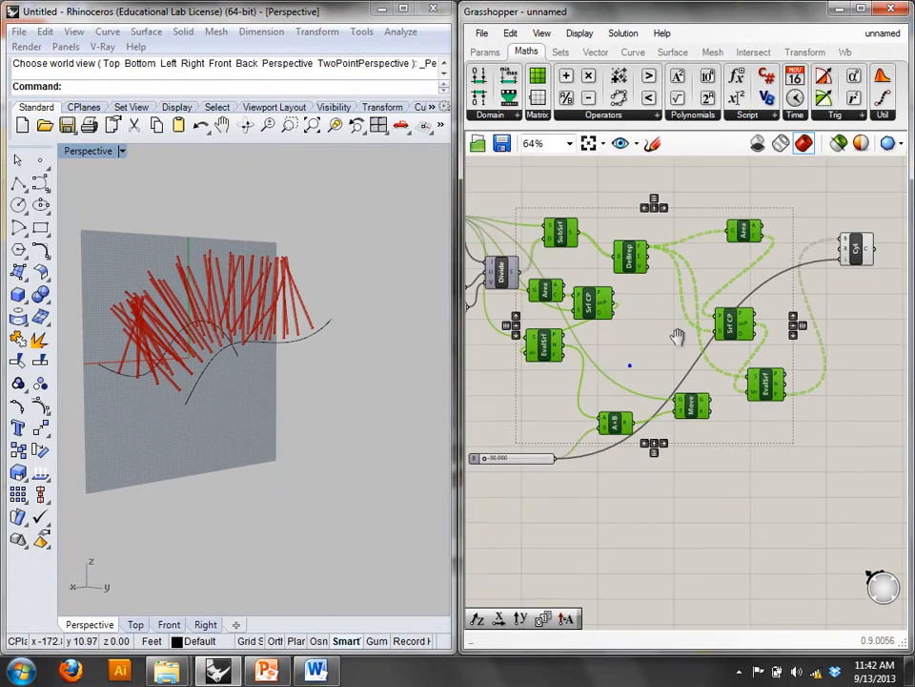
- Turn on the preview of the original Srf parameter and the Move component
click(664, 332)
right_drag(576, 223, 647, 234)
scroll(610, 262, up, 1)
click(491, 211)
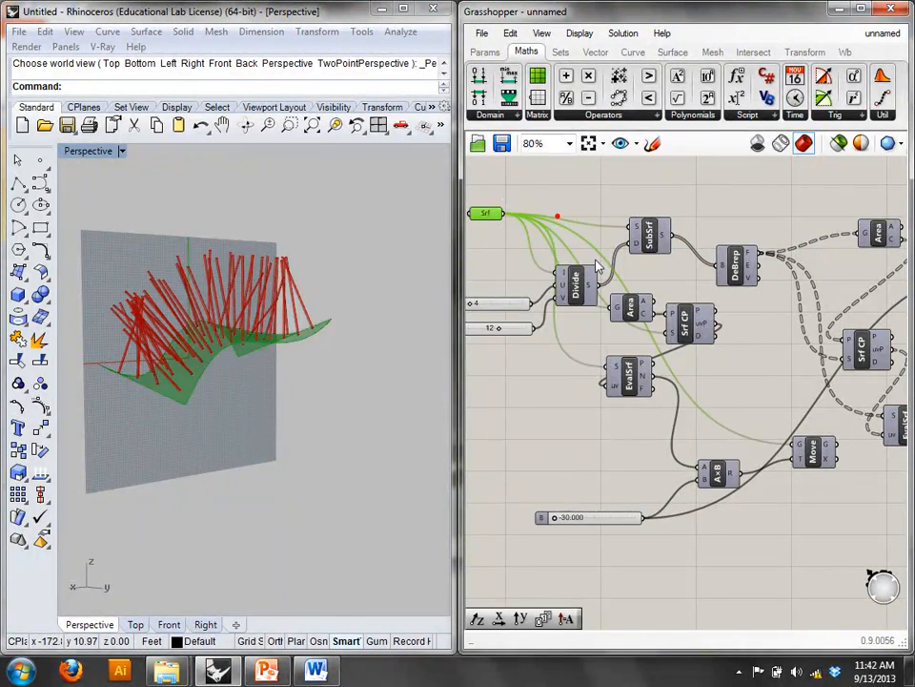
click(813, 452)
right_click(813, 452)
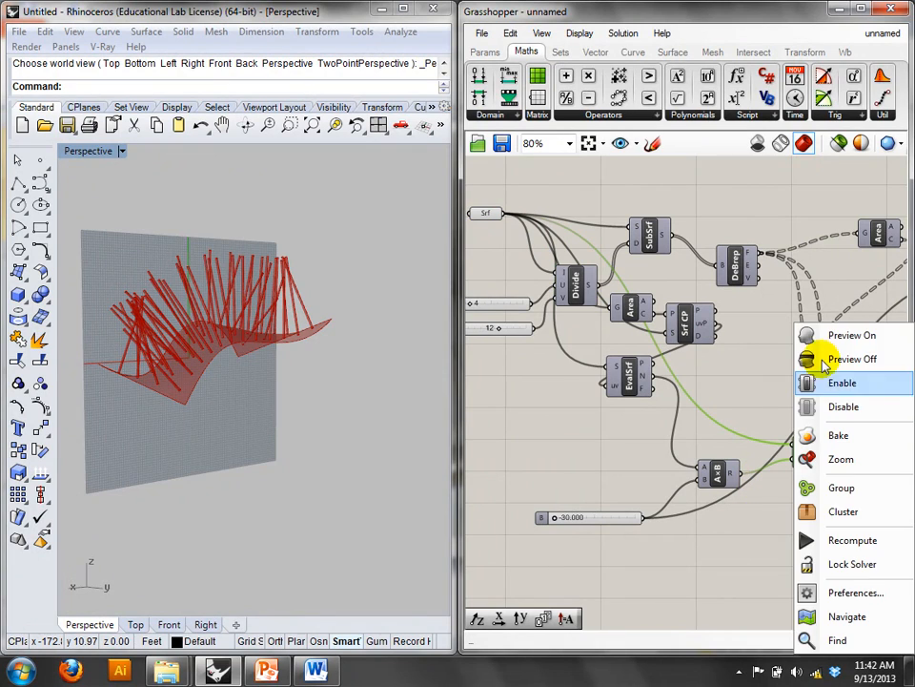
click(825, 349)
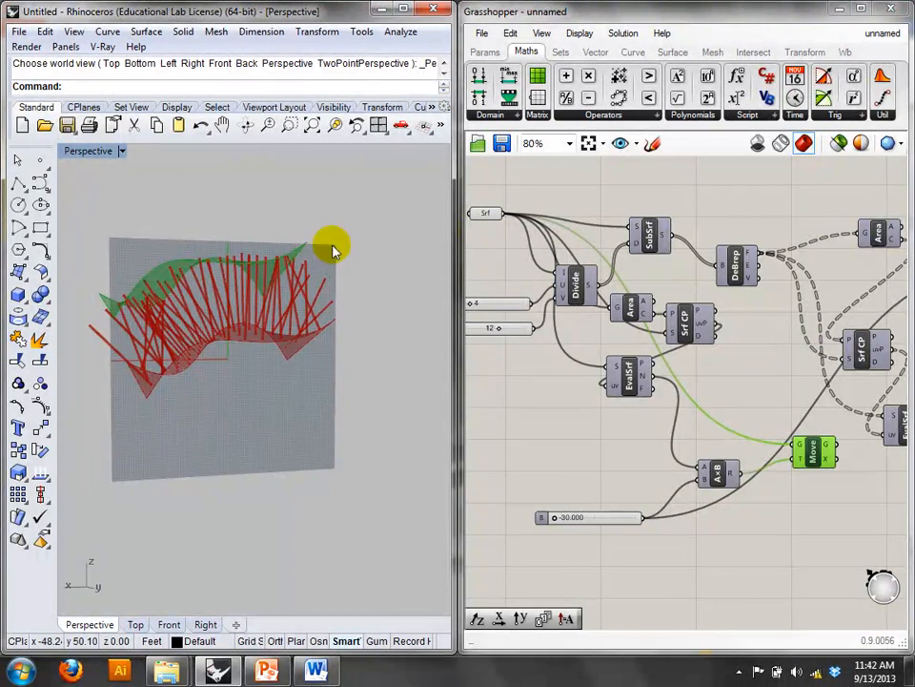
- Examine the moved surface against the original from several angles and check Evaluate Surface's normal output
right_drag(335, 286, 348, 330)
right_drag(717, 538, 710, 512)
click(553, 491)
drag(559, 494, 538, 488)
right_drag(369, 333, 347, 417)
right_drag(331, 291, 354, 188)
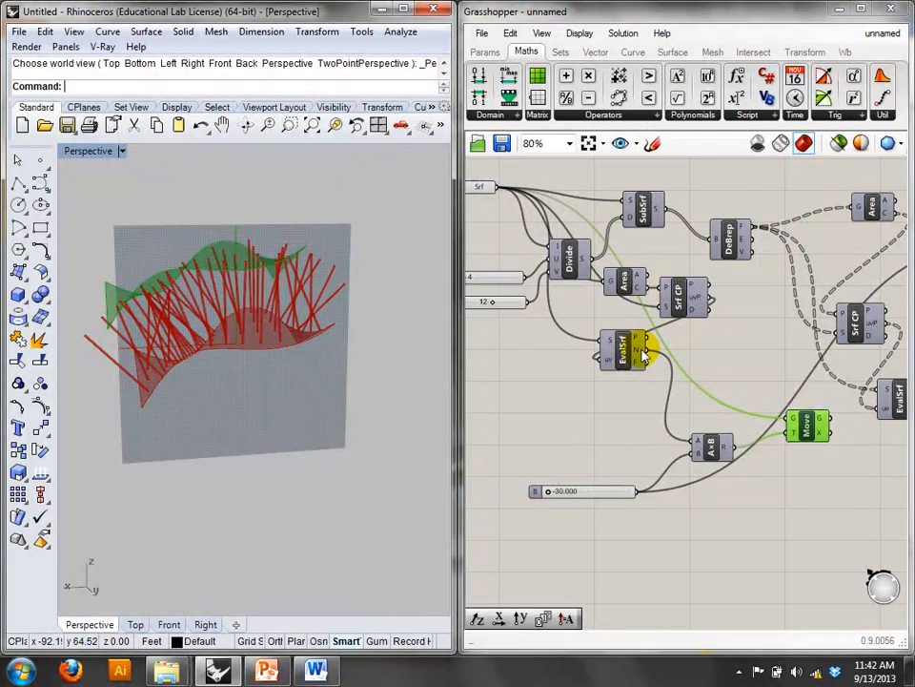
mouse_move(645, 355)
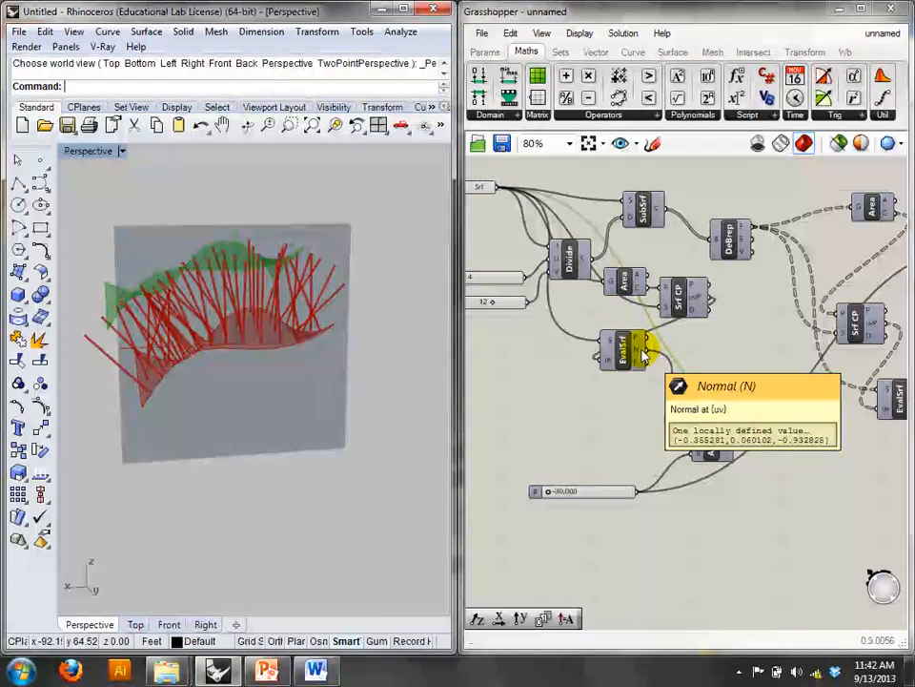
click(778, 552)
- Delete the face-based Area, Surface Closest Point, Evaluate Surface and Cylinder components, plus the Surface Closest Point beside the remaining Area
right_drag(797, 505, 604, 473)
right_drag(654, 427, 664, 459)
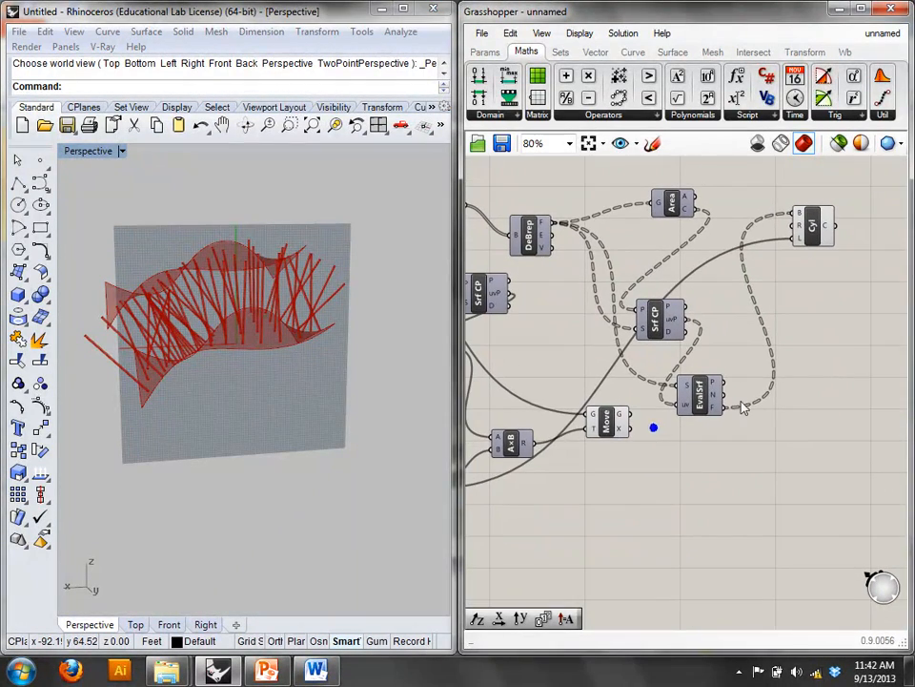
right_drag(764, 433, 788, 441)
drag(849, 450, 681, 198)
key(Delete)
right_drag(684, 198, 839, 361)
drag(841, 340, 760, 317)
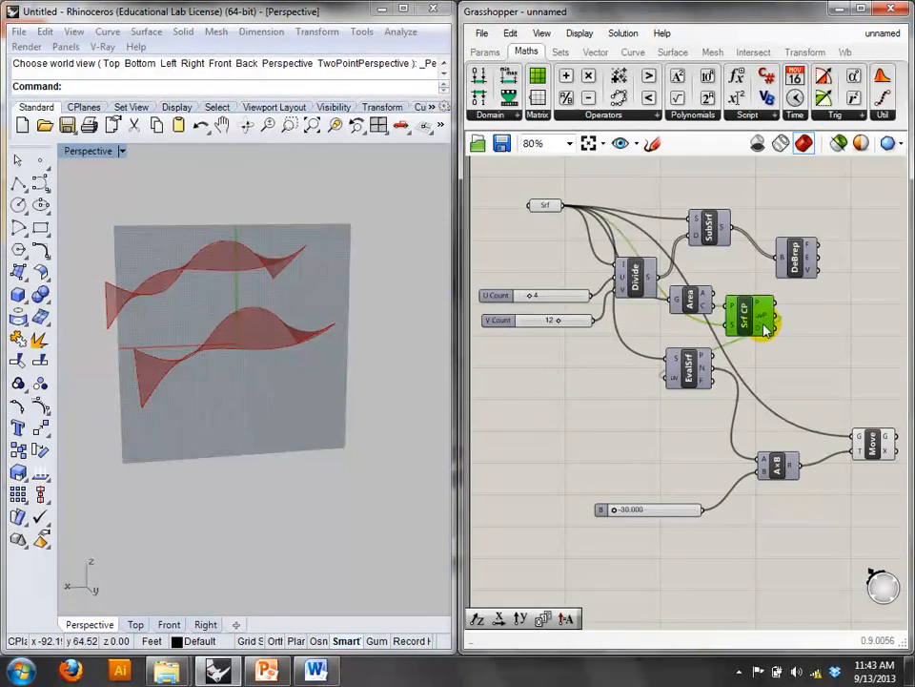
key(Delete)
- Turn on the preview of the Deconstruct Brep component
click(797, 262)
right_click(844, 198)
click(854, 212)
click(817, 368)
- Reposition the Move and Evaluate Surface components around Multiplication and review the slider feeding its B input
right_drag(832, 377, 674, 350)
drag(709, 410, 733, 388)
right_drag(634, 364, 765, 375)
drag(656, 348, 667, 373)
click(644, 503)
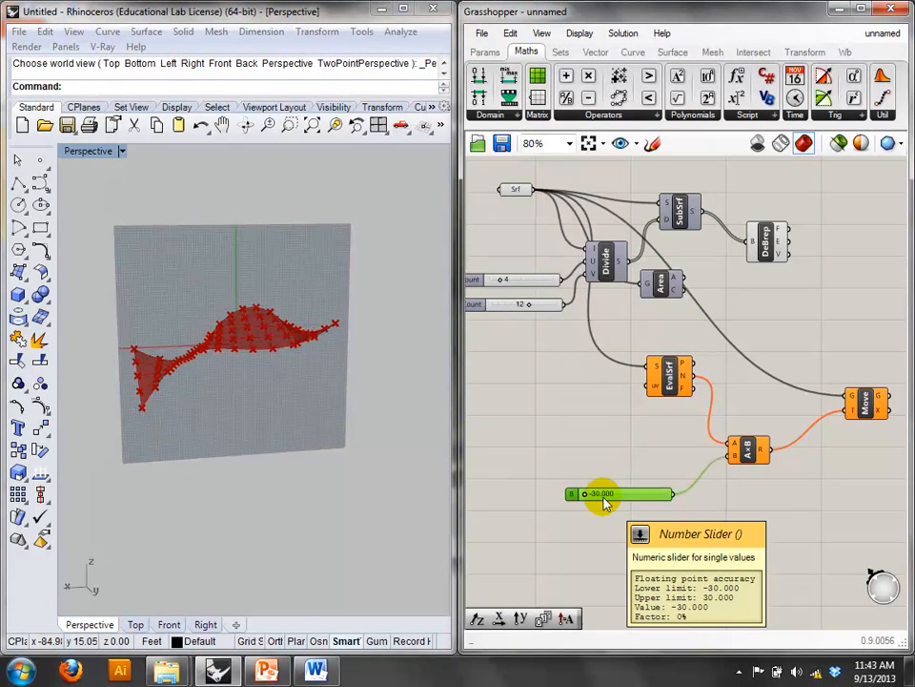
click(867, 479)
drag(876, 504, 681, 512)
click(870, 405)
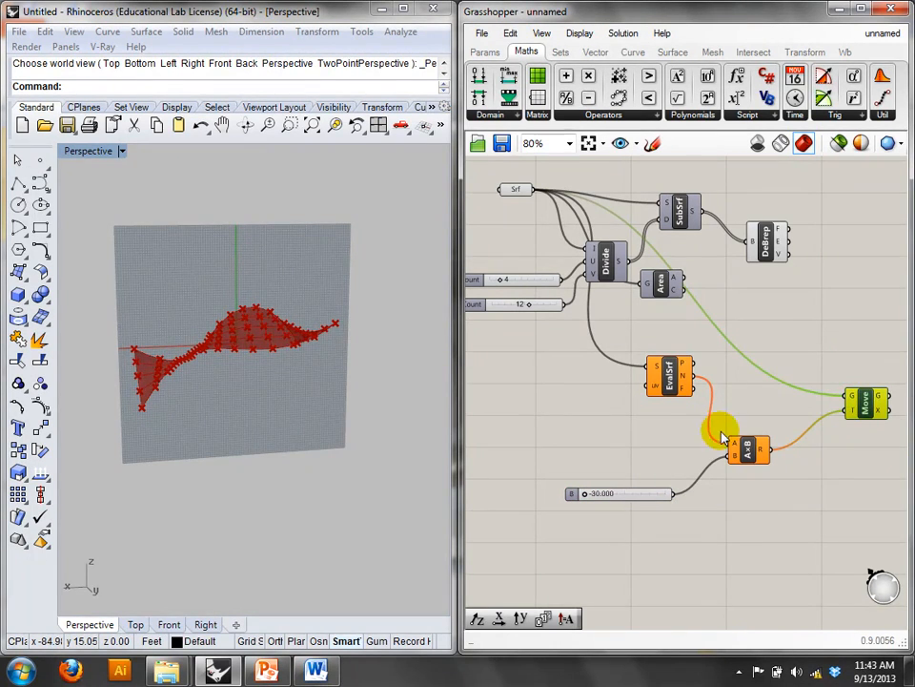
- Lower Evaluate Surface and add a Surface Closest Point component between it and Area
drag(668, 381, 669, 422)
double_click(678, 369)
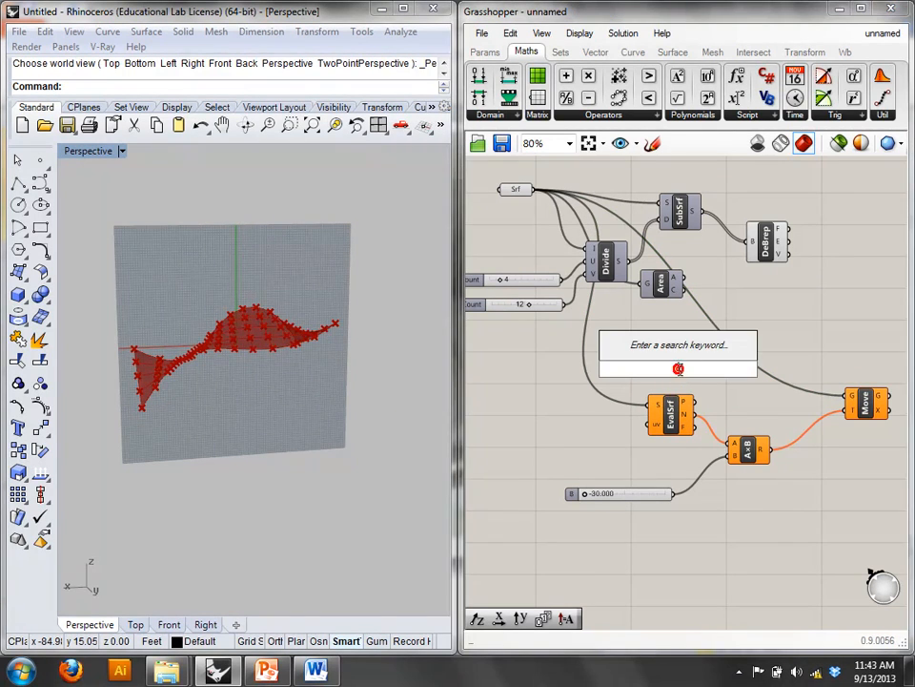
text(clo)
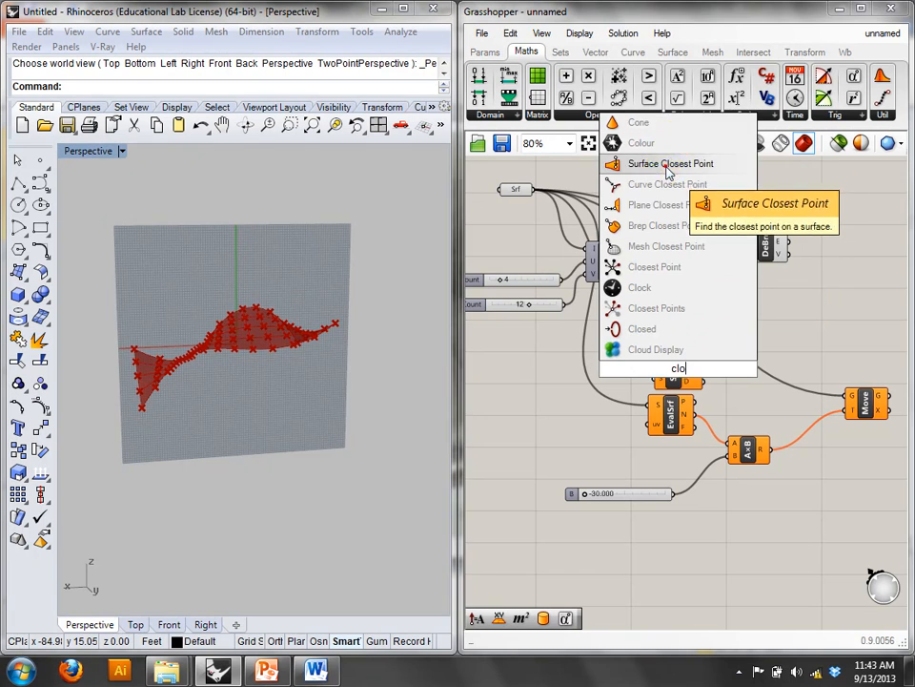
click(668, 167)
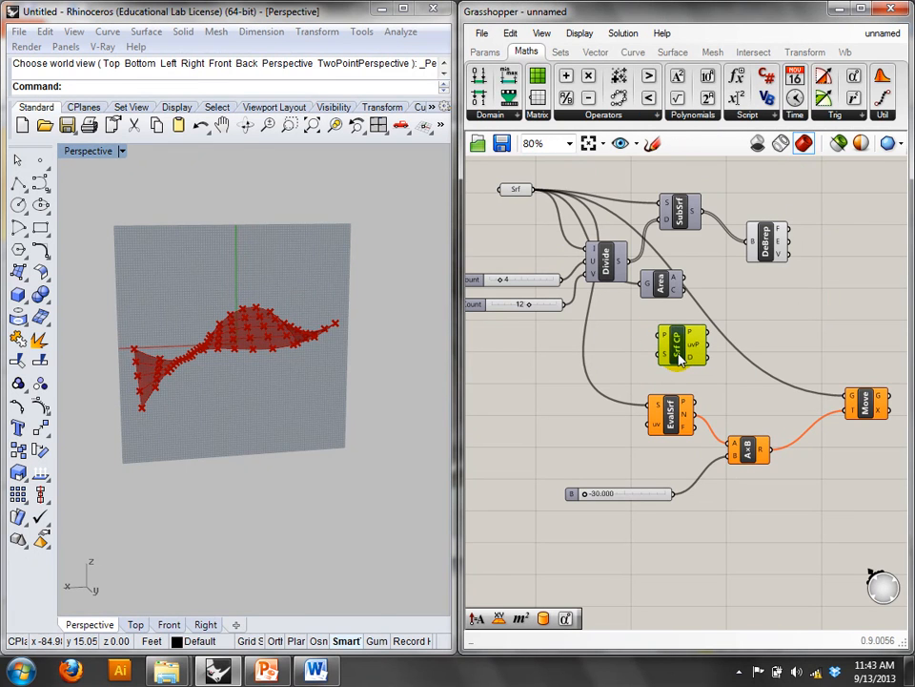
drag(678, 348, 702, 337)
- Wire Surface Closest Point from the Area centroid and Srf parameter to Evaluate Surface's uv input, and place it just before Evaluate Surface
drag(532, 189, 691, 351)
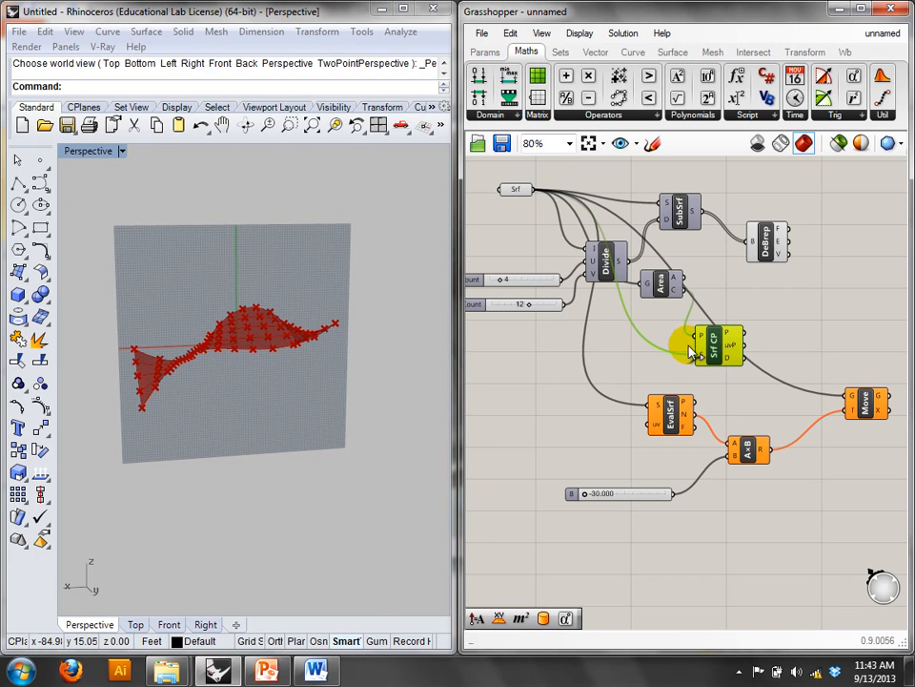
drag(751, 359, 656, 423)
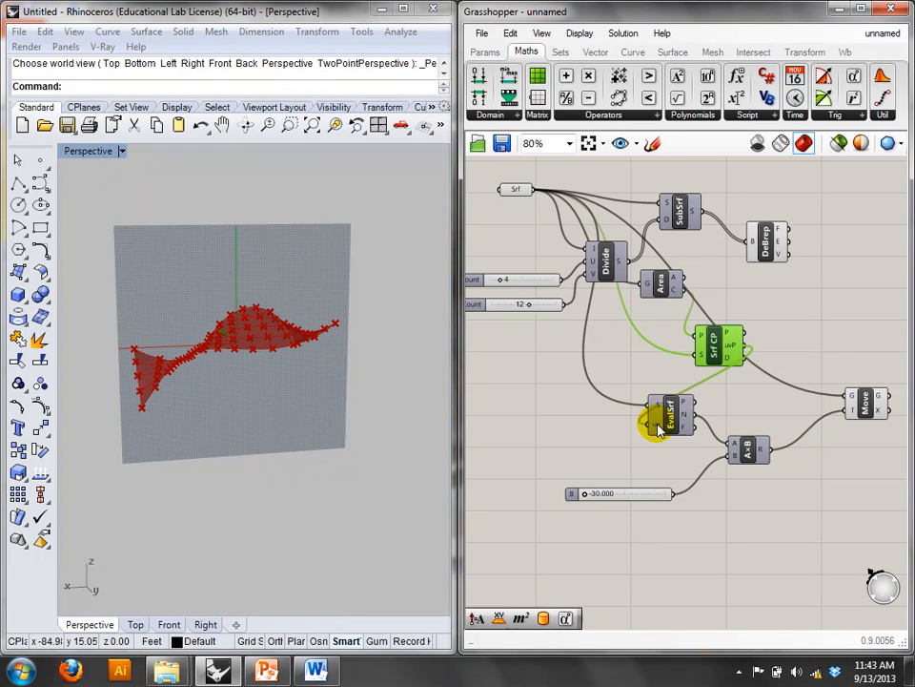
drag(725, 336, 580, 405)
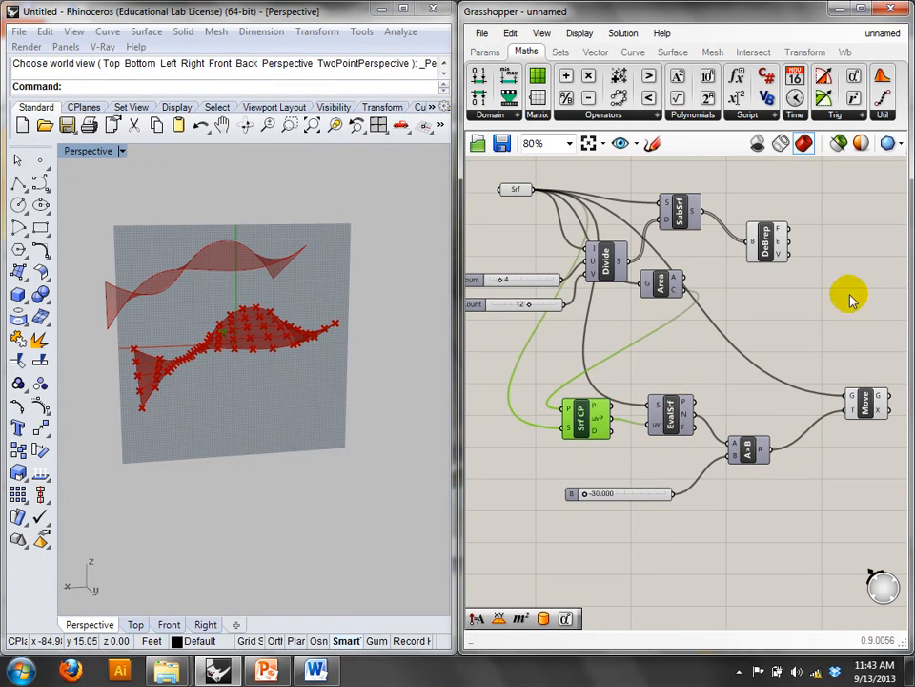
- Review the components that subdivide the original surface and the Move component that offsets its copy
right_drag(846, 298, 648, 245)
click(670, 354)
right_drag(639, 290, 773, 345)
click(605, 219)
right_drag(606, 202, 669, 221)
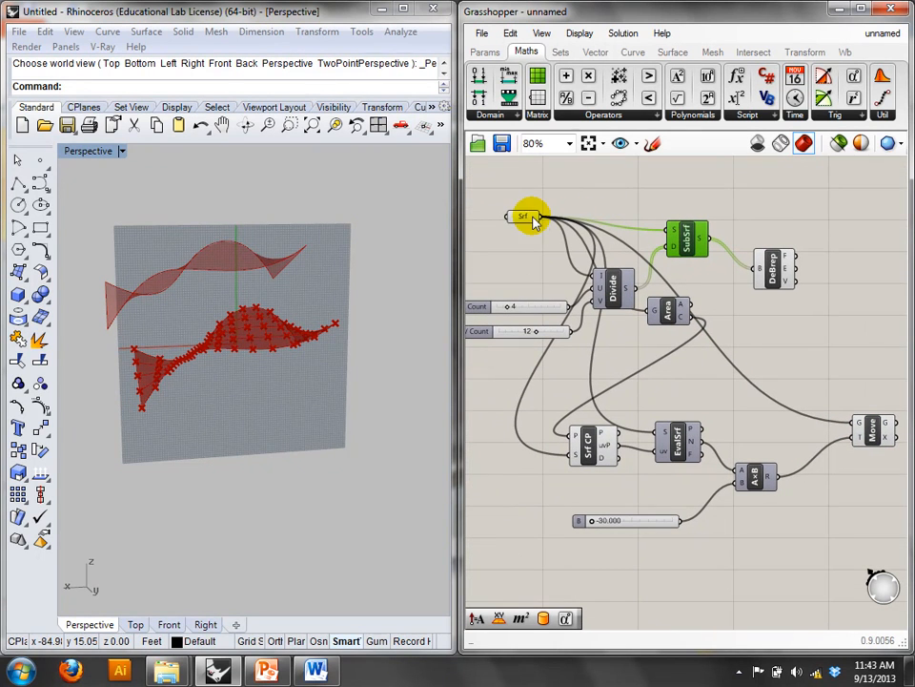
right_drag(886, 454, 724, 370)
click(713, 354)
right_drag(810, 347, 853, 363)
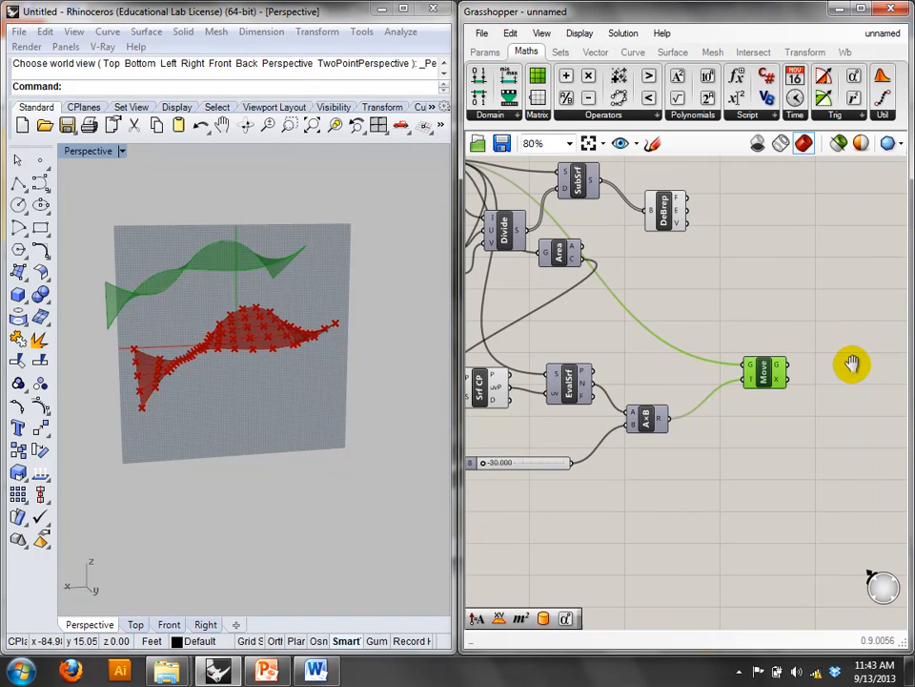
- Add a Divide Domain² component beside Move and connect Move's geometry output to its domain input
right_drag(856, 315, 663, 270)
click(660, 320)
double_click(661, 326)
text(div)
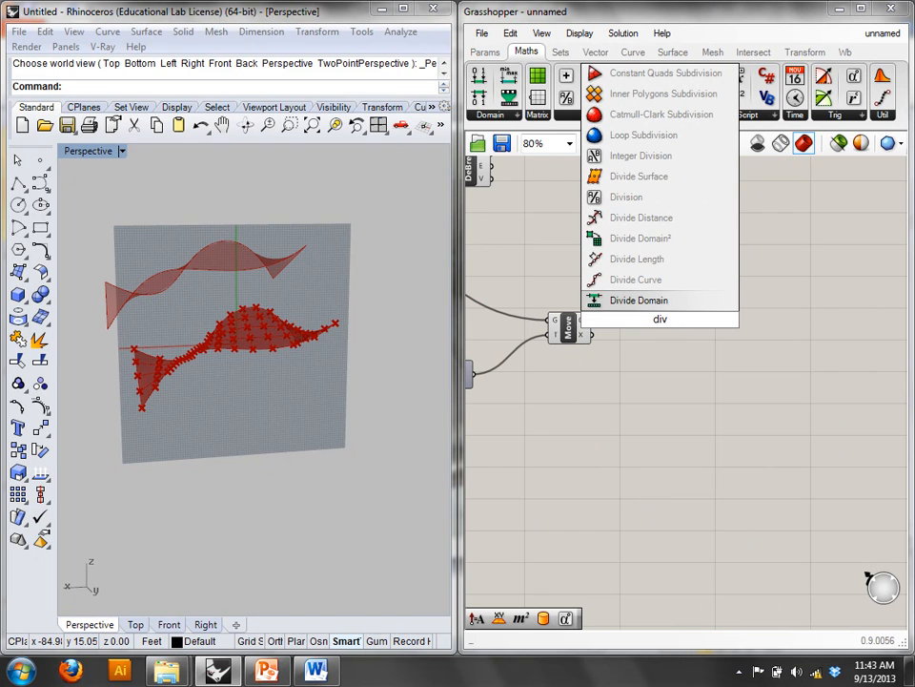
key(Up)
key(Up)
key(Up)
key(Return)
drag(657, 319, 639, 368)
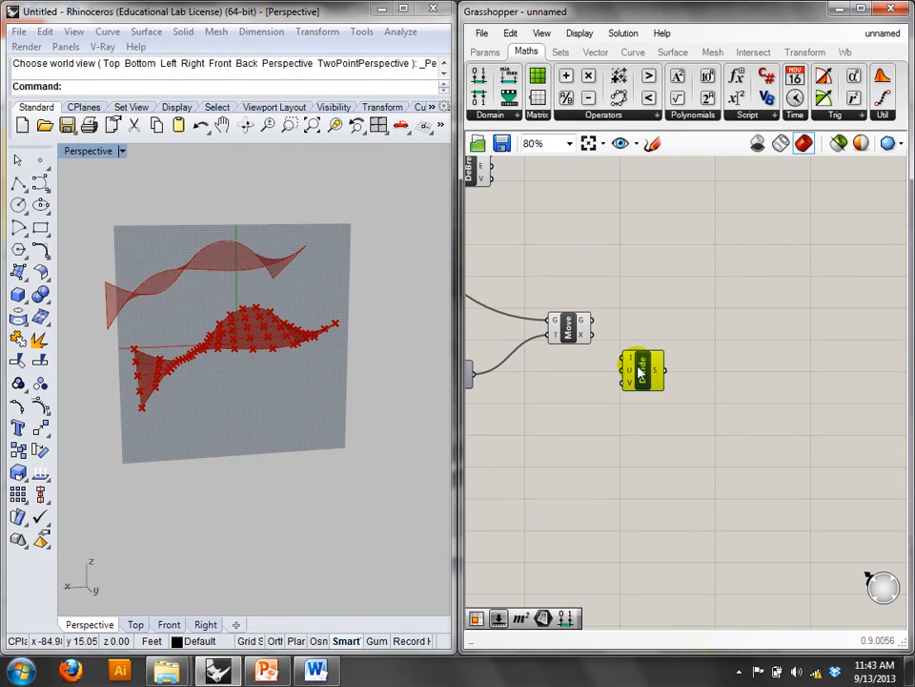
- Add an Isotrim component and wire Move's geometry output to its surface input and the new Divide Domain² segments to its domain input
double_click(683, 306)
text(iso)
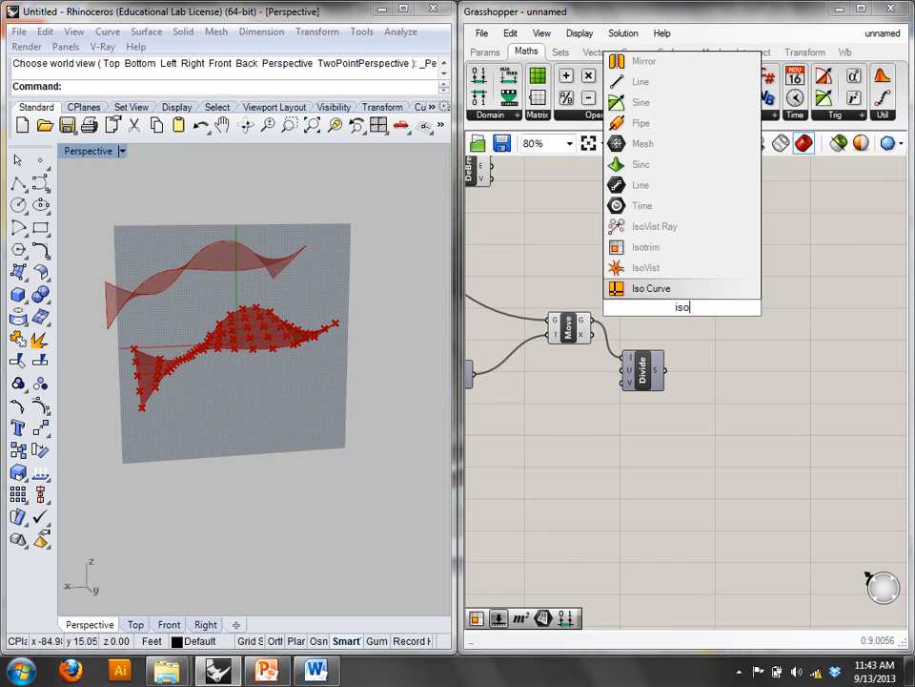
click(674, 247)
drag(592, 320, 687, 333)
- Wire the U Count and V Count sliders to the U and V inputs of the new Divide Domain² component
right_drag(613, 327, 871, 352)
right_drag(662, 267, 698, 309)
scroll(696, 311, down, 1)
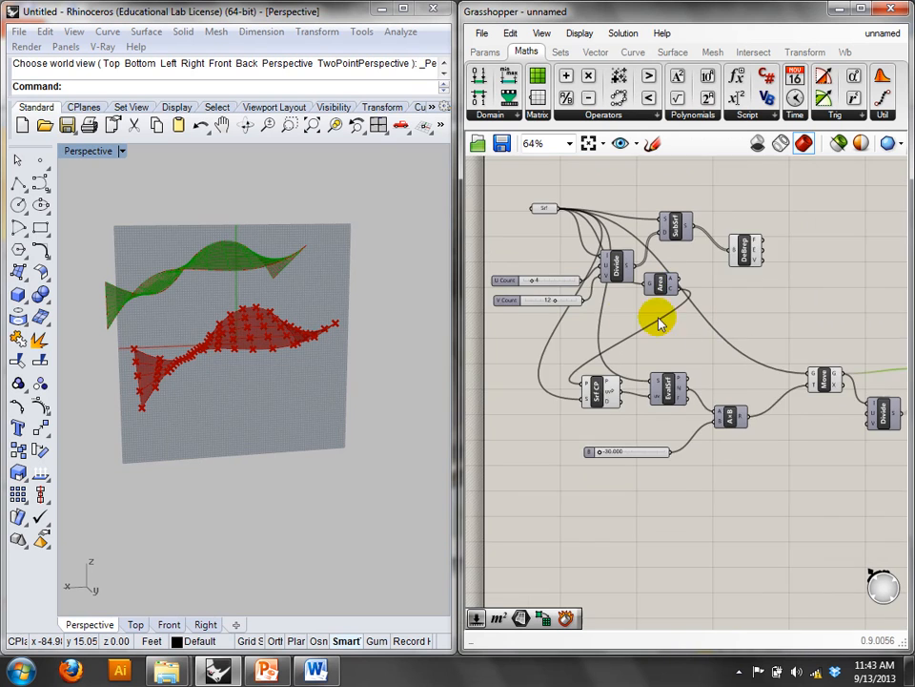
scroll(613, 309, up, 1)
drag(582, 303, 863, 456)
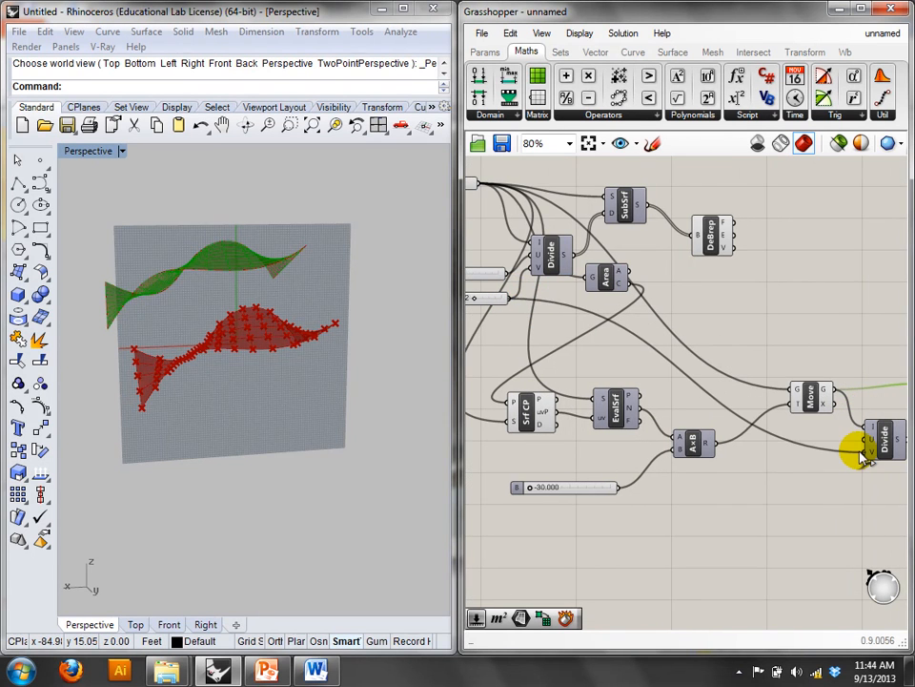
right_drag(394, 319, 236, 363)
right_drag(530, 319, 557, 325)
drag(540, 281, 841, 446)
- Duplicate the Deconstruct Brep component, place the copy beside the new Isotrim and connect the Isotrim output to it
right_drag(163, 286, 139, 367)
right_drag(793, 323, 672, 300)
click(578, 224)
key(ctrl+c)
key(ctrl+v)
drag(580, 231, 838, 340)
click(828, 375)
right_drag(252, 313, 296, 238)
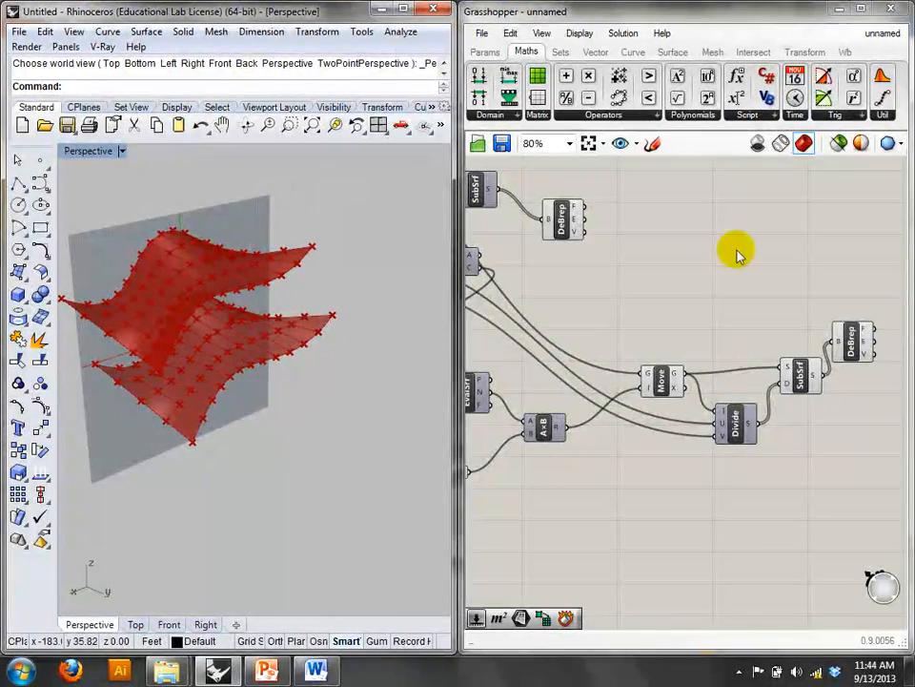
- Add an Area component and connect the faces output of the original surface's Deconstruct Brep to its geometry input
right_drag(906, 274, 685, 302)
double_click(685, 295)
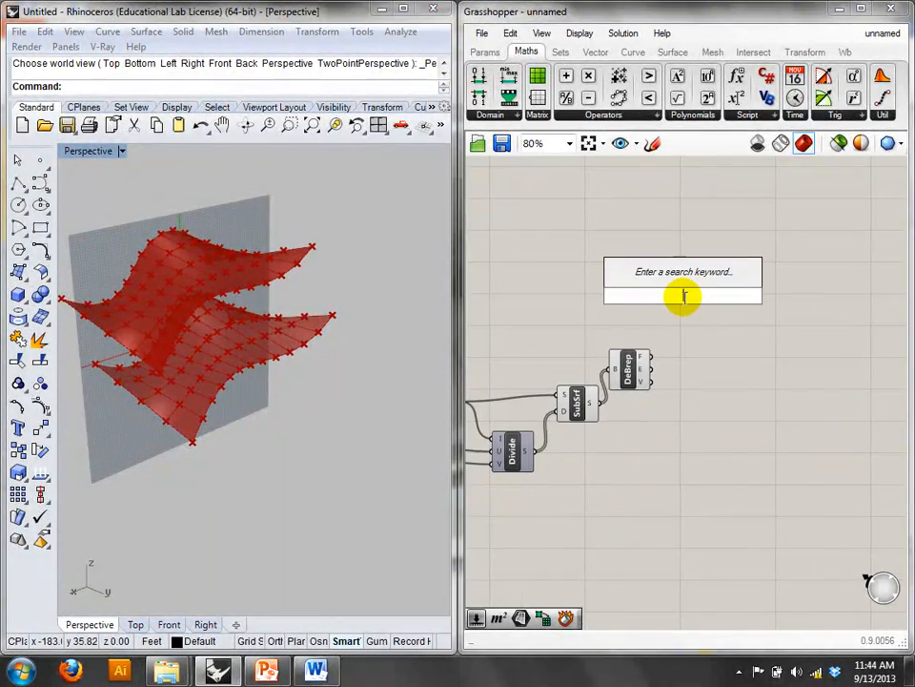
text(area)
click(681, 276)
drag(695, 282, 716, 304)
drag(651, 357, 608, 256)
key(alt+c)
key(alt+v)
right_drag(530, 291, 761, 317)
drag(603, 266, 828, 286)
- Duplicate the Area component and connect the faces output of the moved surface's Deconstruct Brep to the copy
right_drag(862, 335, 656, 332)
drag(645, 286, 753, 386)
click(714, 385)
drag(683, 386, 726, 385)
right_drag(294, 315, 268, 382)
- Turn off the preview of the subdivision and Deconstruct Brep components for both the moved and the original surface
right_drag(697, 466, 809, 454)
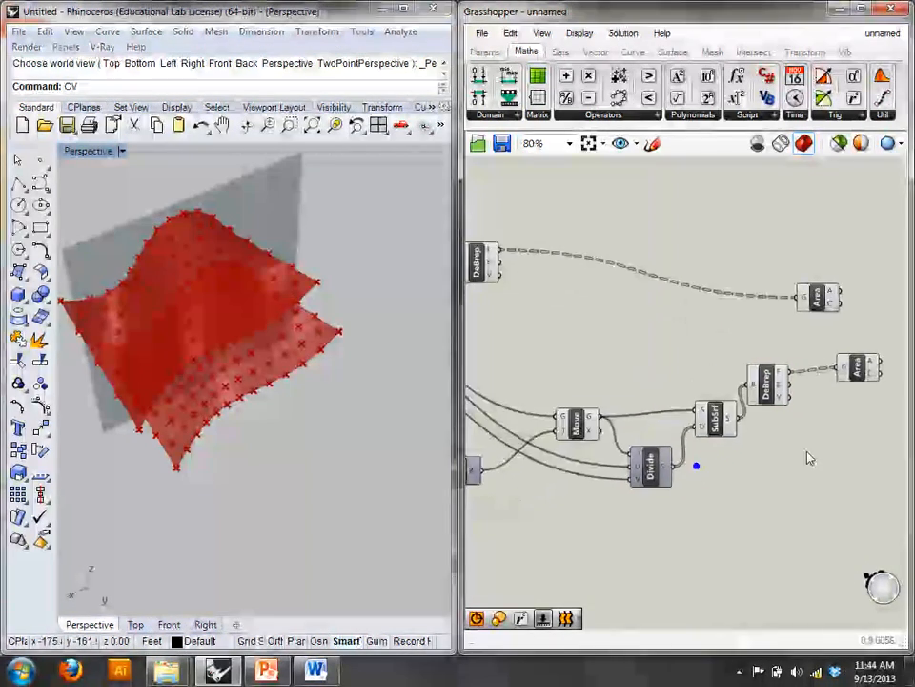
scroll(806, 446, down, 1)
drag(782, 471, 620, 384)
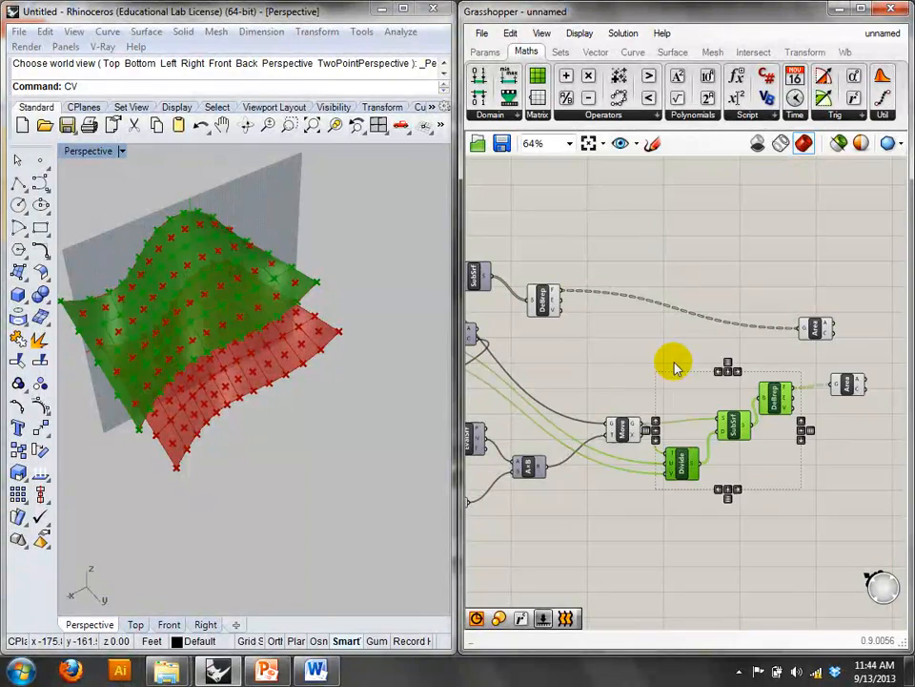
right_click(666, 345)
click(691, 359)
right_drag(619, 353, 802, 362)
drag(775, 359, 700, 277)
right_click(743, 241)
click(758, 255)
- Add a Line component and wire the centroid outputs of the two Area components to its A and B inputs
right_drag(355, 286, 360, 196)
right_drag(694, 267, 797, 288)
double_click(785, 290)
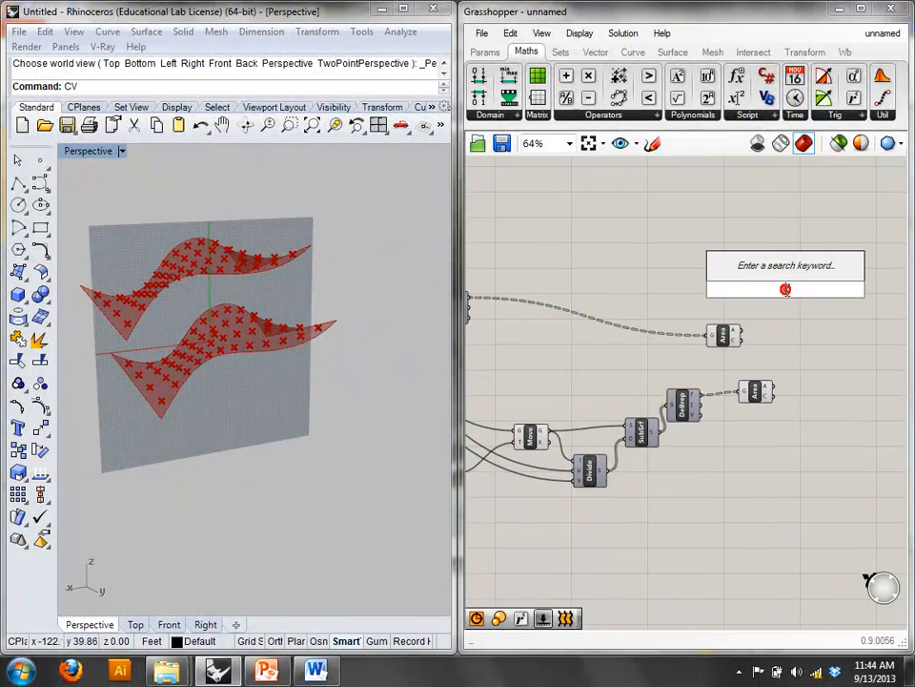
text(line)
click(778, 258)
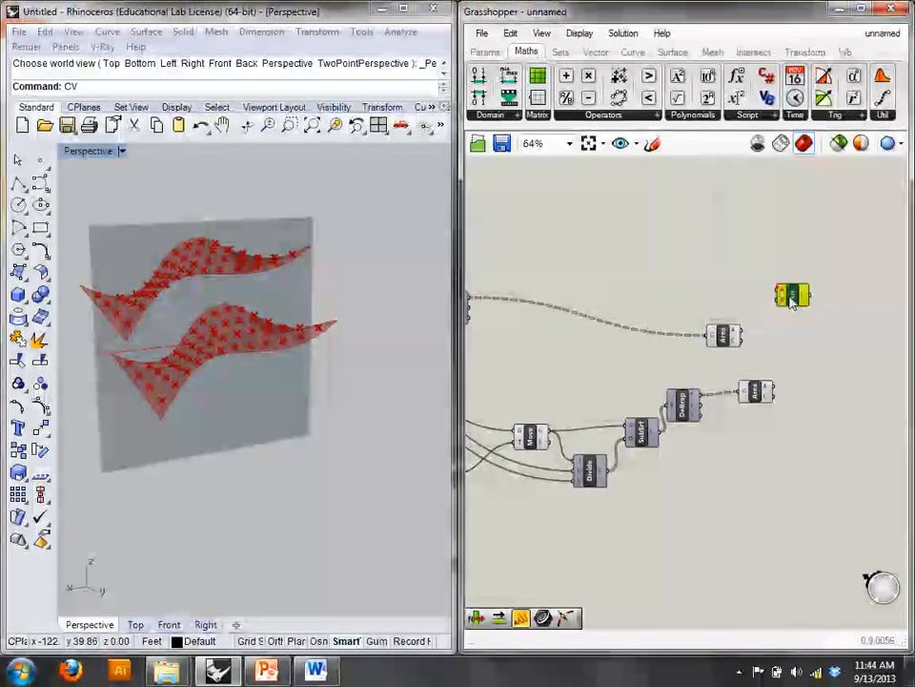
drag(742, 333, 812, 329)
drag(772, 388, 816, 346)
right_drag(372, 315, 308, 307)
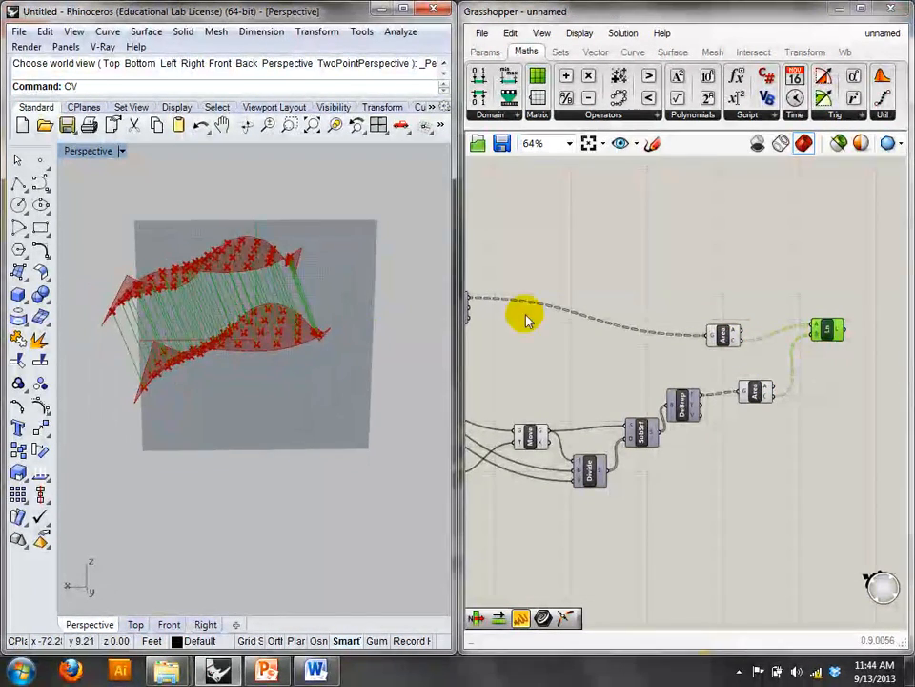
- Add a Pipe component and connect the Line output to its curve input
right_drag(810, 284, 720, 298)
double_click(757, 288)
text(pip)
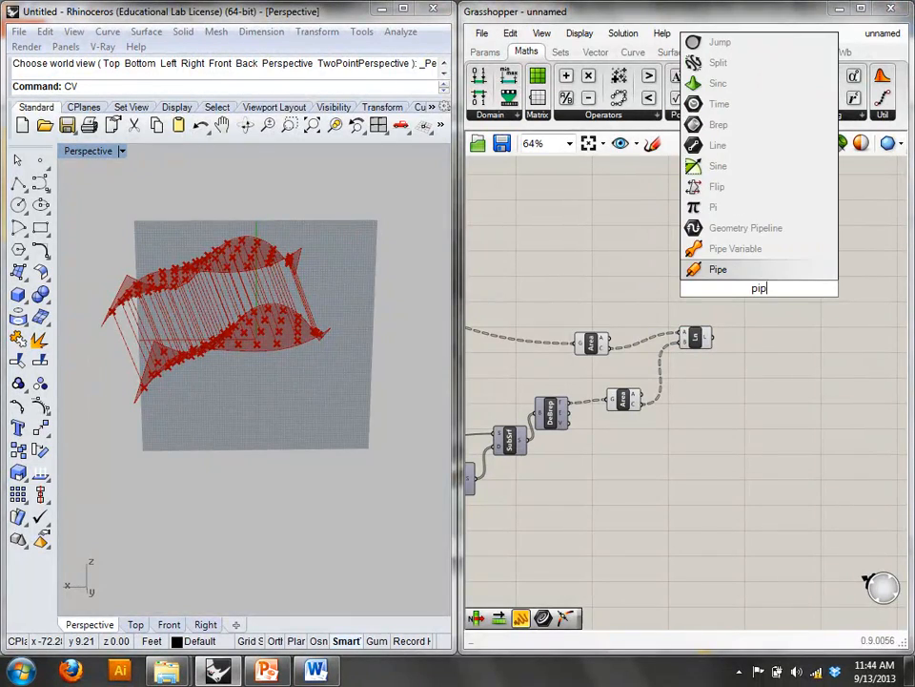
key(Return)
drag(708, 336, 744, 287)
- Examine the pipes between the two surfaces and the slider that controls the offset distance
right_drag(215, 300, 321, 339)
right_drag(590, 416, 747, 378)
right_drag(617, 388, 765, 387)
right_drag(559, 458, 676, 457)
mouse_move(592, 469)
mouse_down()
mouse_move(675, 473)
mouse_move(585, 466)
mouse_up()
right_drag(162, 315, 134, 308)
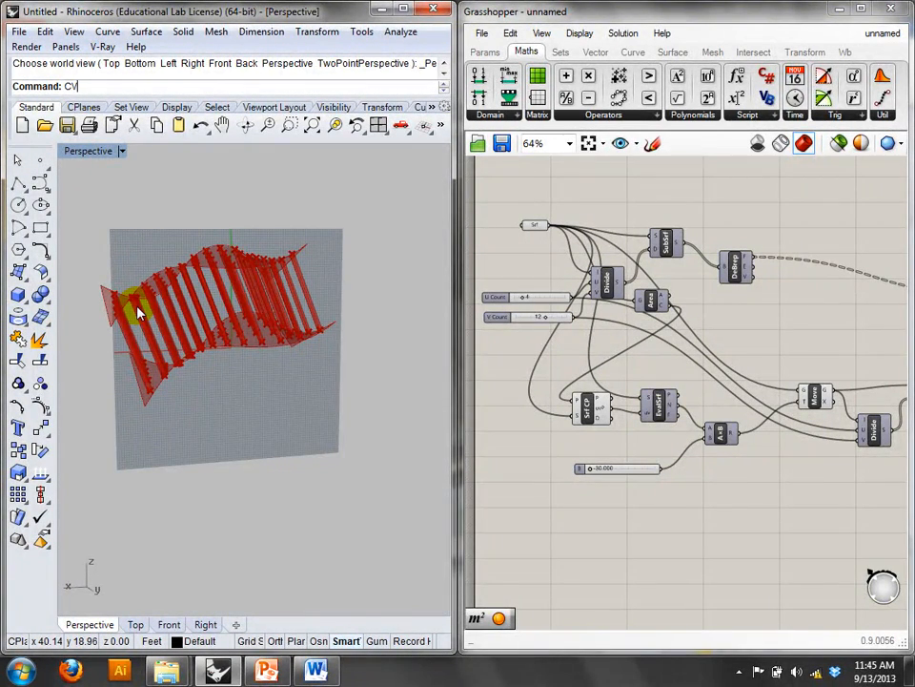
right_drag(128, 302, 409, 382)
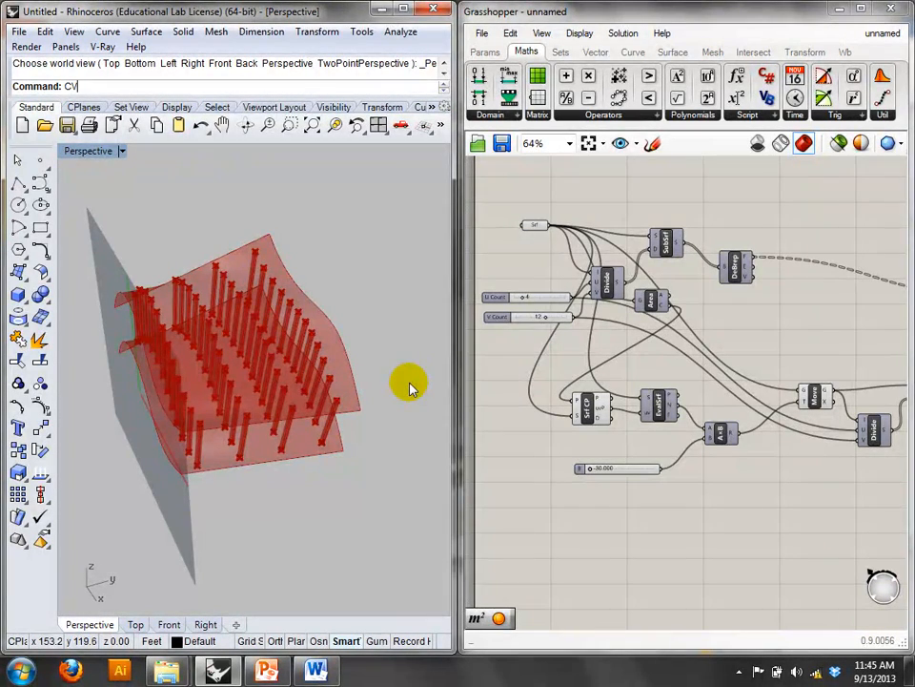
- Review the definition from the Srf parameter through Evaluate Surface and Multiplication to Pipe, and inspect the resulting geometry
click(537, 226)
right_drag(808, 308, 640, 270)
right_drag(656, 330, 742, 315)
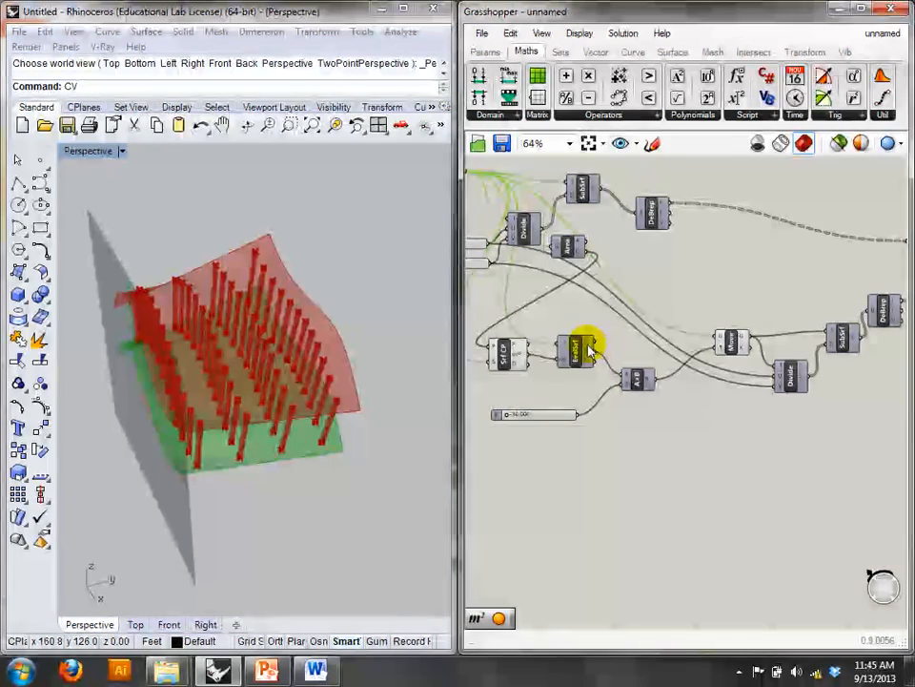
click(574, 351)
click(634, 379)
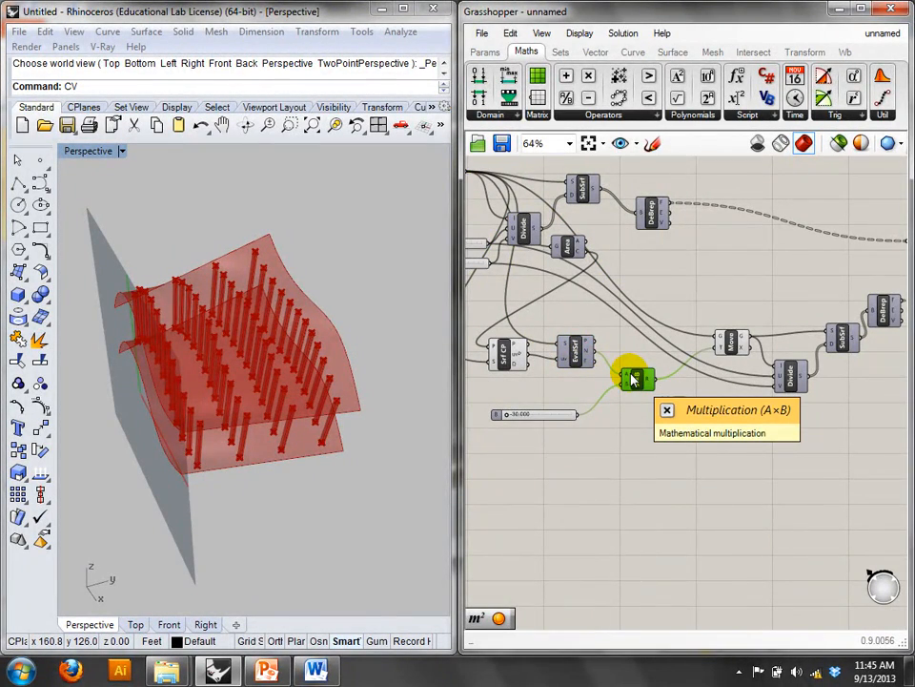
right_drag(729, 380, 541, 392)
right_drag(728, 328, 606, 365)
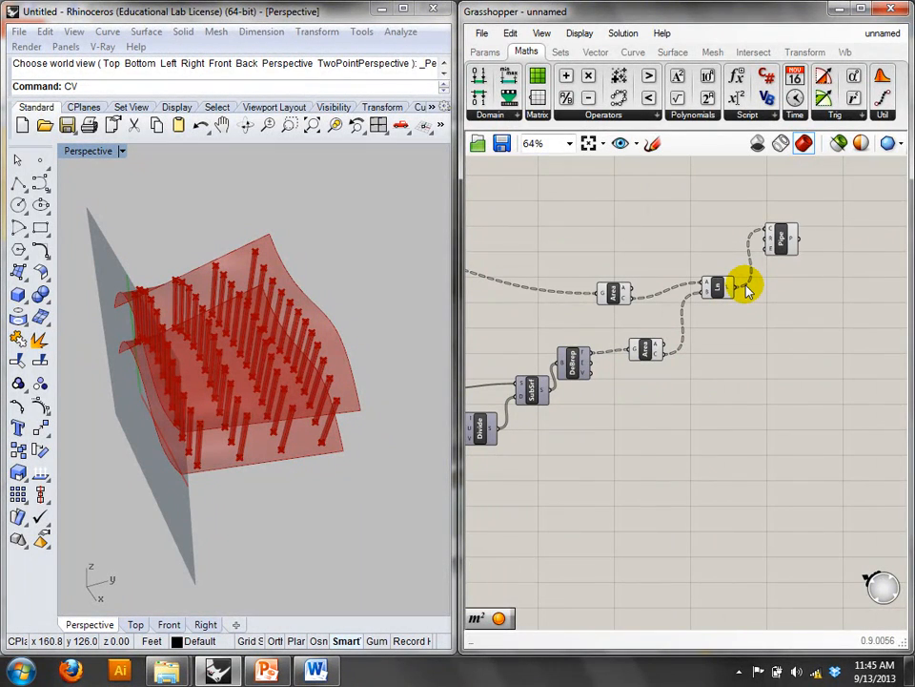
right_drag(438, 306, 132, 294)
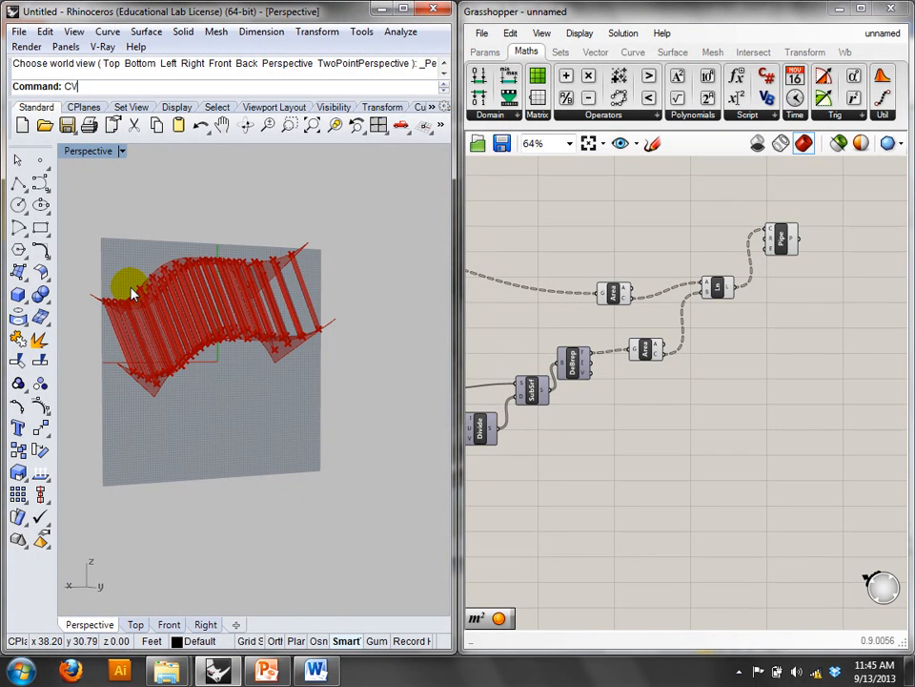
right_drag(131, 294, 300, 388)
right_drag(534, 372, 736, 373)
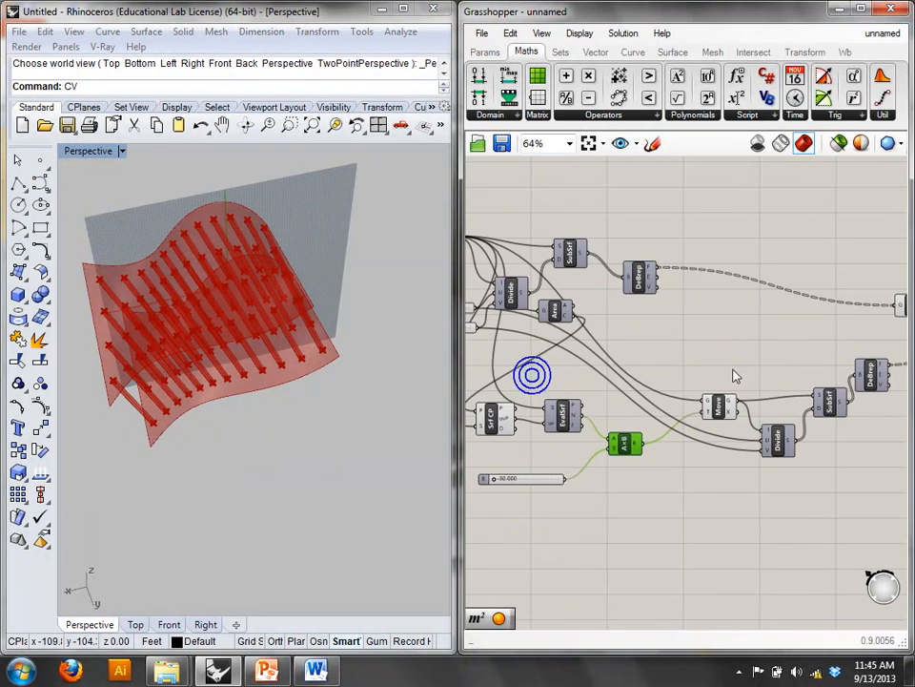
click(17, 270)
click(176, 281)
scroll(413, 431, down, 4)
right_drag(353, 396, 284, 394)
click(145, 277)
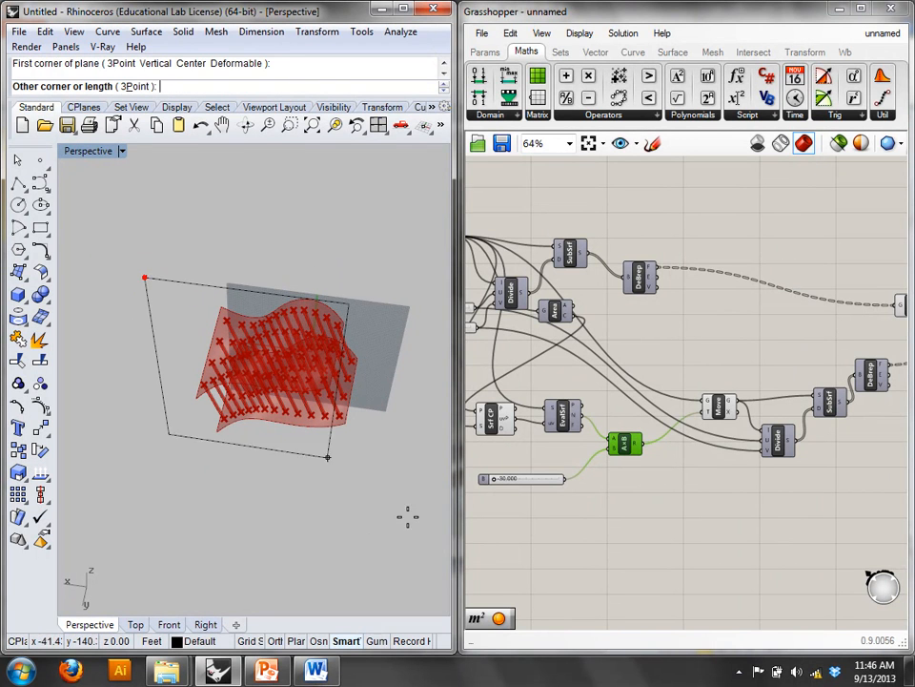
click(378, 455)
- Draw a rectangular corner-to-corner plane over the surface in the Top view and return to the Perspective view
text(T)
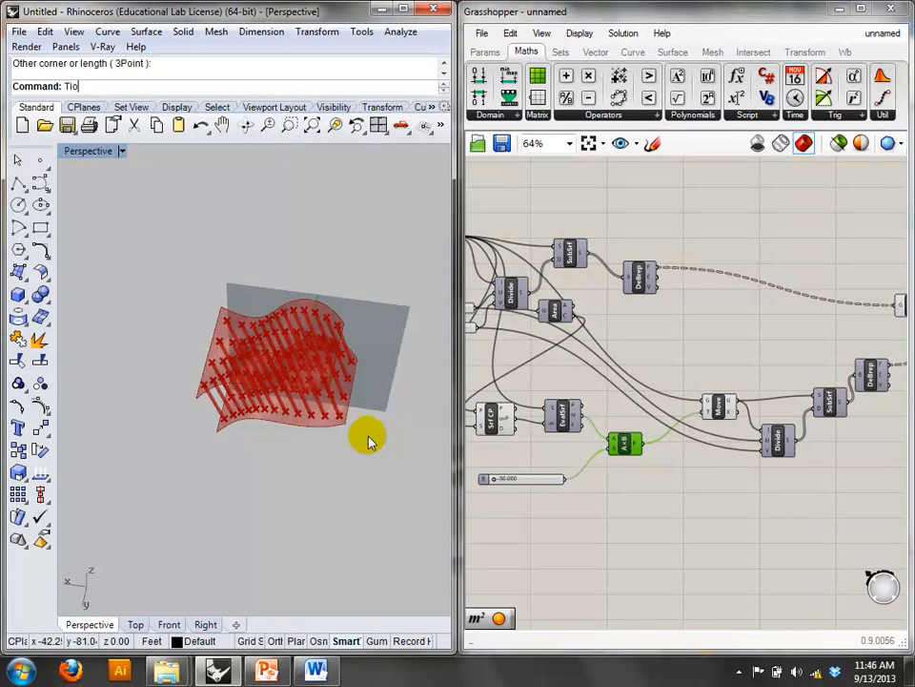
text(op)
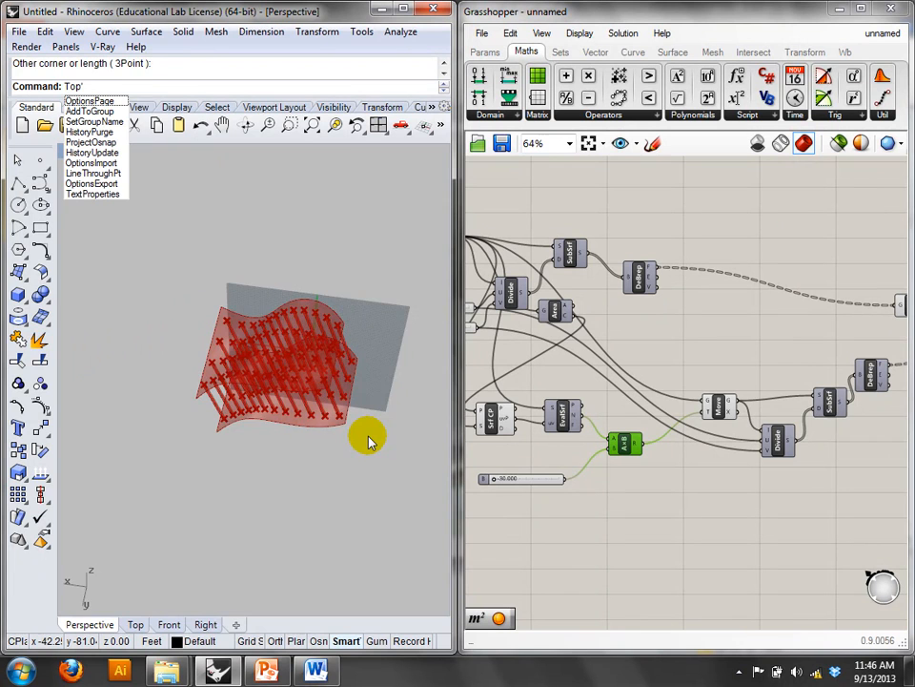
key(Return)
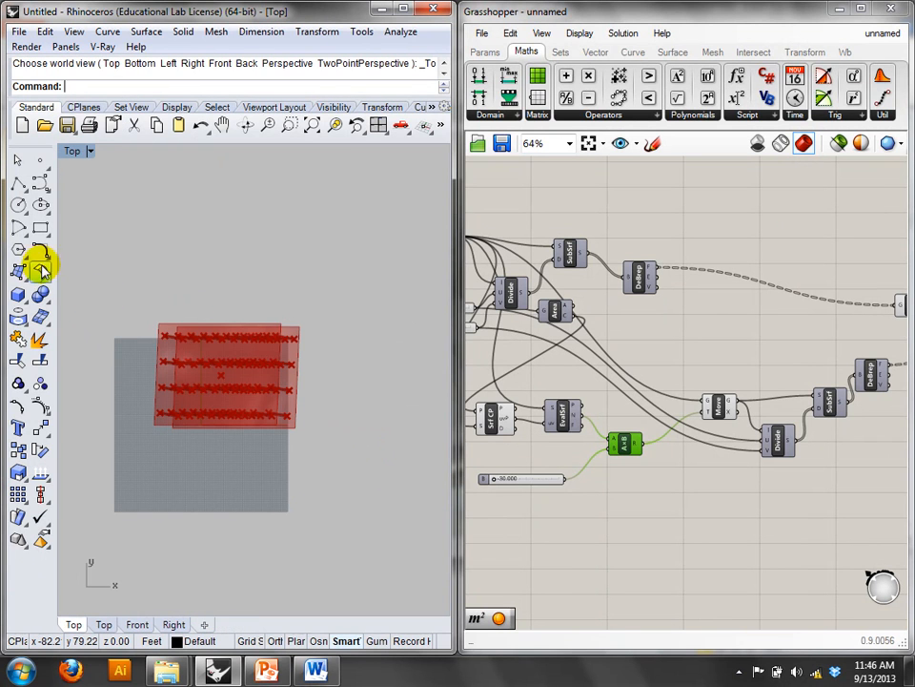
click(22, 278)
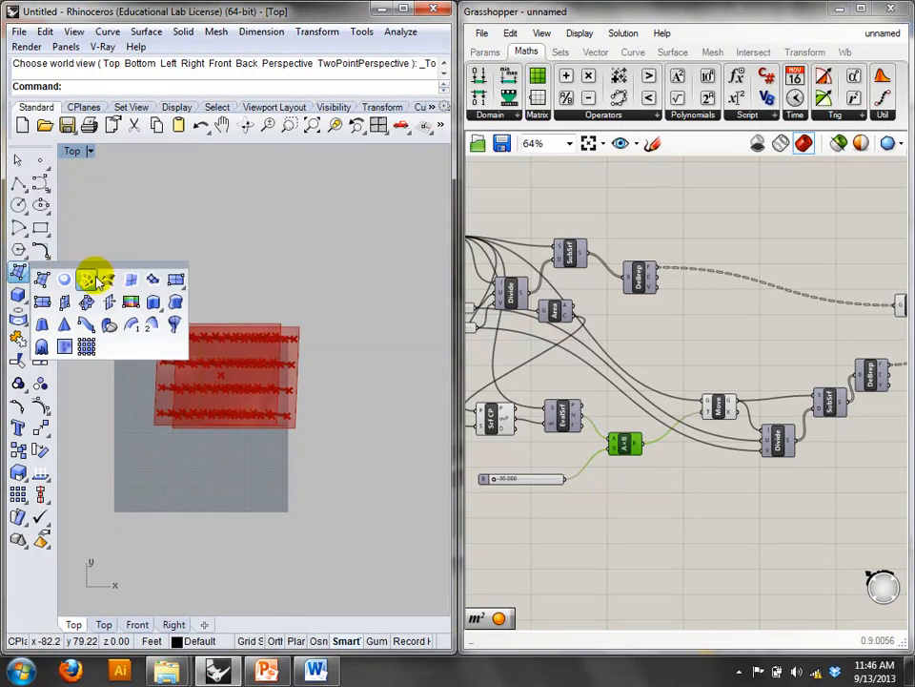
click(175, 281)
click(143, 245)
click(369, 398)
click(76, 154)
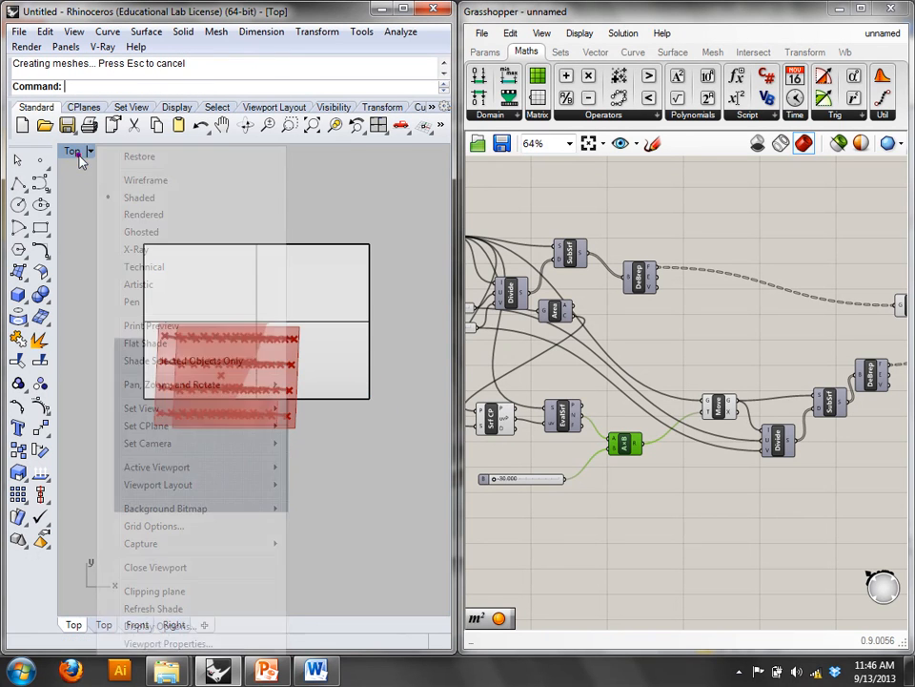
click(181, 409)
click(401, 544)
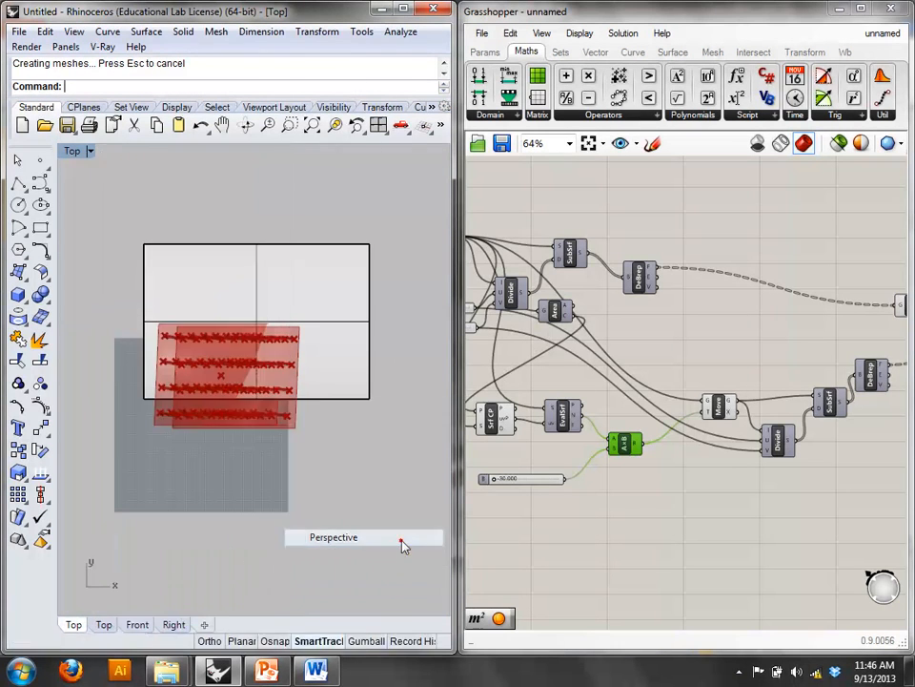
right_drag(362, 409, 355, 378)
- Assign the new rectangular plane to the Srf parameter in place of the curved surface
click(333, 374)
right_drag(526, 341, 751, 357)
click(661, 252)
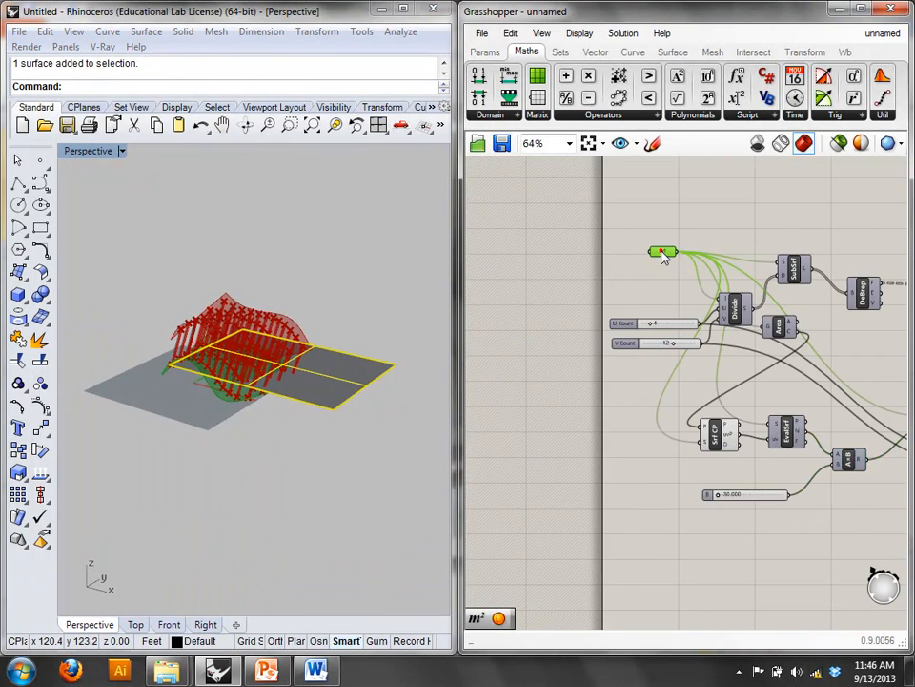
right_click(679, 228)
click(621, 229)
click(662, 252)
right_click(660, 252)
click(728, 497)
- Set the offset multiplier slider to 30 and switch to the CM_Lecture_4_F13.pptx presentation in PowerPoint
mouse_move(374, 414)
right_down()
mouse_move(341, 349)
mouse_move(363, 402)
right_up()
drag(718, 498, 801, 495)
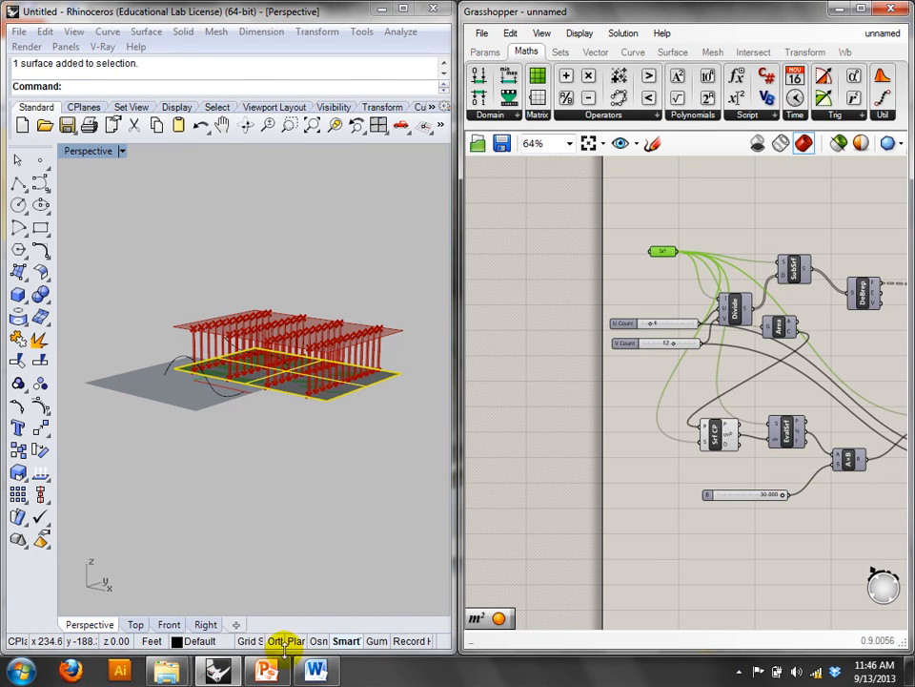
click(267, 670)
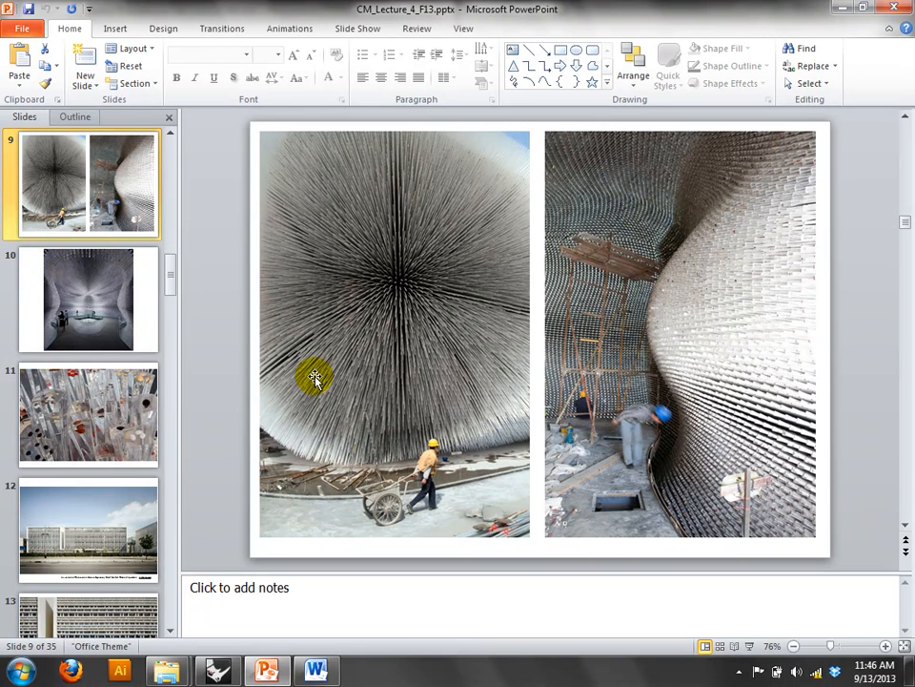
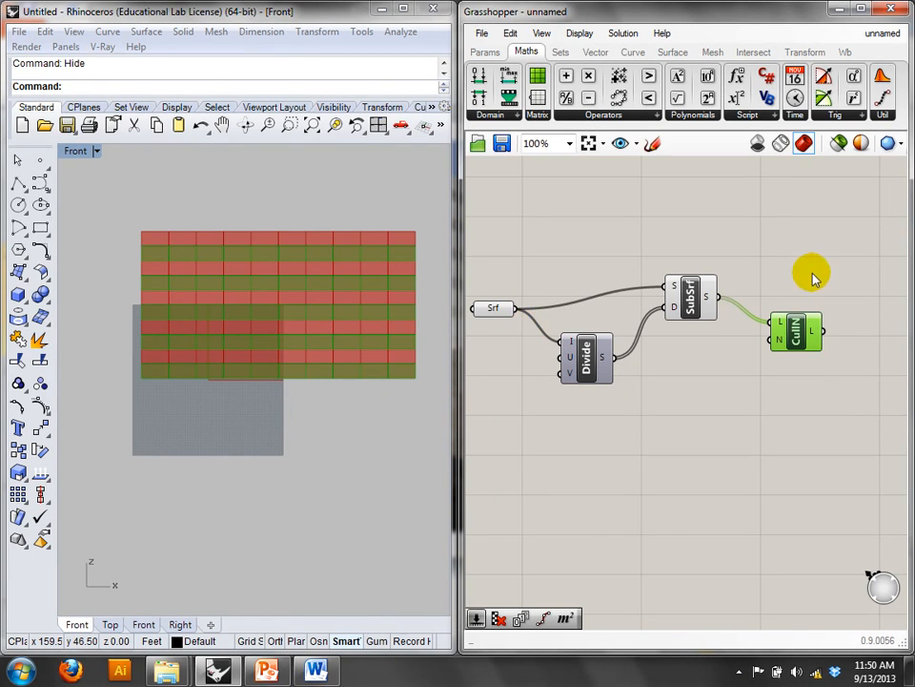
right_drag(725, 354, 752, 345)
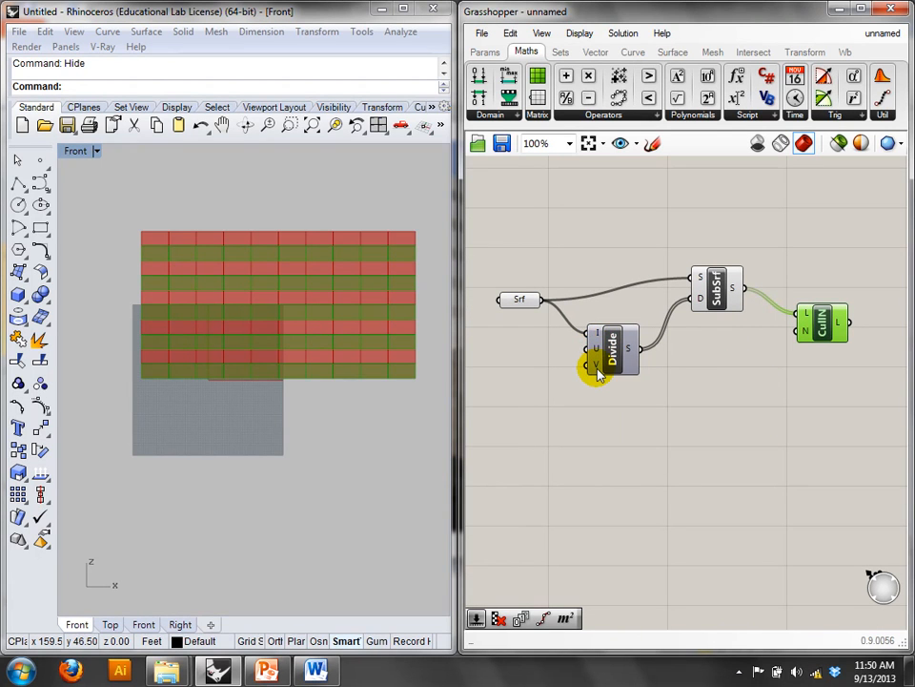
mouse_move(598, 374)
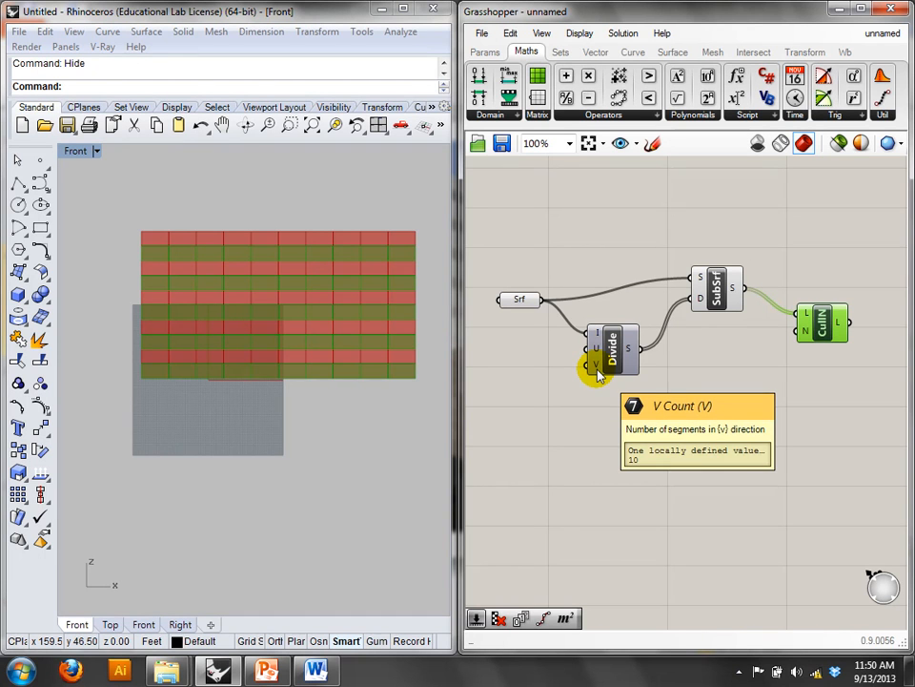
right_click(599, 374)
mouse_move(640, 527)
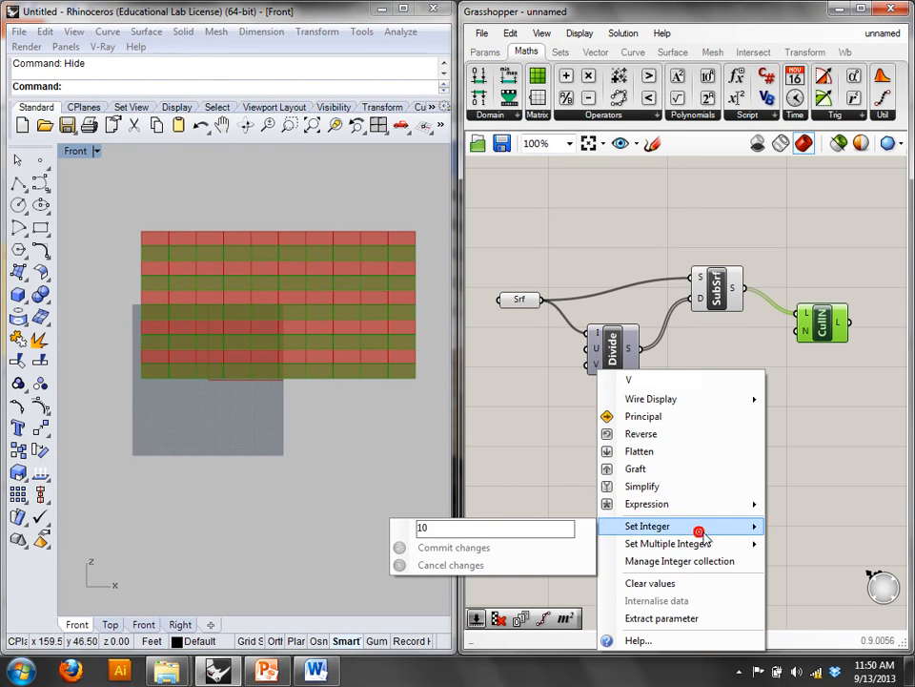
click(524, 530)
click(452, 373)
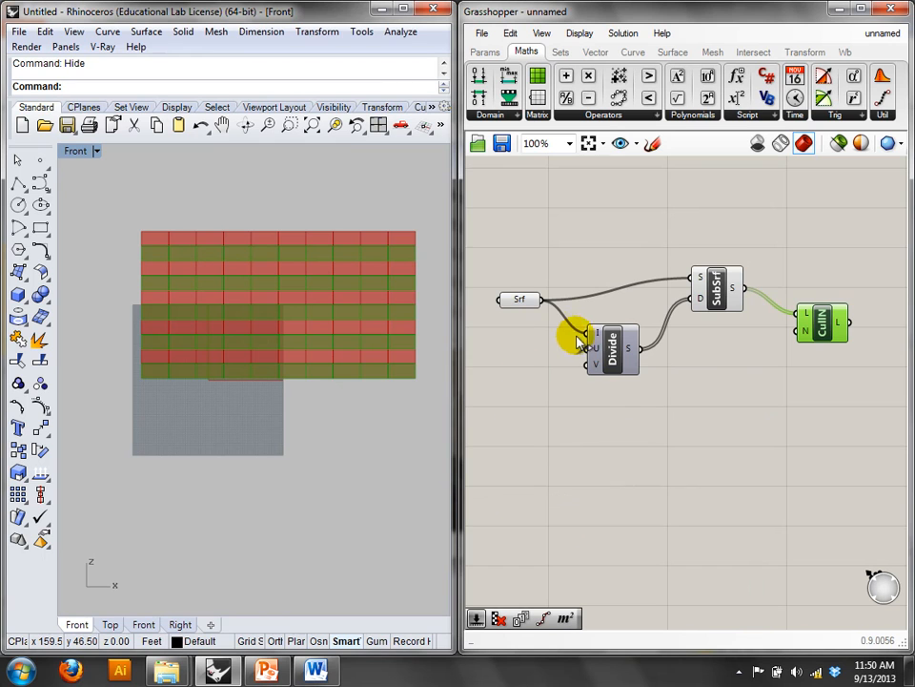
- Set the V count of the Divide component to 11
right_click(592, 366)
click(635, 523)
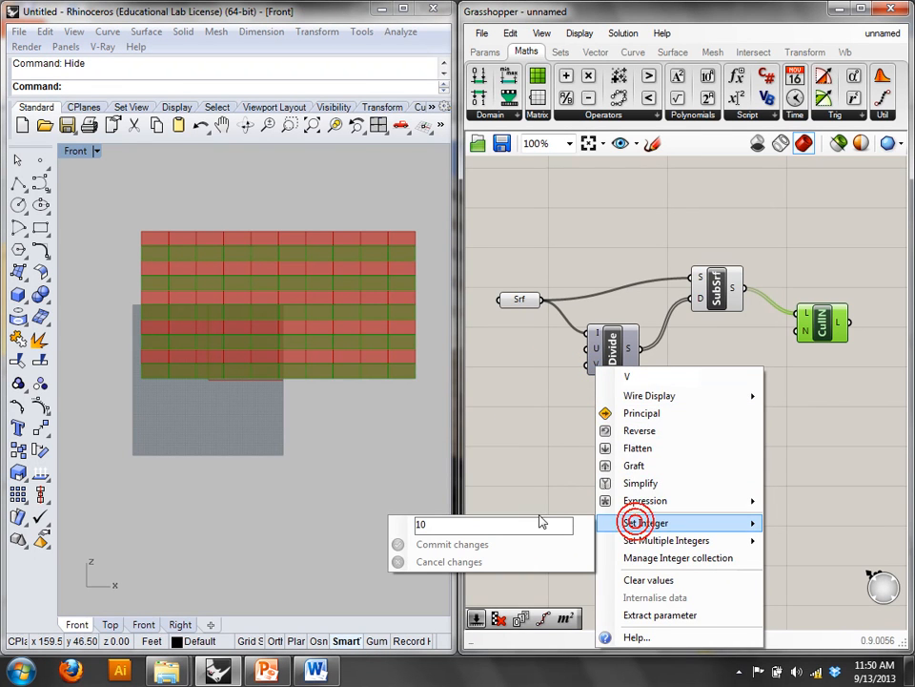
click(536, 522)
key(BackSpace)
text(1)
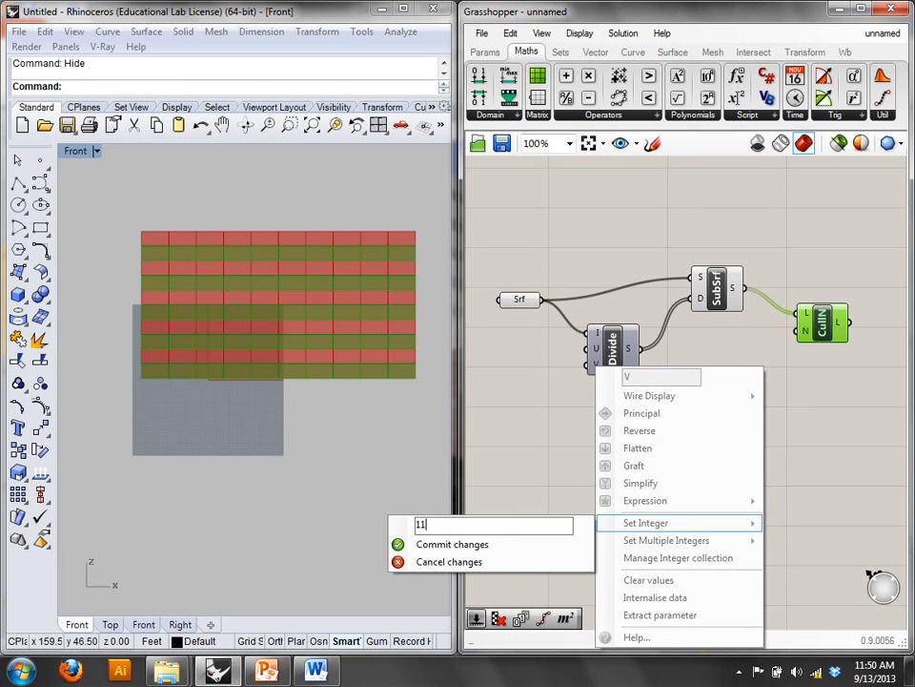
click(528, 548)
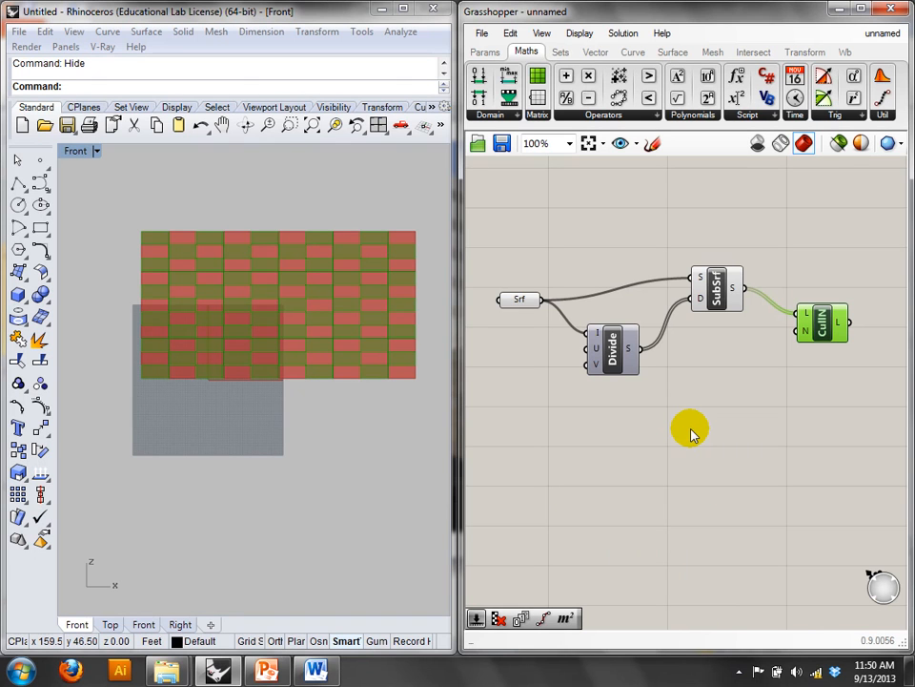
- Add a Number Slider below Divide, restricted to odd numbers with an upper limit of 31
double_click(606, 447)
text(num)
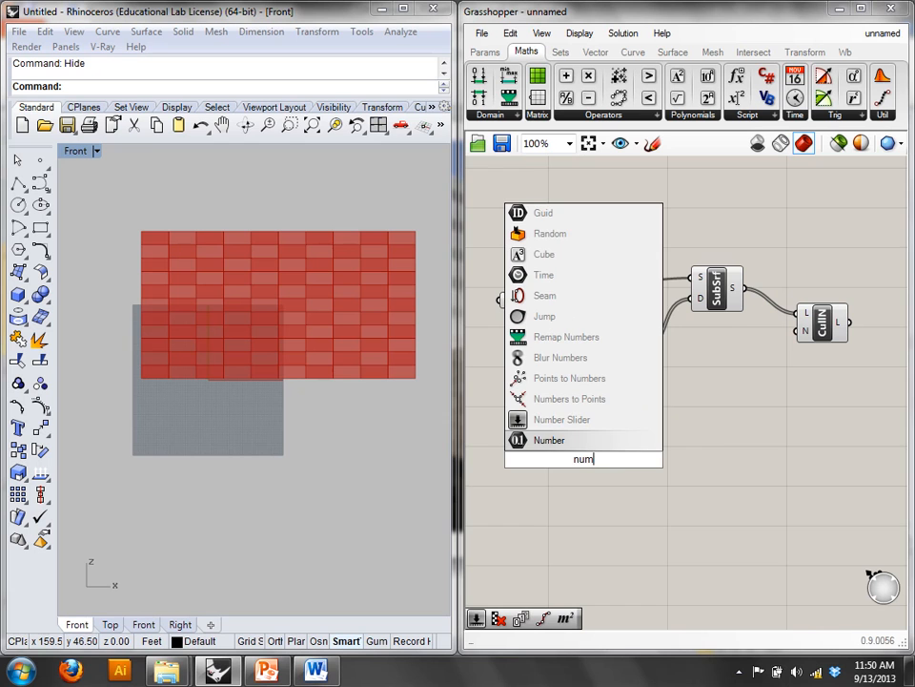
click(577, 420)
right_click(615, 461)
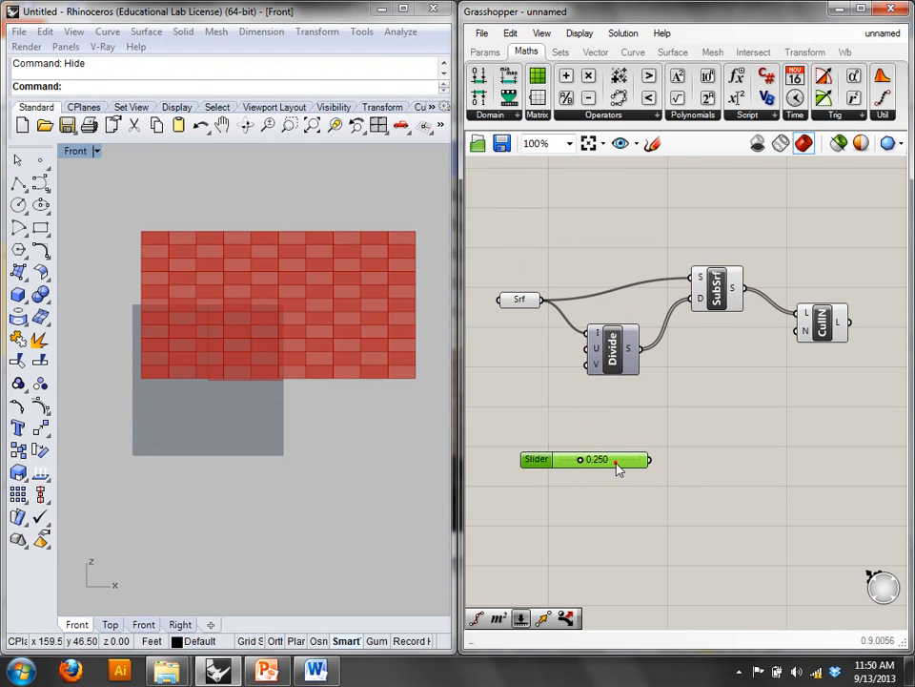
click(641, 539)
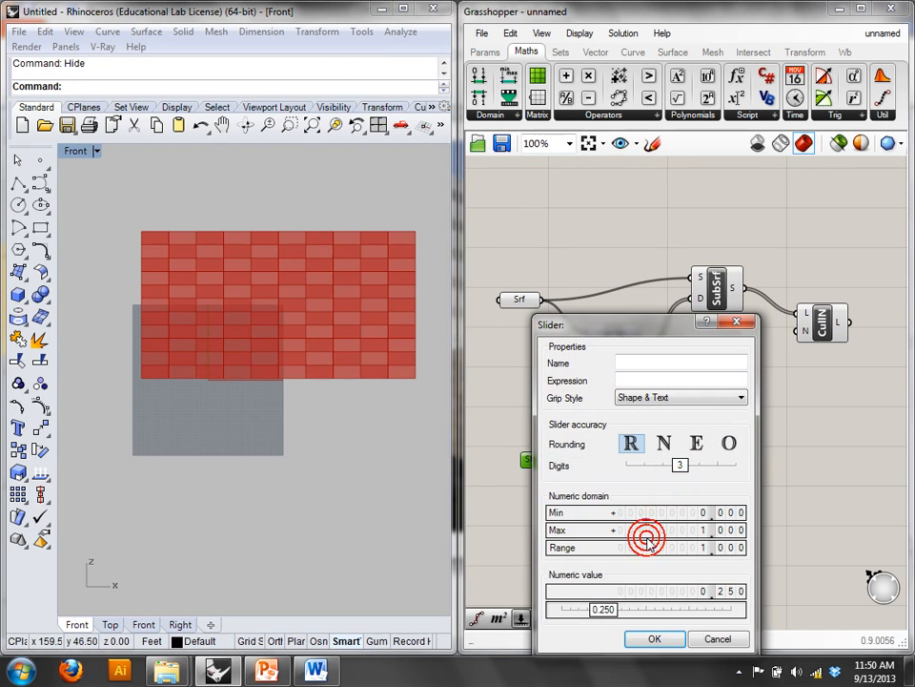
click(728, 442)
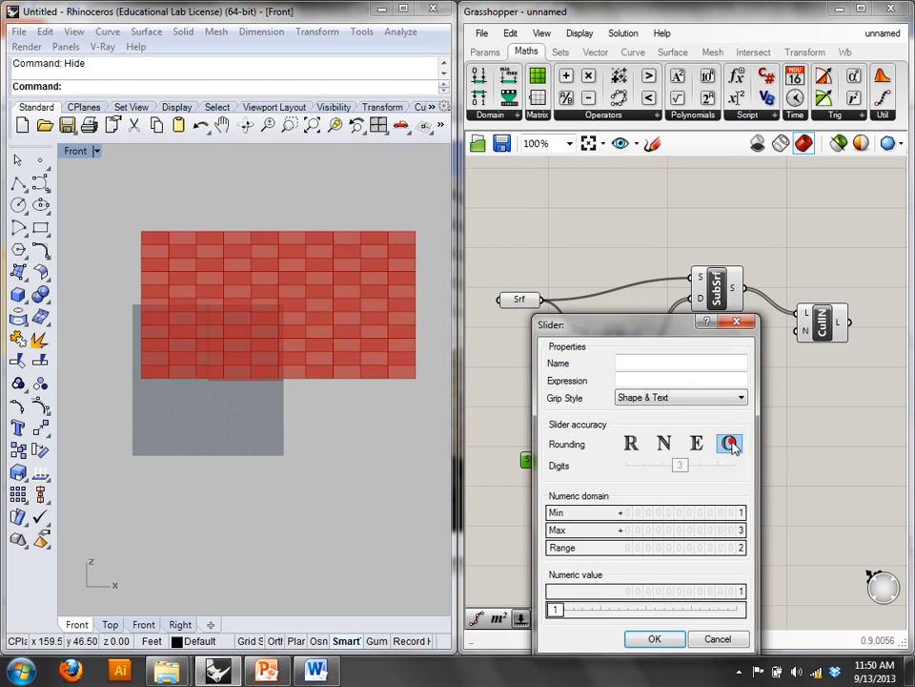
double_click(725, 535)
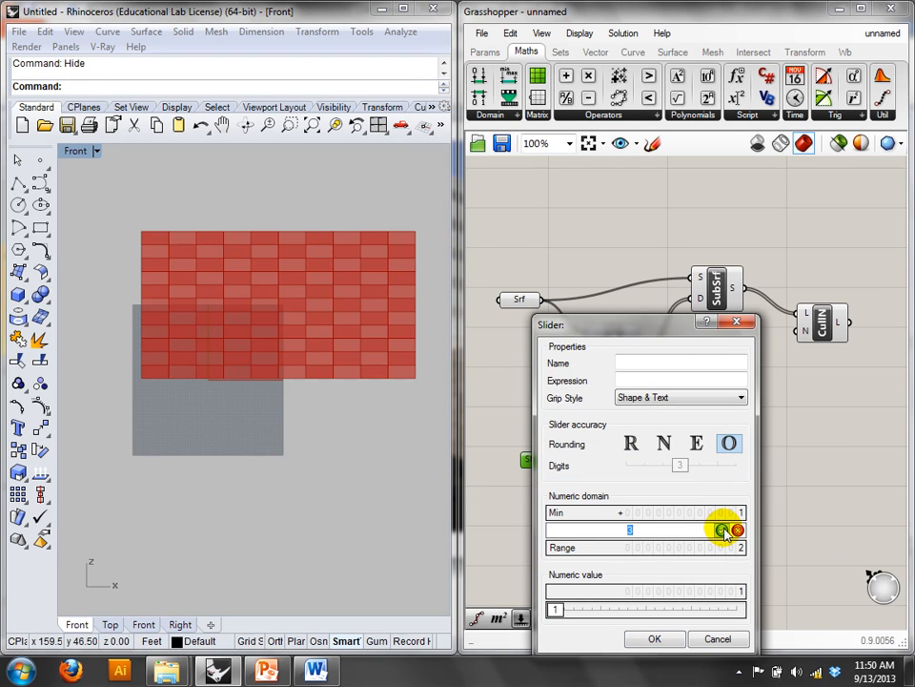
text(30)
click(723, 530)
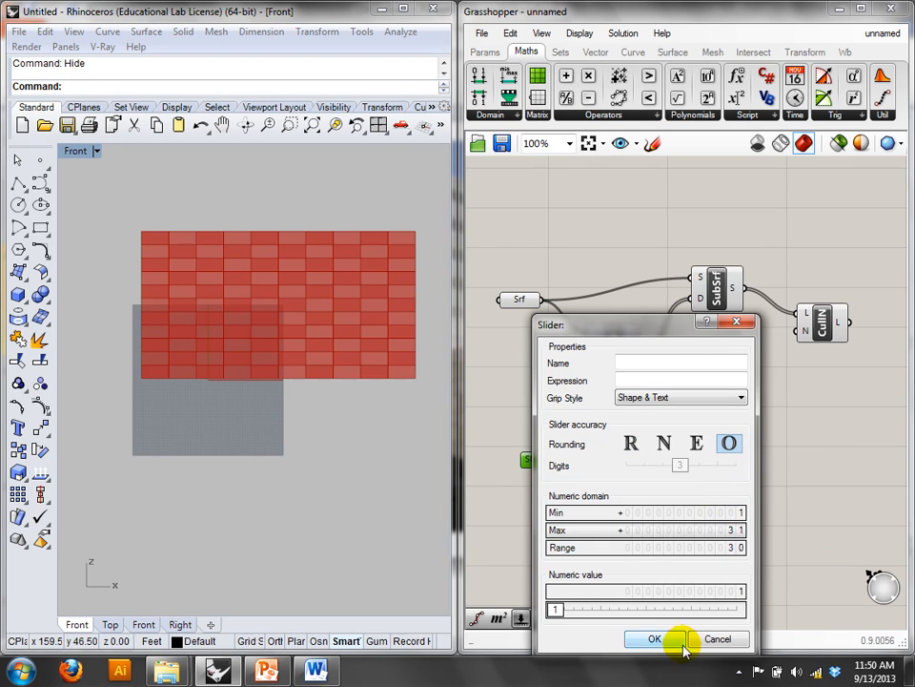
click(670, 637)
- Connect the odd-number slider to the V input of Divide and set it to 11
drag(654, 459, 588, 363)
drag(572, 464, 597, 464)
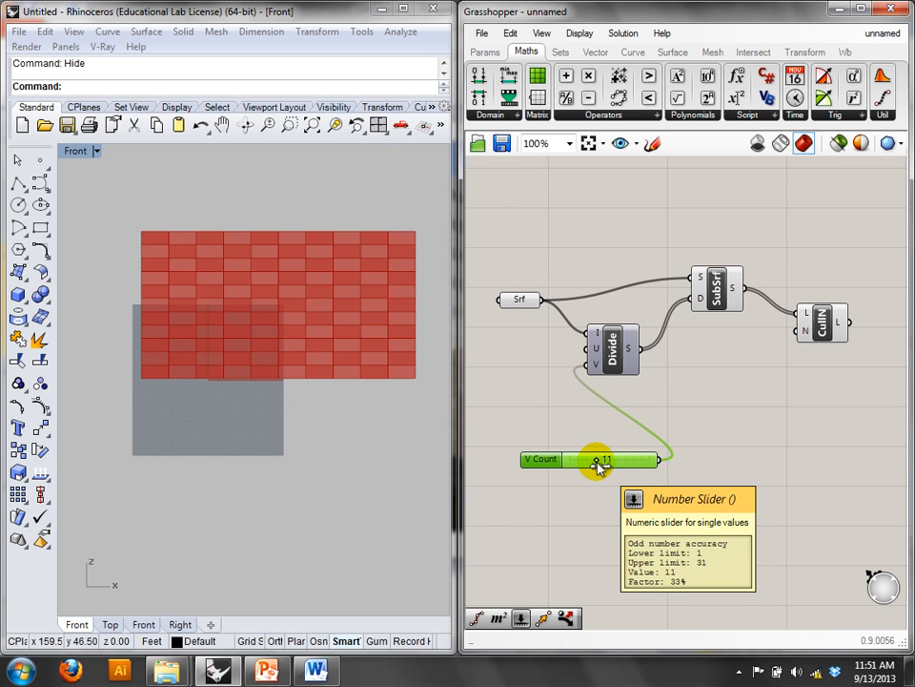
click(732, 383)
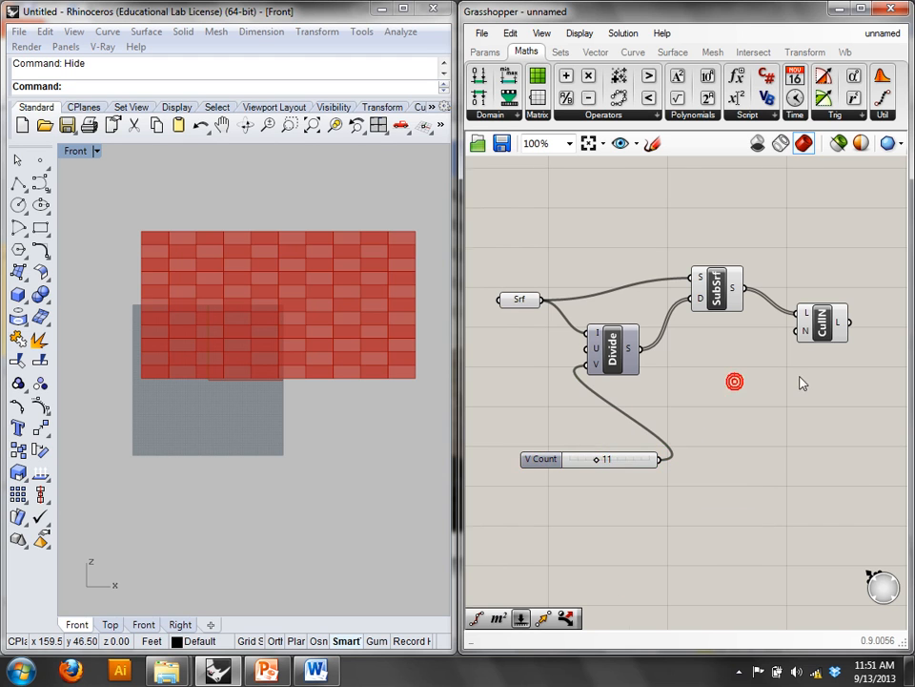
- Highlight the Cull Nth cells and switch the Rhino viewport from Front to Perspective
right_drag(895, 384, 791, 379)
click(734, 308)
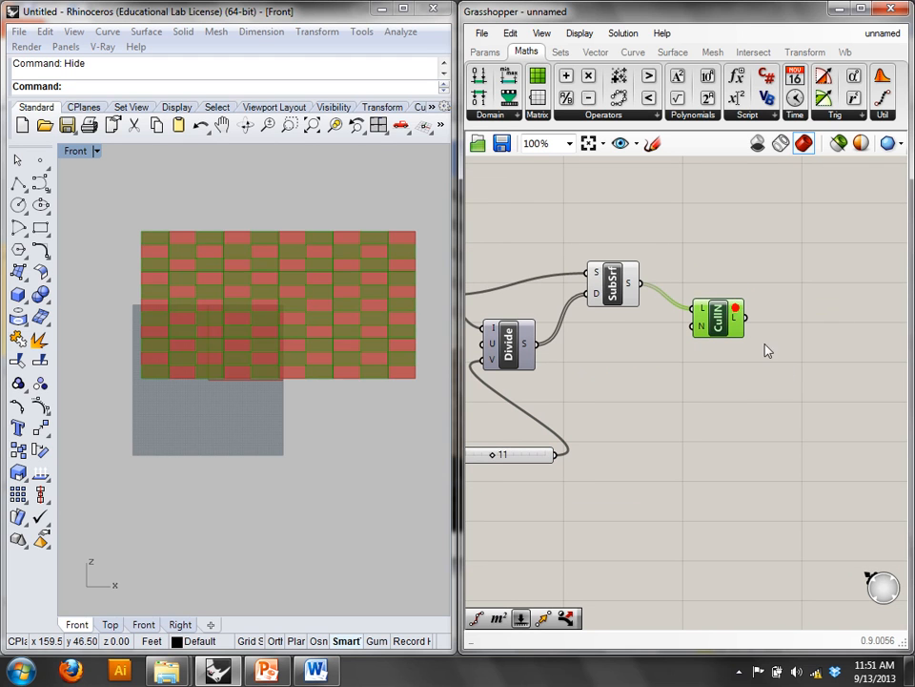
click(96, 150)
click(123, 405)
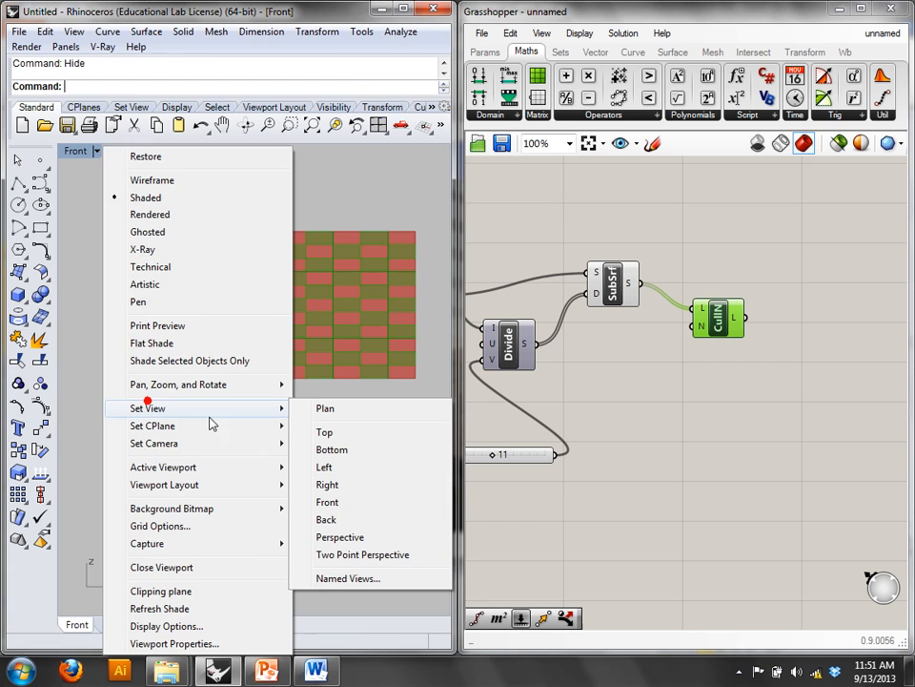
click(360, 528)
right_drag(366, 359, 412, 360)
- Add an Extrude component and feed the Cull Nth list output into its base input
right_drag(856, 338, 748, 362)
double_click(744, 362)
text(extr)
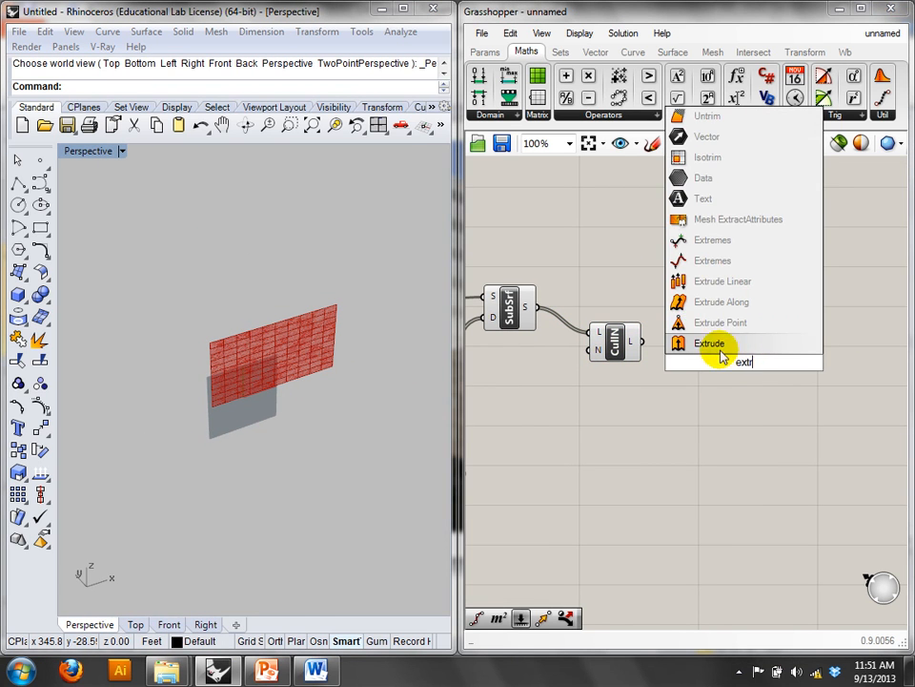
click(678, 345)
drag(637, 347, 720, 367)
- Add a Unit Y vector, connect it to the Extrude direction input, and place it below Cull Nth
right_drag(170, 416, 298, 383)
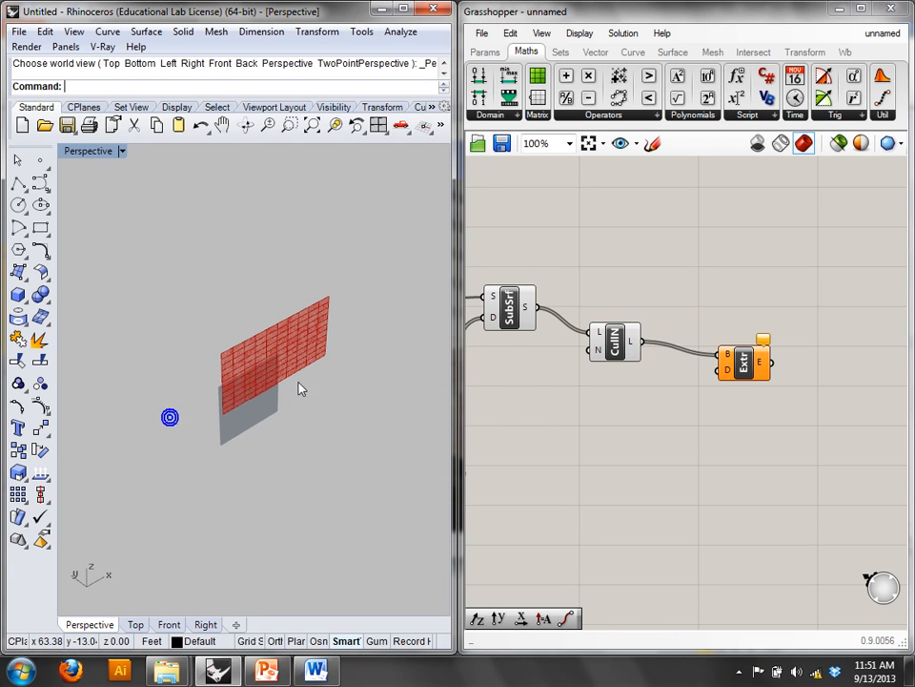
scroll(299, 384, up, 2)
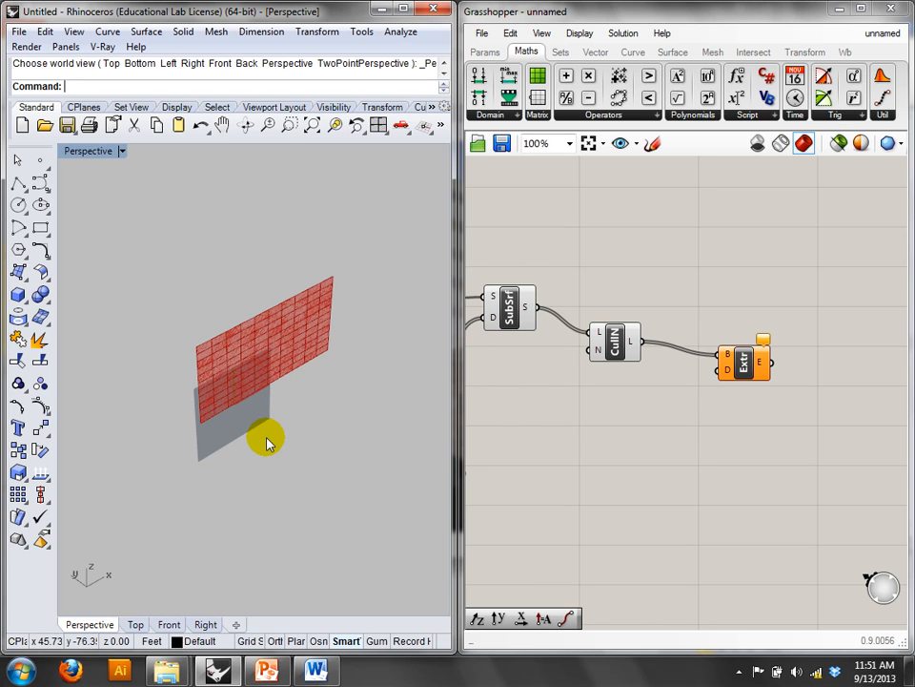
double_click(545, 490)
text(y)
click(545, 465)
drag(569, 486, 718, 369)
drag(533, 486, 607, 470)
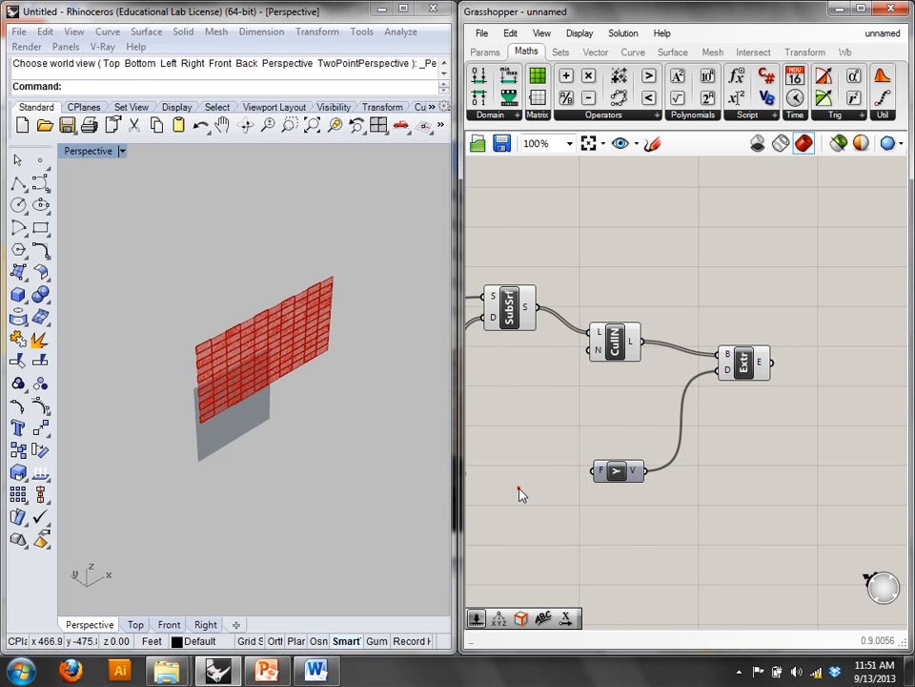
- Add a second Number Slider beside Unit Y with a range from -10 to 10
double_click(521, 488)
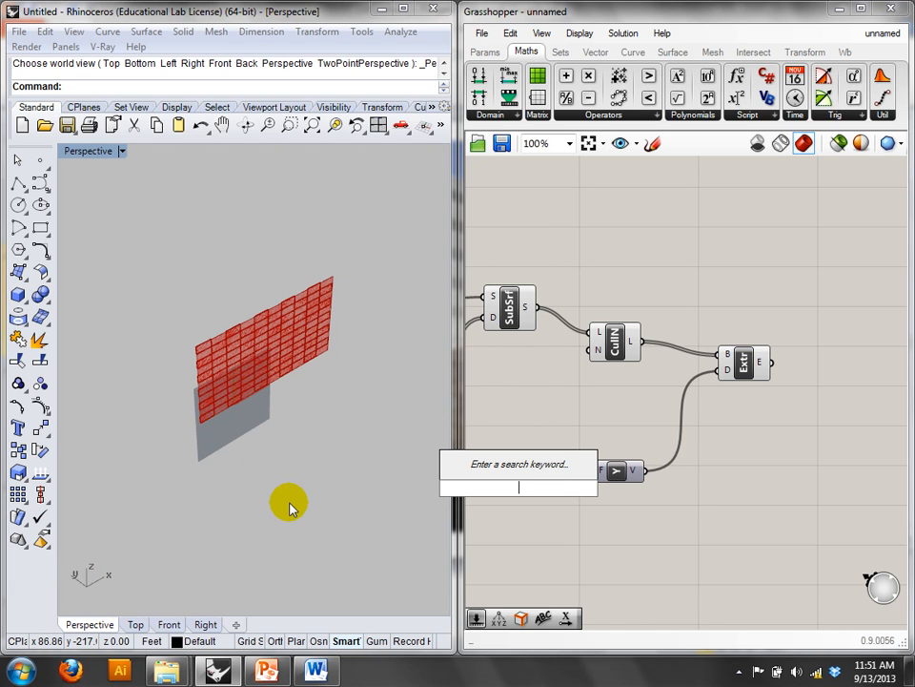
text(num)
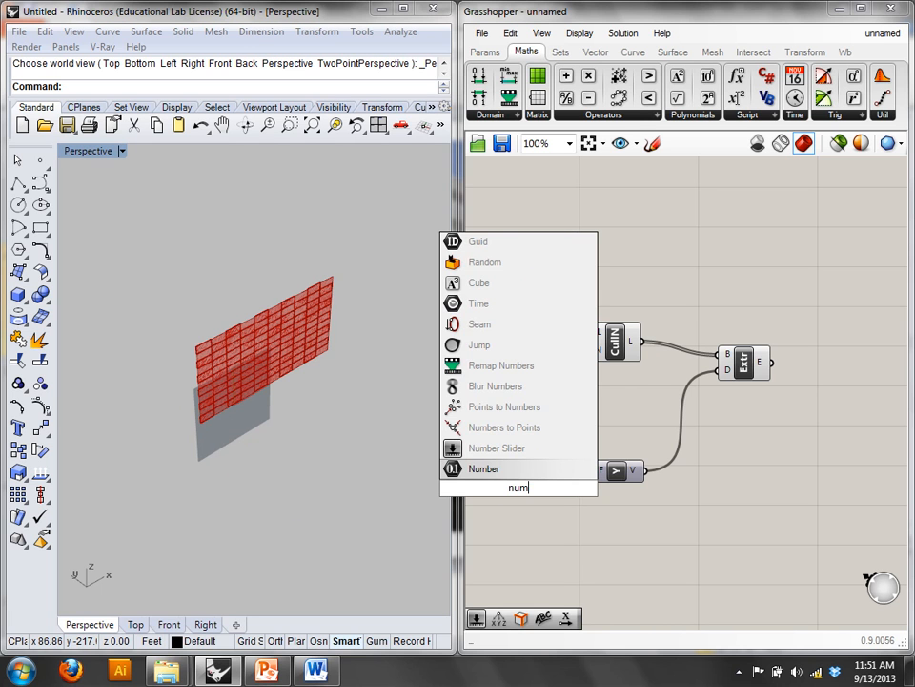
click(476, 445)
click(531, 492)
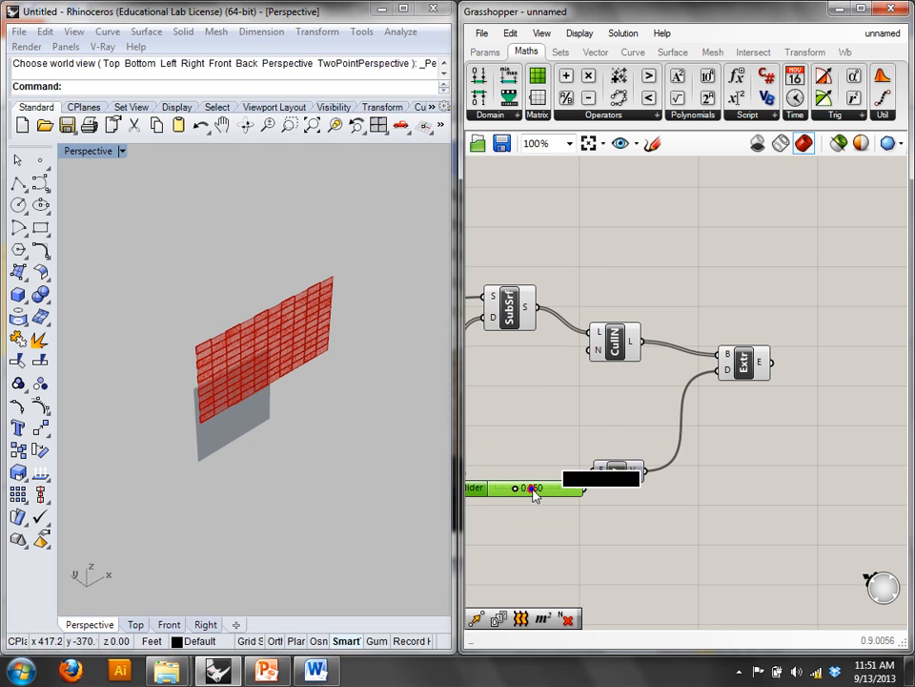
right_click(534, 492)
click(574, 546)
double_click(615, 513)
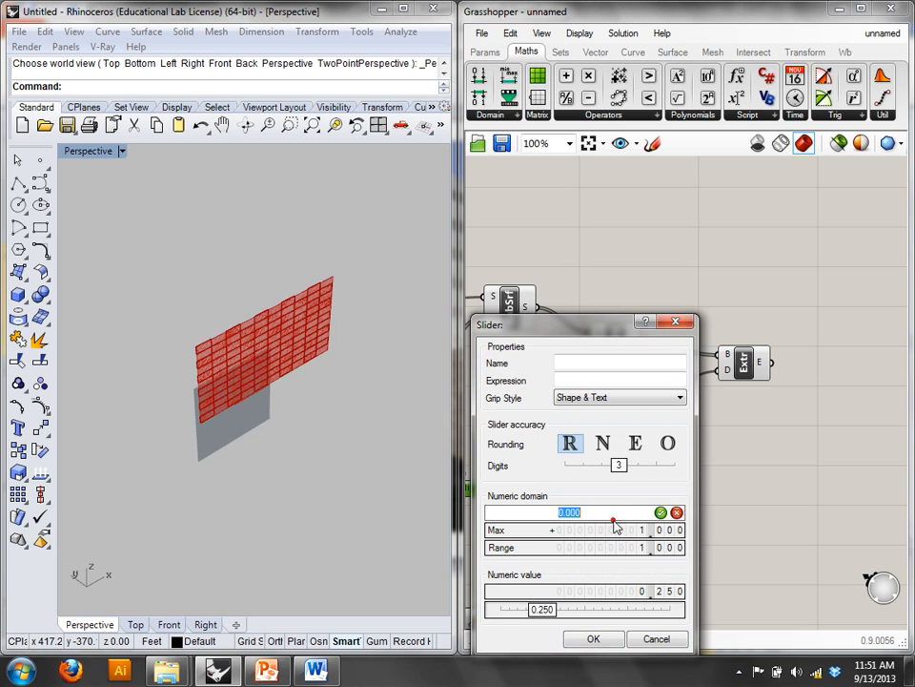
text(-10)
double_click(626, 530)
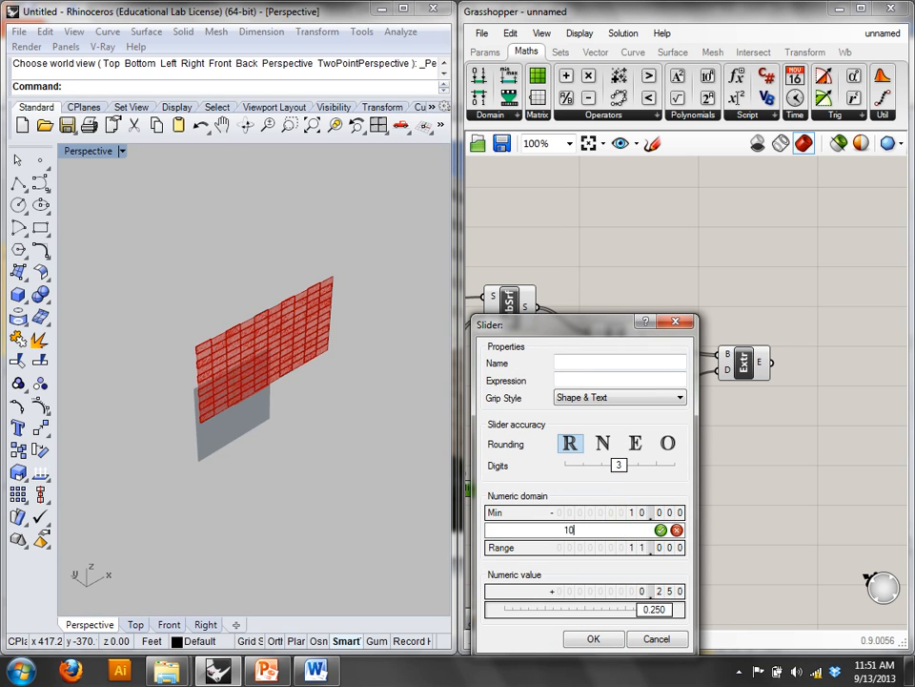
text(10)
key(Return)
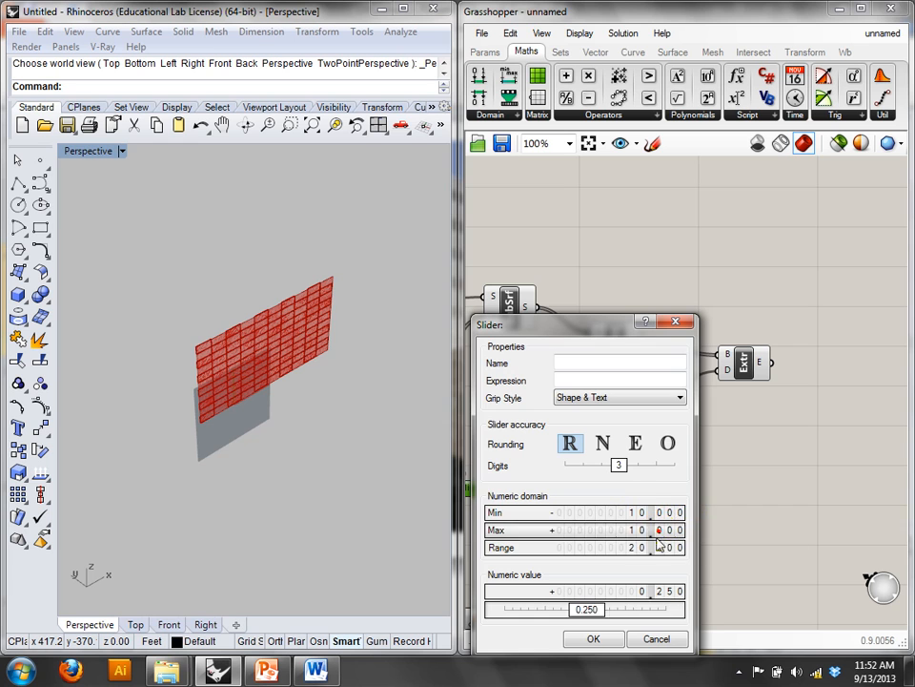
click(593, 639)
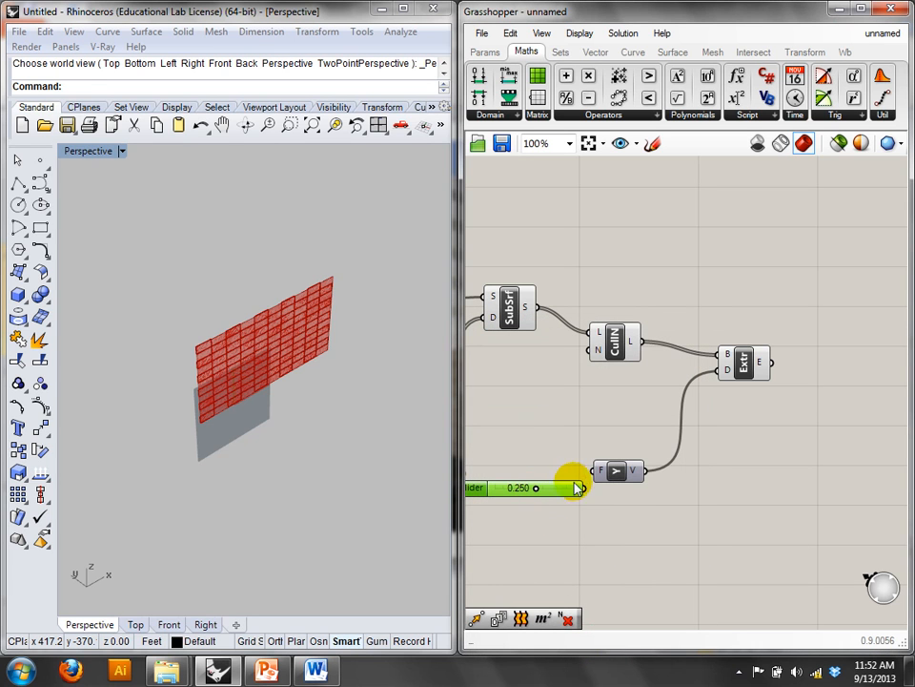
- Connect the new slider to the Unit Y factor and set it to -3.150
drag(586, 486, 598, 470)
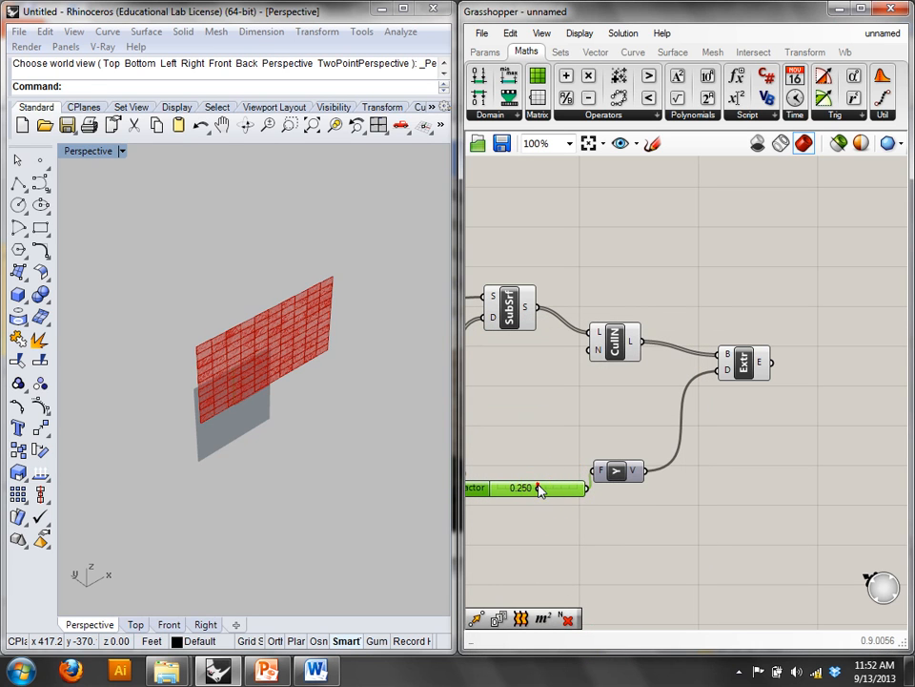
drag(532, 493, 528, 490)
right_drag(267, 388, 235, 278)
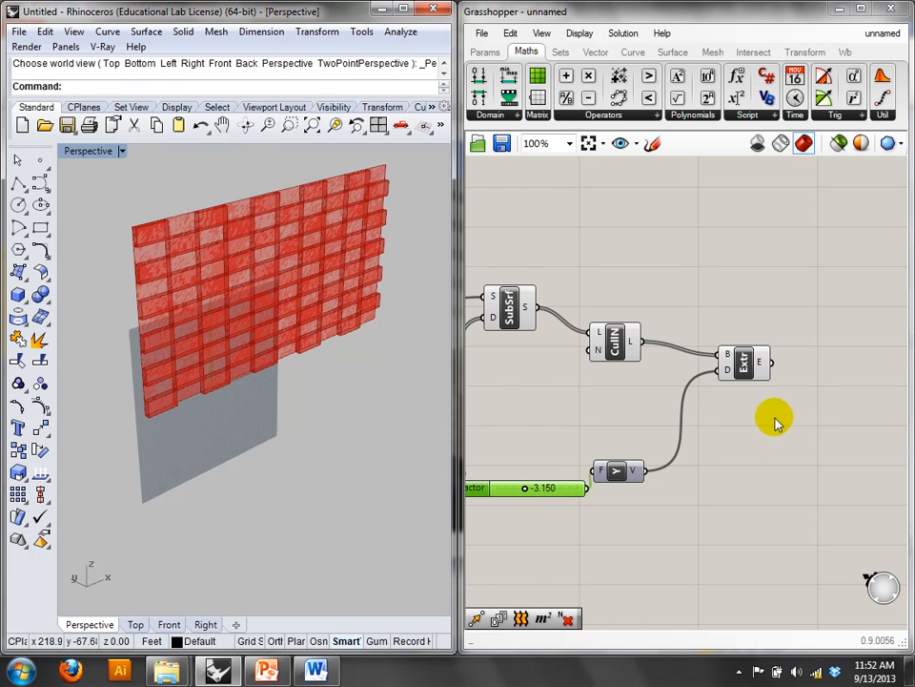
- Bake the Extrude component's blocks into Rhino
click(744, 362)
click(763, 435)
right_drag(550, 328, 678, 373)
right_drag(740, 407, 620, 386)
right_drag(735, 407, 703, 393)
click(742, 381)
right_click(749, 294)
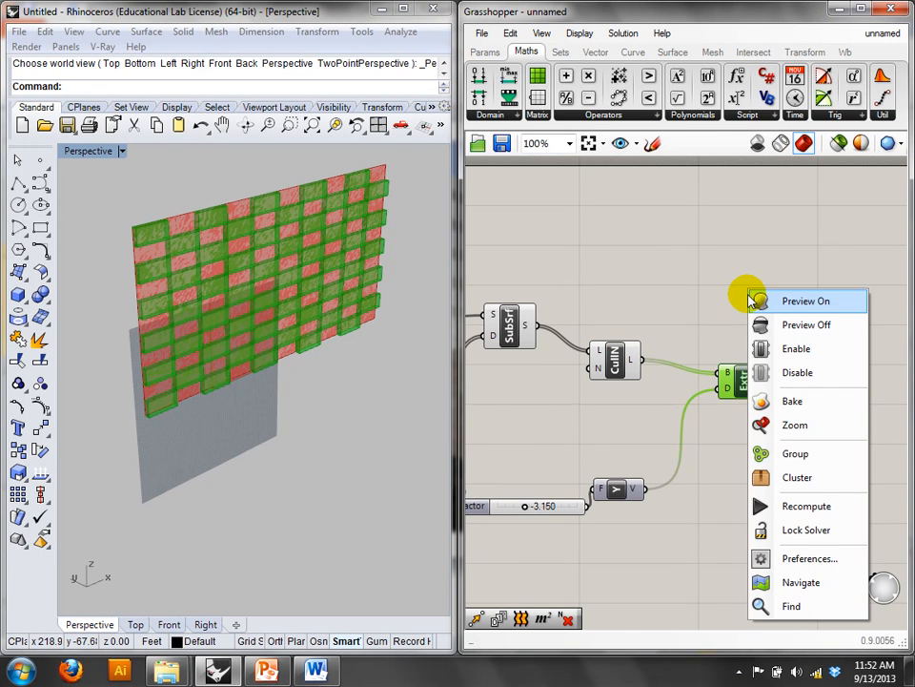
click(789, 402)
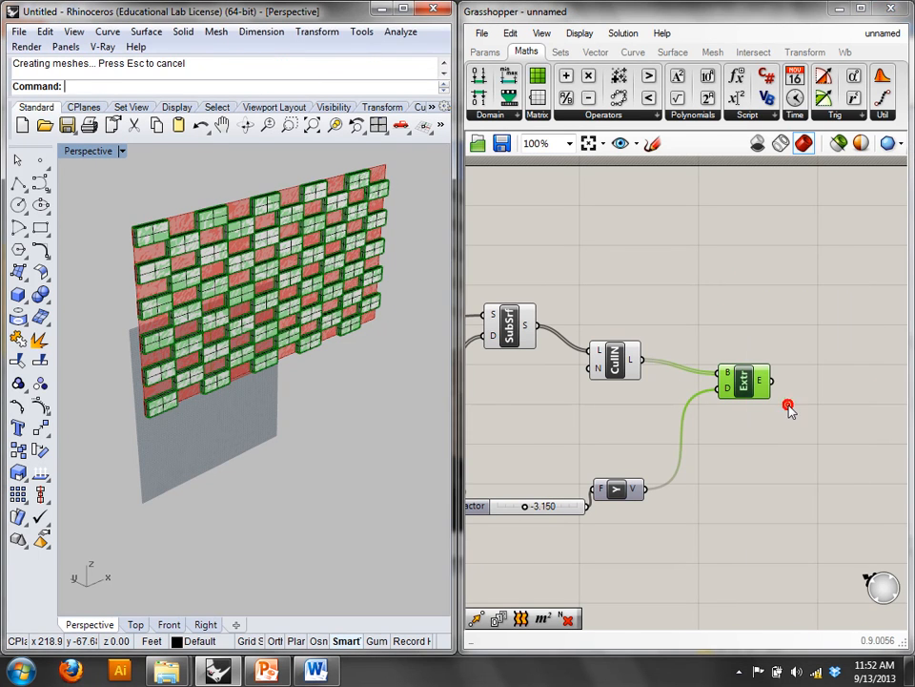
right_drag(482, 371, 685, 373)
click(526, 336)
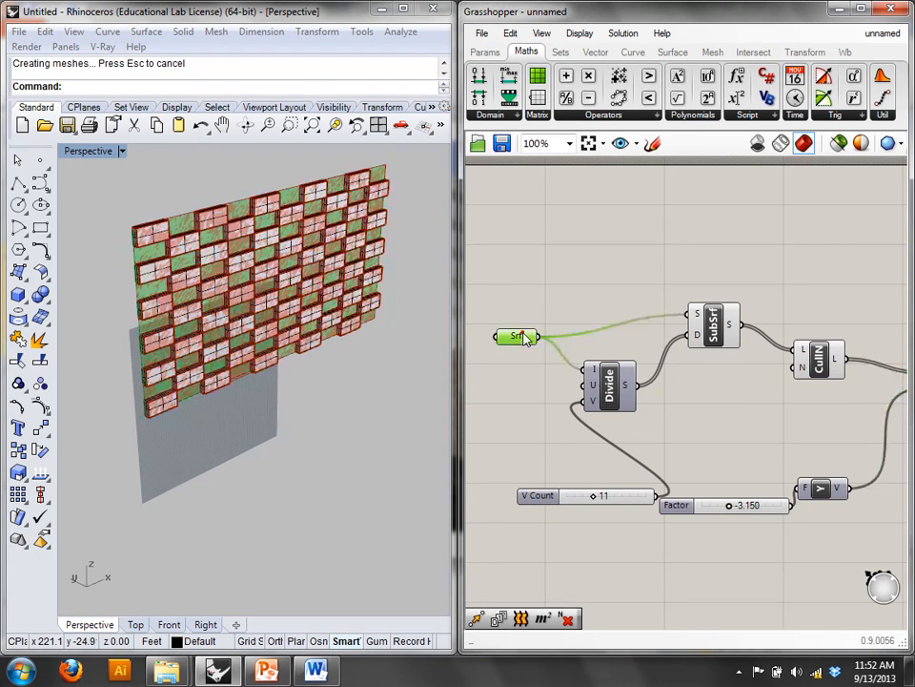
right_click(549, 279)
click(591, 410)
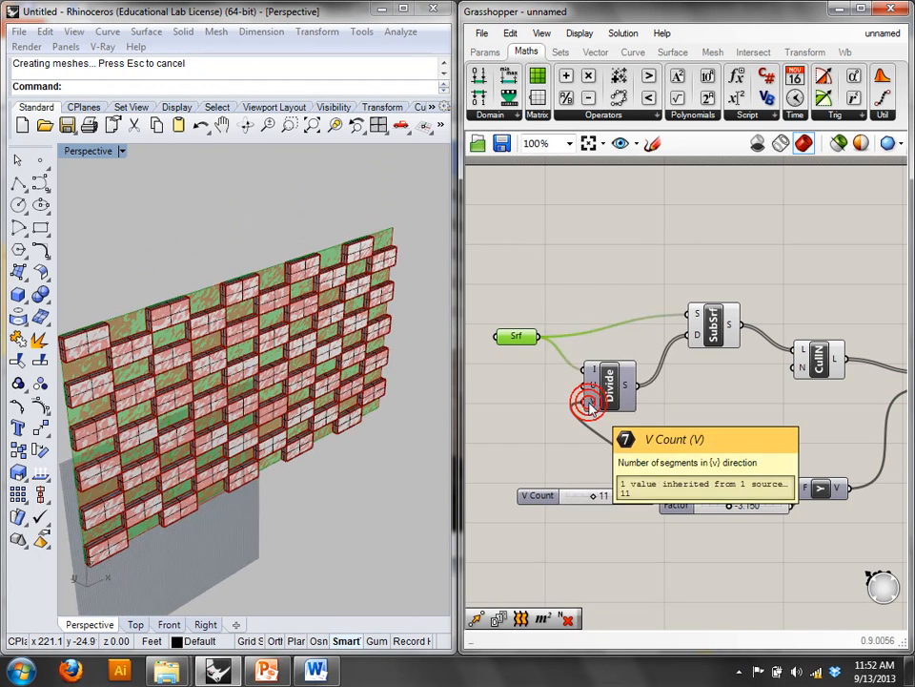
right_click(526, 336)
click(511, 278)
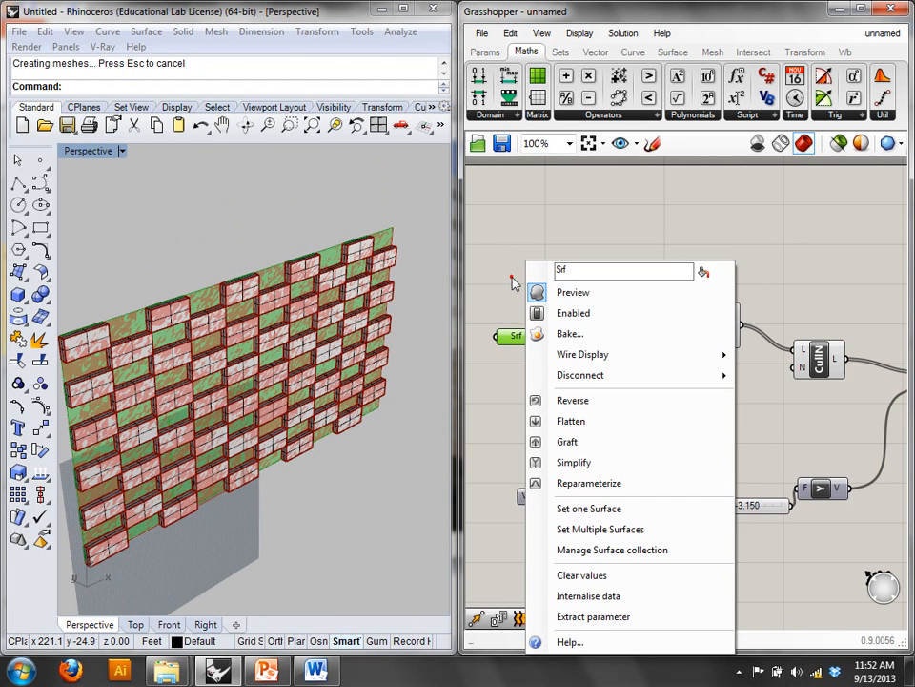
click(519, 335)
right_click(519, 335)
click(240, 154)
click(530, 257)
right_drag(738, 299, 687, 278)
scroll(694, 287, down, 2)
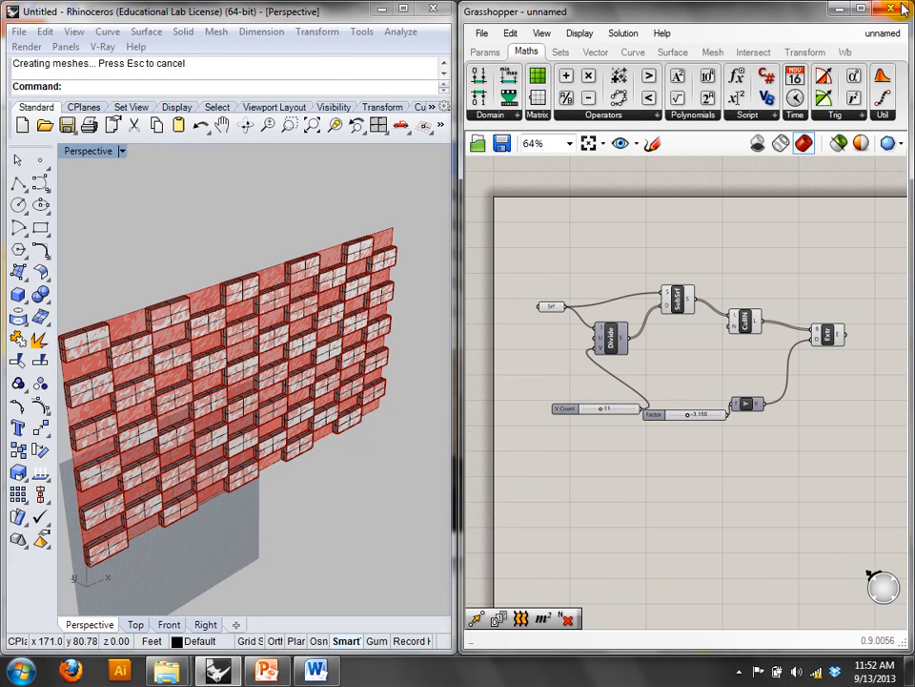
- Close the Grasshopper window to examine the baked blocks in Rhino, and reopen it with the Grasshopper command
click(900, 9)
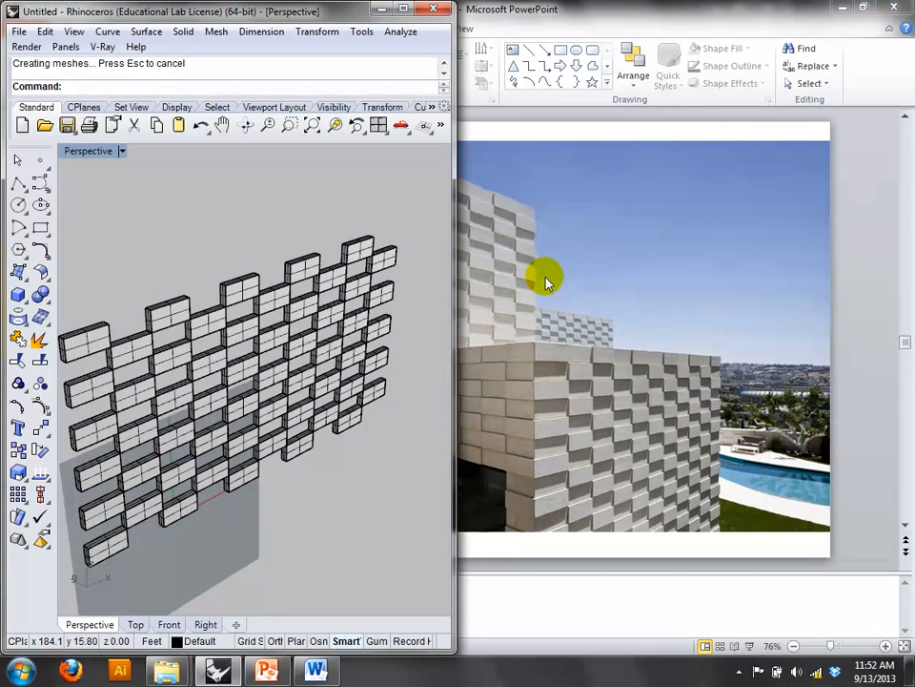
text(Gr)
key(Return)
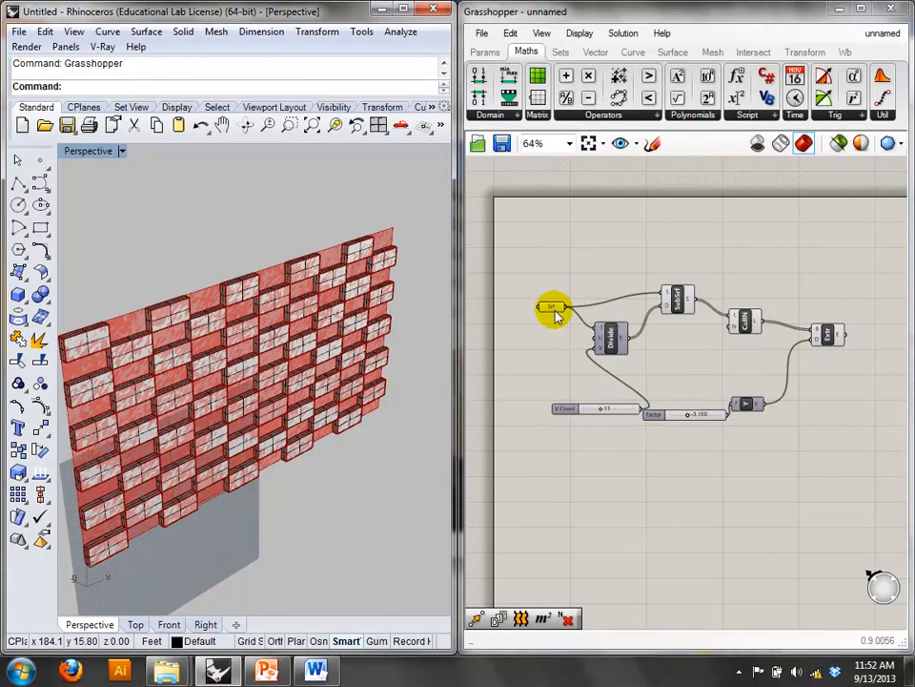
- Bake the Srf parameter's base surface into Rhino and close the Grasshopper window to examine it with the blocks
click(553, 307)
right_click(555, 307)
click(597, 332)
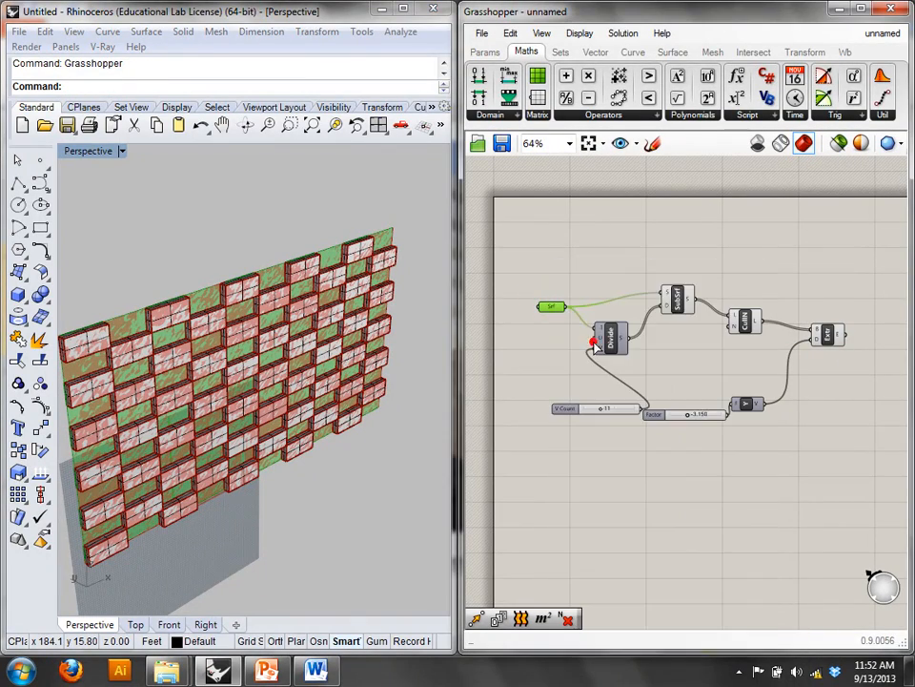
click(634, 492)
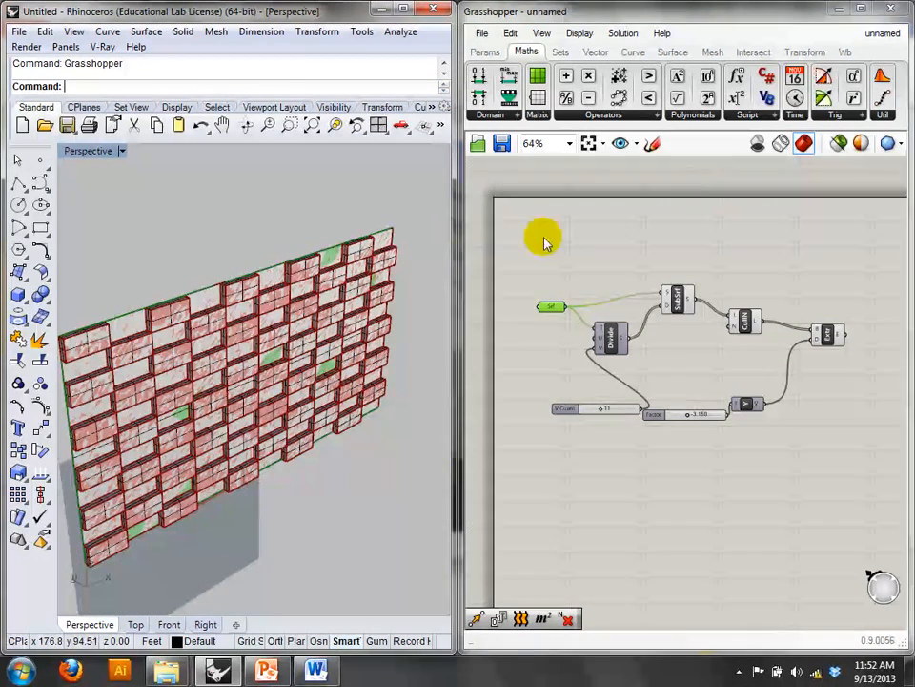
click(897, 12)
right_drag(334, 352, 364, 322)
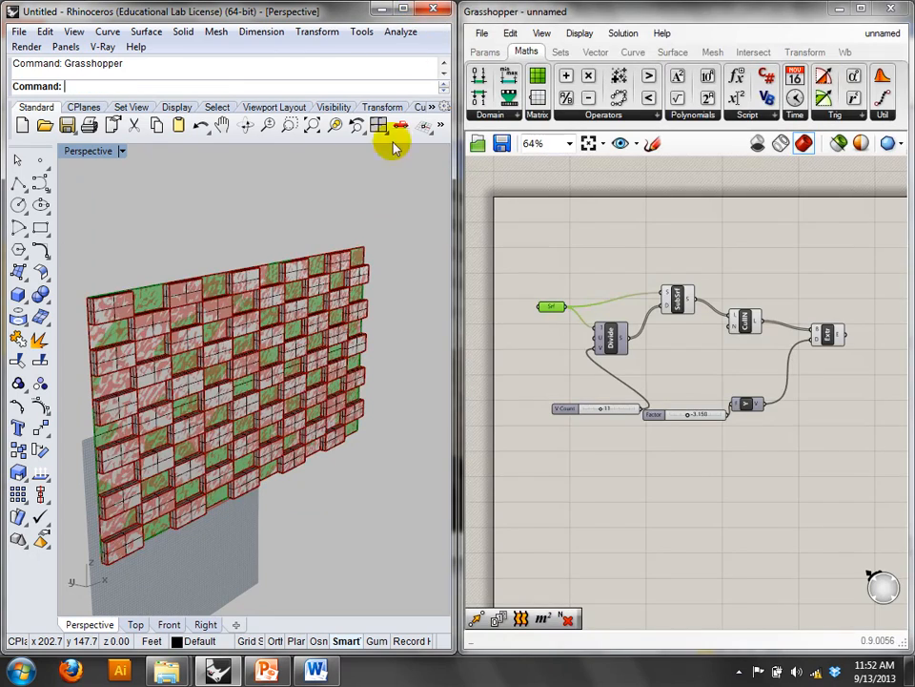
- Delete all the baked geometry, the base surface and the extruded blocks, from the Rhino model
drag(387, 183, 23, 648)
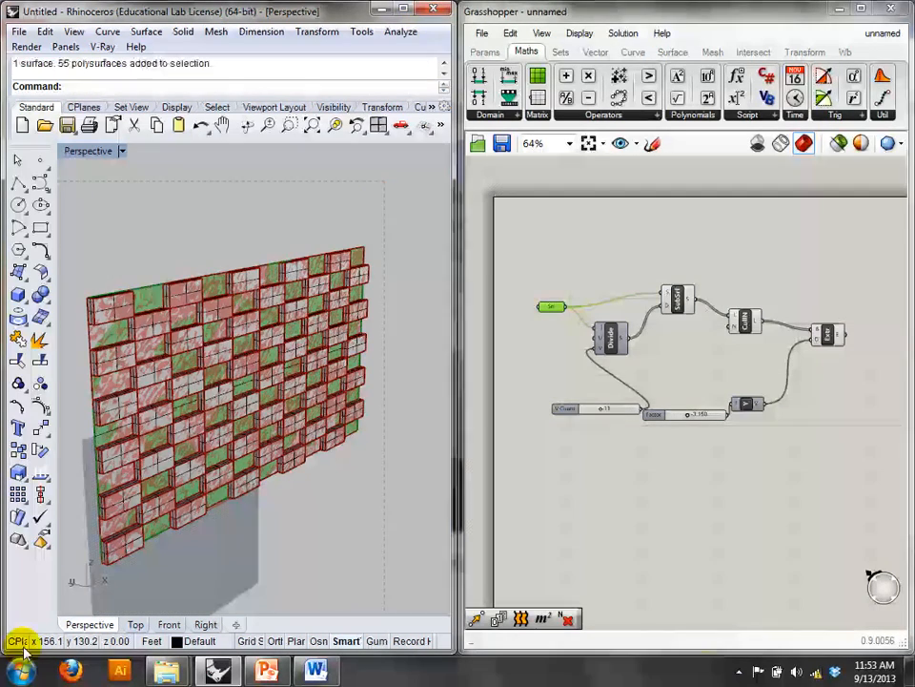
key(Delete)
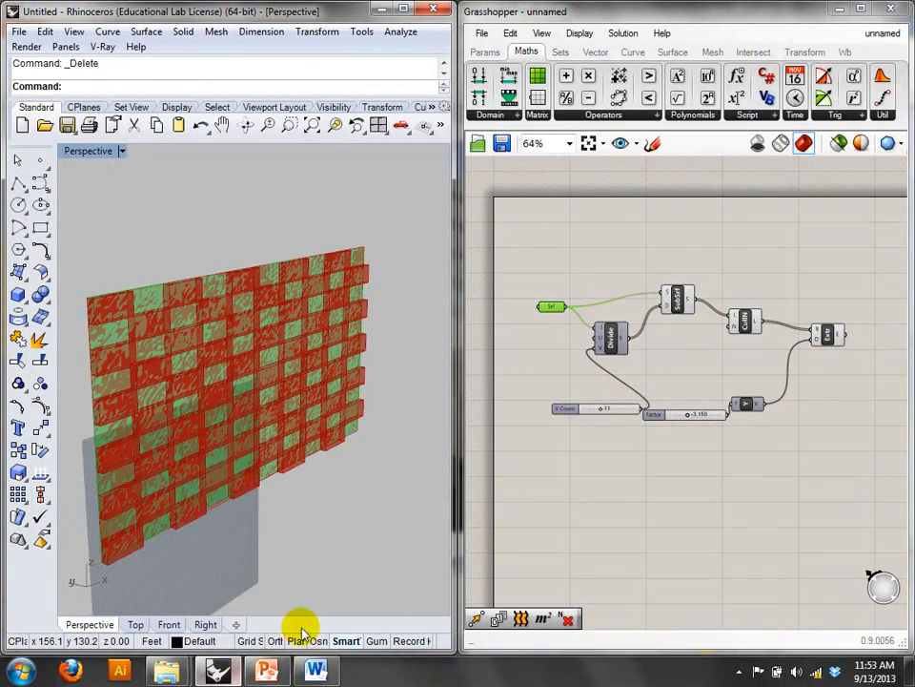
right_drag(305, 310, 265, 408)
scroll(265, 409, down, 3)
click(345, 441)
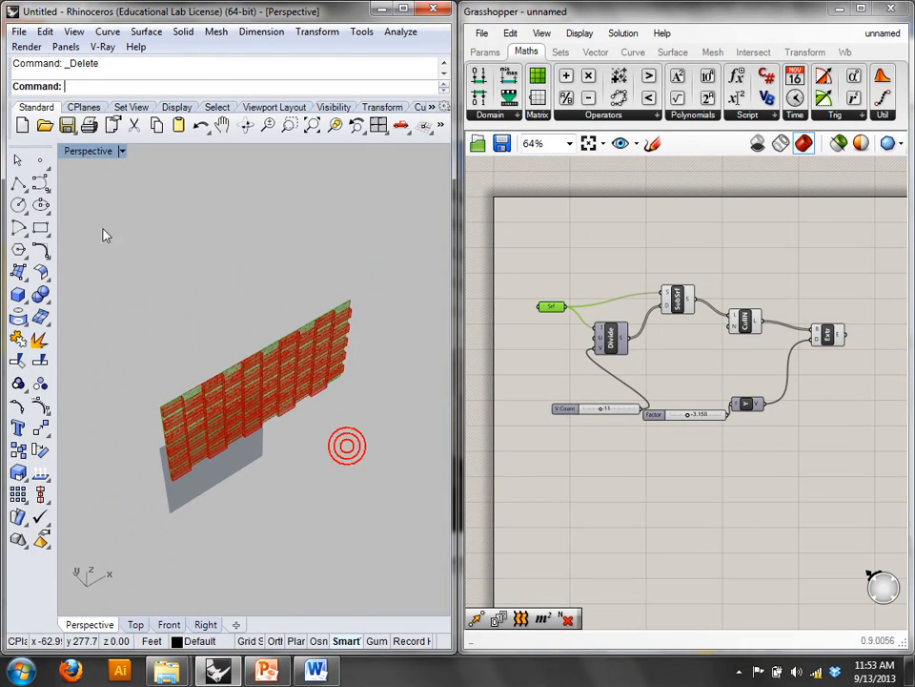
click(41, 183)
click(100, 391)
click(204, 526)
click(313, 458)
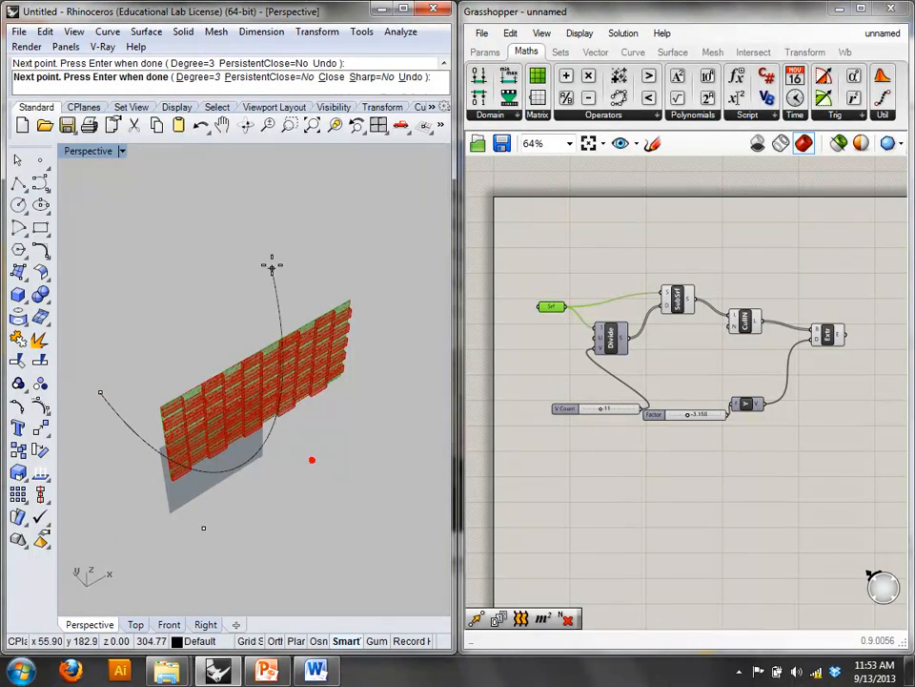
click(315, 212)
click(404, 208)
key(Return)
right_drag(404, 210, 303, 299)
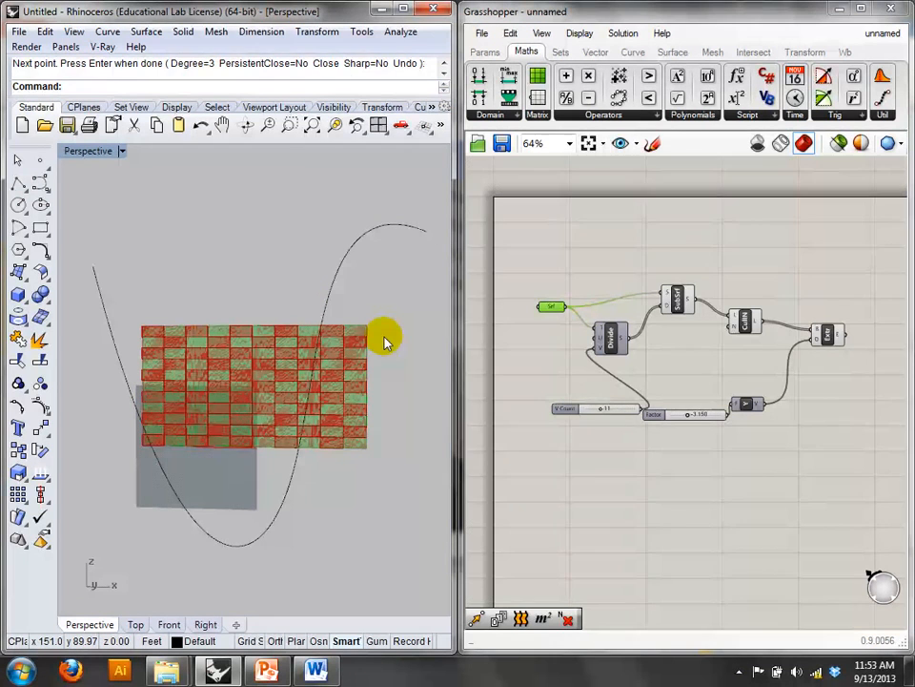
key(Delete)
drag(385, 341, 336, 213)
key(Delete)
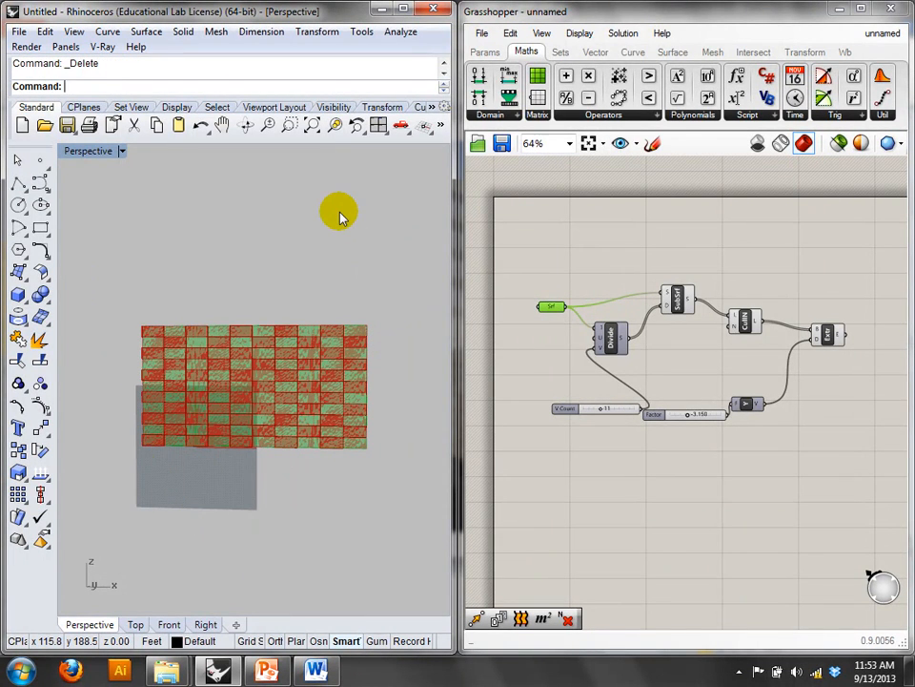
- Switch to the Top view and draw a five-point S-shaped control point curve crossing the flat facade
text(Tio)
key(BackSpace)
key(BackSpace)
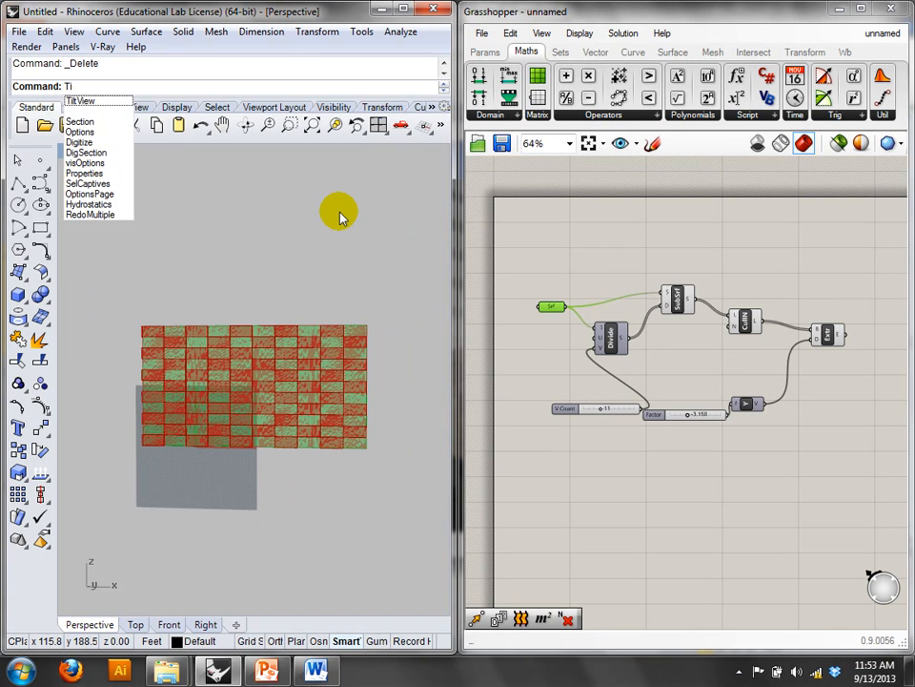
text(op)
key(Return)
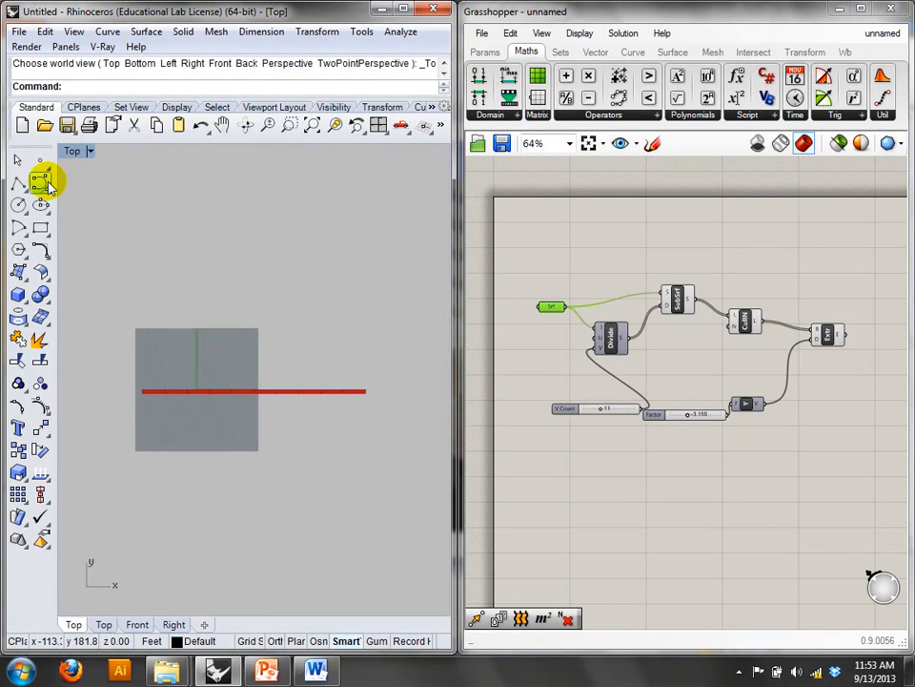
click(40, 182)
click(106, 357)
click(165, 420)
click(286, 480)
click(342, 320)
click(408, 316)
key(Return)
- In the Front view, extrude the curve with ExtrudeCrv up to the top edge of the brick facade preview
text(Front)
key(Return)
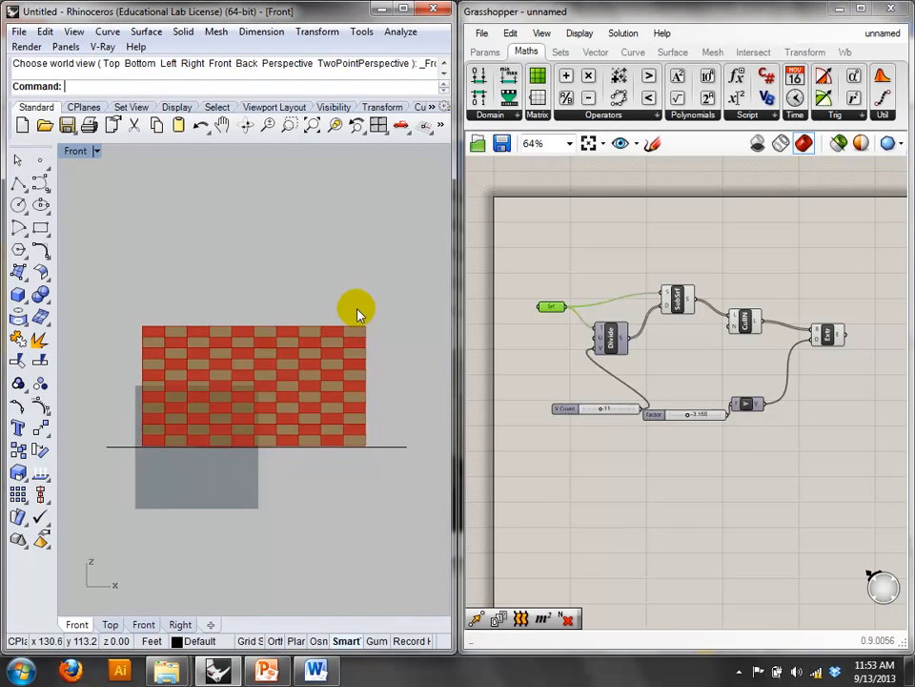
click(401, 447)
text(e)
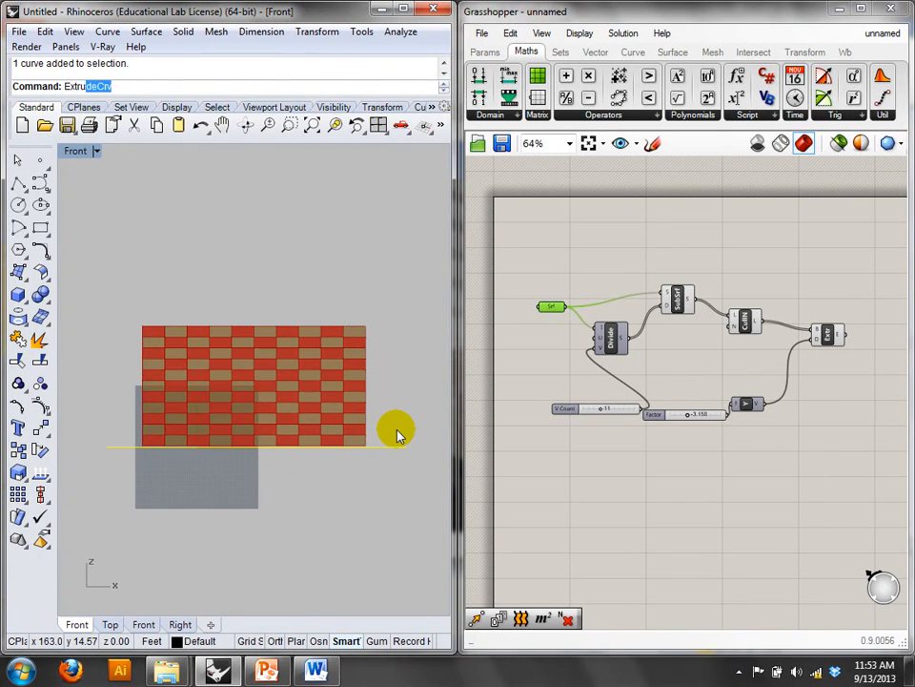
text(xtru)
key(Return)
click(361, 325)
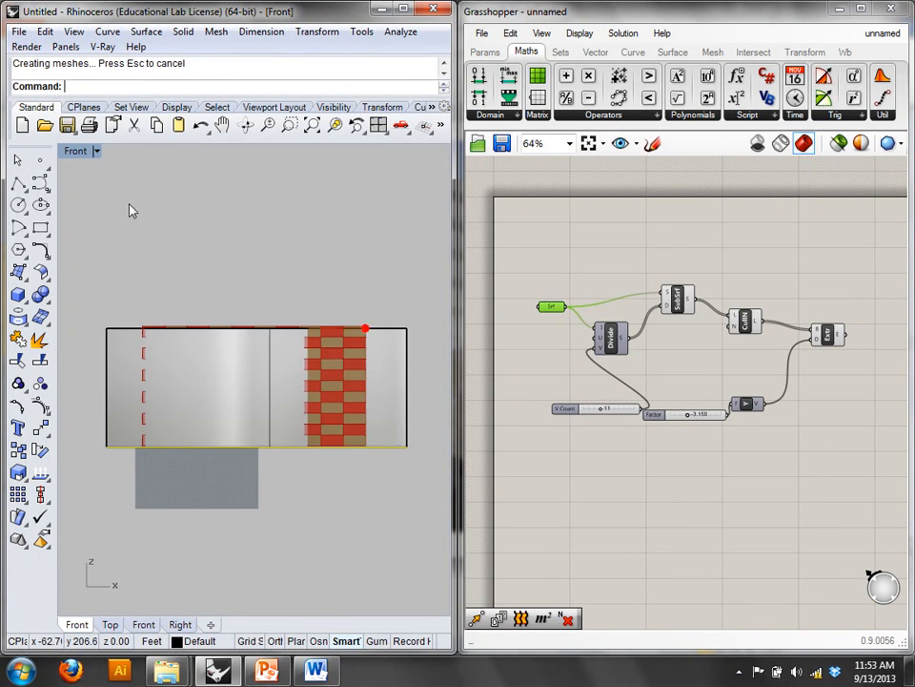
- Set the Rhino viewport to the Perspective view
click(75, 152)
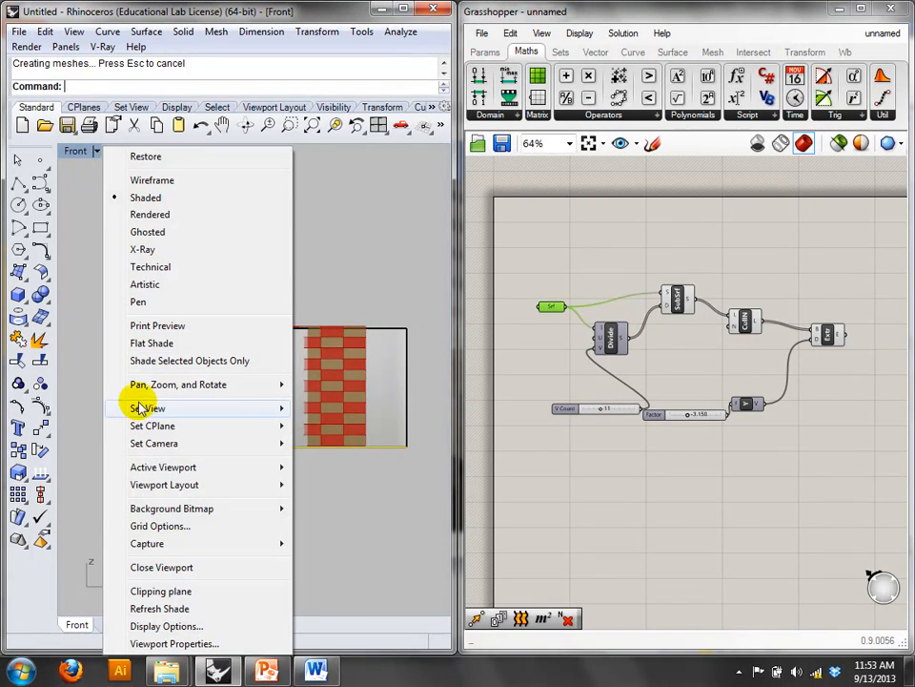
mouse_move(140, 408)
click(329, 535)
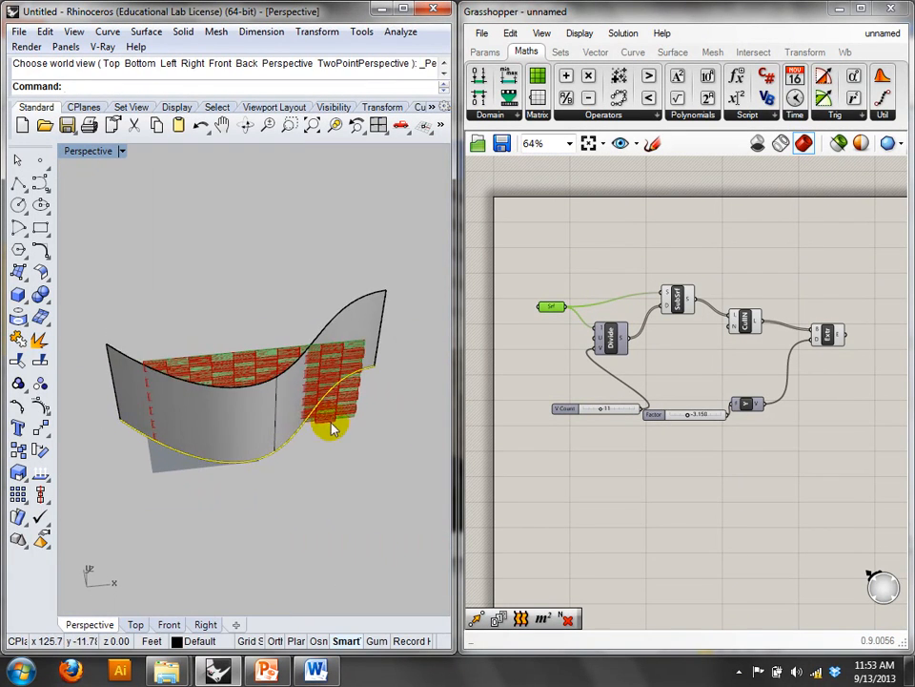
- Try to assign the extruded curved surface to the Srf parameter with Set one Surface
click(332, 429)
click(552, 308)
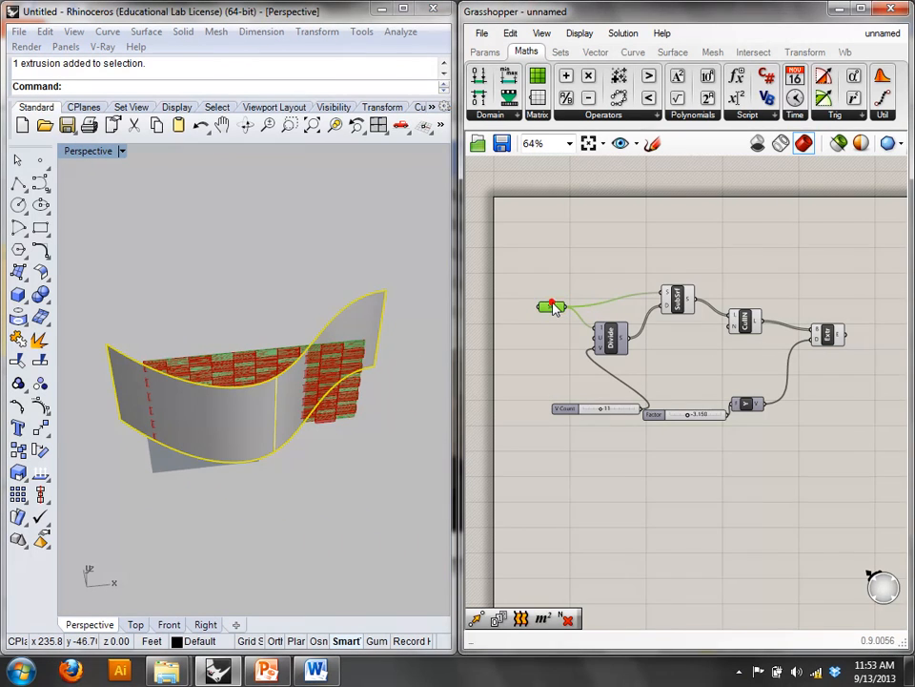
right_click(552, 308)
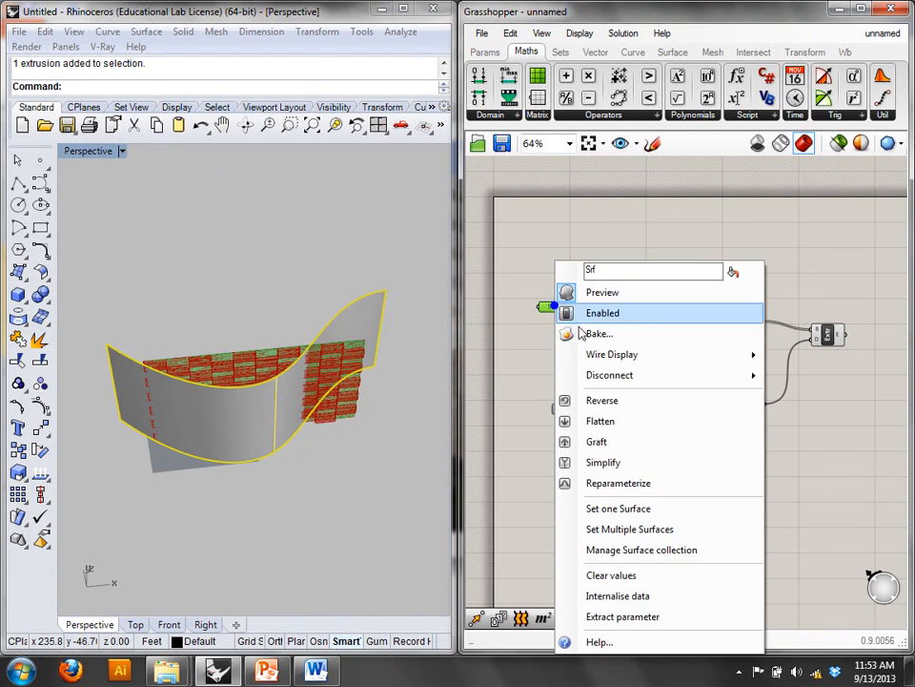
click(652, 510)
click(530, 362)
right_drag(361, 440, 394, 375)
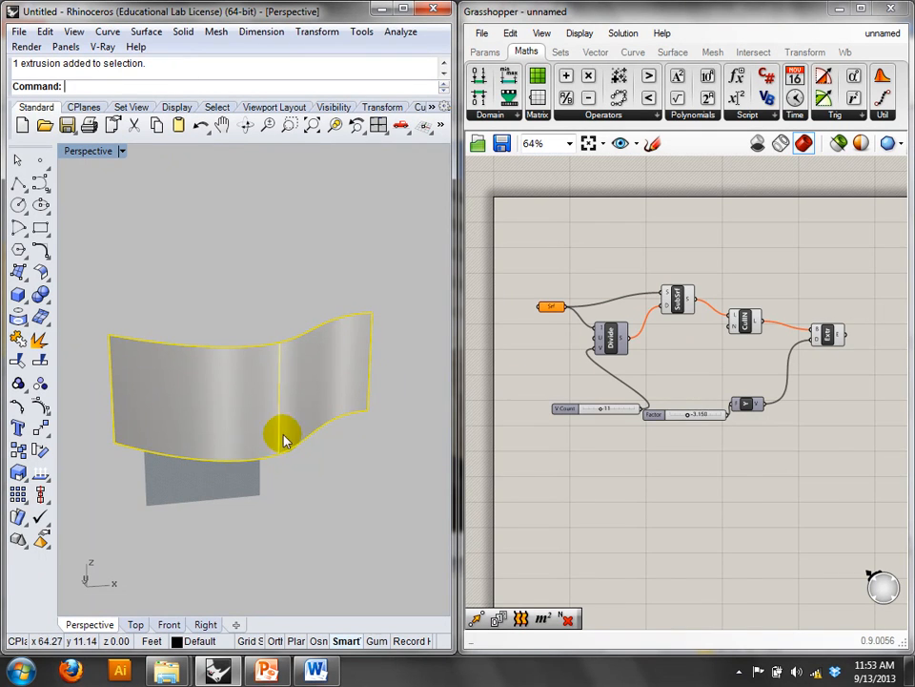
- Replace the Srf parameter with a Brep parameter connected to the Divide component's I input and SubSrf's S input
scroll(520, 379, up, 3)
right_drag(565, 358, 527, 381)
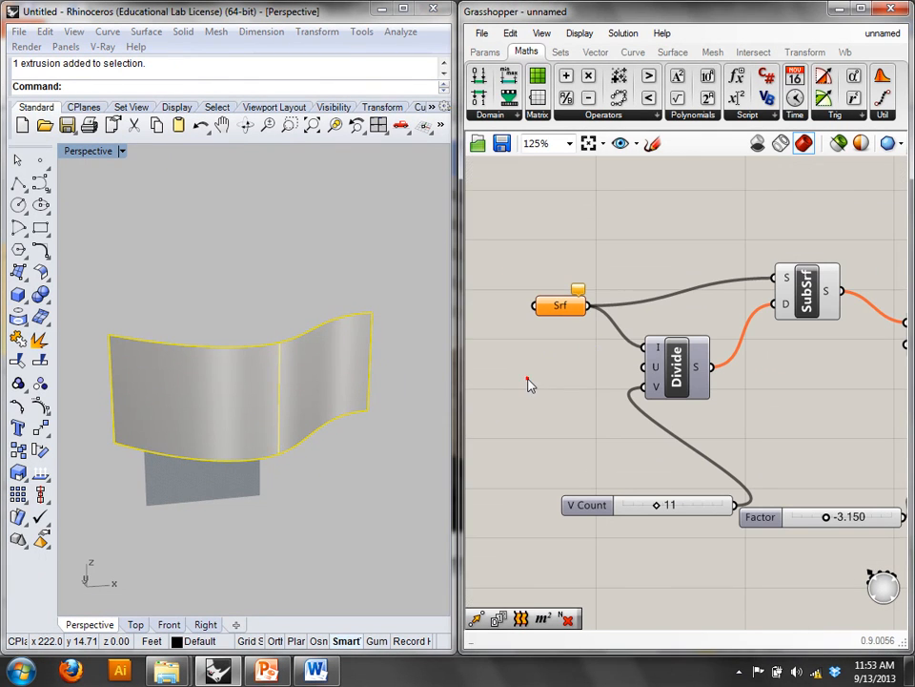
double_click(527, 381)
text(brep)
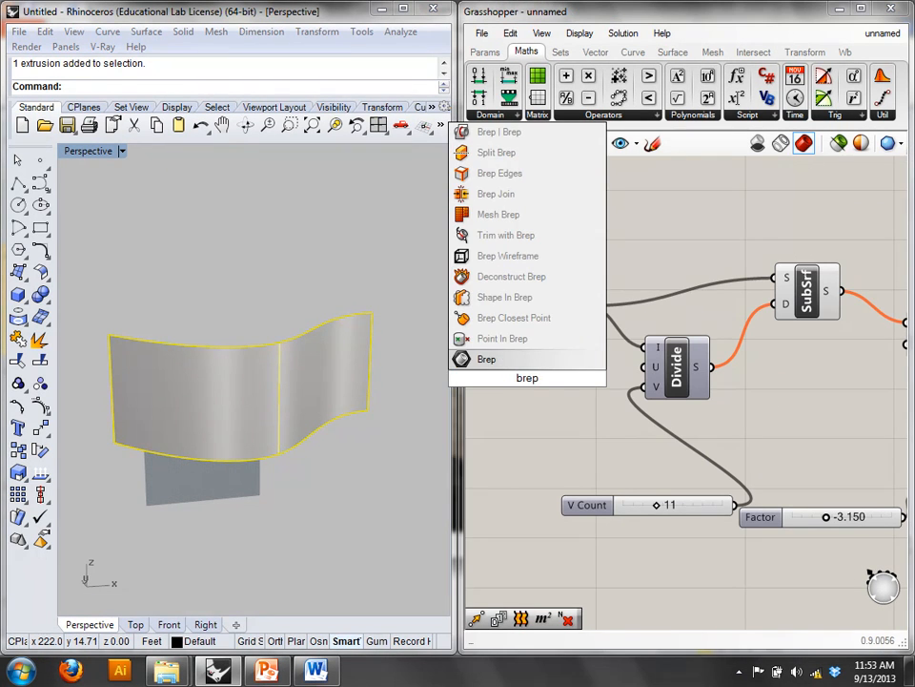
key(Return)
drag(537, 381, 645, 347)
drag(570, 247, 774, 277)
click(563, 308)
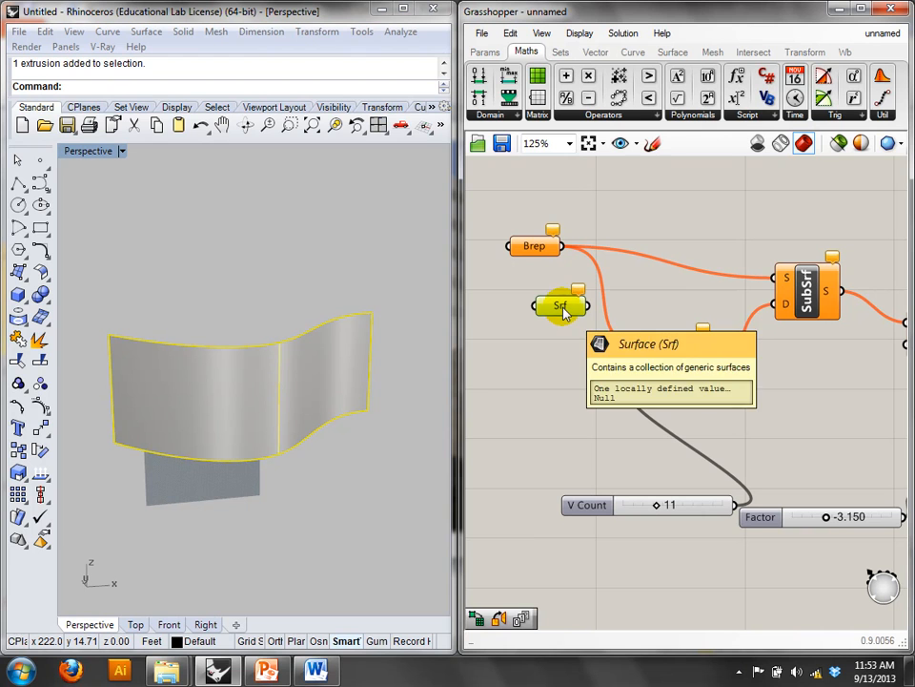
key(Delete)
- Assign the extruded curved surface to the Brep parameter with Set one Brep
click(378, 343)
click(358, 338)
right_click(537, 246)
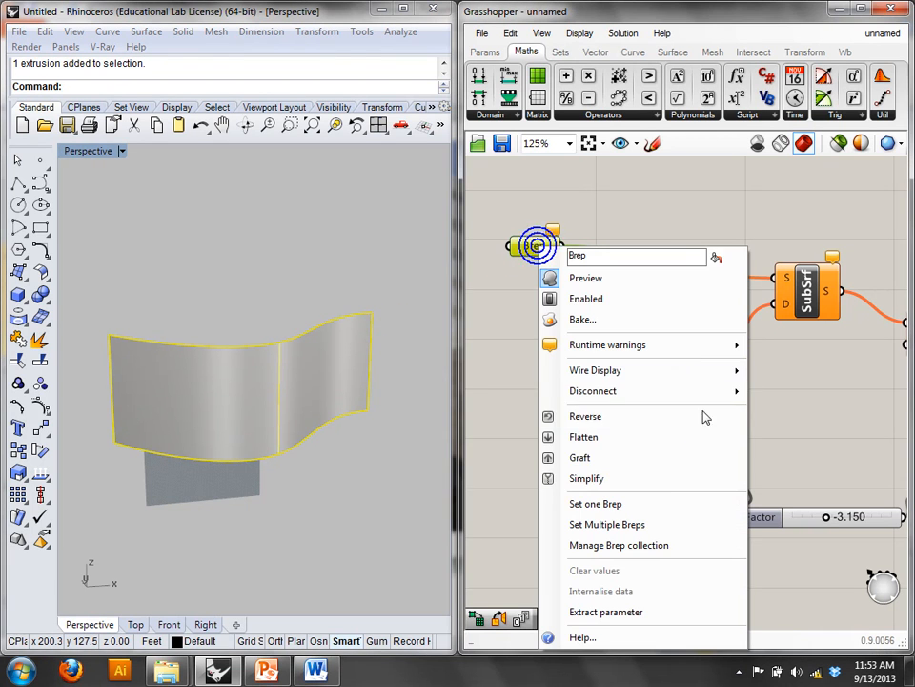
click(654, 502)
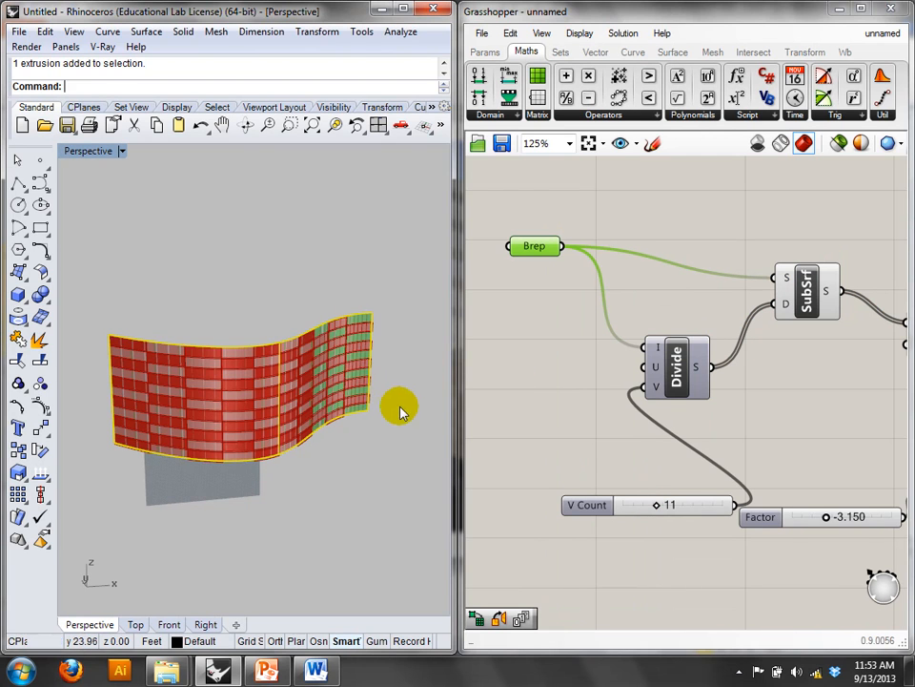
- Set the Unit Y Factor slider to -10.000 to deepen the extruded blocks
right_drag(578, 368, 547, 356)
right_drag(393, 411, 344, 453)
click(459, 440)
click(385, 457)
right_drag(851, 521, 748, 461)
drag(693, 445, 599, 424)
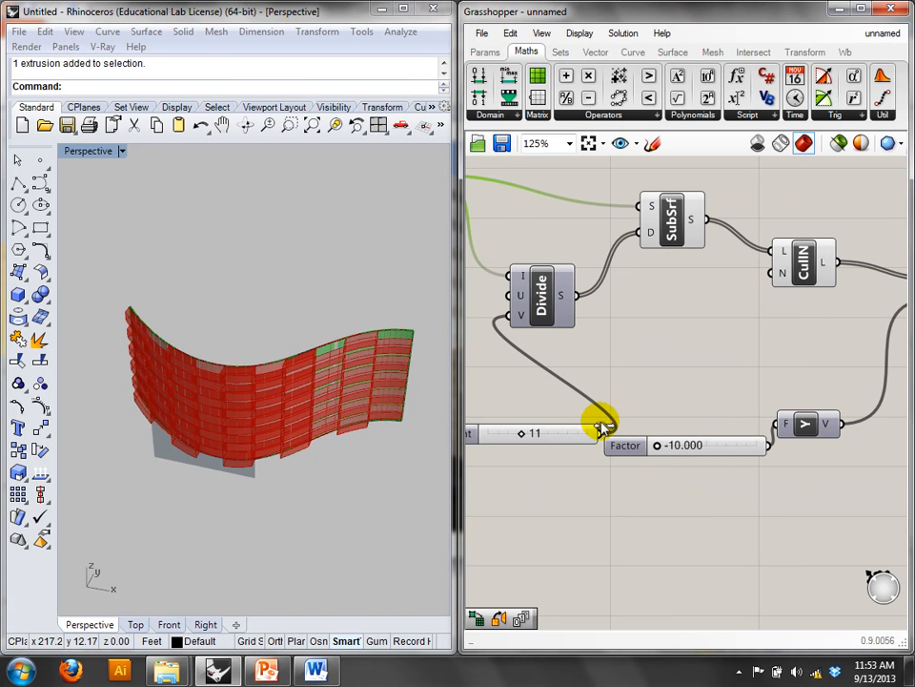
- Bake the Extrude component's blocks on the curved wall into Rhino
right_drag(245, 266, 69, 401)
scroll(708, 328, down, 1)
right_drag(709, 327, 638, 340)
click(746, 311)
right_click(750, 237)
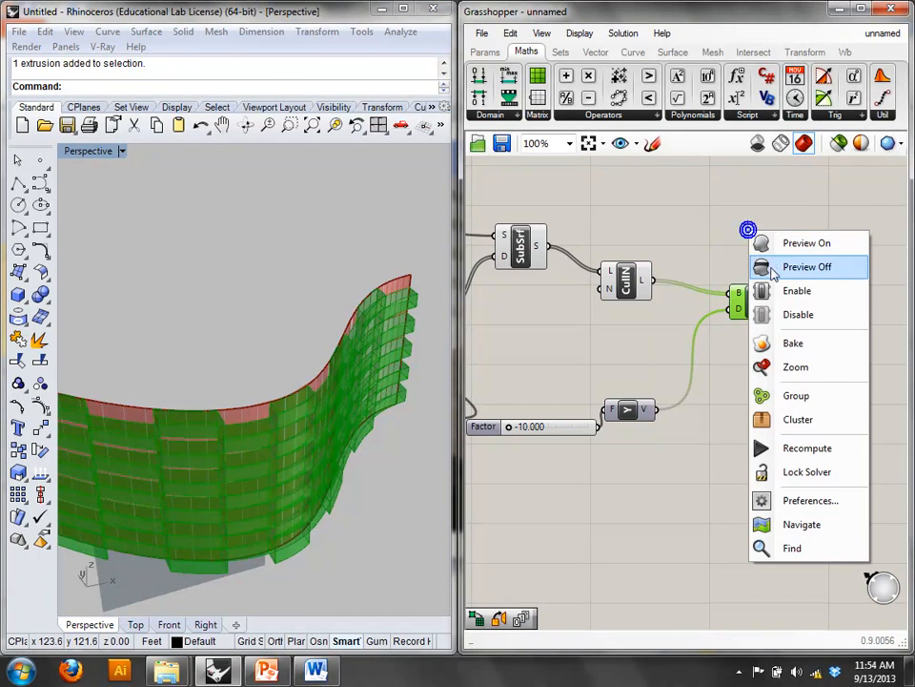
click(780, 341)
- Enable the Brep parameter and close the Grasshopper window to examine the baked curved facade in Rhino
right_drag(477, 349, 701, 363)
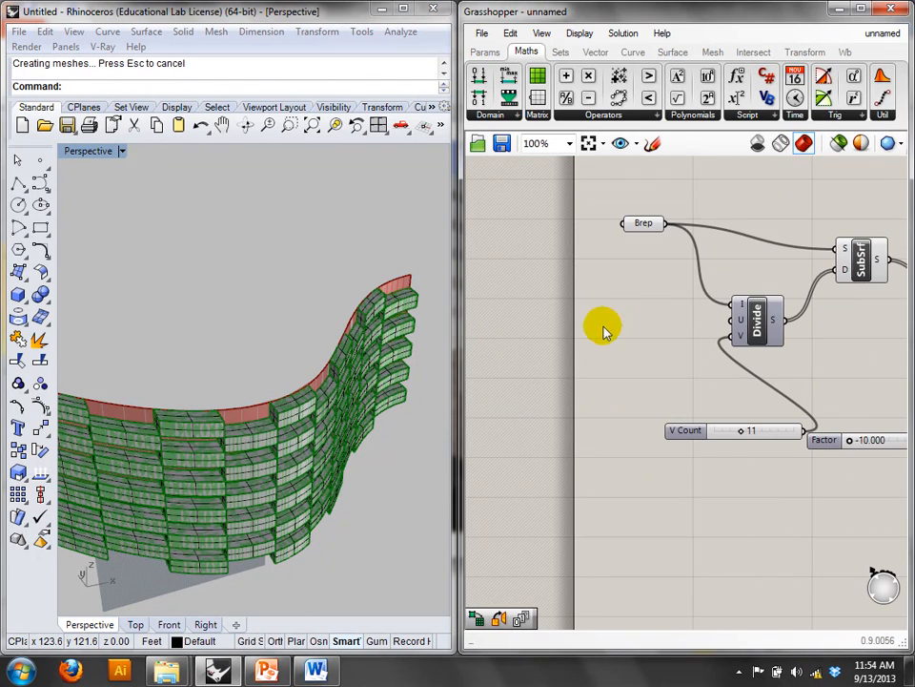
click(645, 227)
right_click(662, 190)
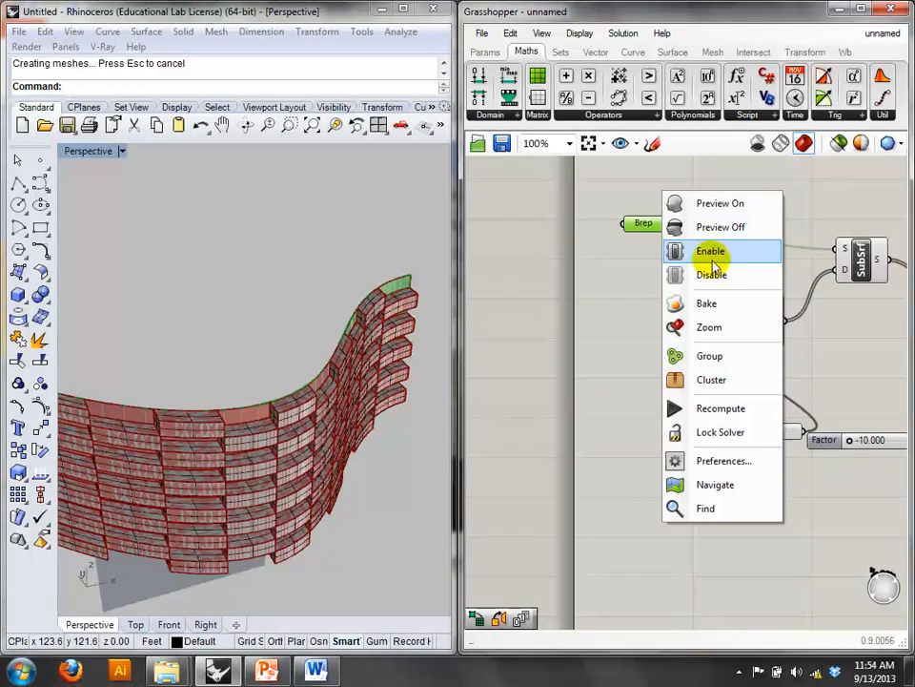
click(708, 251)
click(890, 8)
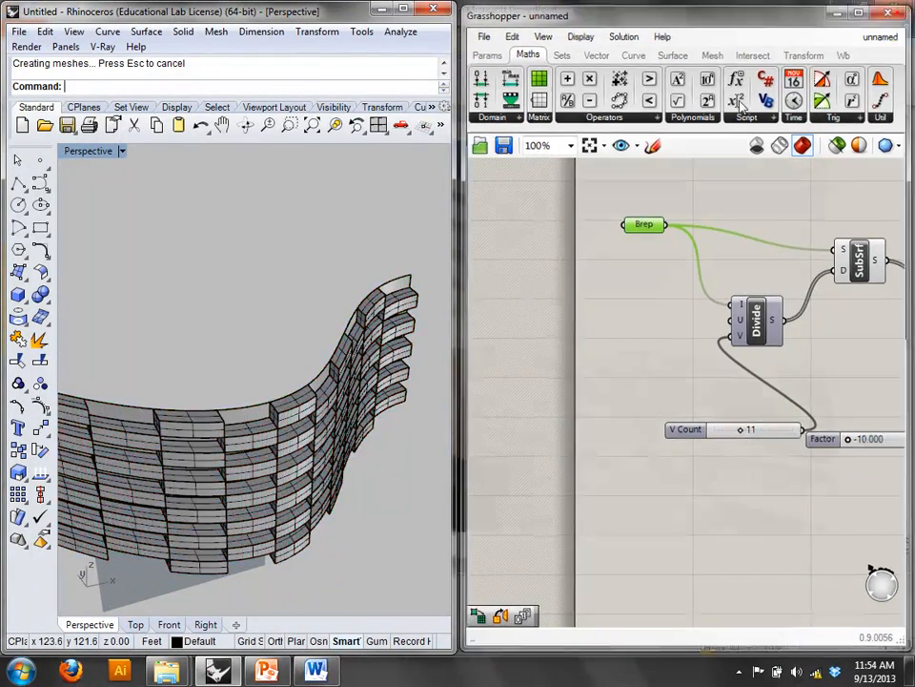
mouse_move(338, 360)
right_down()
mouse_move(266, 306)
mouse_move(201, 358)
mouse_move(216, 423)
mouse_move(70, 302)
mouse_move(90, 290)
mouse_move(225, 352)
mouse_move(381, 365)
right_up()
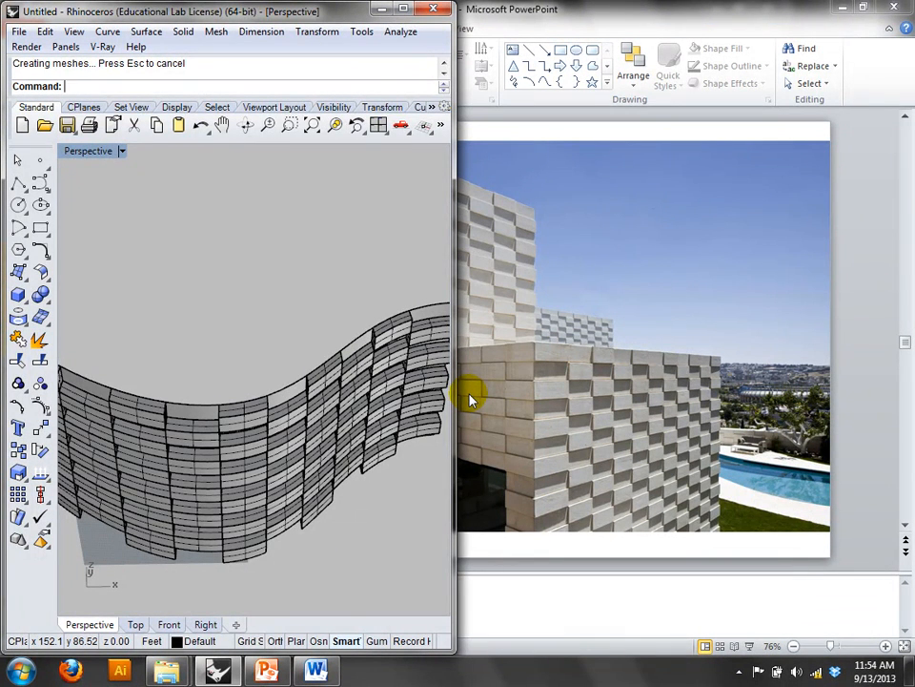
- Show the baked facade in the Top view to examine its extrusion direction along the curve
text(Top)
key(Return)
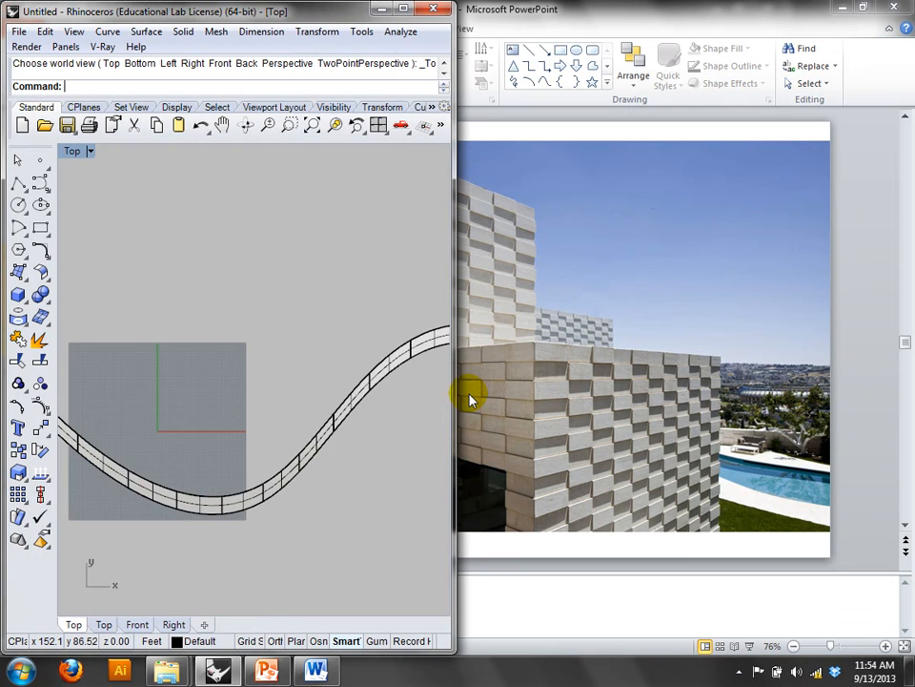
right_drag(401, 460, 346, 369)
scroll(320, 364, down, 4)
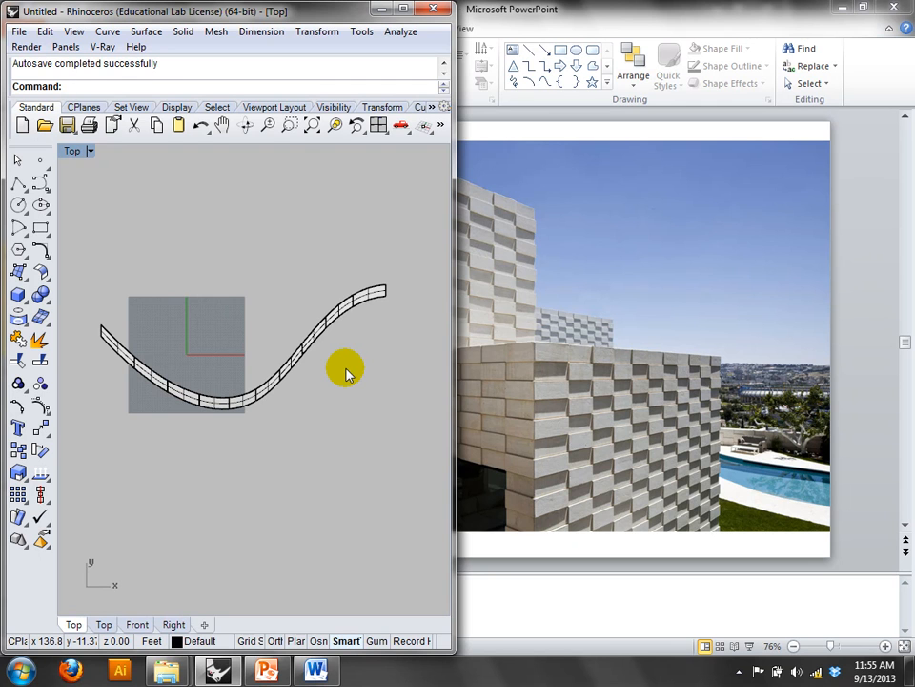
- Set the viewport back to Perspective to compare the facade with the photo, and switch to the PowerPoint window
click(74, 154)
click(239, 408)
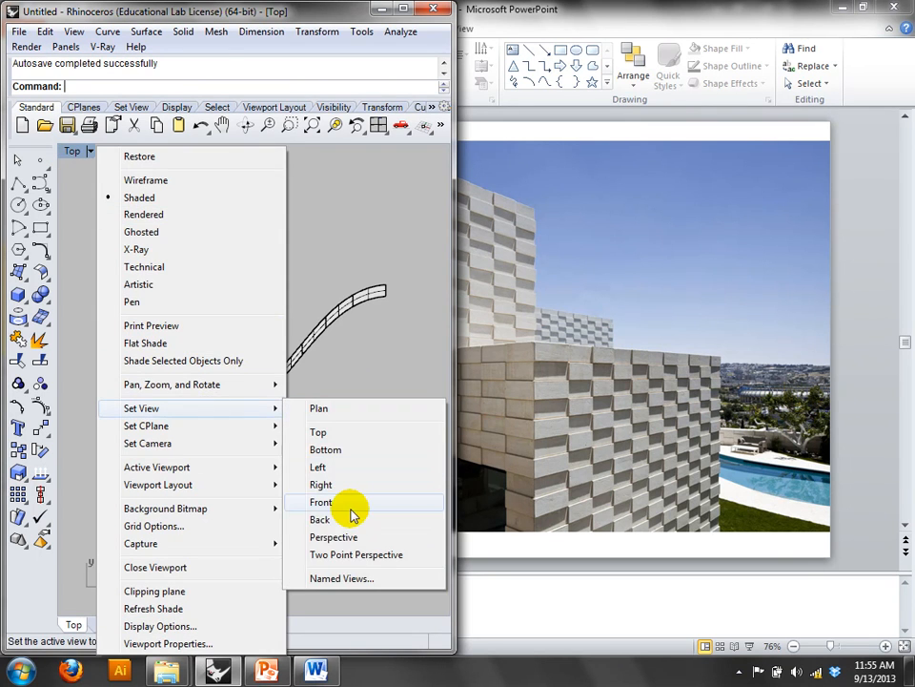
click(336, 536)
right_drag(352, 529, 446, 465)
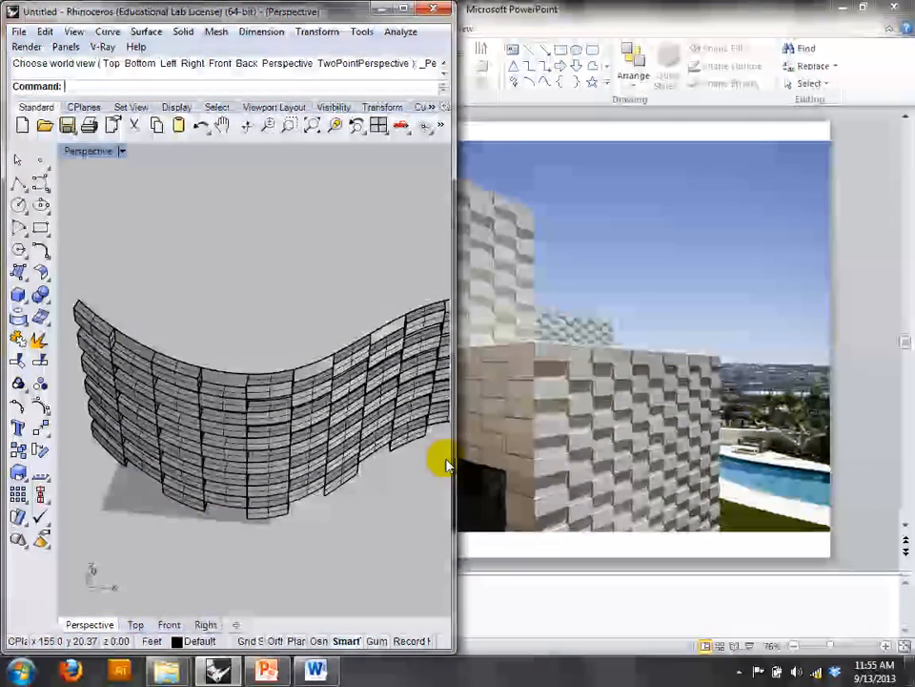
double_click(758, 8)
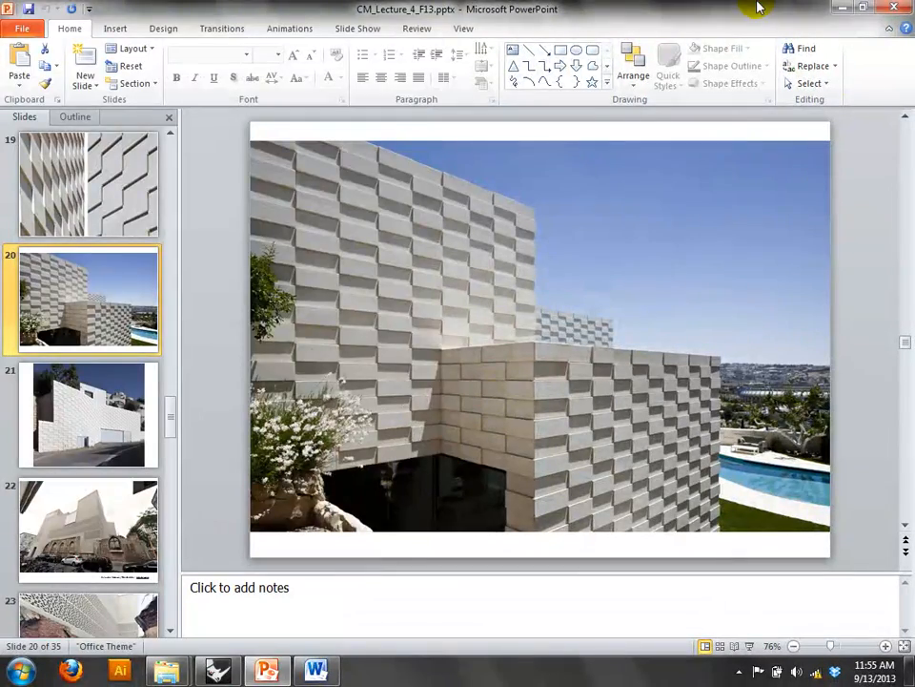
- Browse the facade precedent slides from slide 21 to the Kolumba Museum photo on slide 22
click(107, 466)
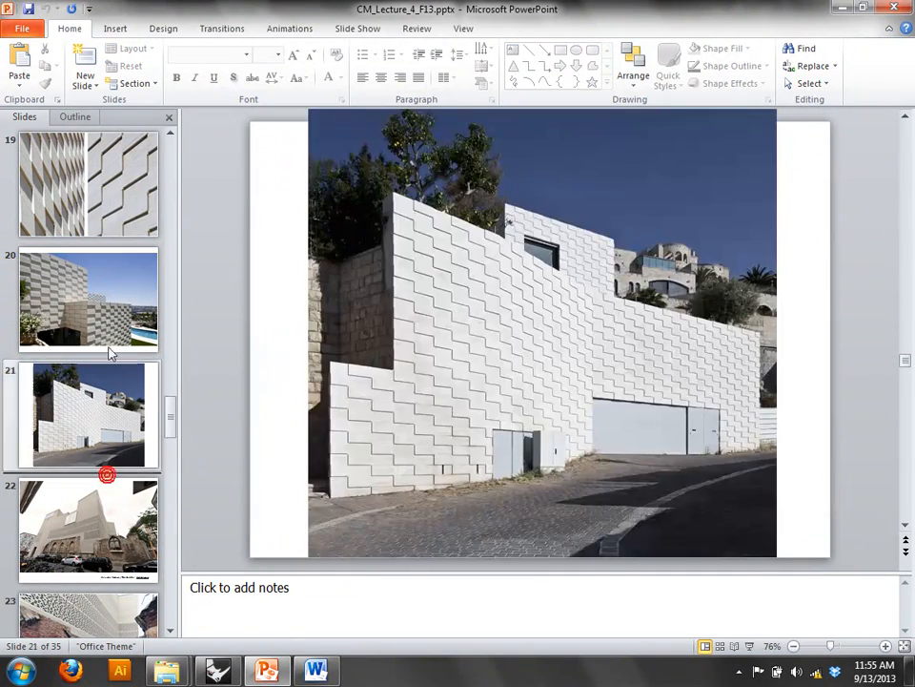
click(105, 246)
key(Down)
key(Down)
key(Down)
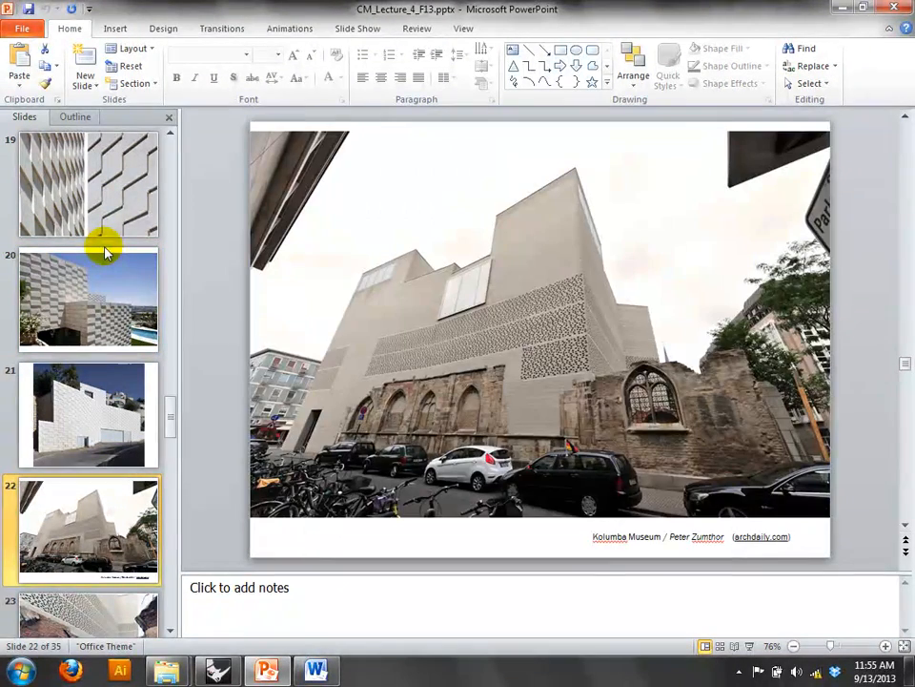
- Present the Kolumba Museum slides full screen up to the close-up of the perforated brick pattern, and end the show
click(751, 647)
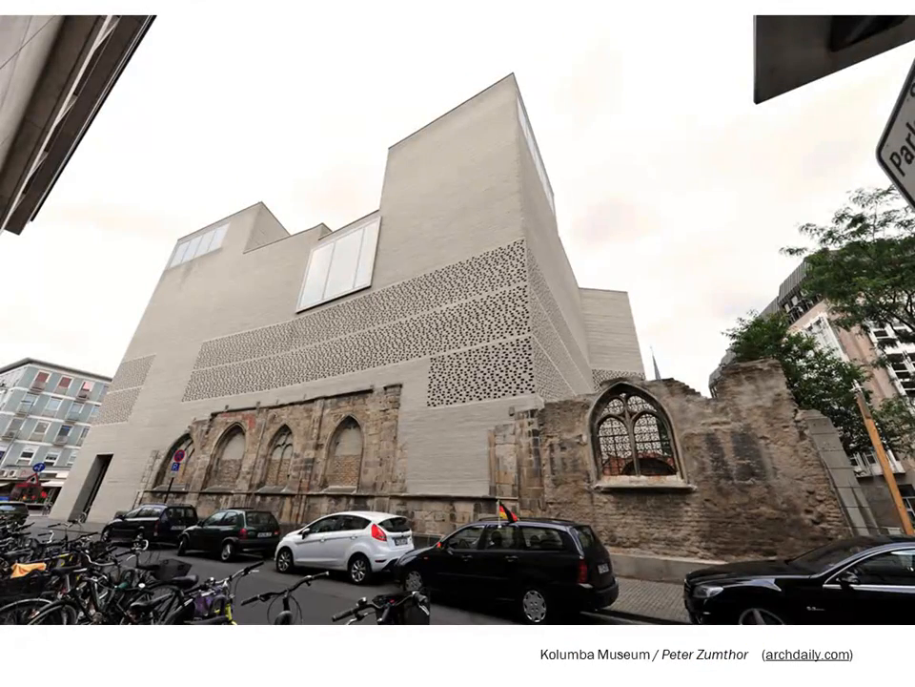
key(Down)
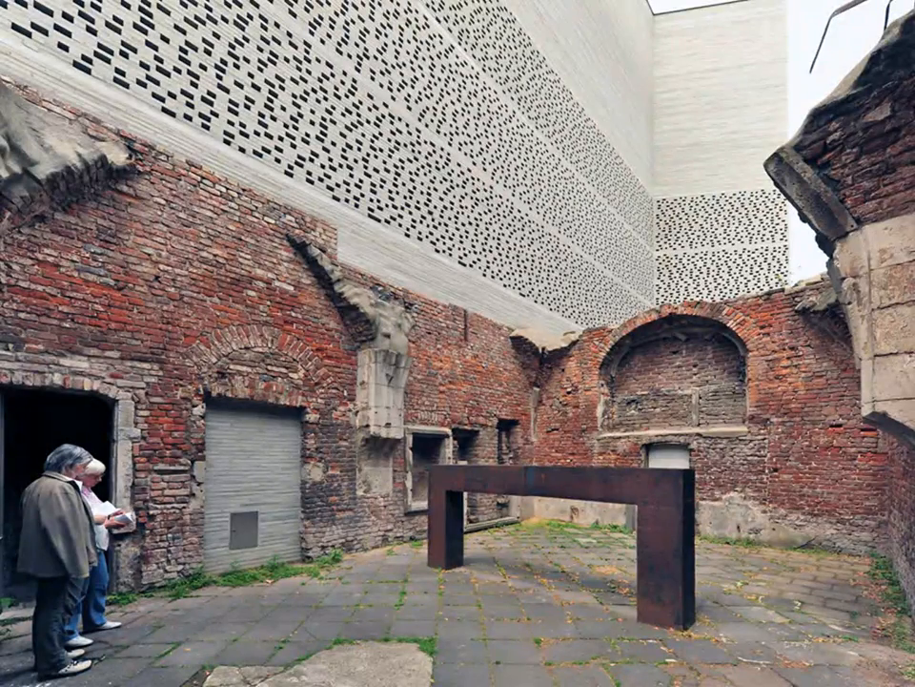
key(Down)
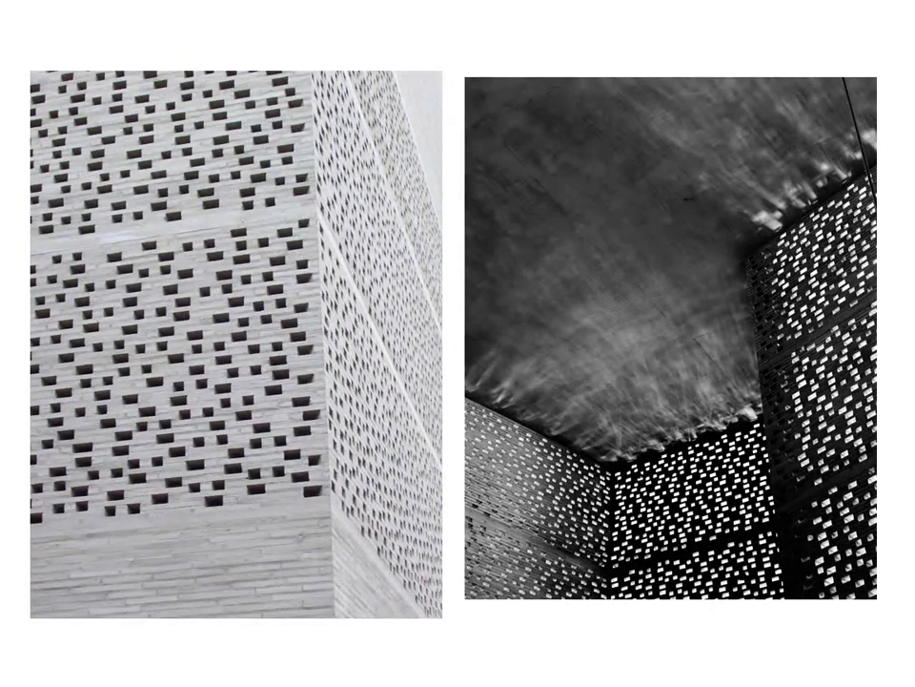
key(Right)
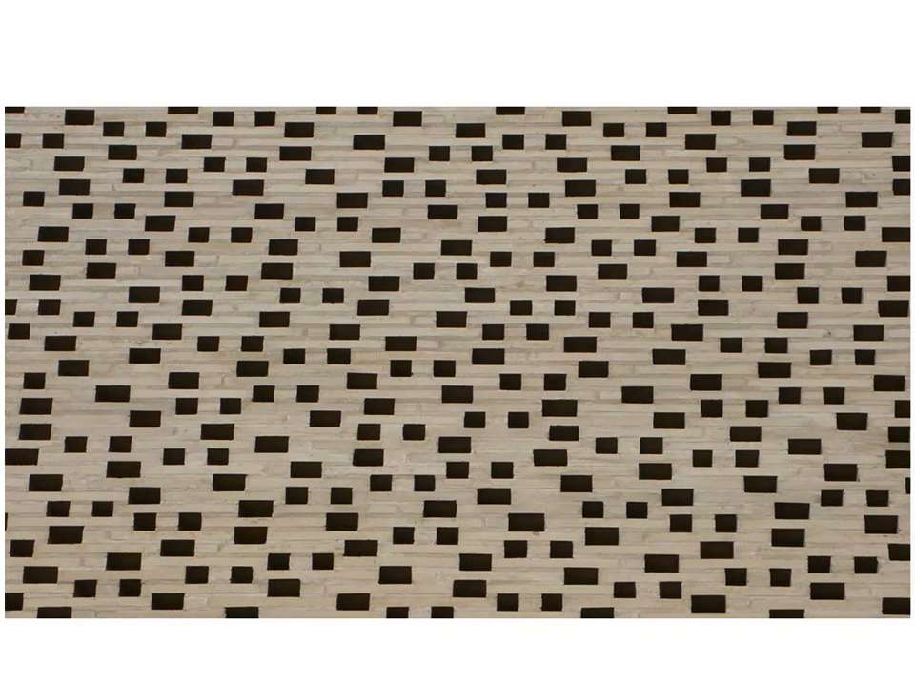
key(Escape)
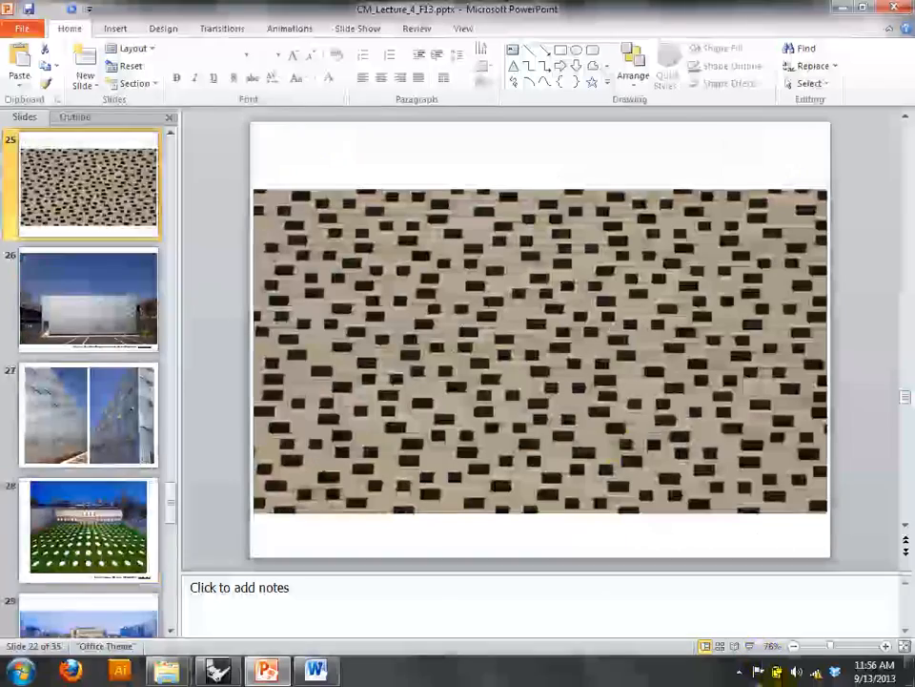
- Switch to Rhino, show the Front view and delete the baked curved facade
click(225, 672)
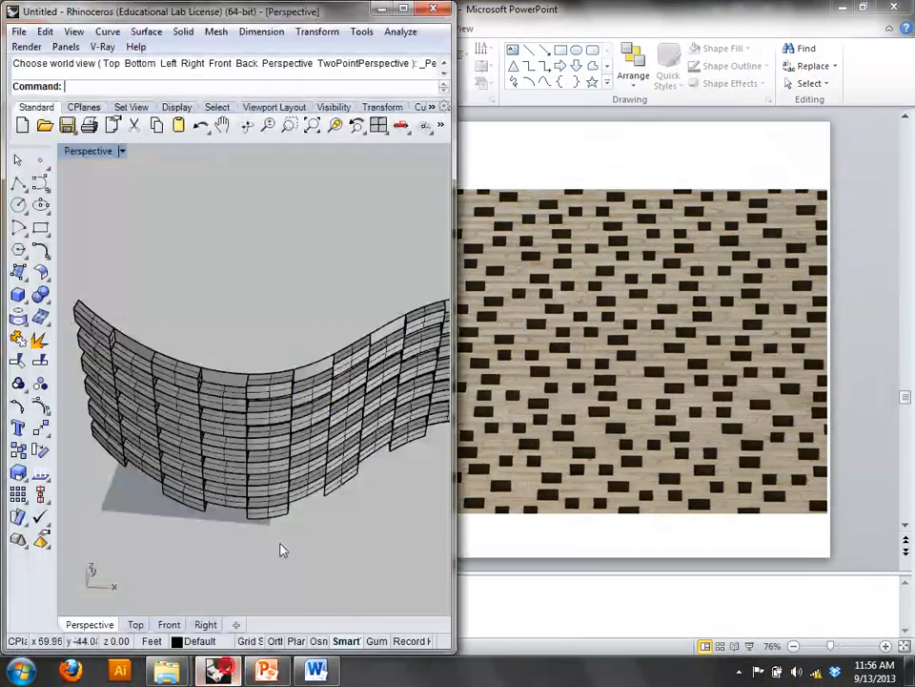
text(Front)
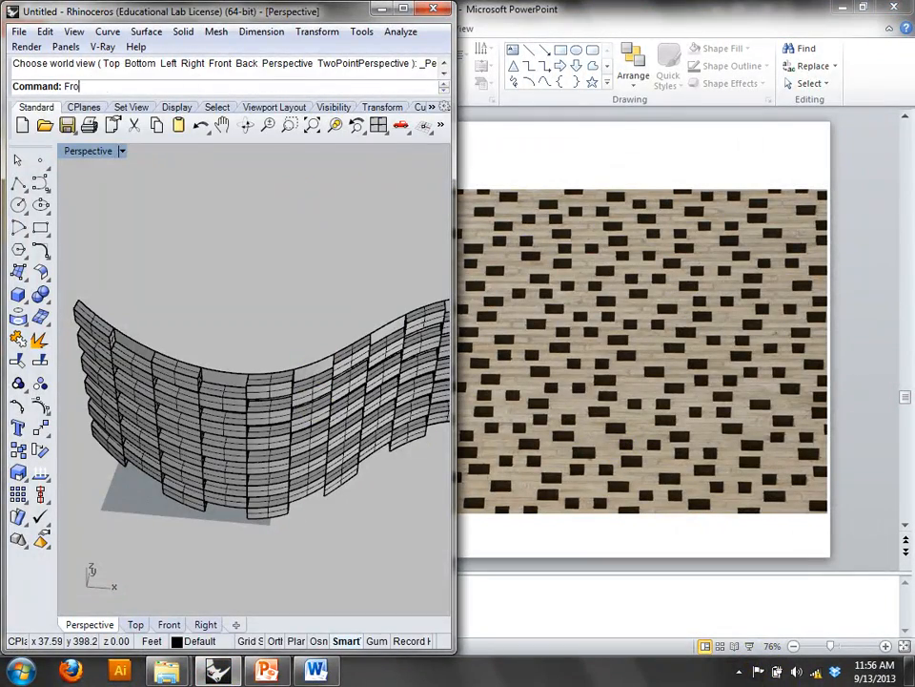
key(Return)
scroll(302, 229, down, 3)
drag(416, 413, 115, 188)
key(Delete)
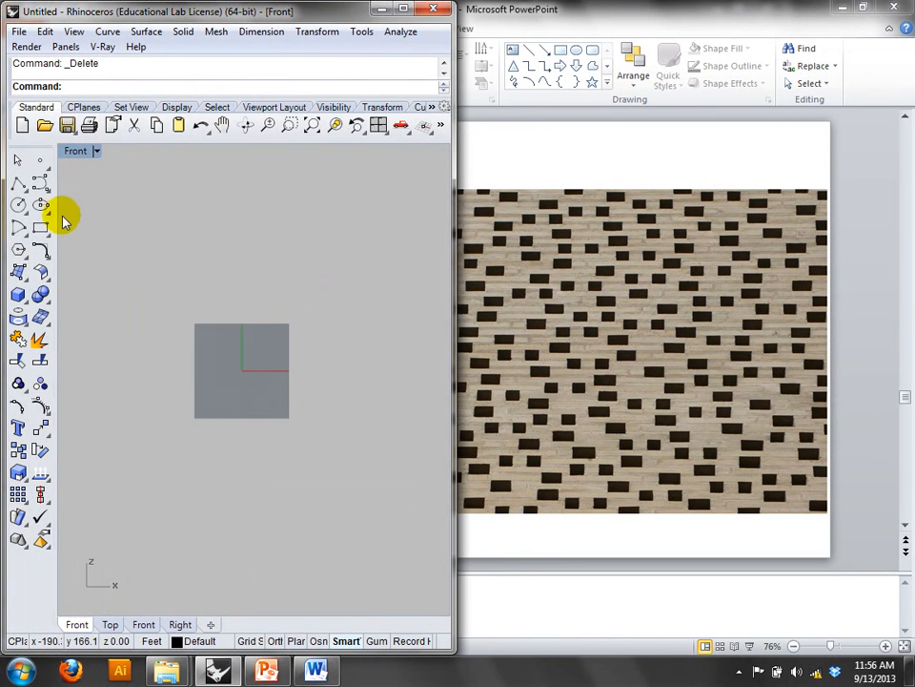
- Draw a wide rectangular plane surface from corner to corner in the Front view
click(18, 272)
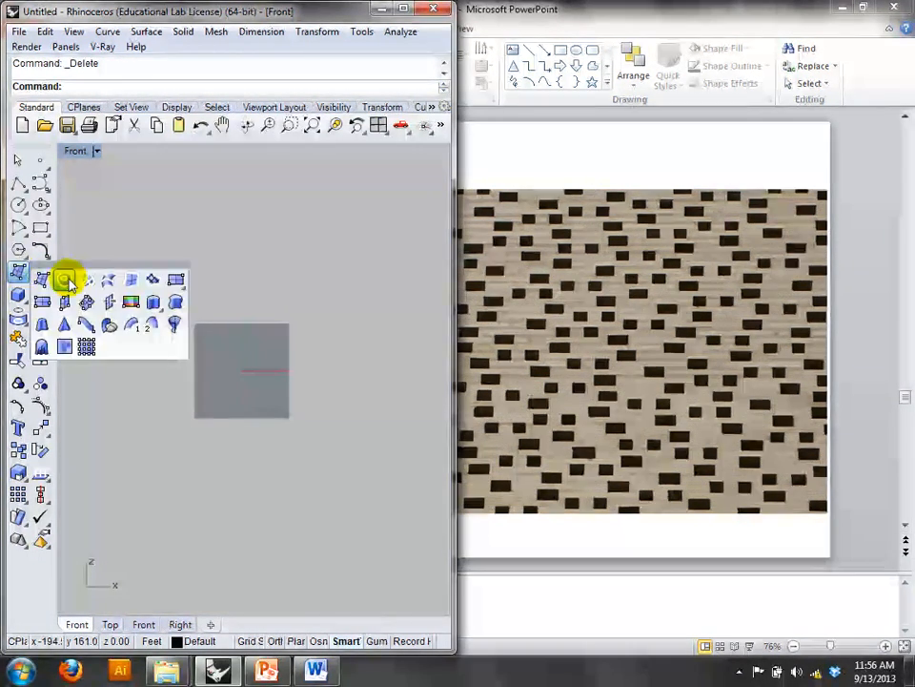
click(174, 281)
click(137, 369)
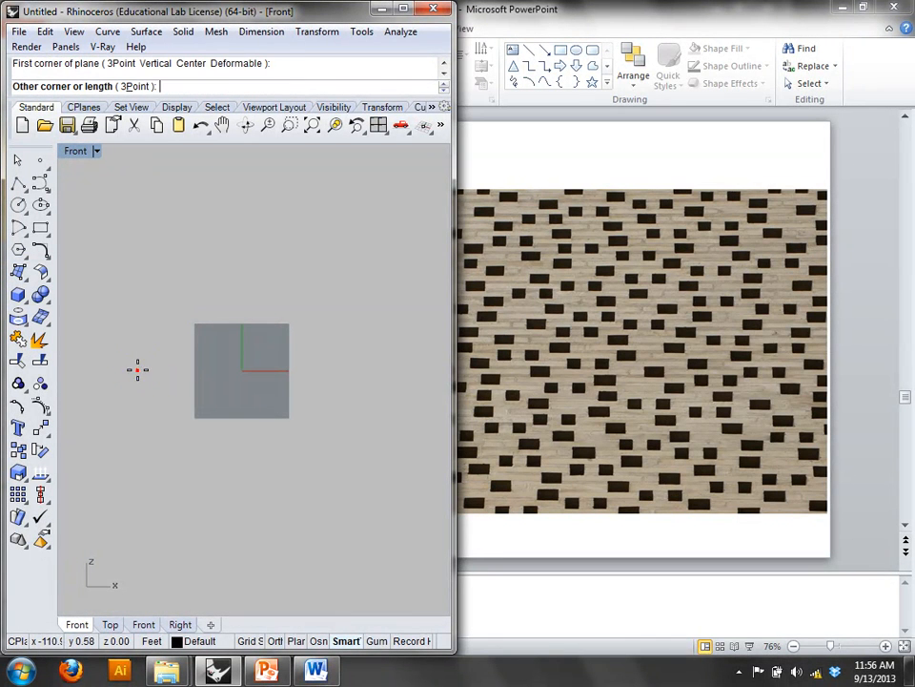
click(409, 219)
right_drag(363, 270, 316, 281)
- Reopen Grasshopper and delete the Cull Nth, Unit Y and Extrude components from the definition
click(313, 282)
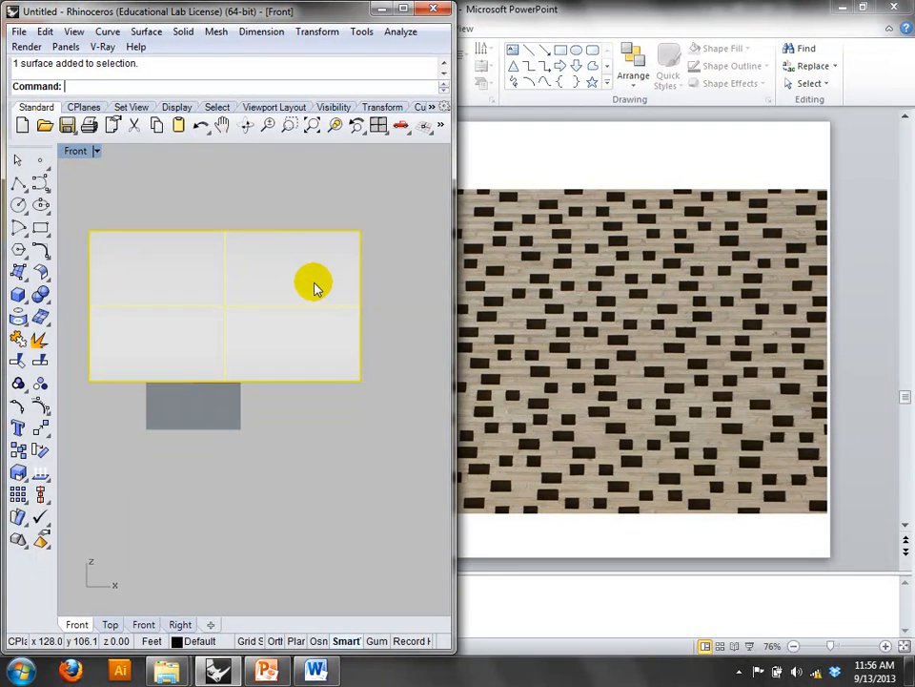
text(Grasshopper)
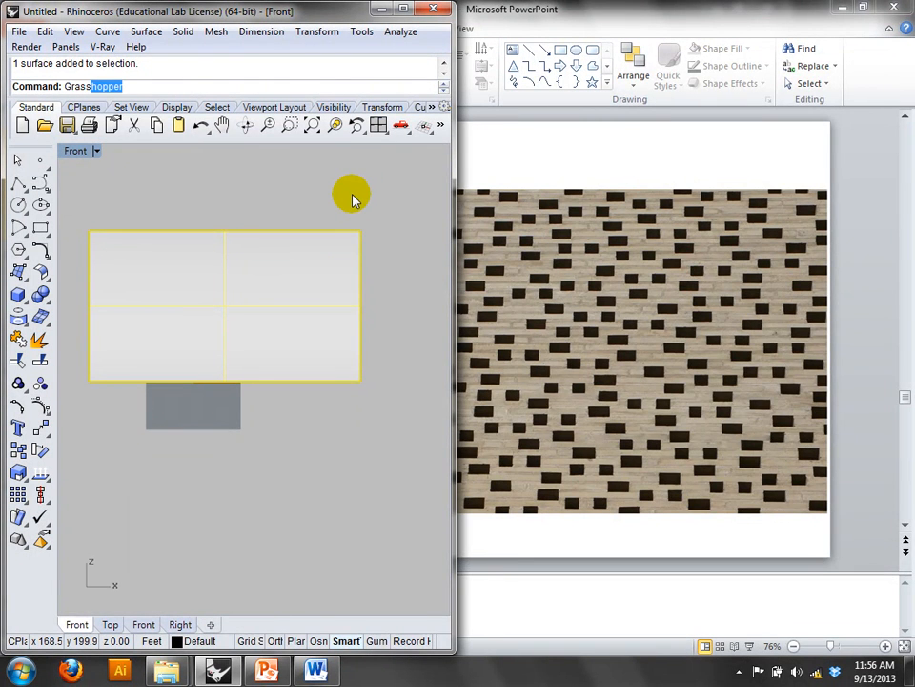
key(Return)
scroll(624, 260, down, 3)
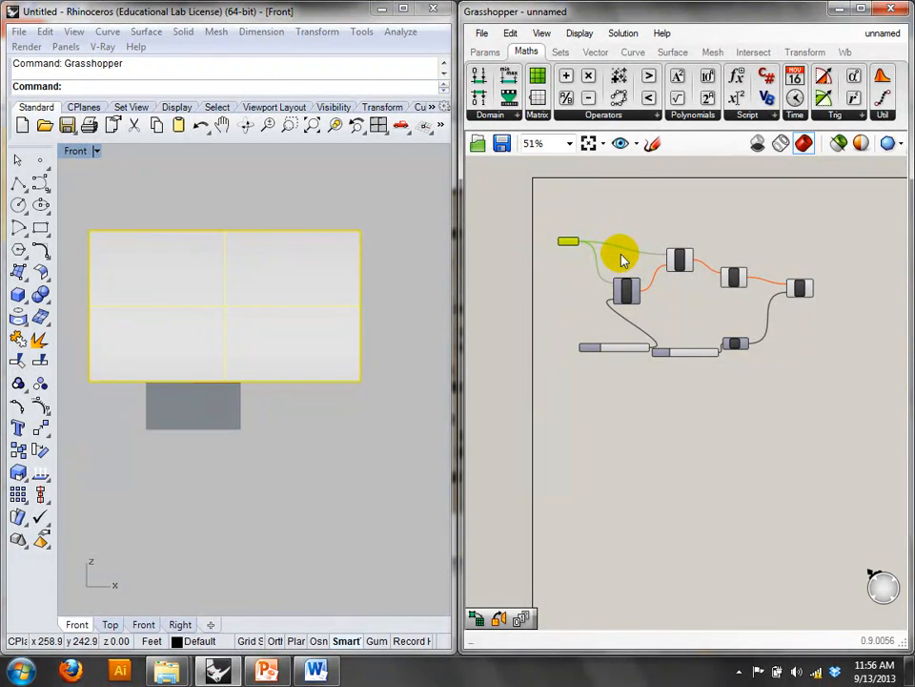
right_drag(397, 306, 393, 413)
scroll(313, 410, up, 4)
right_drag(312, 411, 343, 364)
right_drag(648, 344, 659, 373)
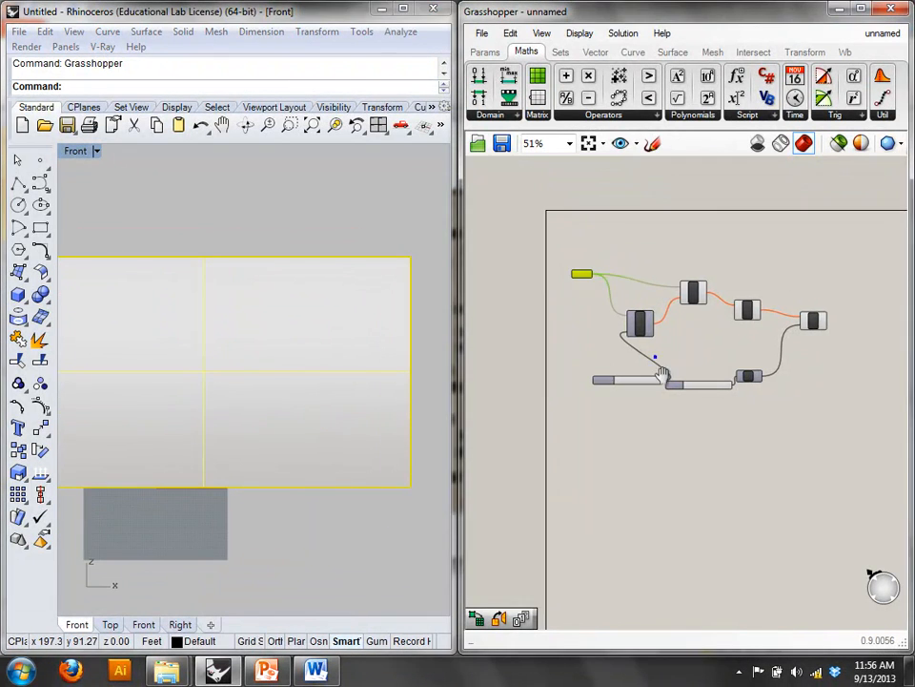
scroll(658, 372, up, 3)
right_drag(684, 331, 621, 324)
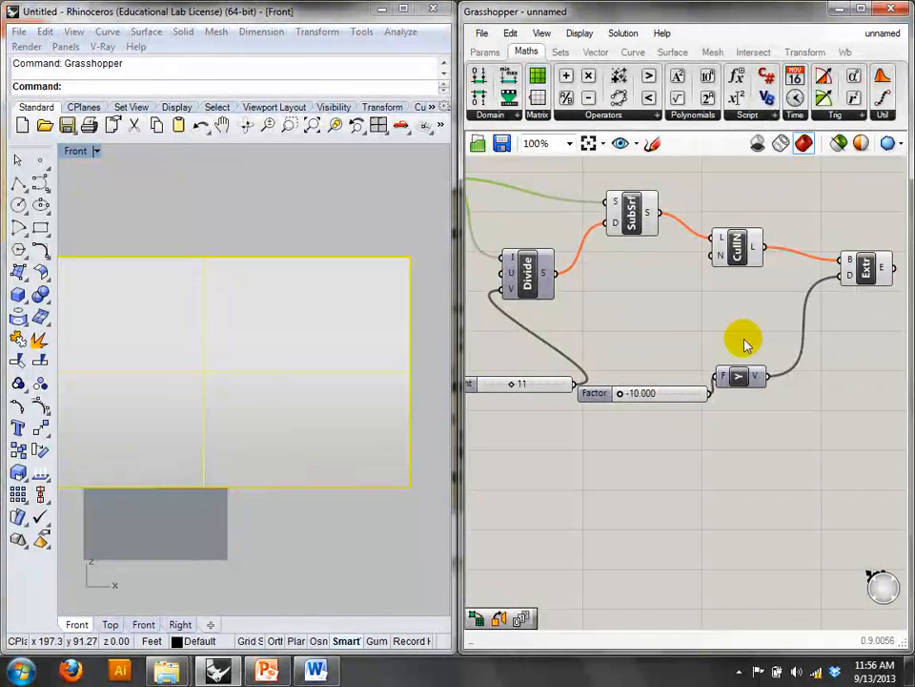
drag(878, 442, 697, 226)
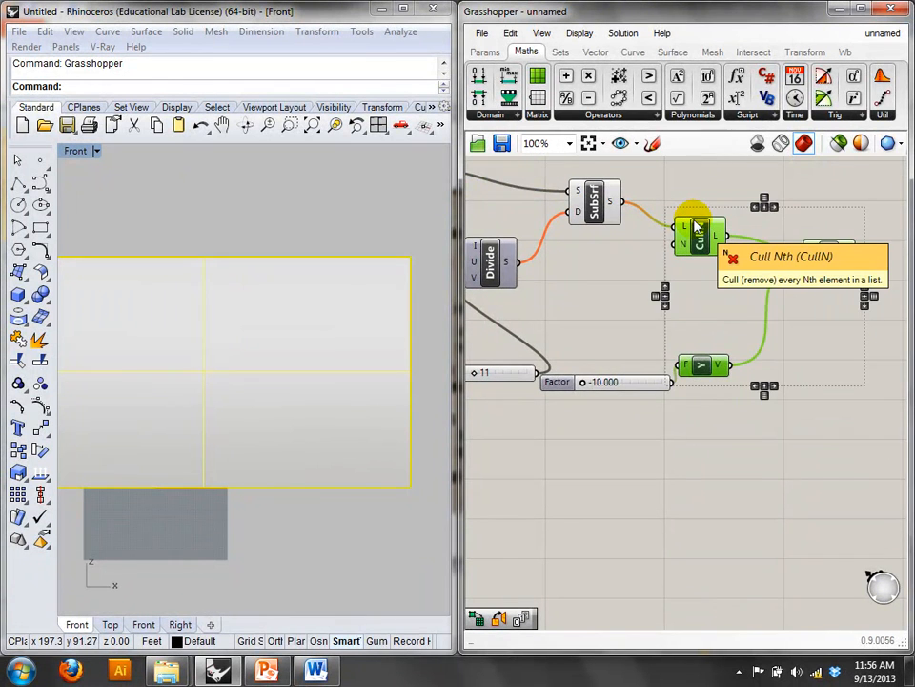
key(Delete)
- Assign the new rectangular plane to the Brep parameter and hide the original surface in Rhino
right_drag(531, 300, 722, 330)
click(587, 268)
right_click(576, 202)
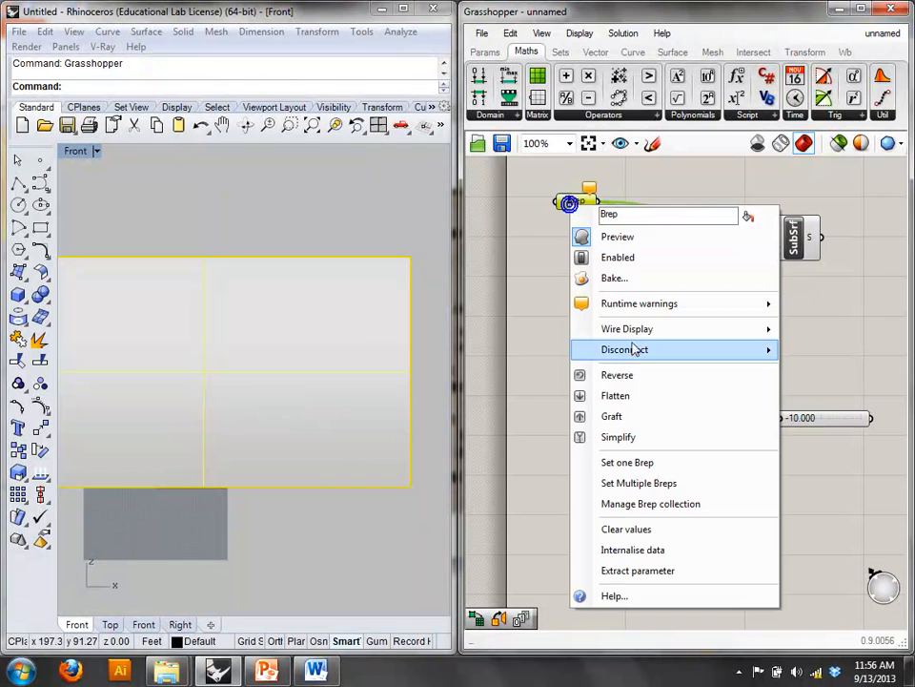
click(624, 463)
click(390, 372)
click(388, 309)
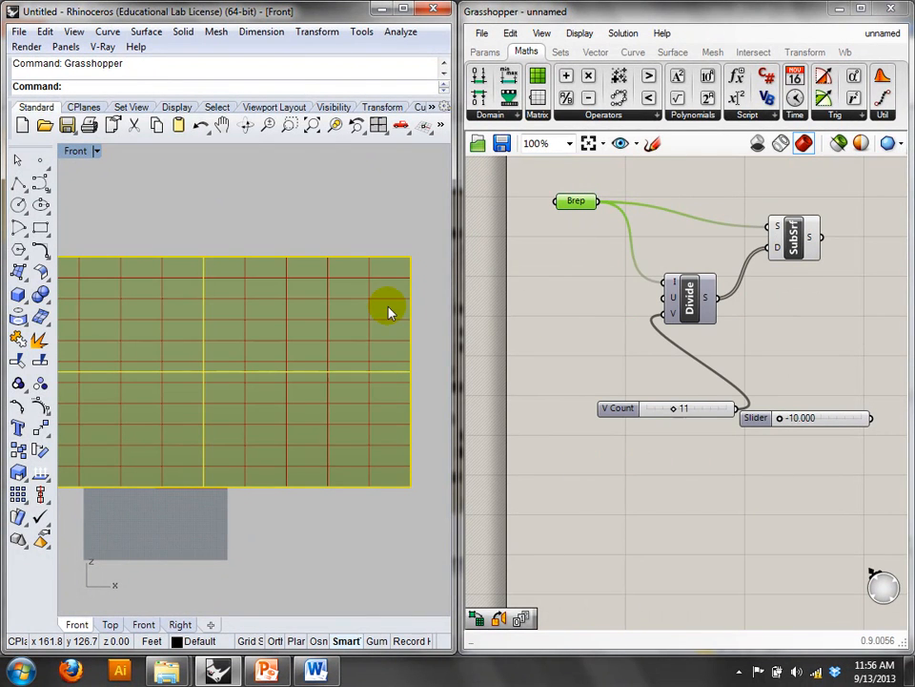
key(ctrl+h)
- Configure the V Count slider for integer values with a maximum of 200
right_drag(838, 280, 748, 282)
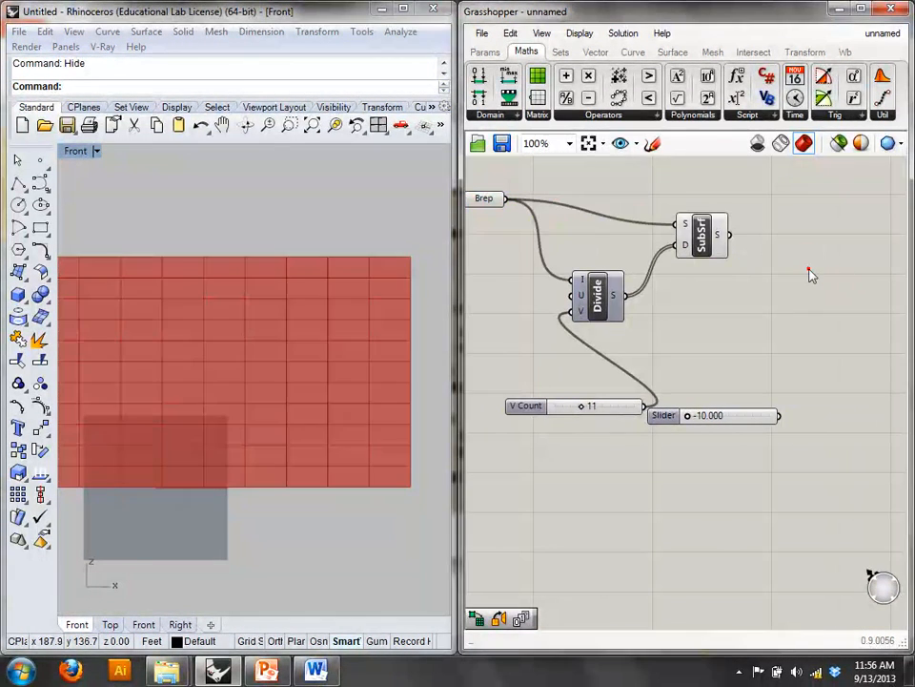
double_click(808, 268)
click(878, 328)
click(583, 407)
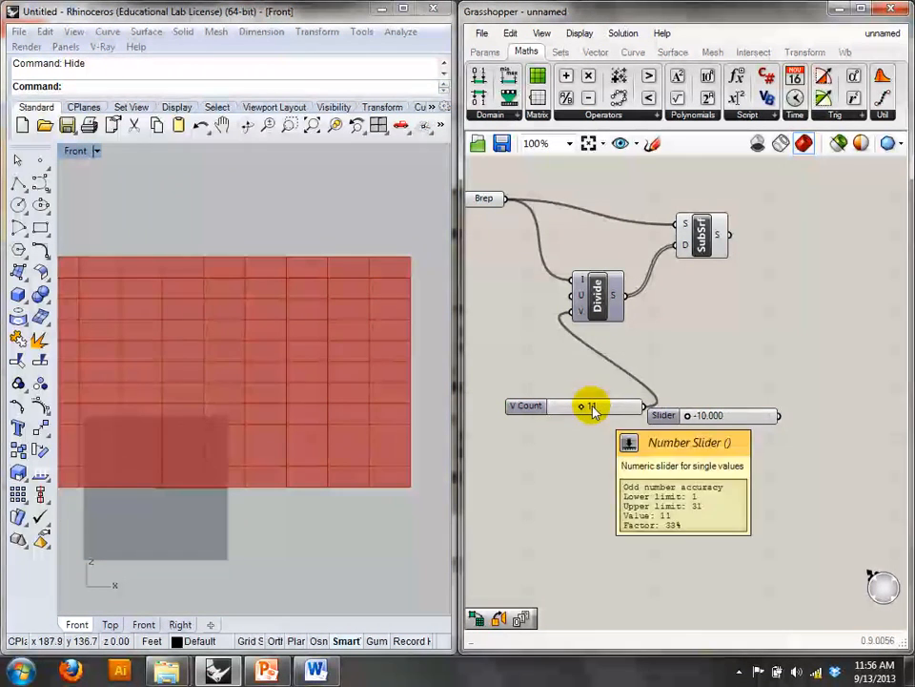
right_click(590, 408)
click(597, 480)
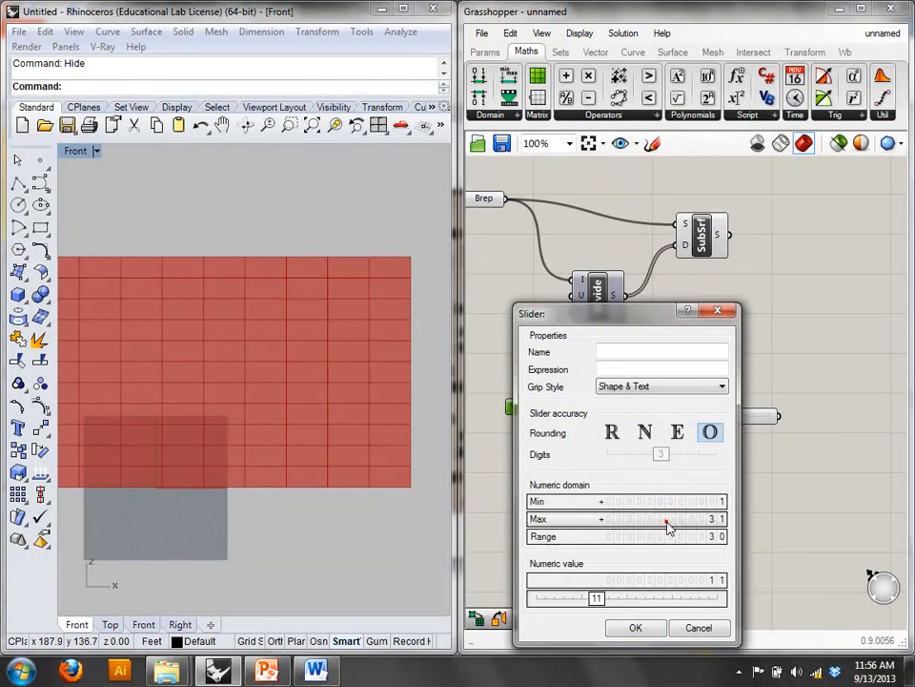
double_click(666, 520)
text(200)
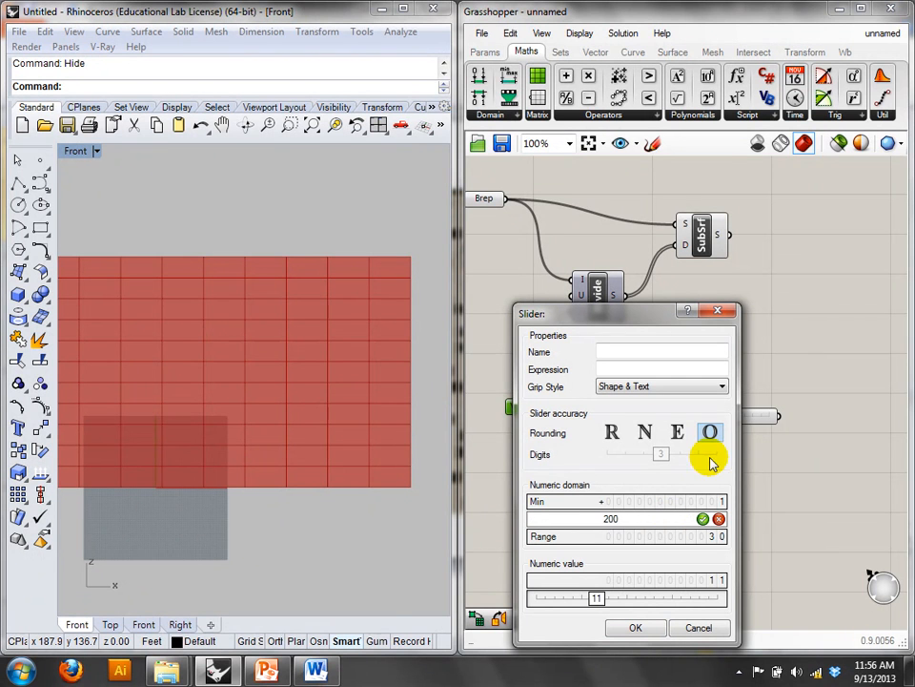
click(659, 435)
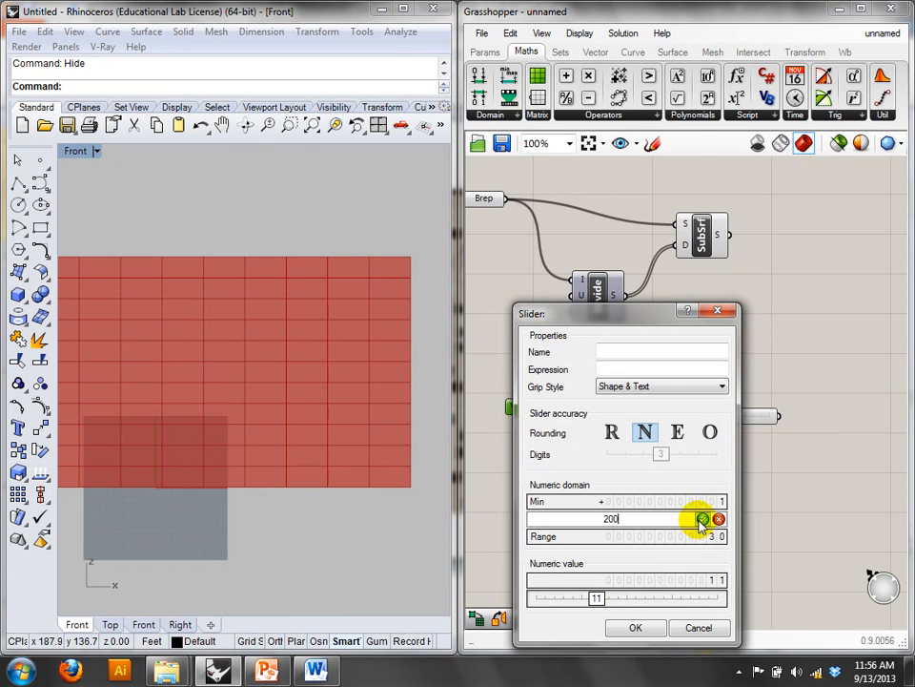
click(702, 520)
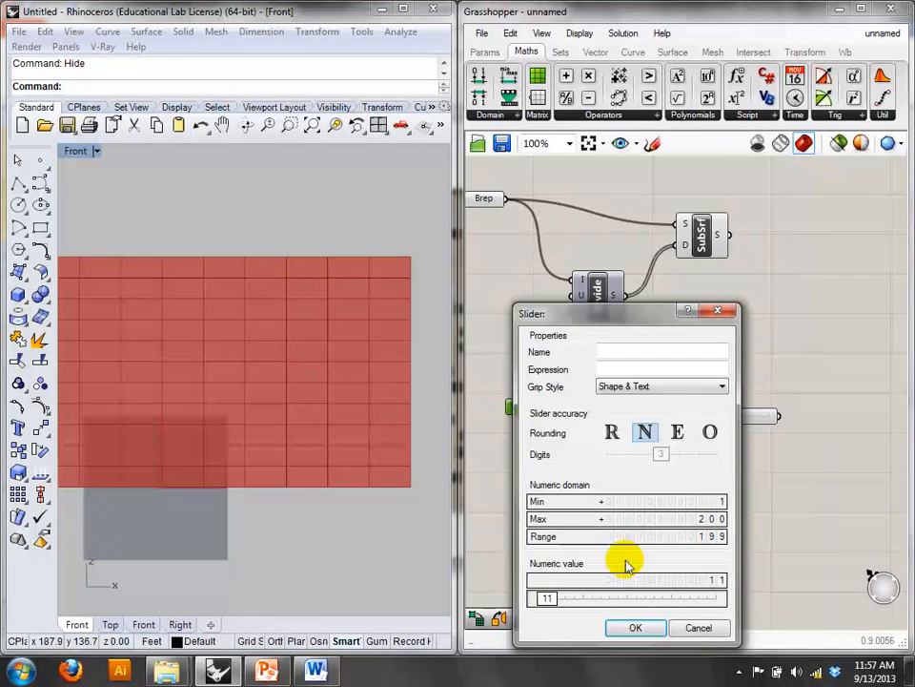
click(641, 628)
- Set V Count to 120, duplicate its slider and connect the copy to the Divide component's U input
right_drag(609, 517, 613, 521)
drag(608, 402, 600, 379)
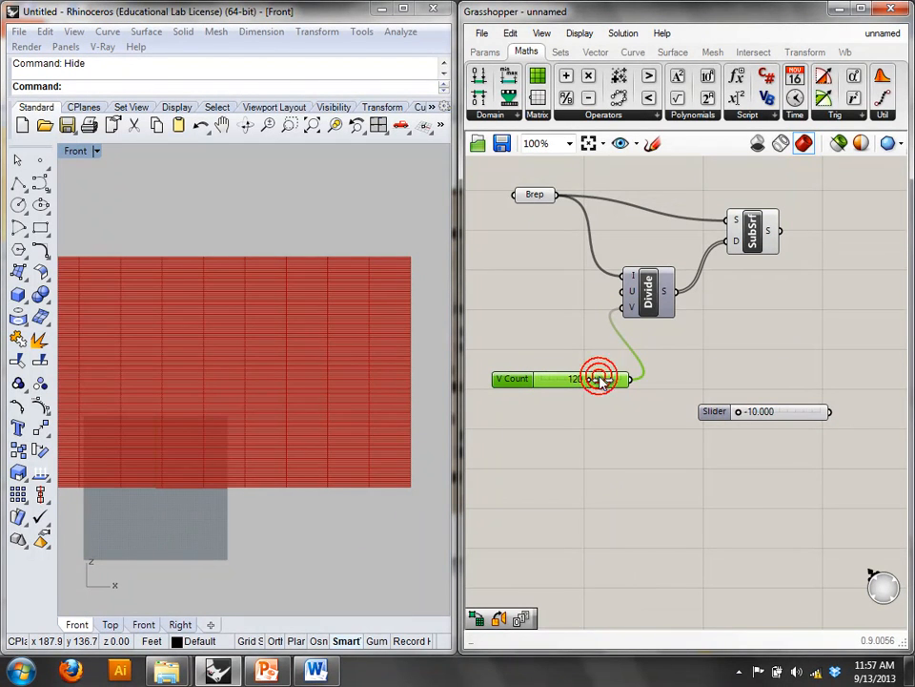
key(ctrl+c)
key(ctrl+v)
drag(611, 396, 622, 291)
click(370, 312)
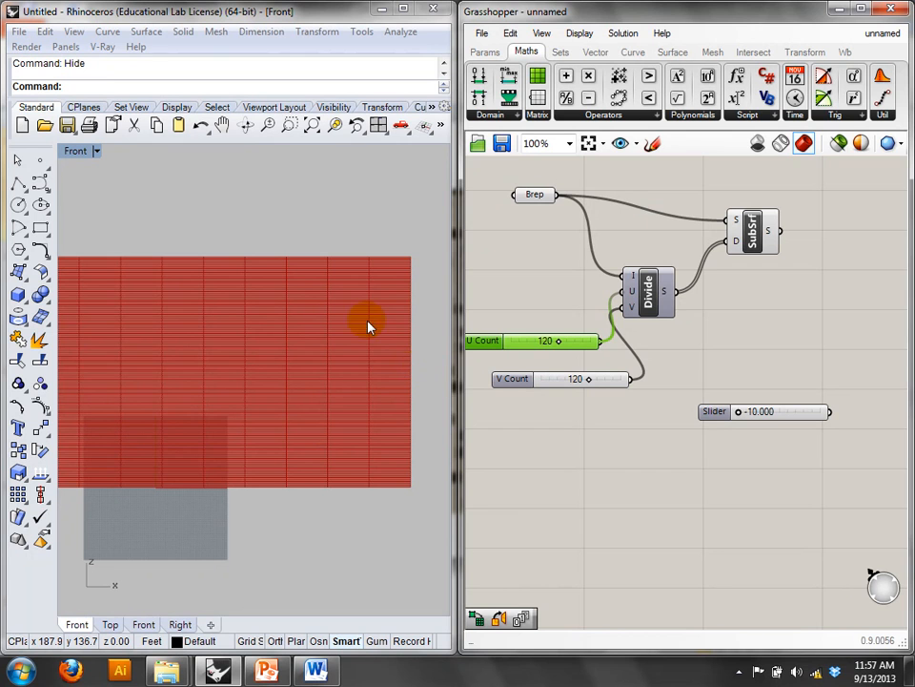
right_drag(590, 356, 628, 367)
right_drag(141, 388, 173, 349)
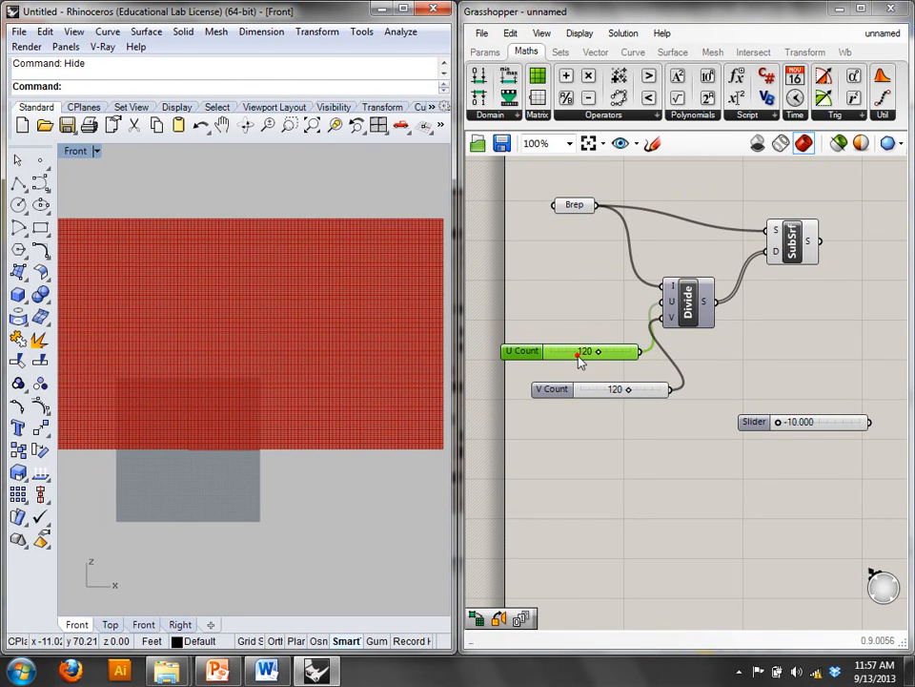
- Set the U Count slider to 80 and the V Count slider to 50
double_click(579, 355)
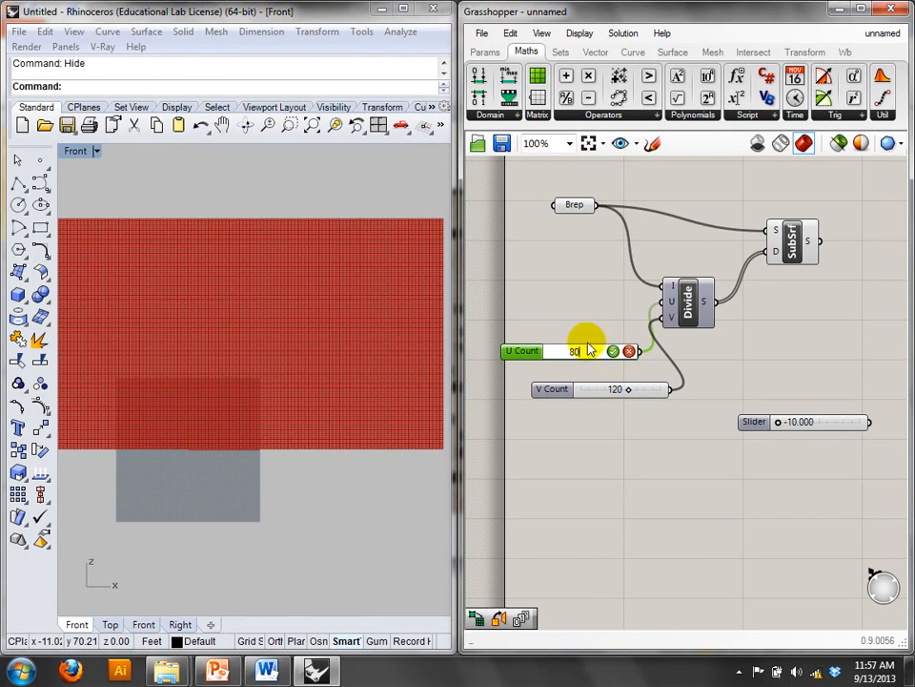
click(613, 351)
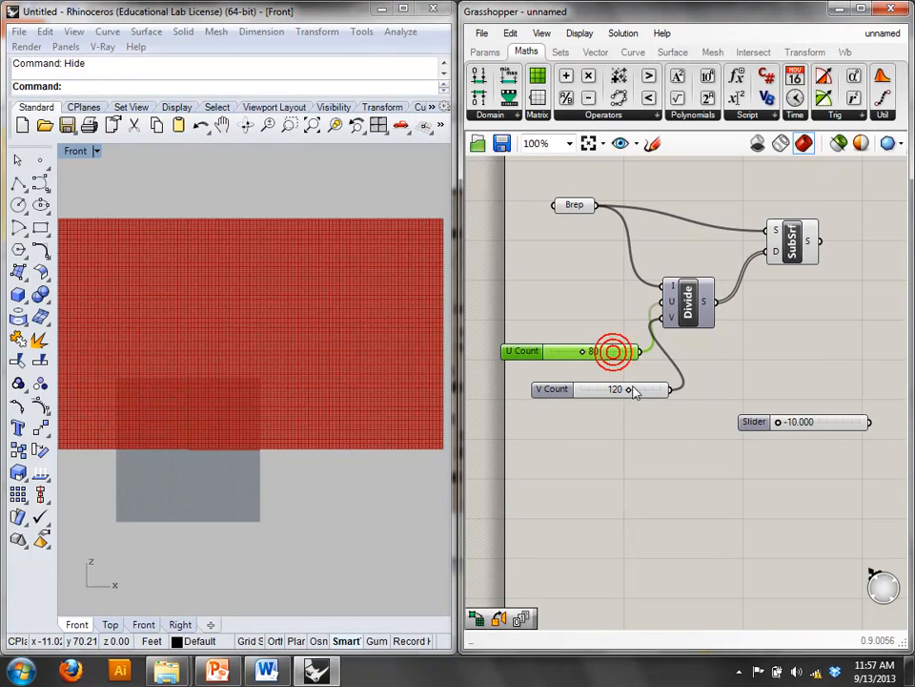
double_click(610, 389)
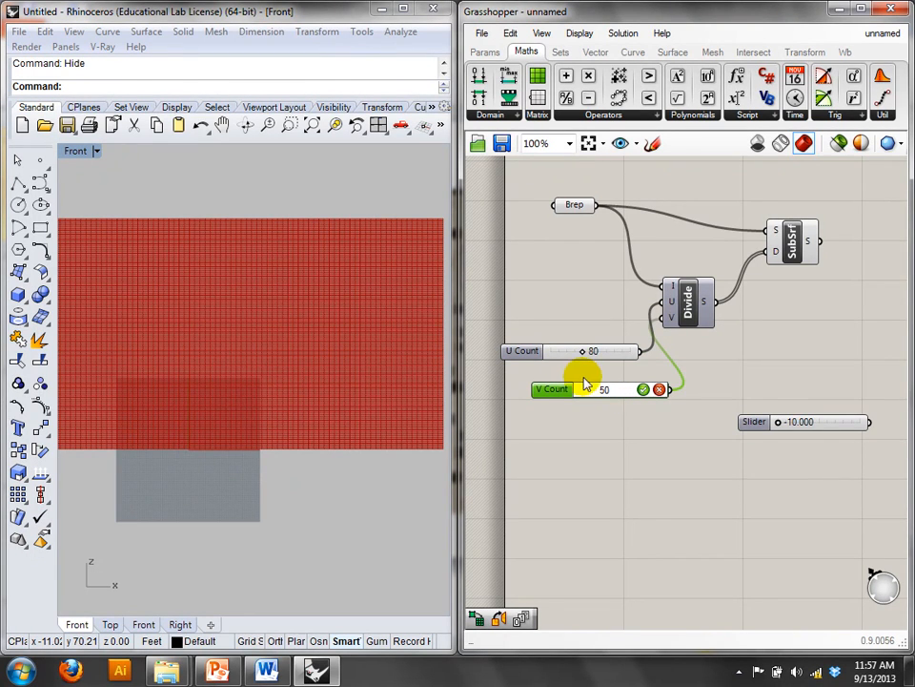
click(344, 405)
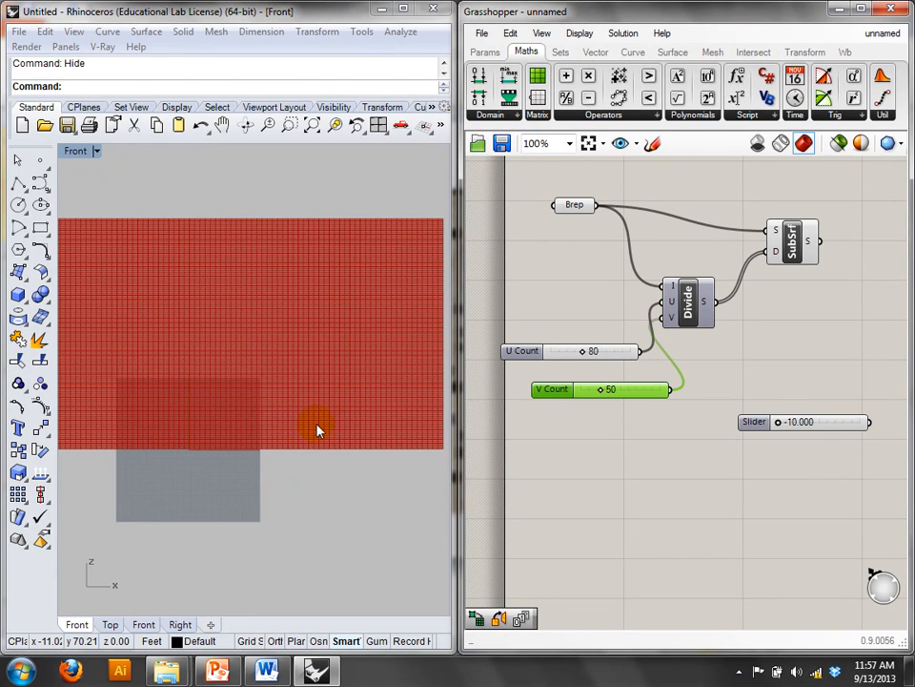
mouse_move(269, 396)
right_down()
mouse_move(317, 378)
mouse_move(254, 343)
mouse_move(272, 335)
right_up()
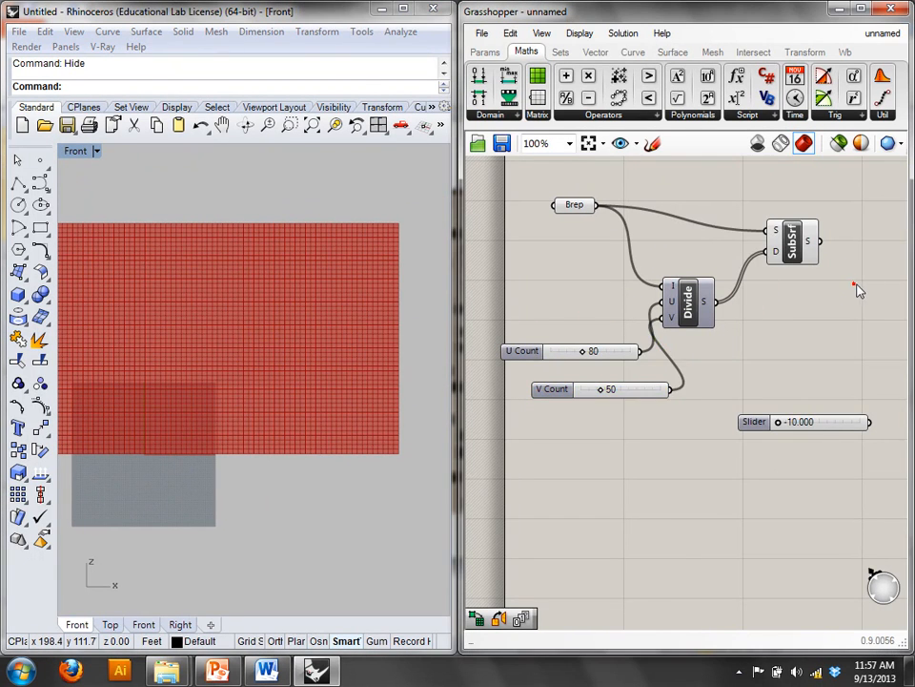
right_drag(858, 286, 699, 322)
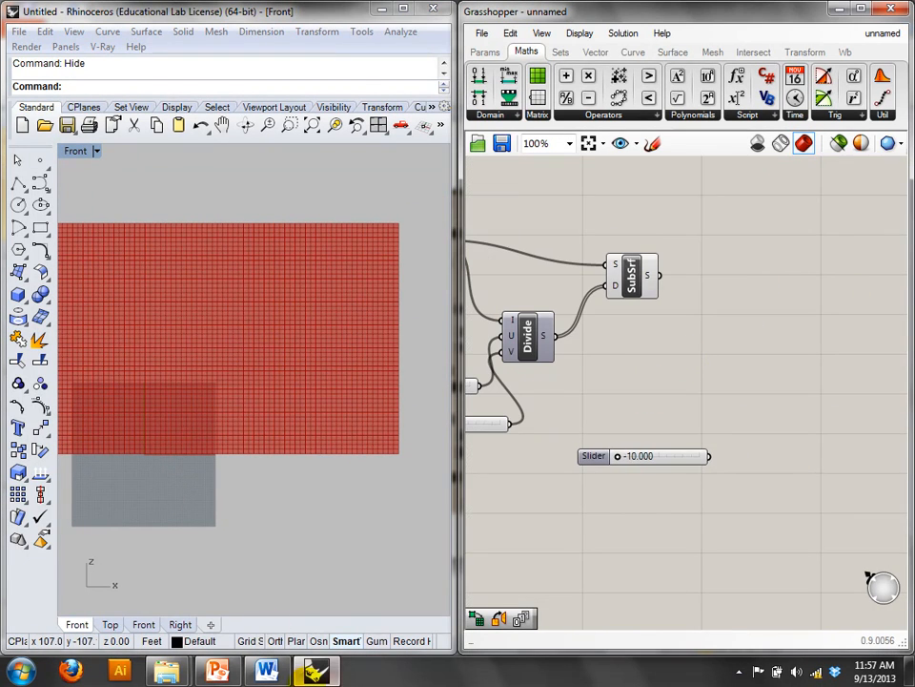
- Check the perforated brick pattern on the PowerPoint slide, return to Grasshopper and add an Area component fed by the SubSrf output
click(218, 671)
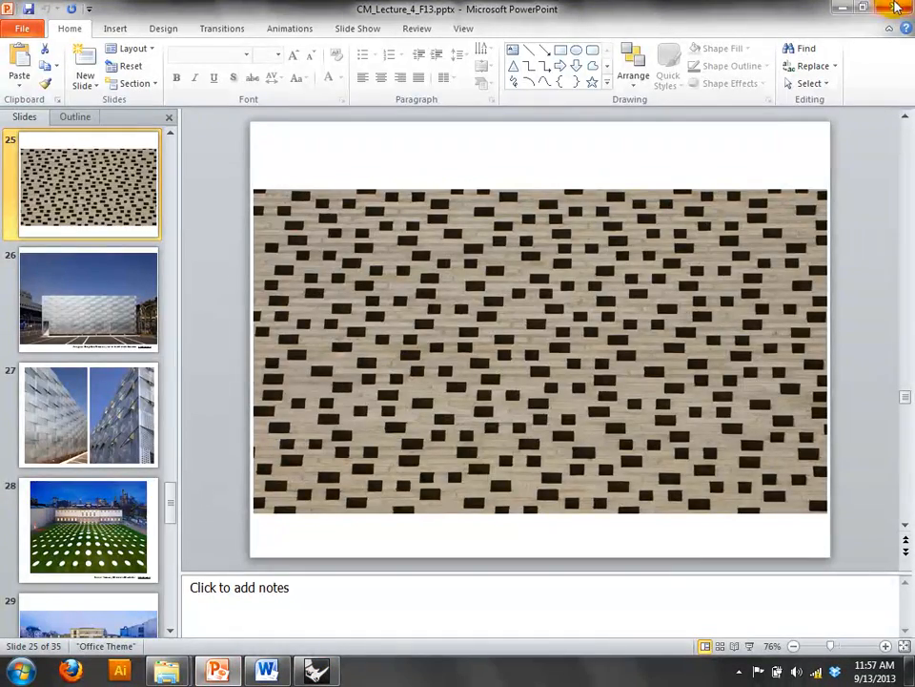
click(842, 8)
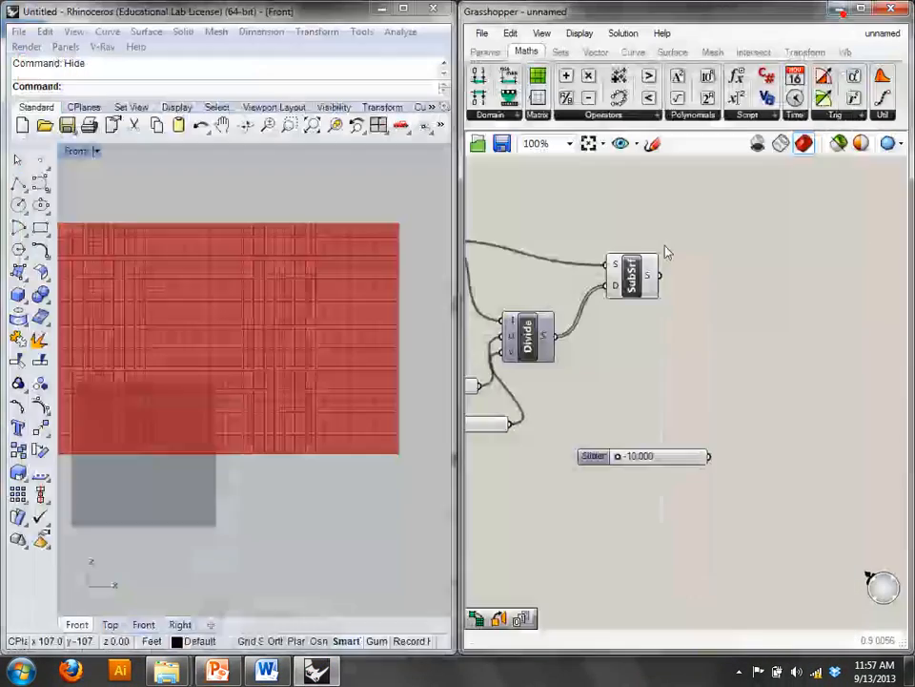
double_click(719, 306)
text(are)
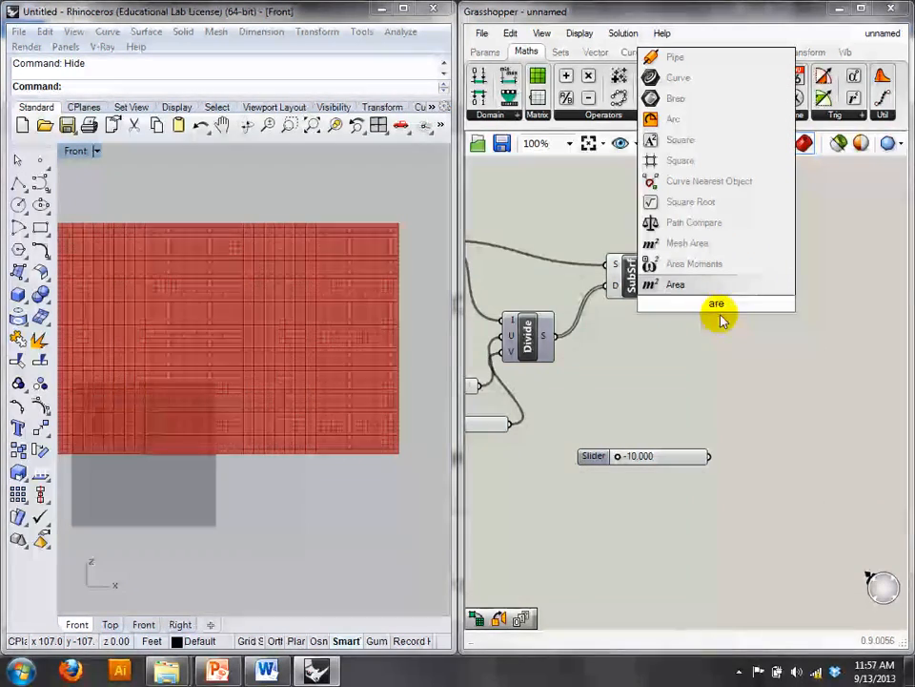
click(701, 287)
drag(693, 320, 692, 306)
mouse_move(734, 317)
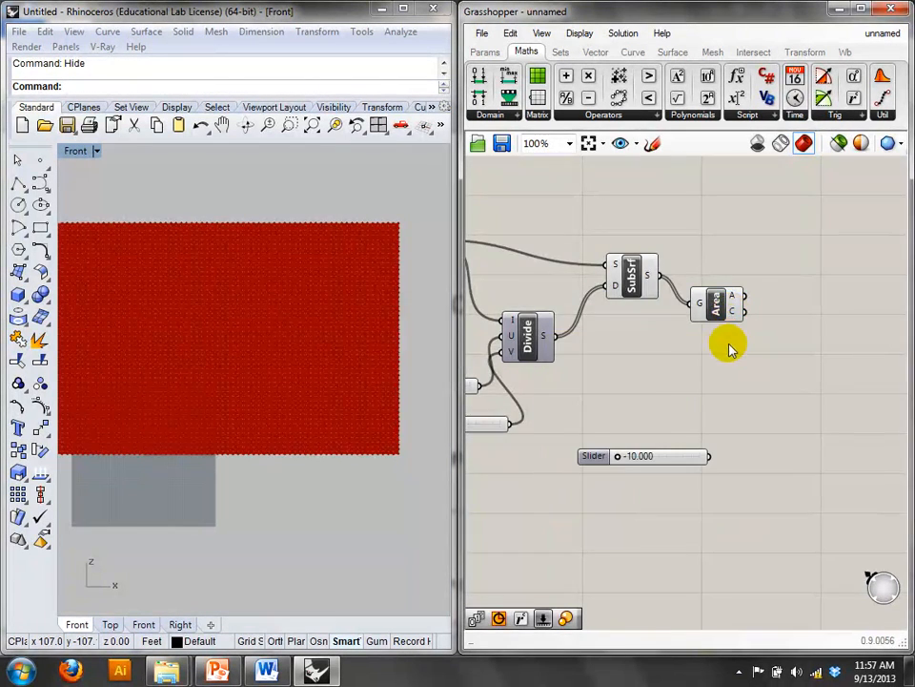
- Show all hidden objects in Rhino, select the large rectangular plane and start the Scale command on it
right_drag(730, 344, 912, 352)
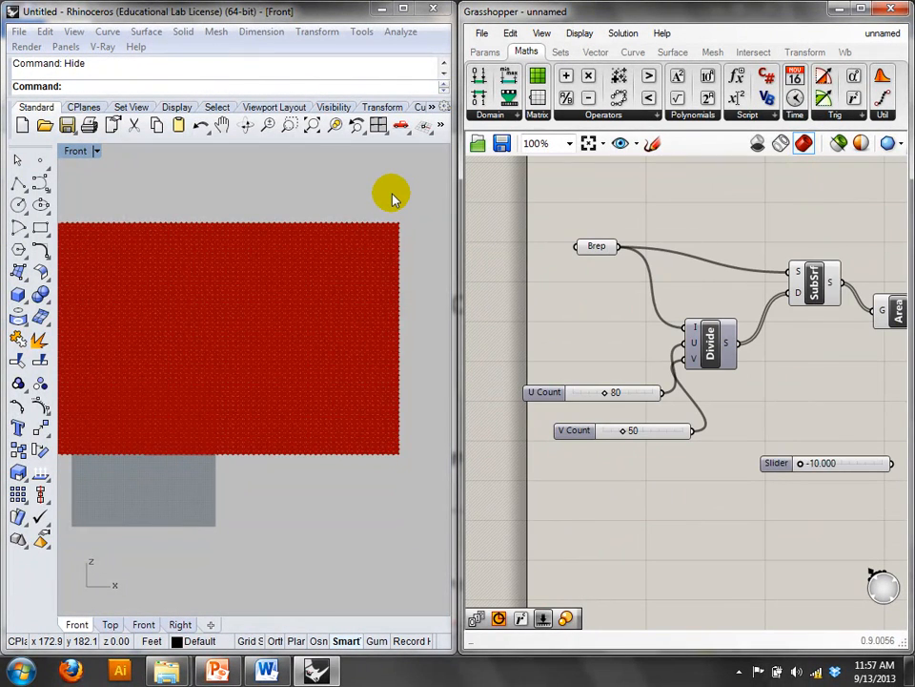
text(Show)
key(Return)
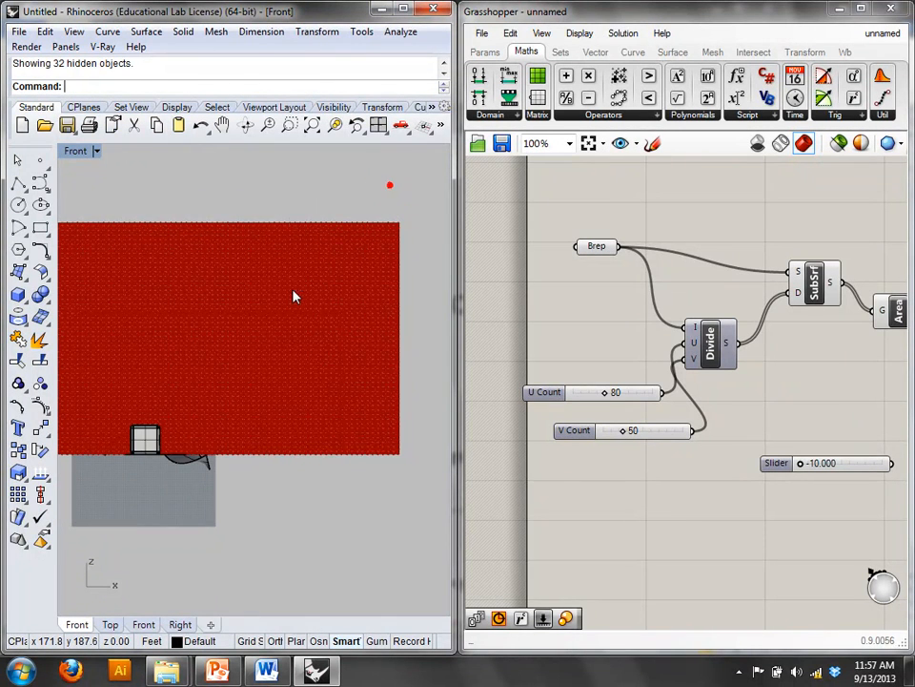
click(292, 299)
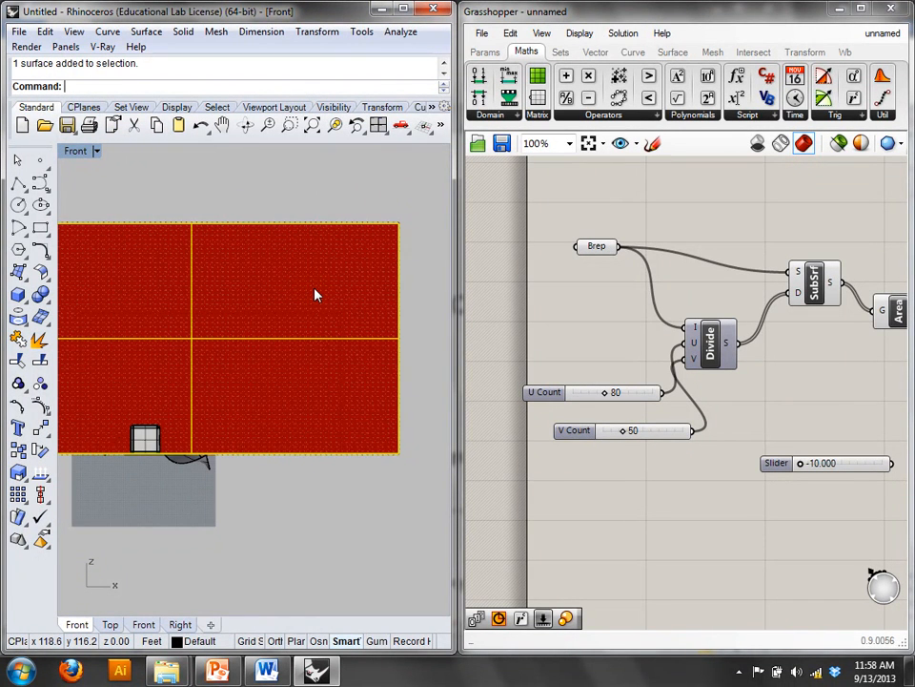
text(Scale)
key(Return)
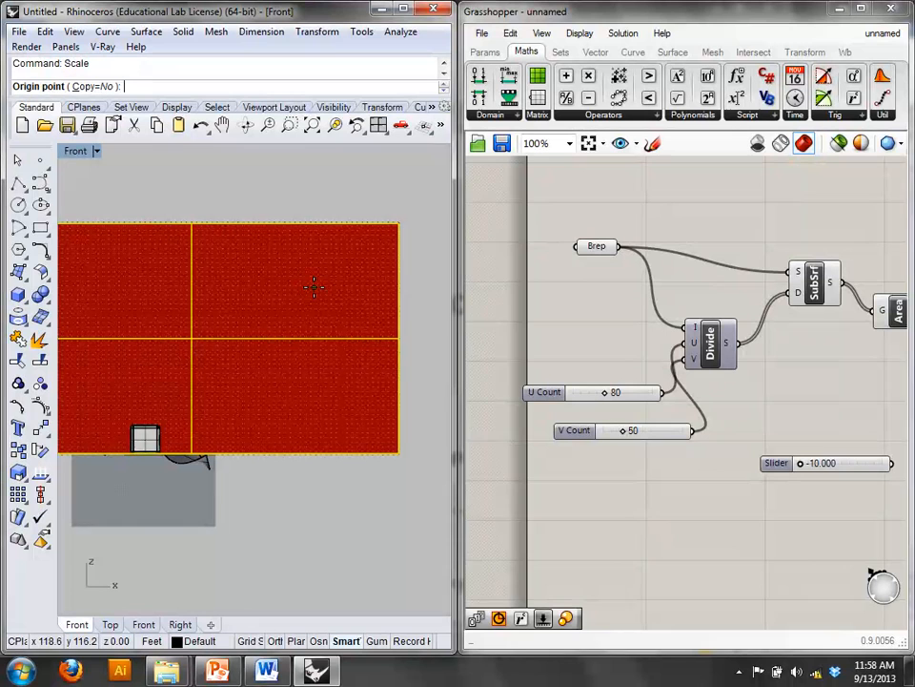
- Scale the selected wall surface by a factor of 3 from an origin point near its centre
click(188, 349)
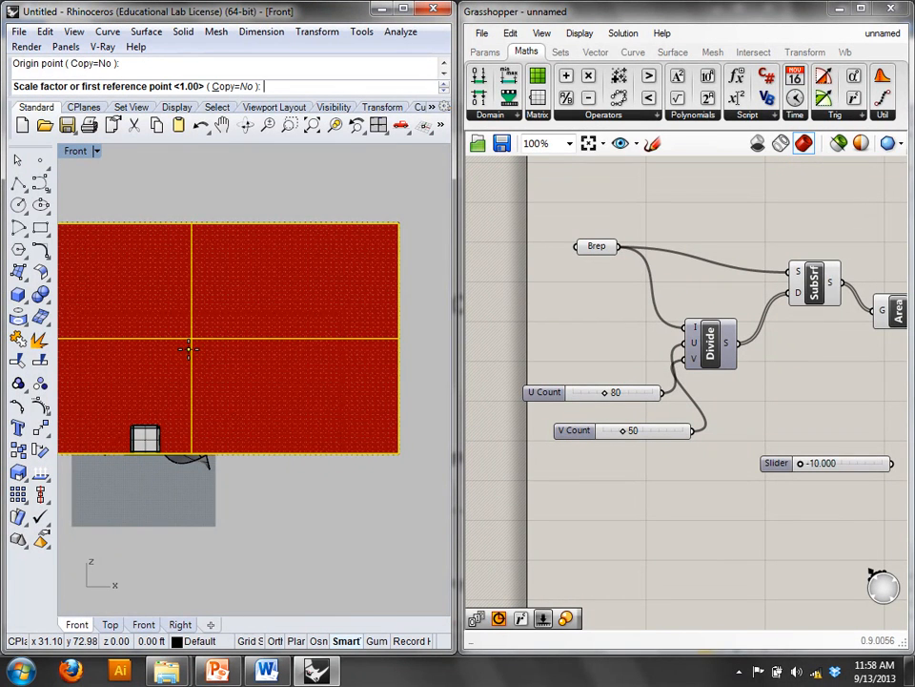
text(3)
right_click(189, 350)
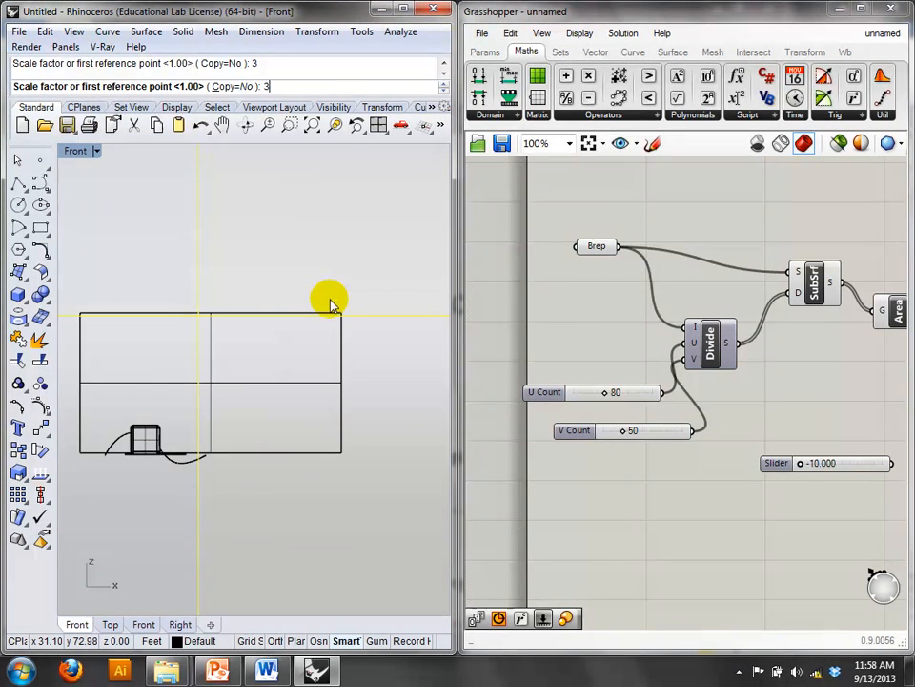
right_click(358, 303)
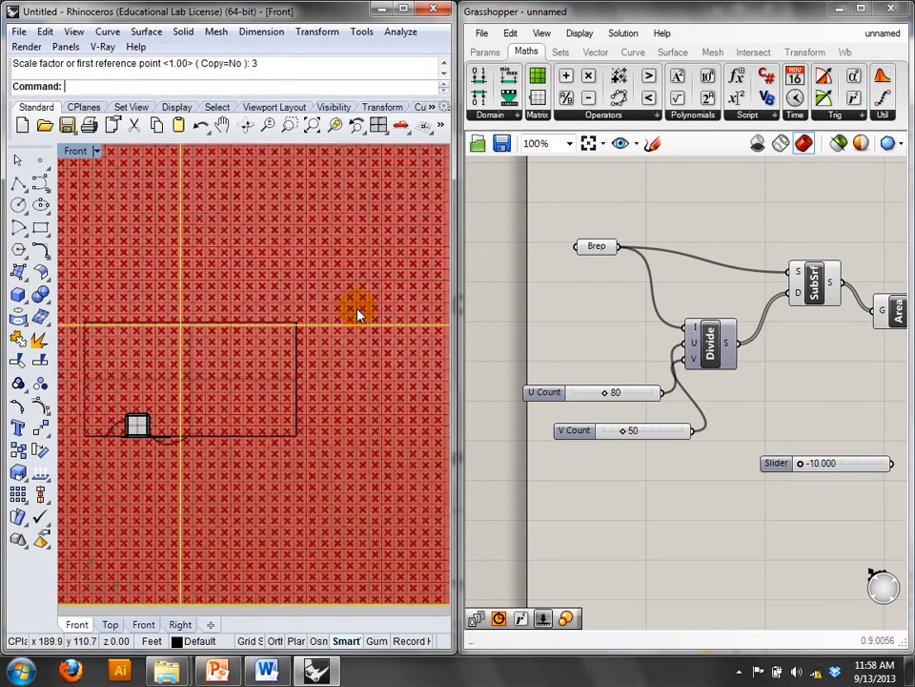
scroll(300, 341, down, 5)
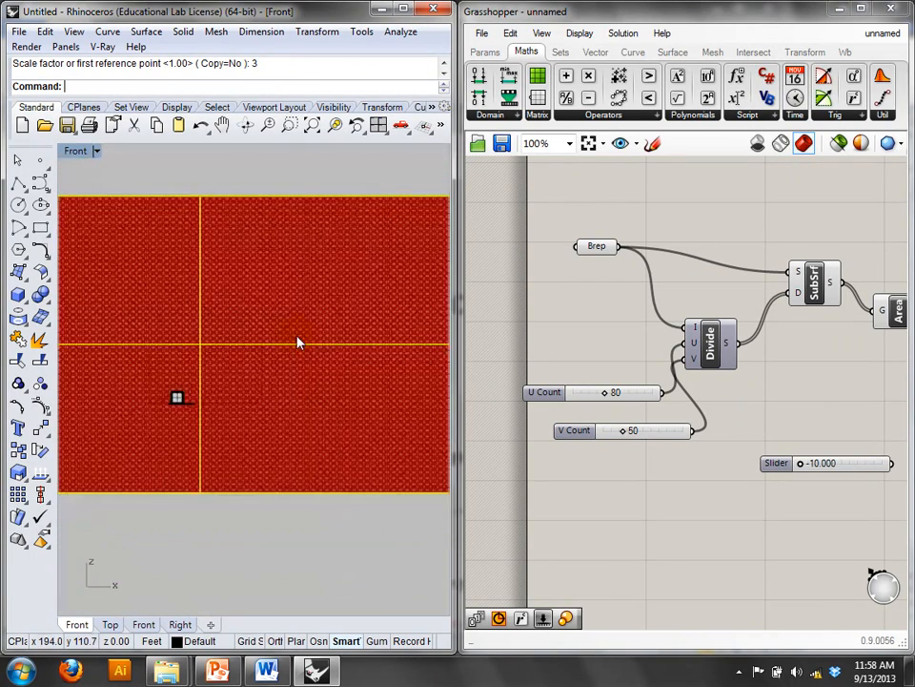
- Select all the Rhino geometry around the wall surface and hide it
drag(374, 515, 129, 219)
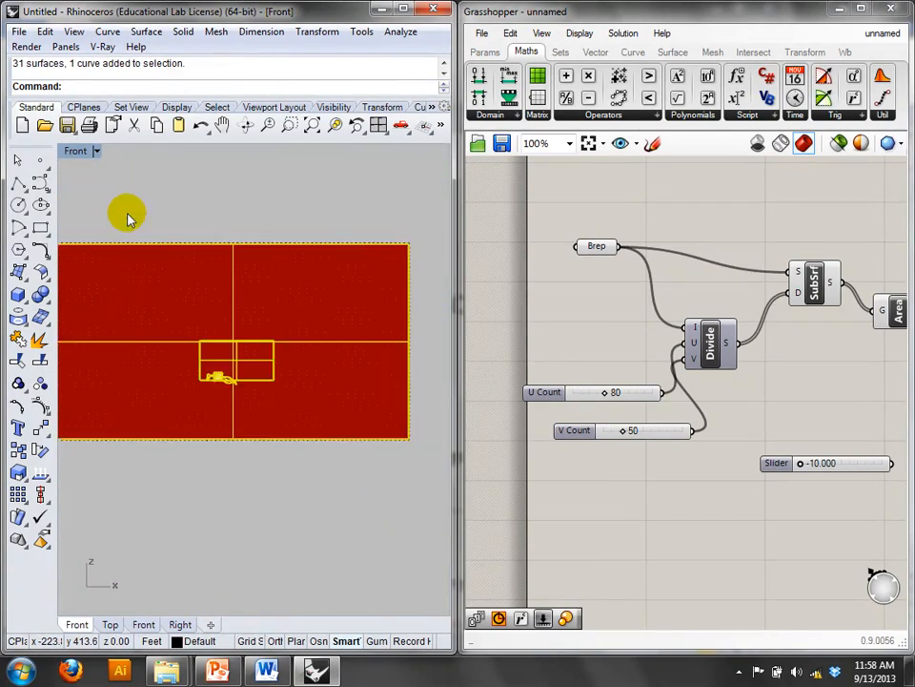
key(Return)
scroll(284, 312, up, 5)
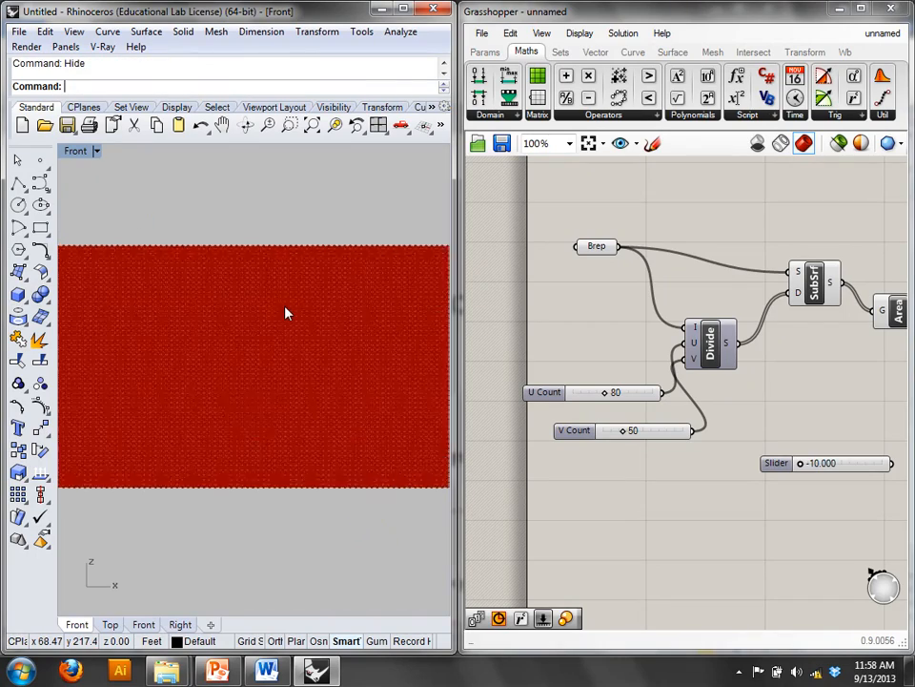
- Add a Rectangle component after Area and wire the Area centroid output into its plane input
right_drag(800, 310, 618, 305)
right_drag(764, 316, 723, 309)
double_click(747, 301)
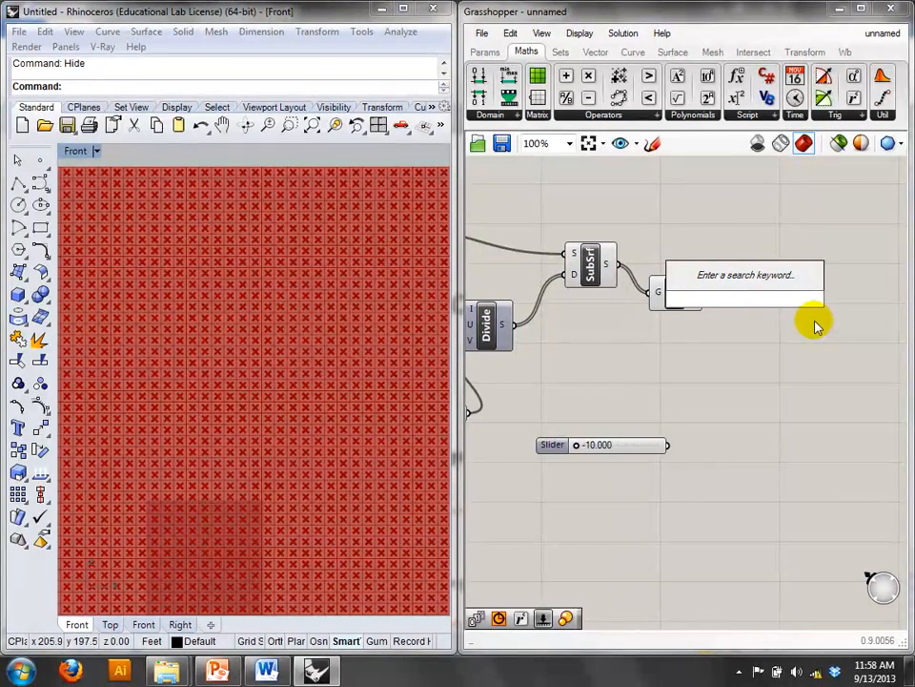
text(rect)
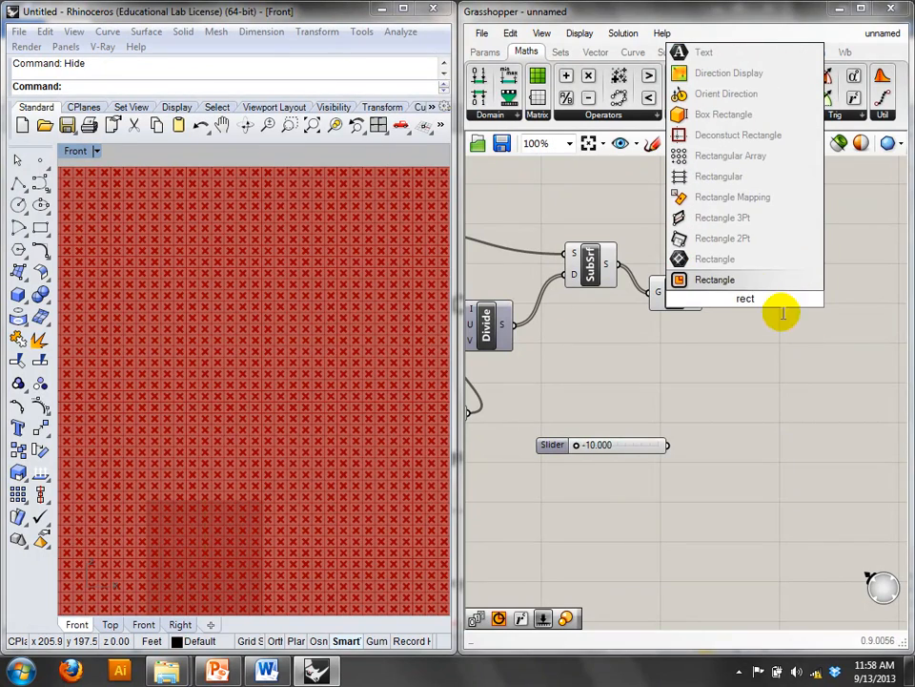
click(746, 286)
drag(737, 305, 760, 300)
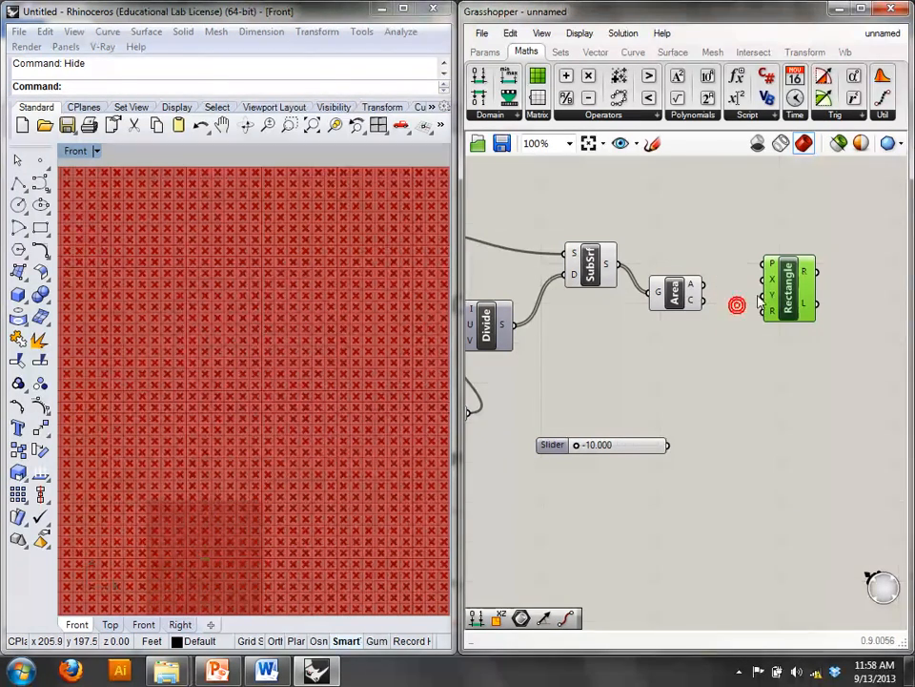
drag(703, 301, 764, 264)
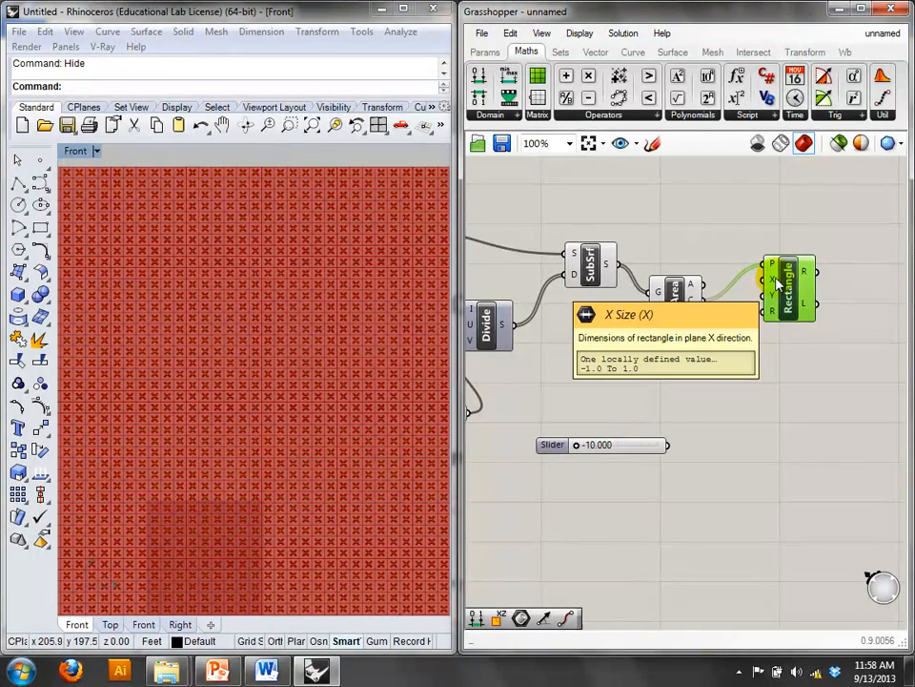
- Set the Rectangle component's X size domain to -4.0 To 4.0
right_click(775, 280)
click(825, 412)
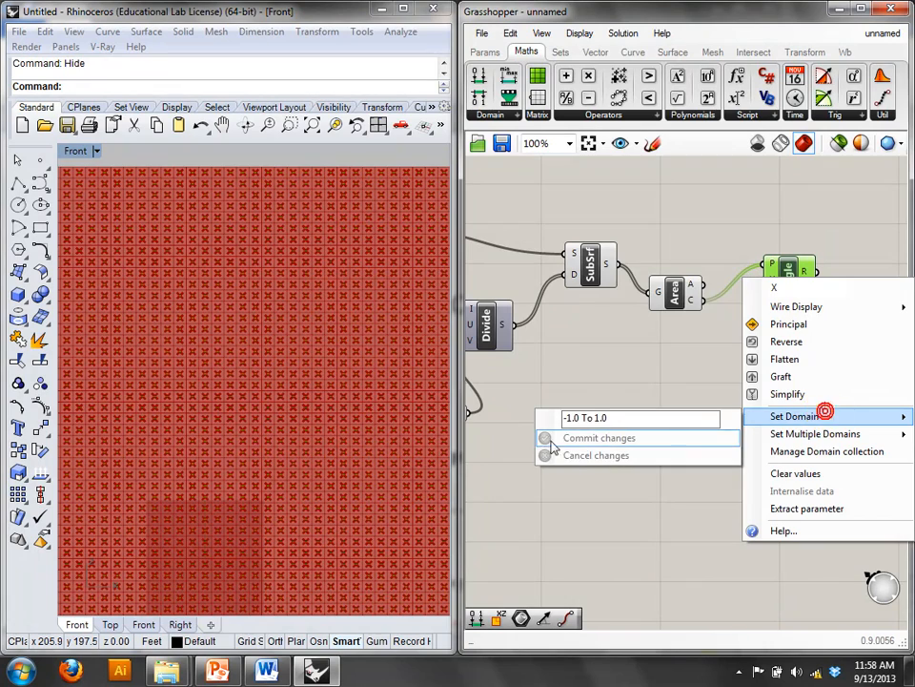
click(599, 418)
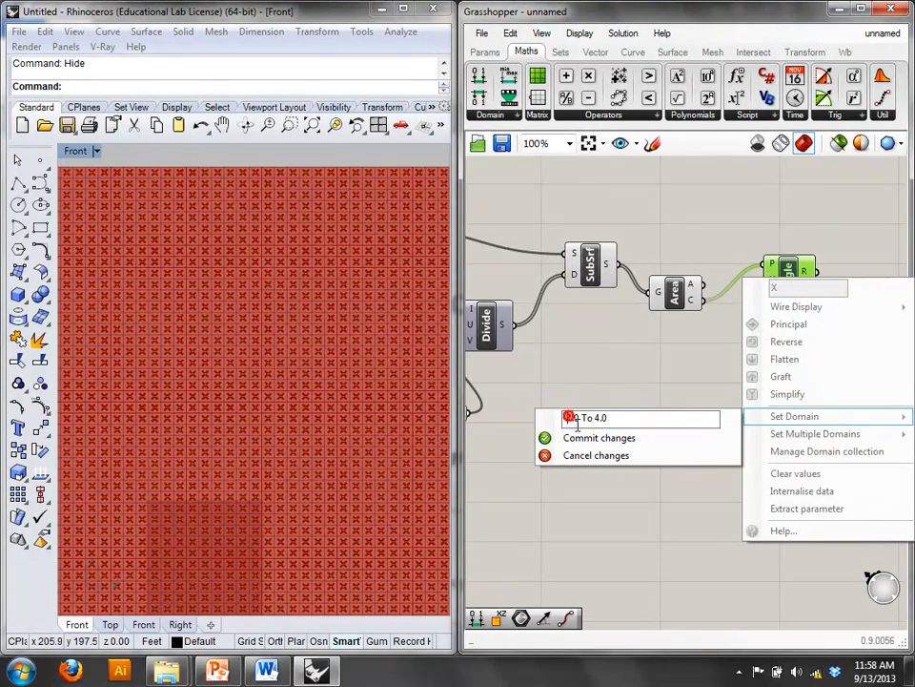
text(4)
click(580, 436)
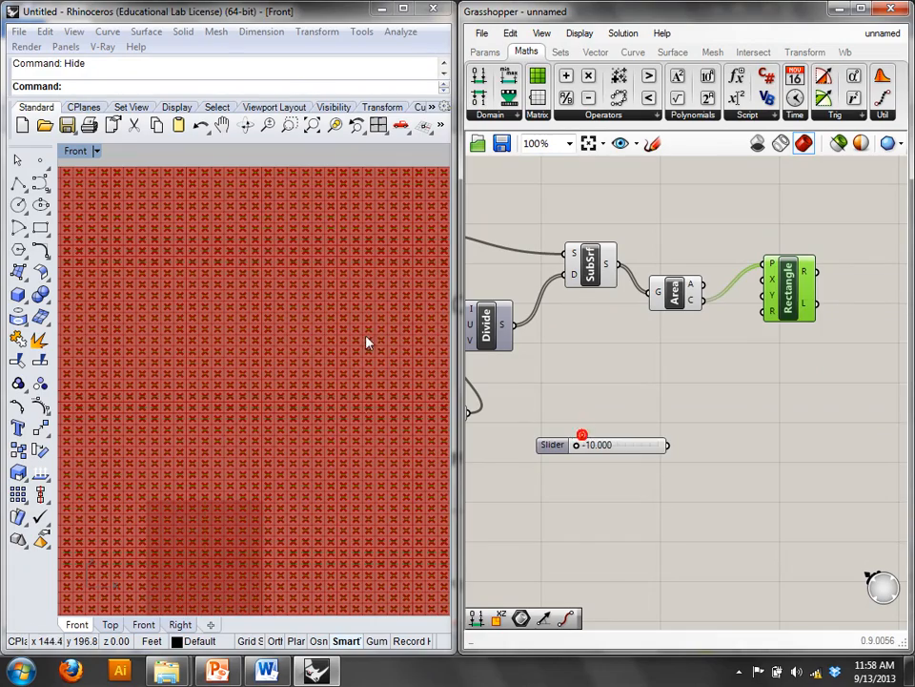
scroll(362, 248, up, 6)
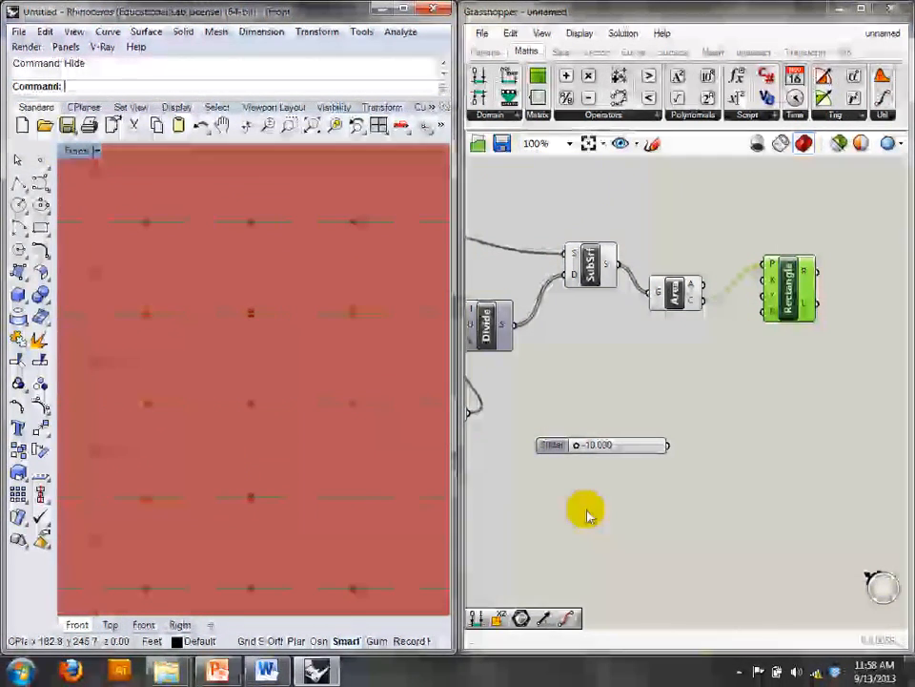
- Add an XZ Plane component and wire it between the Area centroid output and the Rectangle plane input
click(537, 417)
double_click(537, 417)
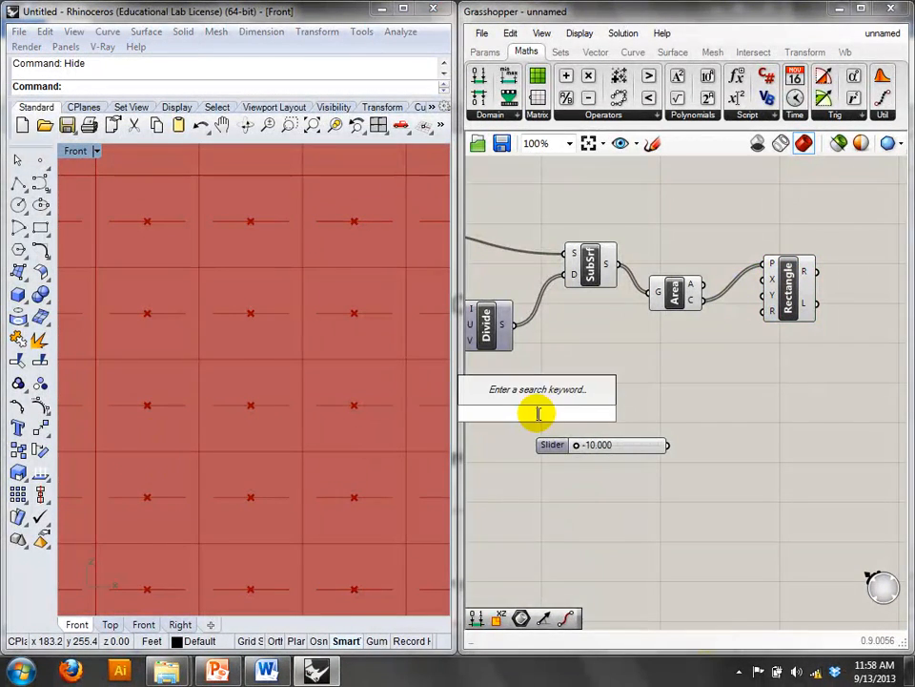
text(xz)
click(518, 395)
drag(530, 408, 709, 381)
drag(706, 305, 763, 266)
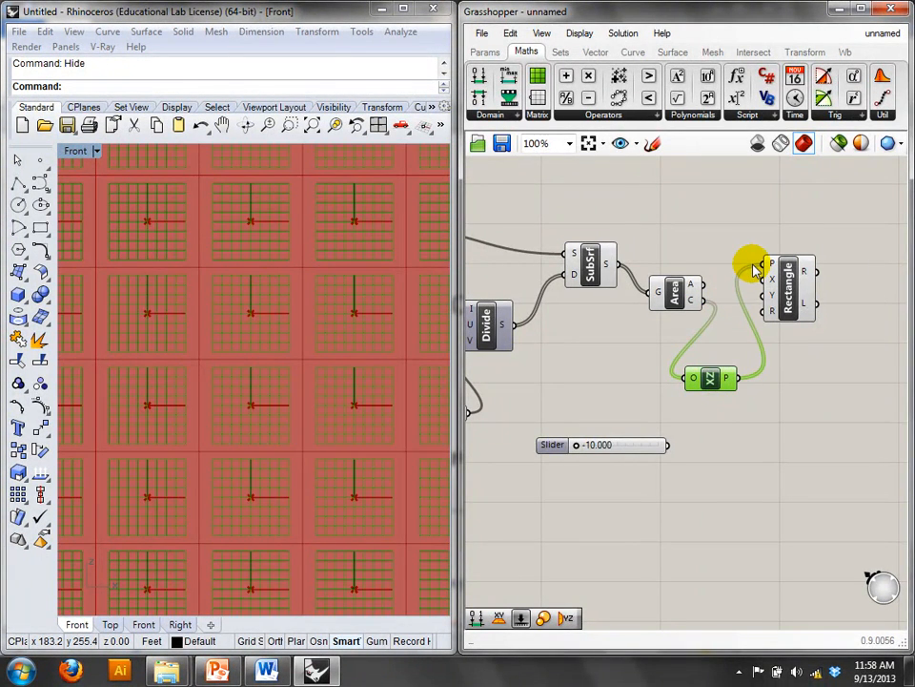
click(774, 271)
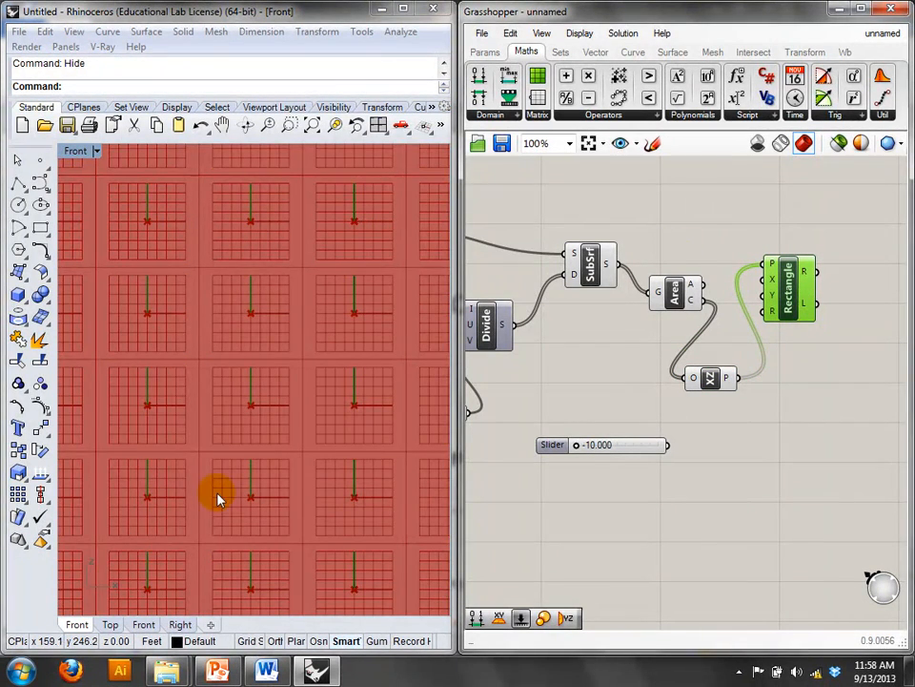
- Switch the viewport from Front to Perspective view to examine the rectangles on the wall surface
right_drag(217, 488, 240, 454)
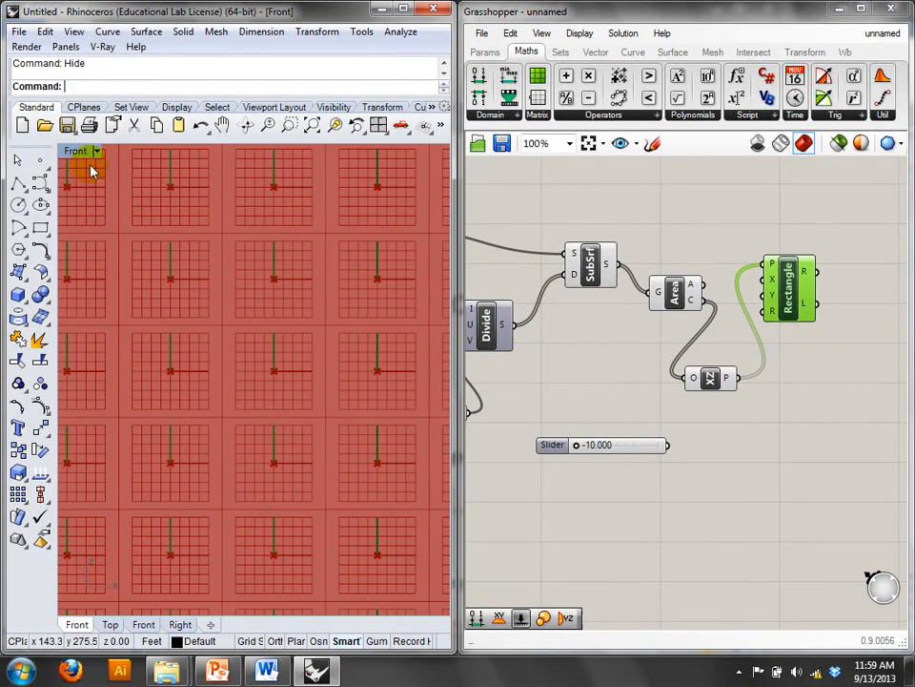
click(96, 151)
click(196, 410)
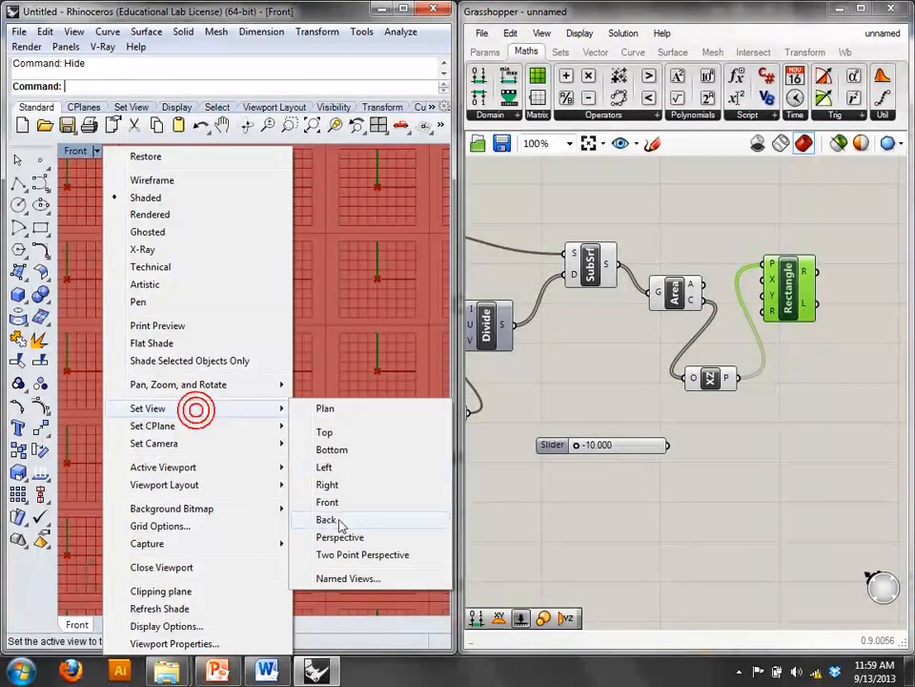
click(341, 536)
right_drag(317, 363, 262, 349)
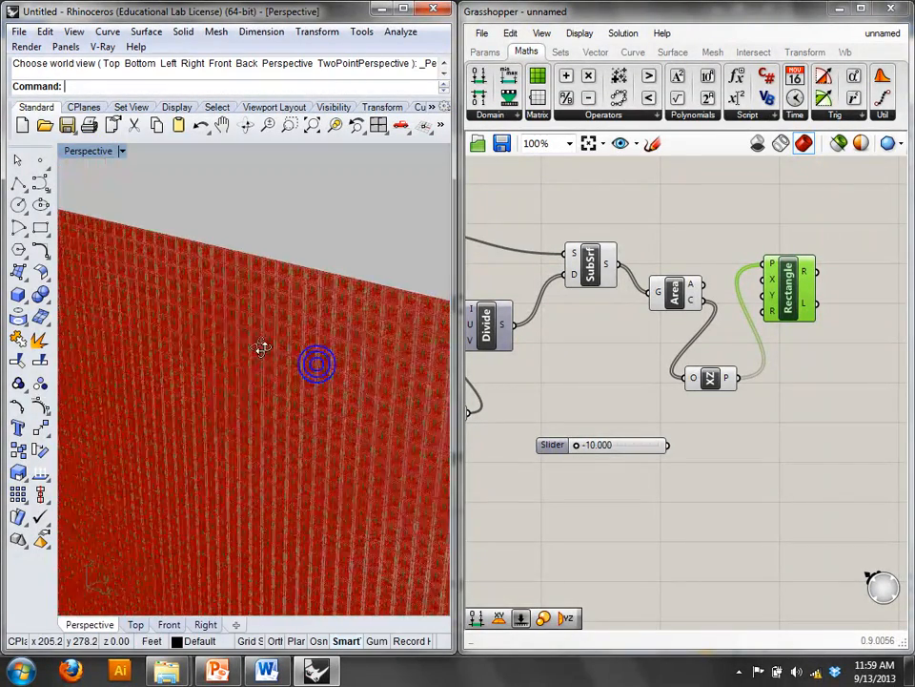
- Turn off the preview of the Area and XZ Plane components
drag(713, 249, 674, 394)
right_click(683, 175)
click(710, 210)
scroll(286, 259, down, 2)
right_drag(287, 260, 327, 265)
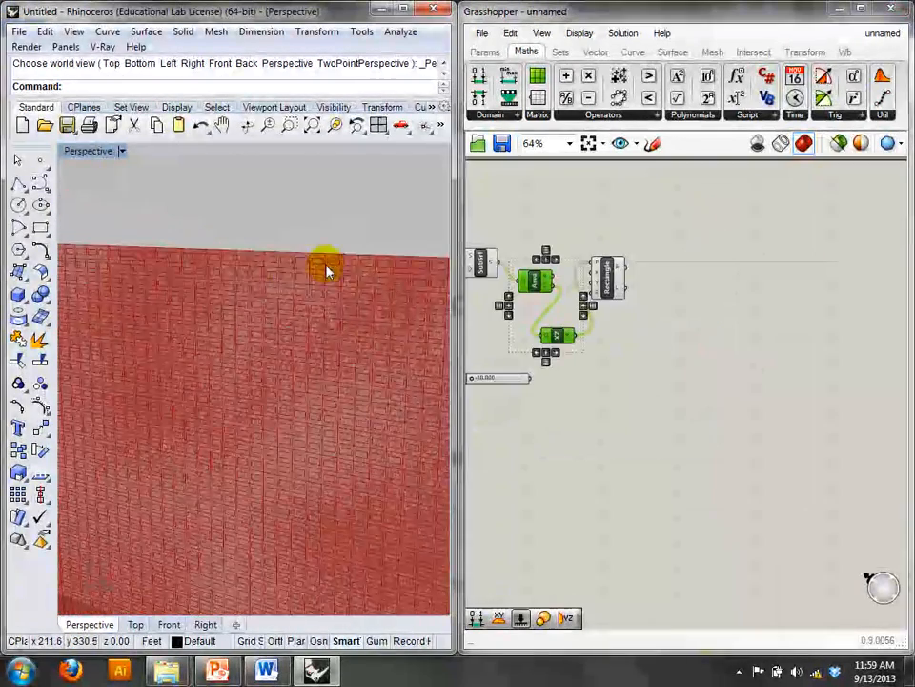
scroll(326, 266, up, 3)
- Turn off the preview of the Brep and SubSrf components
right_drag(509, 316, 626, 330)
right_drag(619, 259, 720, 249)
click(703, 221)
drag(705, 218, 547, 267)
right_click(585, 198)
click(608, 230)
- Check the remaining rectangles in perspective and set the viewport back to the Front view
mouse_move(342, 252)
right_down()
mouse_move(303, 238)
mouse_move(358, 260)
right_up()
scroll(358, 261, down, 5)
scroll(339, 370, down, 4)
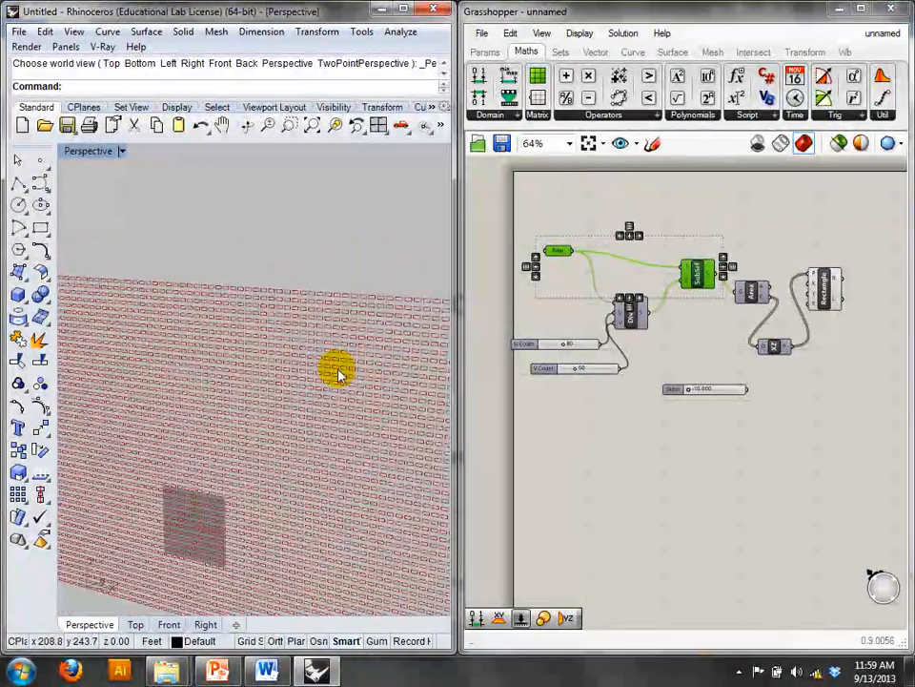
key(Return)
scroll(321, 338, down, 4)
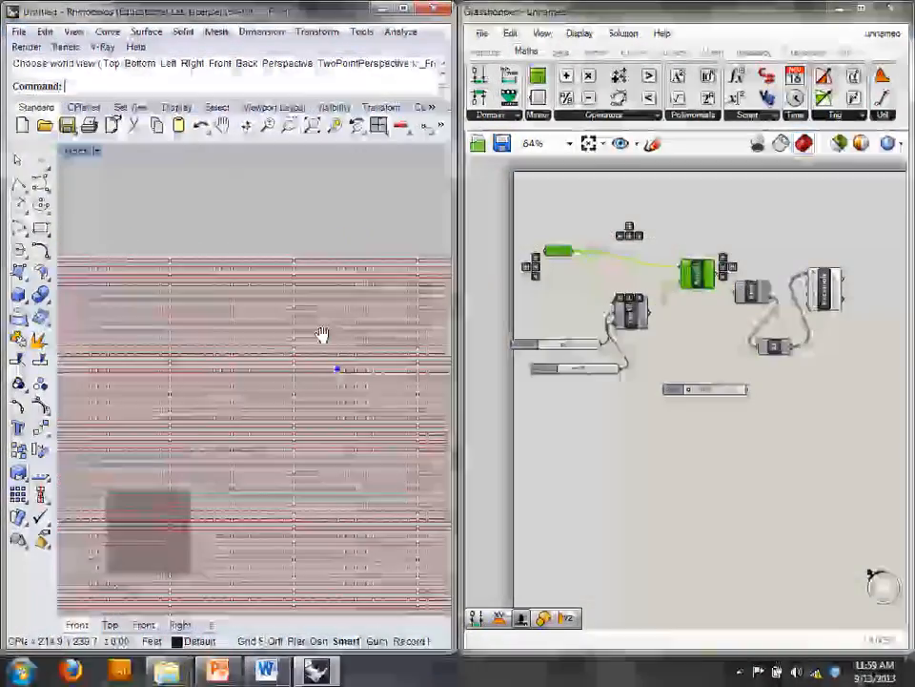
right_drag(911, 316, 816, 313)
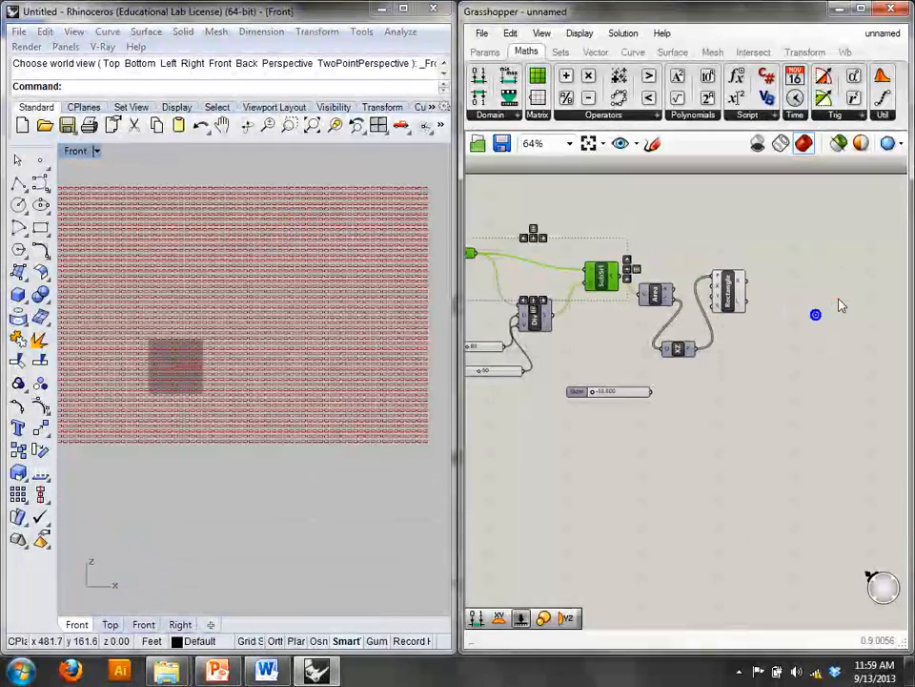
double_click(839, 298)
text(ran)
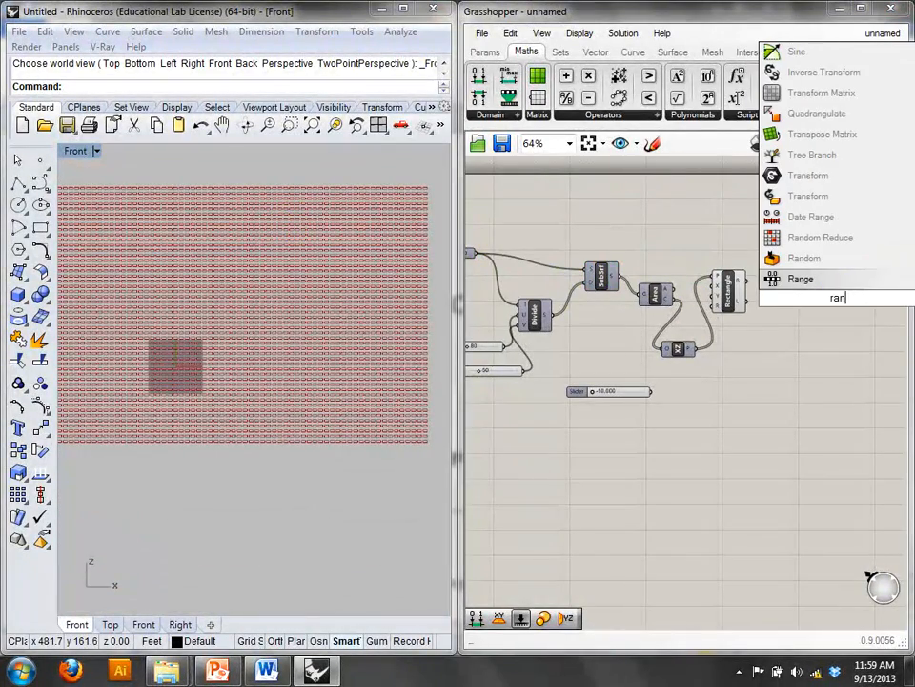
double_click(825, 339)
text(random)
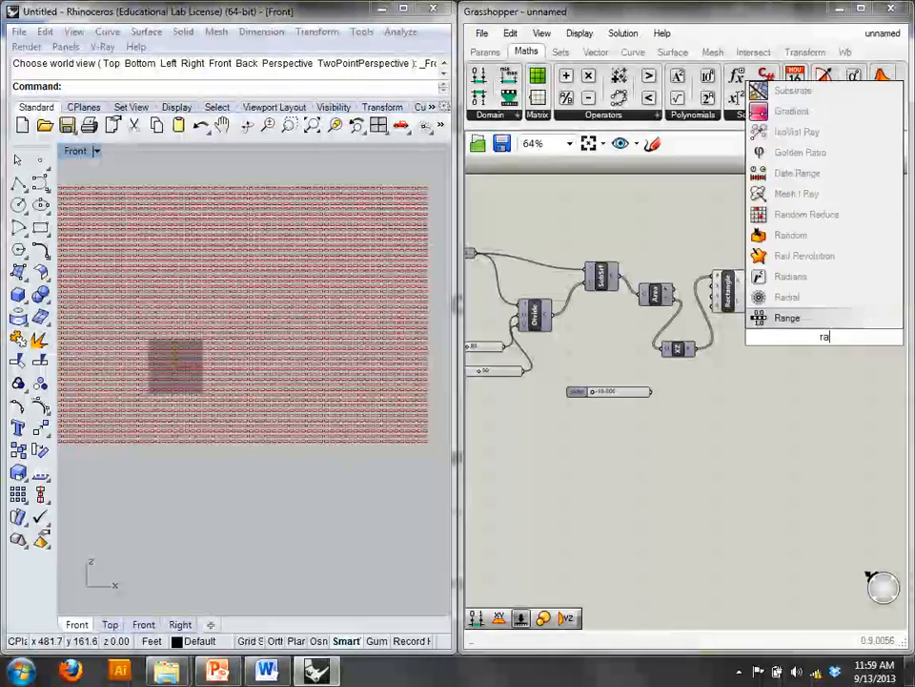
key(BackSpace)
key(BackSpace)
key(BackSpace)
key(BackSpace)
key(BackSpace)
key(BackSpace)
text(cull)
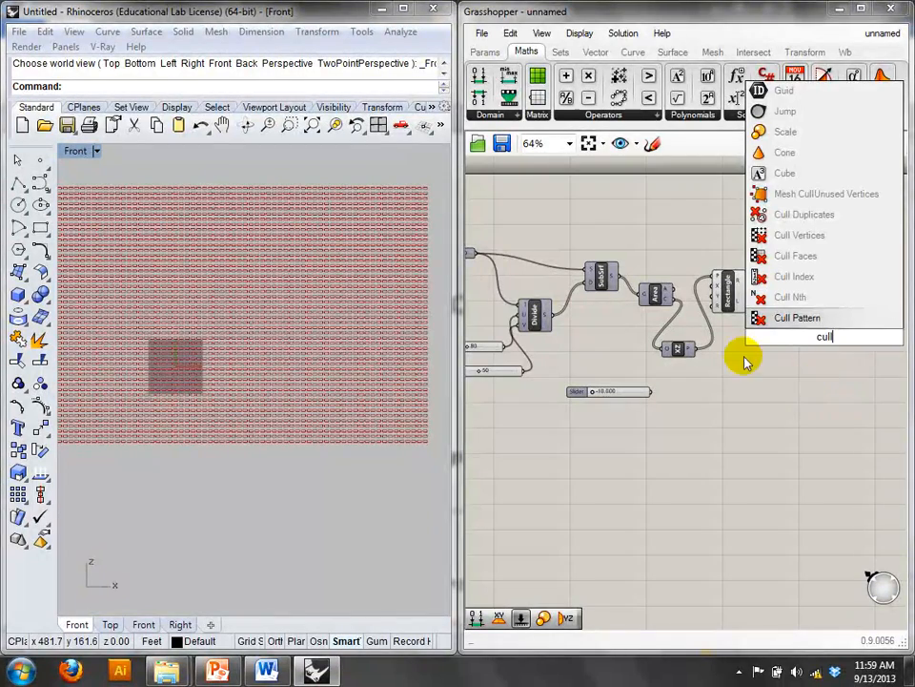
- Add a Random Reduce component from the Sequence components and place it after the Rectangle component
click(558, 52)
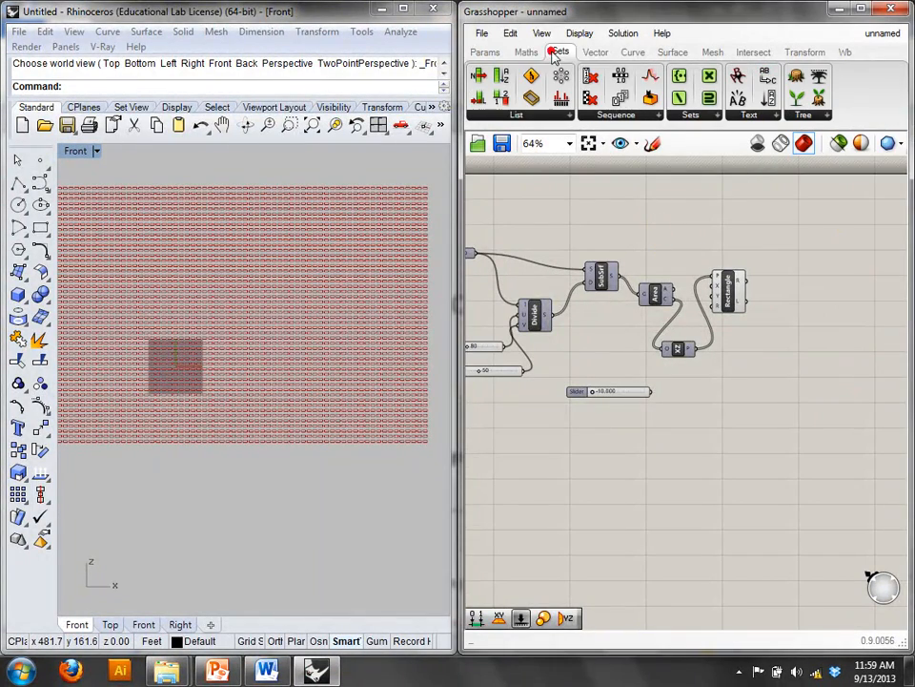
click(615, 114)
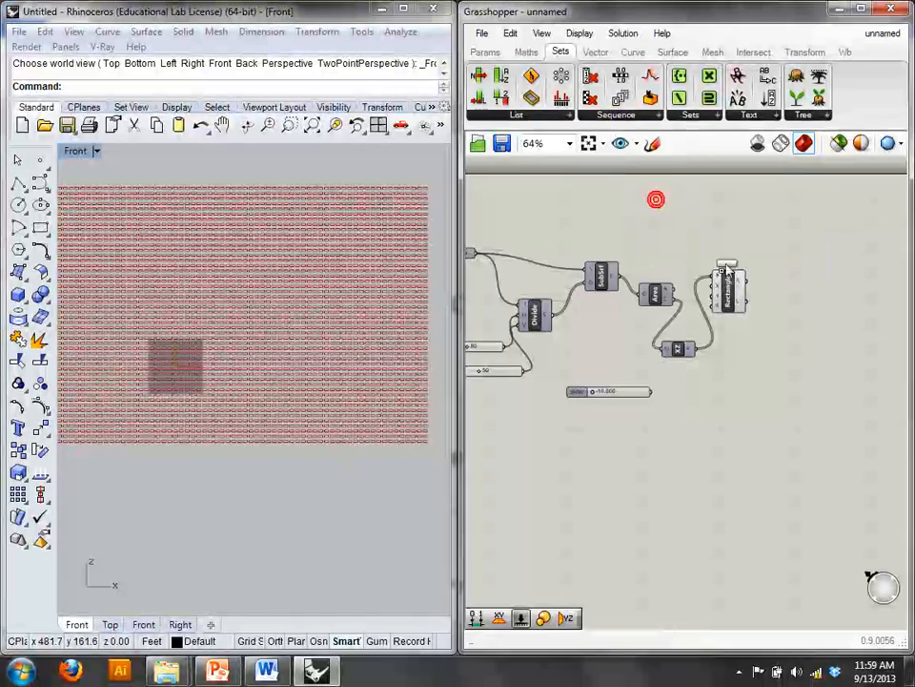
drag(727, 270, 767, 279)
right_drag(786, 300, 799, 326)
scroll(795, 320, up, 2)
drag(779, 306, 806, 317)
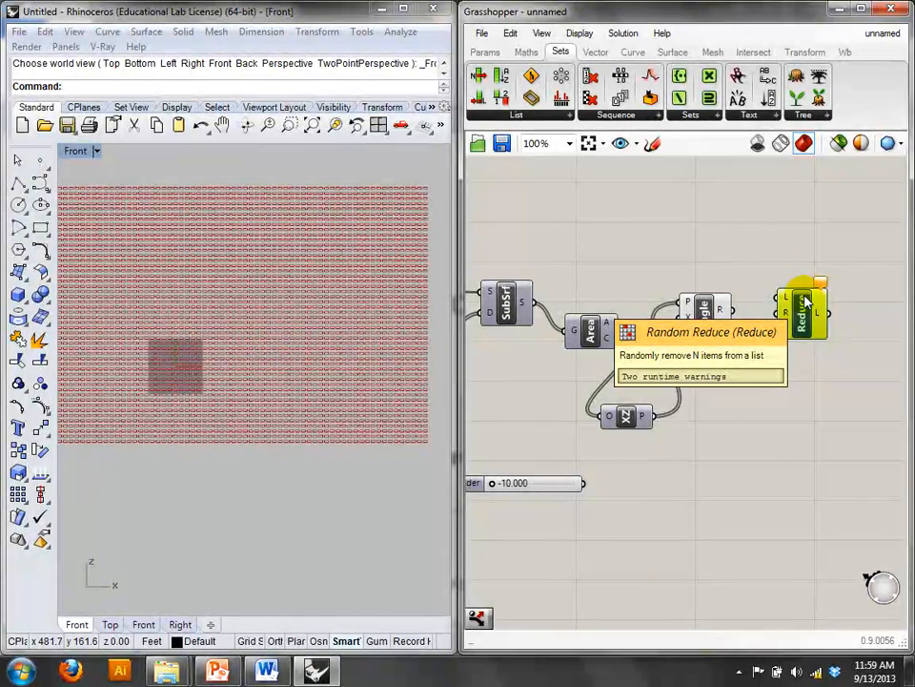
- Wire the Rectangle component's R output into the list input of the Random Reduce component
right_drag(361, 238, 375, 246)
scroll(344, 324, up, 4)
scroll(341, 321, down, 2)
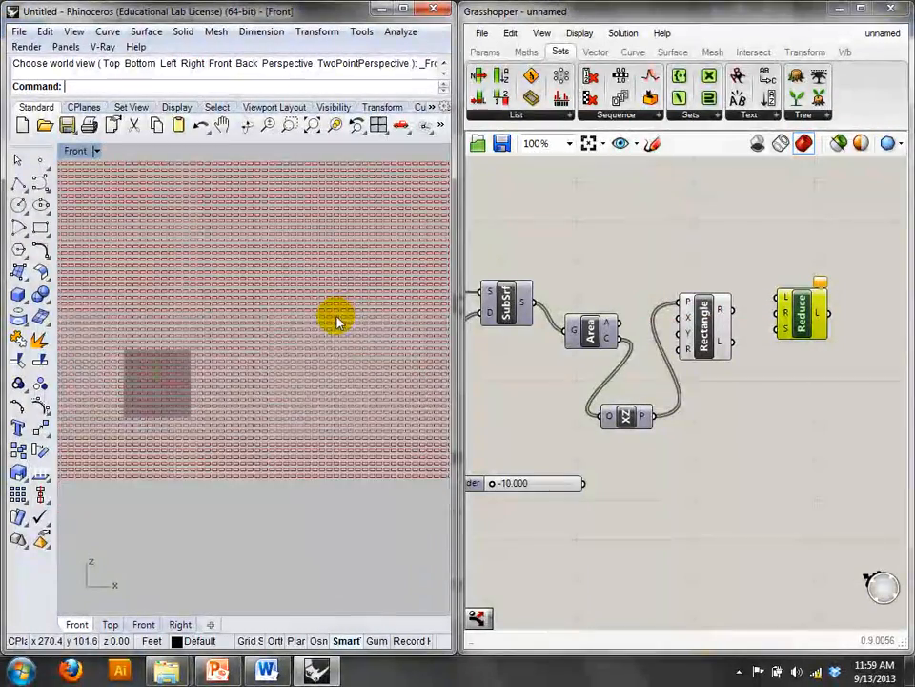
right_drag(708, 278, 603, 260)
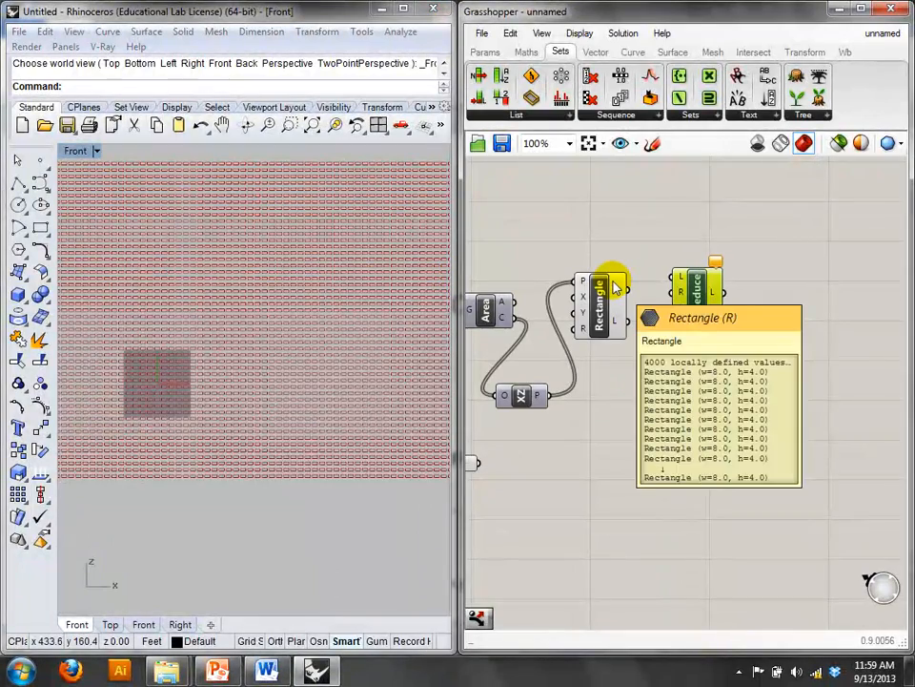
drag(618, 288, 680, 280)
right_drag(680, 286, 720, 286)
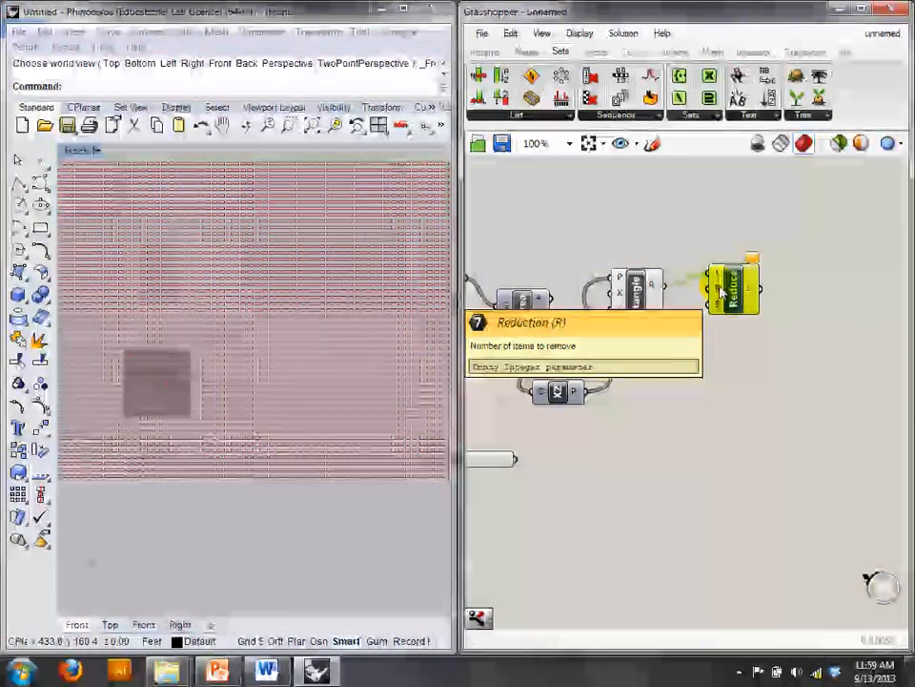
- Add a Number Slider component and place it below the Random Reduce component
double_click(693, 382)
text(num)
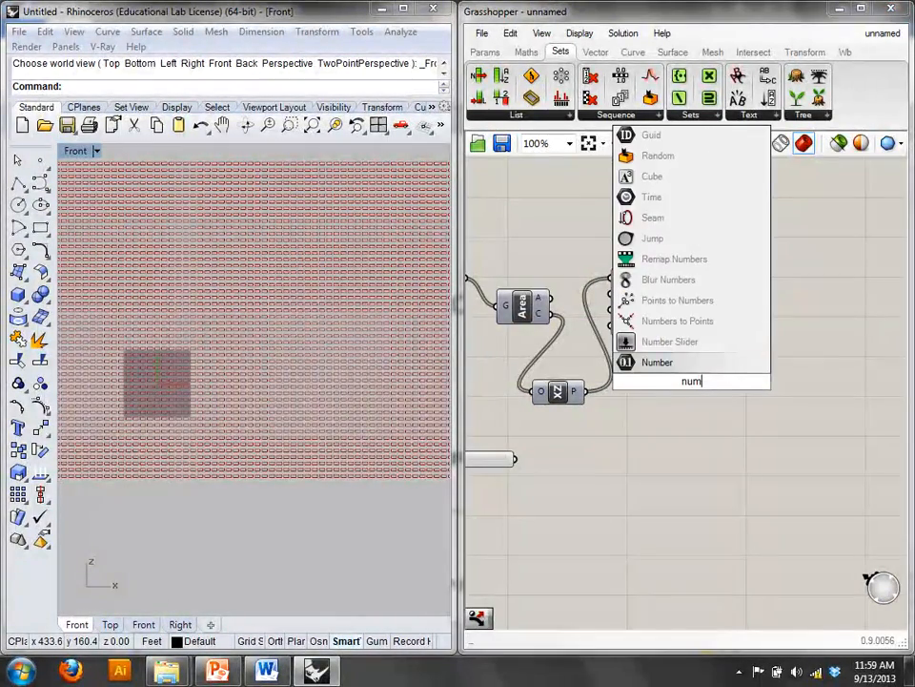
click(703, 345)
drag(708, 381, 696, 454)
- Configure the new slider for whole numbers up to 2000
right_click(693, 452)
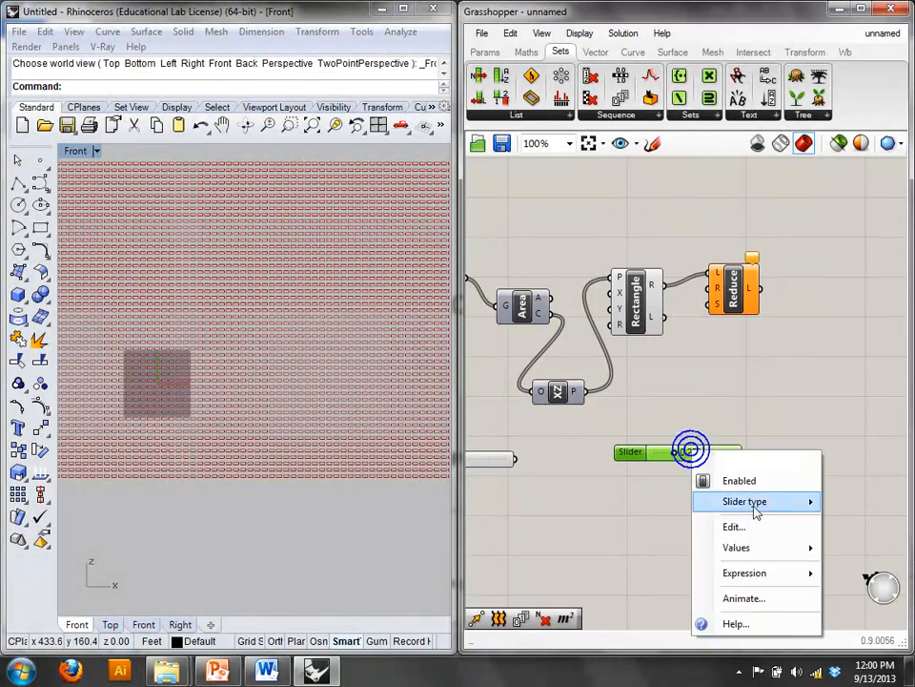
click(753, 528)
double_click(737, 532)
text(2)
click(772, 443)
click(831, 530)
click(764, 638)
- Wire the slider into the Reduction input of the Random Reduce component and set it to 1400
drag(744, 452, 711, 304)
scroll(240, 368, down, 5)
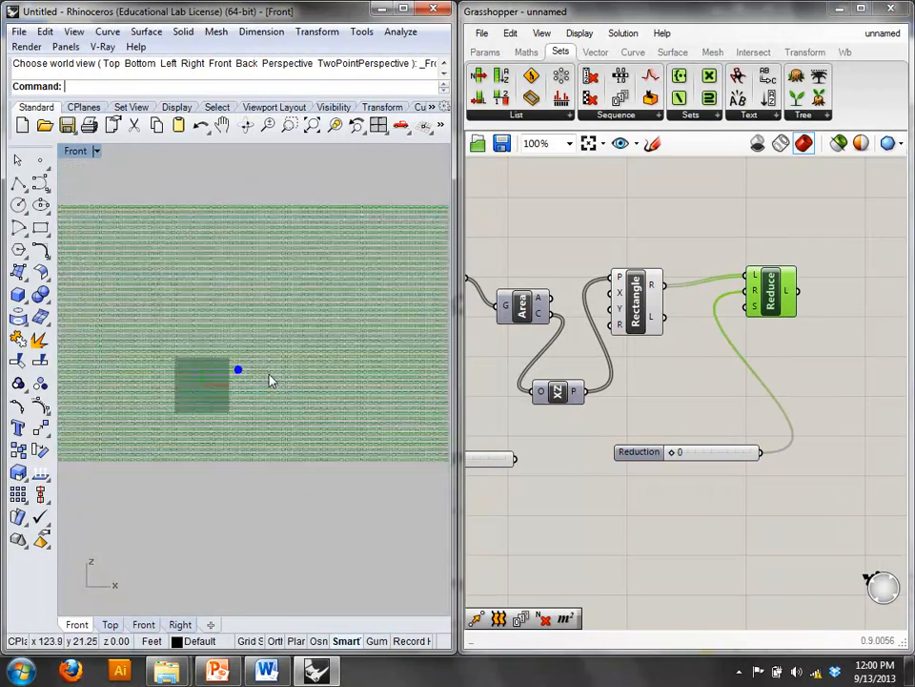
drag(670, 452, 695, 453)
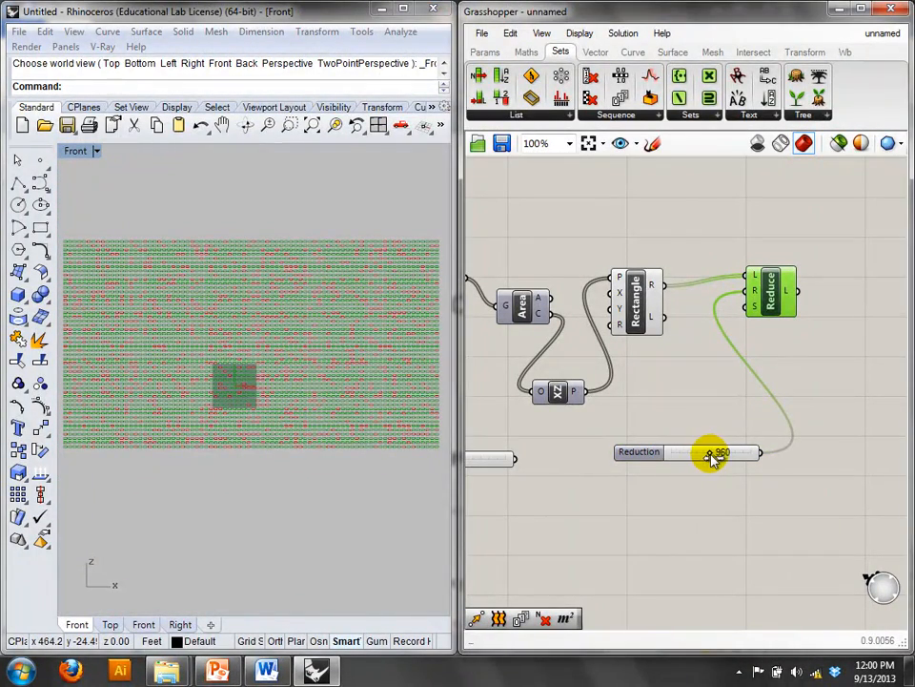
drag(727, 455, 728, 456)
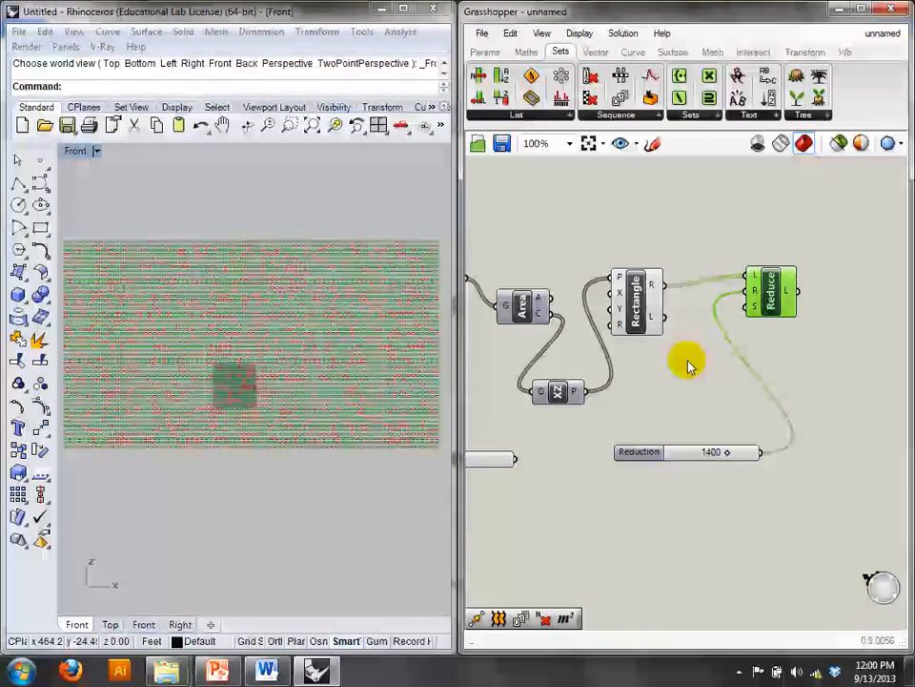
- Turn off the preview of the Rectangle component and set the Reduction slider to 1660
drag(683, 359, 618, 236)
right_click(620, 173)
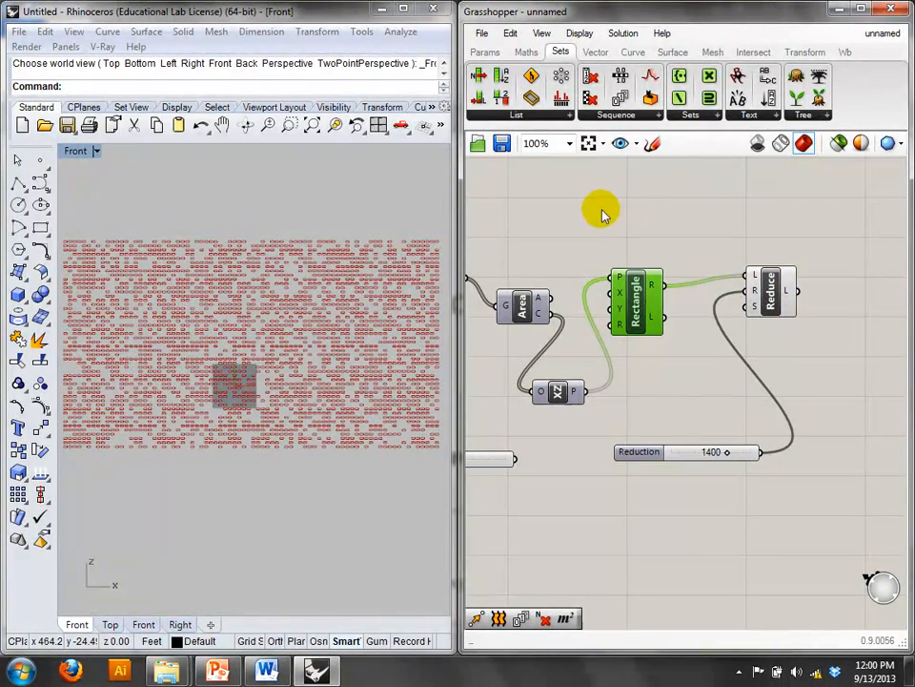
drag(725, 450, 736, 455)
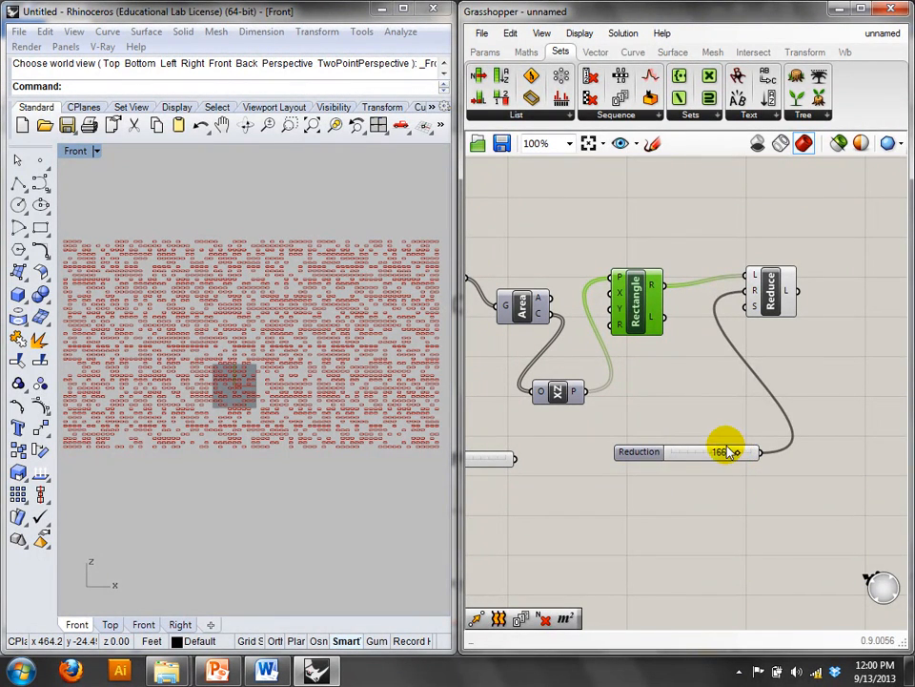
- Duplicate the Reduction slider, place the copy beneath it and wire it into the Seed input of the Random Reduce component
click(722, 452)
key(ctrl+c)
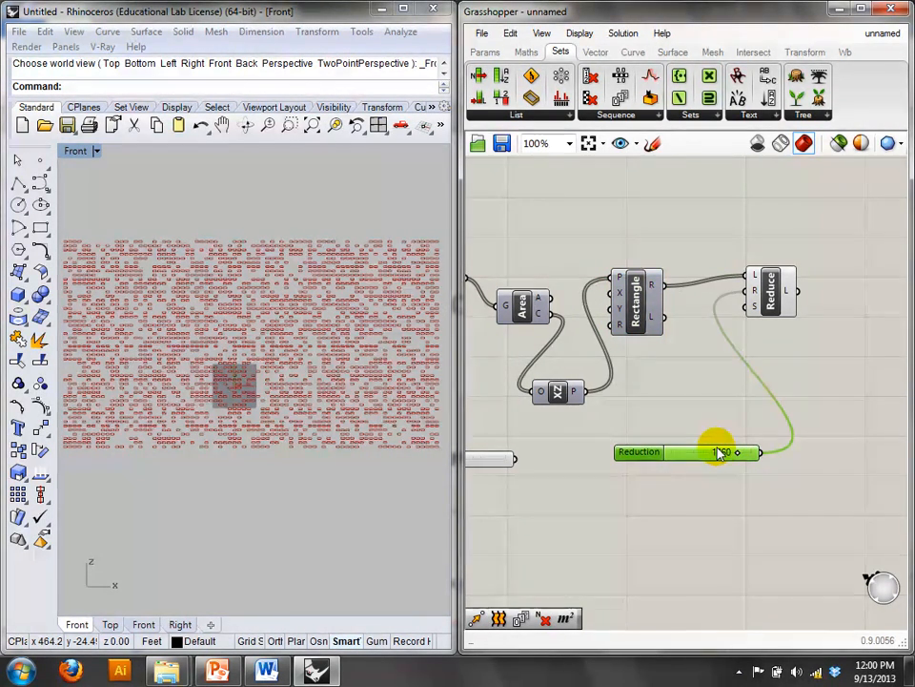
key(ctrl+v)
drag(718, 471, 726, 490)
click(803, 495)
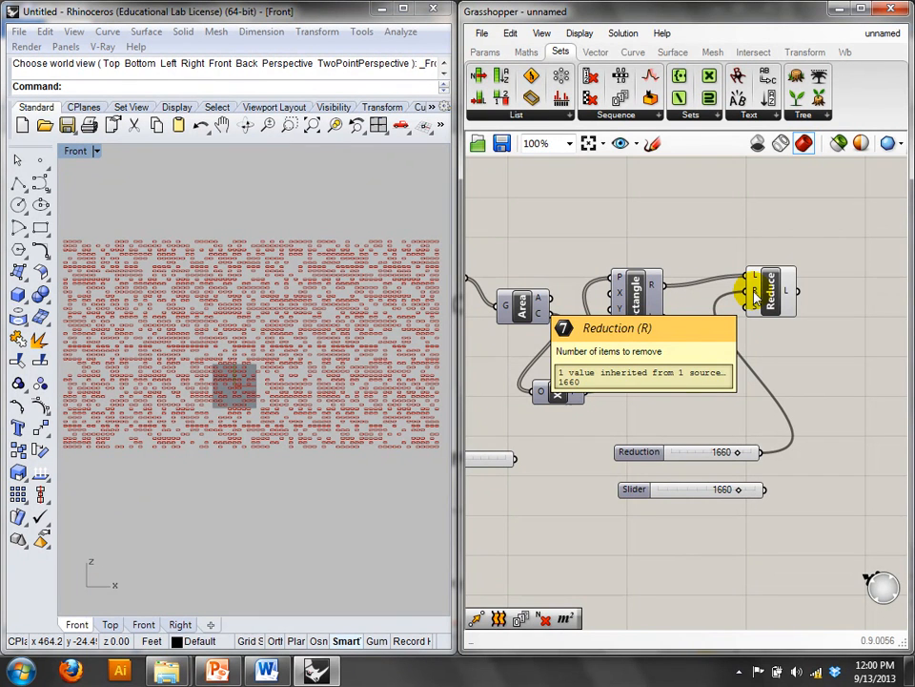
drag(766, 490, 752, 309)
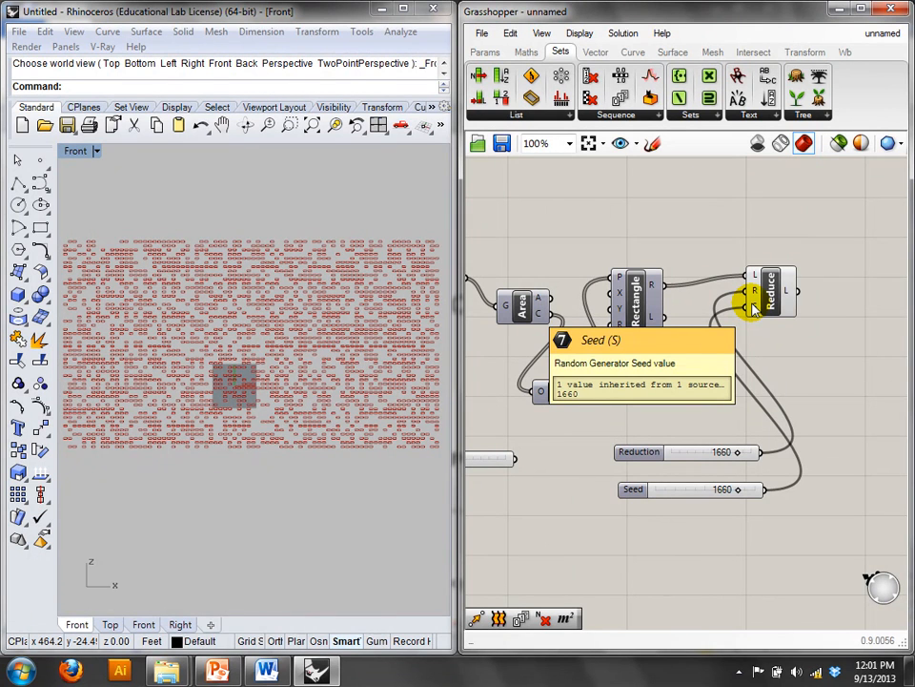
- Set the Reduction slider to 2000 and the Seed slider to 900
drag(742, 494, 701, 493)
drag(737, 452, 767, 472)
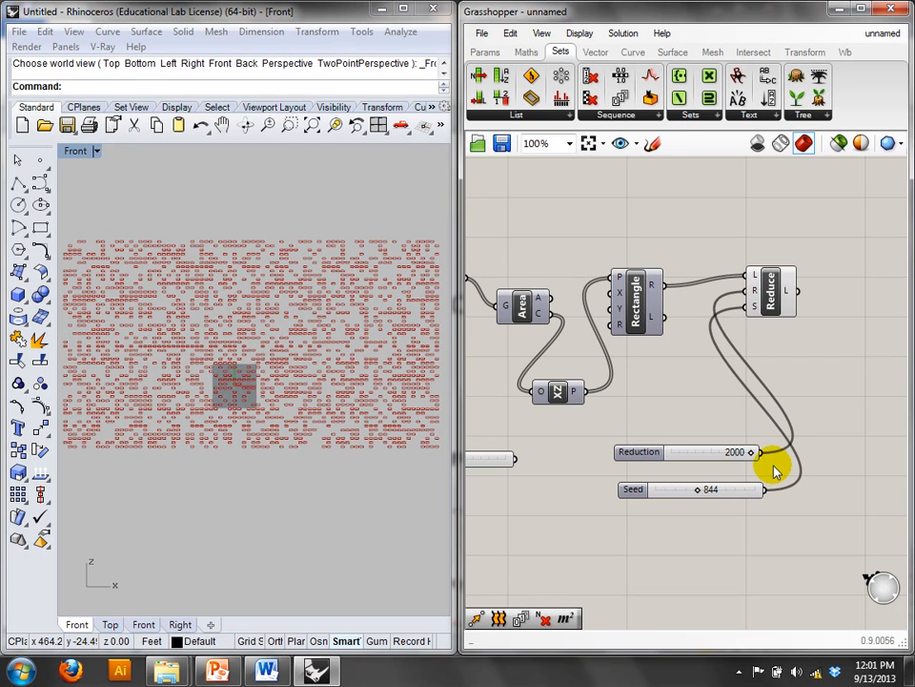
click(699, 491)
mouse_move(702, 492)
mouse_down()
mouse_move(719, 490)
mouse_move(711, 492)
mouse_up()
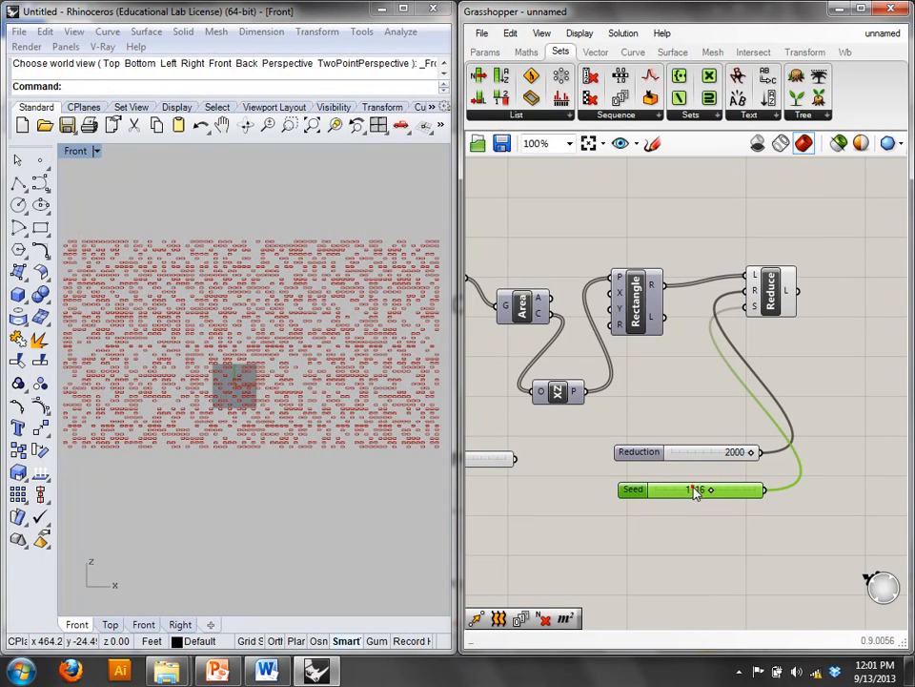
double_click(696, 491)
text(900)
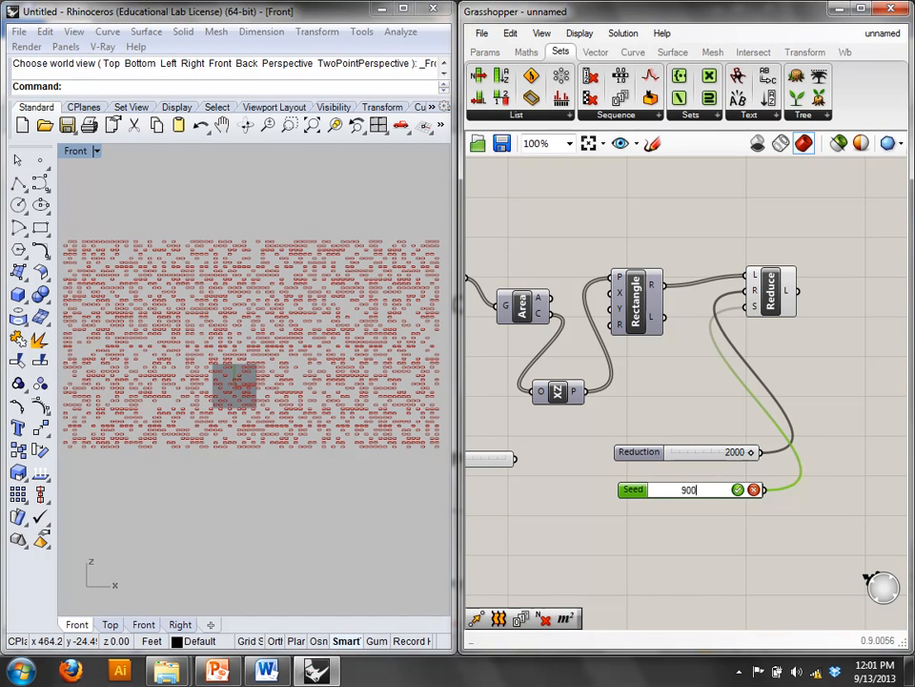
click(737, 489)
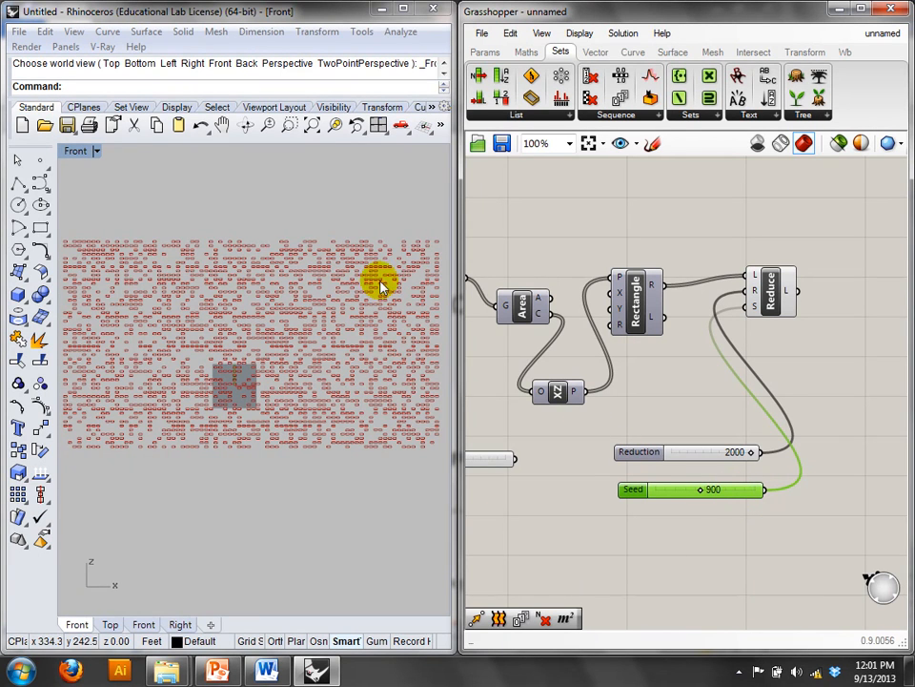
- Duplicate the Random Reduce component with its two sliders and feed the first component's L output into the copy's list input
right_drag(734, 394, 659, 362)
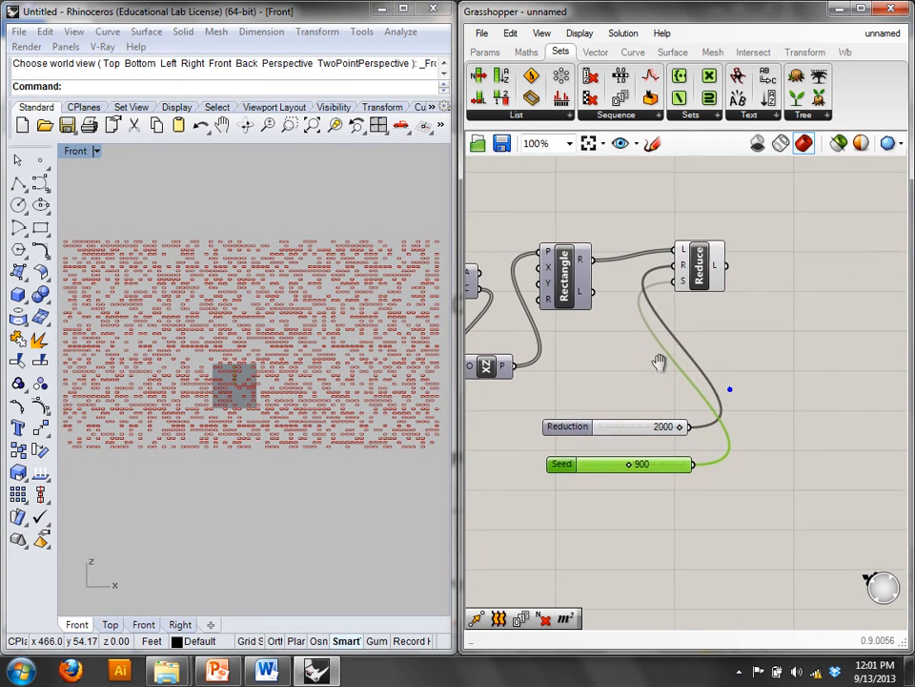
click(703, 276)
drag(756, 503, 628, 293)
key(ctrl+c)
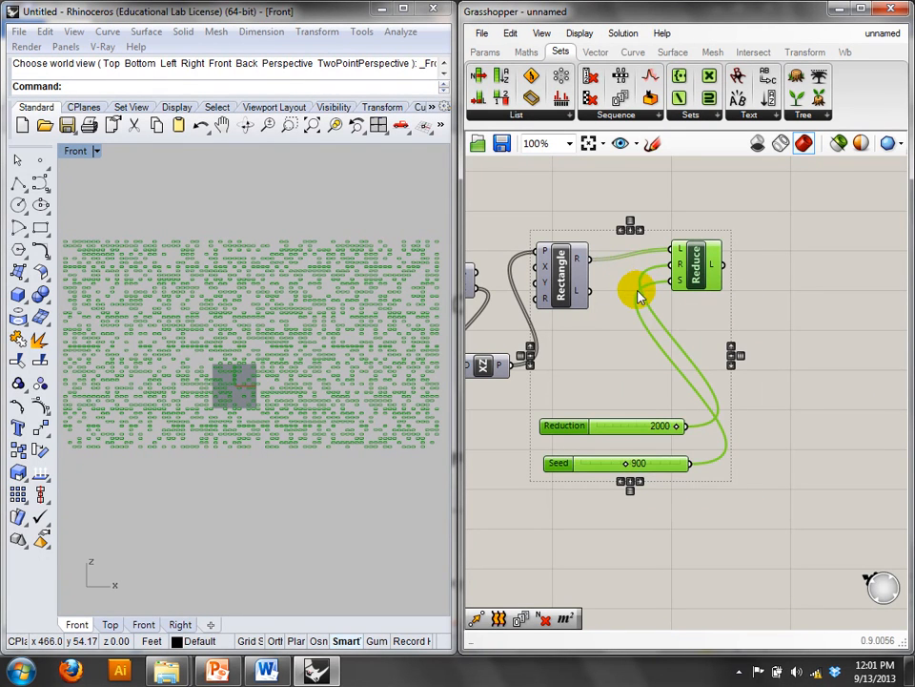
key(ctrl+v)
drag(701, 277, 832, 326)
click(823, 255)
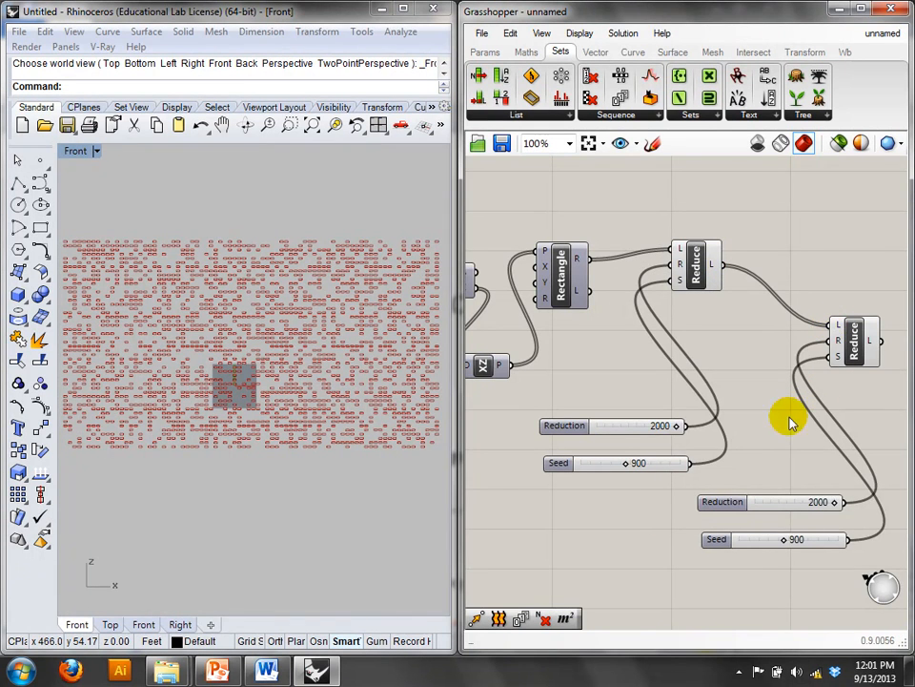
- Lower the second Random Reduce component's Reduction slider and set its Seed slider to 676
right_drag(787, 419, 756, 382)
drag(811, 466, 799, 468)
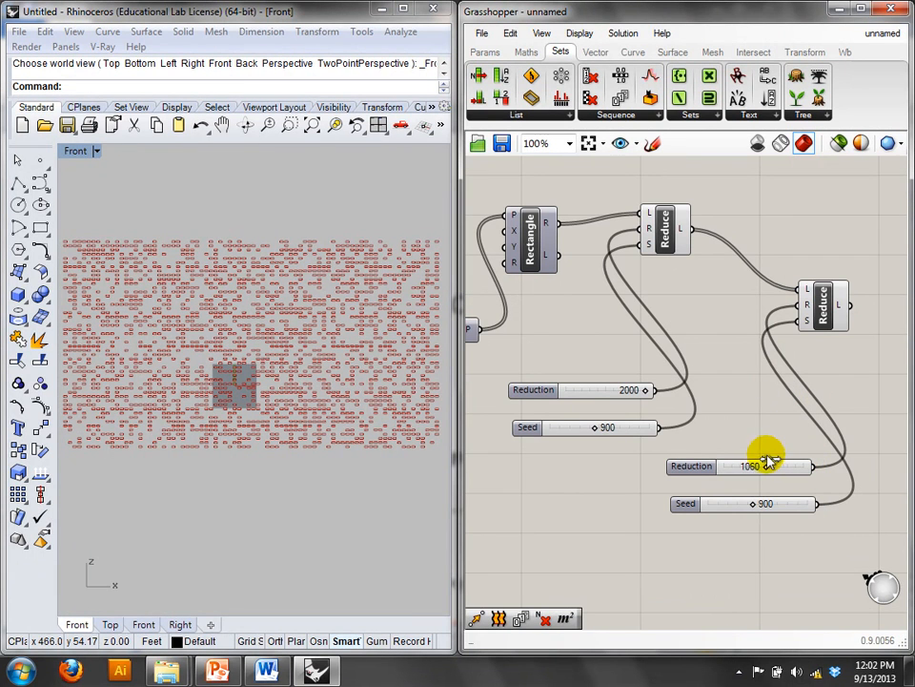
mouse_move(807, 291)
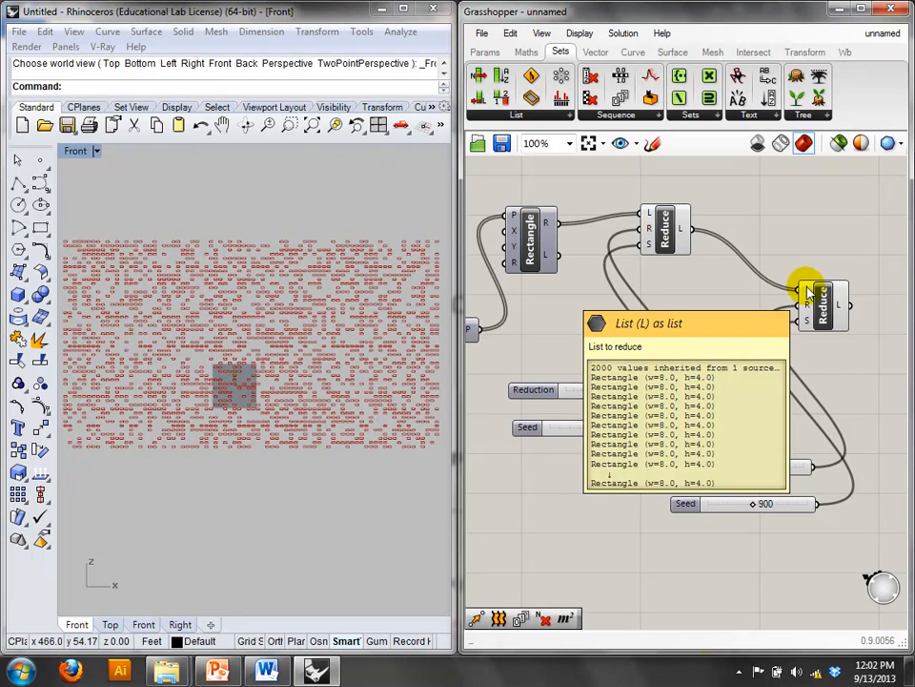
drag(764, 467, 757, 467)
drag(754, 510, 743, 506)
- Hide the first Random Reduce component's preview and set the Reduction sliders to 1400 for the first and 1140 for the second
click(667, 223)
right_click(668, 223)
click(744, 206)
mouse_move(764, 466)
mouse_down()
mouse_move(776, 470)
mouse_move(769, 468)
mouse_up()
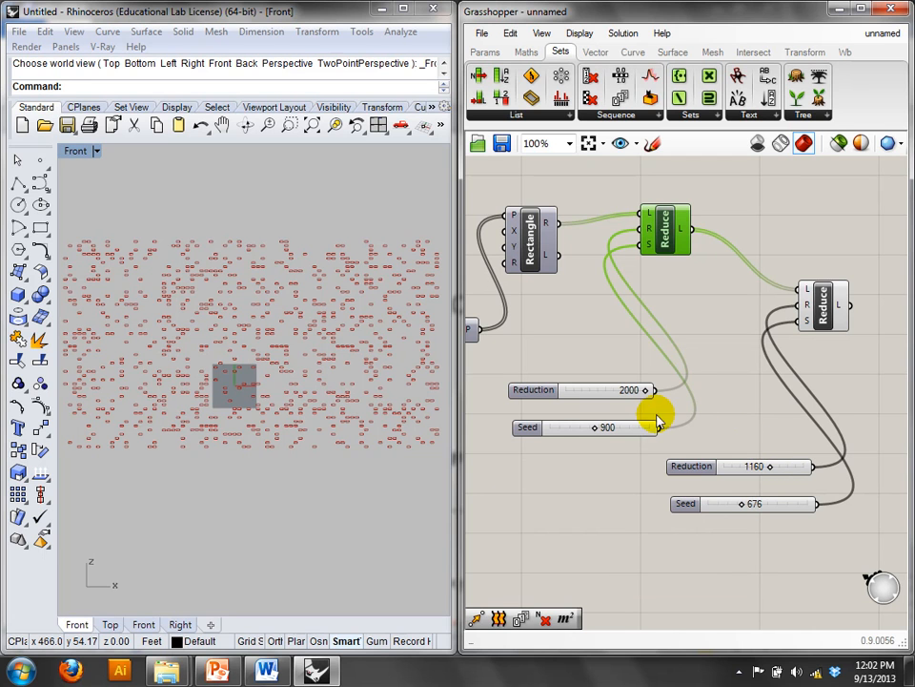
drag(643, 389, 623, 384)
mouse_move(768, 467)
mouse_down()
mouse_move(798, 463)
mouse_move(774, 467)
mouse_up()
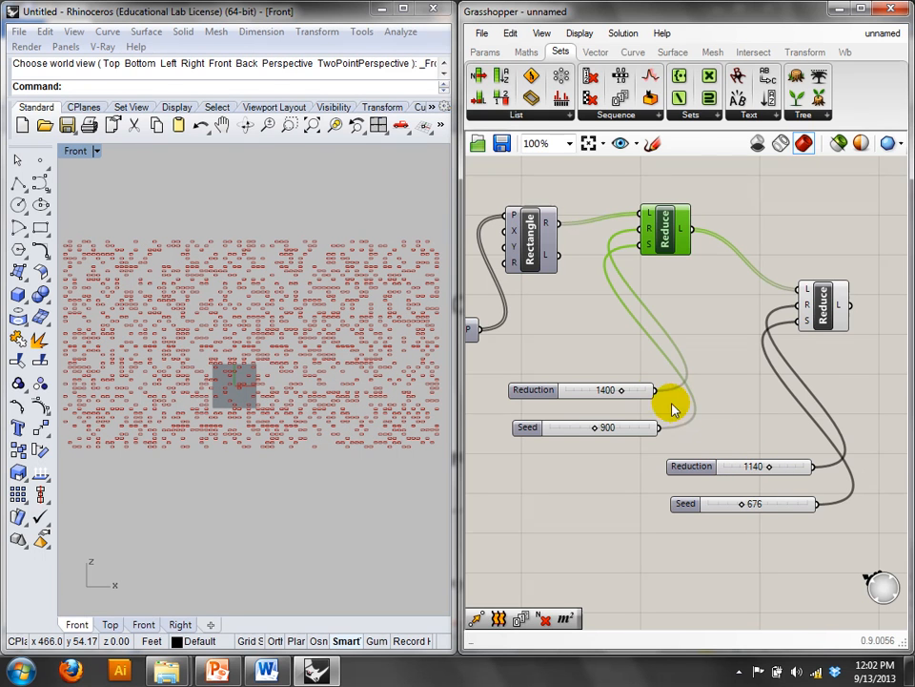
- Delete both Random Reduce components together with all of their Reduction and Seed sliders
right_drag(780, 335, 658, 324)
click(697, 286)
mouse_move(713, 290)
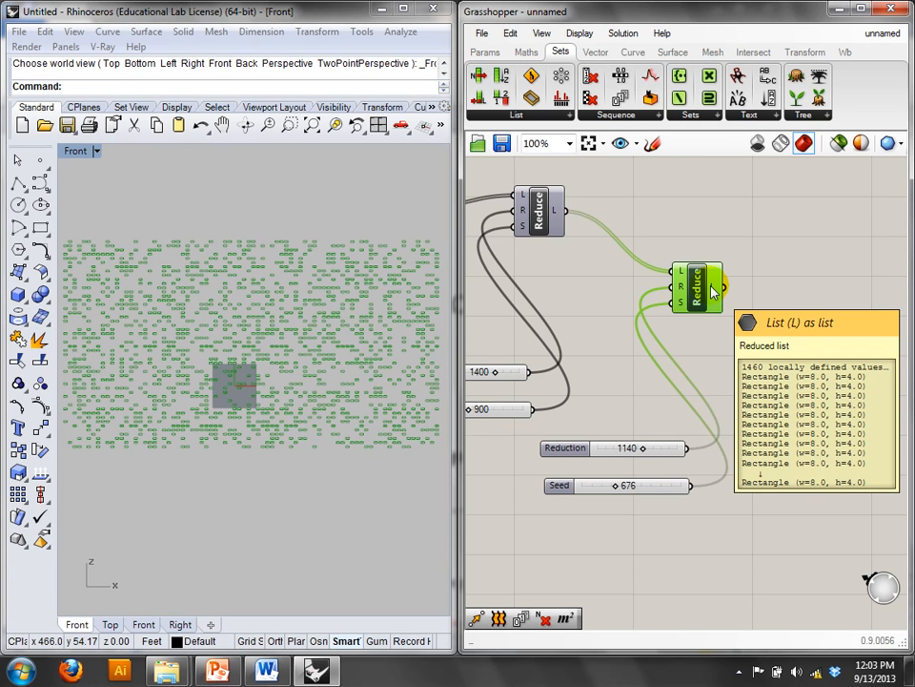
drag(776, 531, 549, 226)
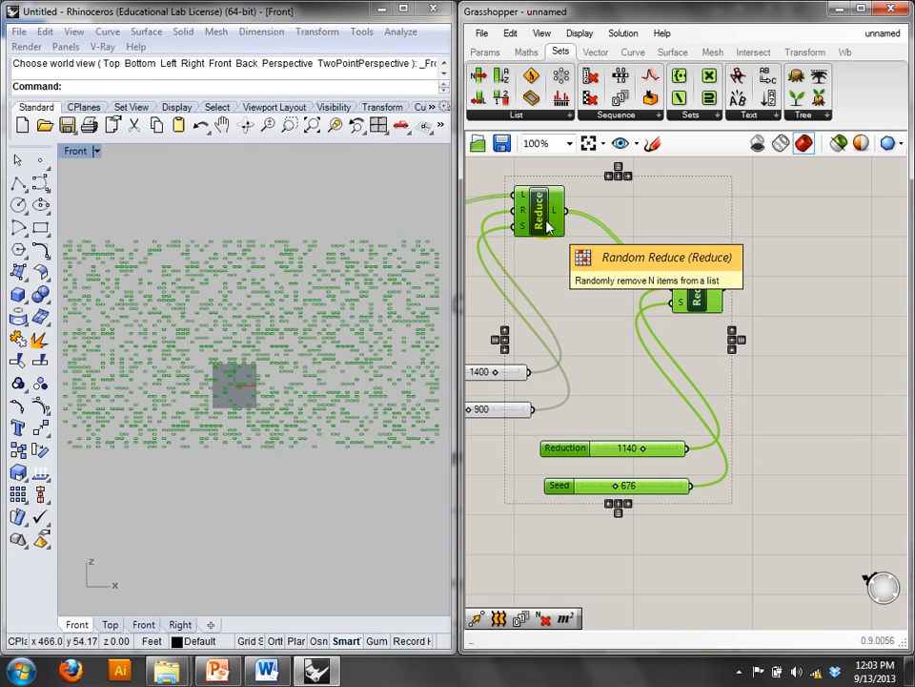
key(Delete)
right_drag(545, 223, 669, 241)
drag(741, 482, 637, 344)
key(Delete)
- Add a Cull Pattern component and place it after the Rectangle component
double_click(634, 344)
text(patt)
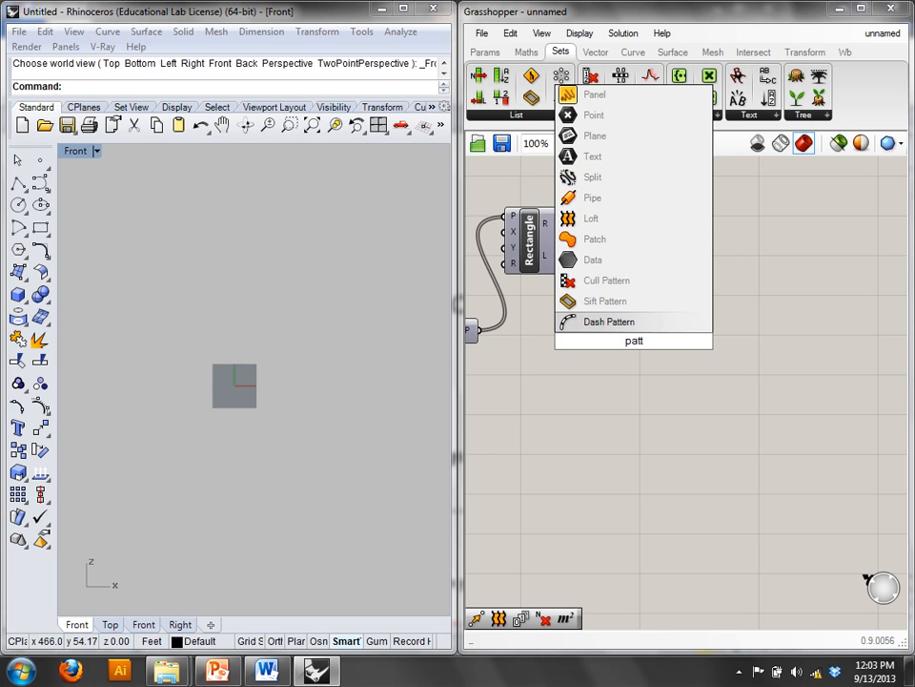
click(607, 281)
drag(633, 339, 658, 272)
- Turn the Rectangle component's preview back on and wire its R output into the Cull Pattern component's list input
click(515, 226)
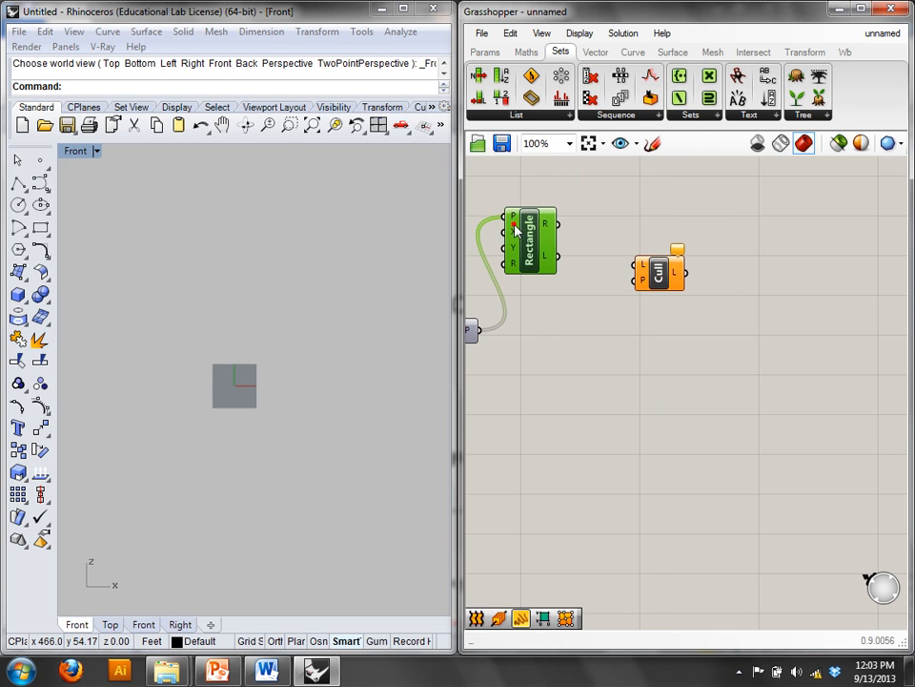
right_click(515, 227)
click(531, 229)
right_click(531, 229)
click(549, 258)
click(577, 247)
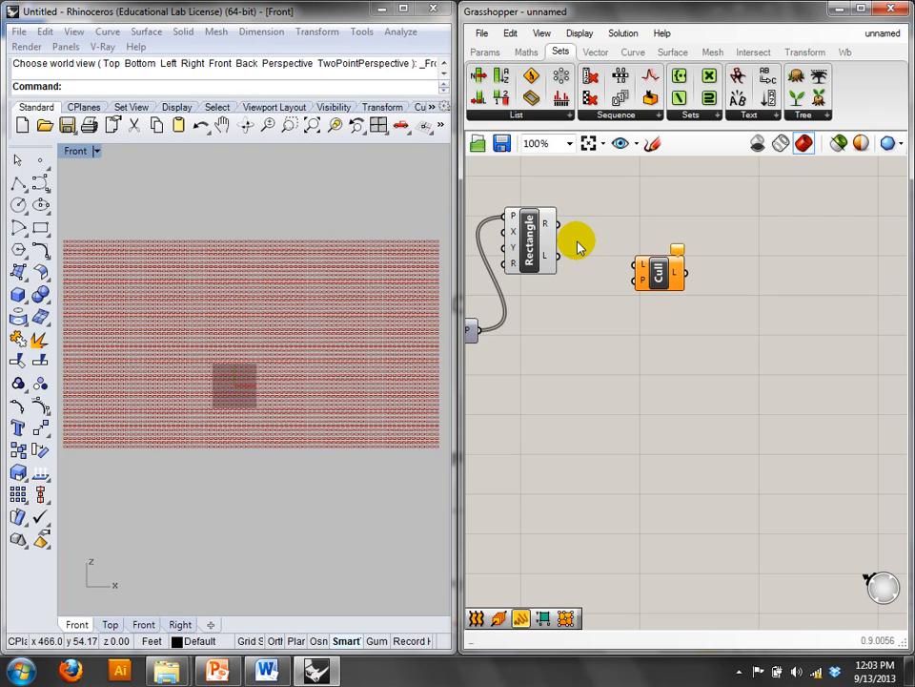
drag(559, 224, 639, 266)
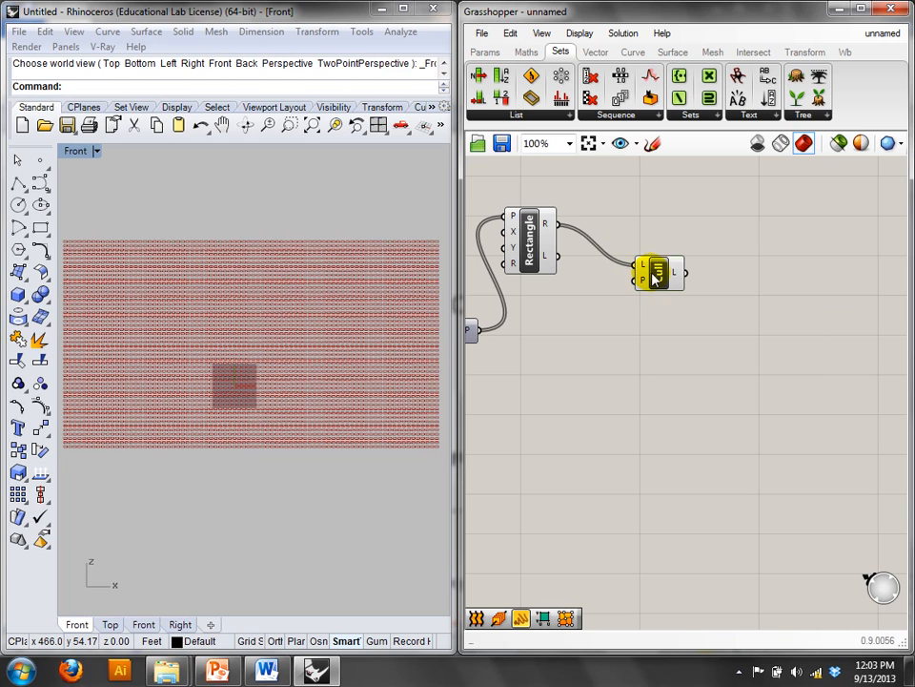
- Open the Boolean collection of the Cull Pattern component's P input and change the third value (index 2) to False
click(645, 283)
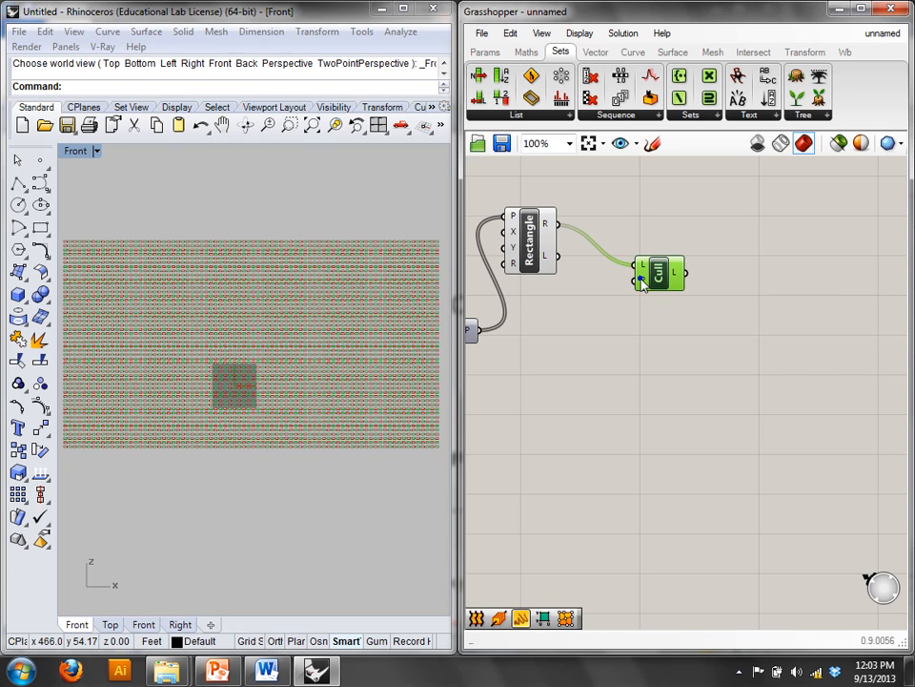
right_click(646, 284)
mouse_move(722, 456)
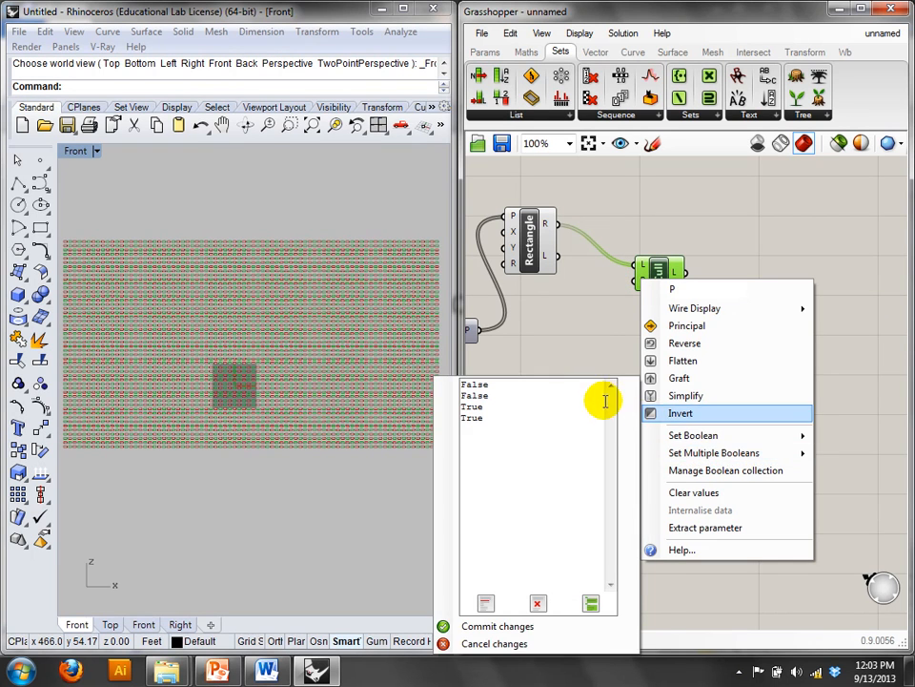
click(562, 397)
right_click(646, 283)
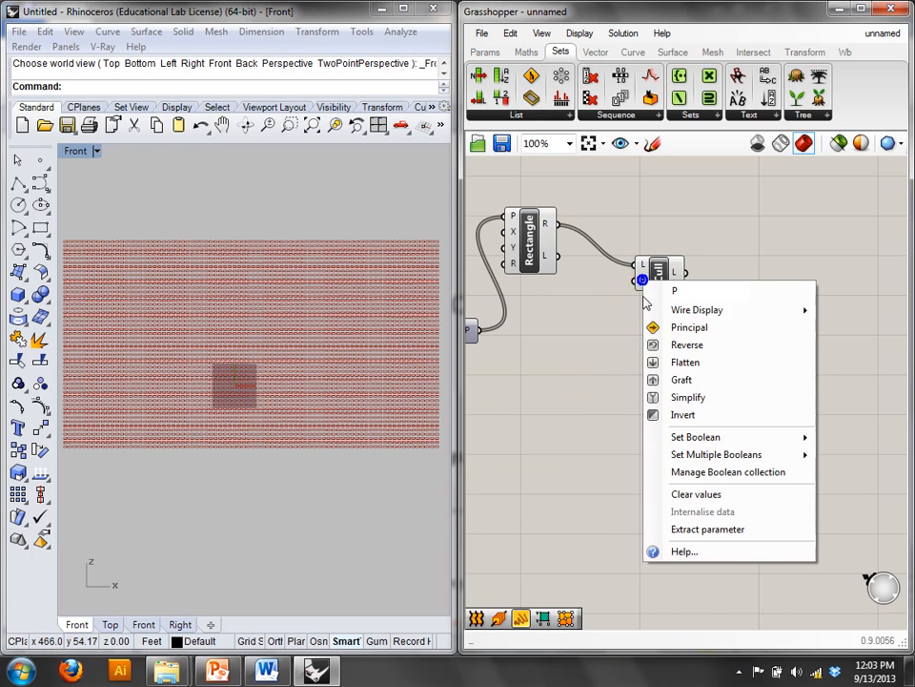
click(696, 471)
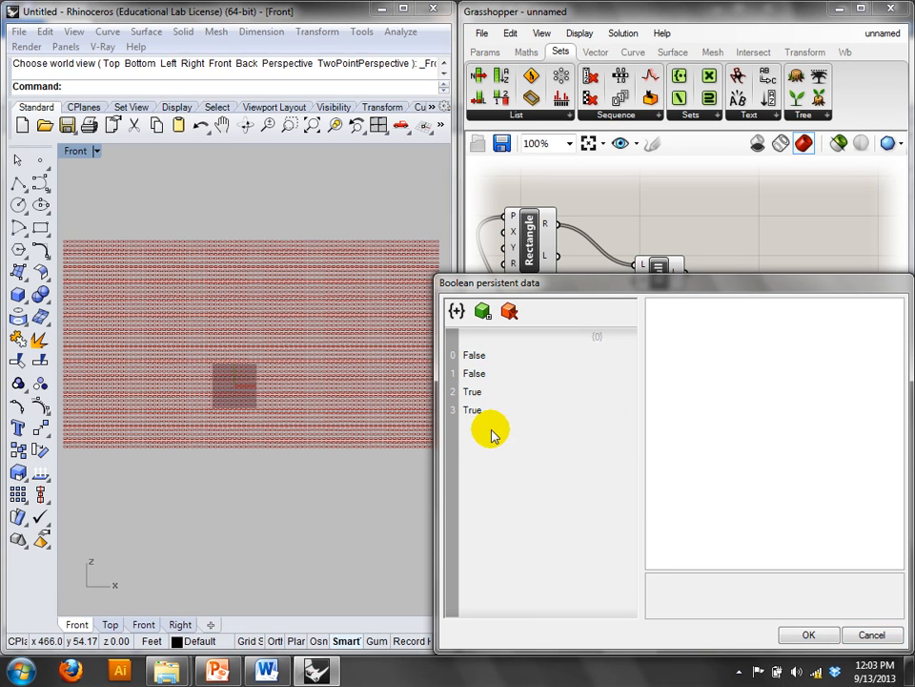
click(486, 379)
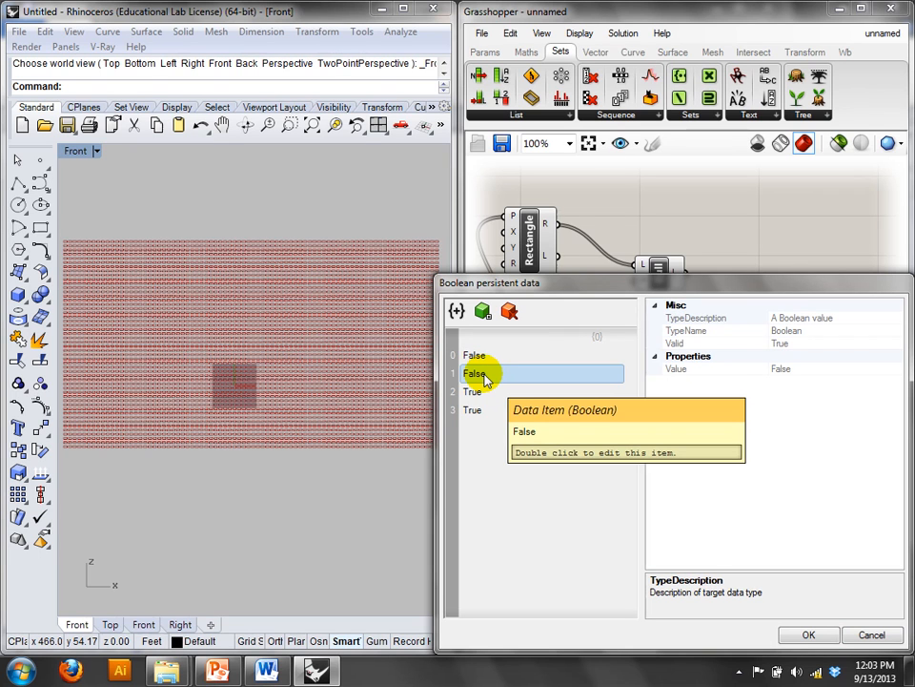
double_click(484, 392)
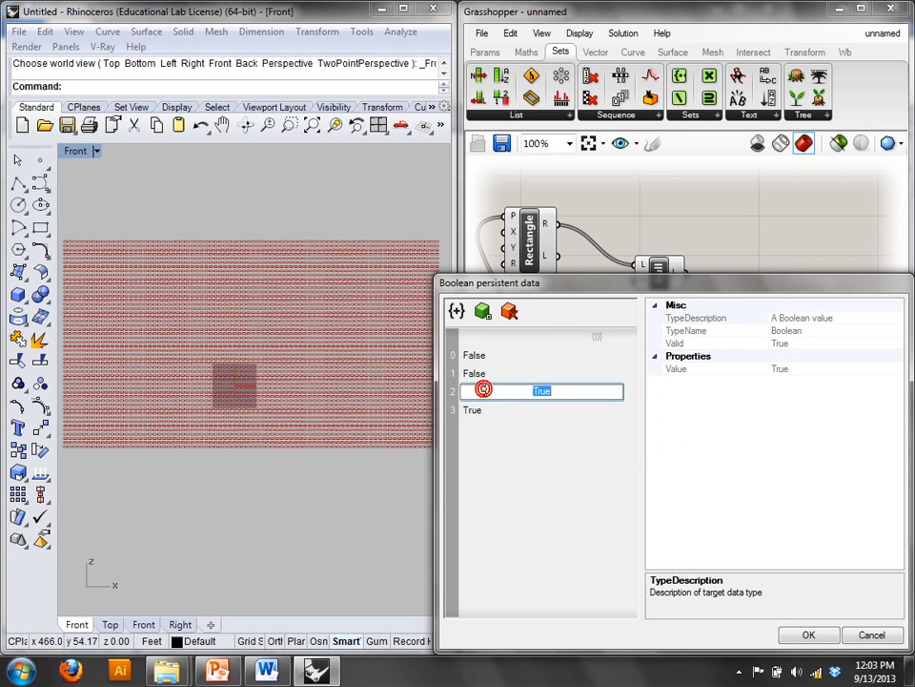
text(False)
key(Return)
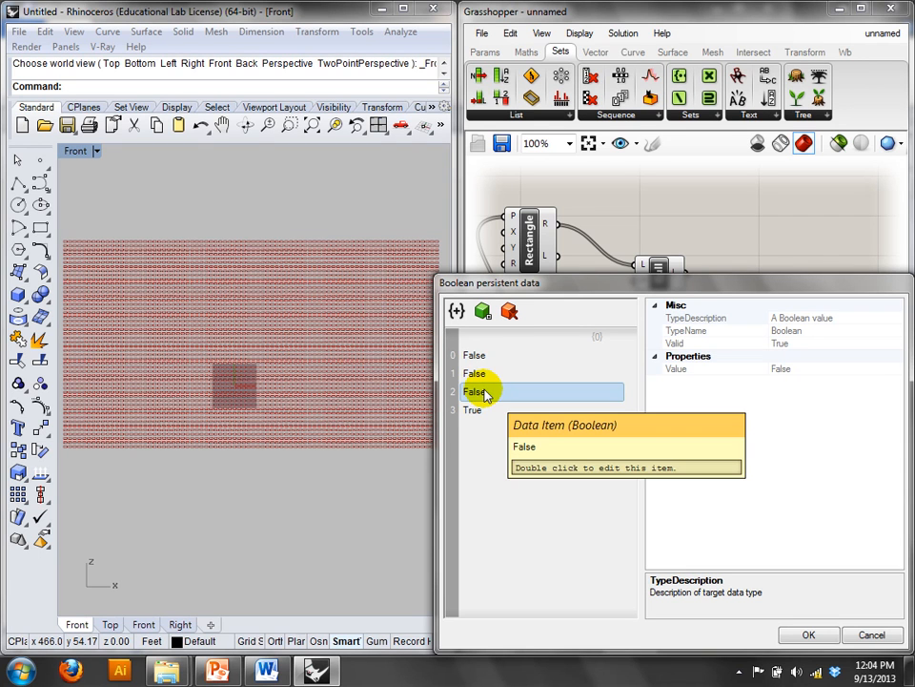
- Try to add a True value in a new branch of the Boolean collection, and leave the editor without committing
click(457, 311)
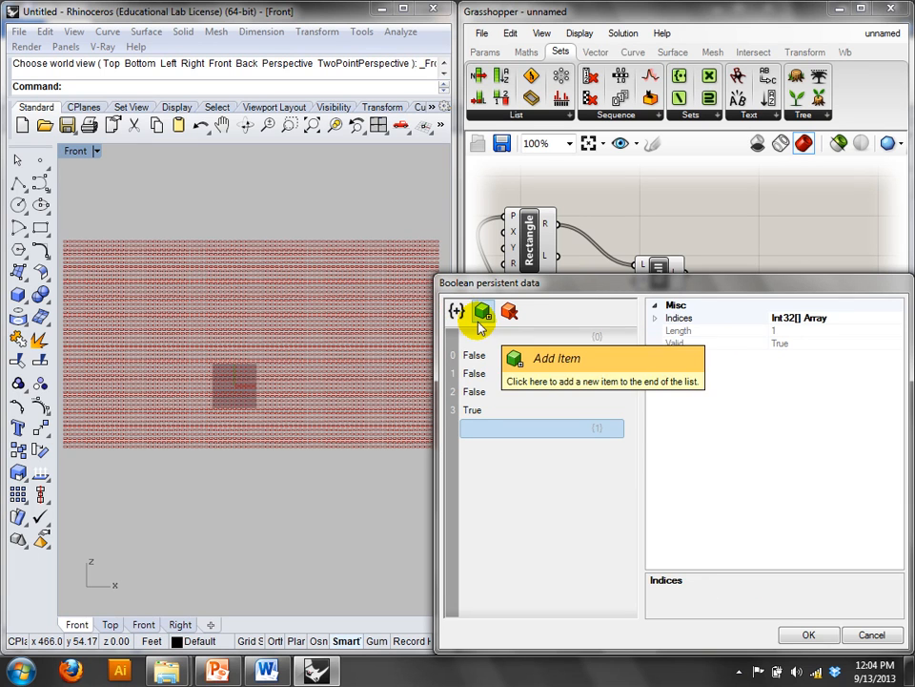
click(482, 313)
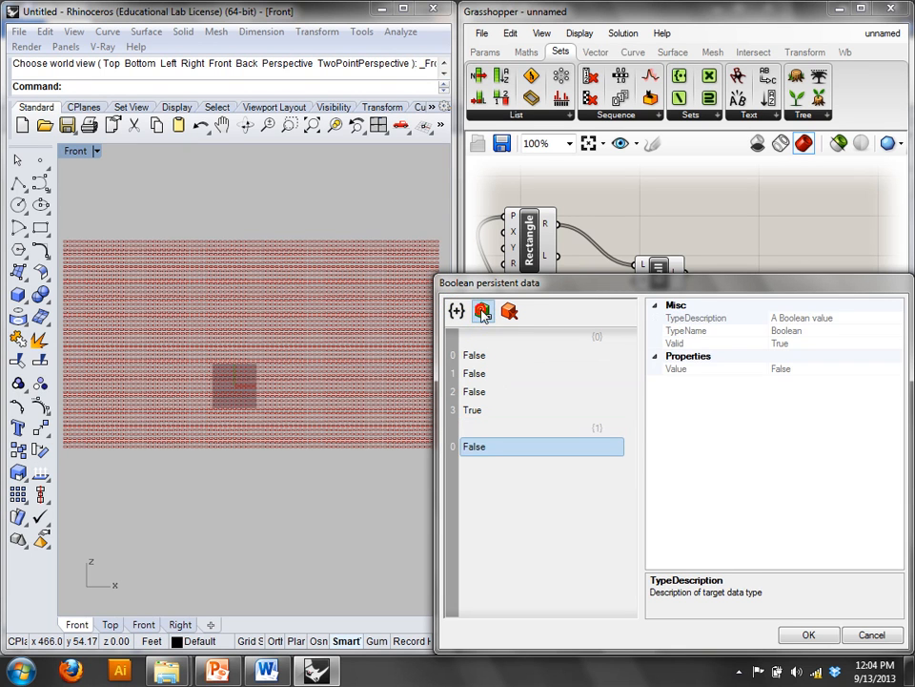
click(486, 428)
click(486, 428)
text(True)
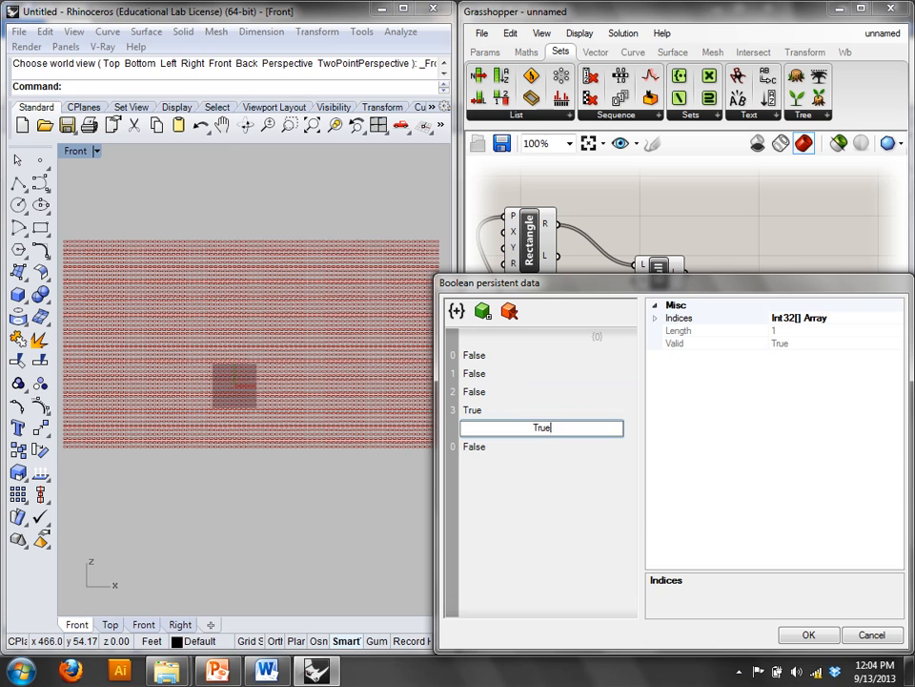
key(Return)
click(490, 420)
click(493, 426)
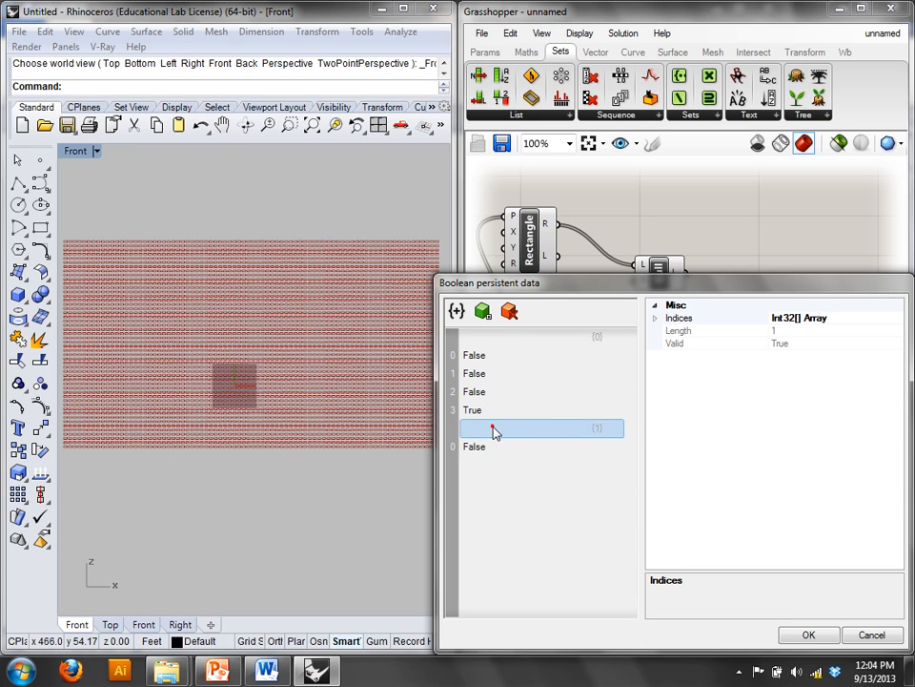
click(493, 428)
text(Trus)
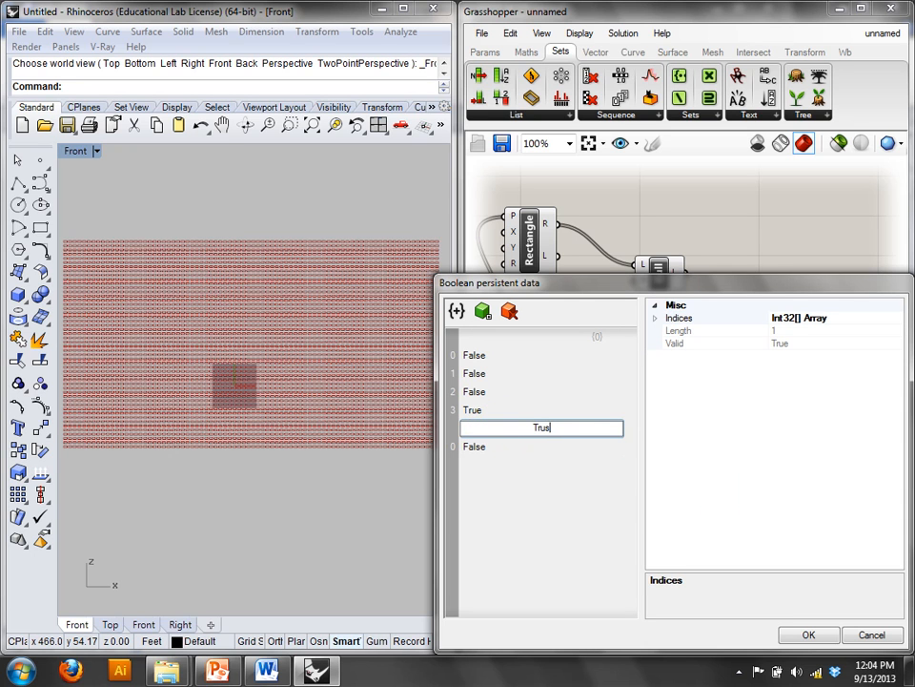
key(Escape)
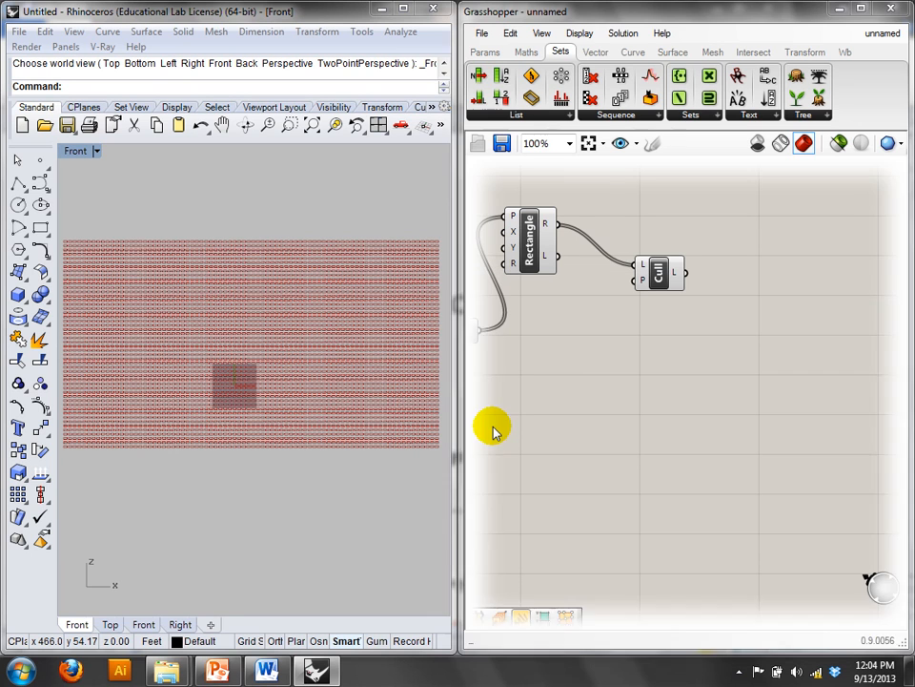
right_click(644, 272)
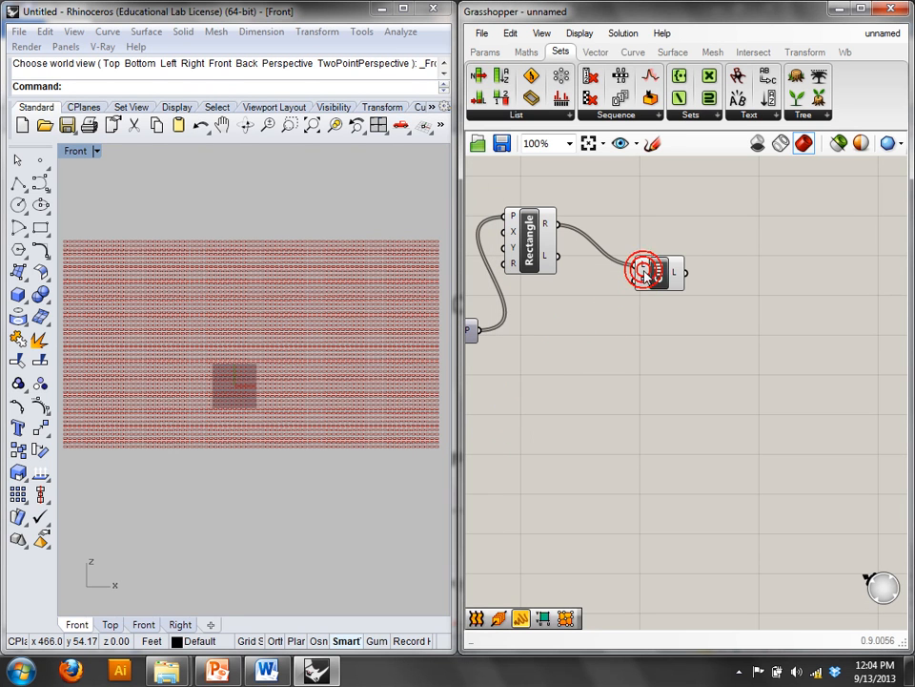
click(727, 467)
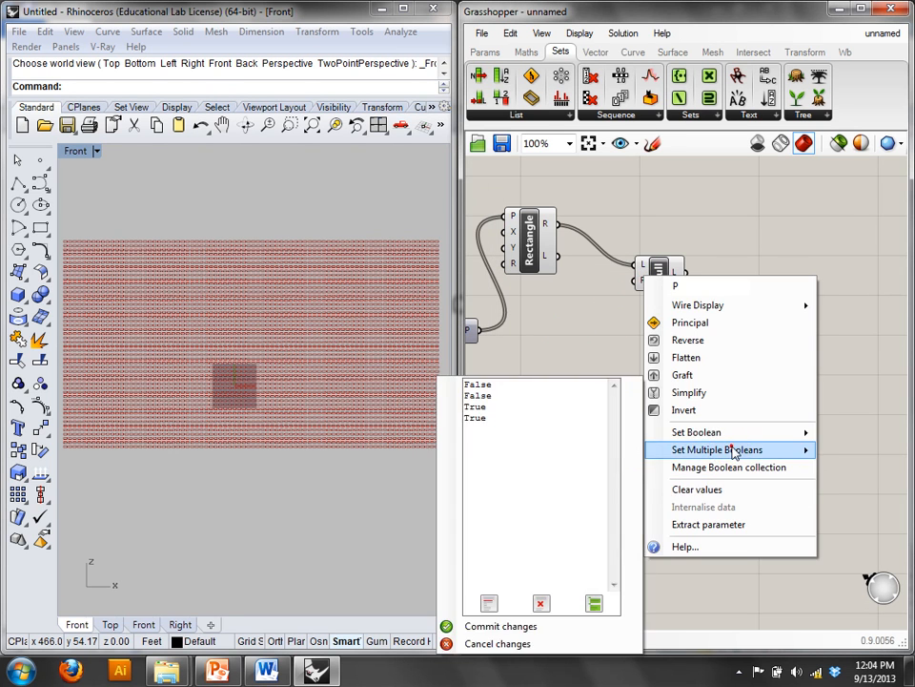
key(Escape)
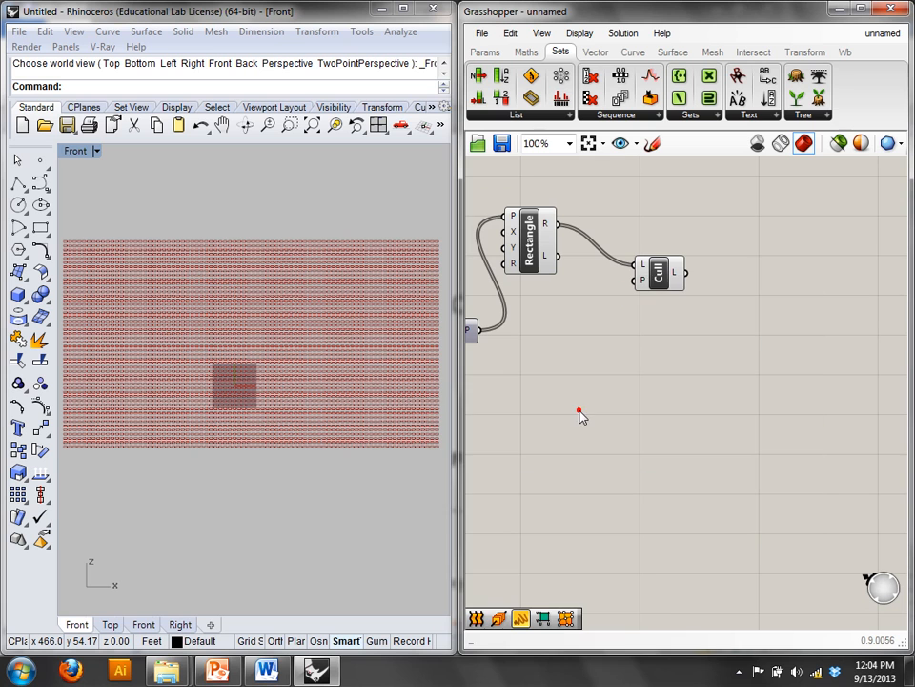
- Append a fifth value, True, to the multiple Booleans of the Cull Pattern component's P input and commit the changes
right_click(640, 279)
mouse_move(695, 455)
click(522, 421)
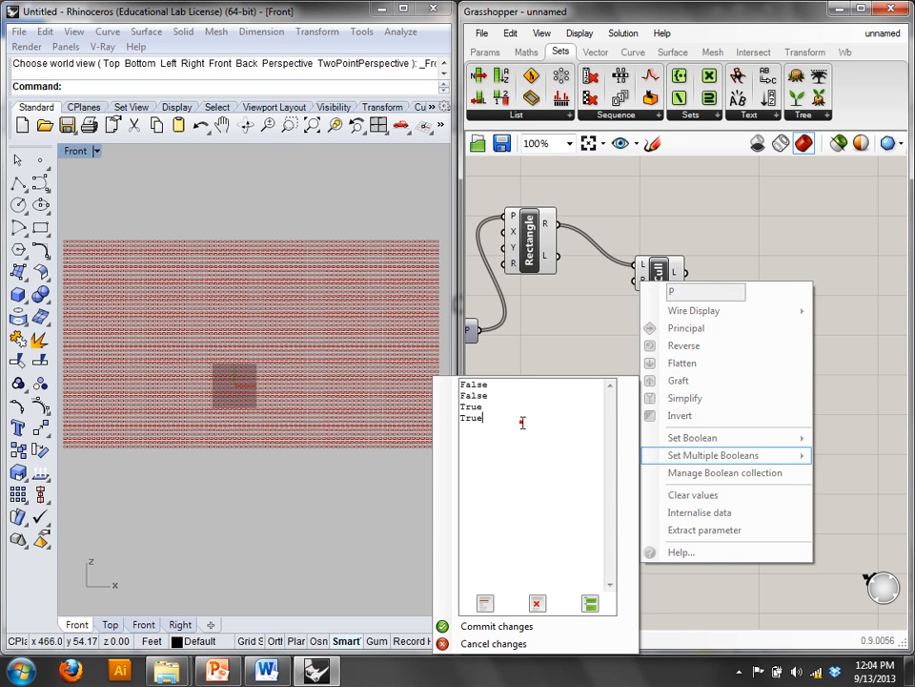
key(Return)
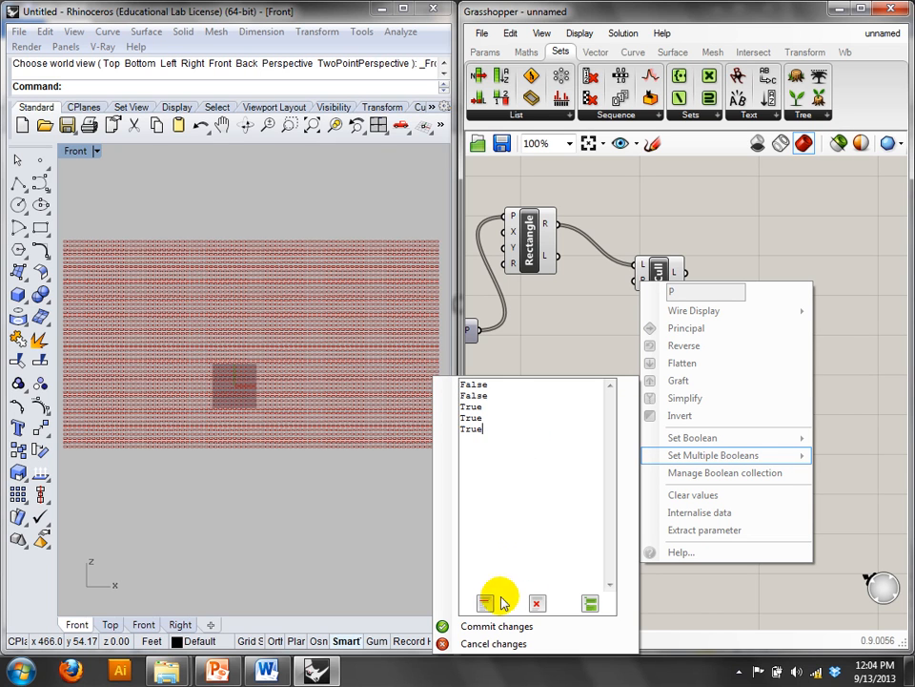
click(497, 626)
click(658, 270)
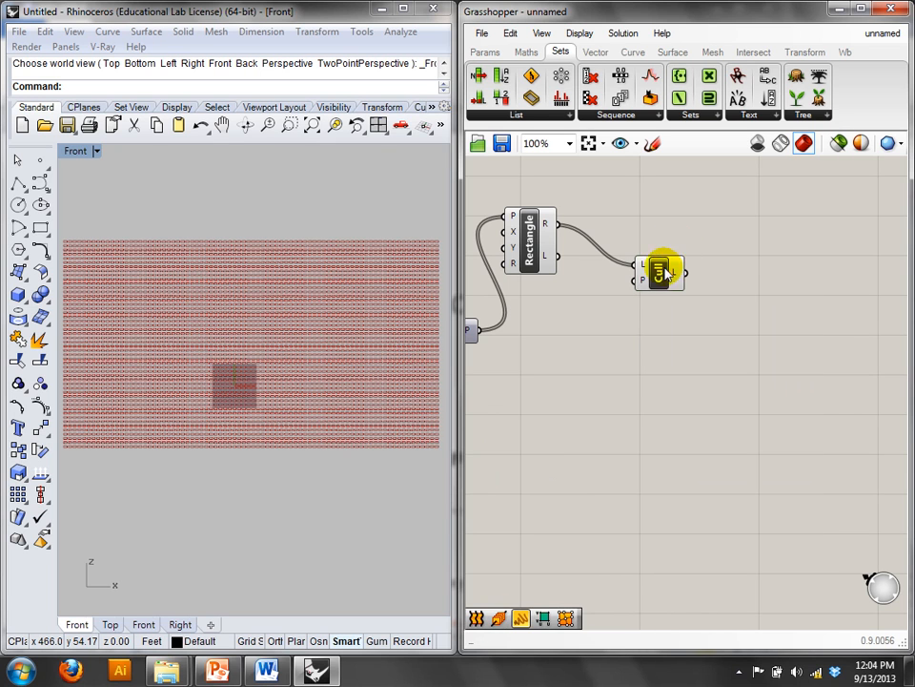
- Set the U Count slider feeding the Divide component to 82
right_drag(306, 318, 356, 294)
mouse_move(514, 292)
right_down()
mouse_move(636, 295)
mouse_move(760, 317)
right_up()
right_drag(613, 308, 822, 294)
right_drag(668, 313, 642, 320)
click(561, 338)
click(558, 339)
drag(561, 341, 572, 340)
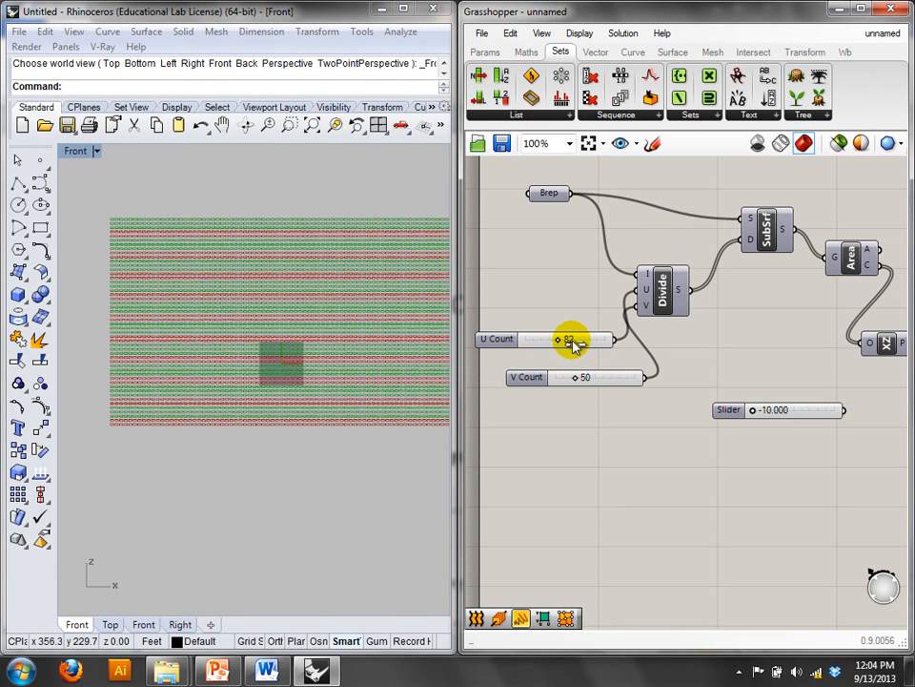
- Add a sixth item, False, to the Boolean collection of the Cull Pattern component's P input and accept it
right_drag(772, 341, 572, 351)
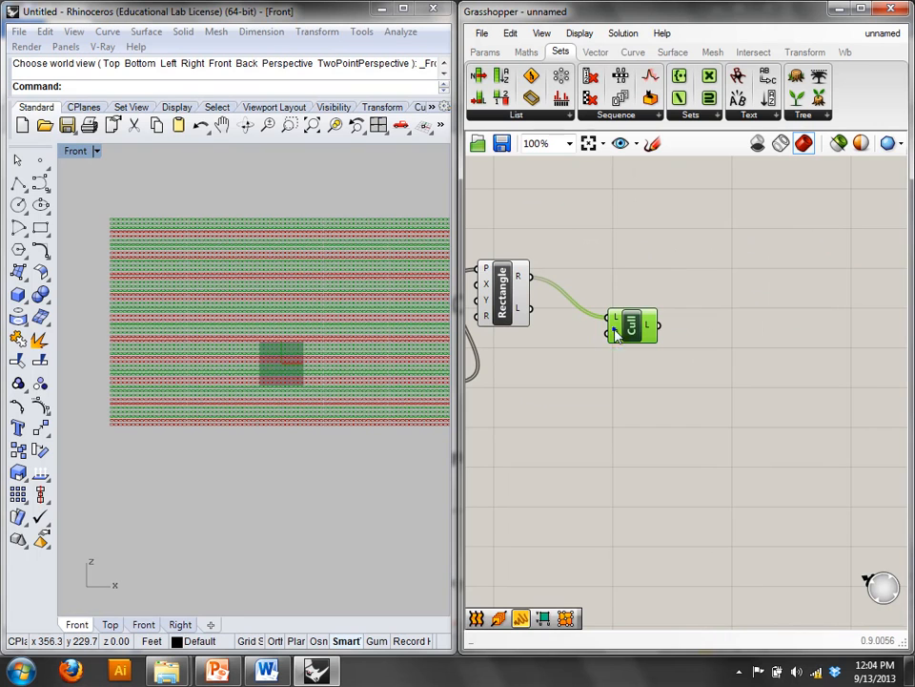
right_click(614, 331)
mouse_move(636, 502)
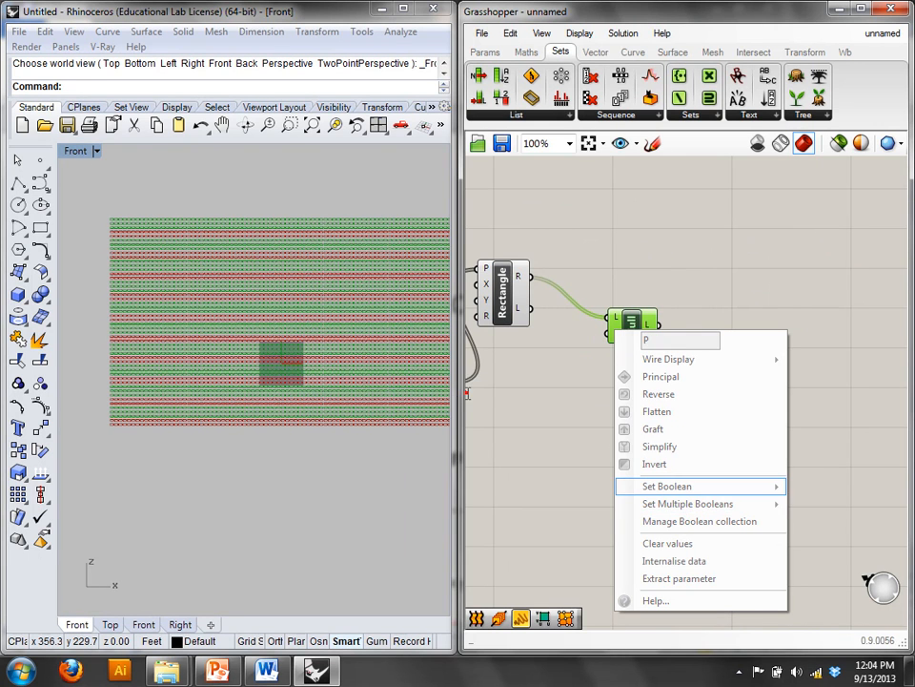
click(798, 397)
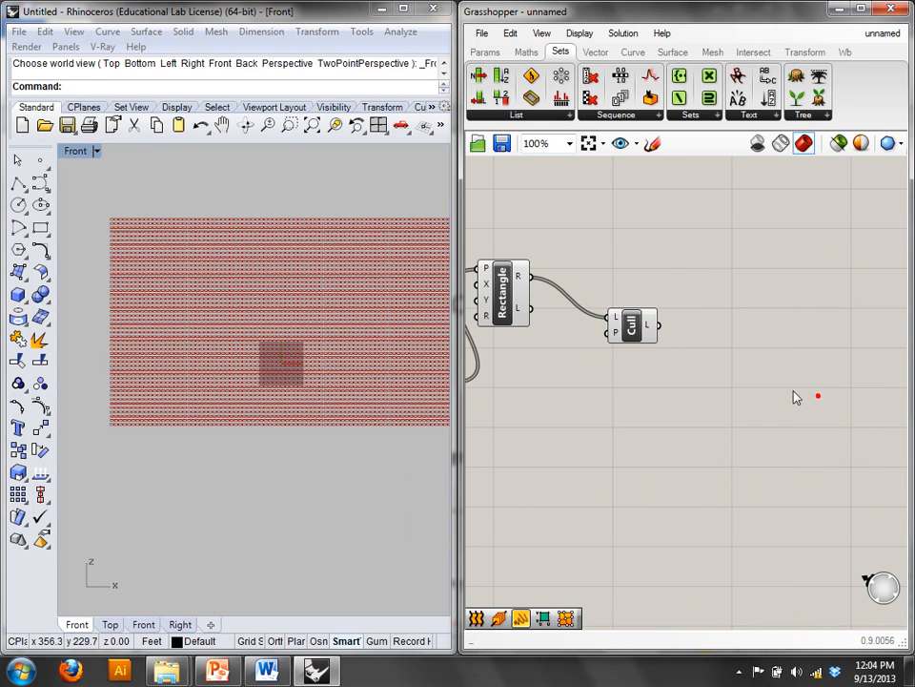
right_click(613, 330)
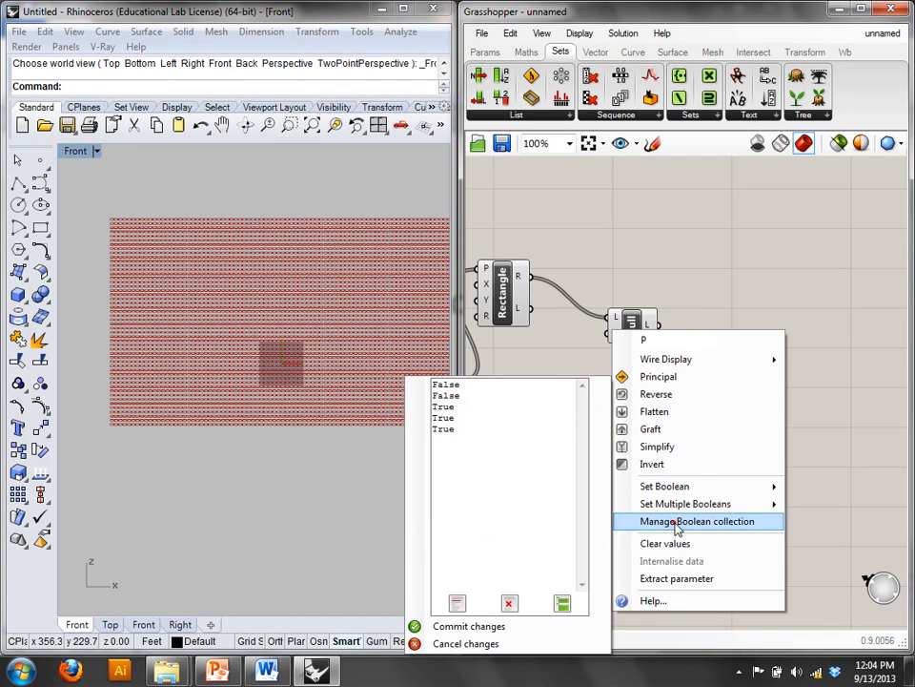
click(677, 522)
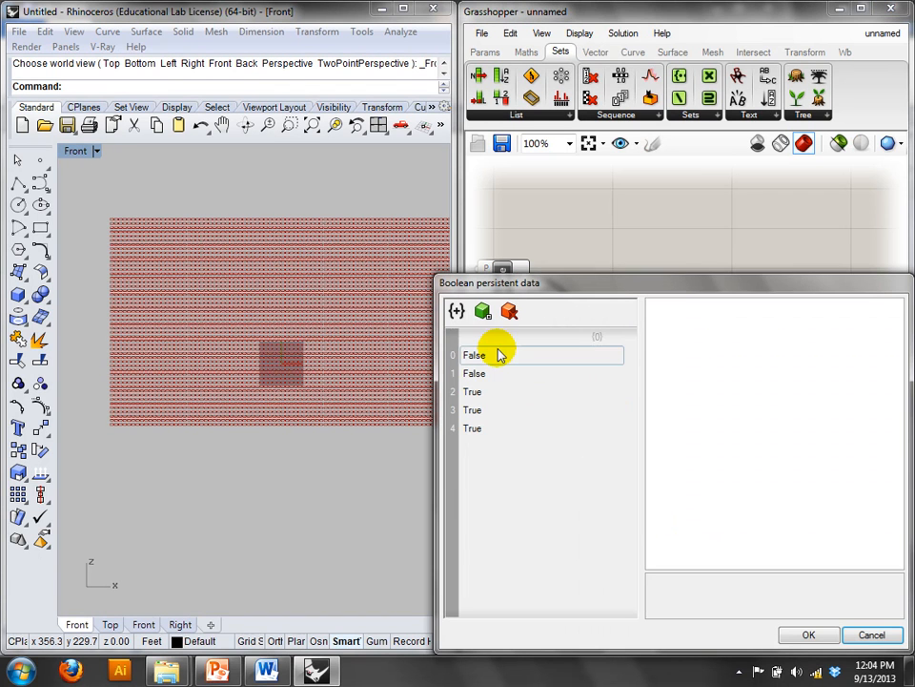
click(455, 312)
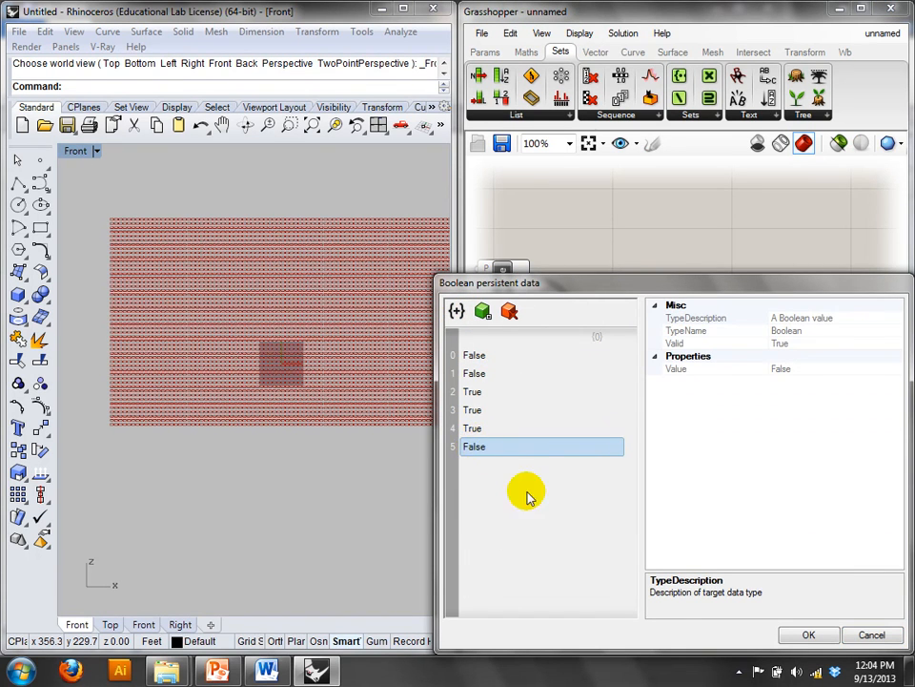
click(806, 634)
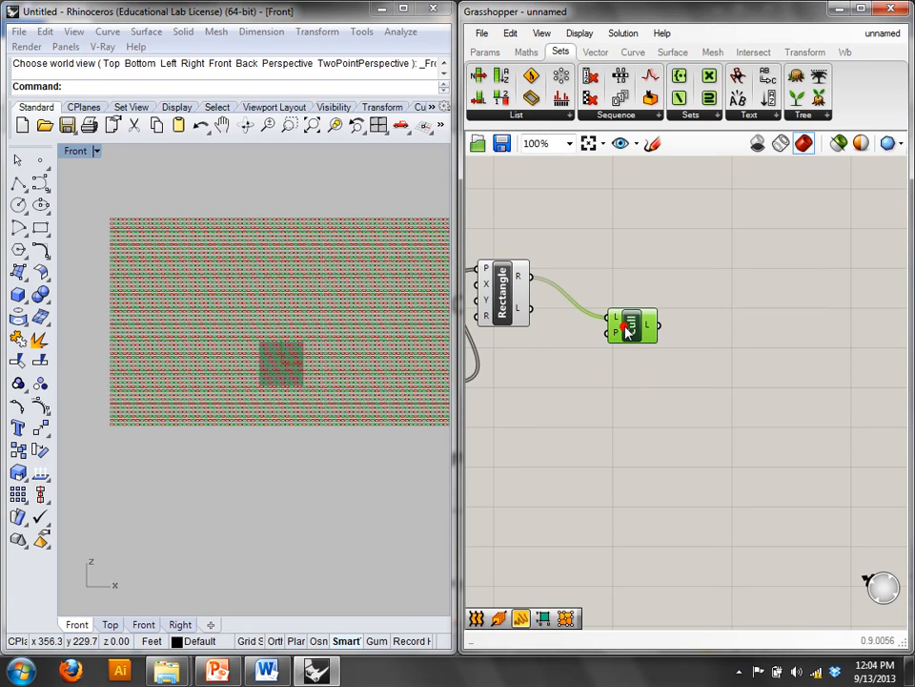
- Turn off the Rectangle component's preview and inspect the culled rectangle pattern in the Front view
scroll(398, 358, up, 5)
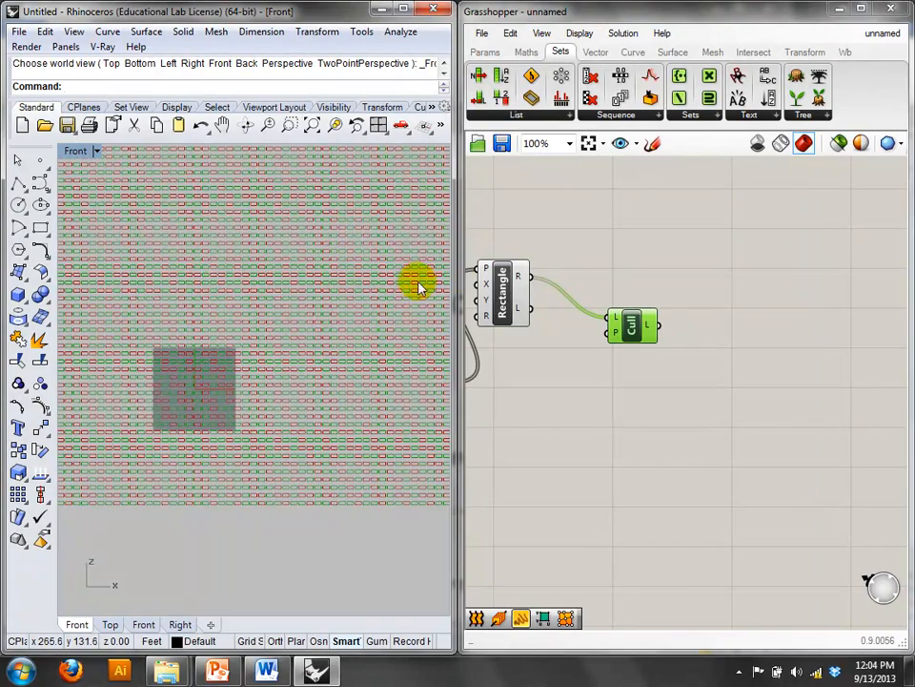
click(501, 286)
right_click(527, 220)
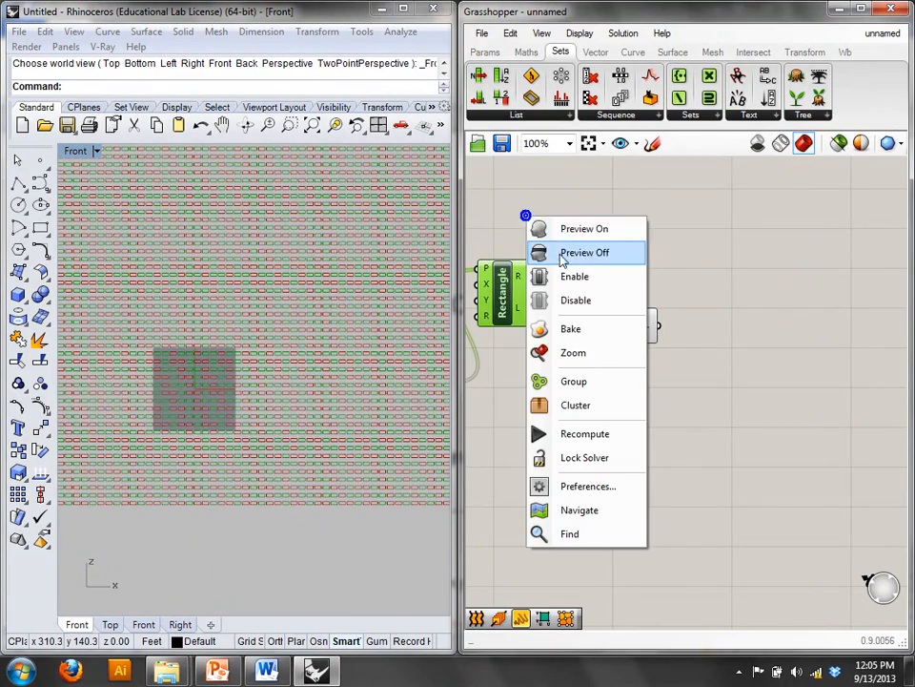
click(562, 254)
right_drag(404, 308, 374, 308)
scroll(374, 308, down, 3)
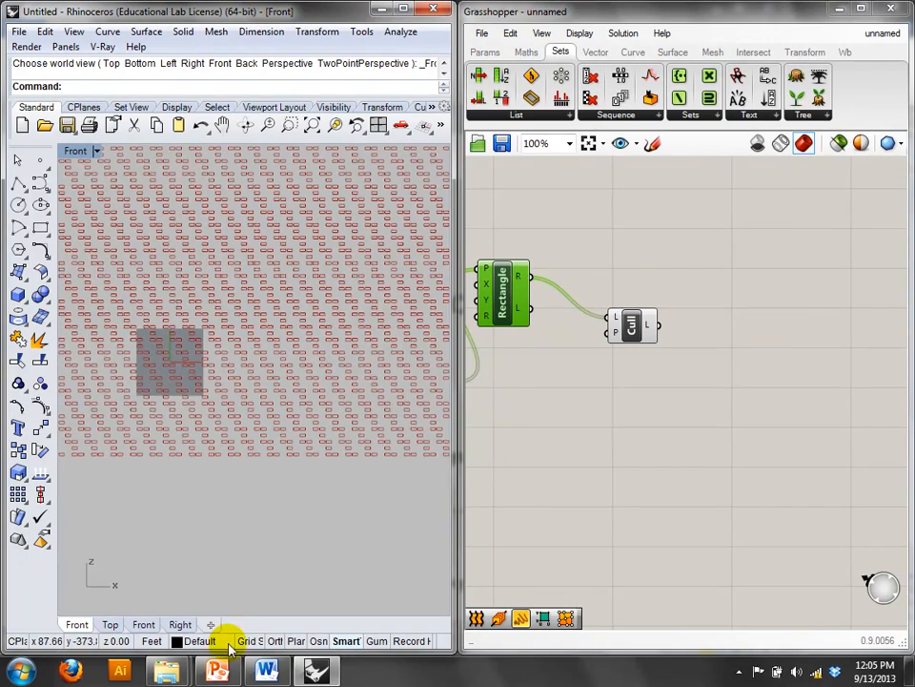
- Switch to the CM_Lecture_4_F13.pptx presentation in PowerPoint, look back through the earlier slides and show slide 5
click(217, 670)
scroll(347, 382, up, 3)
scroll(139, 334, up, 5)
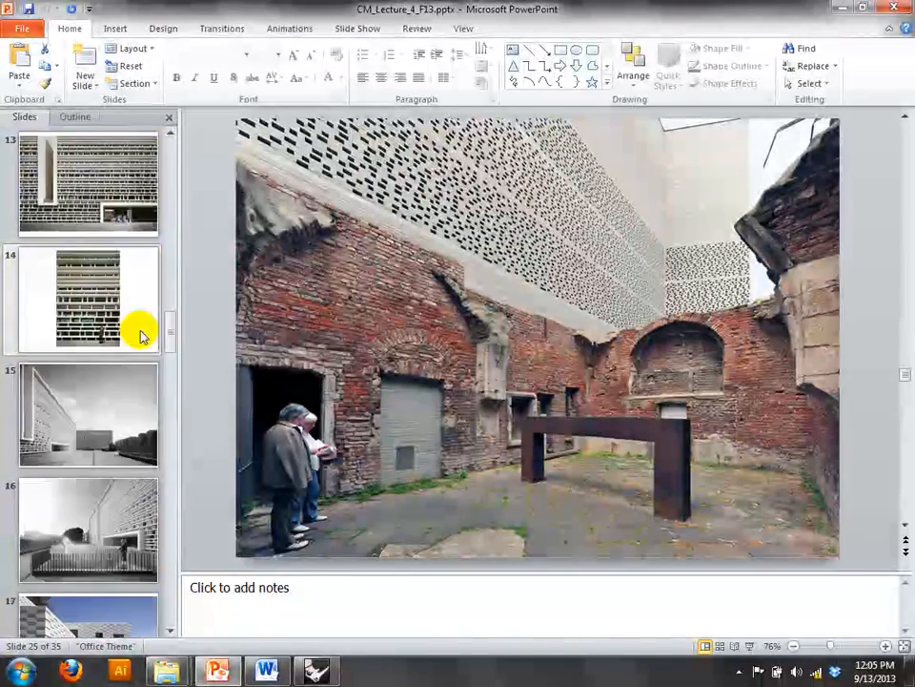
scroll(140, 334, up, 6)
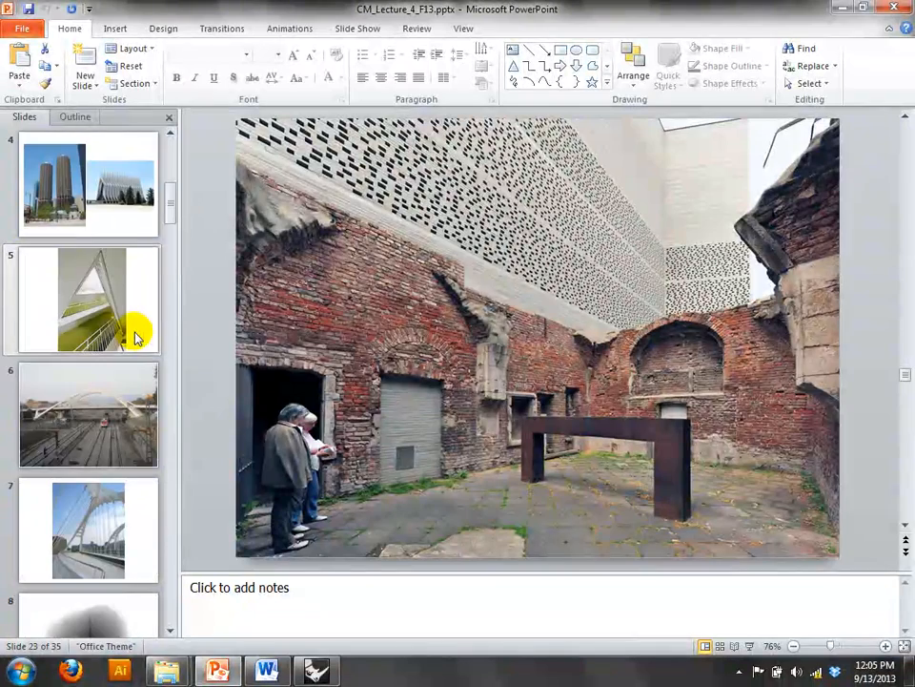
click(88, 303)
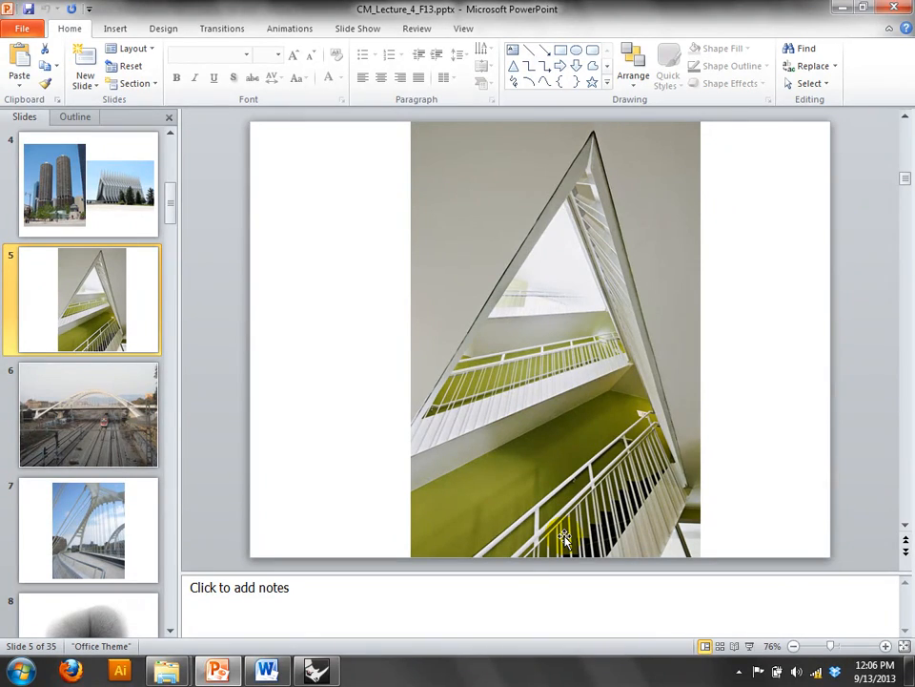
- Glance at the Front view, return to the CM_Lecture_4_F13.pptx presentation in PowerPoint and show slide 25 with the perforated brick pattern
click(221, 669)
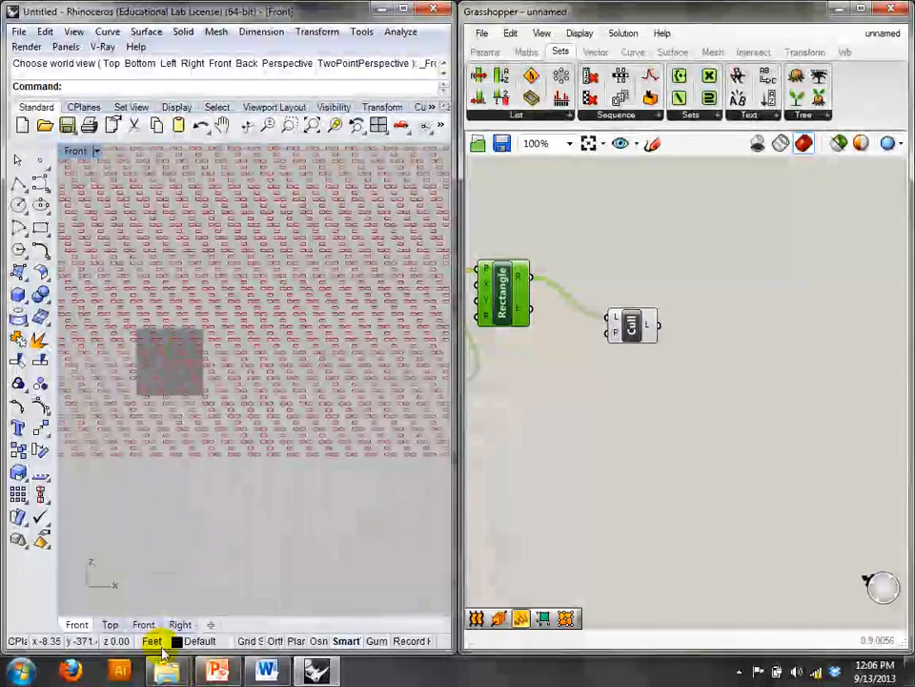
click(217, 670)
scroll(115, 477, down, 8)
scroll(143, 506, down, 12)
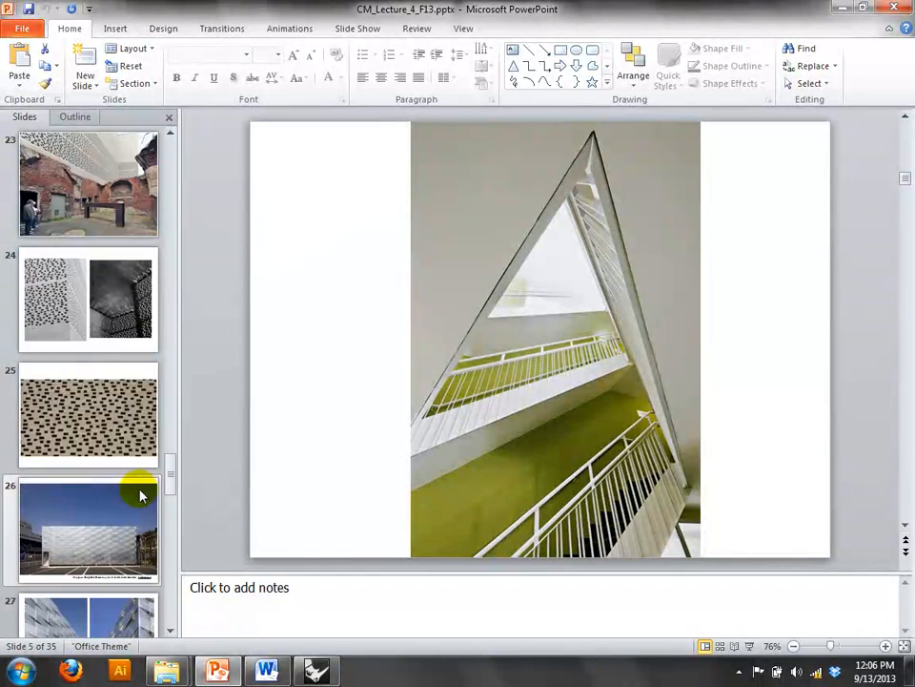
click(100, 419)
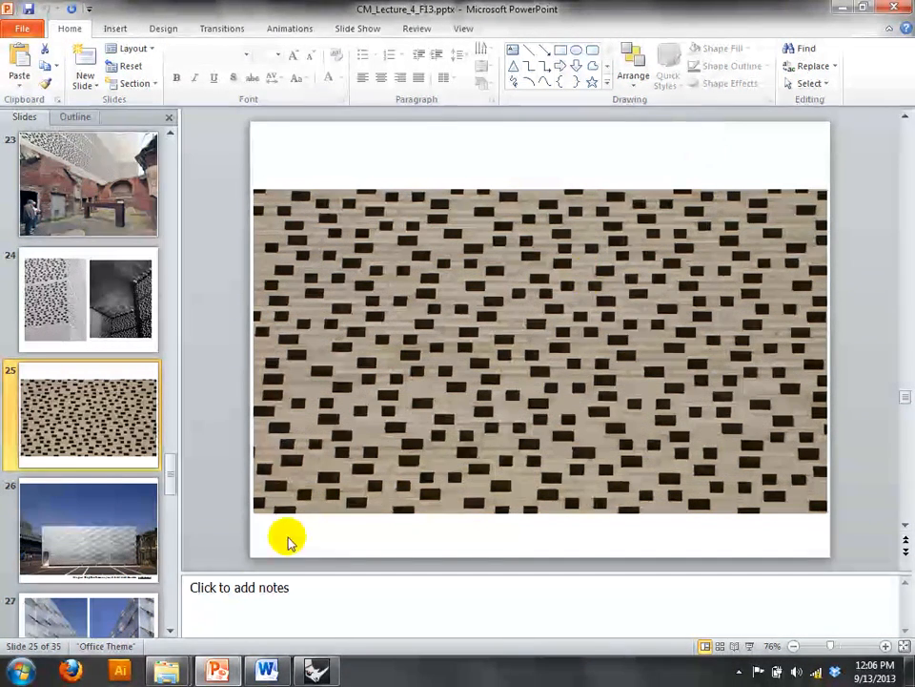
- Switch back to Rhino and Grasshopper and set the Divide component's U Count slider to 10 and V Count slider to 20
click(316, 672)
right_drag(317, 409, 286, 522)
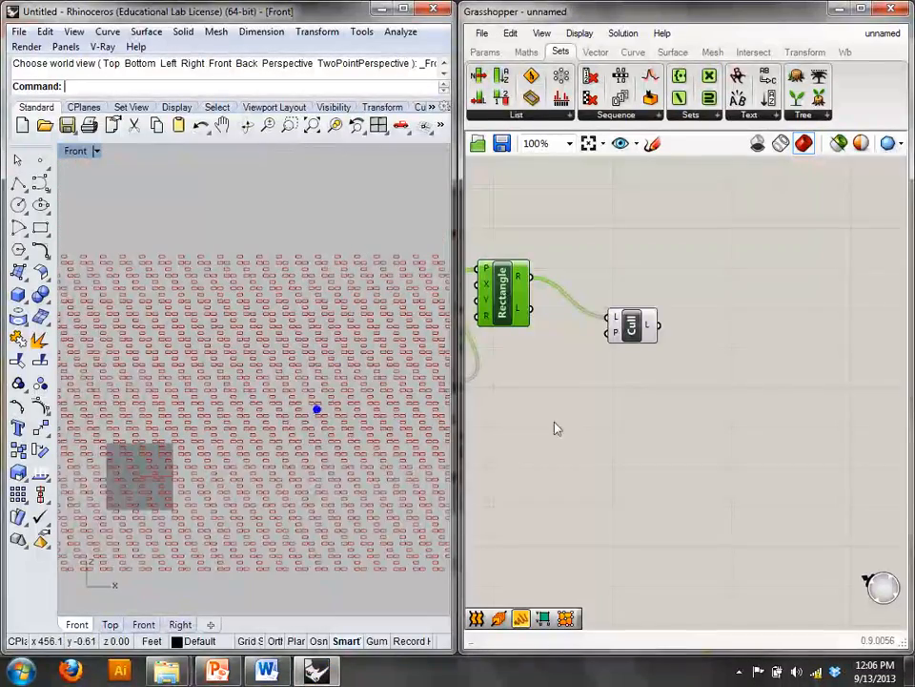
right_drag(574, 415, 762, 411)
right_drag(511, 373, 767, 347)
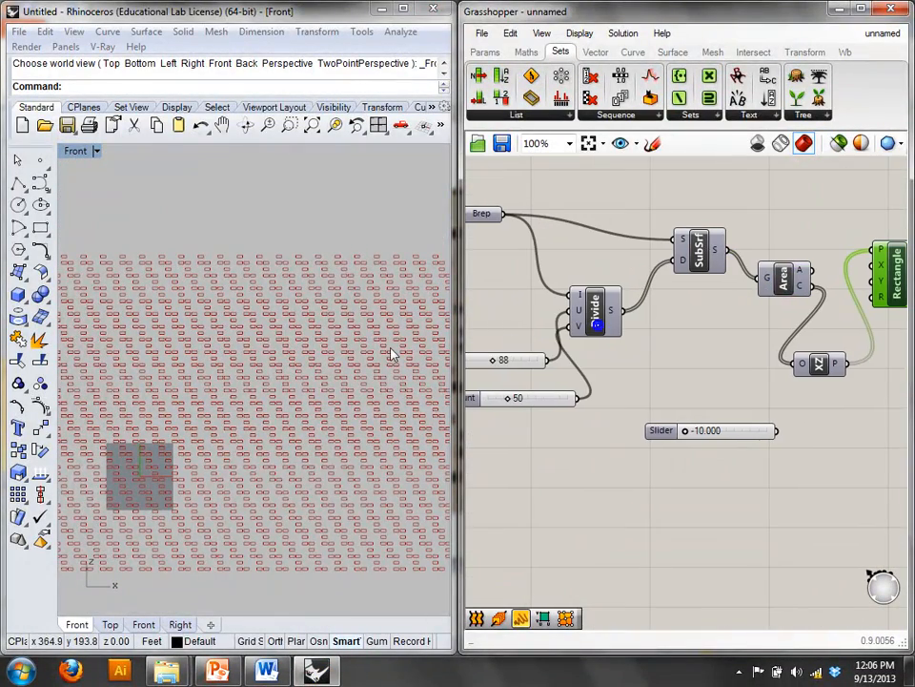
double_click(500, 361)
text(10)
key(Return)
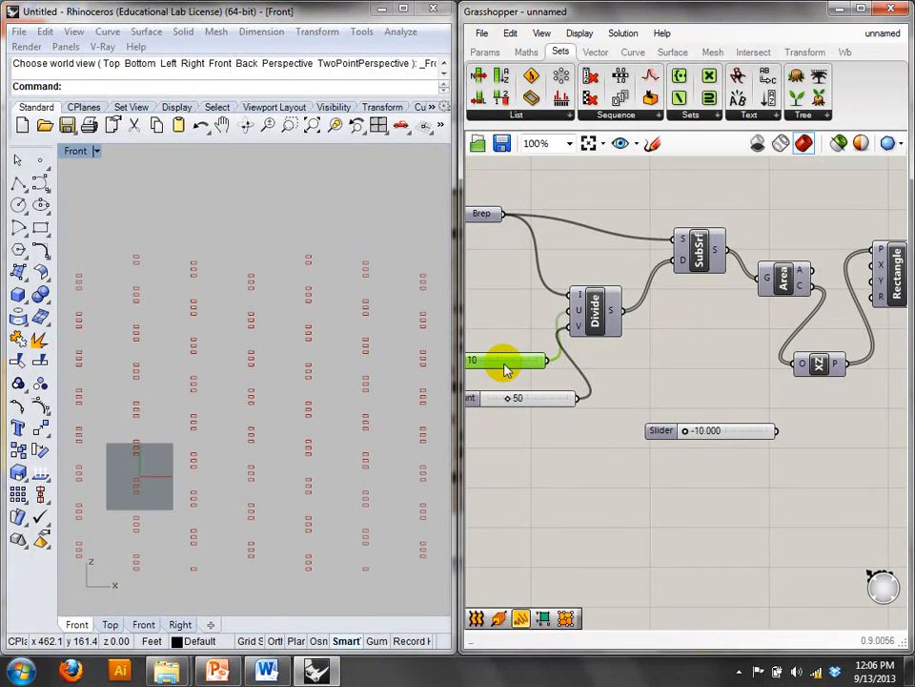
double_click(512, 398)
text(20)
key(Return)
- Delete the Cull Pattern component that follows the Rectangle component
right_drag(579, 423, 533, 403)
right_drag(828, 328, 513, 366)
drag(711, 400, 657, 275)
key(Delete)
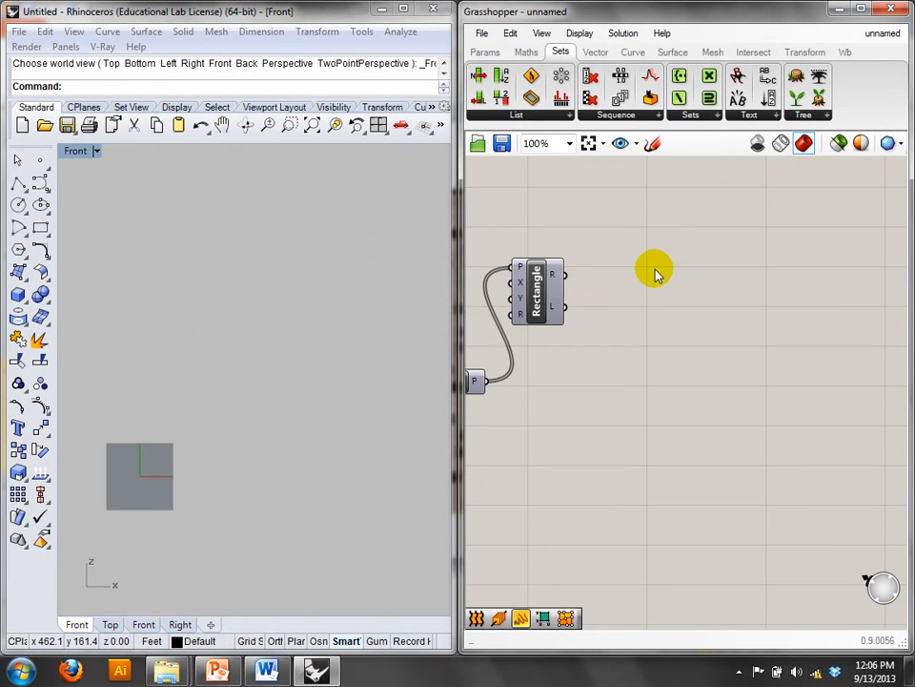
- Turn the Rectangle component's preview back on and delete the component from the definition
click(552, 279)
right_click(561, 228)
click(603, 240)
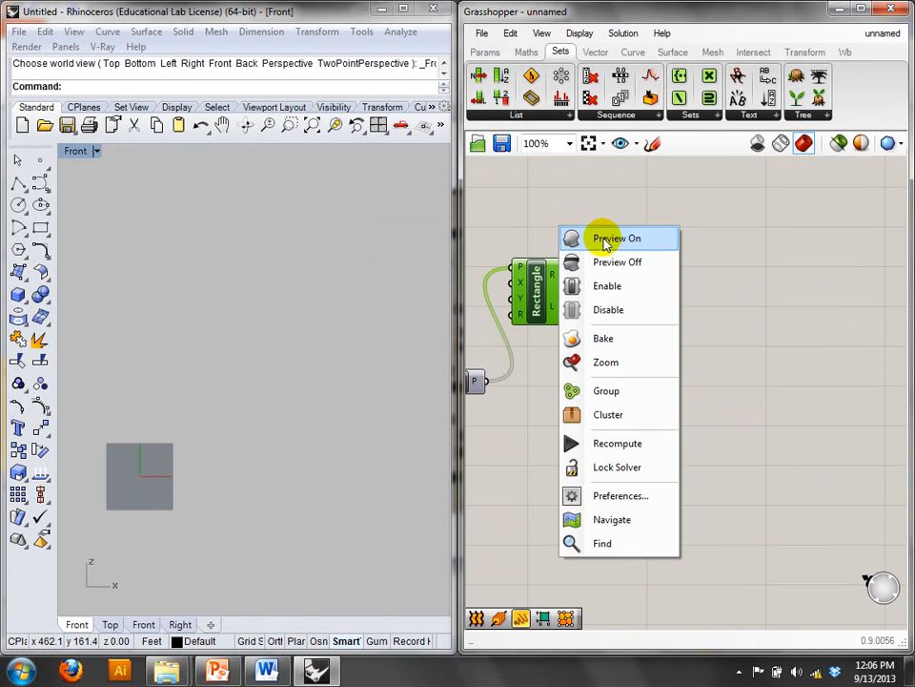
right_drag(509, 367, 729, 327)
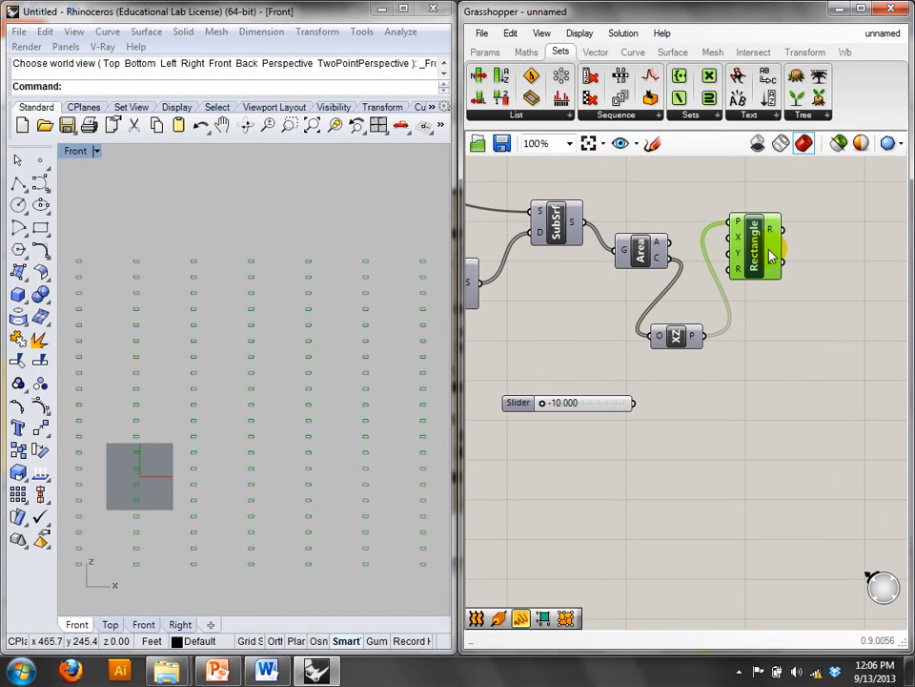
key(Delete)
right_drag(757, 264, 783, 266)
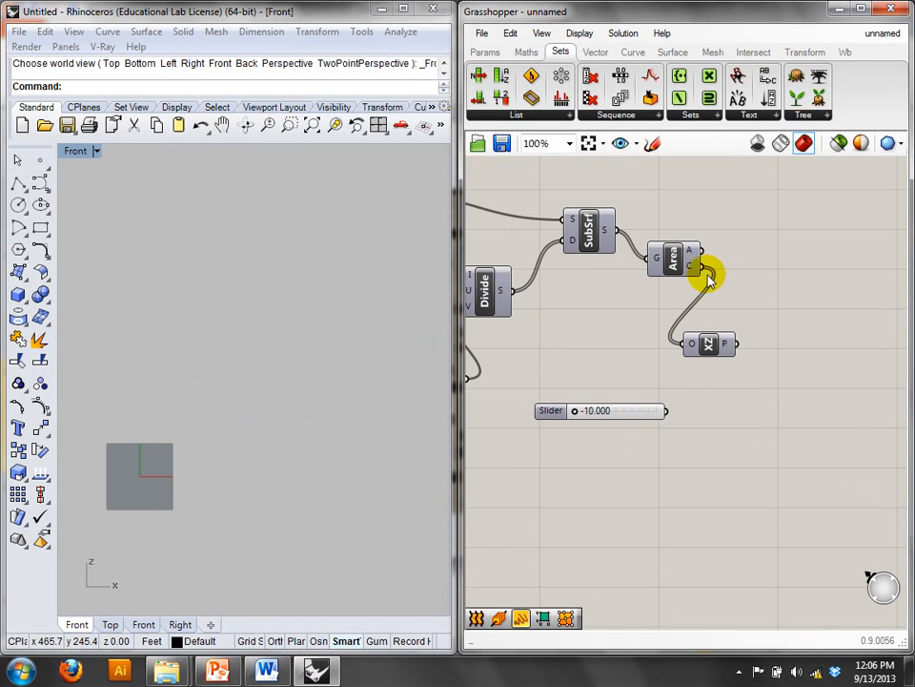
- Turn on the preview of the XZ Plane component so its planes show in the Front view
click(709, 335)
right_click(746, 295)
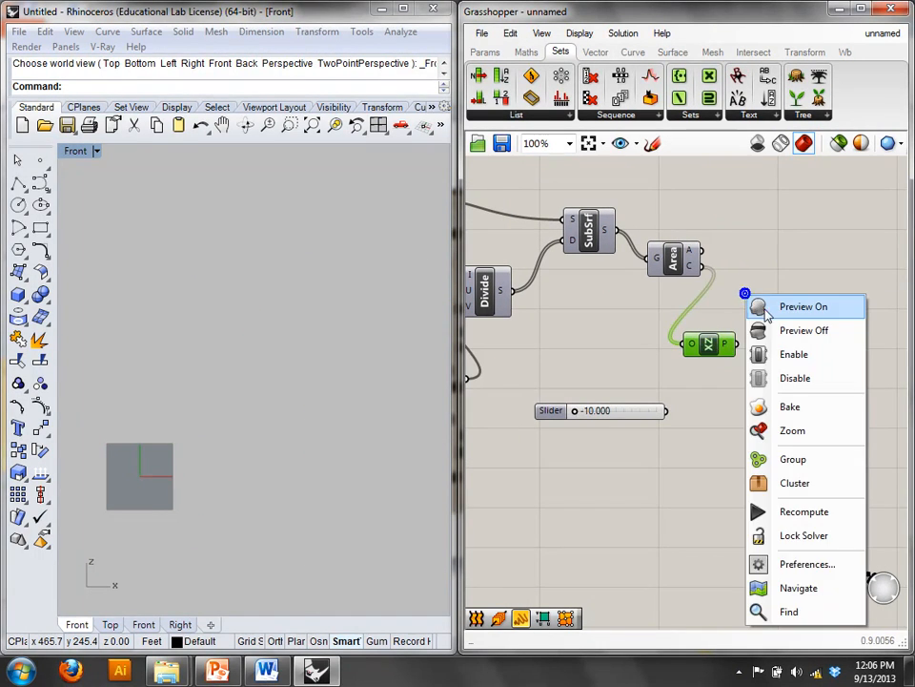
click(764, 308)
right_drag(383, 351, 358, 341)
scroll(314, 325, down, 4)
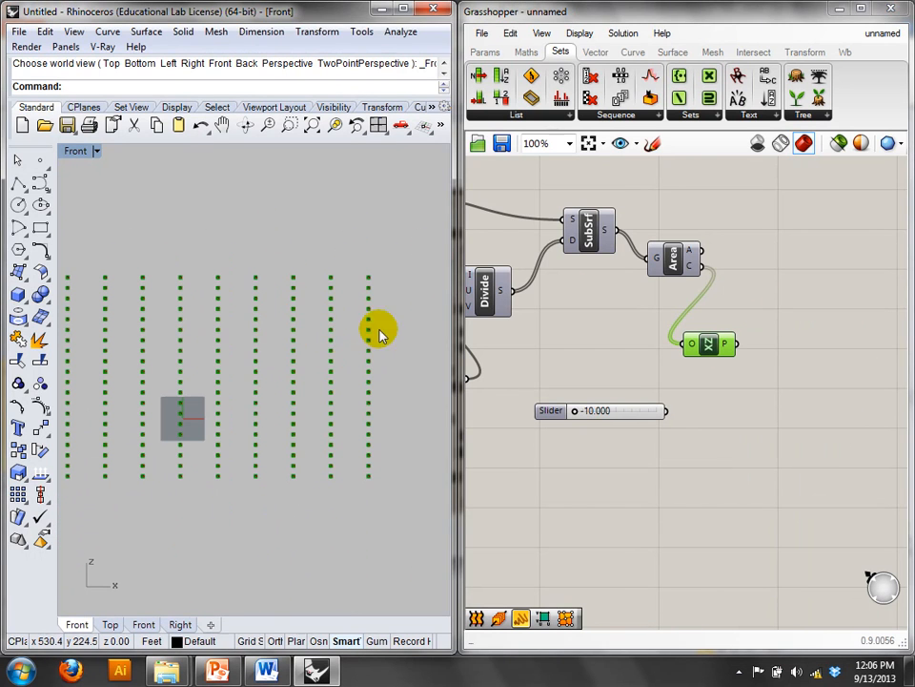
- Add a Circle component and a Polygon component beside the XZ Plane component
double_click(795, 266)
text(cir)
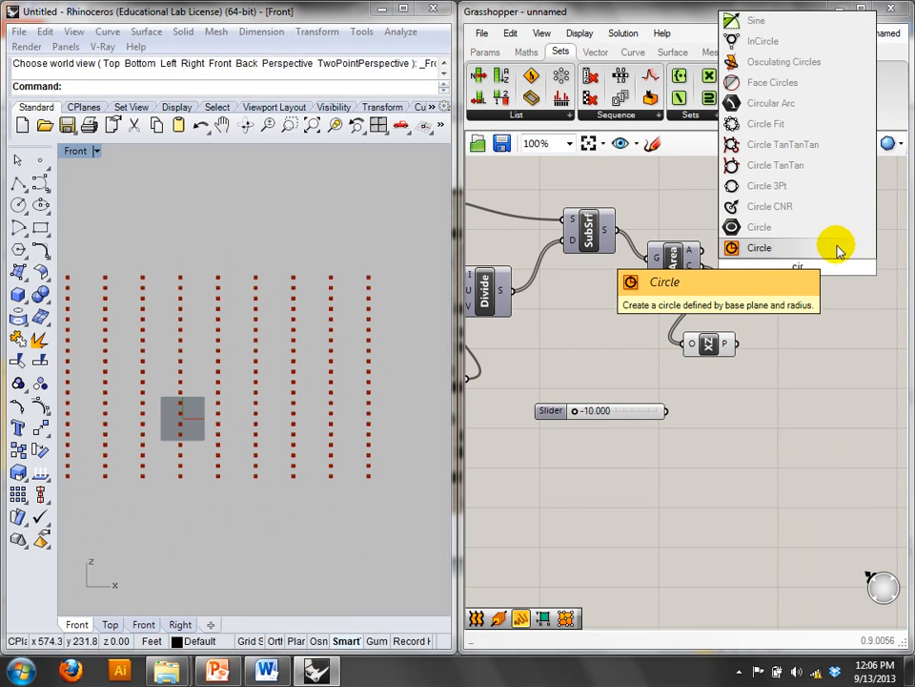
click(834, 247)
double_click(796, 329)
click(790, 394)
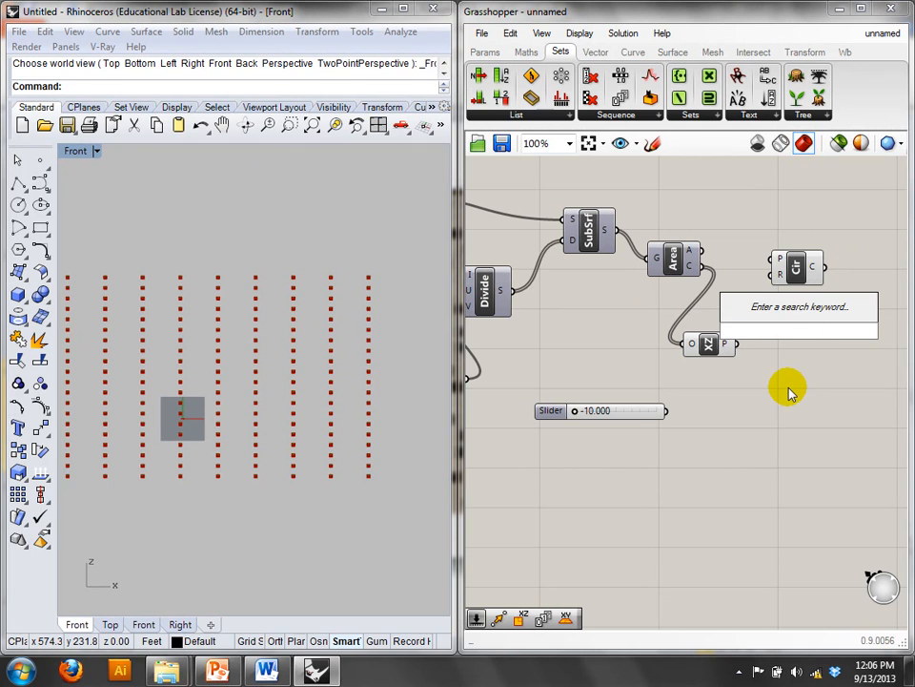
text(pol)
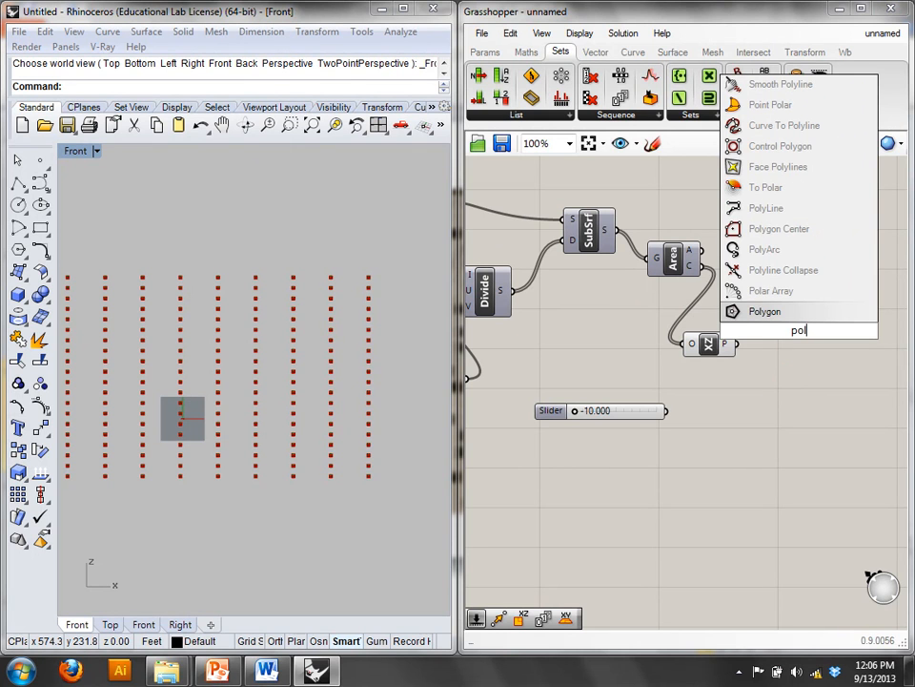
key(Return)
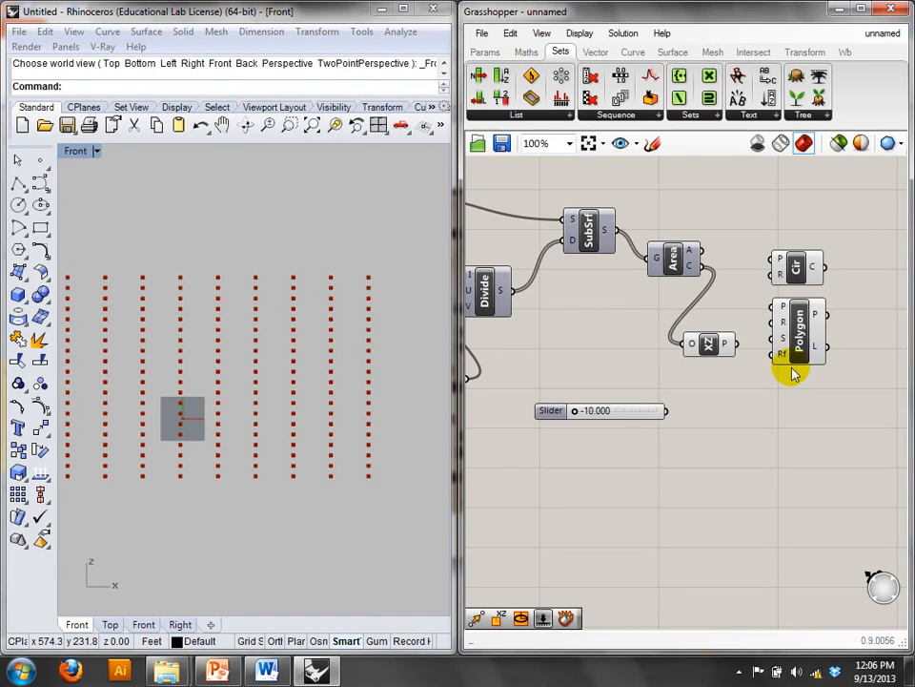
- Move the Circle and Polygon components farther away from the XZ Plane component to make room between them
drag(831, 459, 789, 239)
right_drag(831, 294, 811, 294)
drag(777, 268, 871, 344)
click(788, 255)
- Add a Cull Pattern component in the space between the XZ Plane component and the Circle component
right_drag(815, 283, 688, 238)
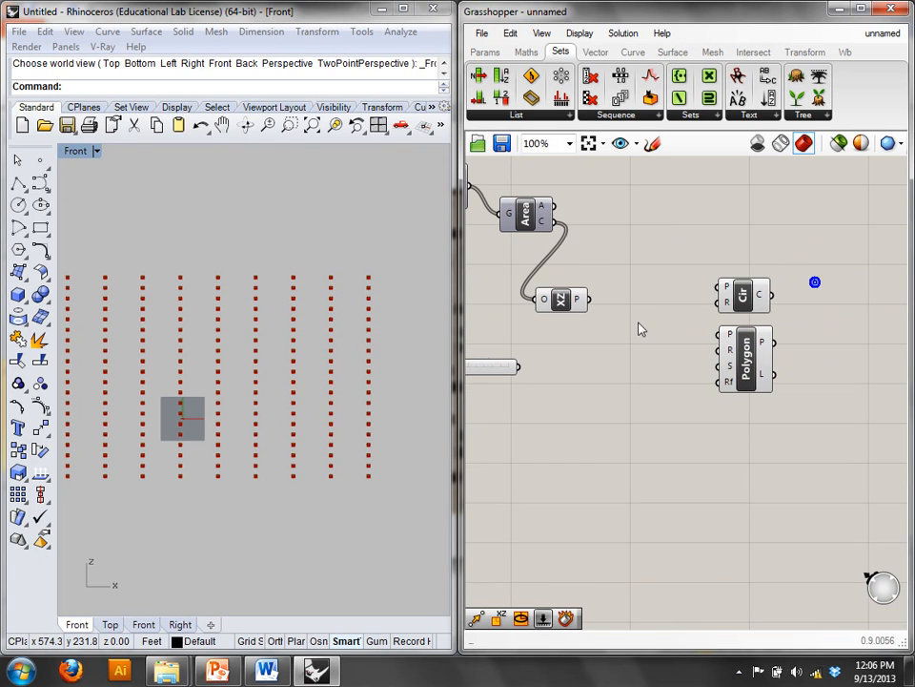
double_click(655, 236)
text(cul)
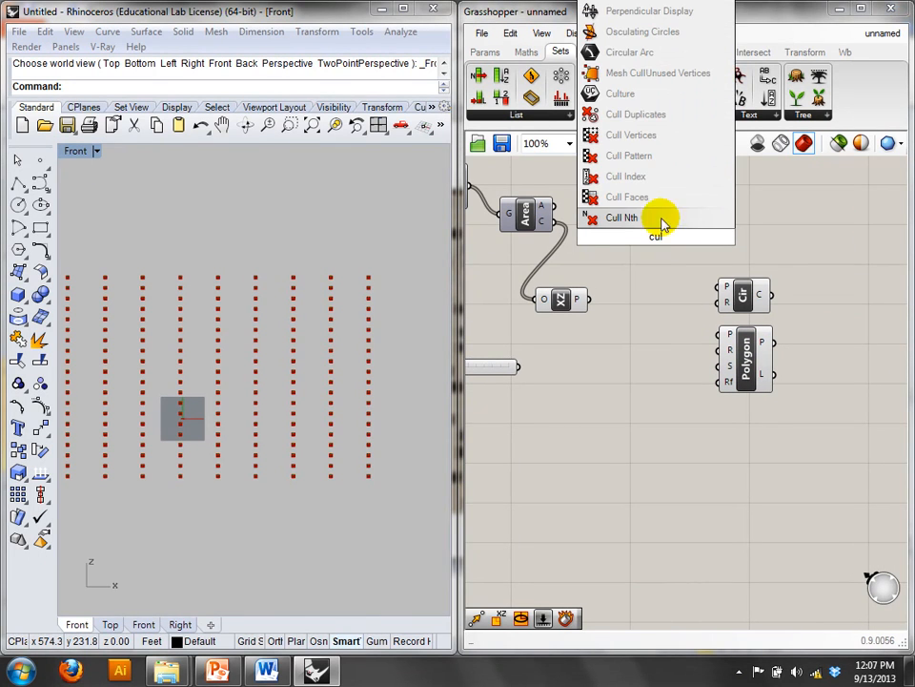
click(626, 156)
- Reduce the Boolean list of the Cull Pattern component's P input to False, True and commit it
right_click(642, 245)
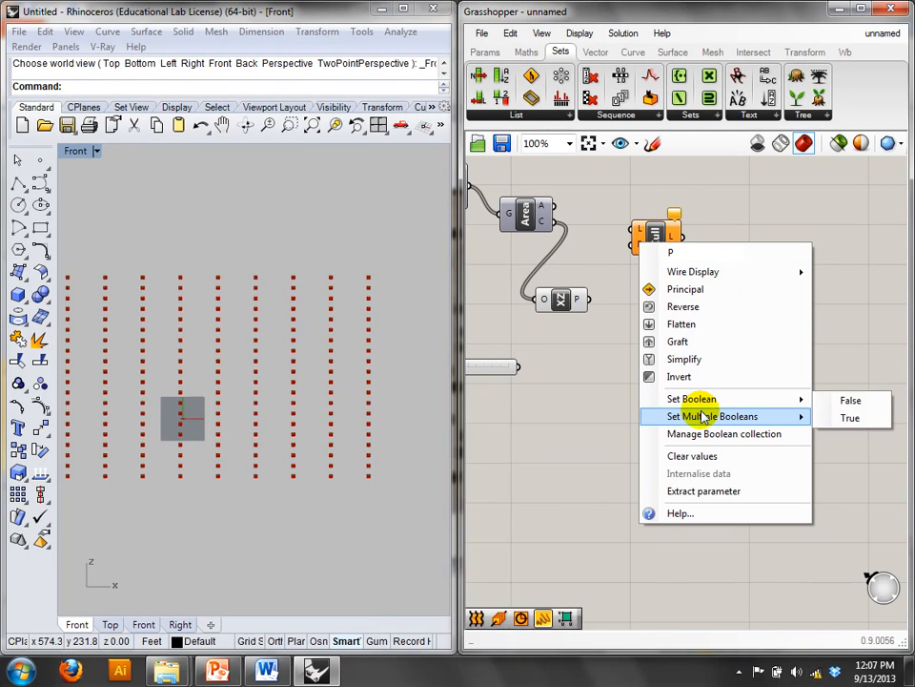
drag(501, 418, 443, 416)
key(BackSpace)
key(BackSpace)
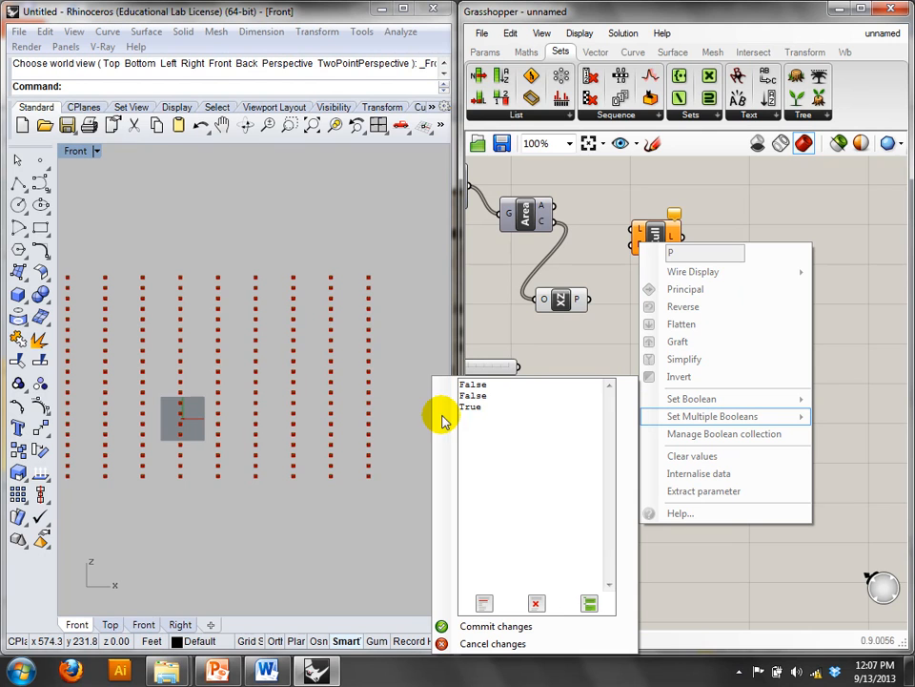
drag(495, 385, 439, 386)
key(Delete)
key(Delete)
click(460, 394)
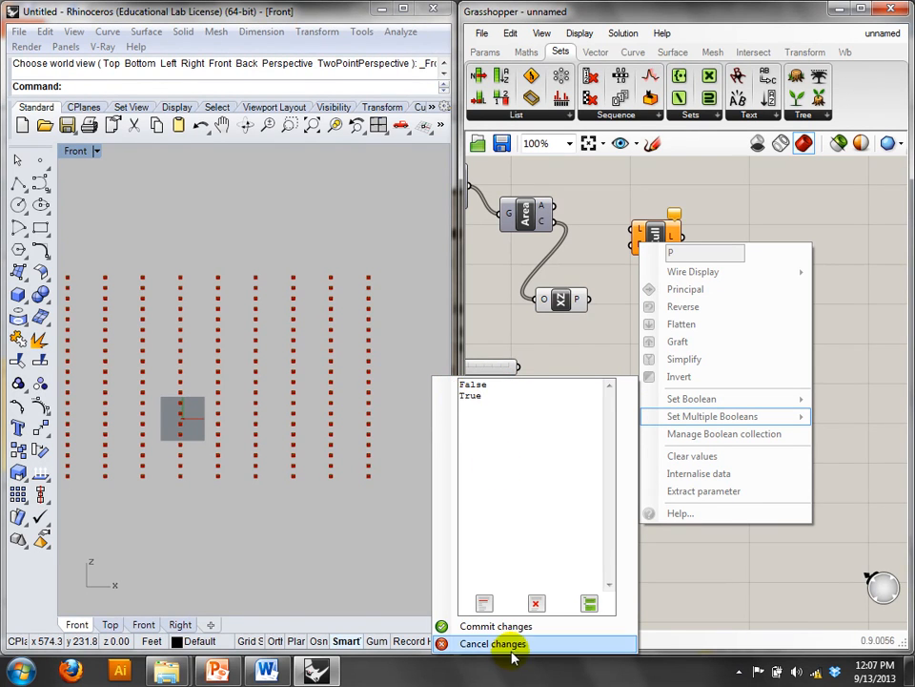
click(493, 626)
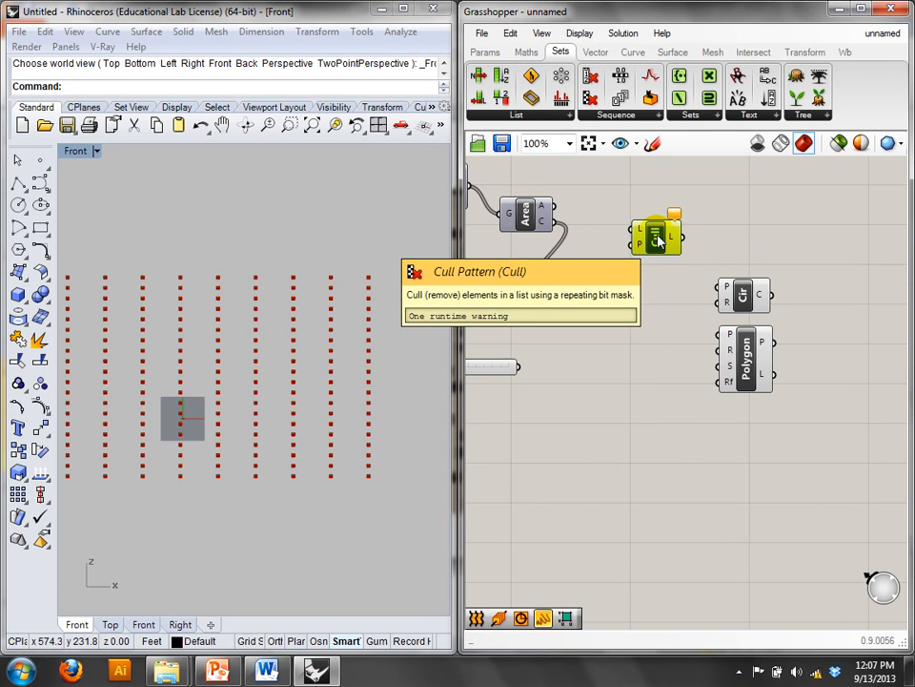
- Duplicate the Cull Pattern component below the original and reverse the copy's P input Boolean list to True, False
alt+drag(658, 241, 658, 298)
right_click(643, 304)
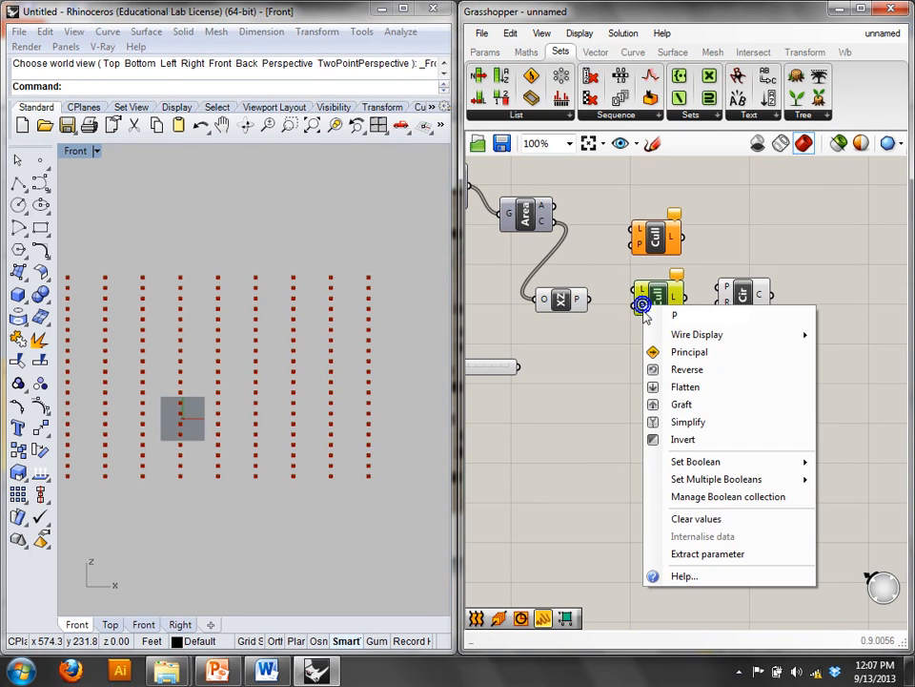
mouse_move(683, 481)
drag(507, 401, 444, 394)
click(484, 398)
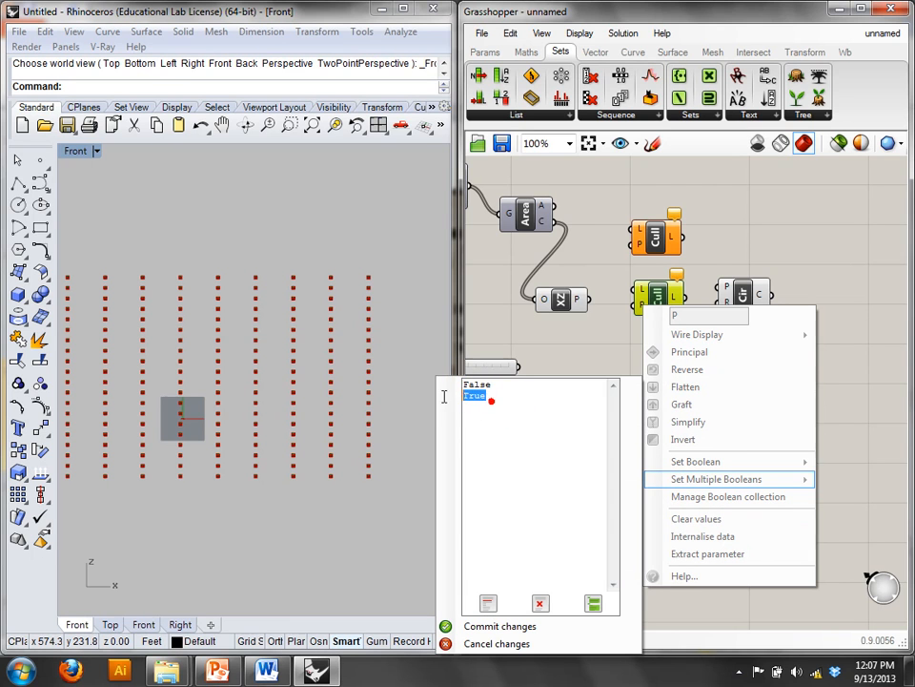
key(BackSpace)
key(Return)
key(Up)
text(T)
click(479, 626)
- Connect the XZ Plane component's P output to the L input of both Cull Pattern components
drag(586, 301, 629, 231)
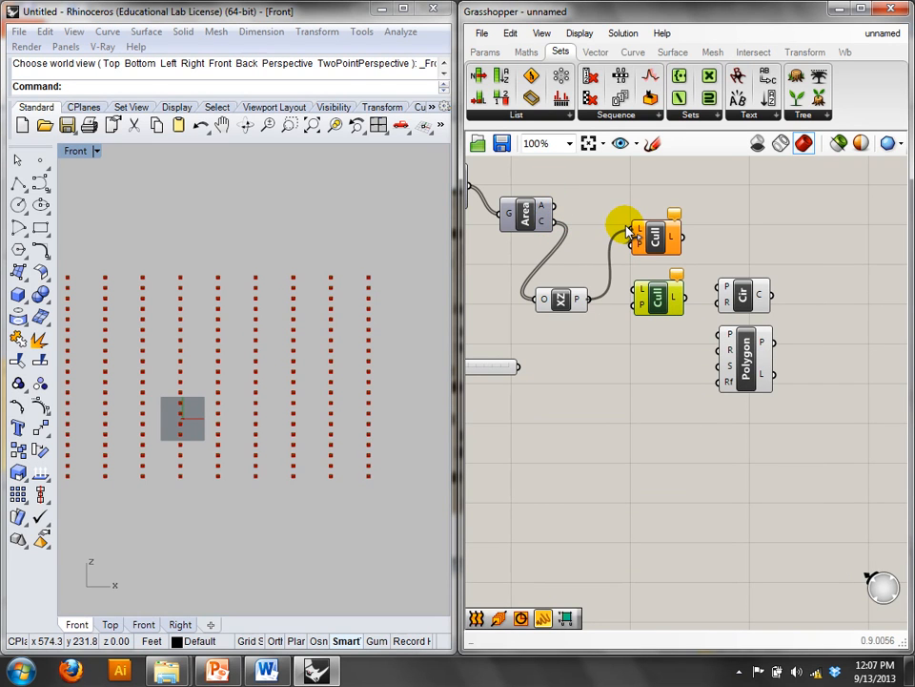
drag(585, 299, 637, 290)
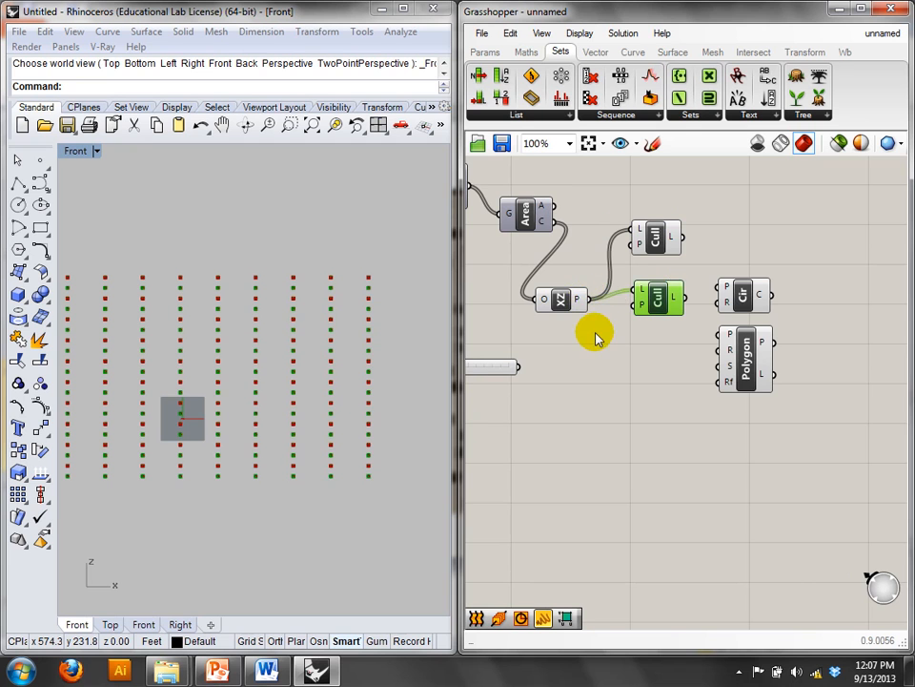
right_drag(596, 338, 605, 347)
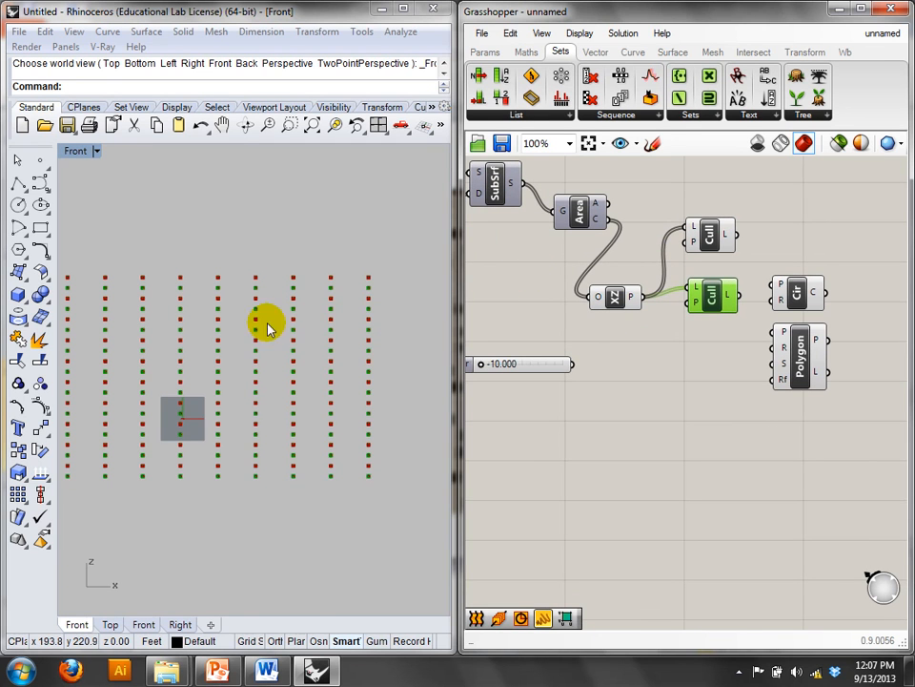
- Examine in the Front view which planes each of the two Cull Pattern components keeps by selecting them alternately
scroll(286, 314, up, 5)
click(714, 232)
click(713, 298)
click(714, 234)
click(716, 299)
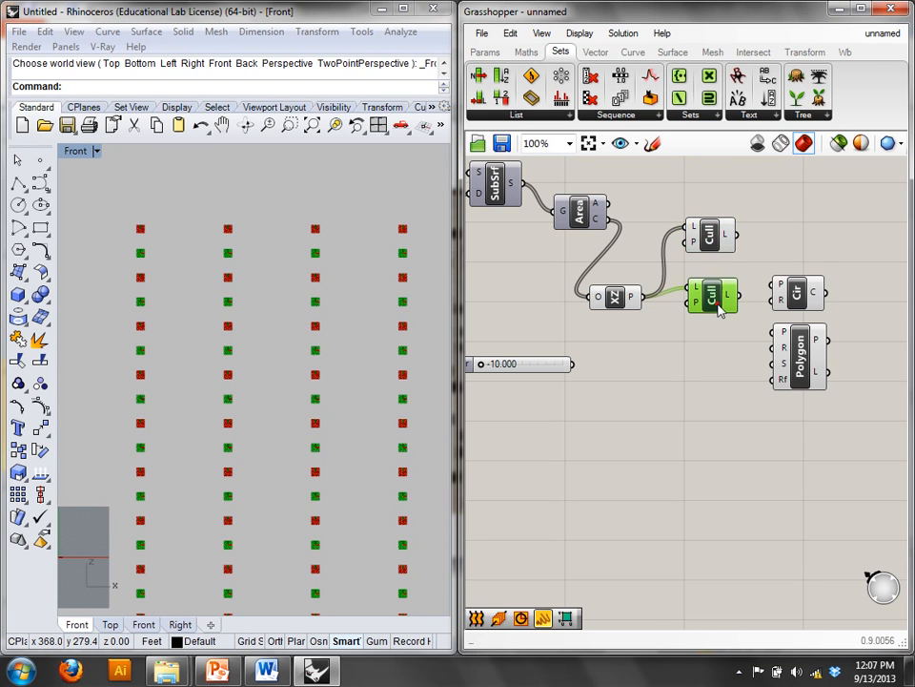
click(720, 239)
click(712, 292)
- Increase the Divide component's U Count slider to 34
right_drag(482, 405, 662, 348)
right_drag(576, 331, 768, 393)
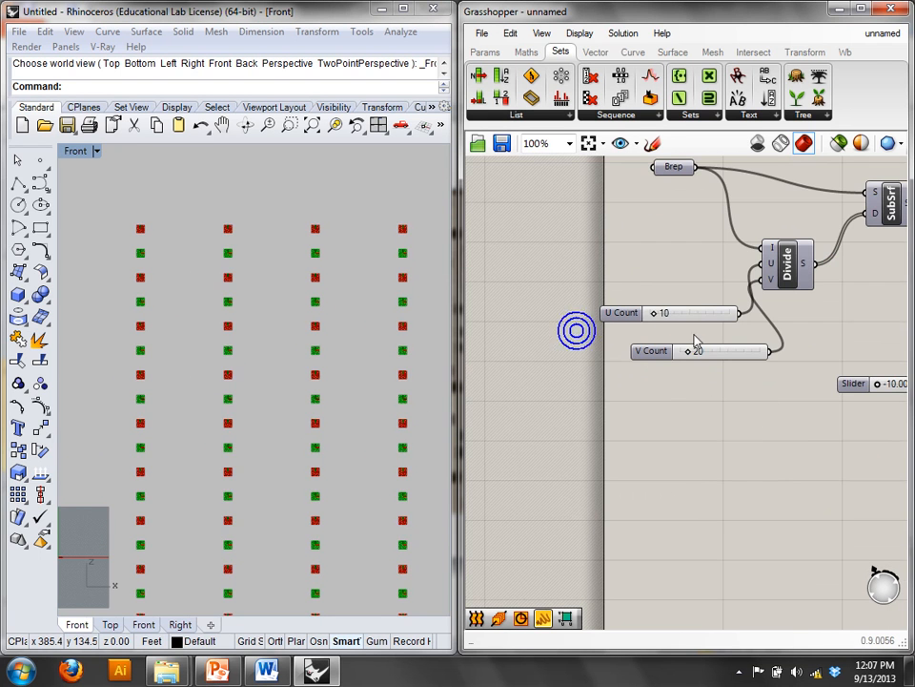
scroll(204, 398, down, 12)
right_drag(272, 416, 353, 396)
scroll(204, 398, up, 4)
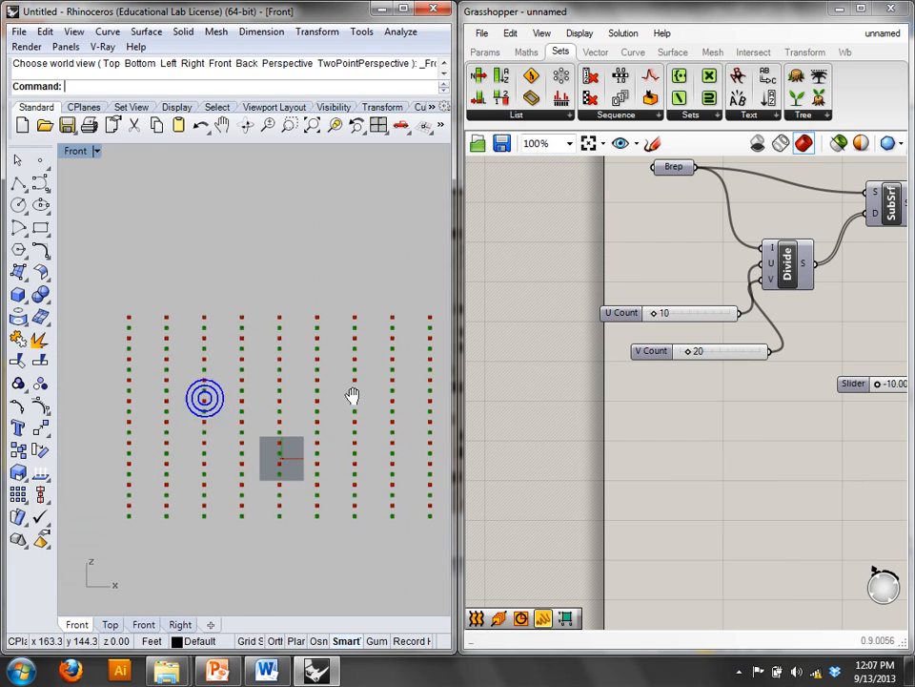
drag(663, 320, 674, 317)
- Set the V Count slider to 21 and check the points kept by each Cull Pattern component
right_drag(701, 399, 684, 370)
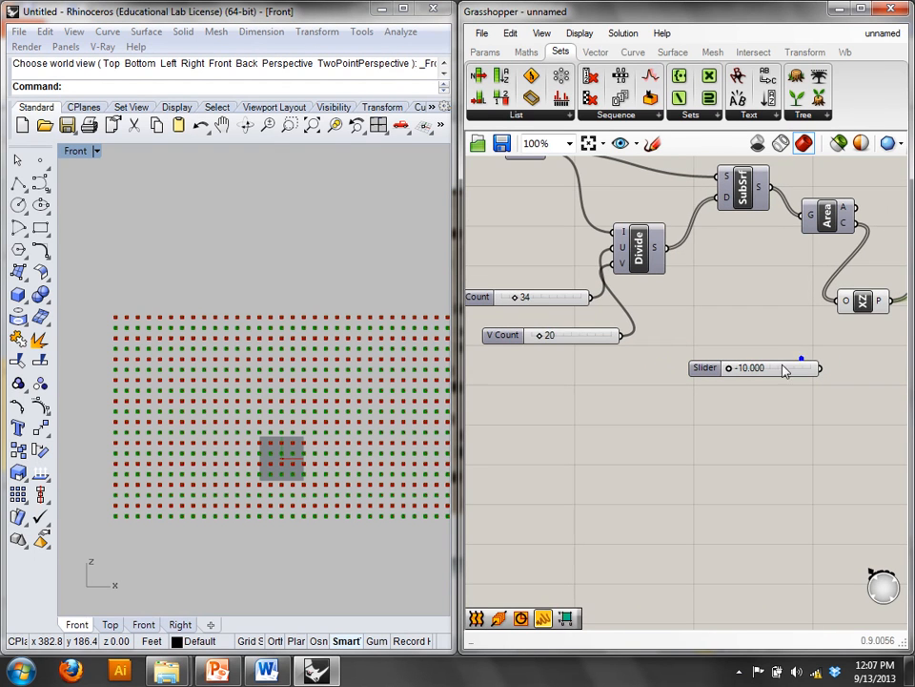
click(549, 345)
double_click(550, 346)
text(21)
key(Return)
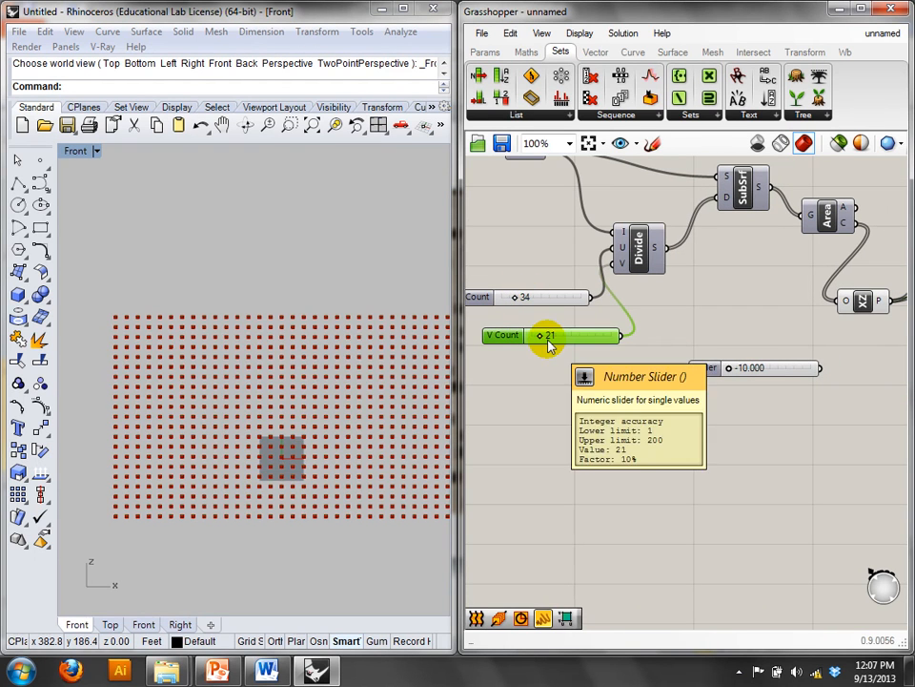
right_drag(754, 303, 665, 310)
click(875, 234)
click(873, 312)
- Connect the upper Cull Pattern's output to the Circle's P input and the lower one's output to the Polygon's P input
right_drag(841, 428, 512, 441)
right_drag(553, 375, 586, 383)
scroll(586, 382, up, 1)
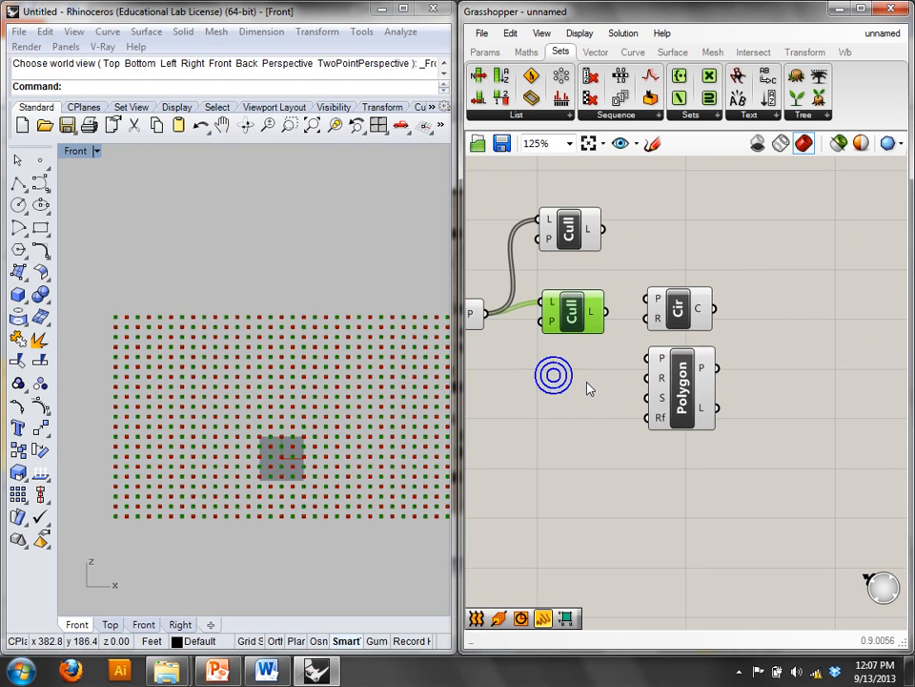
drag(618, 234, 666, 361)
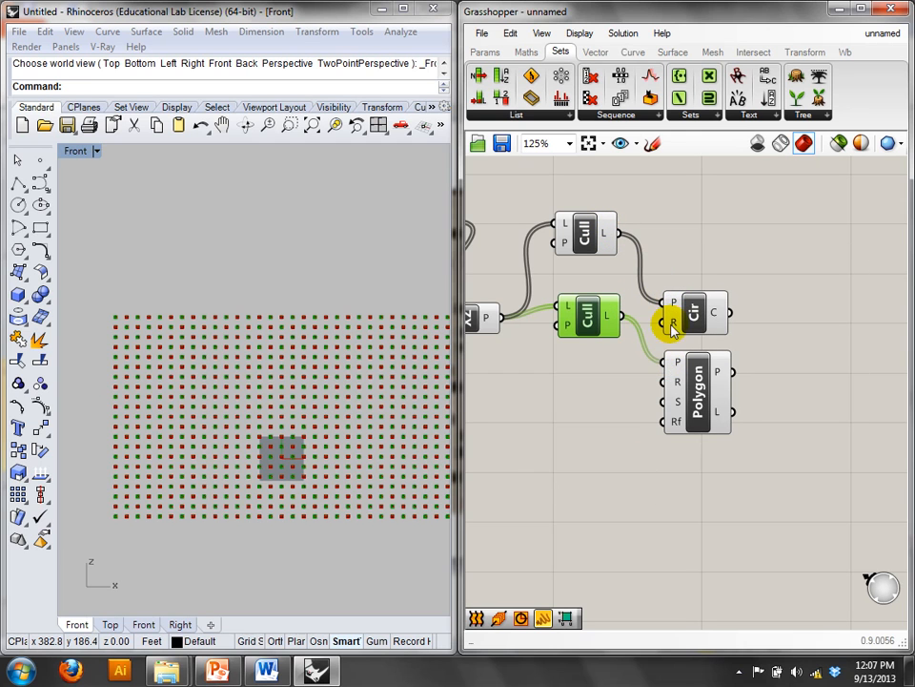
- Set the Circle component's R input to a radius of 3.0
right_click(673, 325)
mouse_move(731, 476)
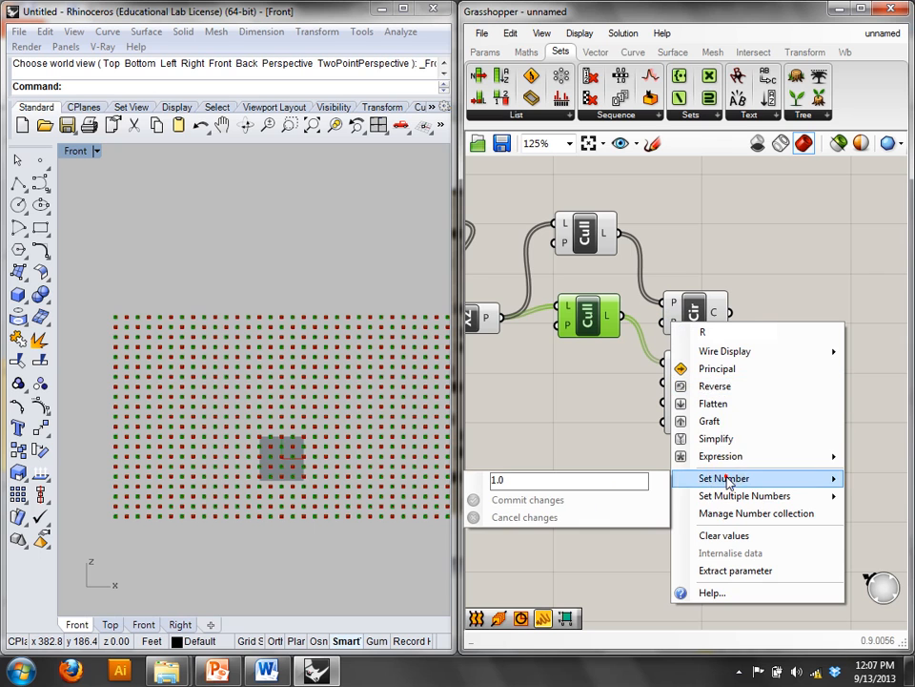
double_click(579, 488)
text(4)
click(485, 499)
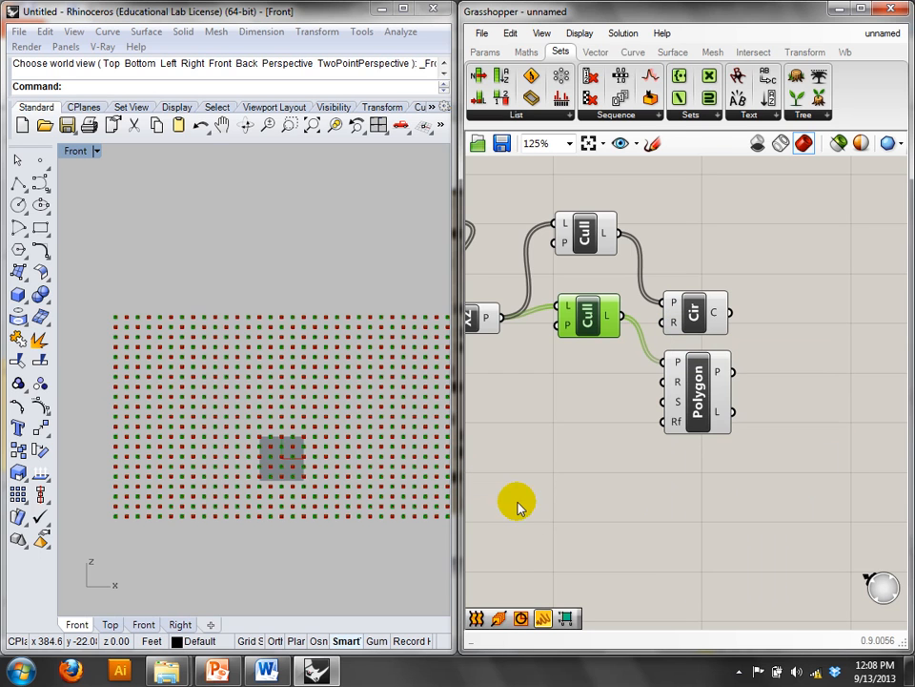
- Set the Polygon component's R input to a radius of 3.0
right_click(667, 381)
mouse_move(732, 529)
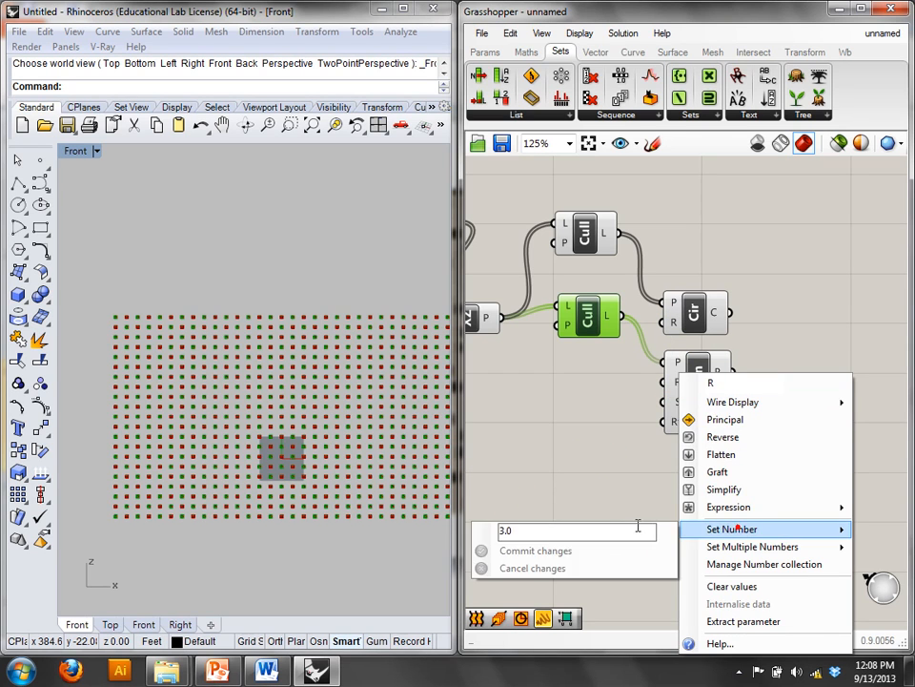
double_click(638, 527)
text(5)
click(523, 550)
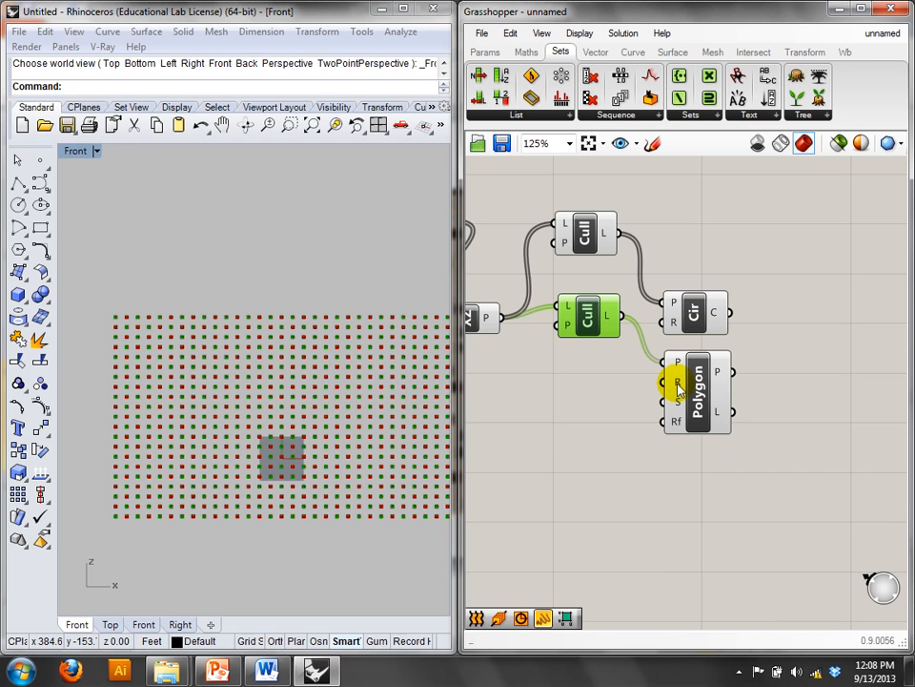
- Turn off the preview of the XZ Plane and both Cull Pattern components so only the circles and polygons are displayed
right_drag(641, 396, 780, 411)
drag(760, 413, 614, 219)
right_click(635, 187)
click(687, 227)
click(358, 367)
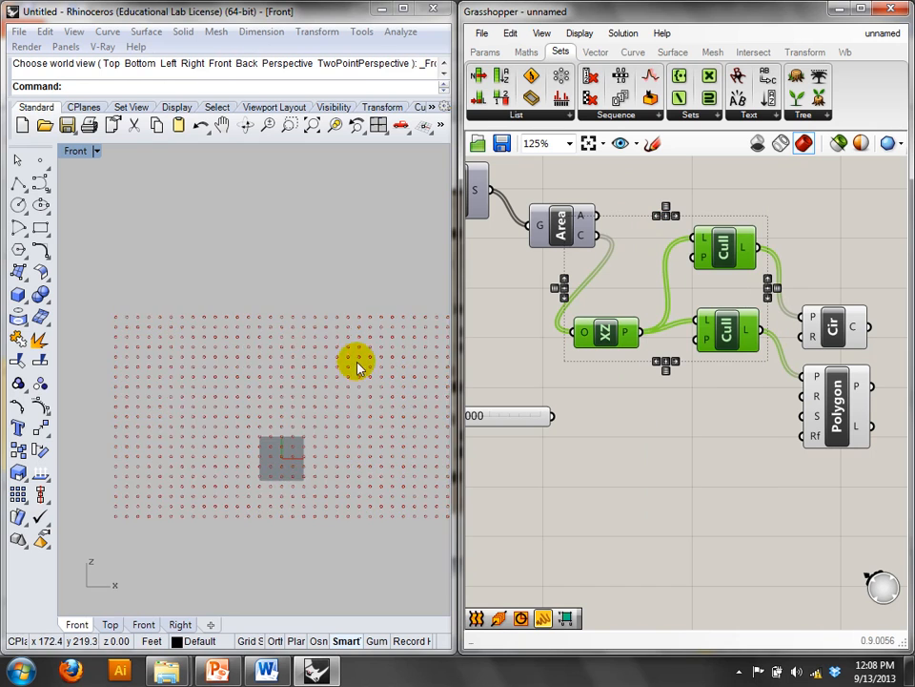
scroll(358, 367, up, 10)
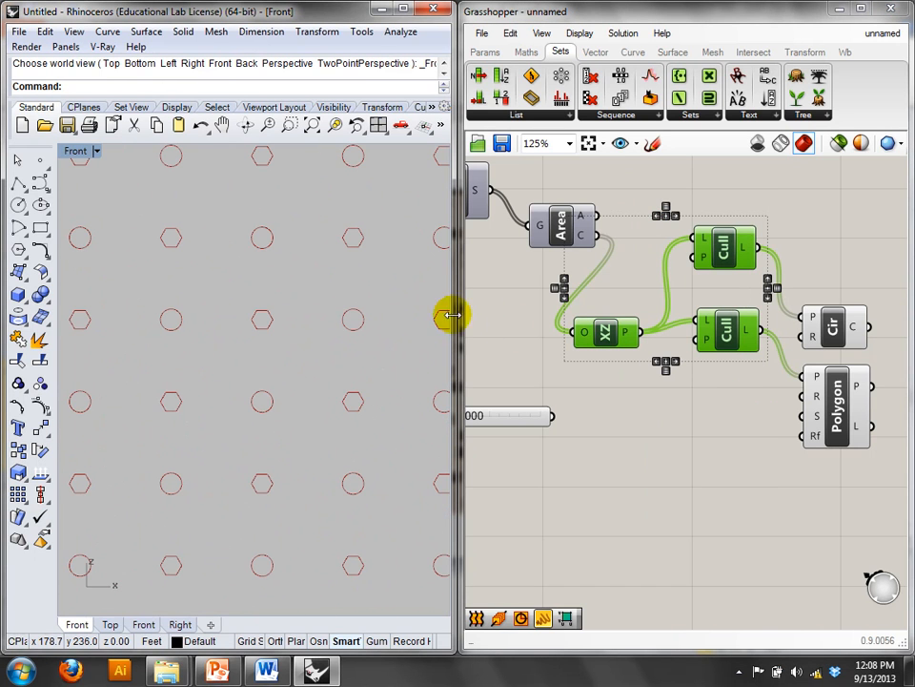
- Set the Polygon's S input to 3 segments to make triangles
right_click(817, 415)
mouse_move(803, 534)
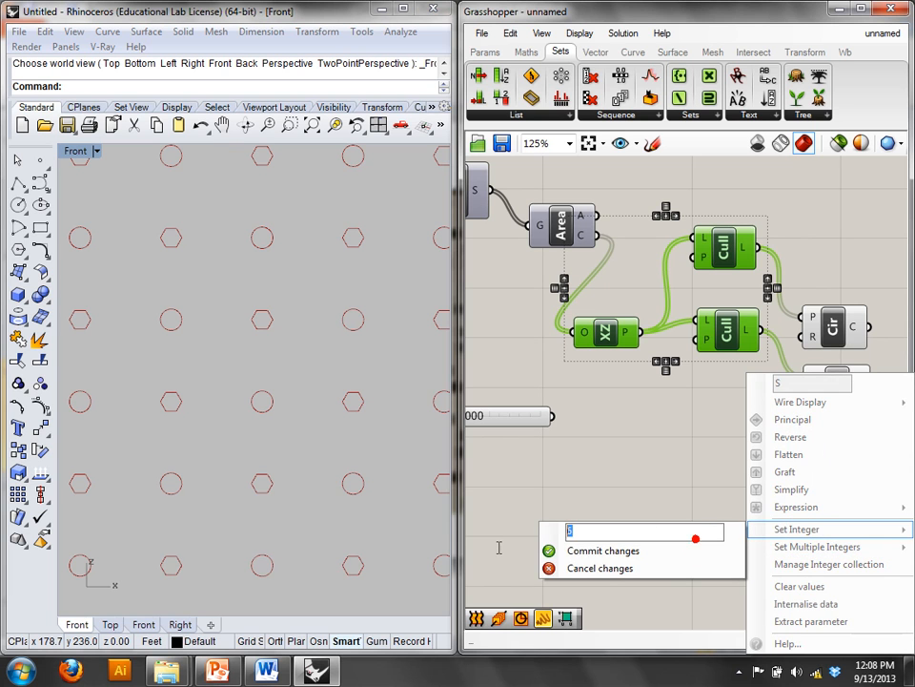
click(594, 551)
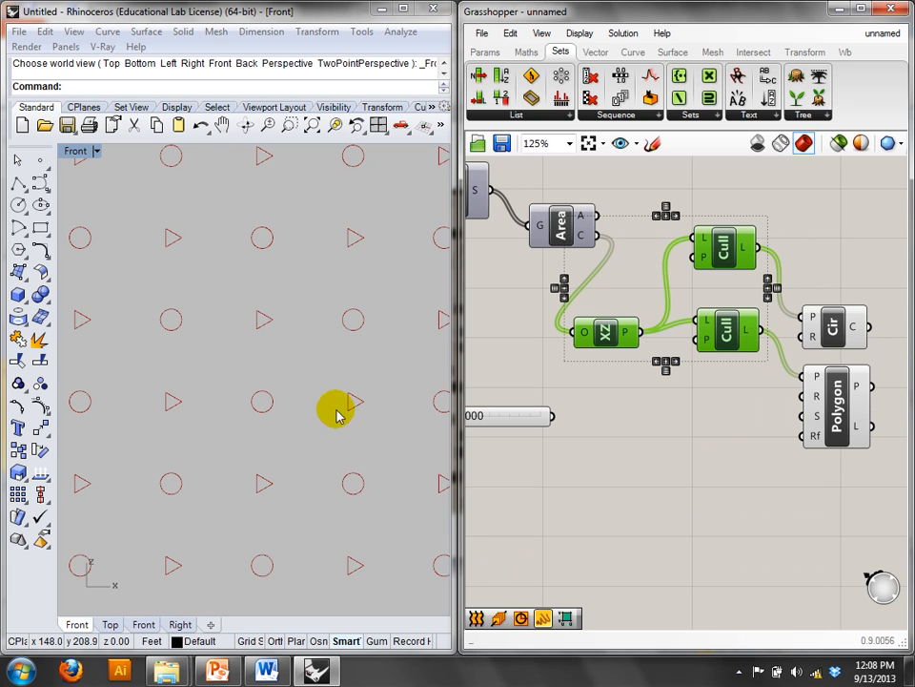
scroll(337, 410, down, 5)
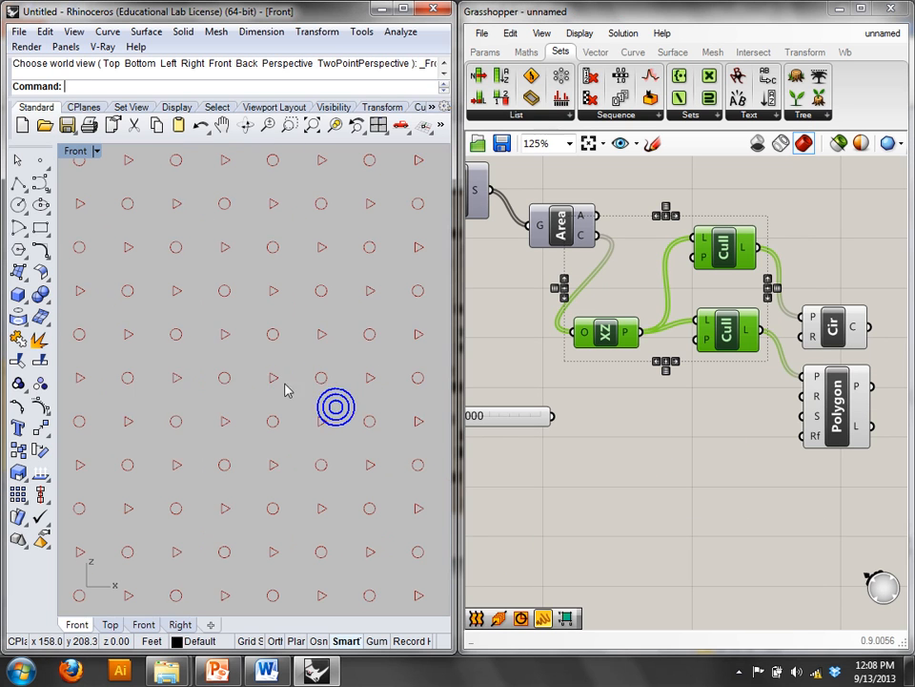
- Set the Circle component's R input to a radius of 6
right_click(804, 338)
mouse_move(828, 495)
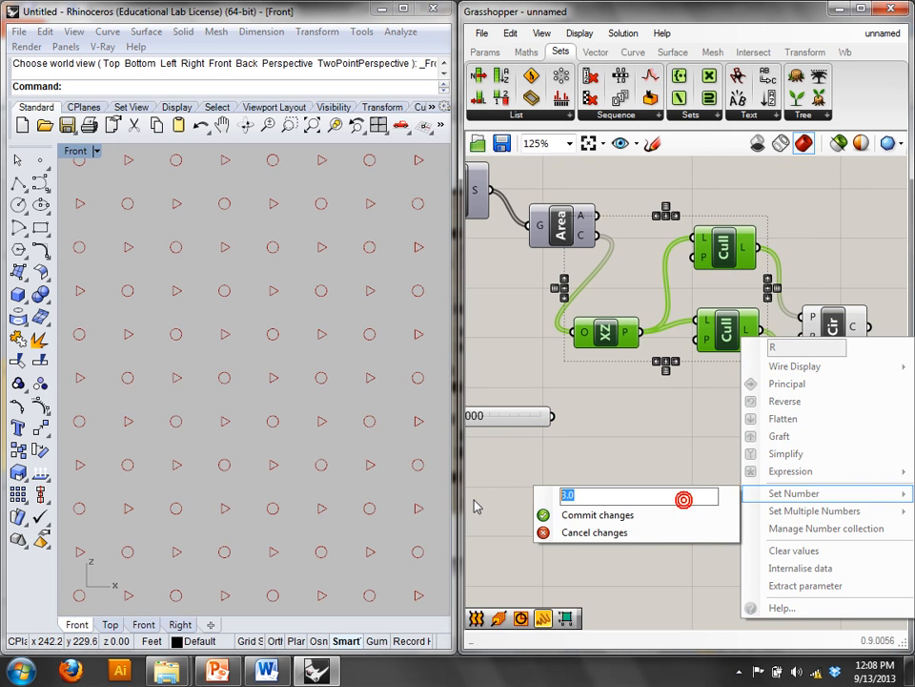
text(6)
click(543, 515)
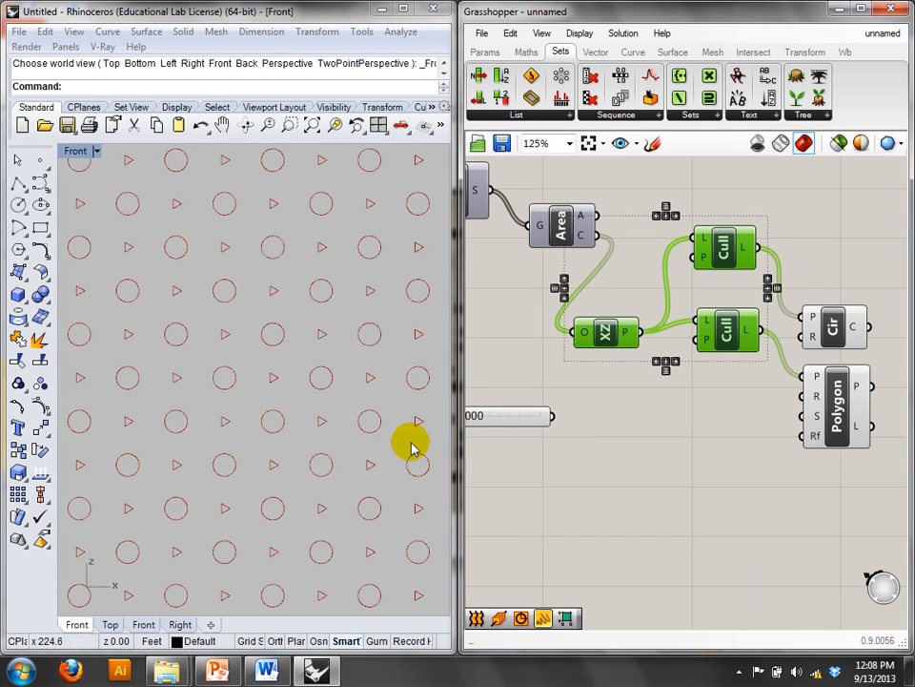
scroll(409, 434, down, 3)
- Turn the previews of both Cull Pattern components on and select each in turn to compare the planes they keep
click(783, 198)
click(722, 246)
shift+click(730, 327)
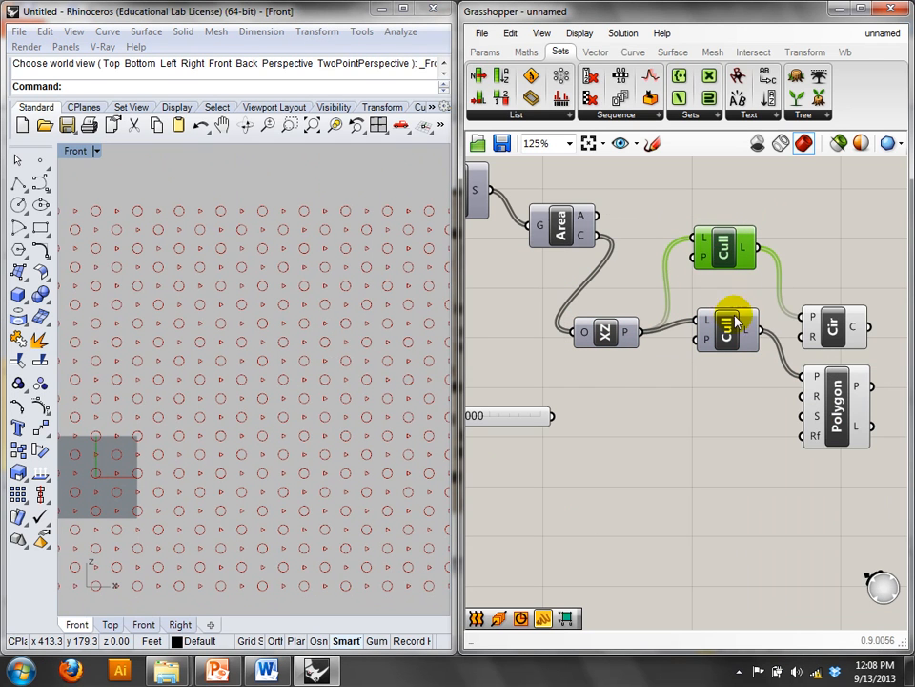
right_click(697, 177)
click(711, 189)
click(814, 185)
click(741, 241)
click(727, 329)
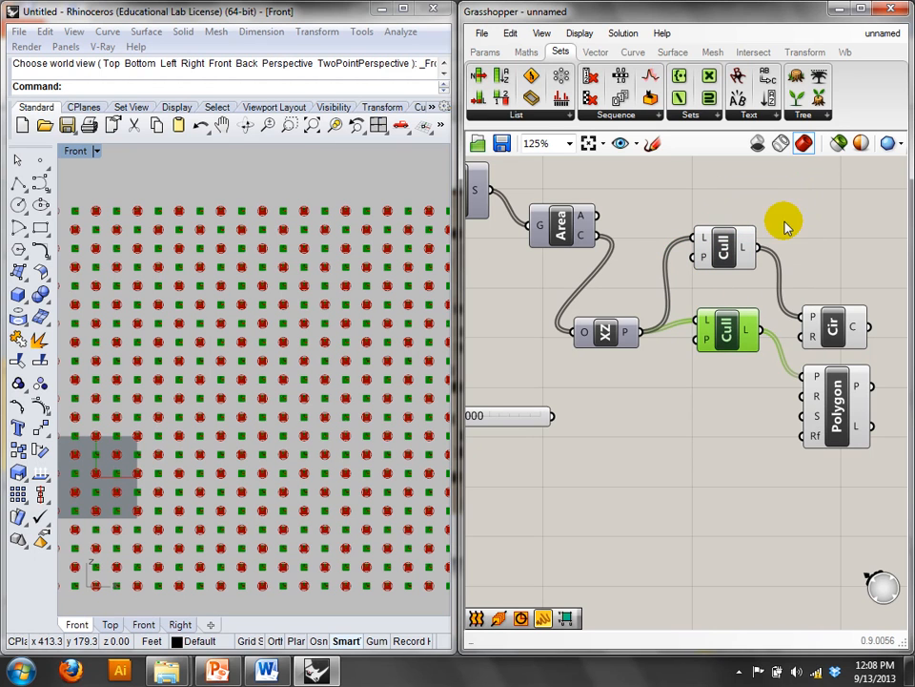
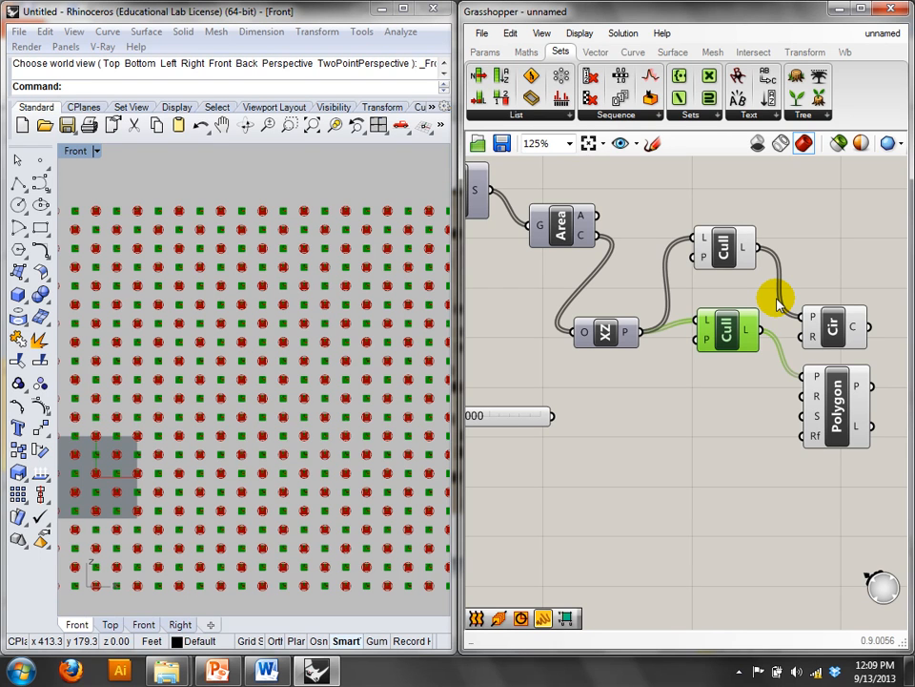
- Turn off the preview of both Cull Pattern components and check the circle and triangle pattern in the Front view
drag(745, 398, 654, 201)
right_click(668, 168)
click(689, 197)
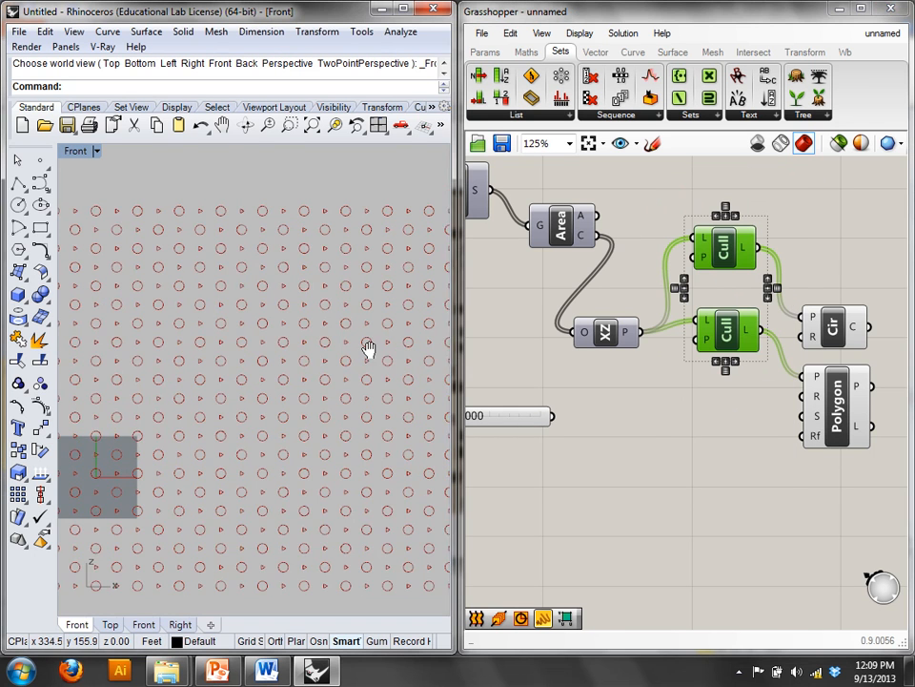
scroll(357, 314, down, 2)
click(348, 294)
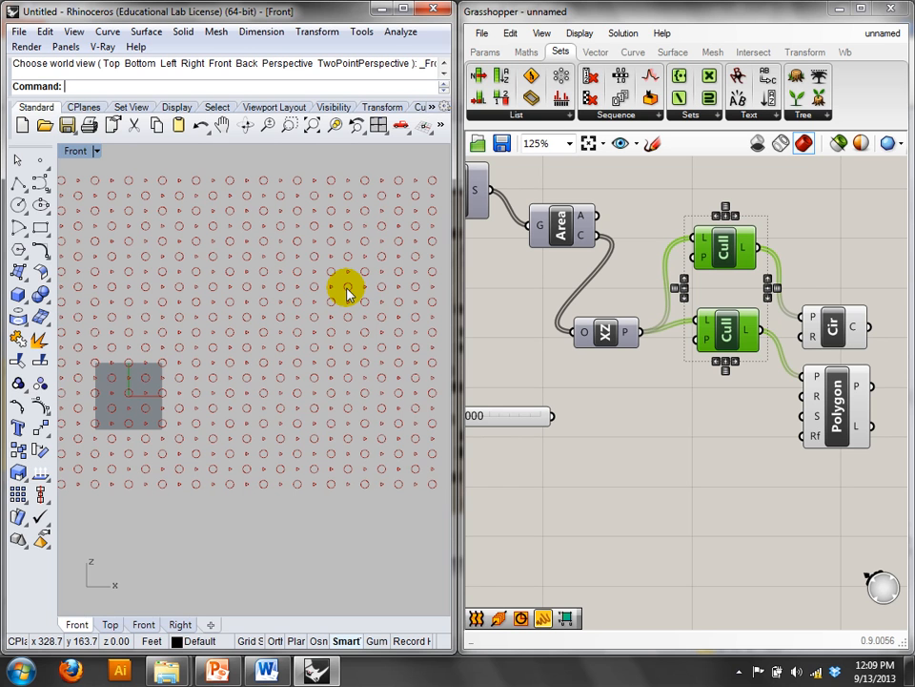
- Switch to the CM_Lecture_4_F13 PowerPoint presentation and view the Städel Museum images as a slide show starting from slide 28
click(218, 670)
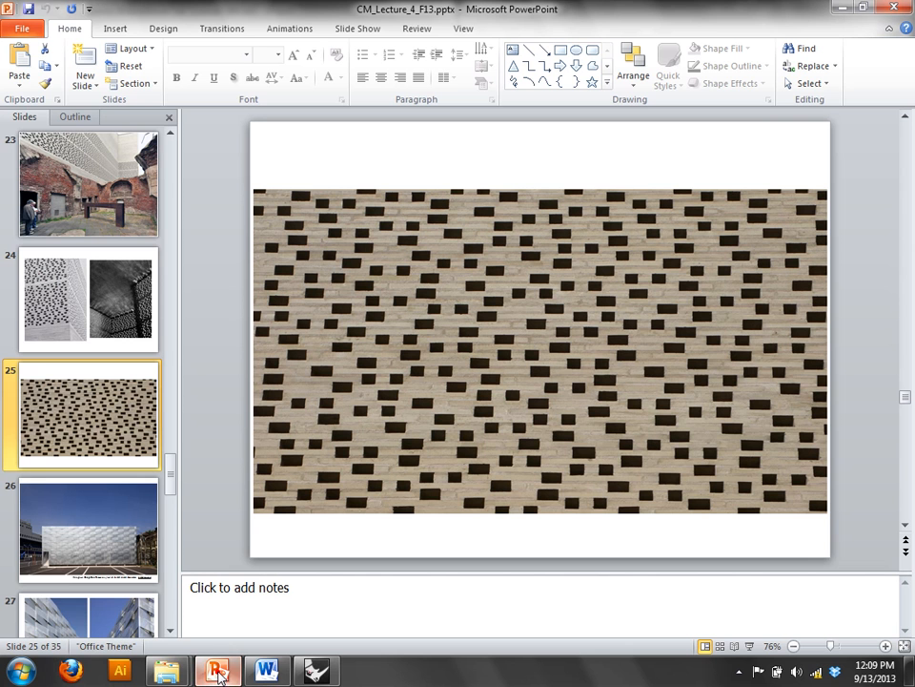
scroll(78, 513, down, 2)
scroll(119, 383, down, 1)
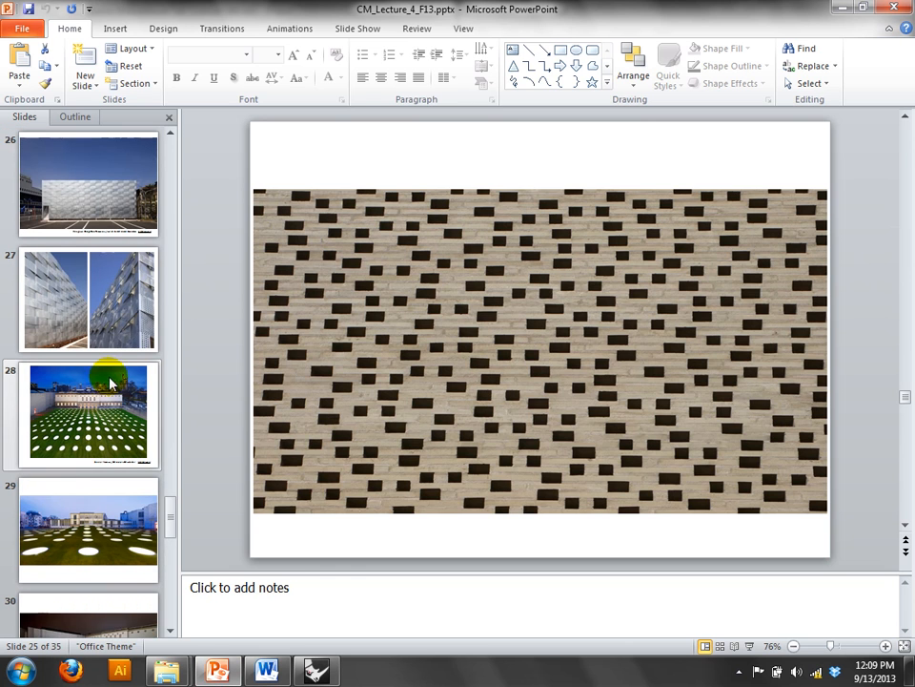
click(100, 398)
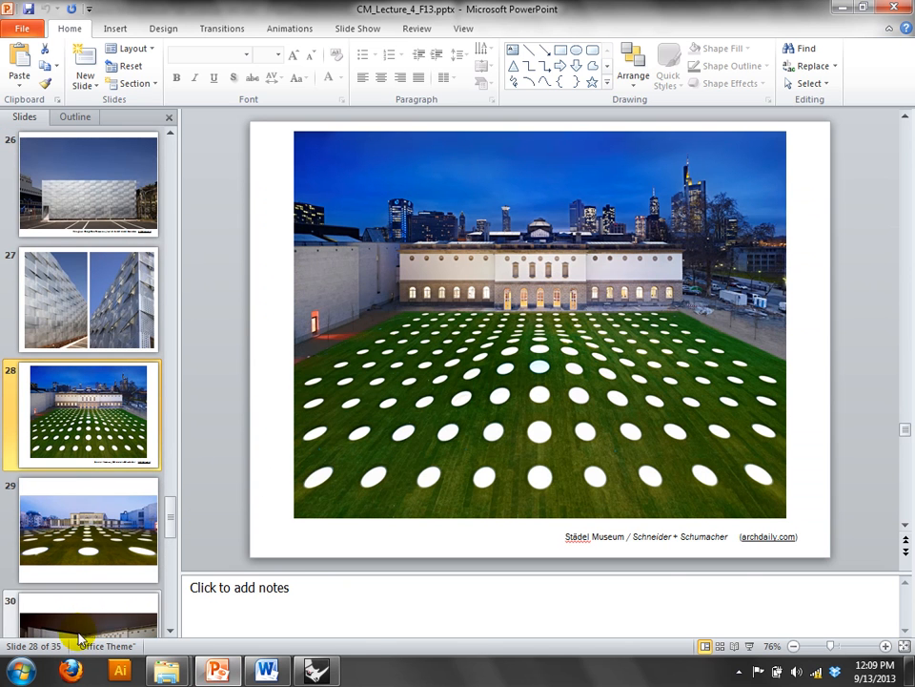
click(751, 645)
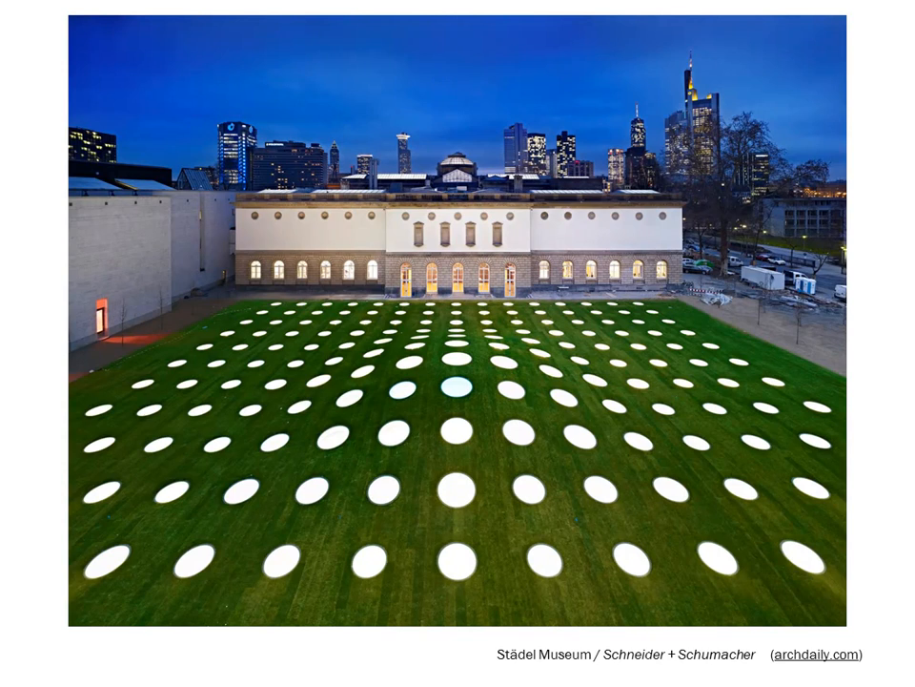
key(Right)
key(Right)
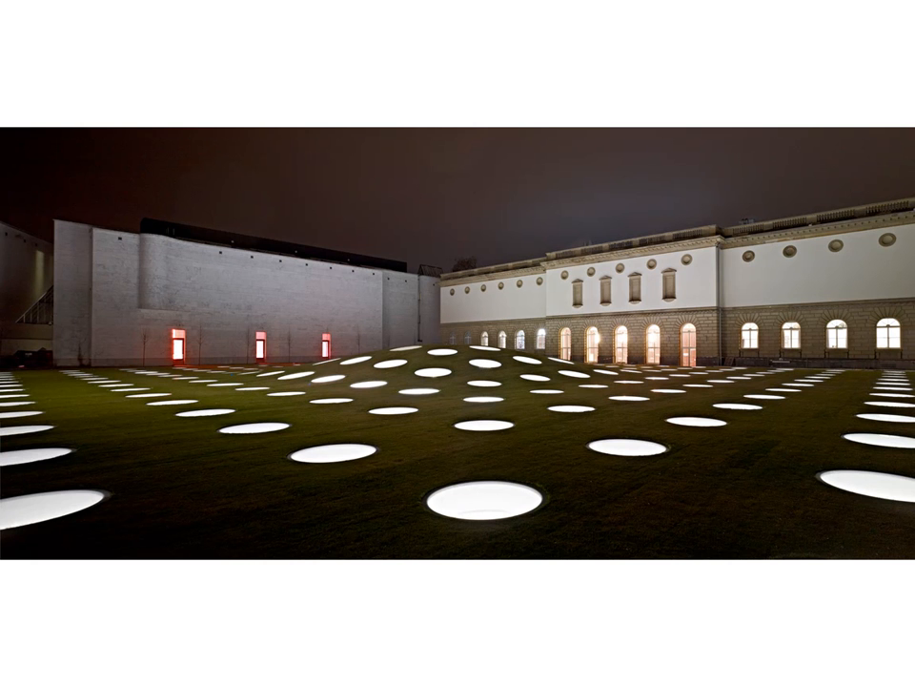
key(Right)
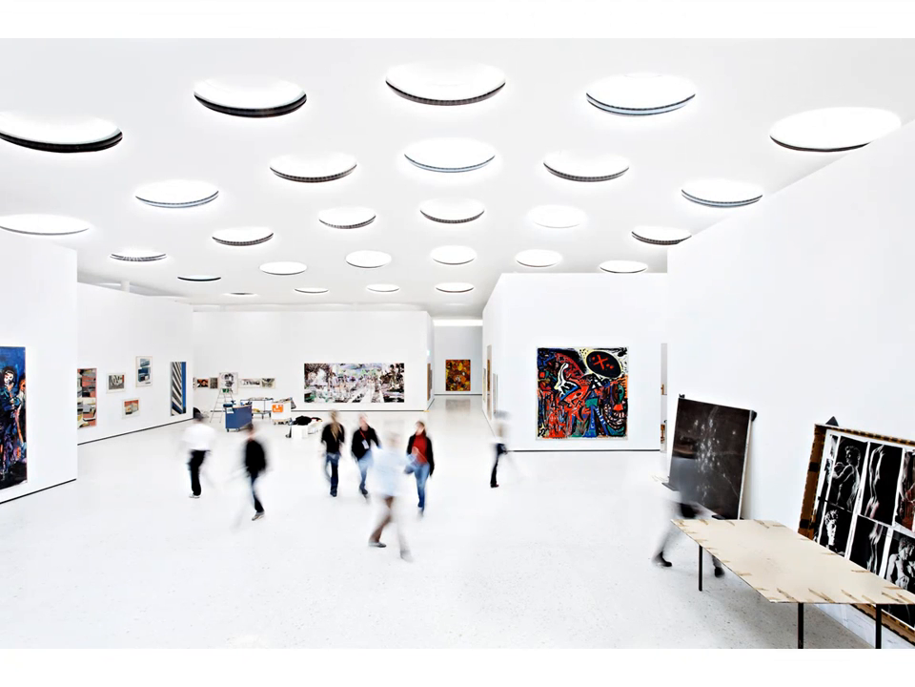
key(Right)
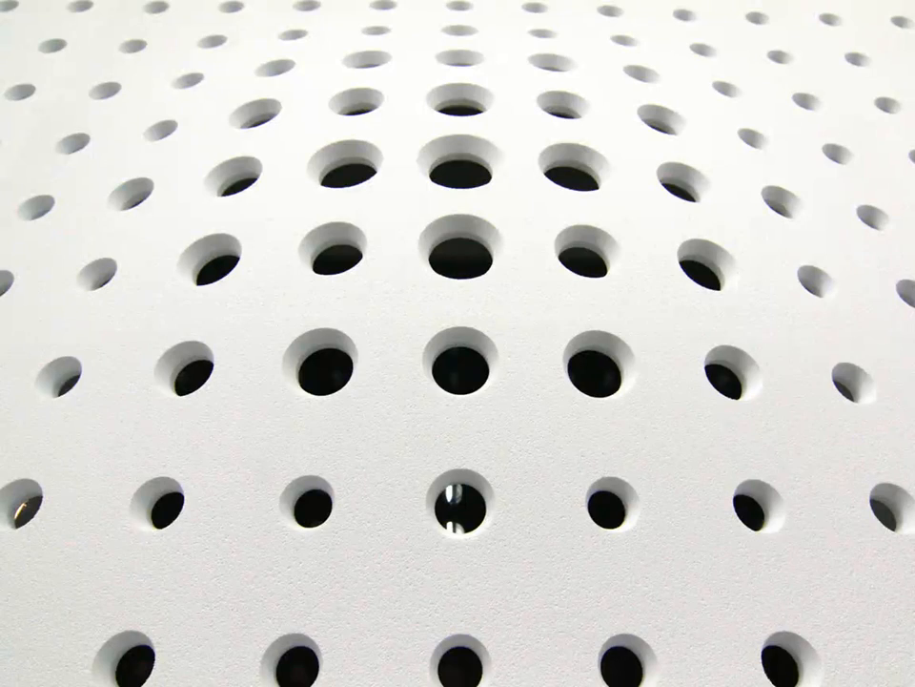
key(Escape)
- Switch back to Rhino and Grasshopper and delete the two Cull Pattern components, the Circle and the Polygon from the definition
click(318, 669)
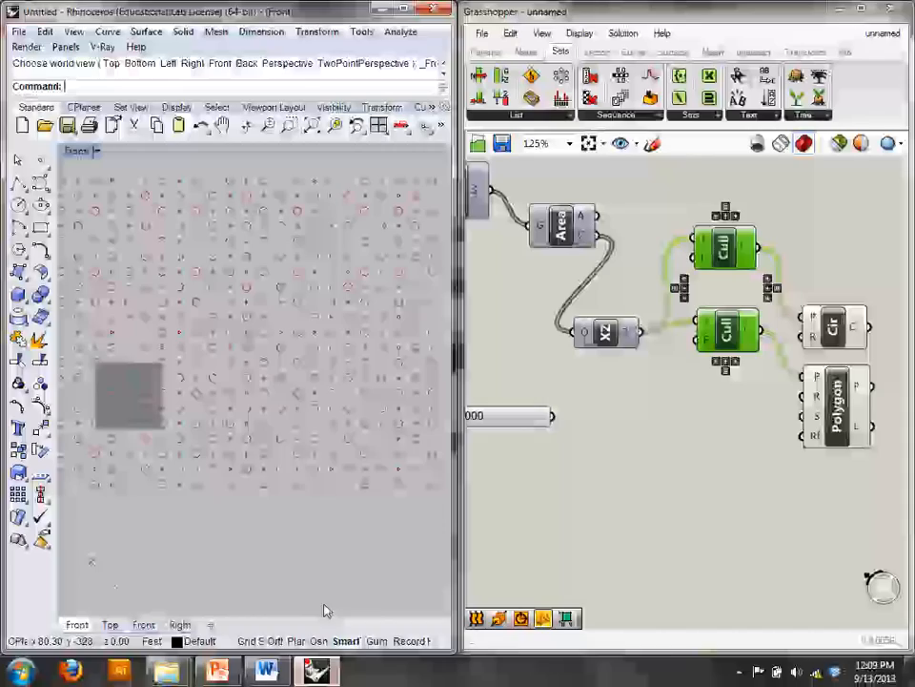
scroll(705, 326, down, 3)
right_drag(791, 389, 820, 489)
scroll(732, 385, down, 2)
right_drag(744, 401, 769, 345)
drag(811, 390, 734, 427)
right_drag(811, 484, 744, 372)
double_click(603, 348)
click(650, 419)
right_drag(712, 300, 730, 518)
drag(751, 501, 701, 366)
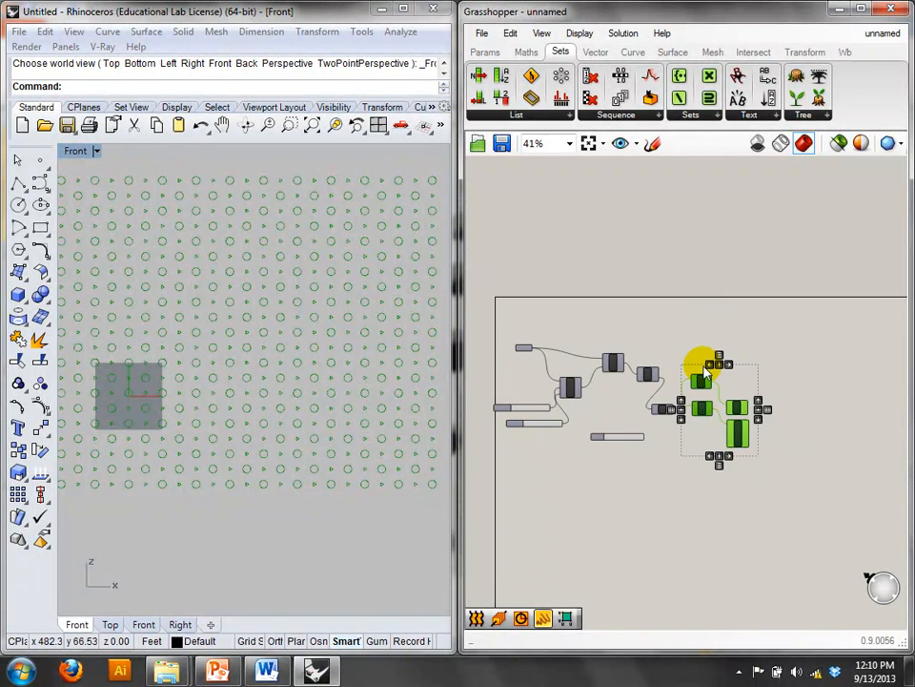
key(Delete)
- Add a Construct Point component with X, Y and Z inputs in an empty area of the canvas below the existing definition
right_drag(672, 479, 710, 361)
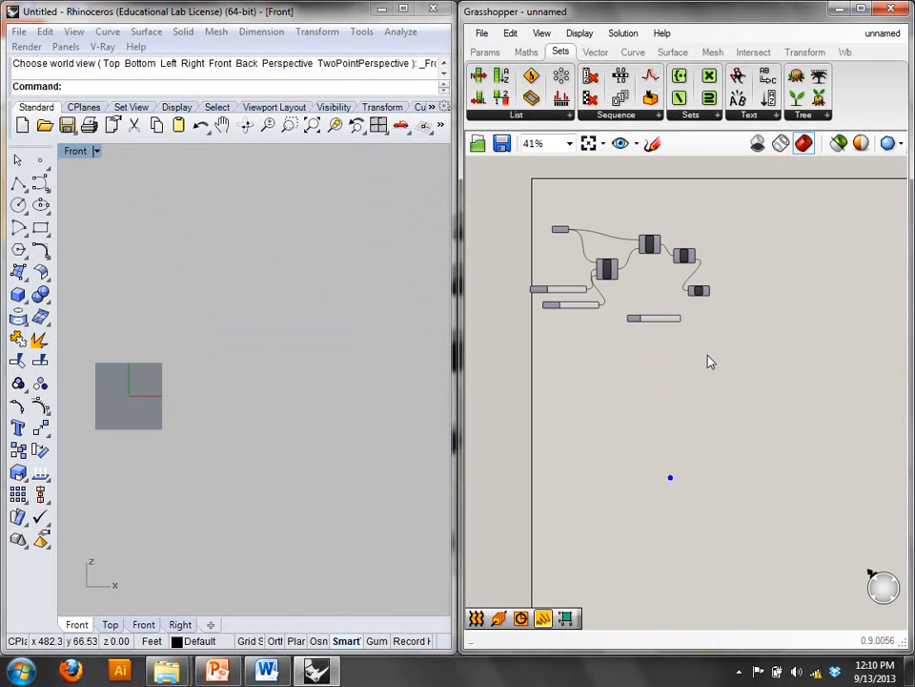
double_click(625, 434)
text(point)
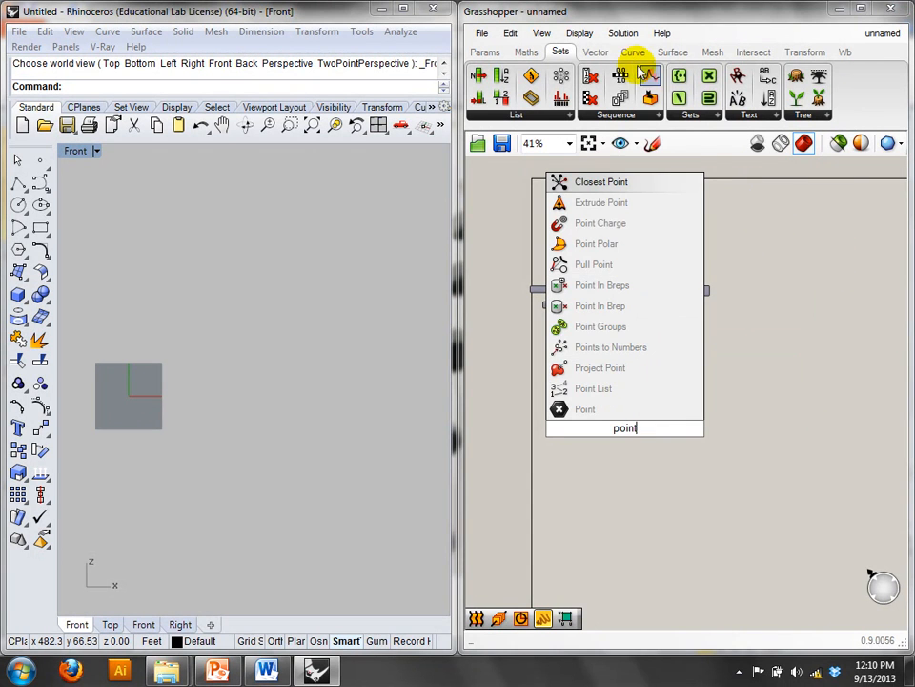
click(634, 52)
click(667, 52)
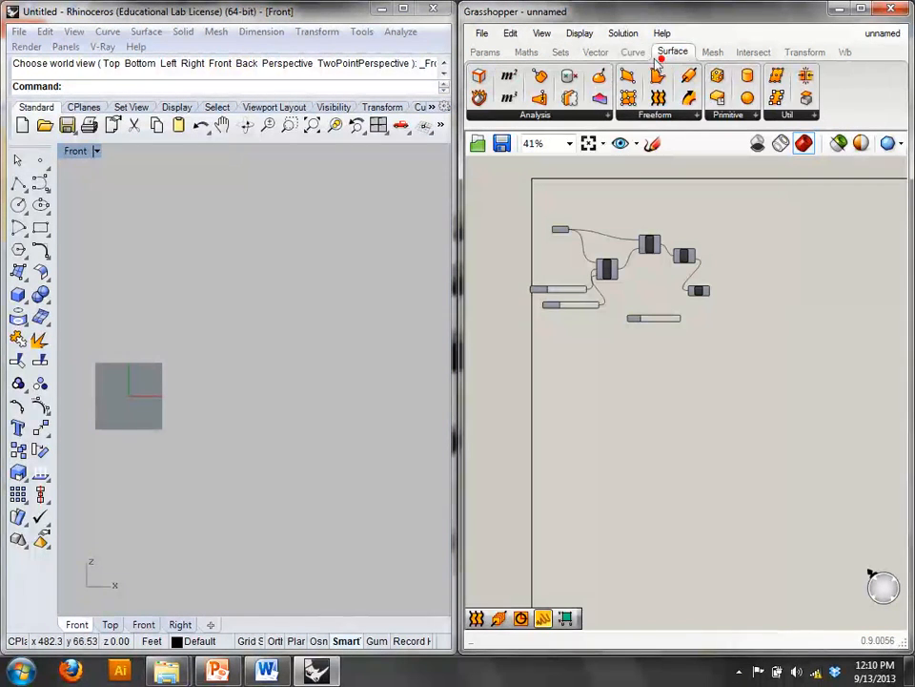
click(594, 54)
scroll(665, 431, up, 4)
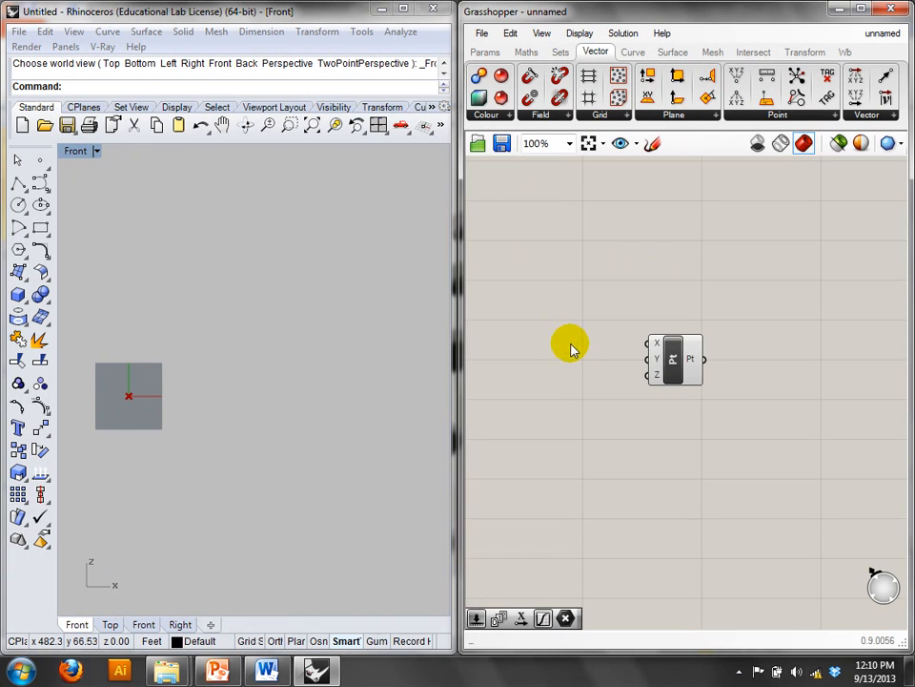
- Add a Series component and connect its output to the Construct Point's X input
double_click(565, 344)
text(ser)
click(534, 322)
drag(578, 327, 651, 346)
right_drag(458, 377, 565, 338)
- Connect the Series output to the Construct Point's Y input as well, keeping the connection to X
right_drag(101, 412, 221, 413)
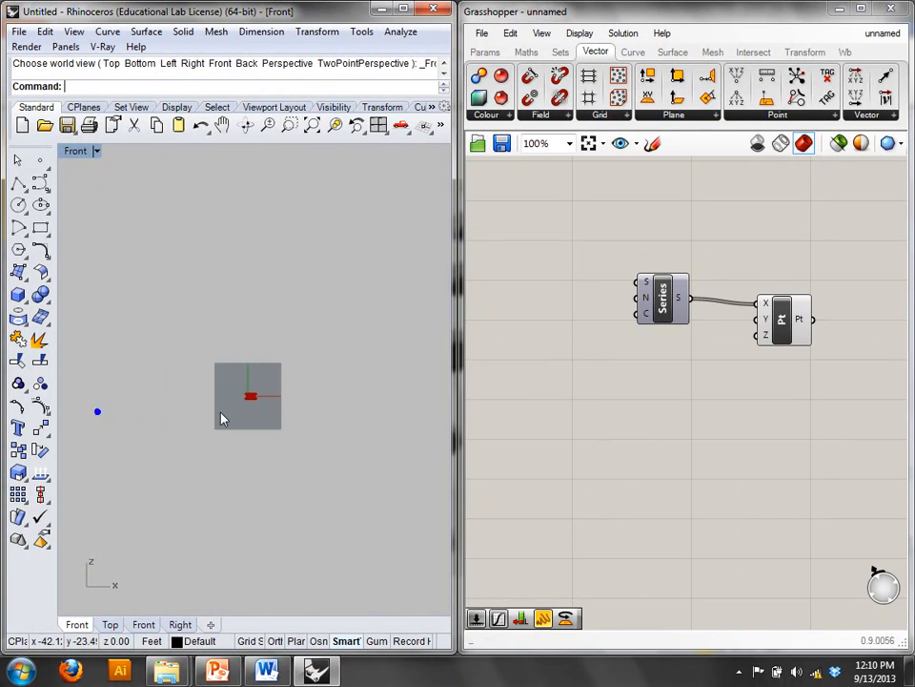
scroll(229, 408, up, 20)
right_drag(343, 303, 329, 348)
right_drag(842, 382, 801, 372)
drag(628, 276, 717, 309)
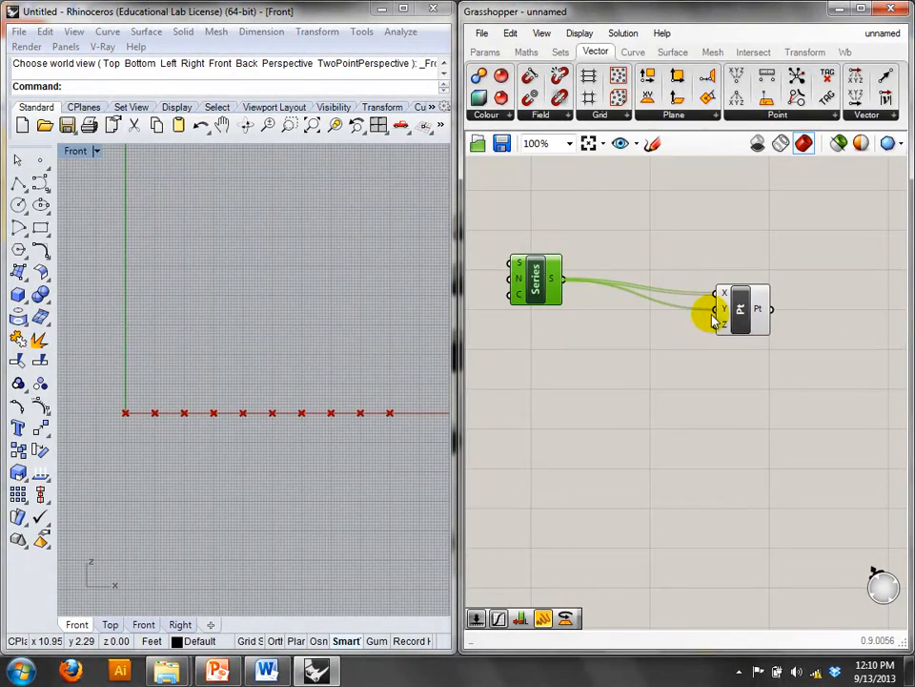
- Set the Rhino viewport to the Perspective view and graft the Construct Point's Y input to form a point grid
click(76, 151)
click(150, 410)
click(343, 535)
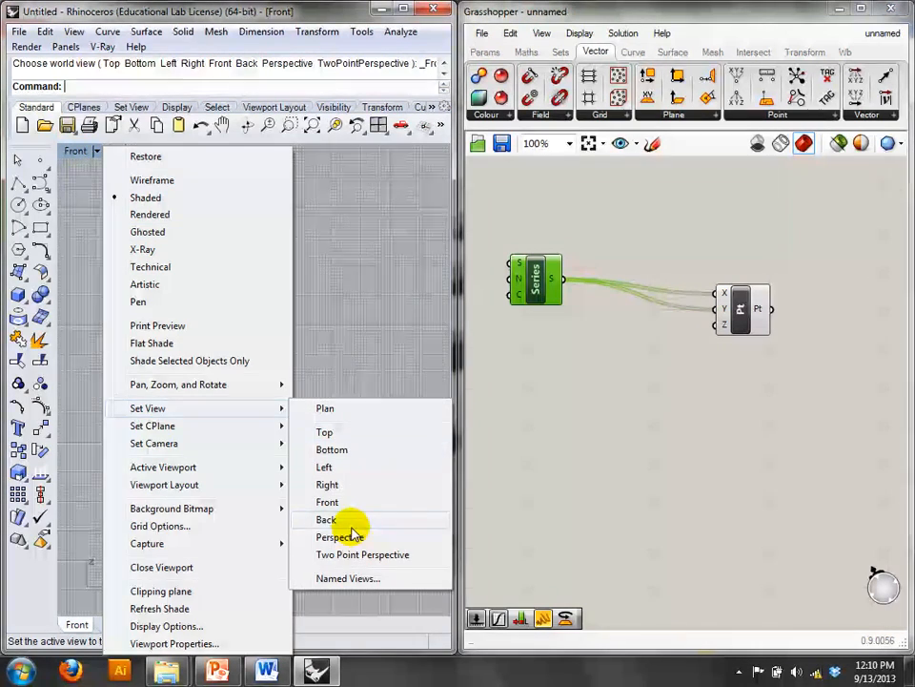
scroll(265, 398, up, 3)
scroll(265, 399, up, 5)
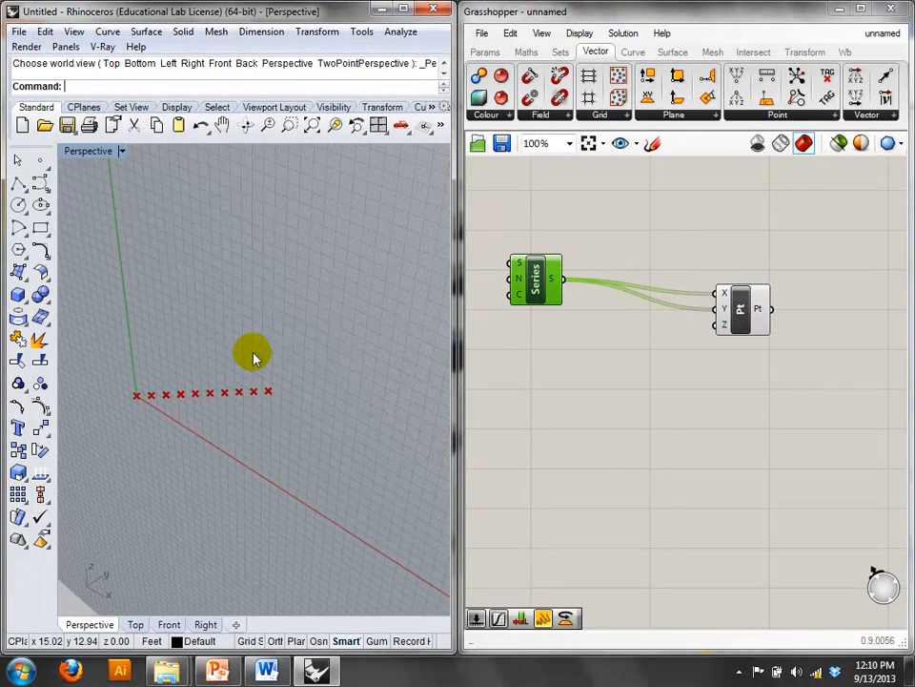
right_click(727, 310)
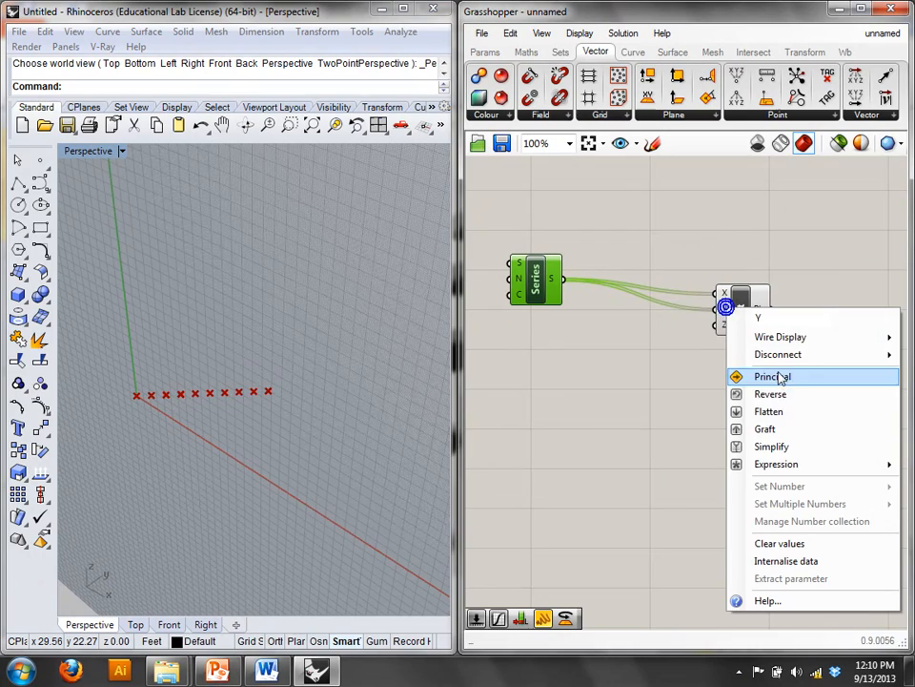
click(783, 427)
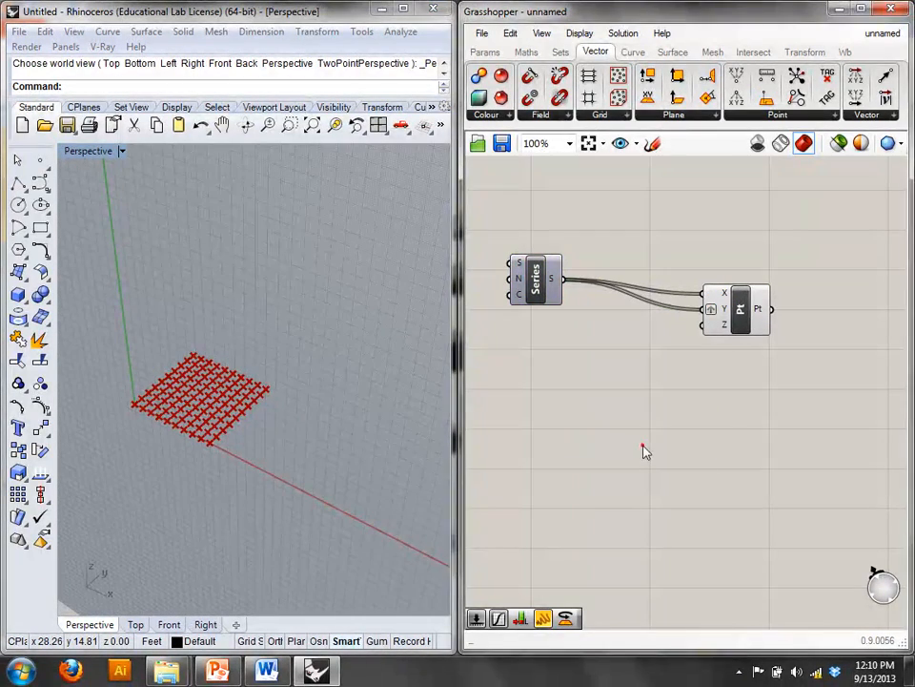
- Switch to the PowerPoint lecture and look at slides 28 and 29 showing the Städel Museum's grid of round skylights
double_click(643, 446)
text(gr)
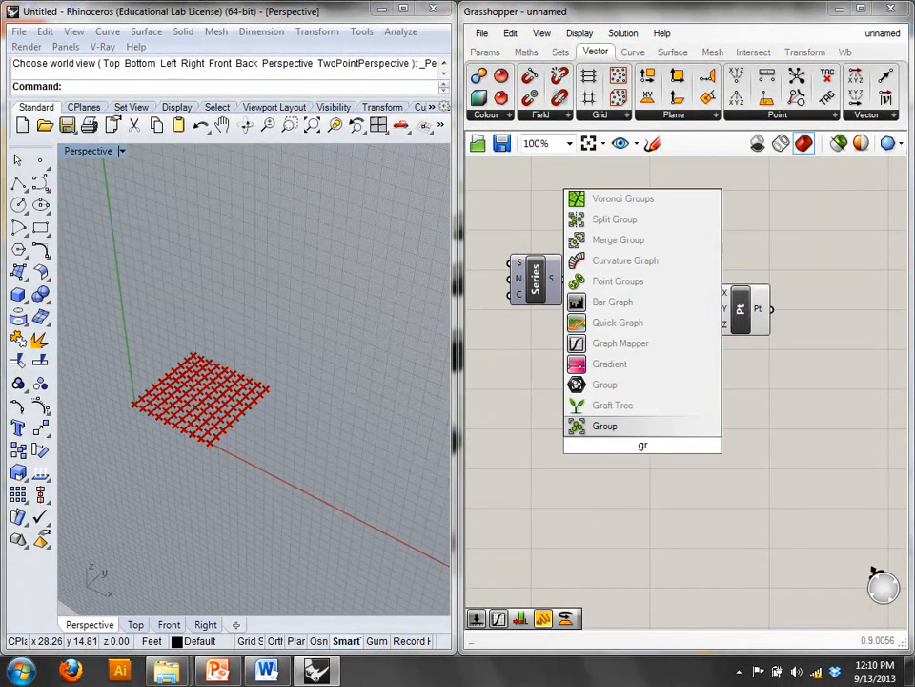
click(219, 670)
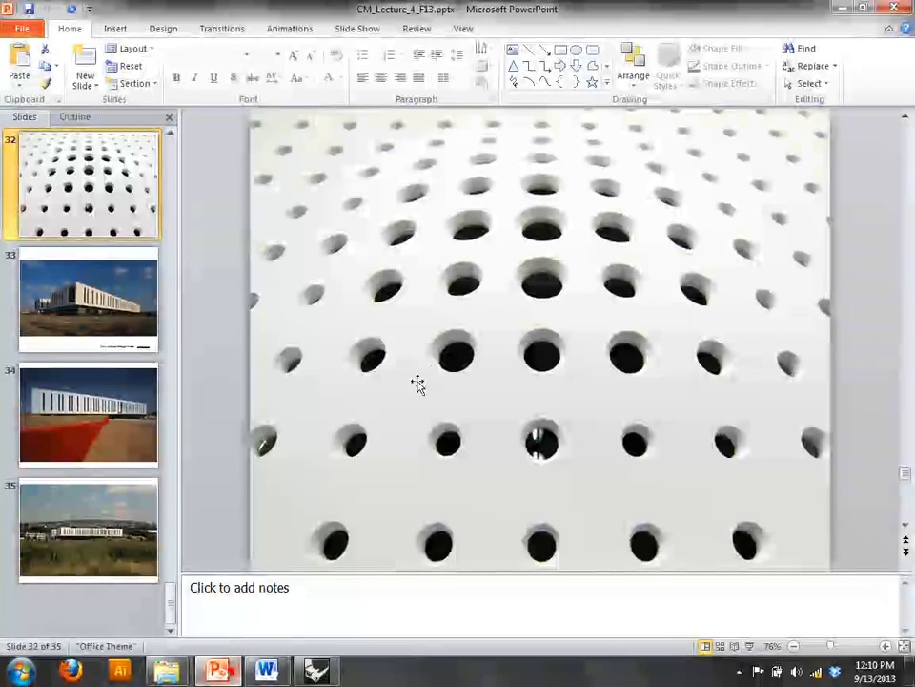
scroll(123, 231, up, 5)
click(111, 229)
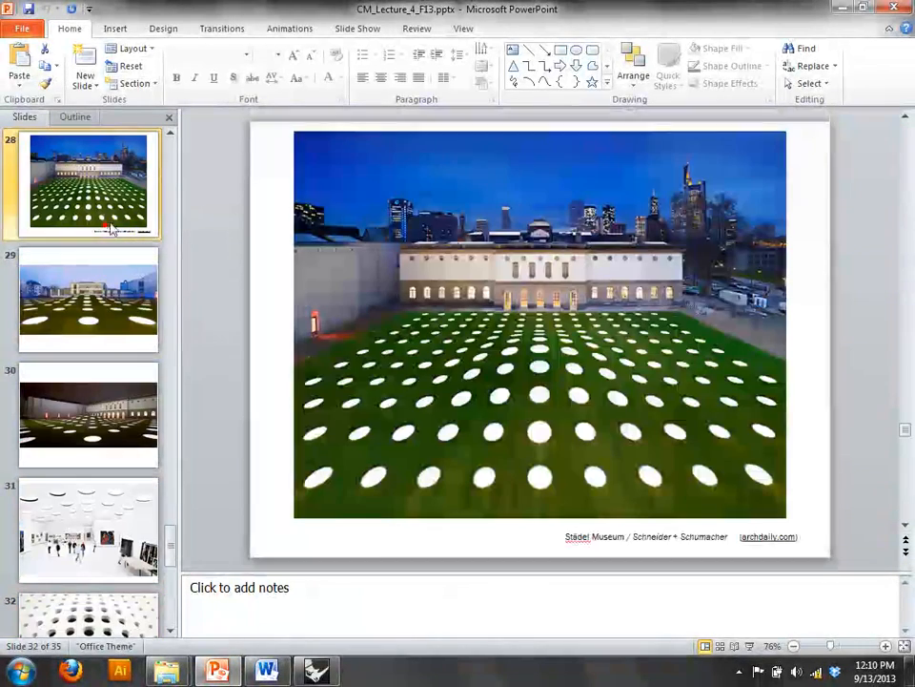
key(Down)
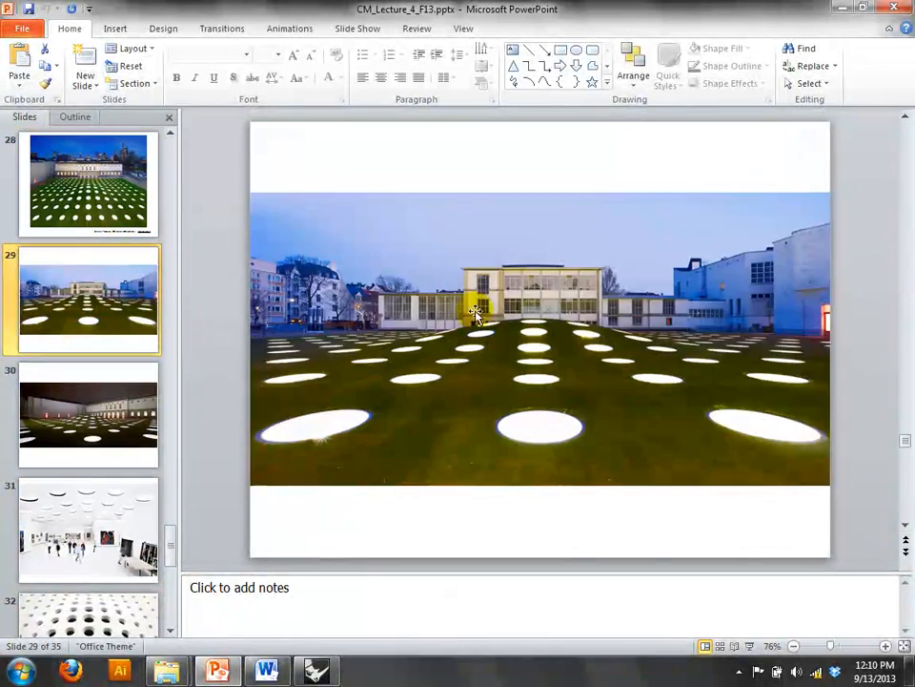
- Switch back to Grasshopper and add a Graph Mapper below the Series and Construct Point components
click(316, 670)
double_click(657, 394)
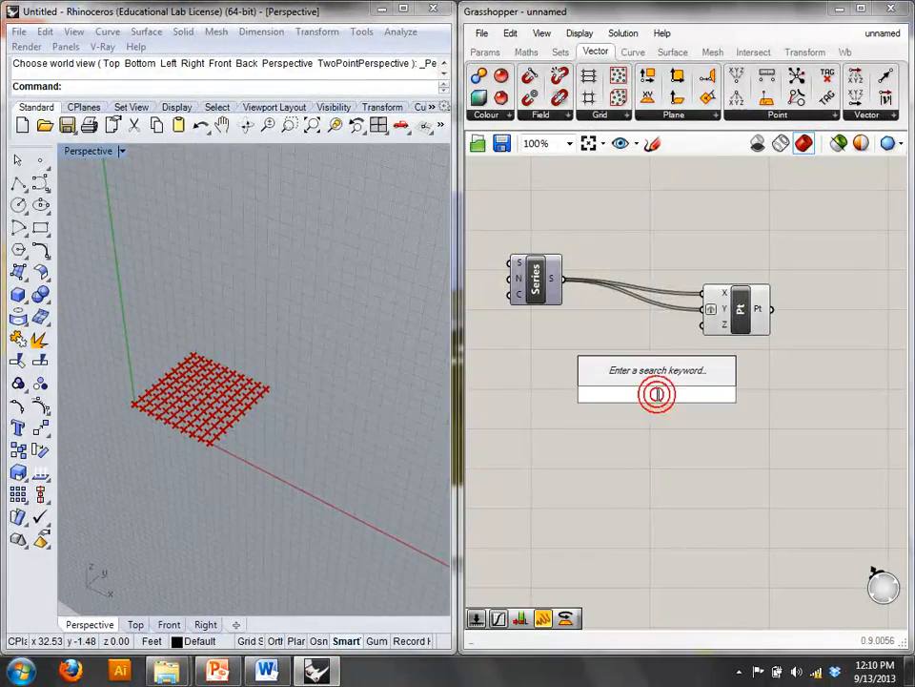
text(gra)
click(635, 334)
drag(640, 419, 591, 502)
- Add a Range component beside the Graph Mapper and connect its output to the Graph Mapper's input
double_click(732, 470)
text(ra)
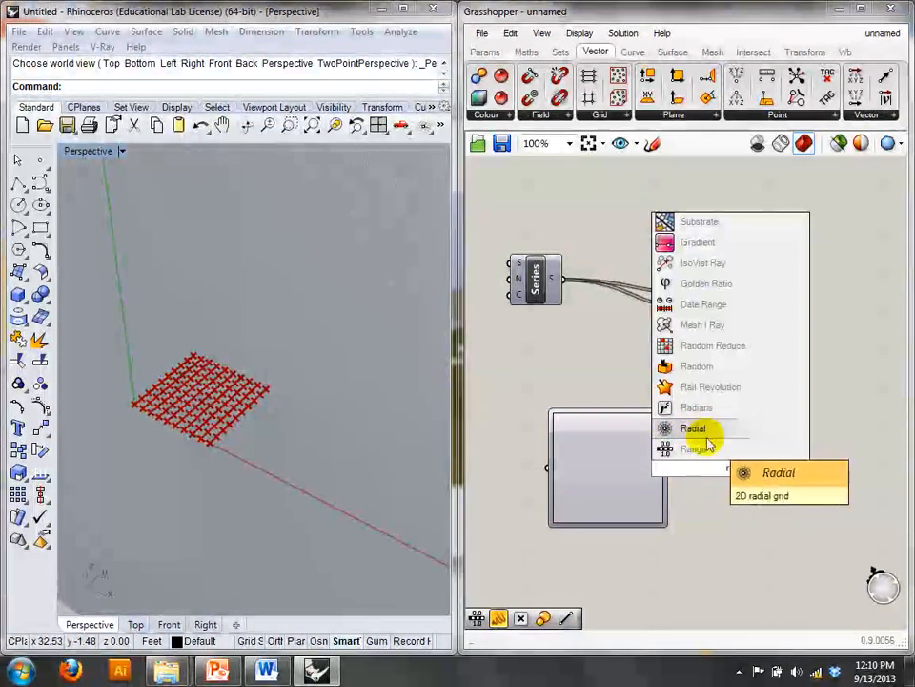
click(708, 448)
right_drag(722, 501, 793, 458)
drag(787, 433, 626, 437)
right_drag(764, 400, 735, 419)
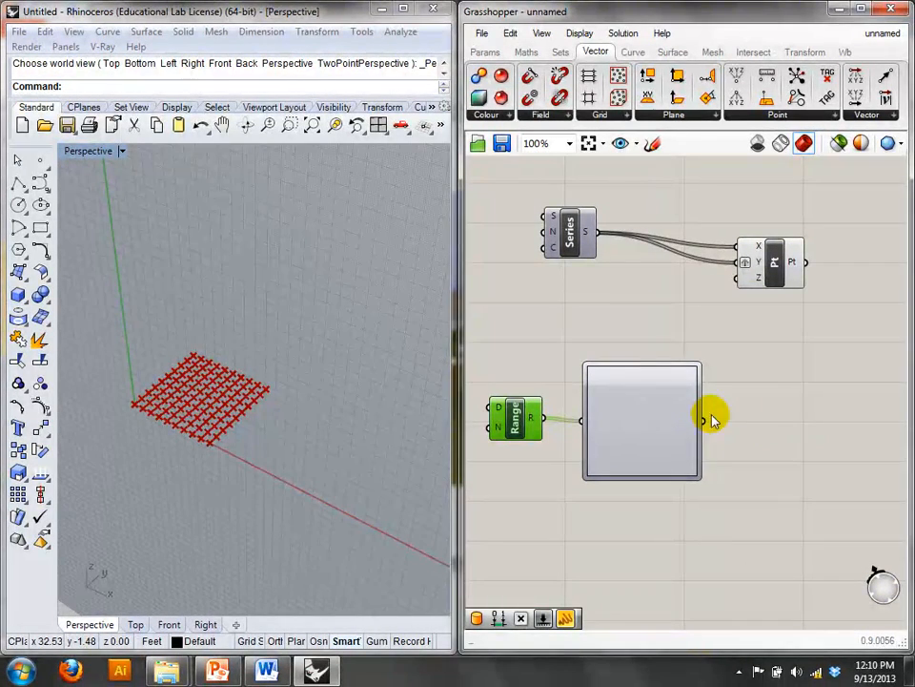
- Add a Multiplication component on the output side of the Graph Mapper
double_click(753, 404)
text(mu)
click(732, 363)
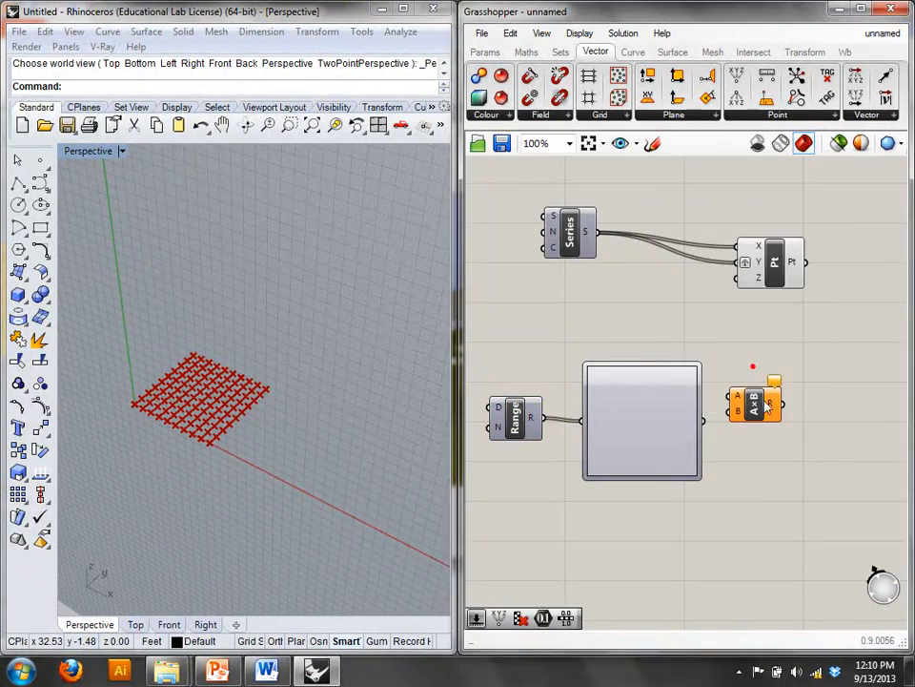
drag(756, 381, 797, 431)
- Set the Graph Mapper's graph type to Sine and shape the curve into a single hump peaking at mid-graph
click(695, 415)
right_click(679, 418)
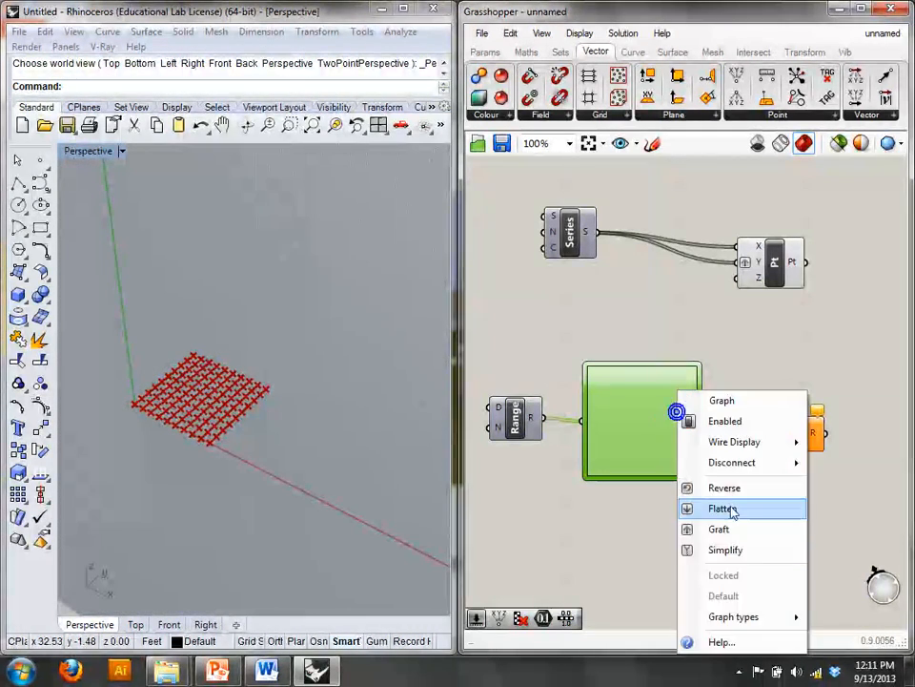
mouse_move(746, 614)
click(643, 590)
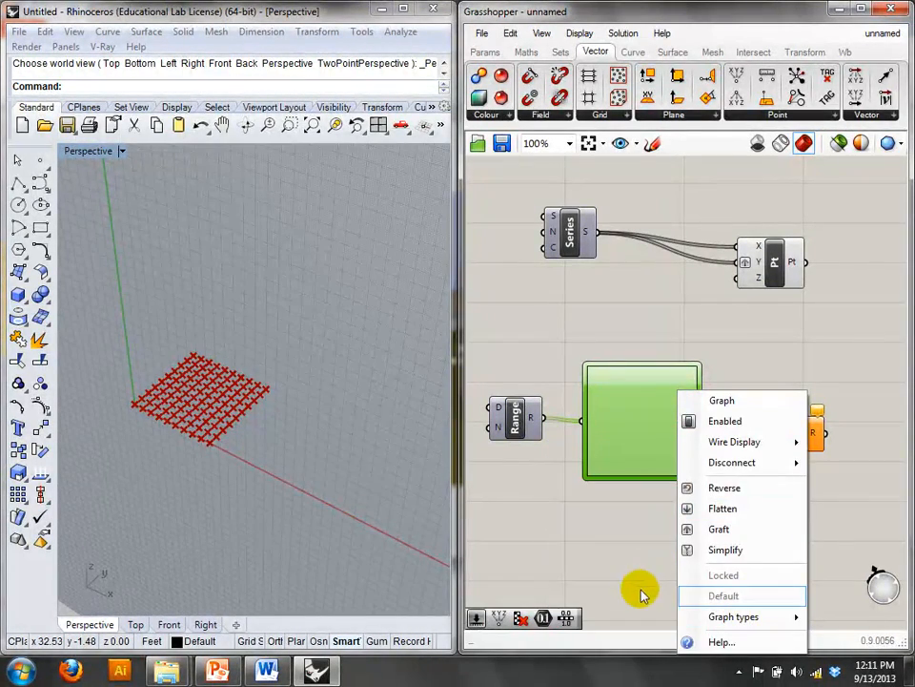
right_click(635, 454)
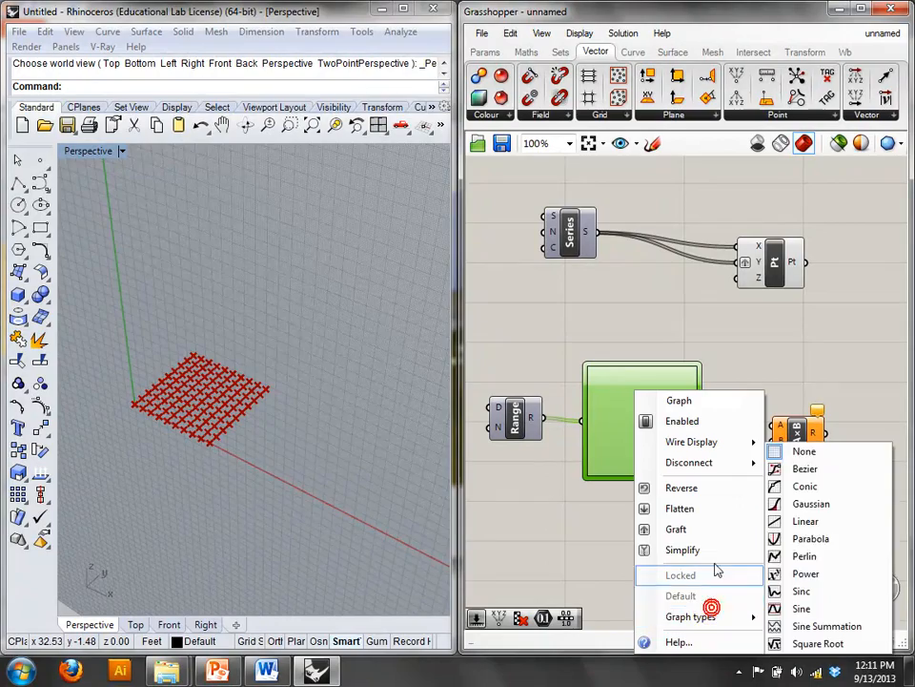
mouse_move(732, 618)
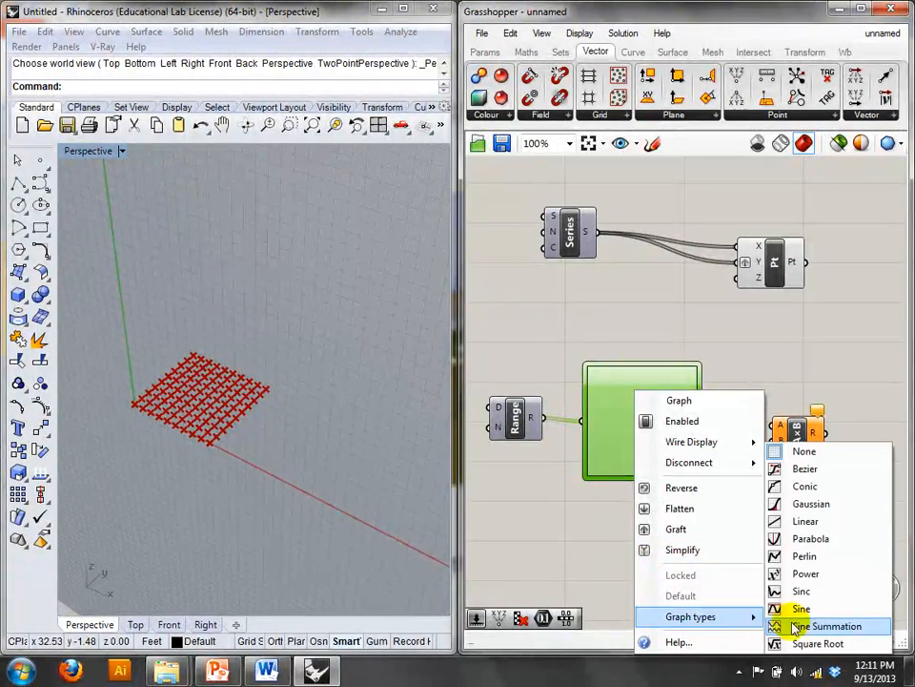
click(798, 609)
mouse_move(683, 372)
mouse_down()
mouse_move(715, 381)
mouse_move(667, 380)
mouse_up()
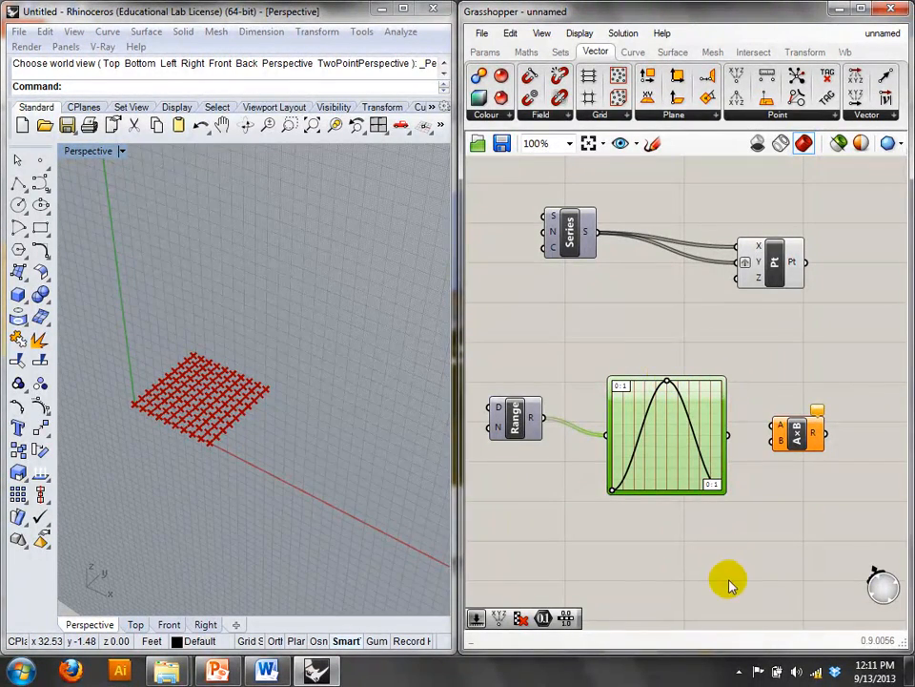
click(729, 582)
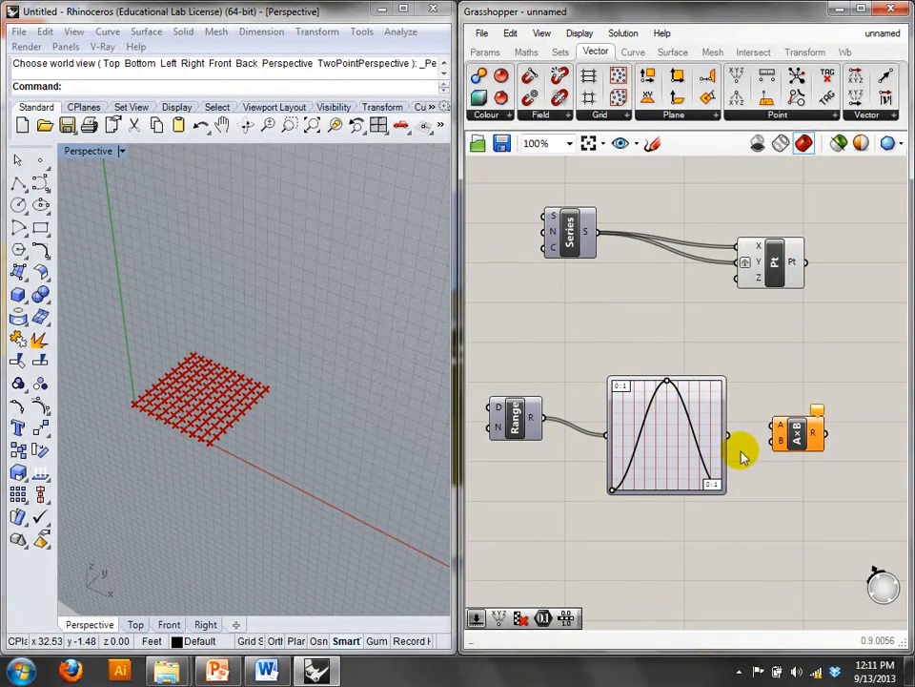
- Connect the Graph Mapper's output to the Multiplication's A input and add a Number Slider below them
drag(729, 435, 776, 426)
double_click(768, 503)
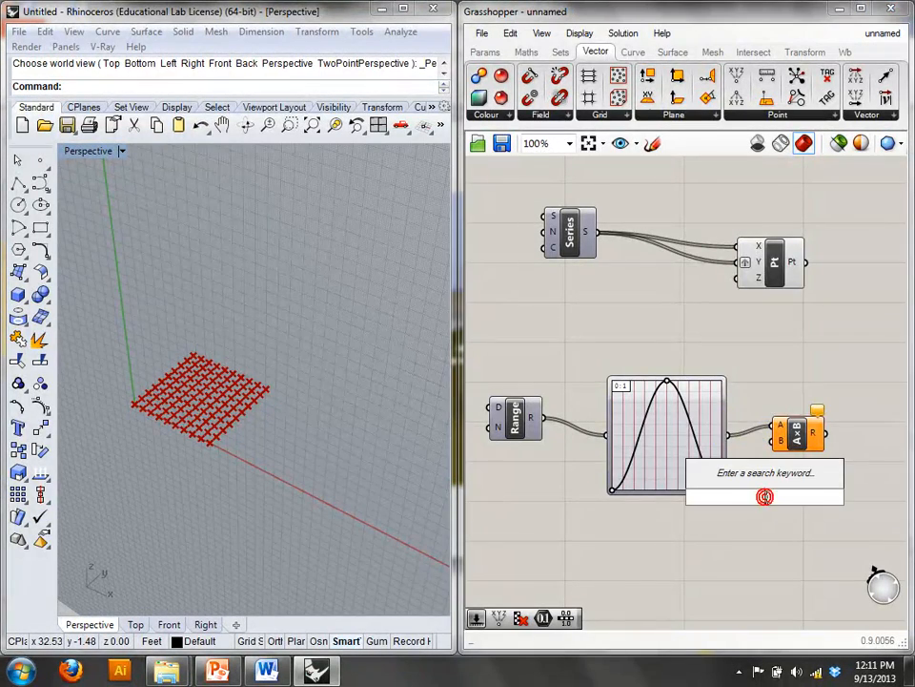
text(num)
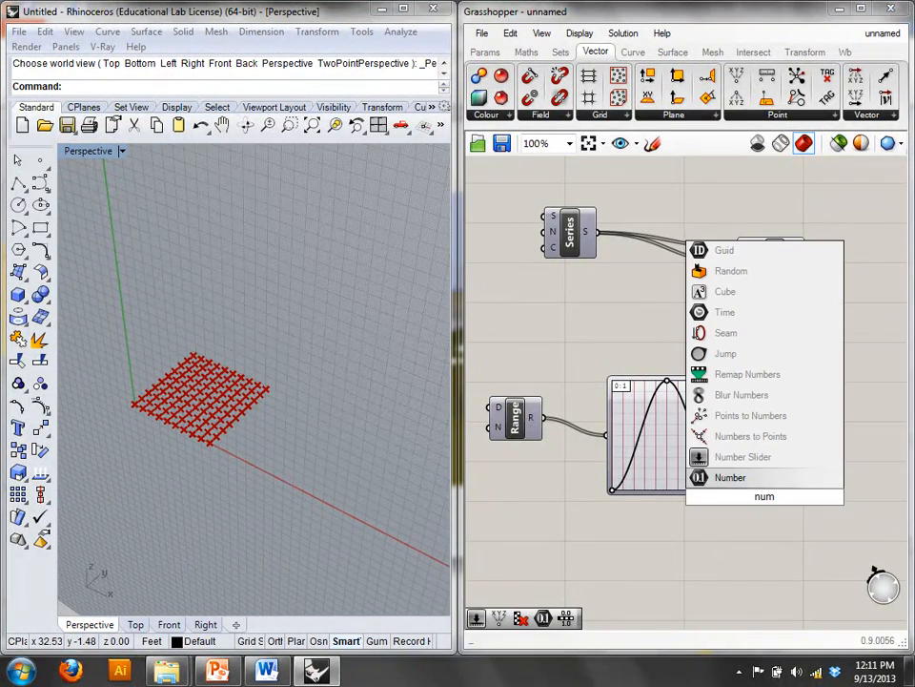
click(732, 456)
drag(781, 499, 763, 530)
- Set the new slider's maximum to 30
right_click(762, 530)
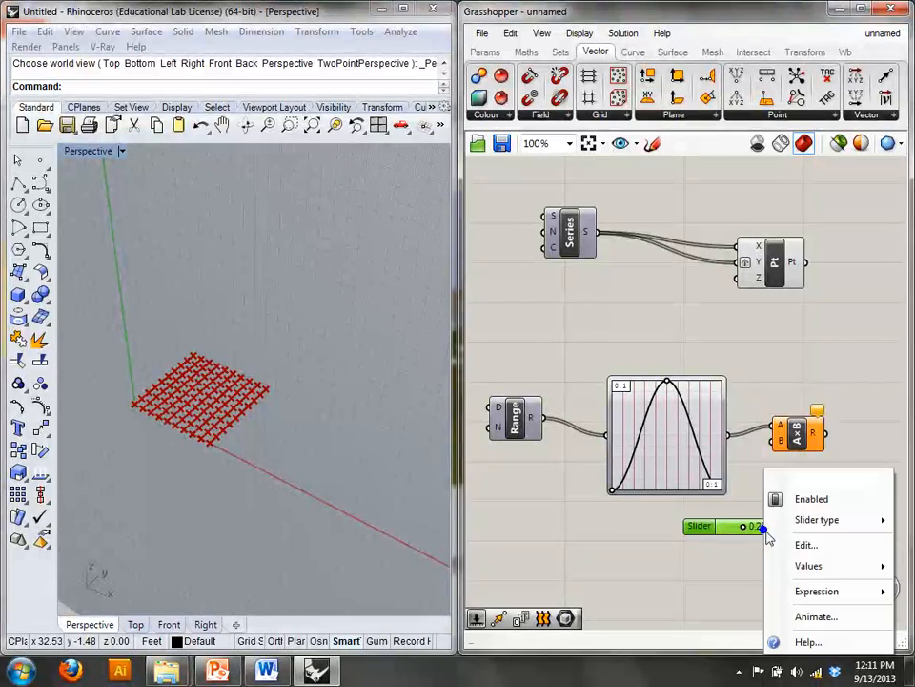
click(812, 543)
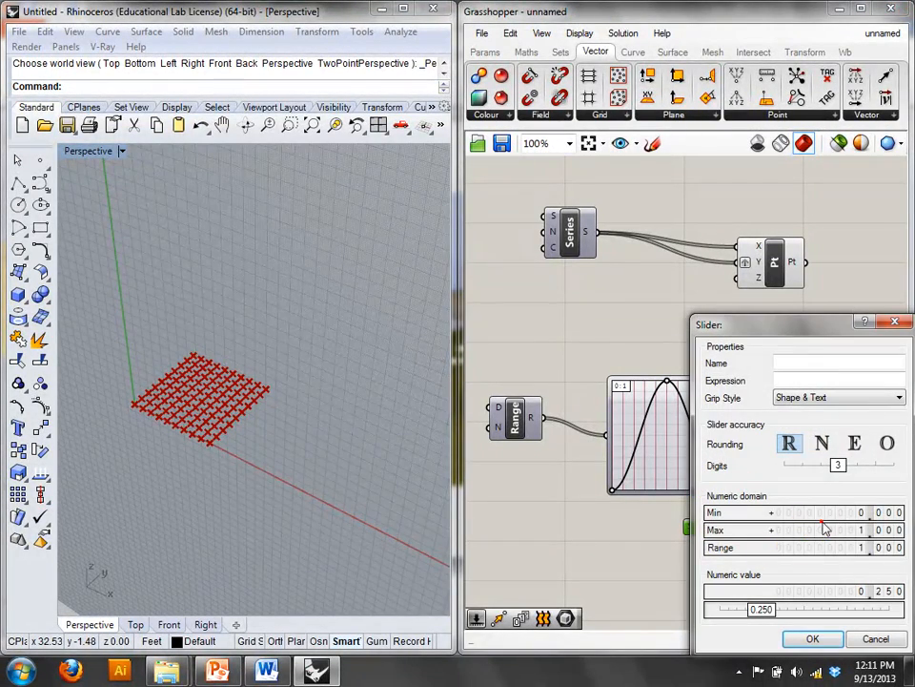
double_click(825, 529)
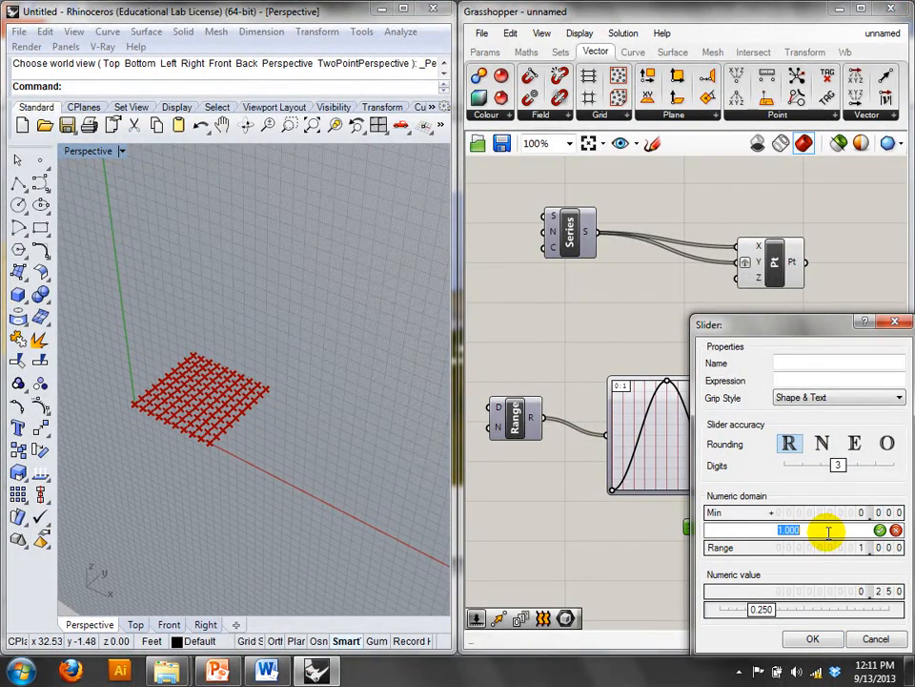
text(30)
click(881, 530)
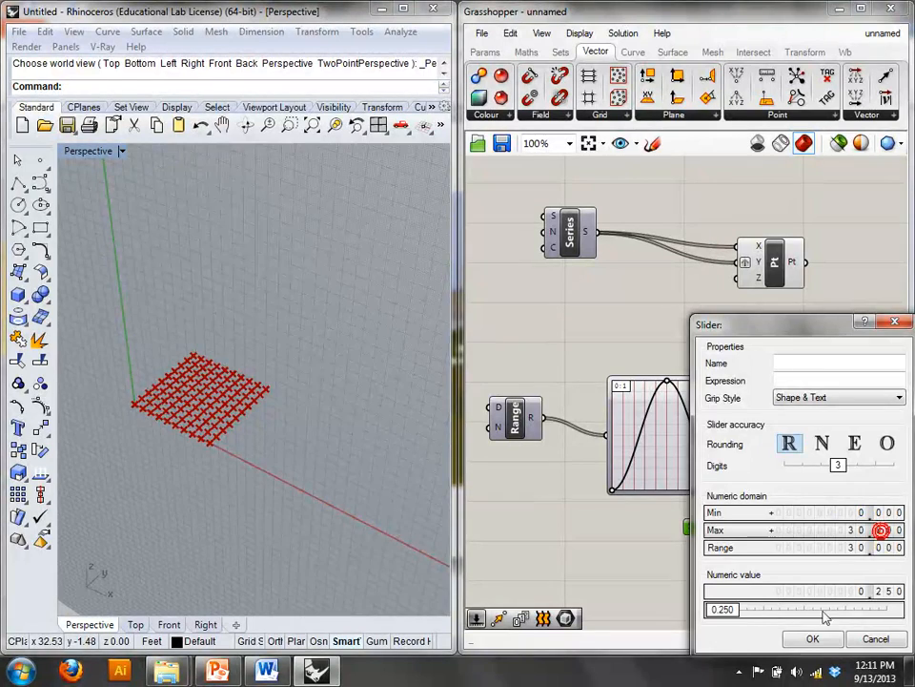
click(813, 638)
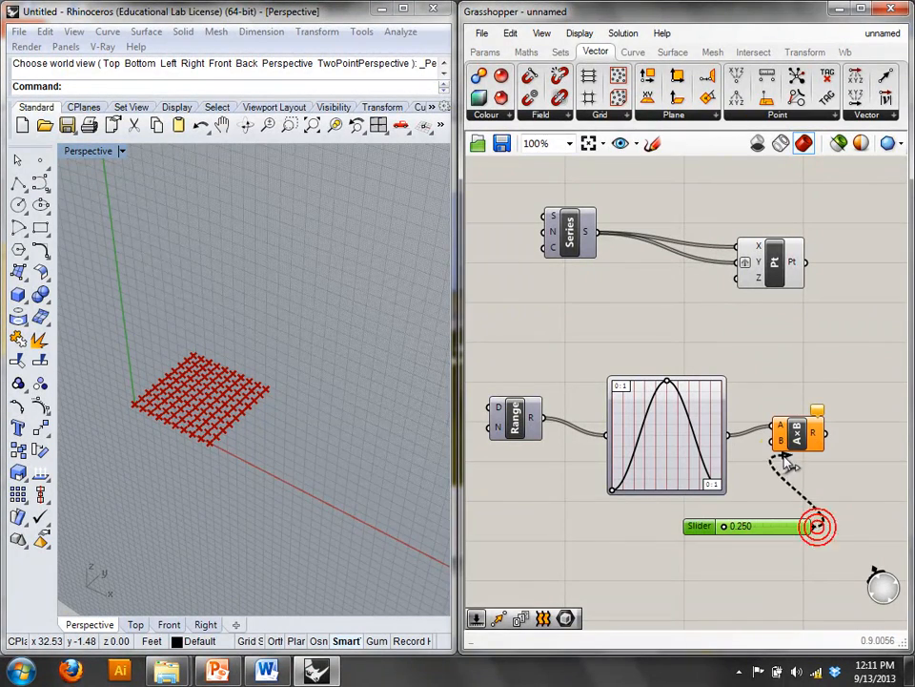
- Connect the slider to the Multiplication's B input and set its value to 16.500
drag(790, 465, 803, 439)
mouse_move(818, 434)
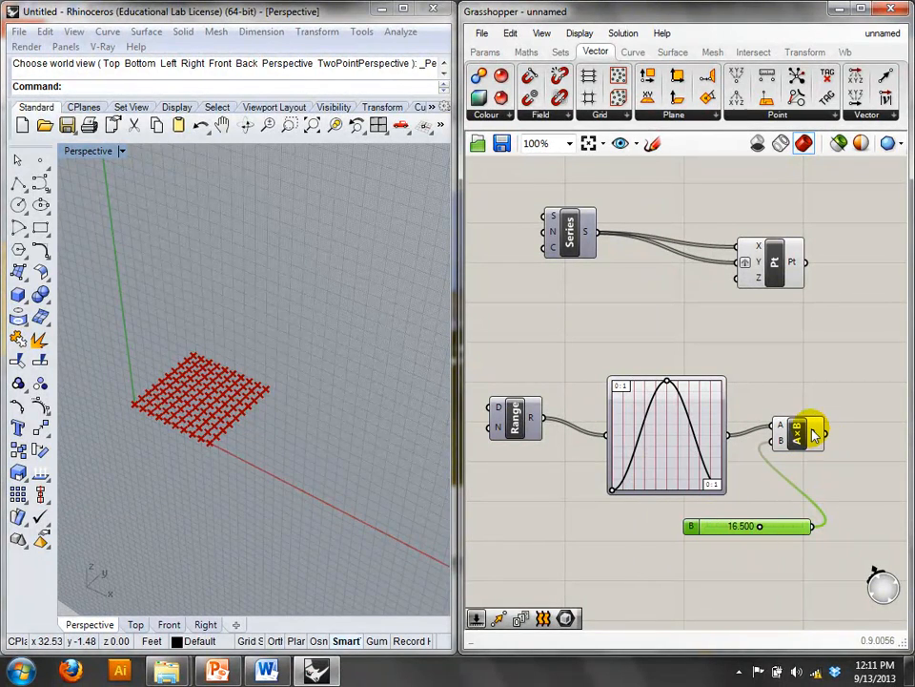
- Move the Construct Point component farther away from the Series component to free up space
right_drag(816, 347, 757, 329)
drag(712, 233, 801, 229)
right_drag(777, 533, 825, 395)
scroll(835, 387, down, 1)
drag(826, 391, 553, 234)
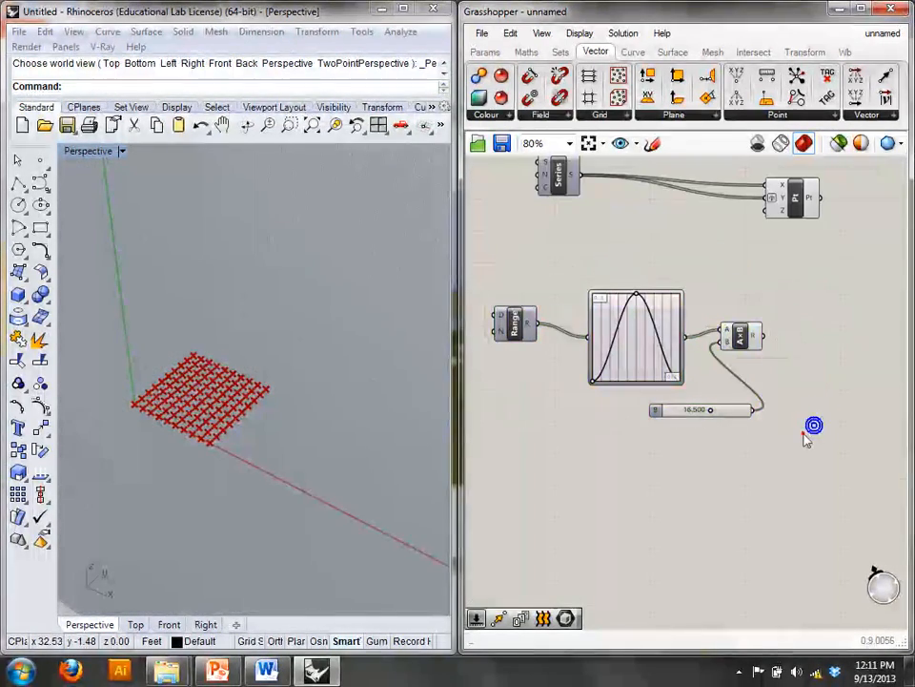
- Add a second Multiplication component and connect the first Multiplication's result to both its A and B inputs
click(630, 341)
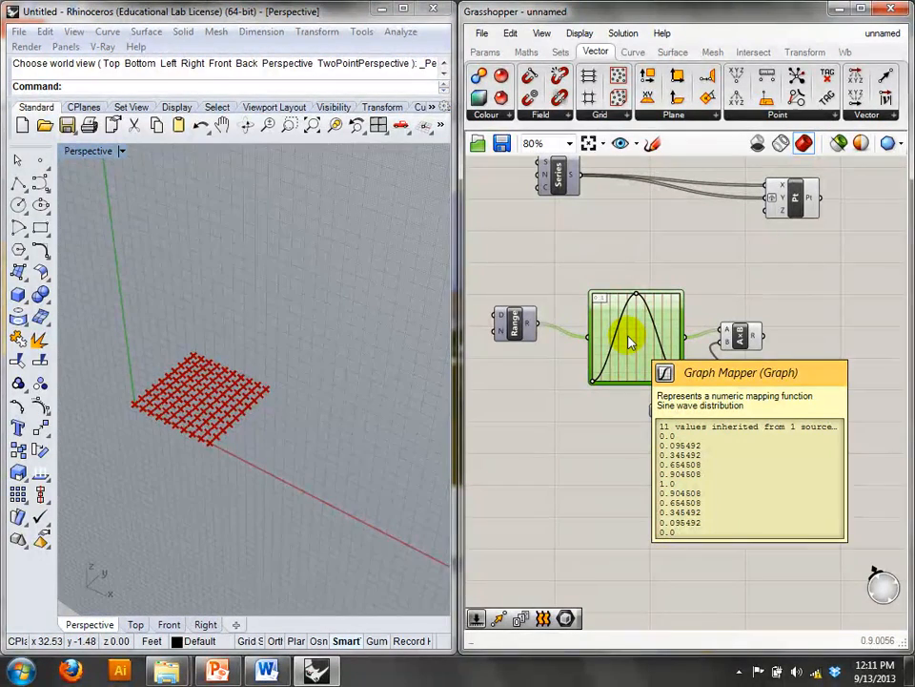
double_click(781, 291)
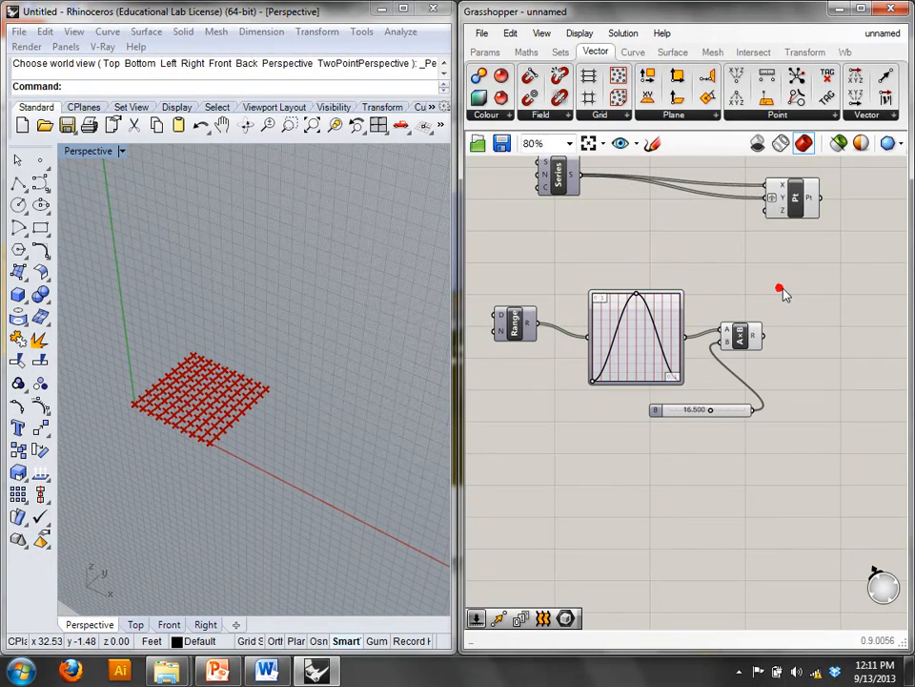
text(mul)
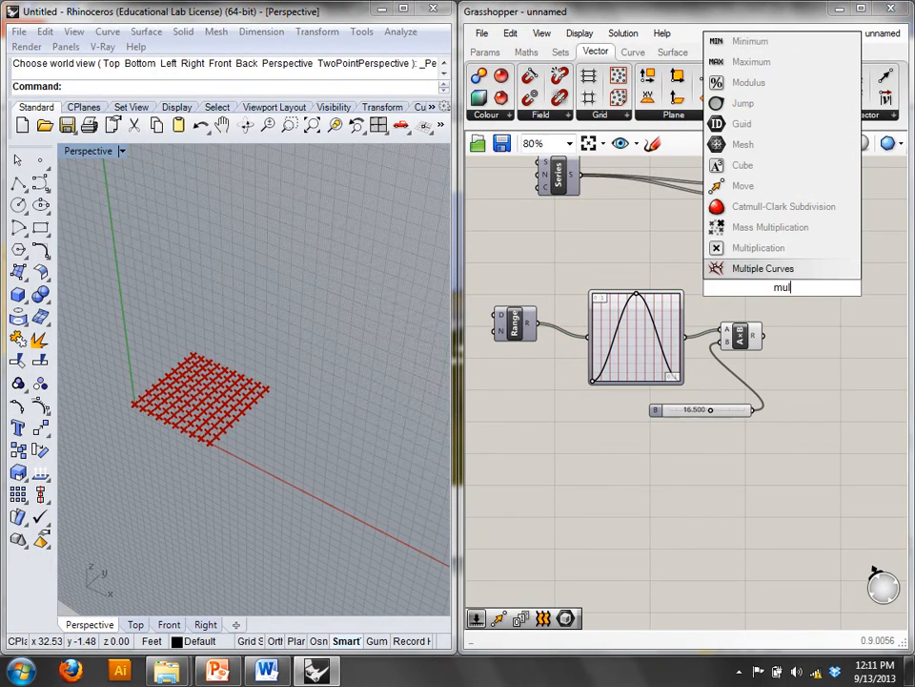
click(763, 247)
drag(735, 308, 717, 320)
- Graft the second Multiplication's B input and check the data structure of its result
right_click(717, 321)
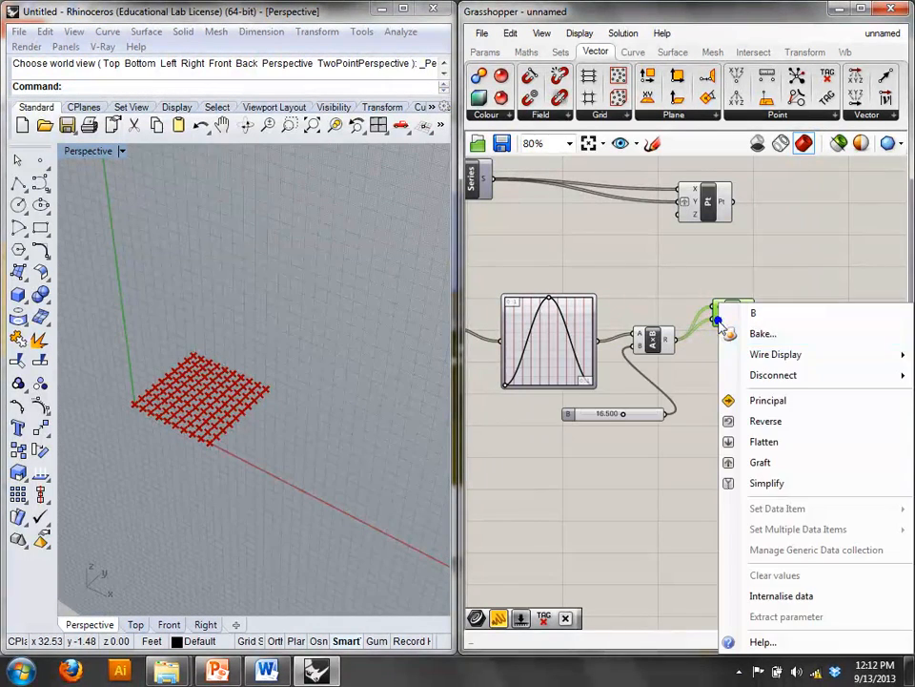
click(767, 459)
mouse_move(747, 323)
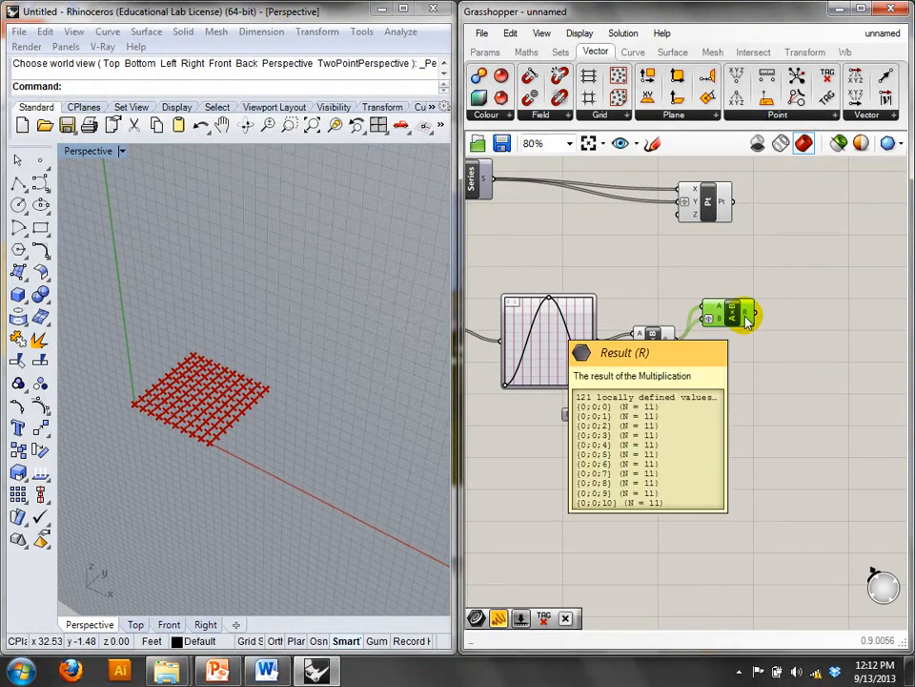
- Add a Number Slider in the empty area between the Series and Range components
right_drag(602, 265, 690, 278)
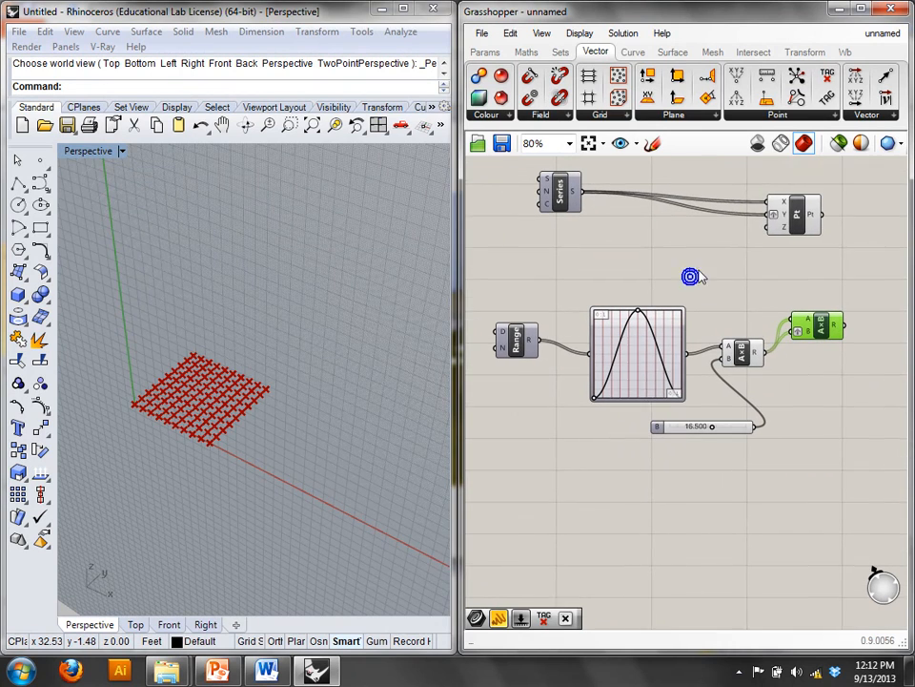
mouse_move(809, 219)
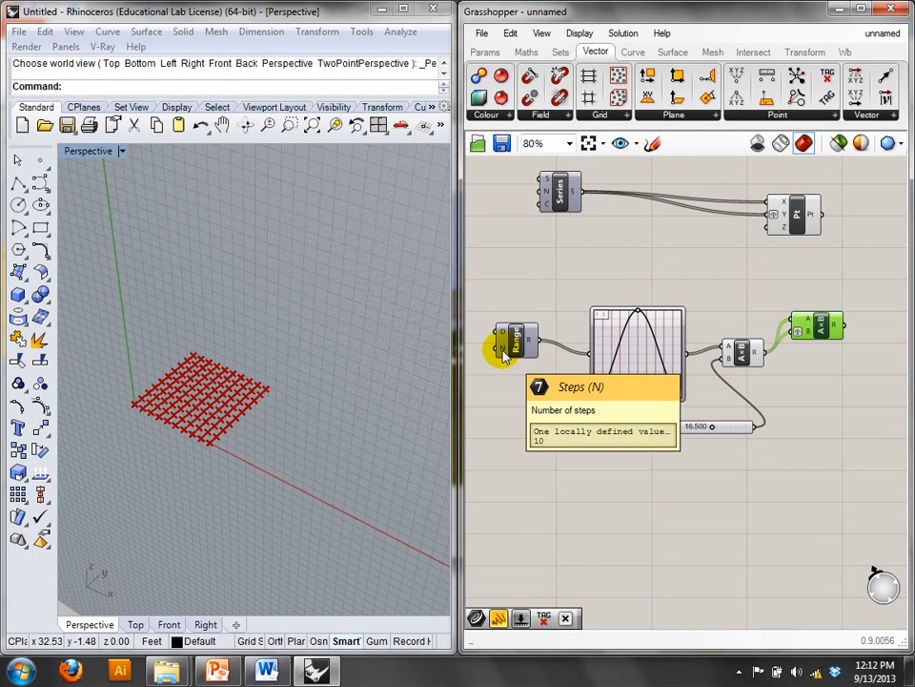
double_click(517, 262)
text(num)
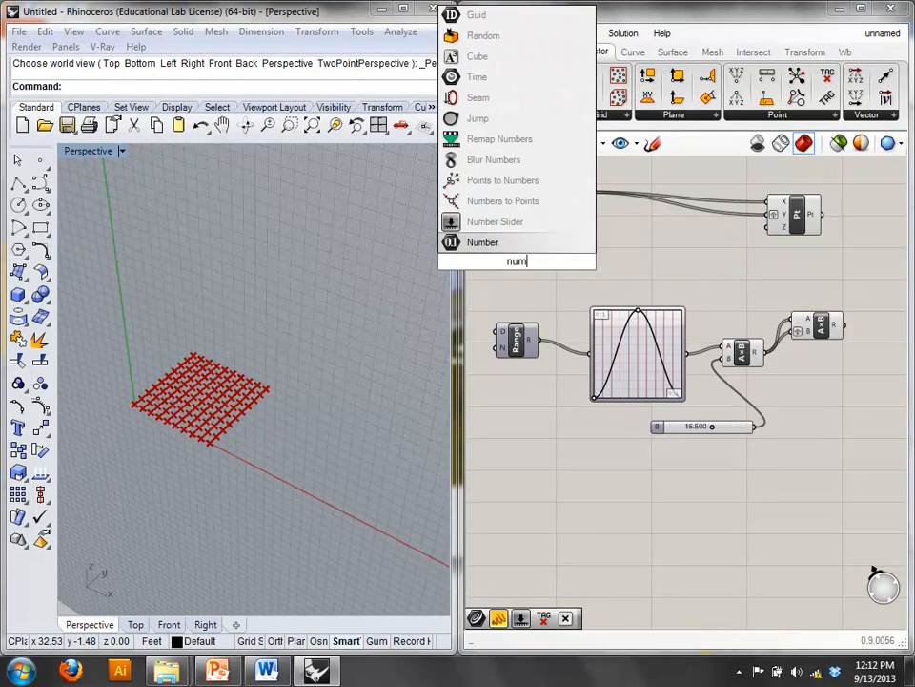
click(461, 221)
right_drag(614, 337, 672, 322)
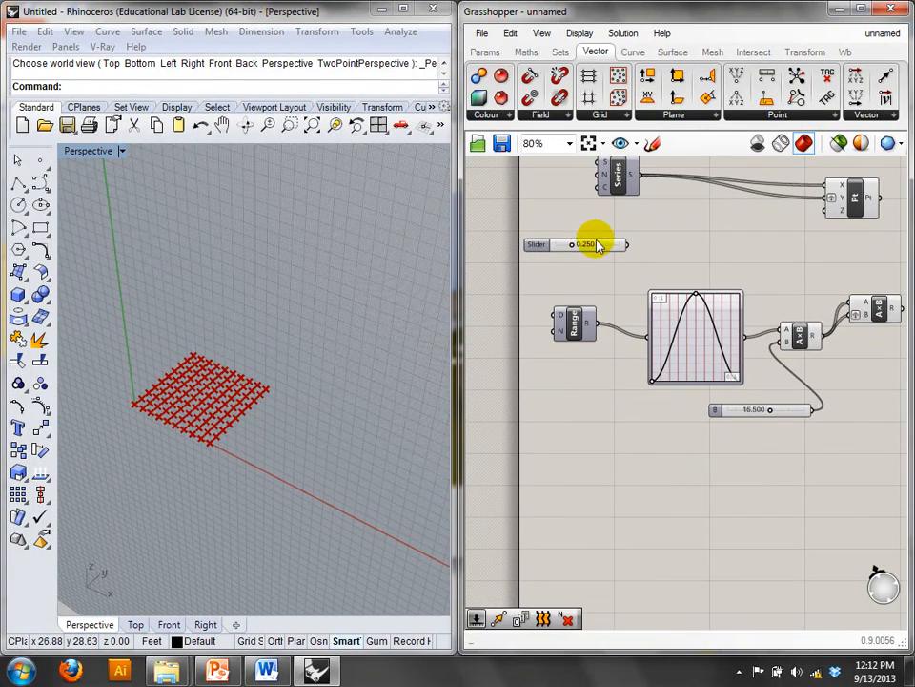
- Configure the slider above the Range for integer values with a maximum of 20
click(596, 244)
right_click(598, 250)
click(654, 320)
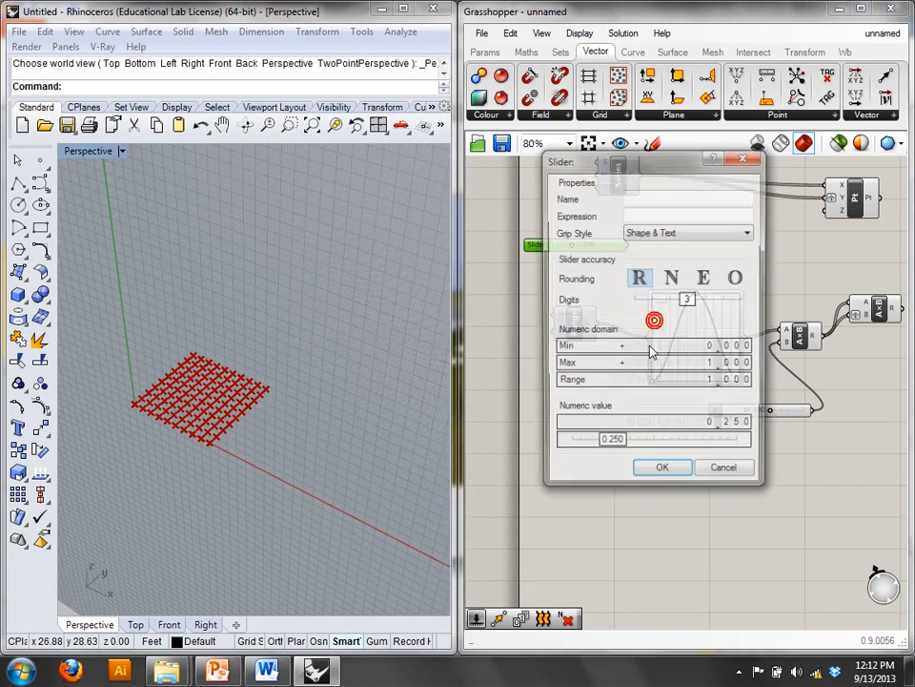
click(669, 283)
double_click(722, 366)
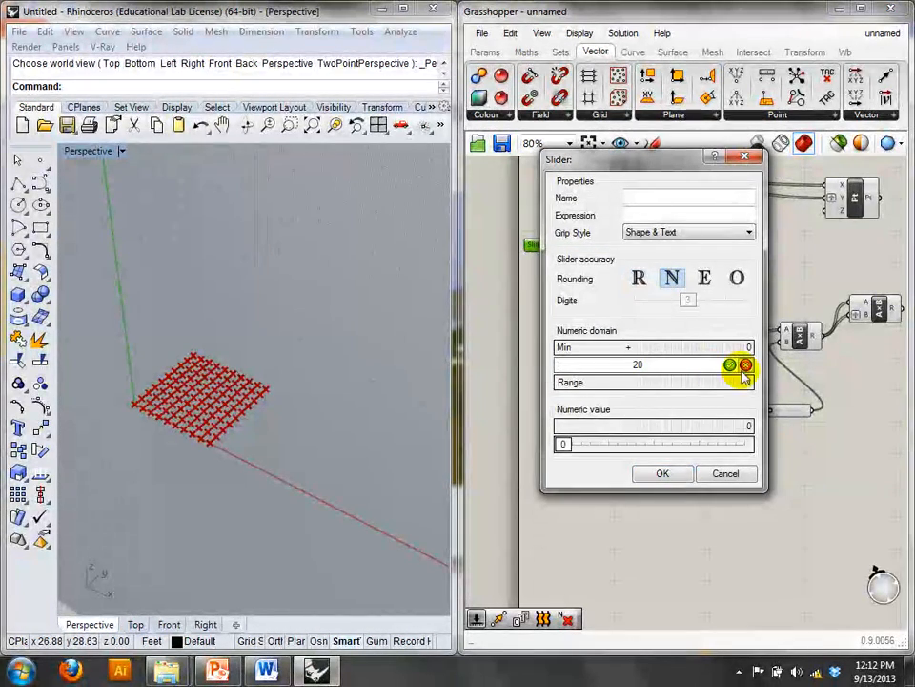
click(730, 365)
click(649, 473)
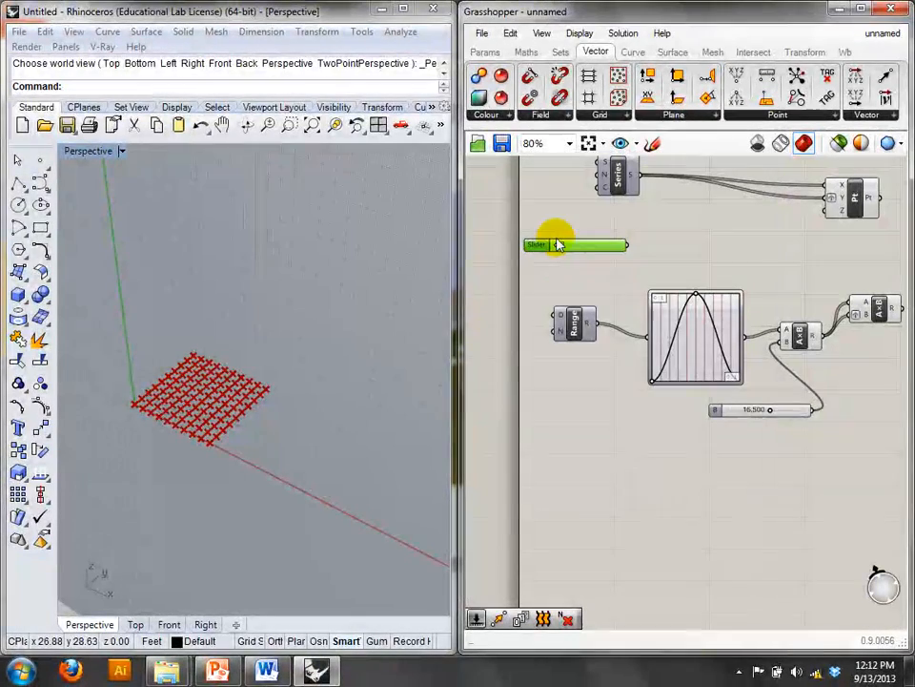
- Connect the new slider to the Series component's C input and set its value to 11
drag(558, 247, 569, 249)
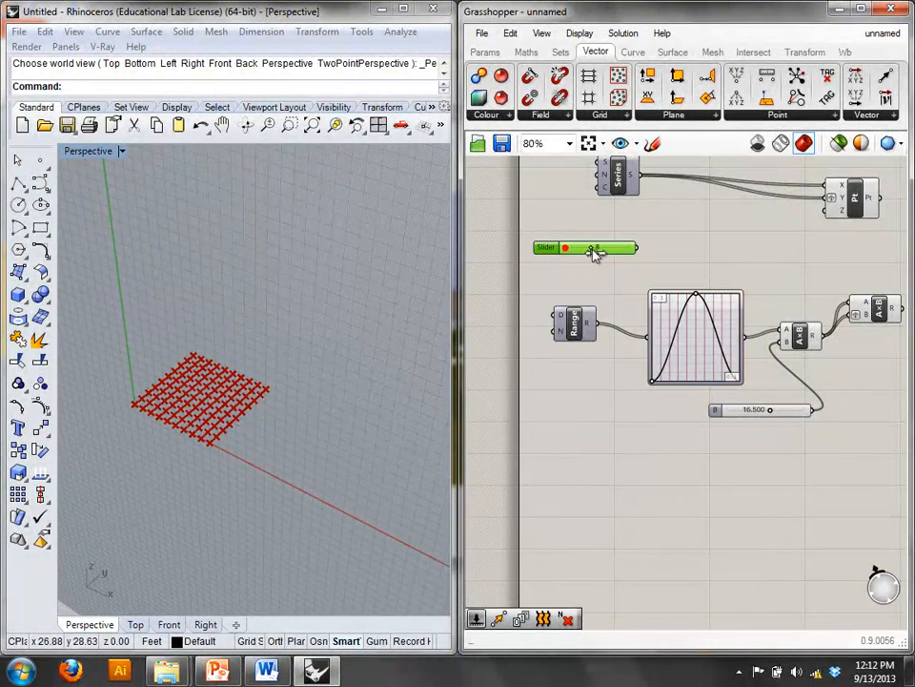
click(634, 247)
drag(606, 194, 606, 191)
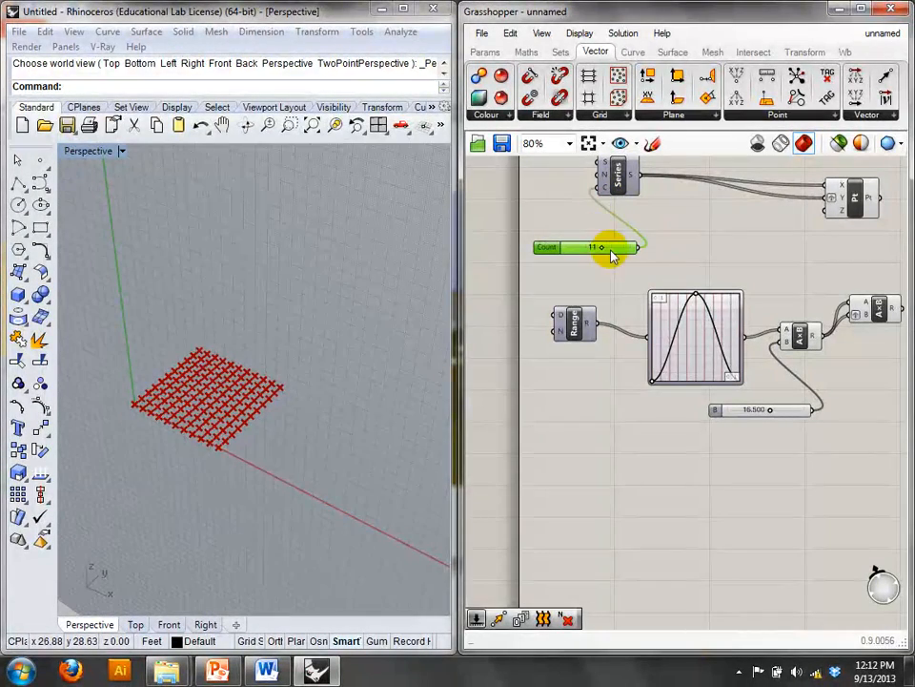
drag(611, 249, 531, 242)
- Connect the Count slider to the Range's N input and add an expression there so Range outputs as many values as the count
right_drag(536, 263, 569, 255)
drag(587, 232, 592, 314)
right_click(591, 319)
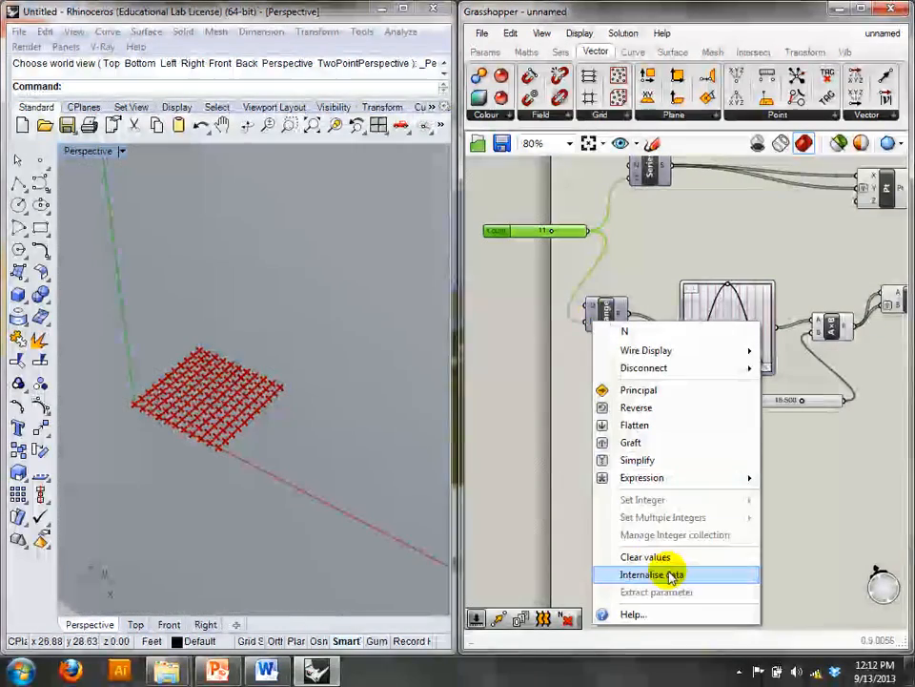
click(676, 476)
click(525, 493)
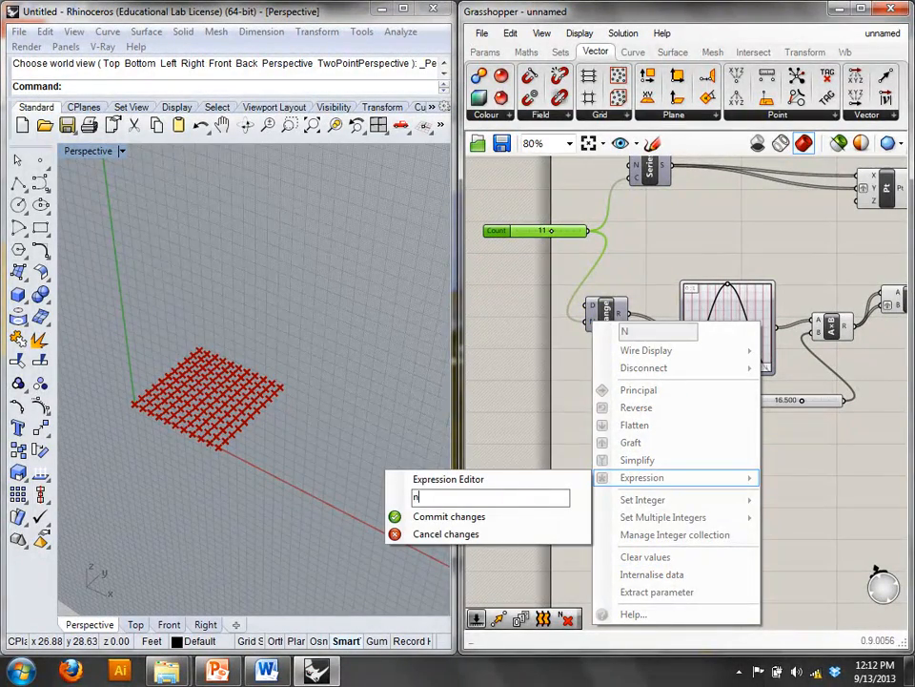
click(502, 517)
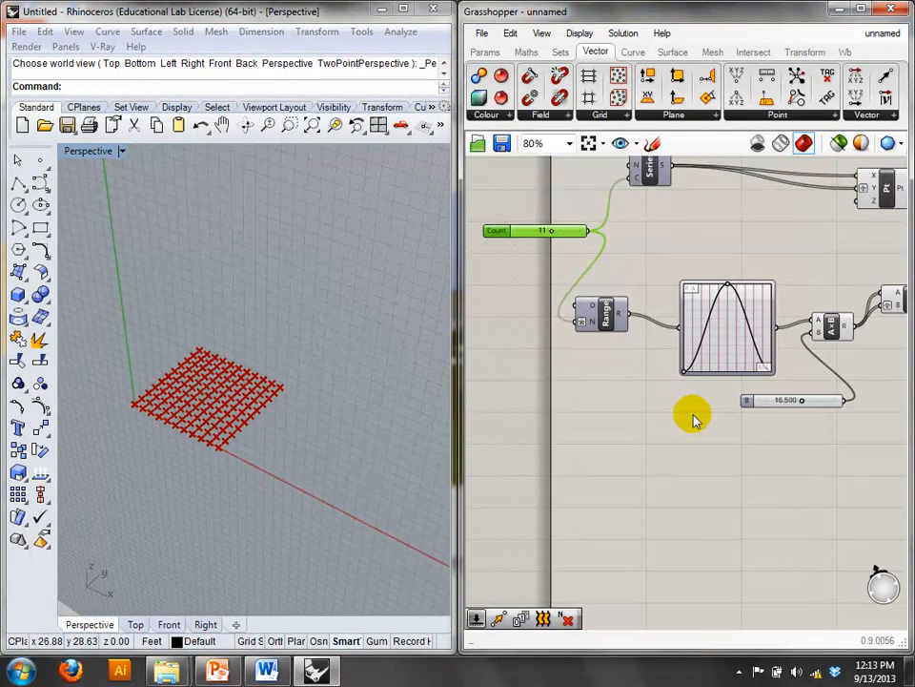
- Connect the second Multiplication's result to the Z input of the Pt component
right_drag(681, 229, 591, 283)
right_drag(721, 300, 685, 288)
drag(761, 238, 840, 246)
drag(807, 343, 804, 250)
- Lower the multiplier slider feeding the first Multiplication's B input to 2.125 to flatten the domed point grid
scroll(259, 340, down, 4)
mouse_move(253, 345)
right_down()
mouse_move(252, 389)
mouse_move(252, 363)
right_up()
right_drag(568, 429, 602, 422)
drag(710, 441, 674, 436)
right_drag(258, 438, 203, 310)
scroll(214, 391, up, 8)
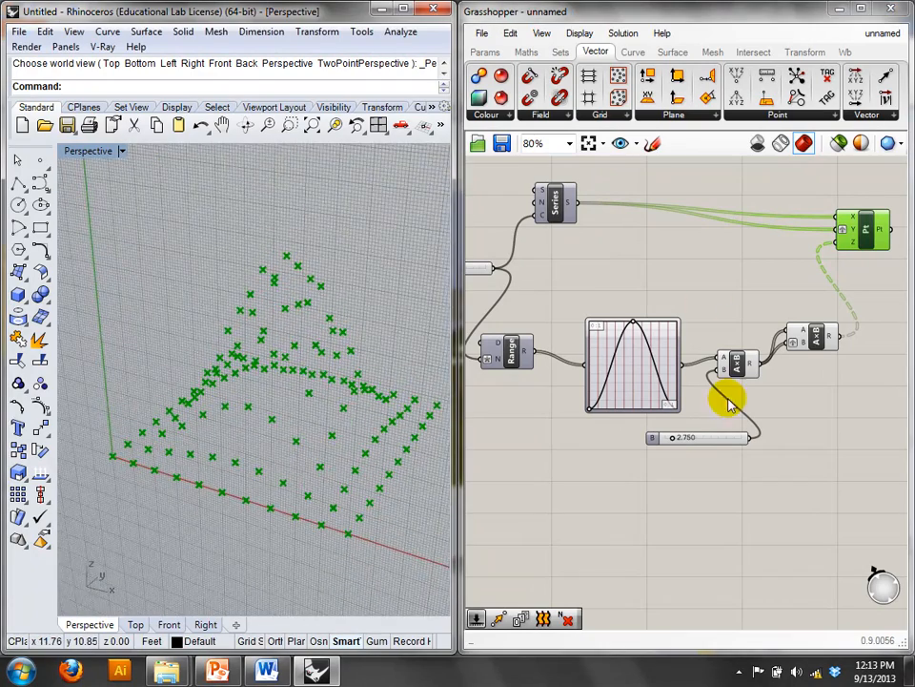
drag(671, 437, 671, 436)
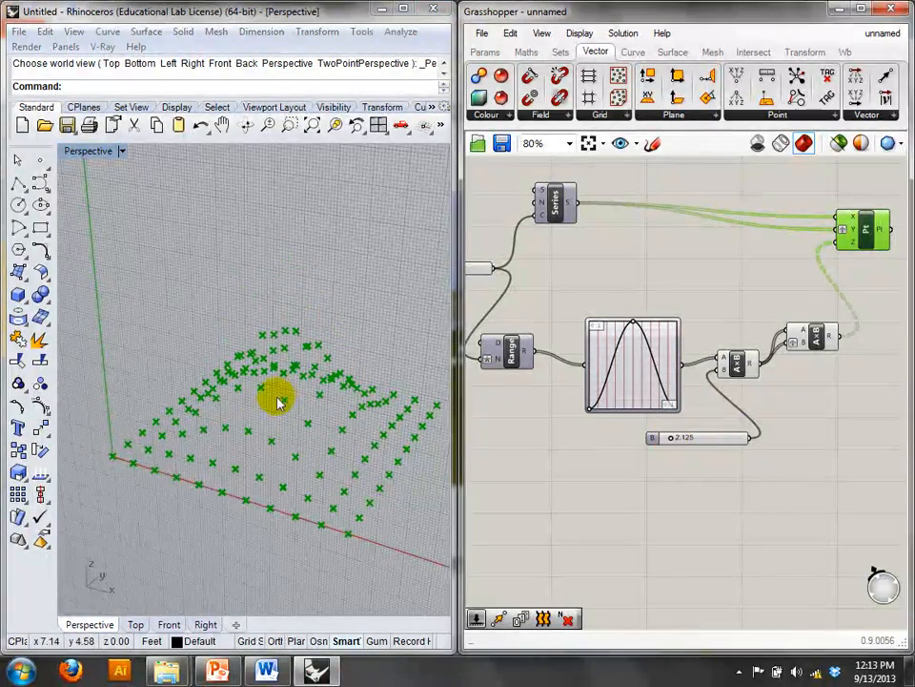
right_drag(282, 395, 245, 452)
- Set the Count slider to 20 to enlarge the point grid
right_drag(558, 295, 669, 308)
drag(576, 290, 599, 283)
right_drag(315, 306, 345, 252)
scroll(305, 321, down, 6)
- Examine the data structures of the Graph Mapper, the second Multiplication's grafted B input and the Pt component's coordinate inputs
right_drag(729, 305, 610, 361)
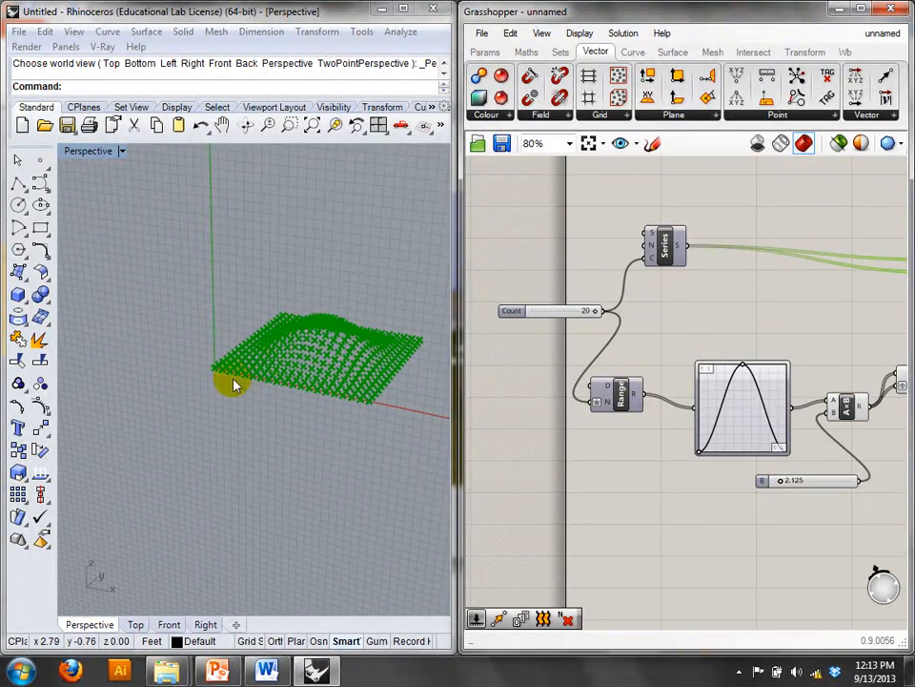
right_drag(731, 306, 695, 282)
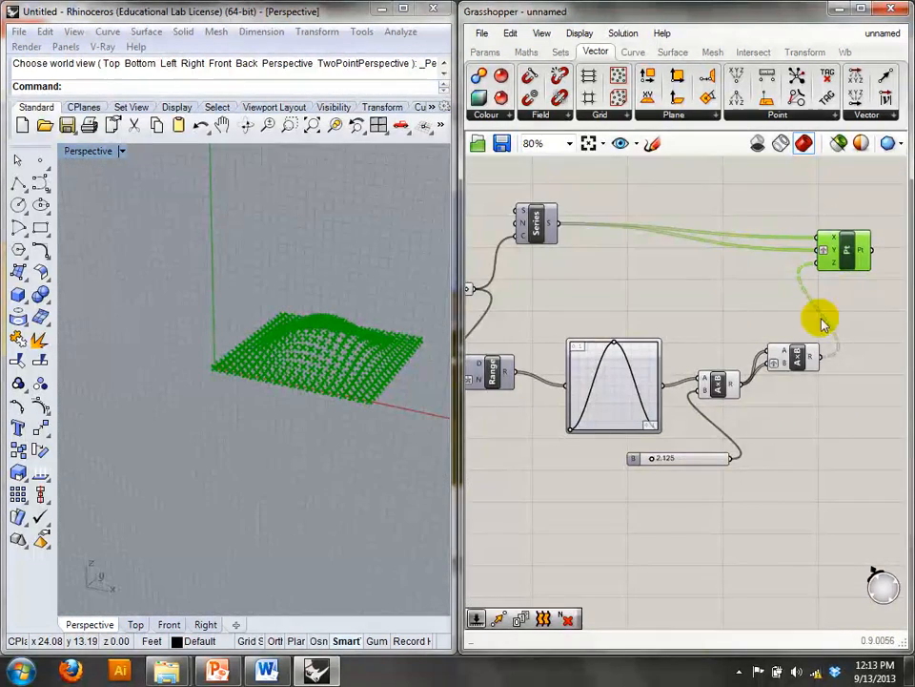
right_drag(610, 365, 716, 338)
right_drag(815, 286, 716, 276)
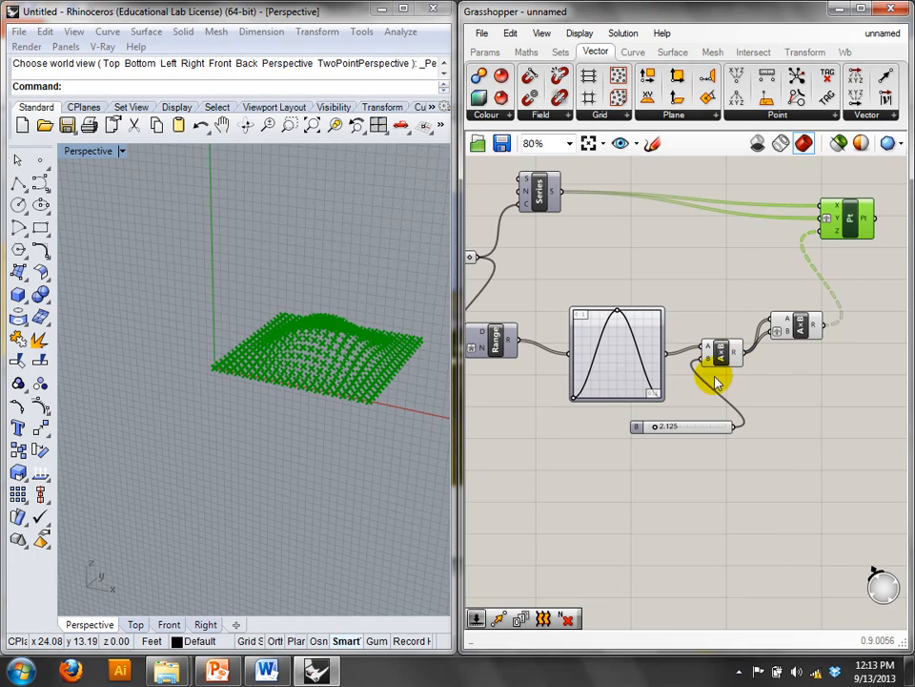
drag(656, 431, 656, 431)
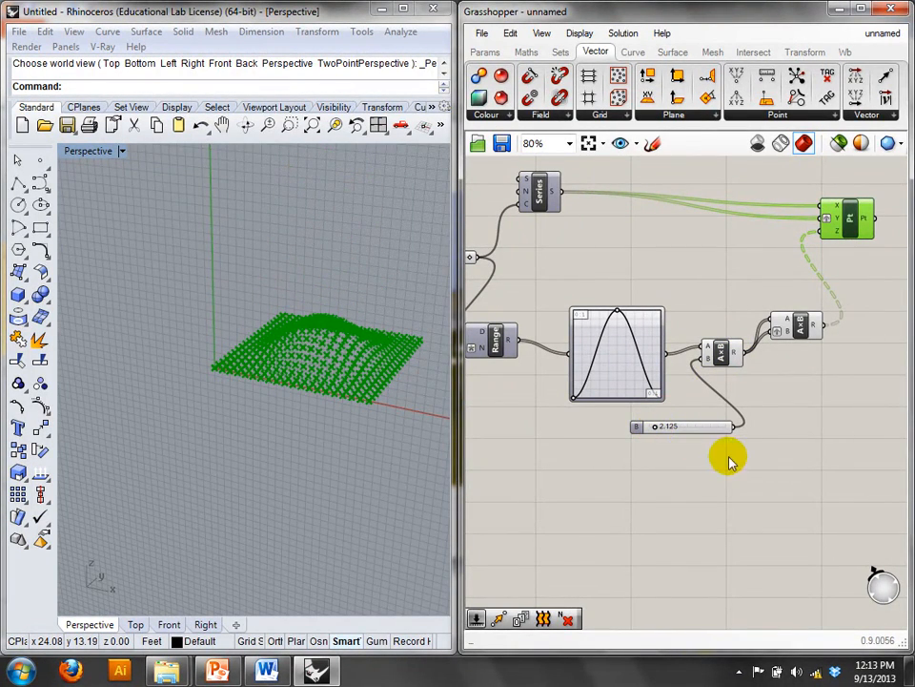
right_drag(788, 422, 740, 426)
drag(756, 339, 782, 351)
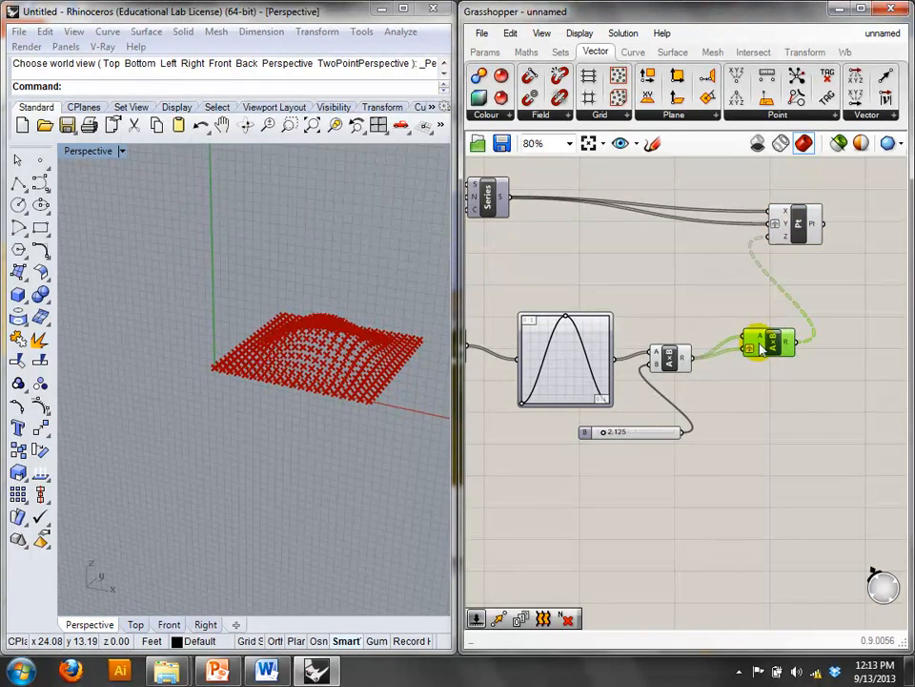
mouse_move(568, 332)
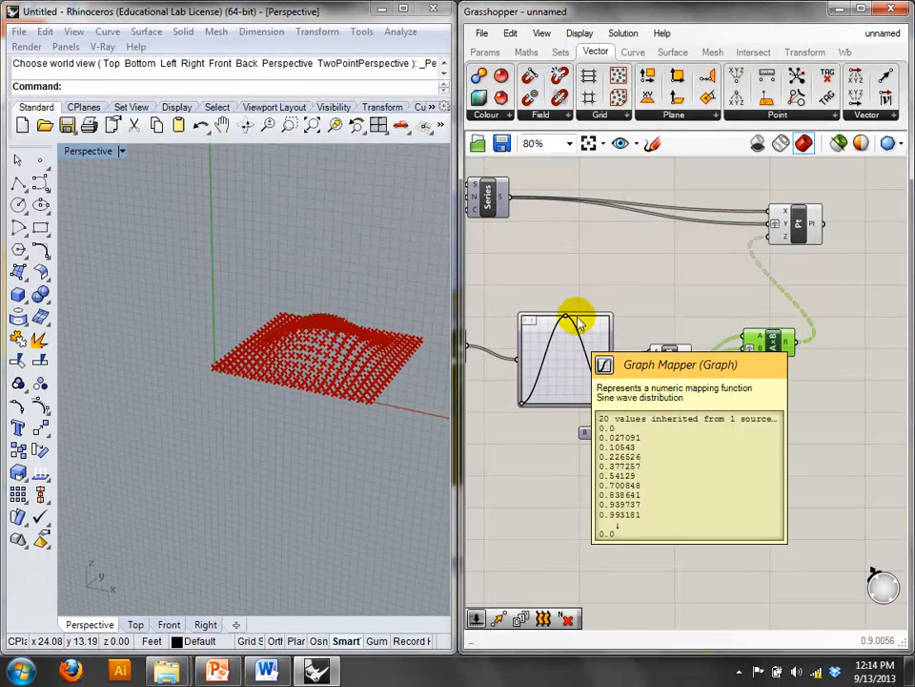
click(660, 296)
mouse_move(762, 347)
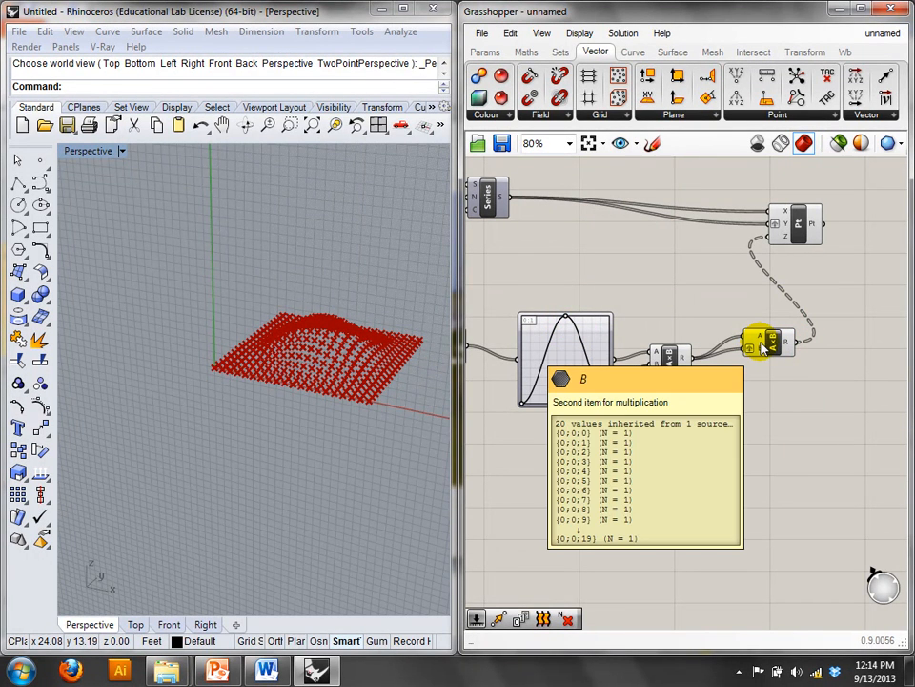
mouse_move(684, 362)
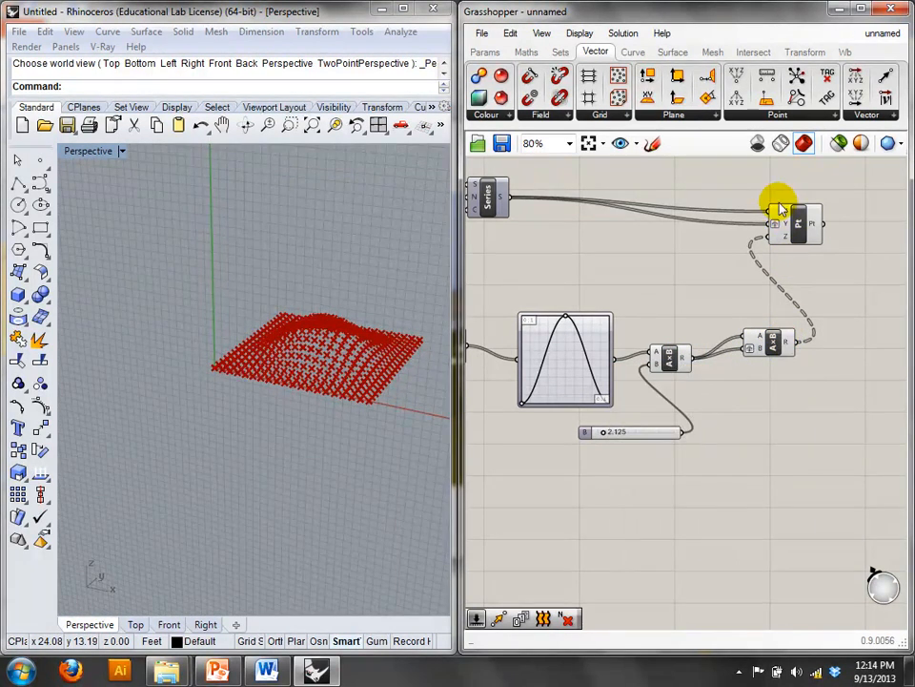
mouse_move(787, 227)
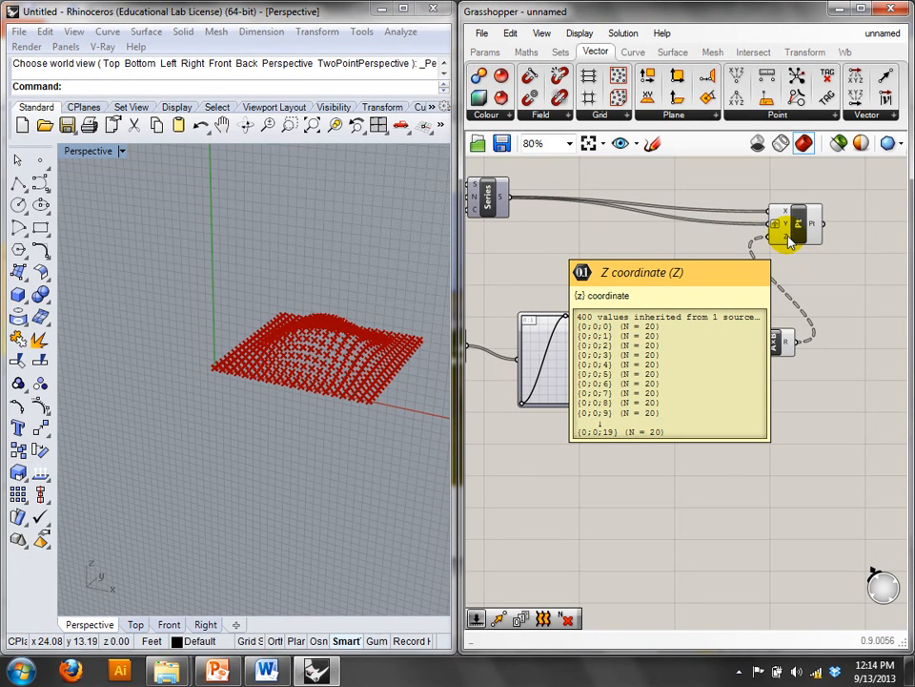
click(788, 210)
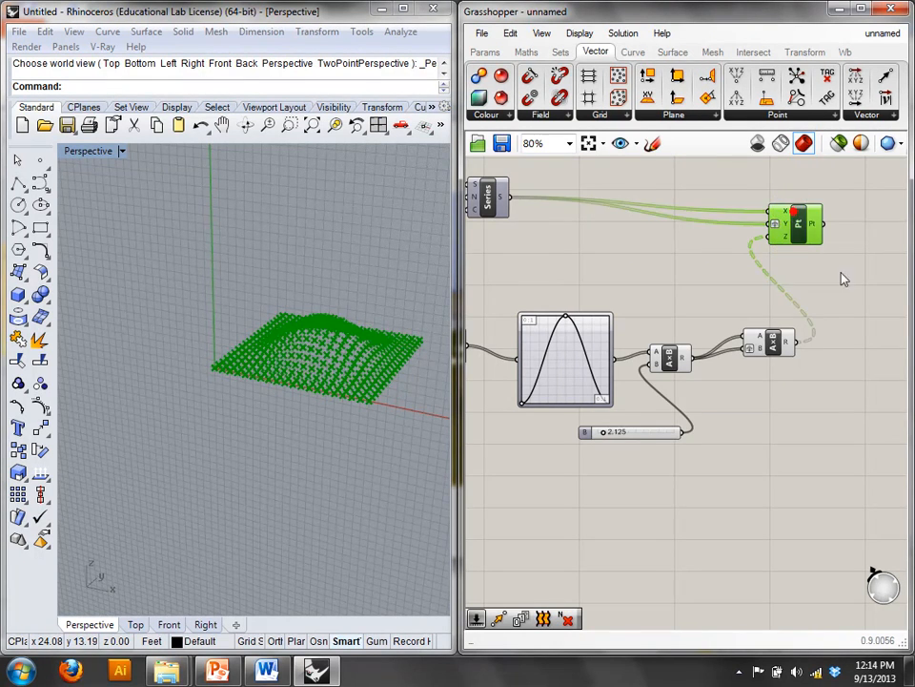
- Add a Surface From Points component beside Pt and connect the points to its P input
right_drag(787, 210, 539, 226)
double_click(679, 279)
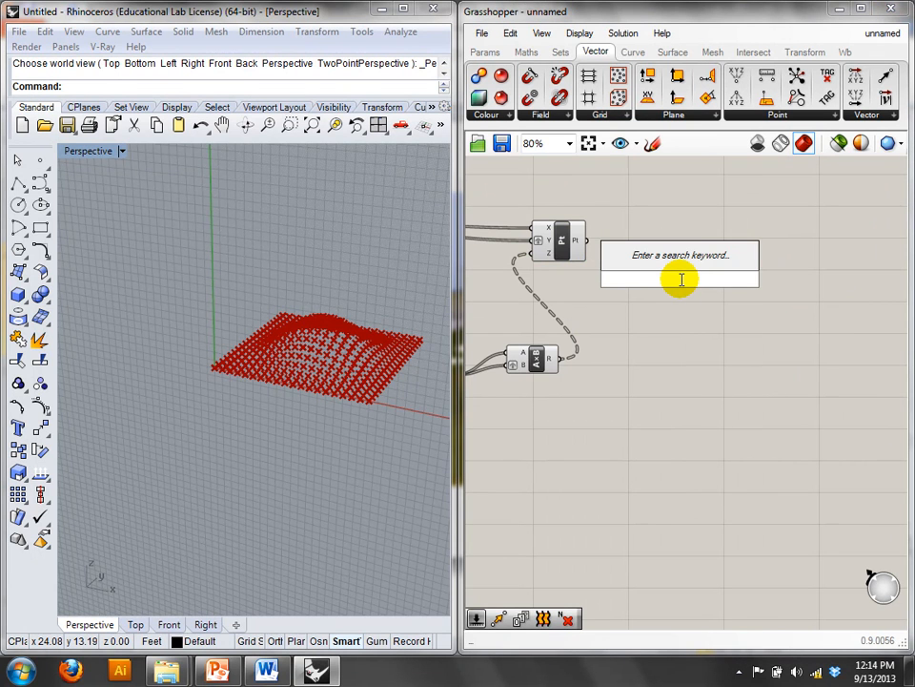
text(sur)
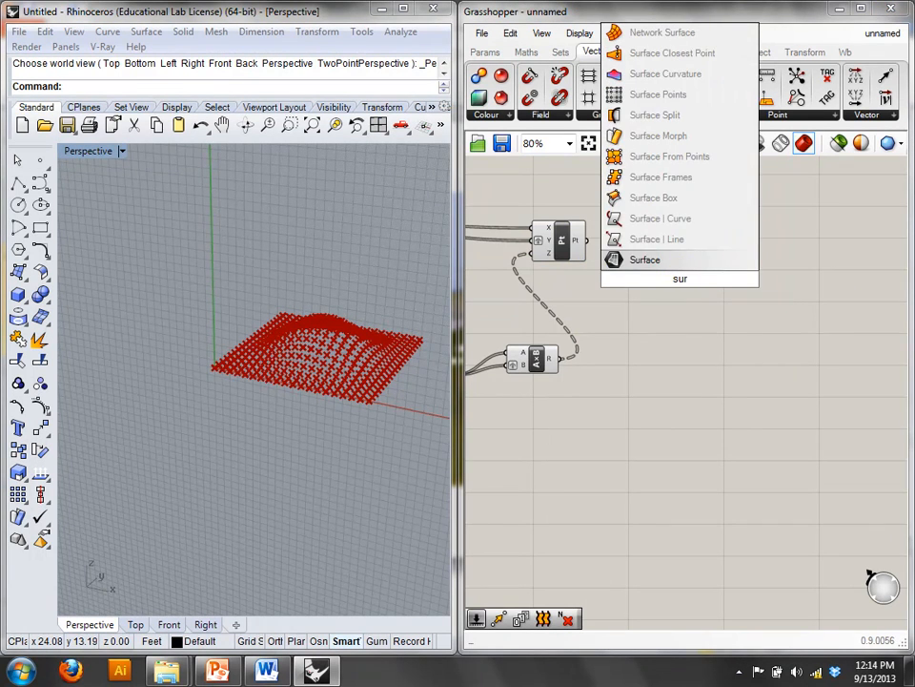
click(683, 158)
drag(589, 242, 662, 269)
- Connect the Count slider to the U input of the SrfGrid component
right_drag(610, 332, 809, 347)
scroll(669, 354, down, 2)
scroll(589, 338, down, 1)
scroll(528, 320, up, 2)
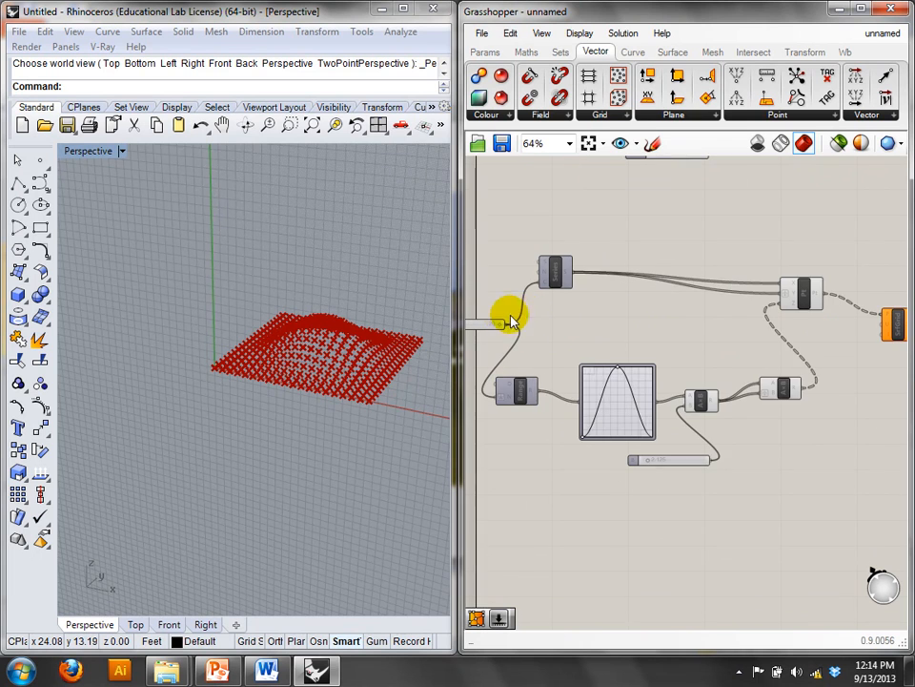
drag(505, 326, 826, 329)
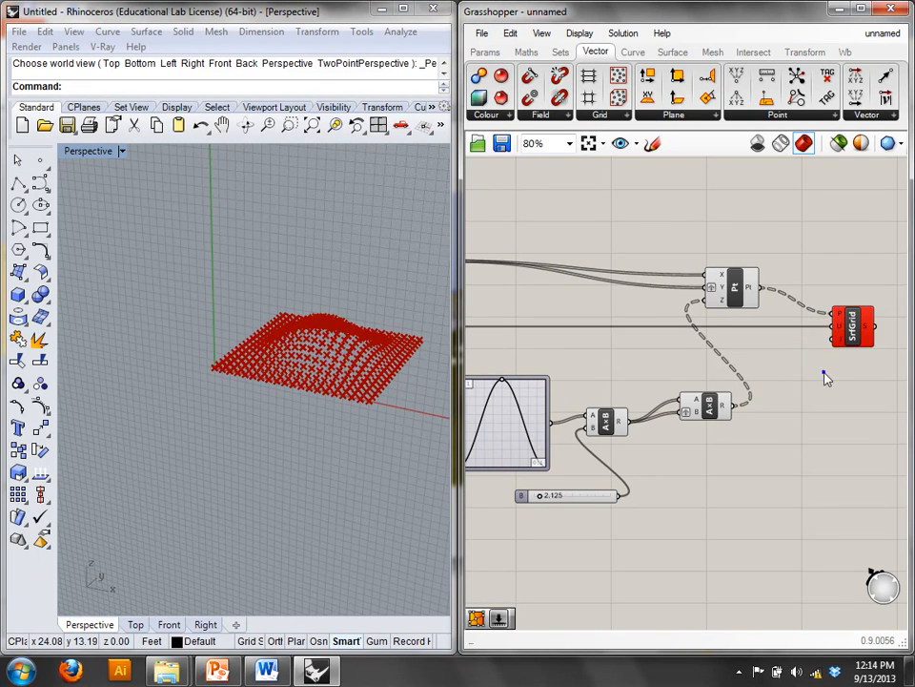
- Toggle flattening on and back off for the SrfGrid component's P input
right_drag(846, 368, 825, 373)
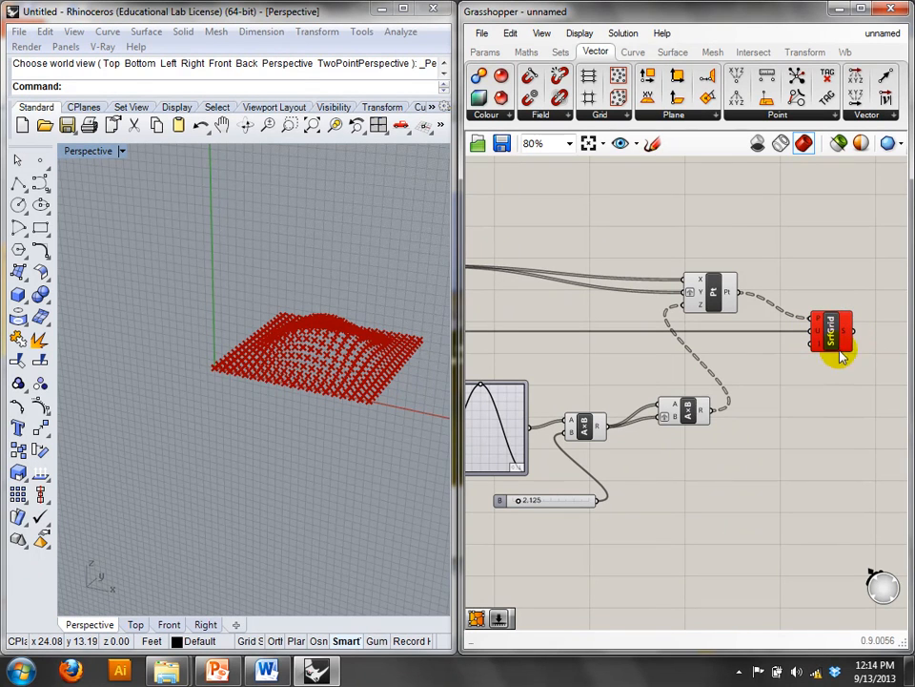
right_click(820, 326)
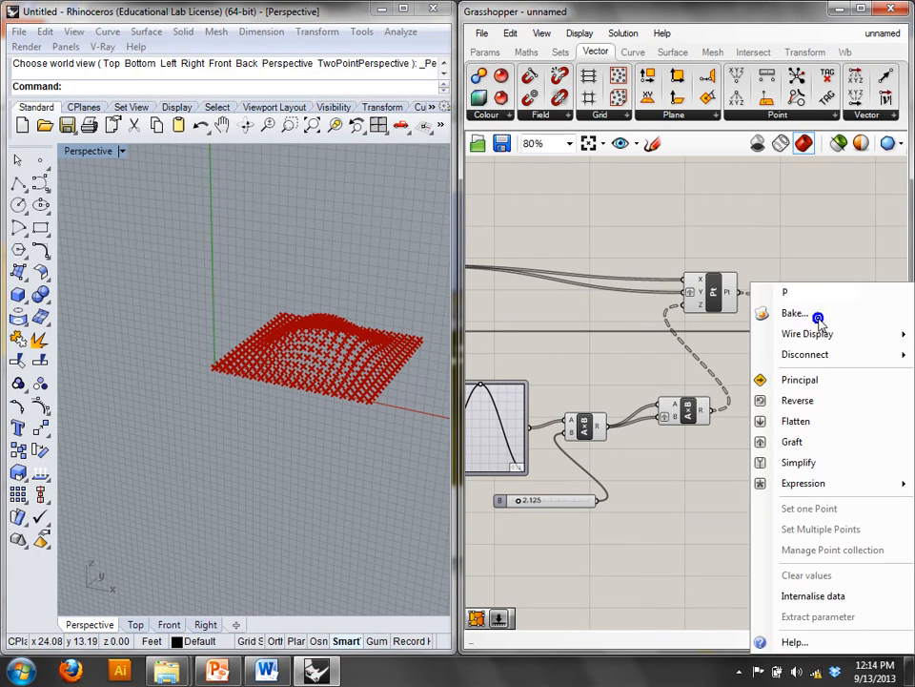
click(789, 422)
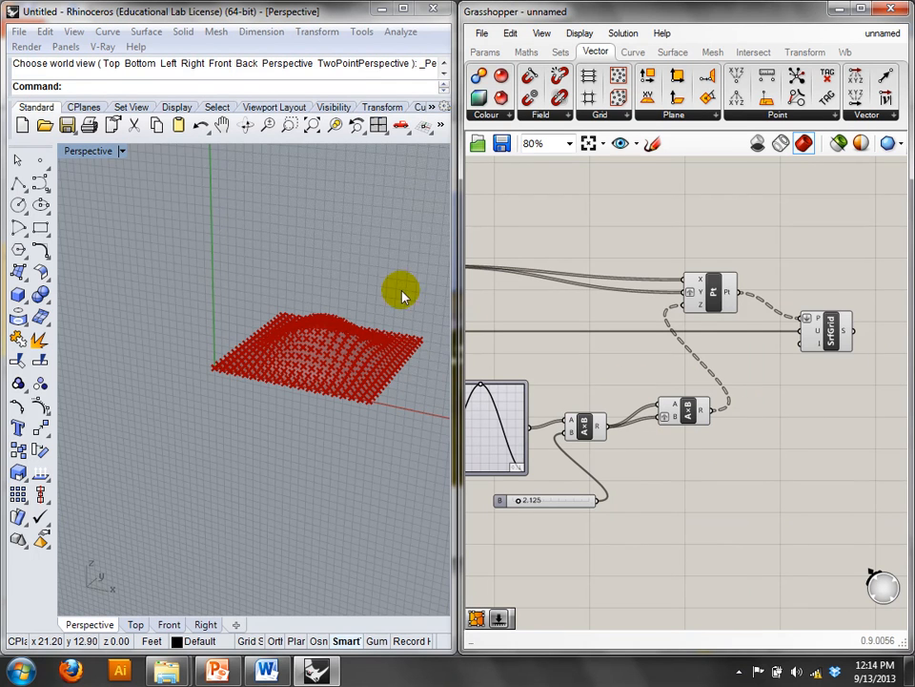
right_click(820, 326)
click(809, 425)
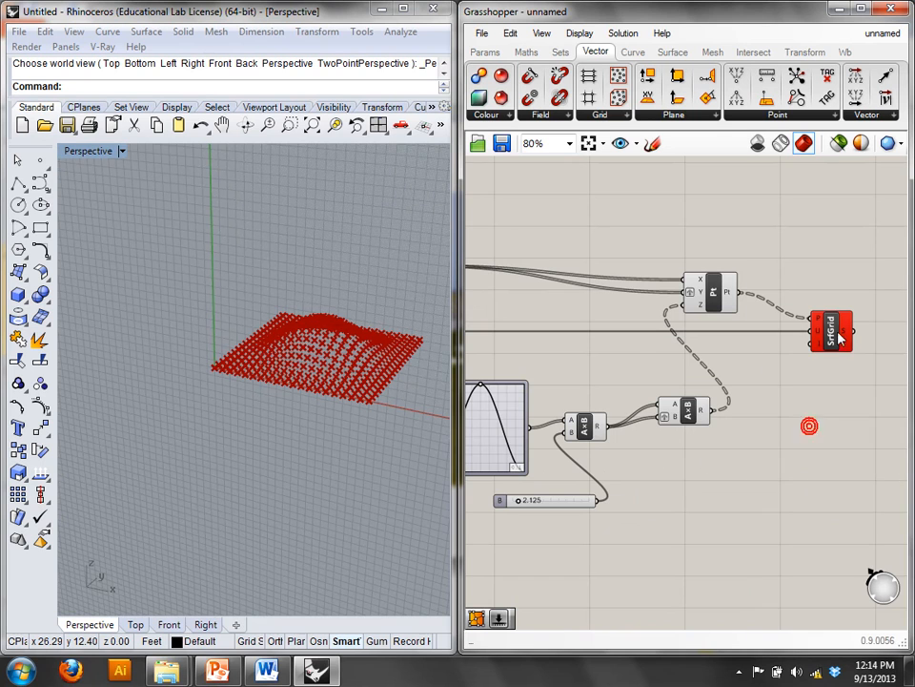
- Check the branch structure of SrfGrid's P input and flatten that input
mouse_move(822, 325)
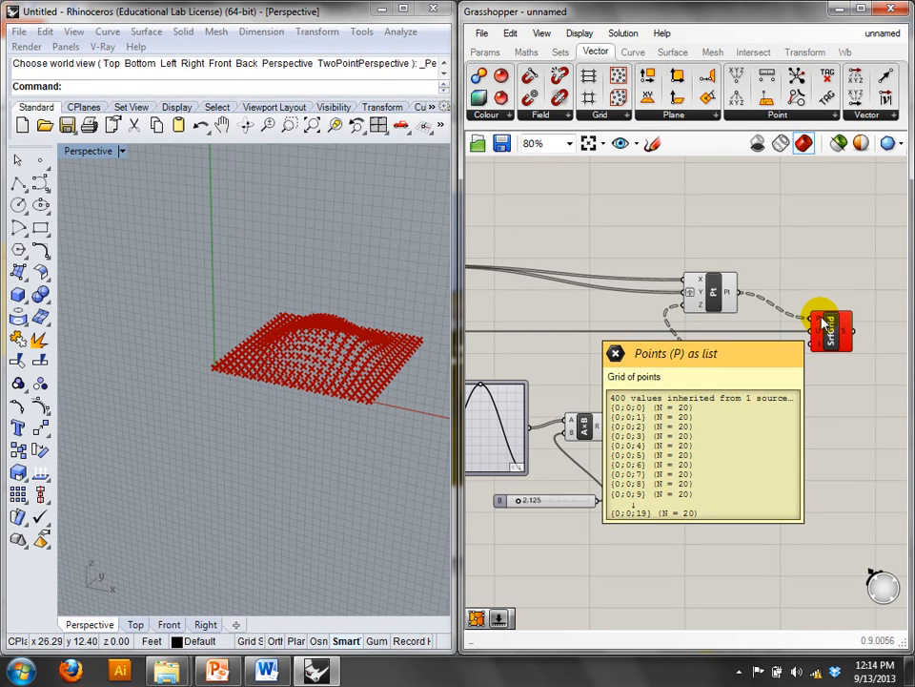
right_click(822, 322)
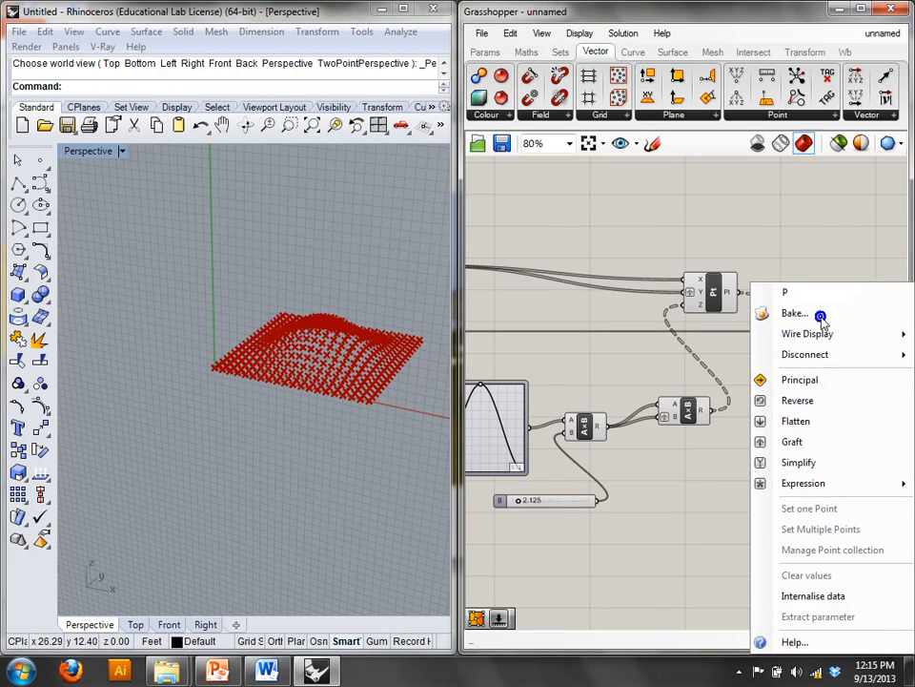
click(814, 427)
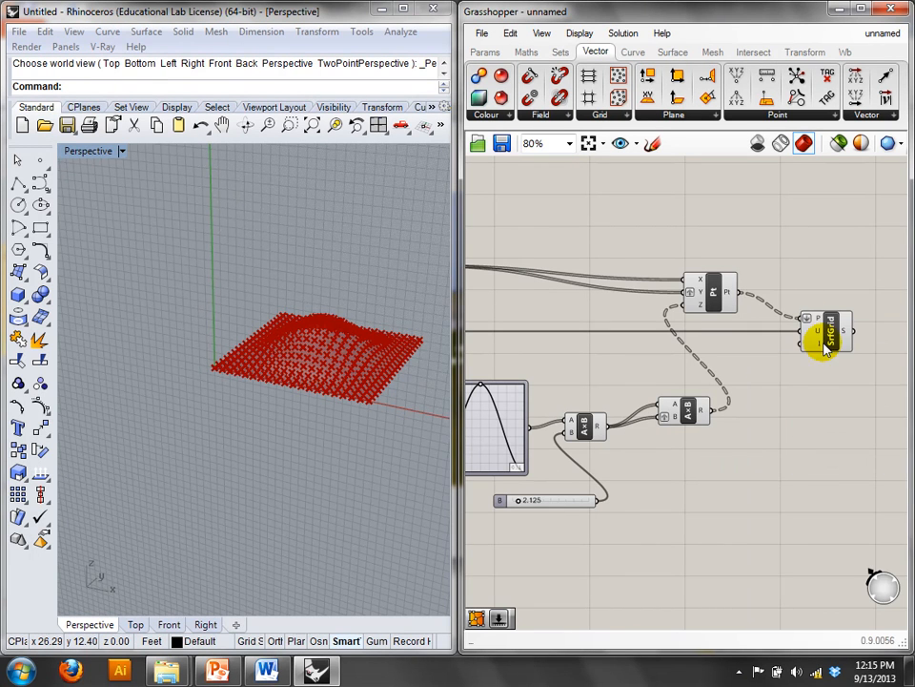
- Turn off the preview of the Pt component so only the surface is displayed
right_drag(350, 375, 306, 405)
drag(742, 235, 688, 301)
right_click(657, 161)
click(680, 206)
right_drag(363, 363, 370, 334)
- Set the height multiplier slider to 3.063 and check the flattened point list entering SrfGrid
right_drag(520, 339, 763, 268)
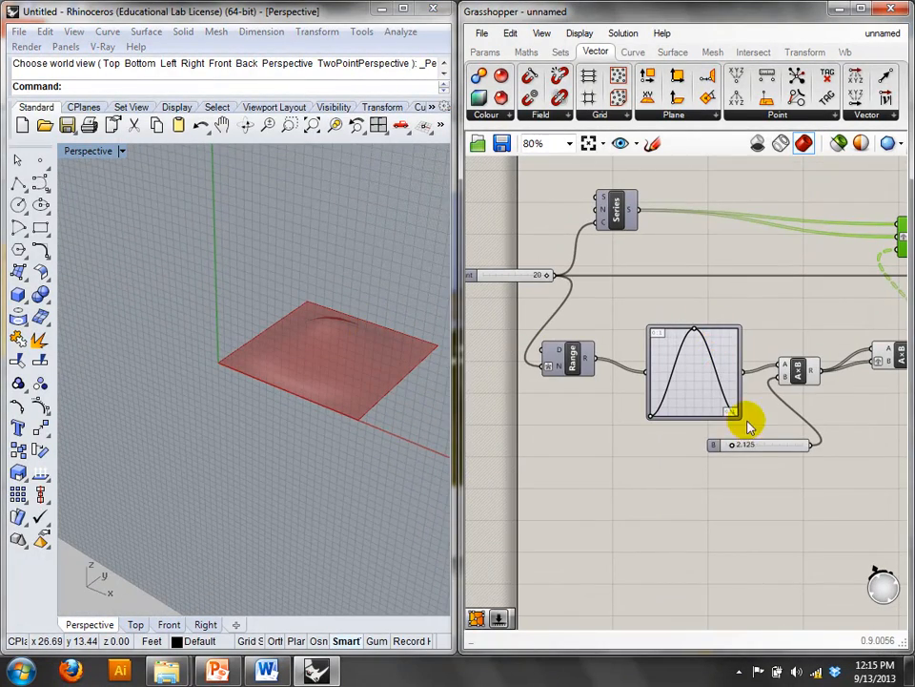
mouse_move(731, 445)
mouse_down()
mouse_move(754, 449)
mouse_move(739, 446)
mouse_up()
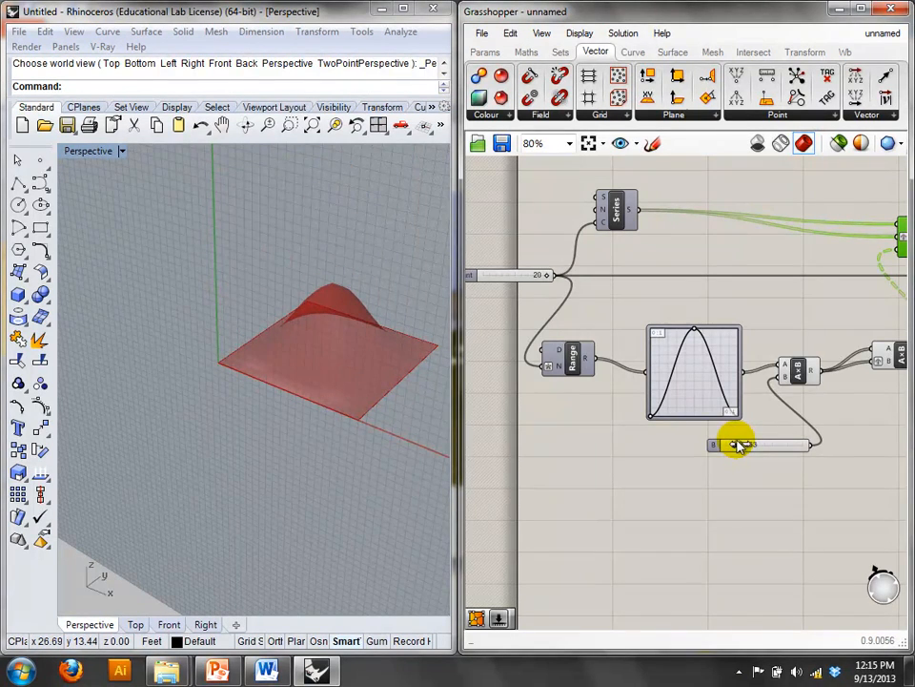
right_drag(834, 270, 649, 308)
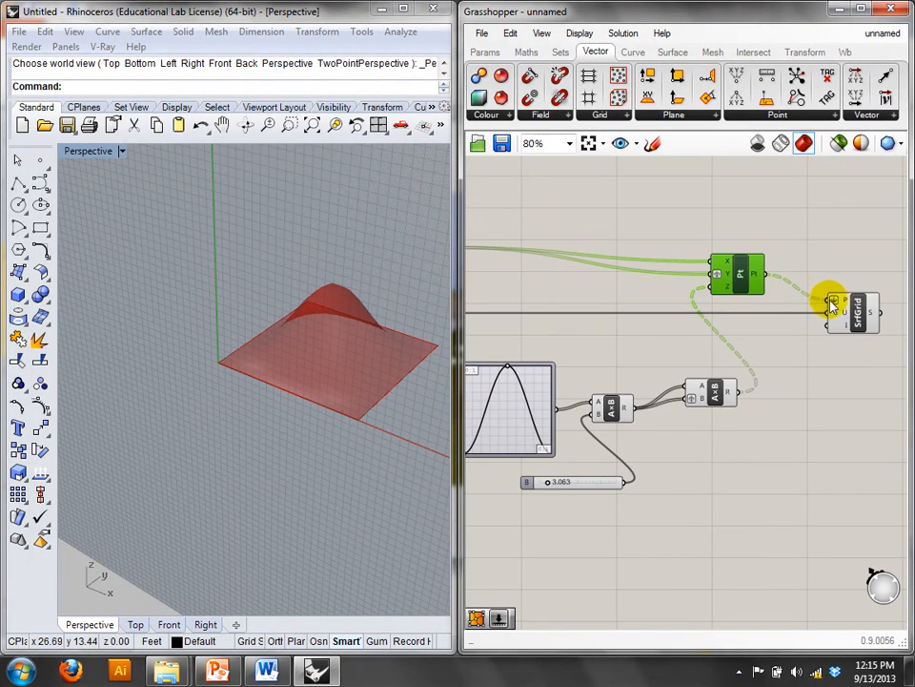
mouse_move(843, 305)
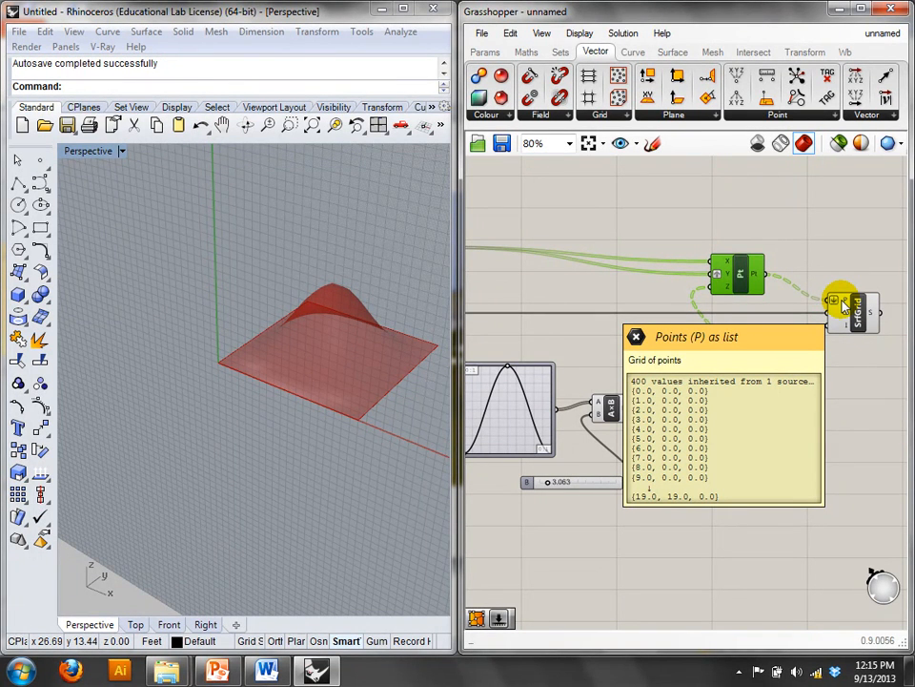
- Add a Divide Domain² component near SrfGrid and connect the surface output to its I input
right_drag(843, 305, 566, 291)
double_click(692, 327)
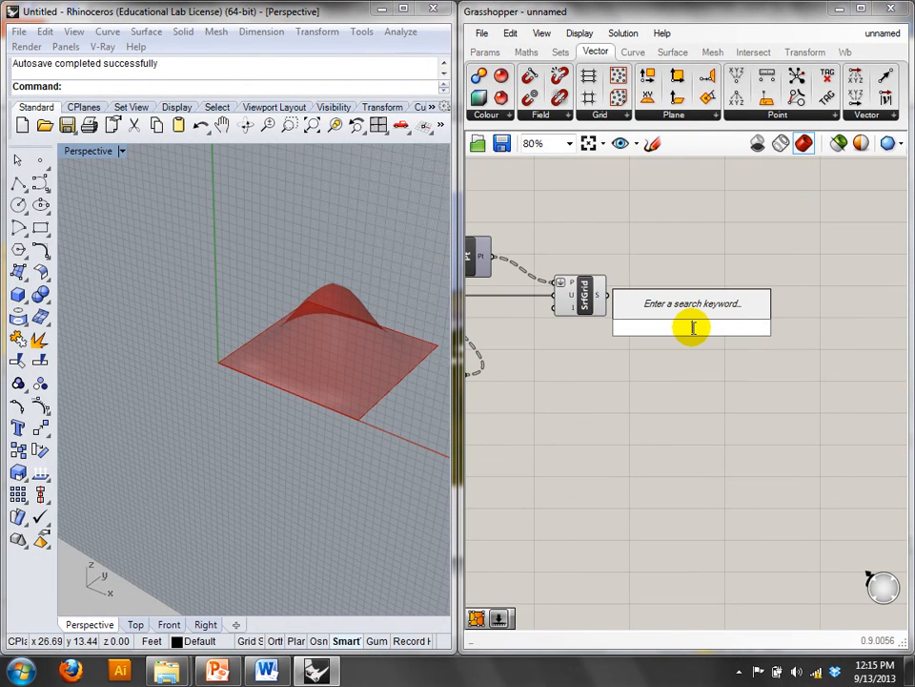
text(div)
key(Return)
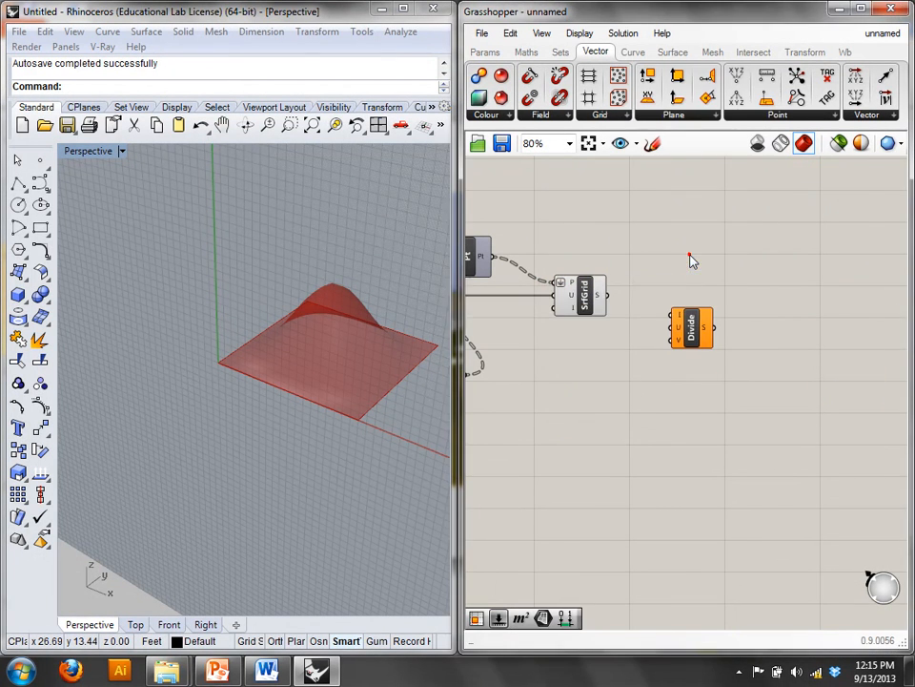
drag(611, 297, 688, 369)
- Add an Isotrim component and connect SrfGrid's surface to its S input and Divide Domain²'s segments to its D input
double_click(719, 303)
text(iso)
click(703, 241)
drag(606, 296, 639, 303)
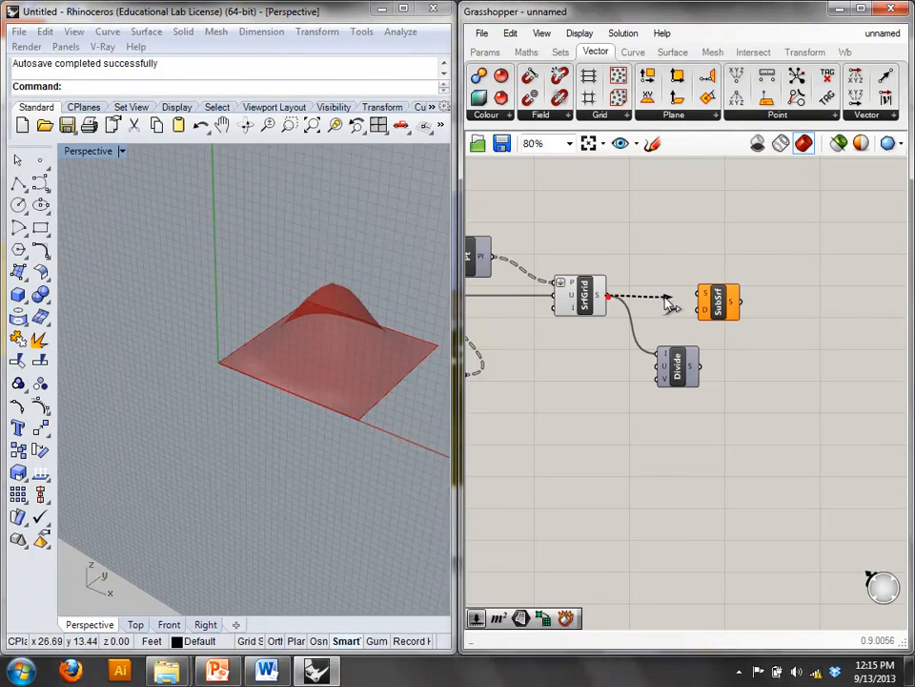
drag(707, 297, 730, 307)
drag(701, 363, 723, 324)
right_drag(359, 306, 347, 433)
- Add an Area component and feed SubSrf's sub-surfaces into its G input
right_drag(815, 431, 726, 419)
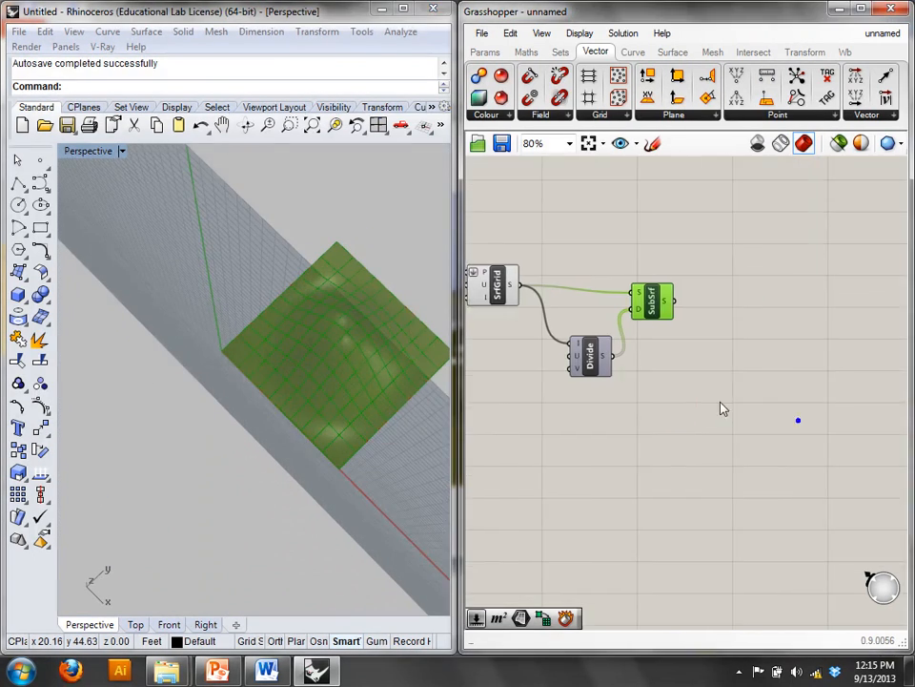
double_click(722, 393)
text(area)
click(710, 373)
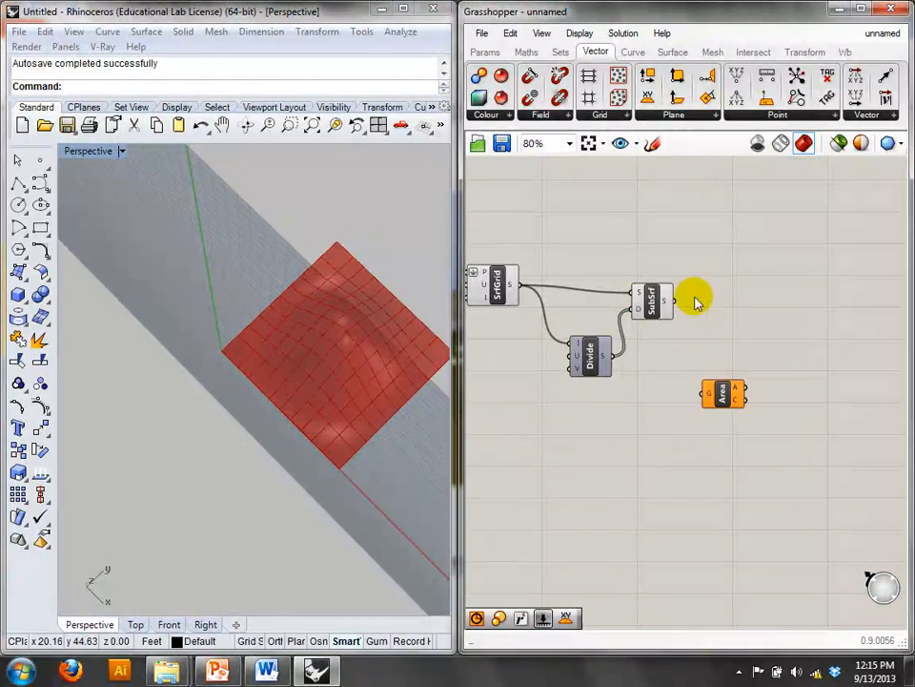
drag(675, 303, 763, 336)
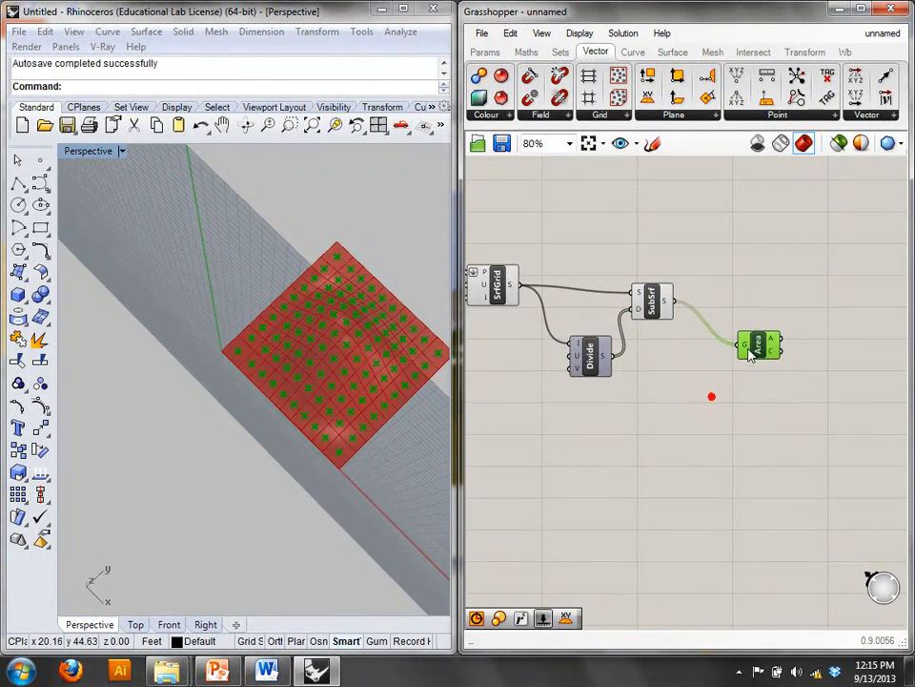
right_drag(292, 370, 334, 319)
- Add a Circle component and connect the Area centroids to its P input
right_drag(806, 432, 694, 436)
double_click(733, 397)
text(cir)
click(730, 378)
drag(727, 394, 728, 343)
right_drag(310, 367, 307, 302)
- Add an Evaluate Surface component below Cir and connect SubSrf's output to its S input
click(778, 491)
double_click(778, 492)
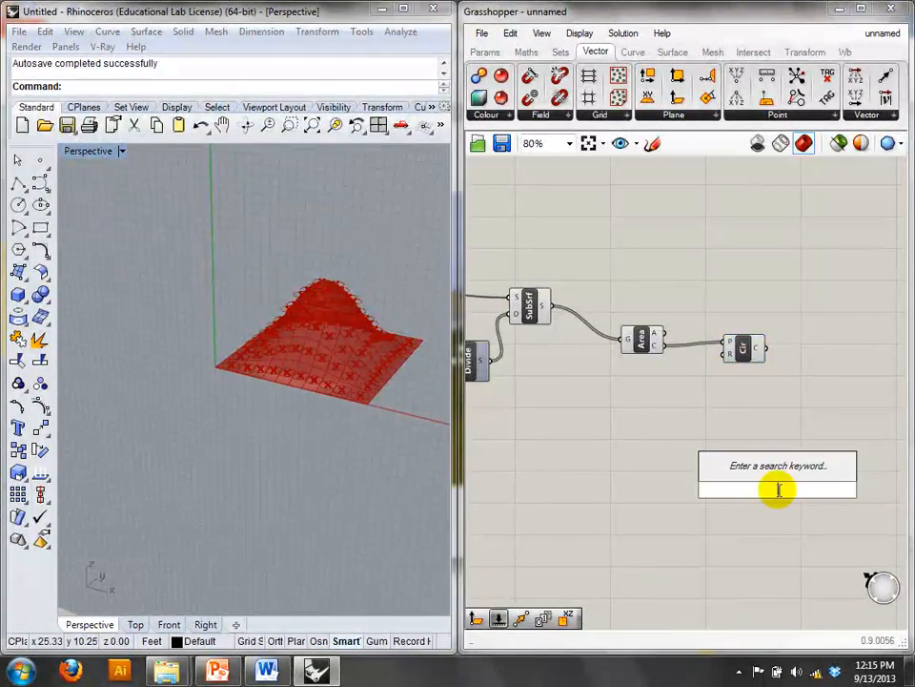
text(eva)
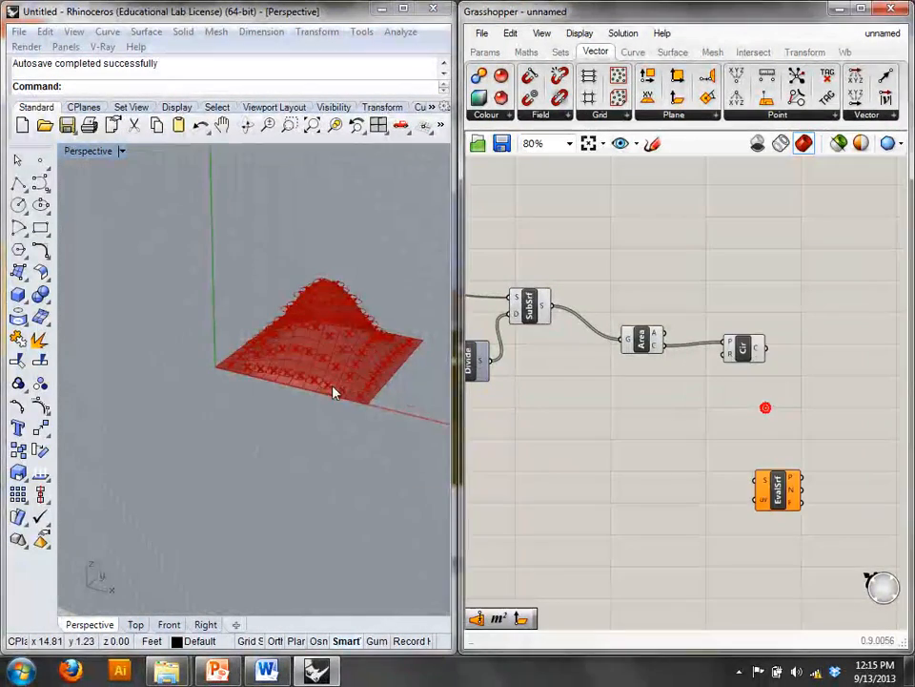
right_drag(333, 388, 378, 342)
scroll(282, 357, up, 5)
right_drag(282, 358, 415, 342)
click(734, 471)
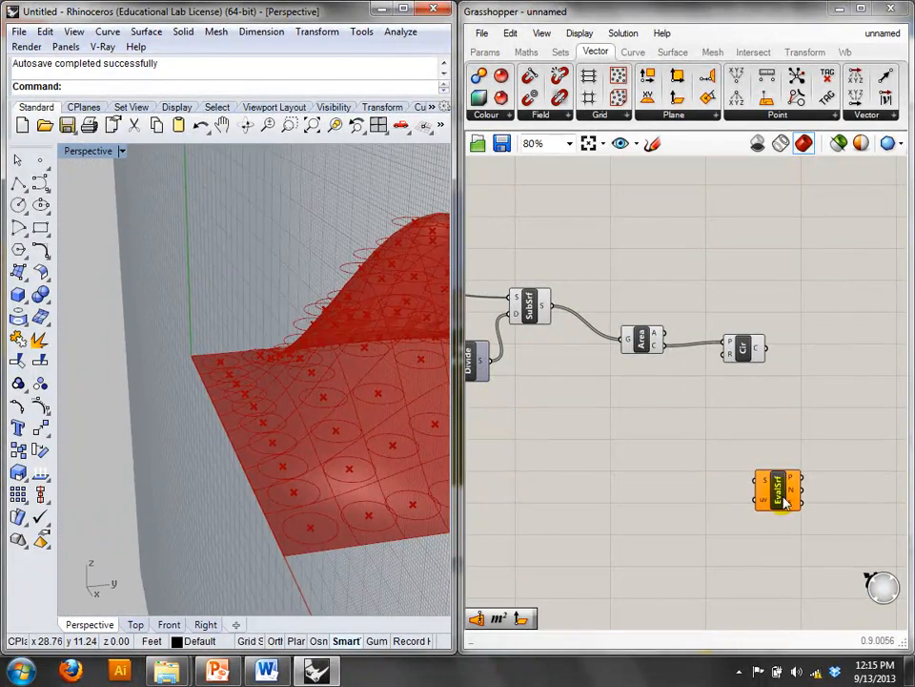
drag(782, 494, 734, 432)
right_drag(544, 365, 592, 364)
drag(597, 310, 759, 422)
- Add a Surface Closest Point component, feed Area centroids into P and SubSrf into S, and connect its uvP output to EvalSrf's uv input
double_click(668, 467)
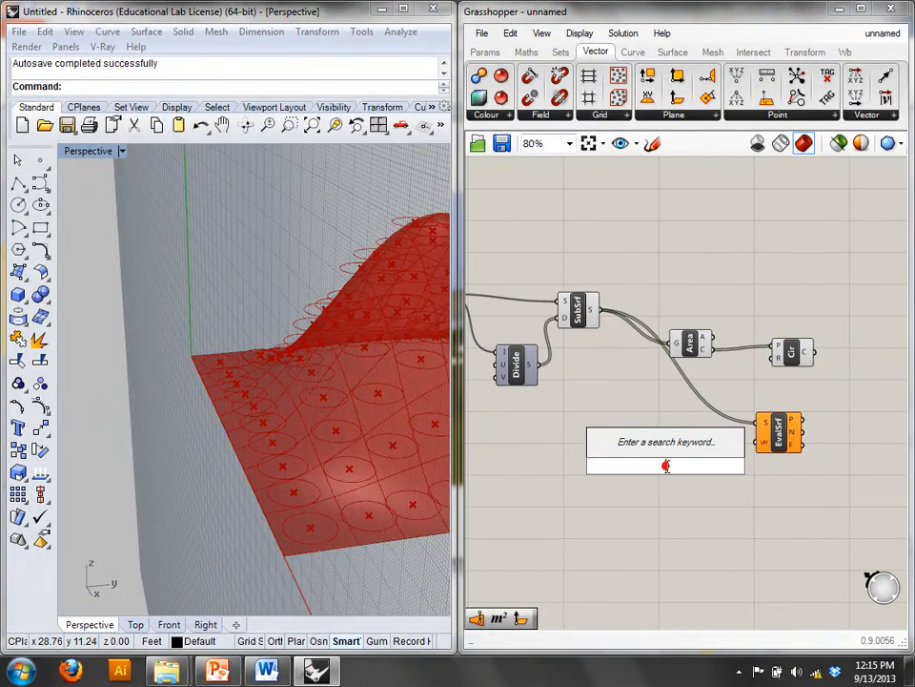
text(clo)
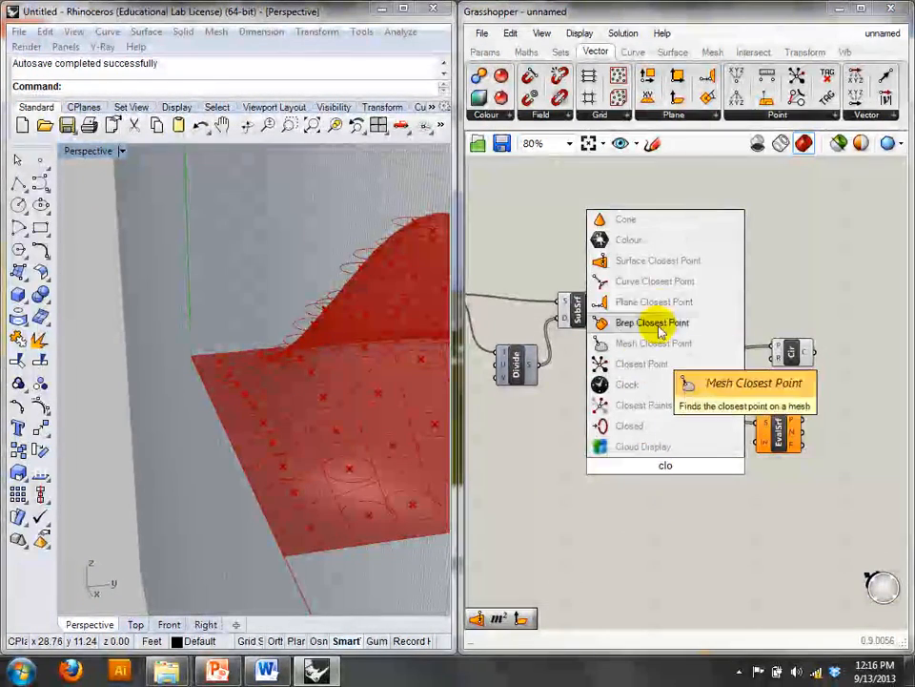
click(661, 260)
drag(667, 468, 690, 445)
drag(604, 310, 667, 430)
drag(711, 351, 800, 438)
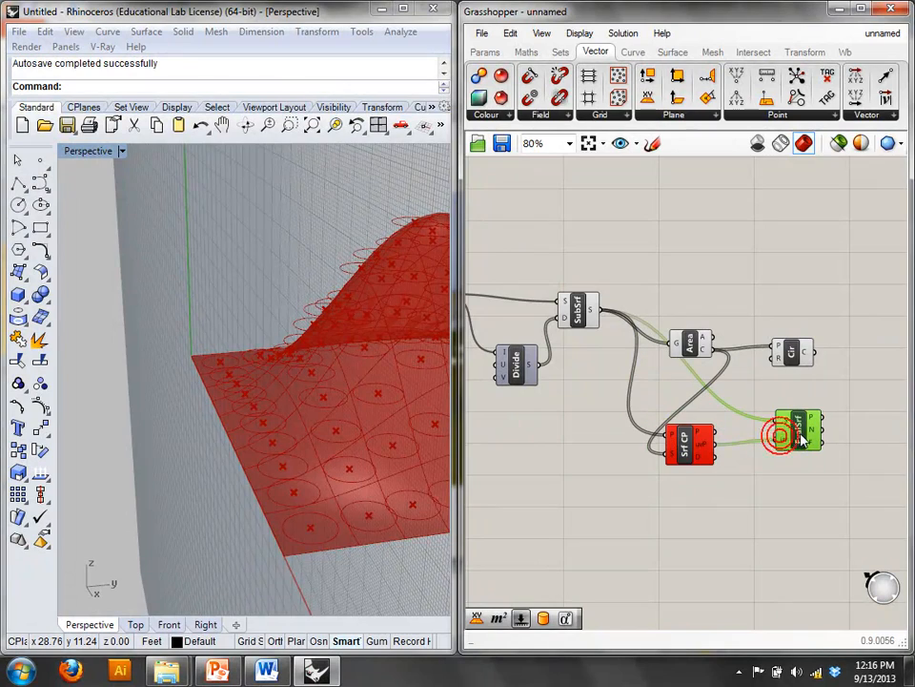
drag(701, 442, 717, 446)
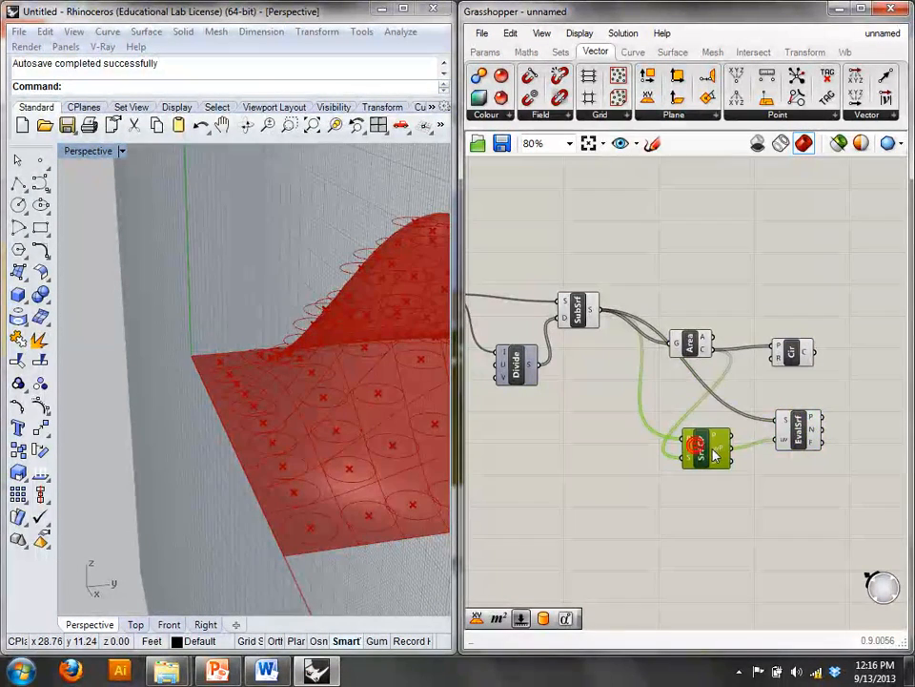
drag(713, 365, 681, 453)
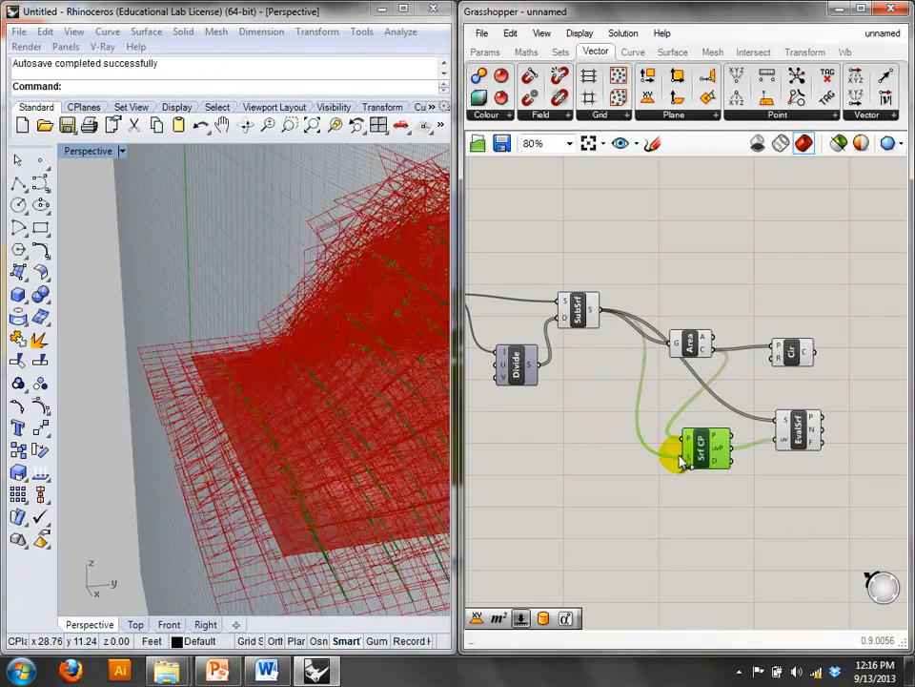
- Turn off the preview of the SubSrf and Area components
click(710, 345)
click(792, 353)
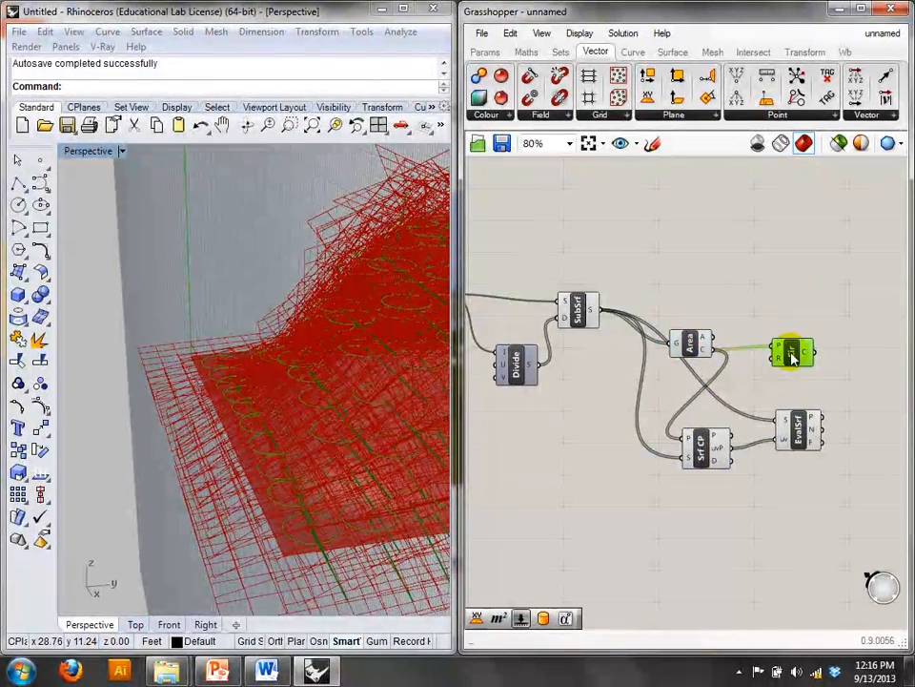
drag(711, 257, 552, 328)
right_click(577, 220)
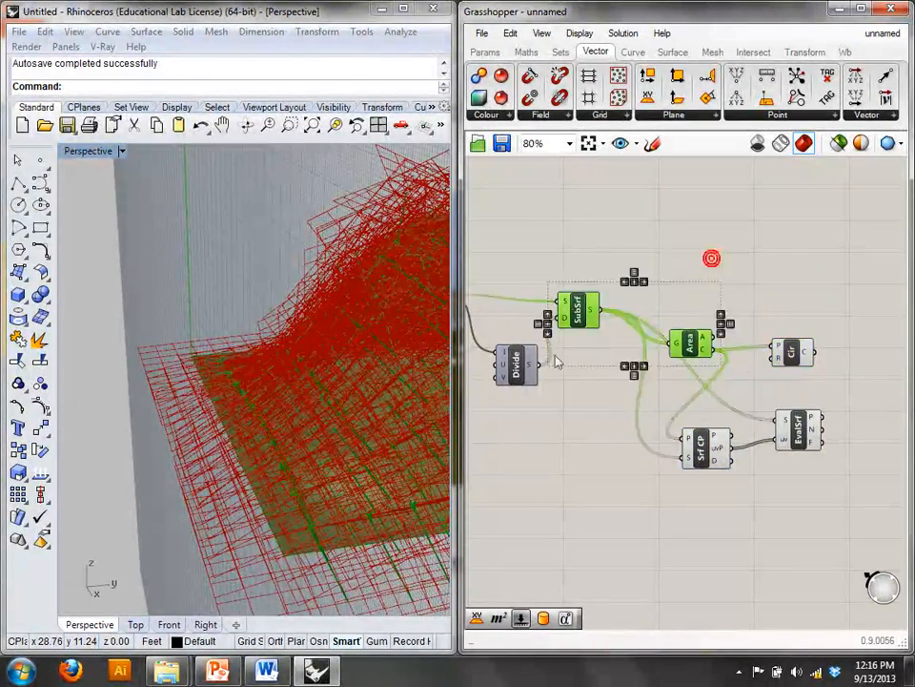
click(607, 256)
right_drag(438, 272, 292, 347)
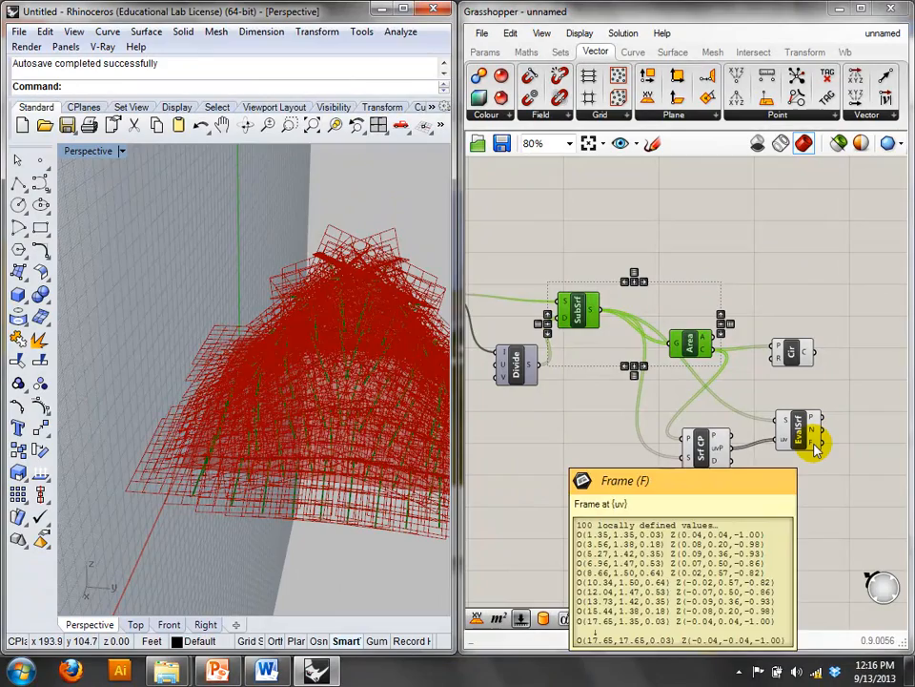
- Move Cir further along the chain and connect EvalSrf's Frame output to its P input
right_drag(874, 394, 820, 394)
drag(739, 358, 814, 363)
drag(767, 441, 781, 351)
- Turn off the preview of the EvalSrf component so its frames are hidden
click(737, 433)
right_click(738, 317)
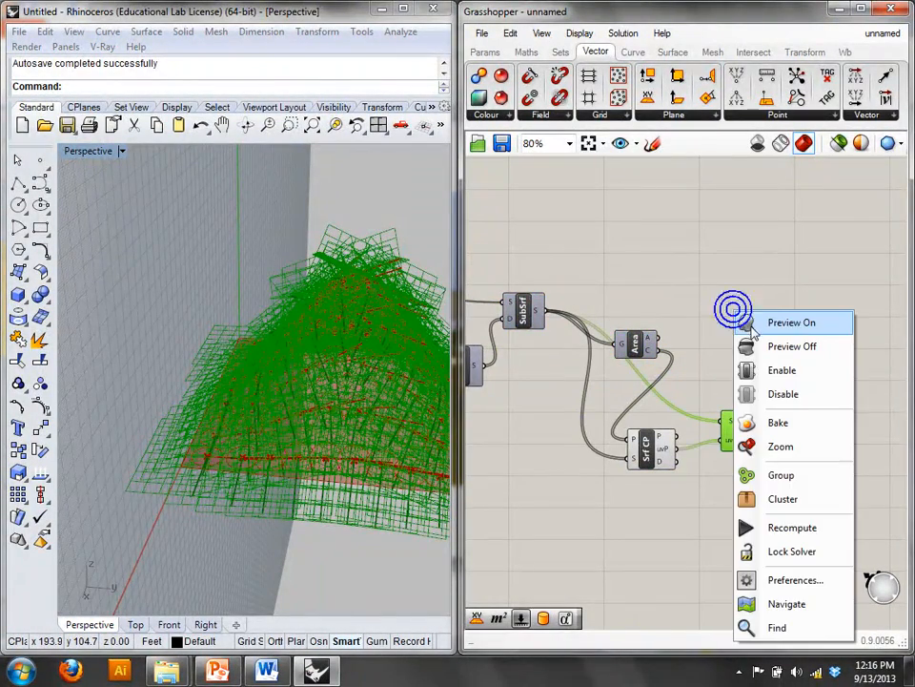
click(760, 344)
right_drag(339, 331, 324, 453)
- Set the radius input of the Cir component to 0.5
click(793, 366)
right_click(792, 370)
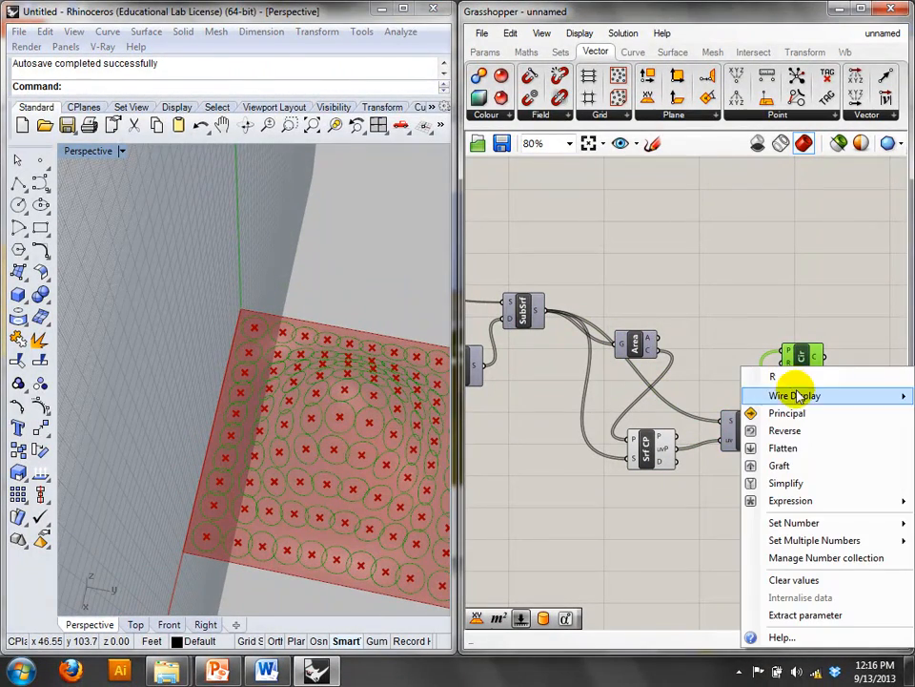
mouse_move(768, 525)
double_click(611, 525)
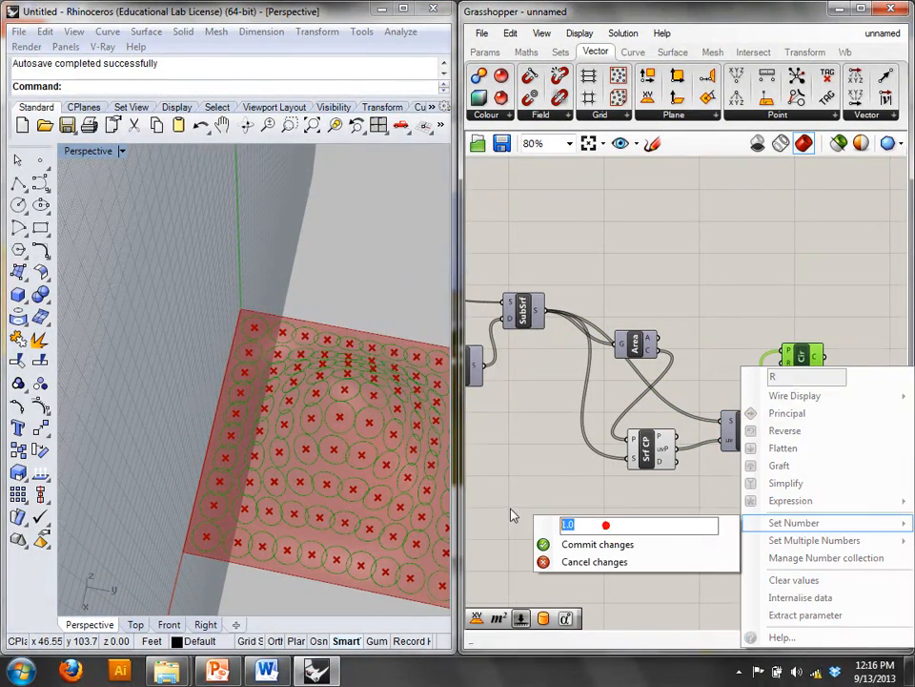
text(0.5)
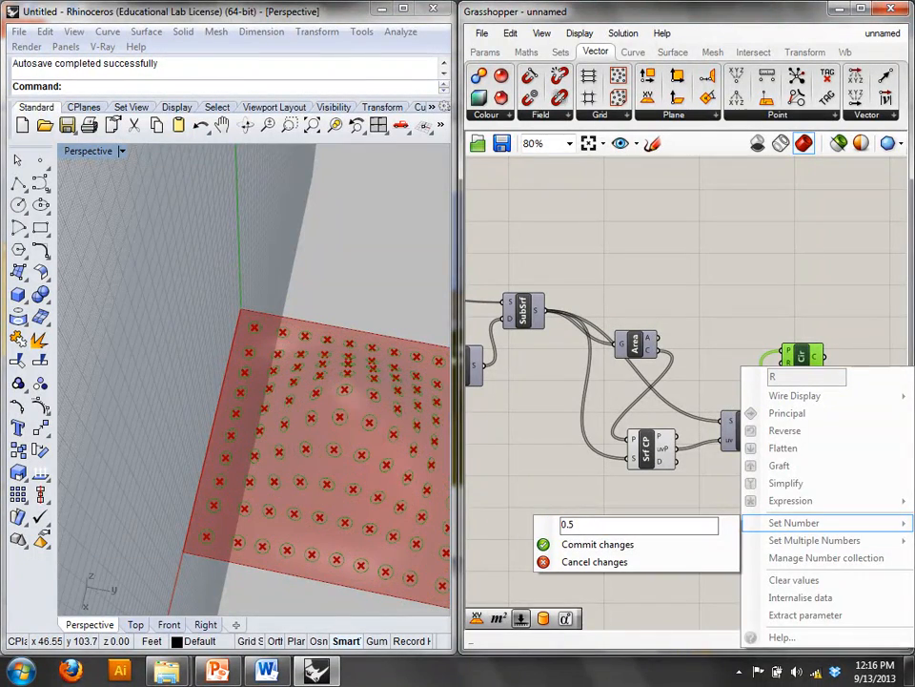
click(582, 543)
- Turn off the preview of the Srf CP component so its closest points are hidden
right_drag(344, 413, 535, 317)
drag(660, 535, 627, 422)
right_click(688, 259)
click(706, 289)
right_drag(325, 290, 181, 407)
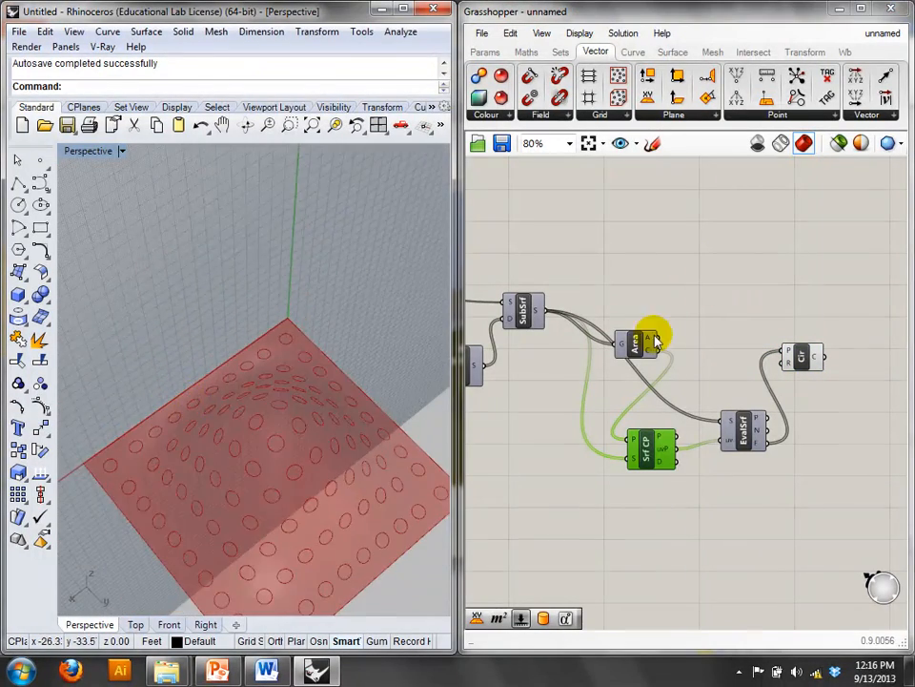
- Search the components for "div" and "trim" and look through the surface utility and primitive components for a way to cut the surface
right_drag(723, 305, 638, 307)
double_click(746, 265)
click(618, 248)
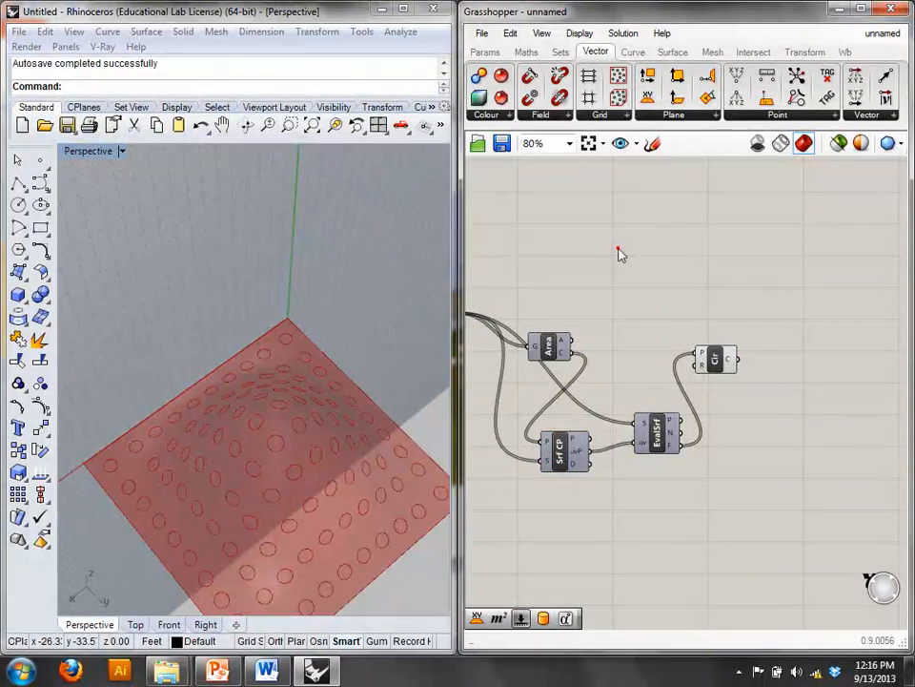
double_click(741, 274)
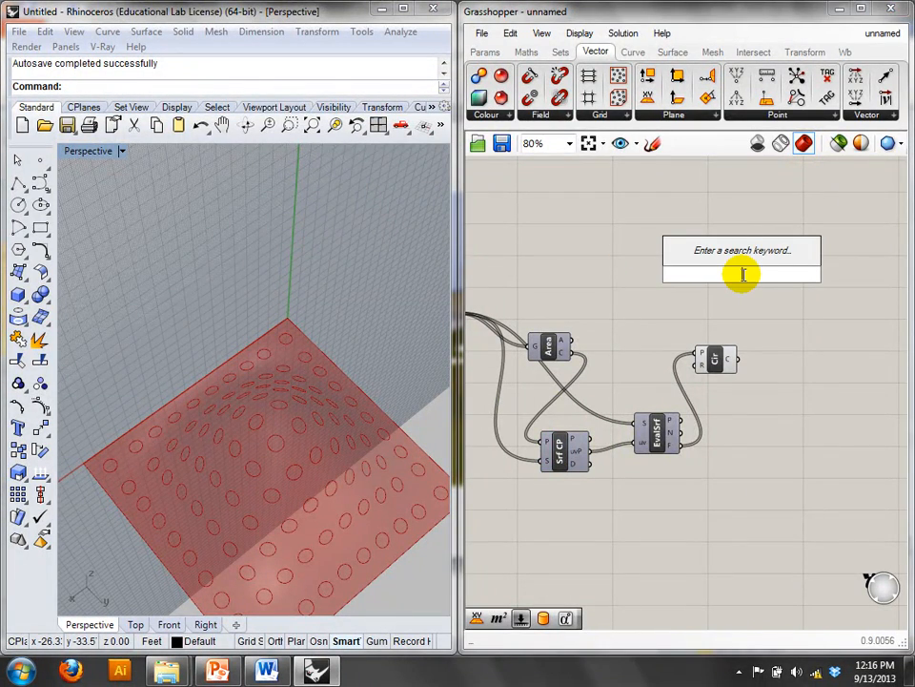
text(div)
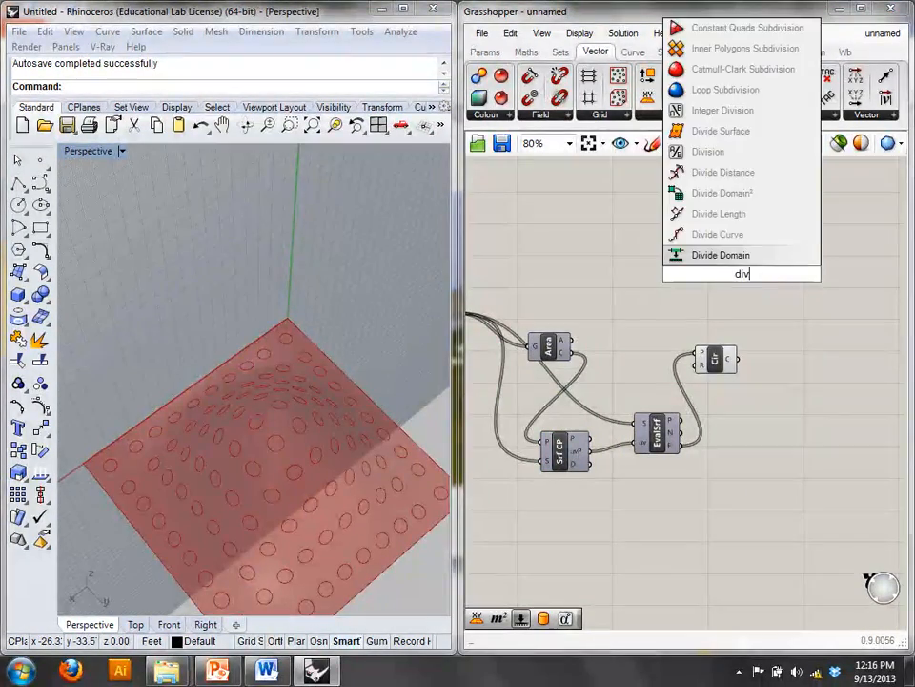
key(BackSpace)
key(BackSpace)
key(BackSpace)
text(trim)
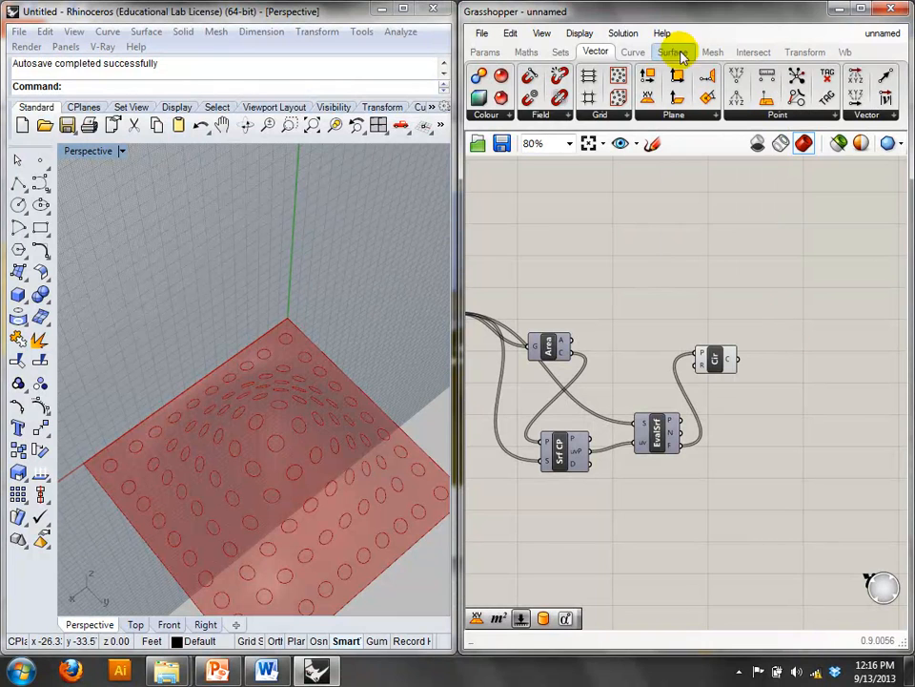
click(675, 51)
click(778, 114)
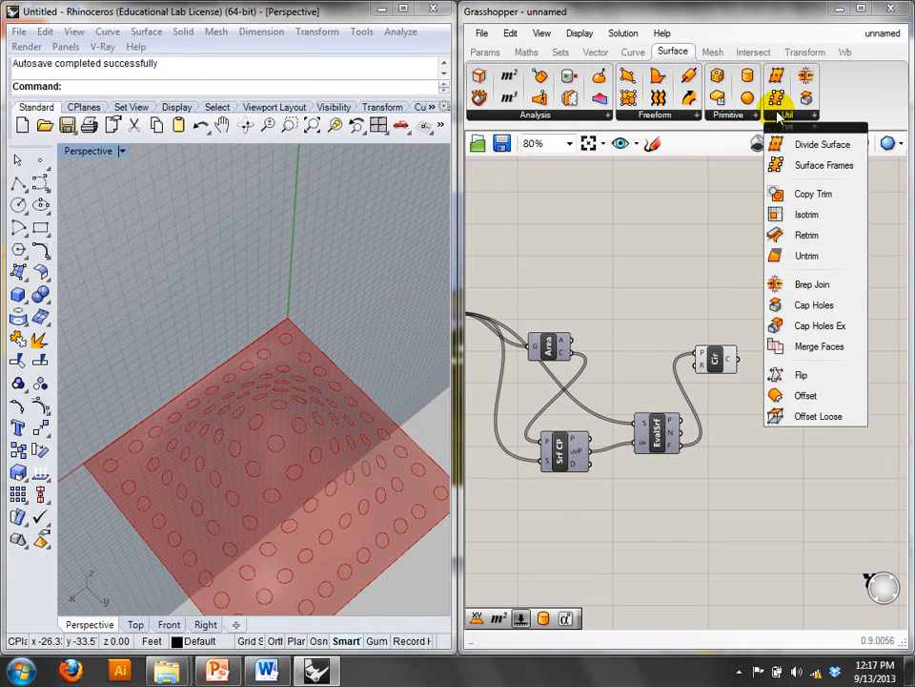
click(689, 200)
click(727, 114)
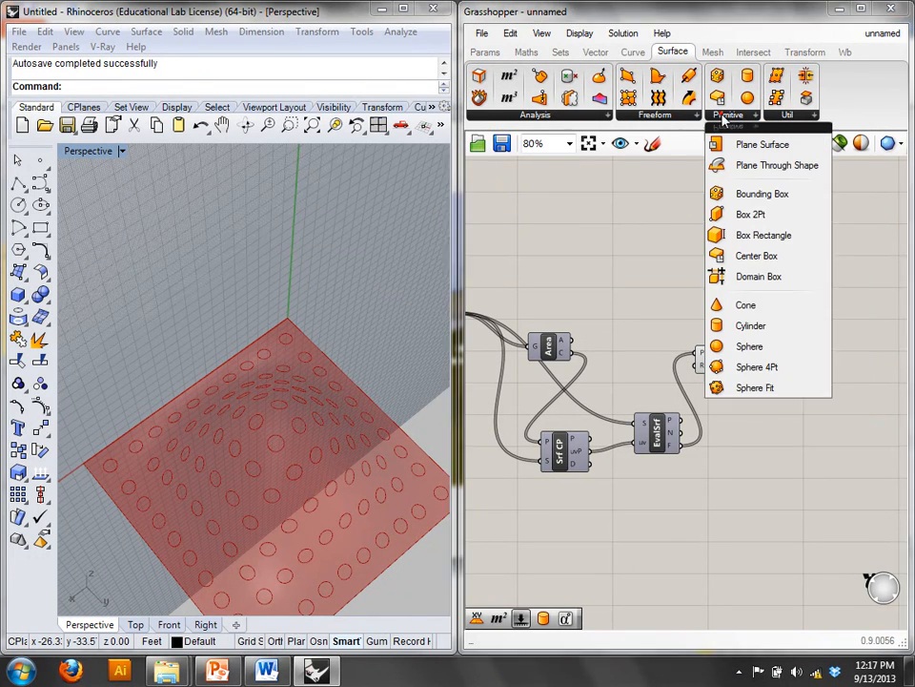
click(630, 255)
click(798, 311)
double_click(799, 312)
text(divi)
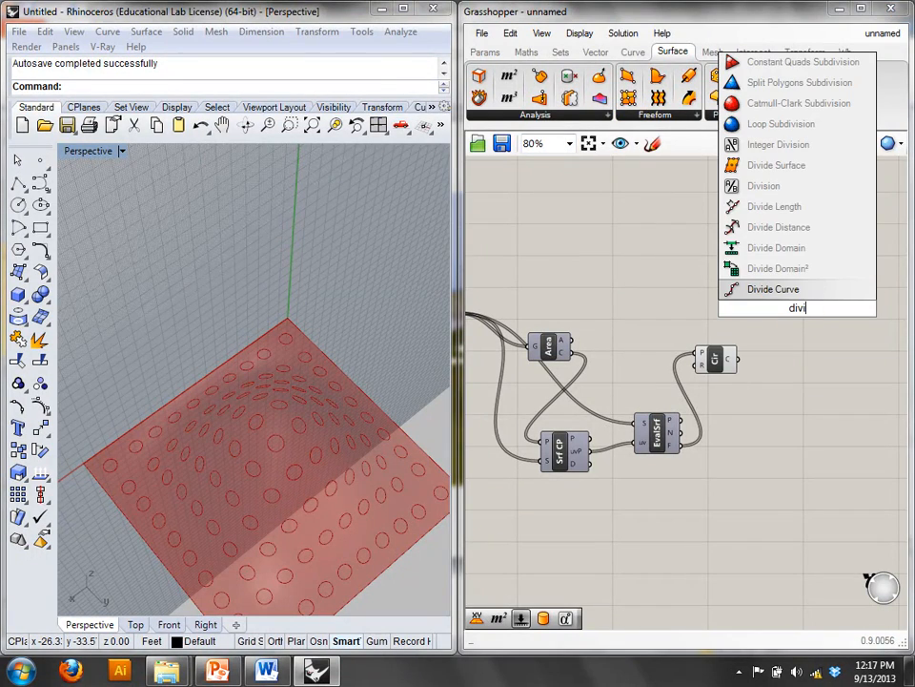
key(Up)
key(Up)
key(Up)
key(Up)
key(Up)
key(Up)
key(Return)
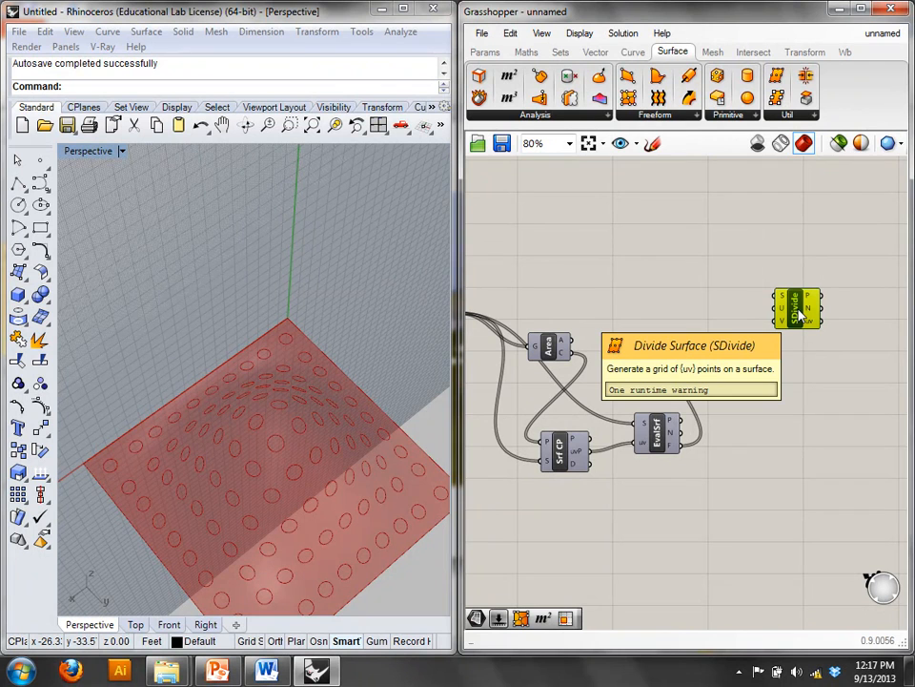
click(799, 313)
key(Delete)
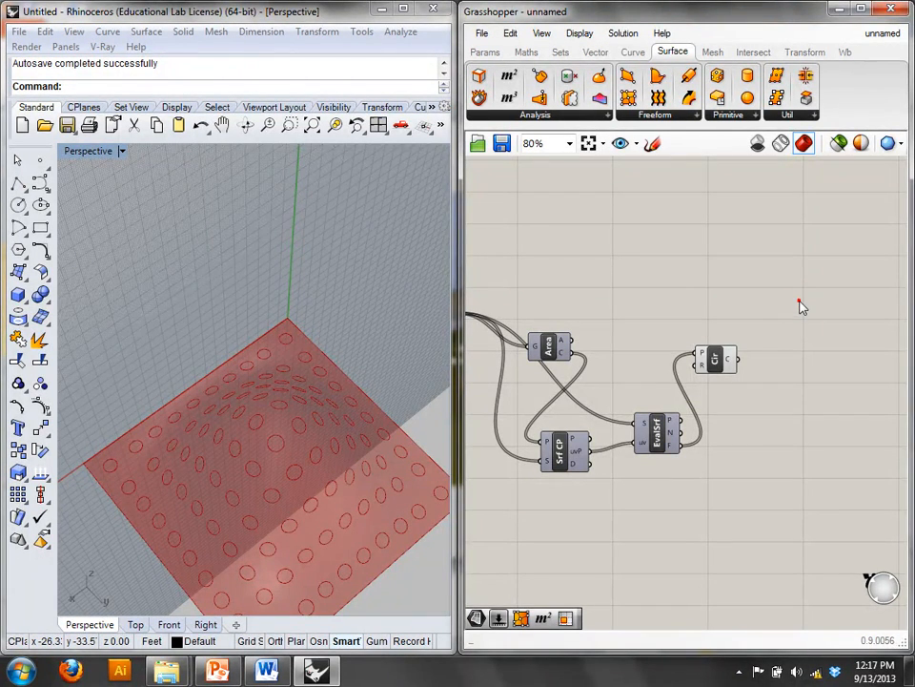
- Add a Surface Split component above the Cir component
double_click(799, 312)
text(spli)
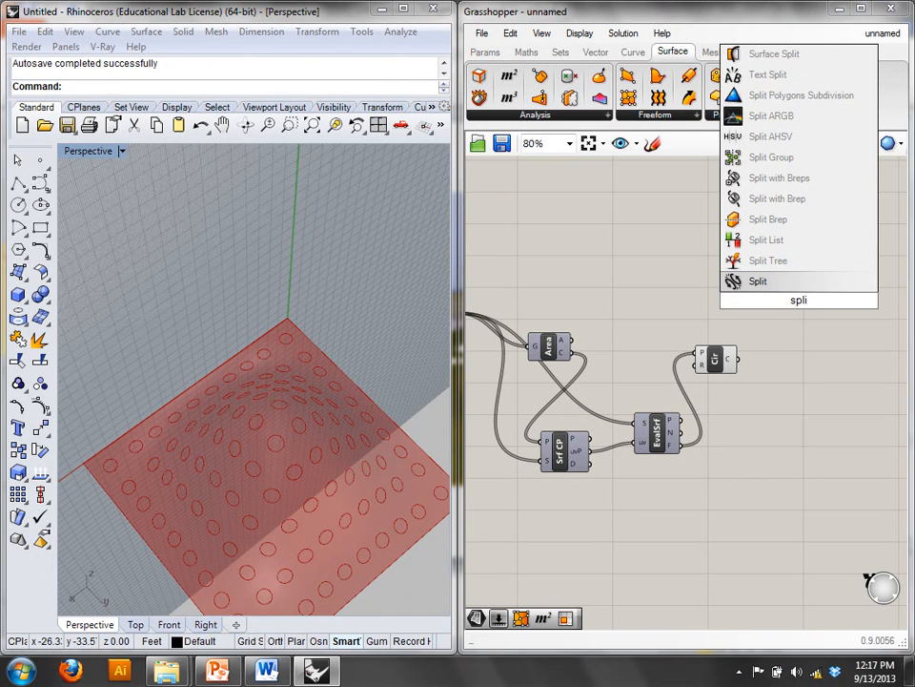
click(763, 54)
- Connect SrfGrid's surface to SrfSplit's S input and the Cir circles to its C input
scroll(624, 329, down, 5)
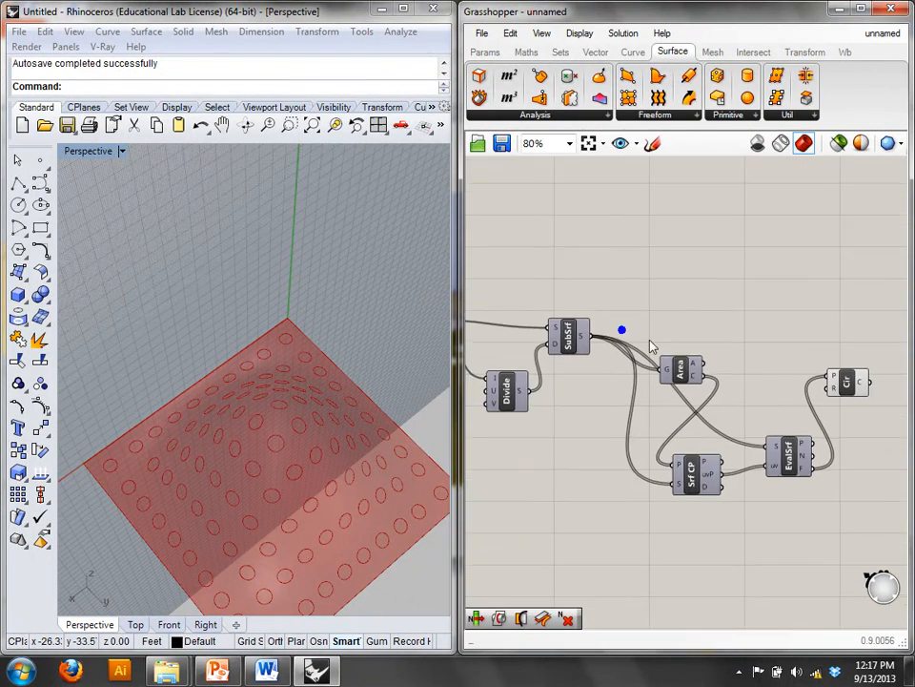
scroll(566, 370, up, 2)
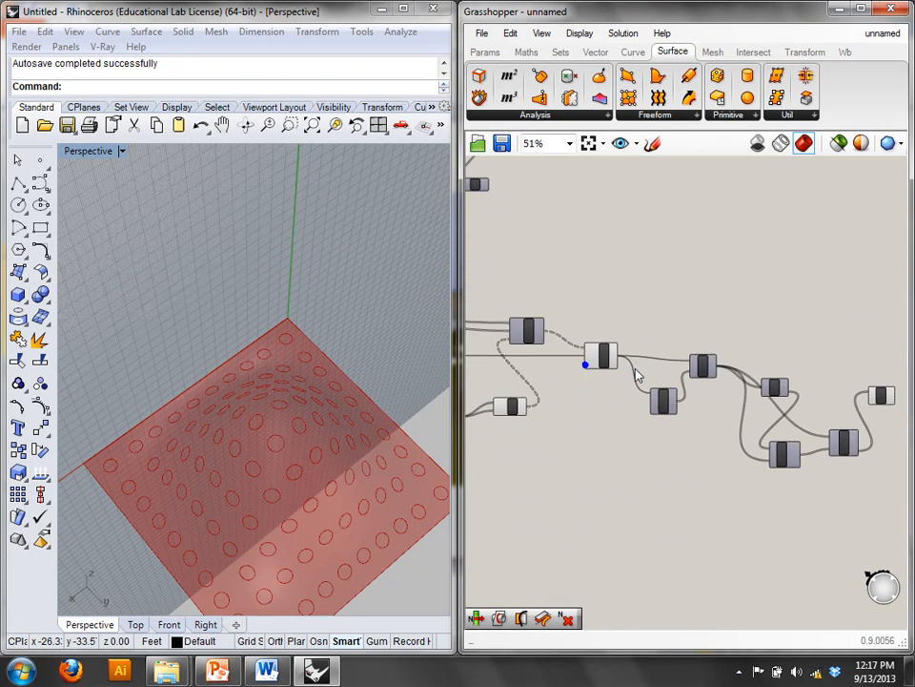
scroll(594, 354, up, 3)
click(580, 339)
right_drag(650, 327, 763, 358)
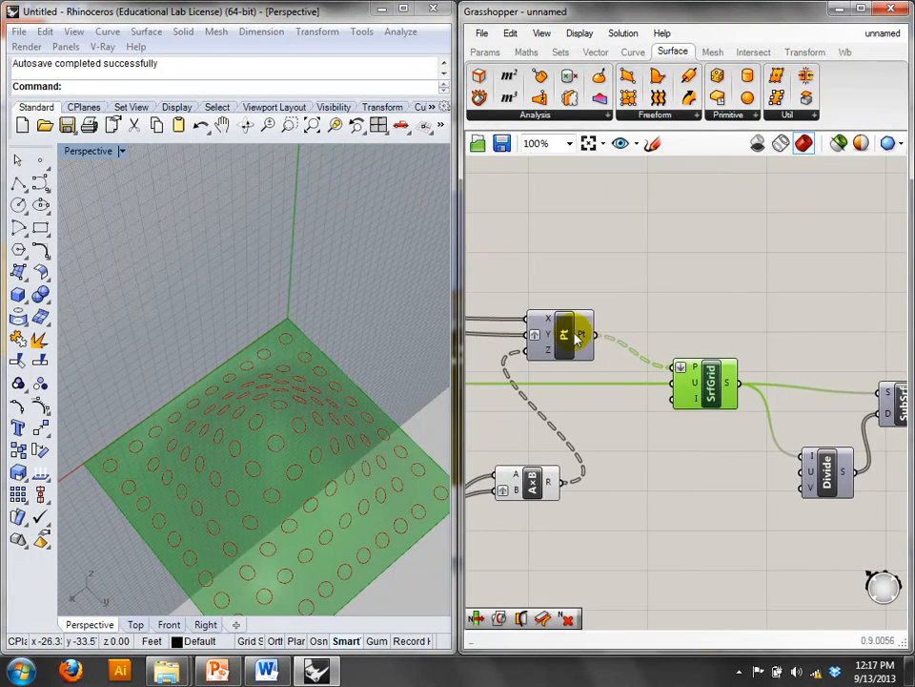
right_drag(825, 361, 657, 362)
scroll(656, 365, down, 3)
drag(527, 357, 826, 379)
scroll(816, 353, up, 2)
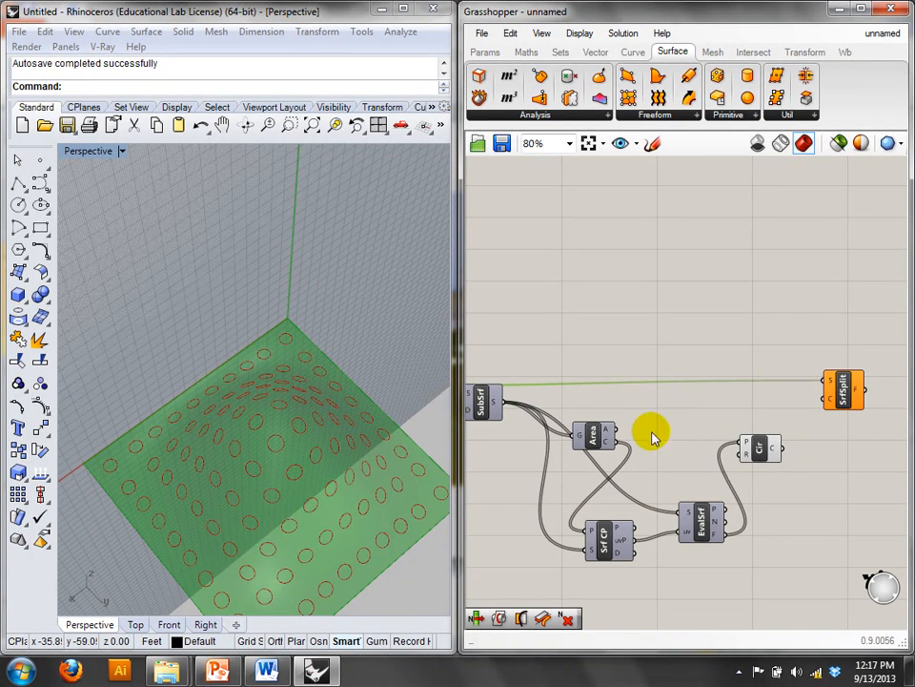
drag(774, 454, 831, 429)
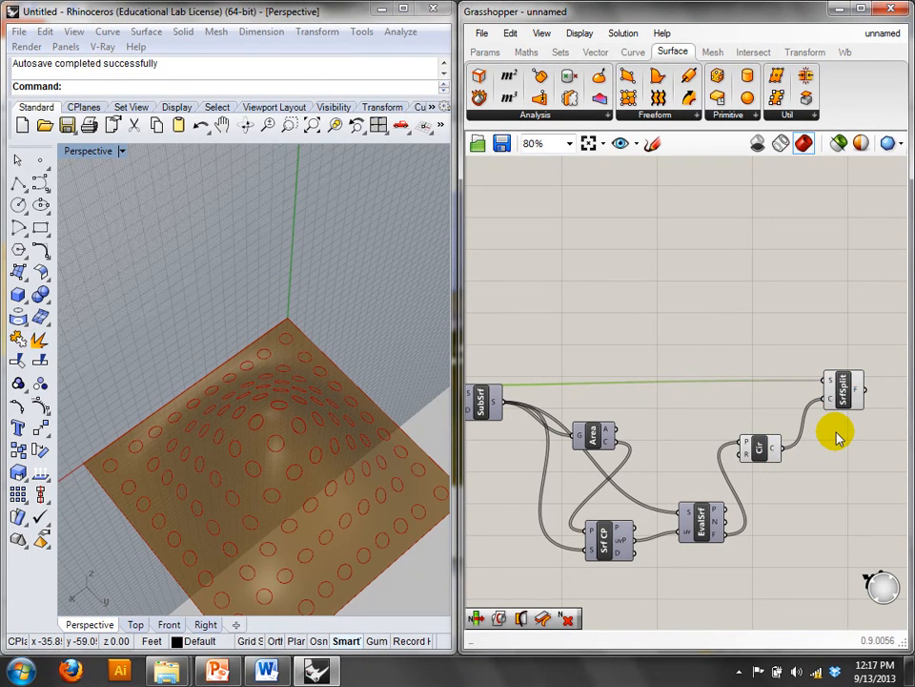
- Add a List Item component beside SrfSplit and connect SrfSplit's F output to its L input
right_drag(838, 435, 656, 383)
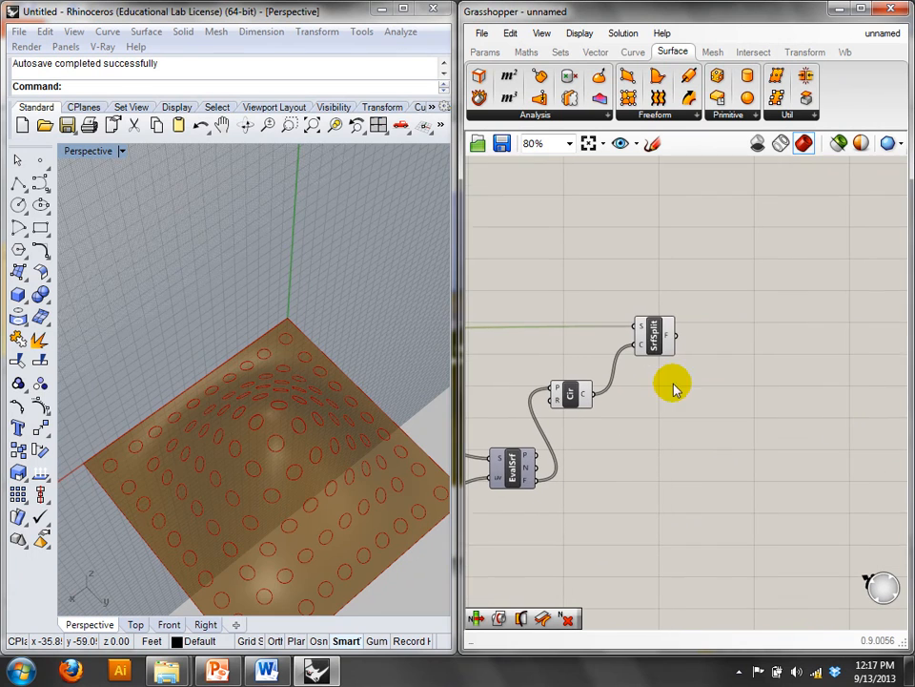
double_click(724, 349)
text(lis)
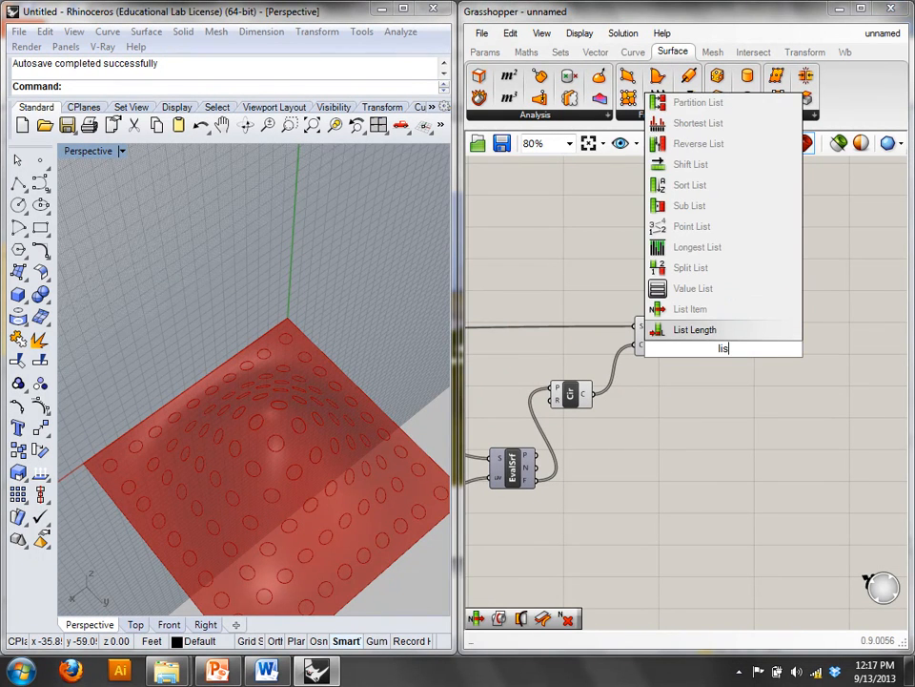
key(Return)
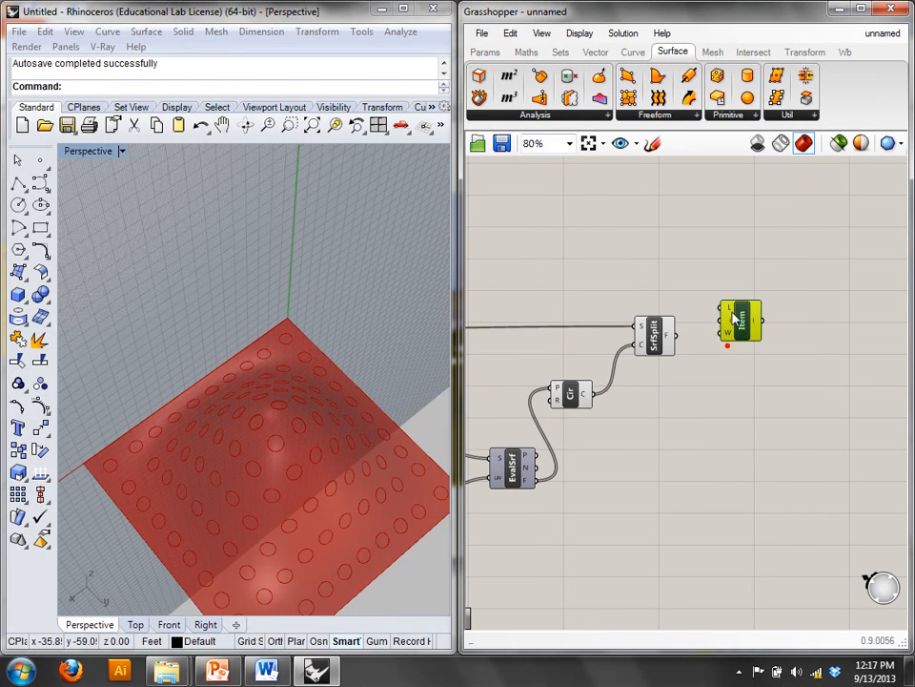
drag(679, 335, 725, 307)
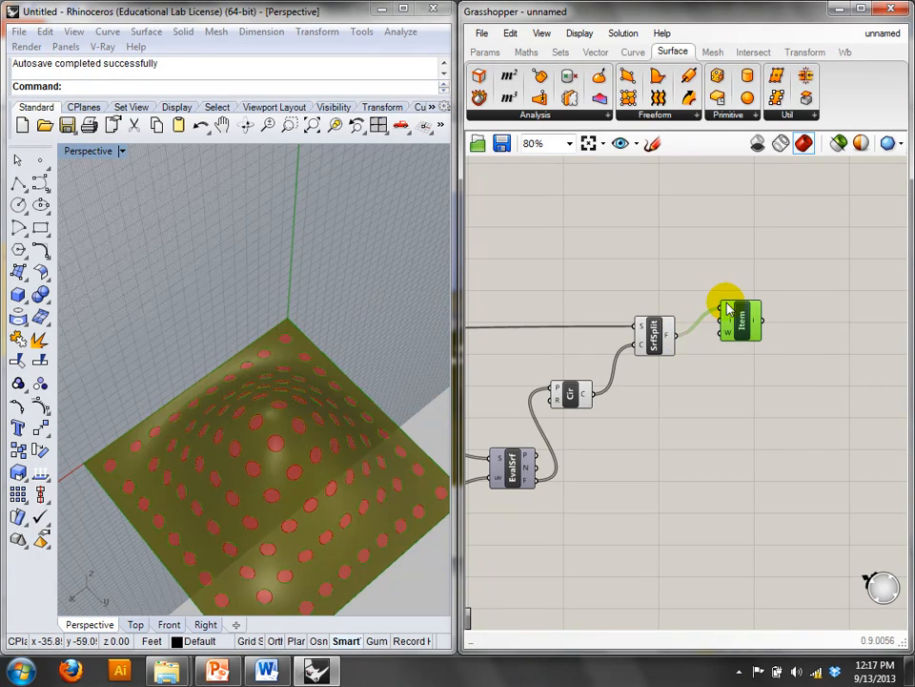
- Turn off the preview of the Cir and SrfSplit components
drag(672, 444, 582, 322)
right_click(570, 222)
click(595, 256)
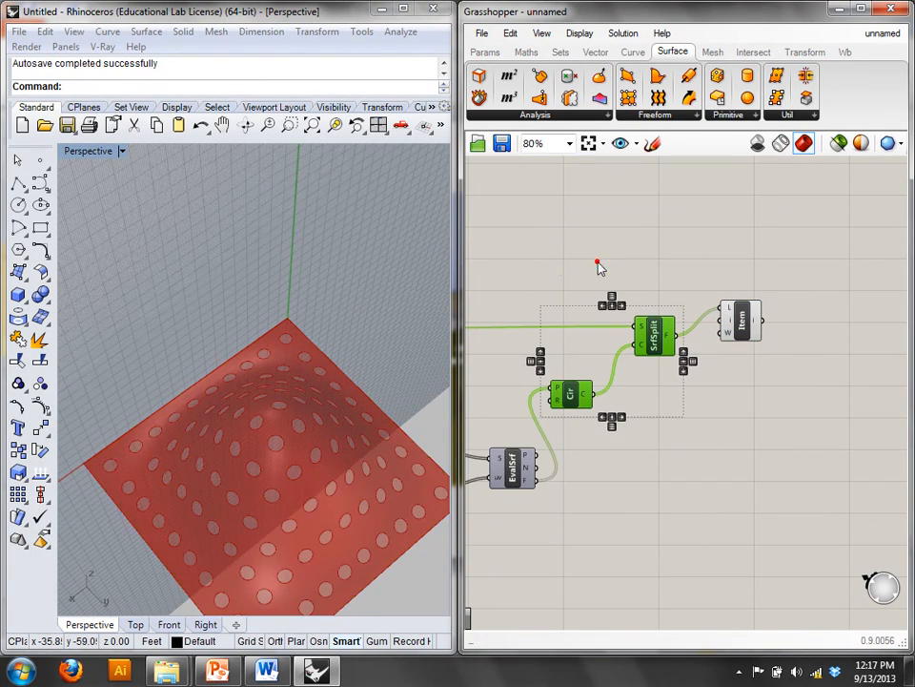
right_drag(296, 389, 355, 329)
- Turn off the preview of all components in the domed-surface definition upstream of SrfSplit, from the first slider to Cir
scroll(668, 414, down, 3)
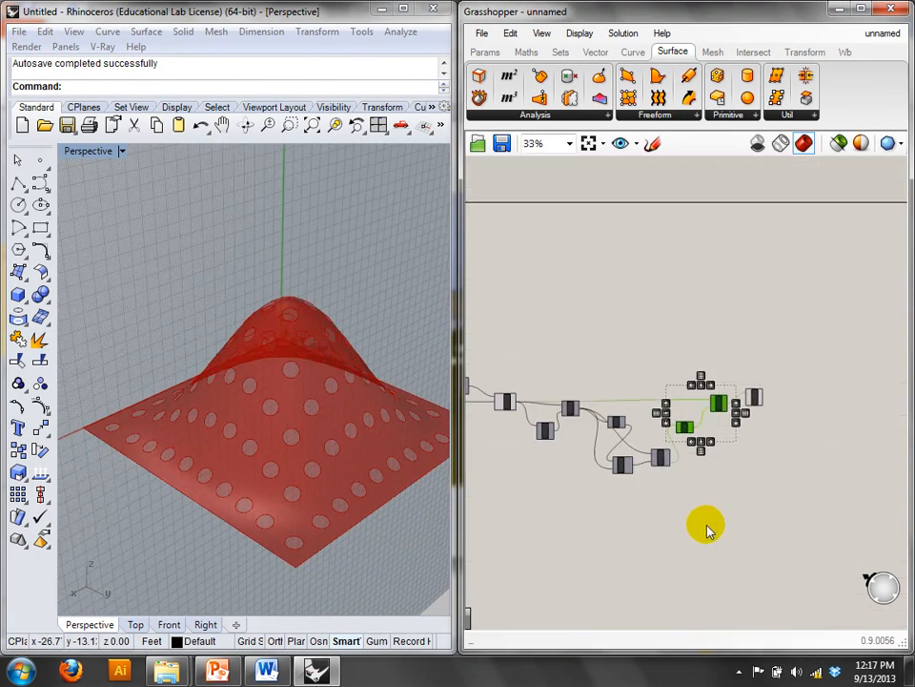
scroll(705, 527, down, 3)
drag(808, 475, 571, 382)
right_click(490, 342)
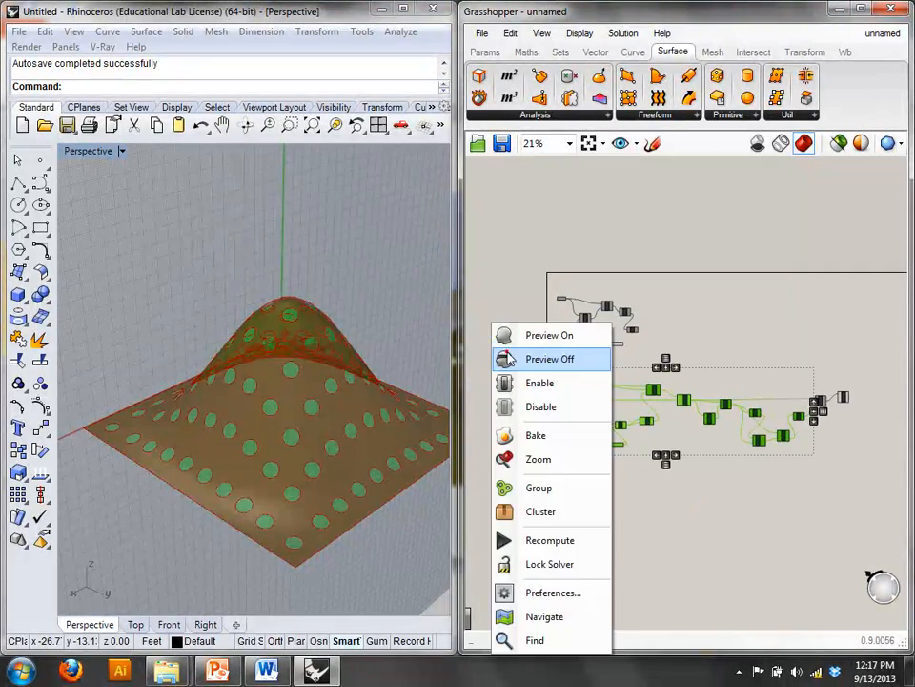
click(520, 358)
right_drag(344, 311, 371, 282)
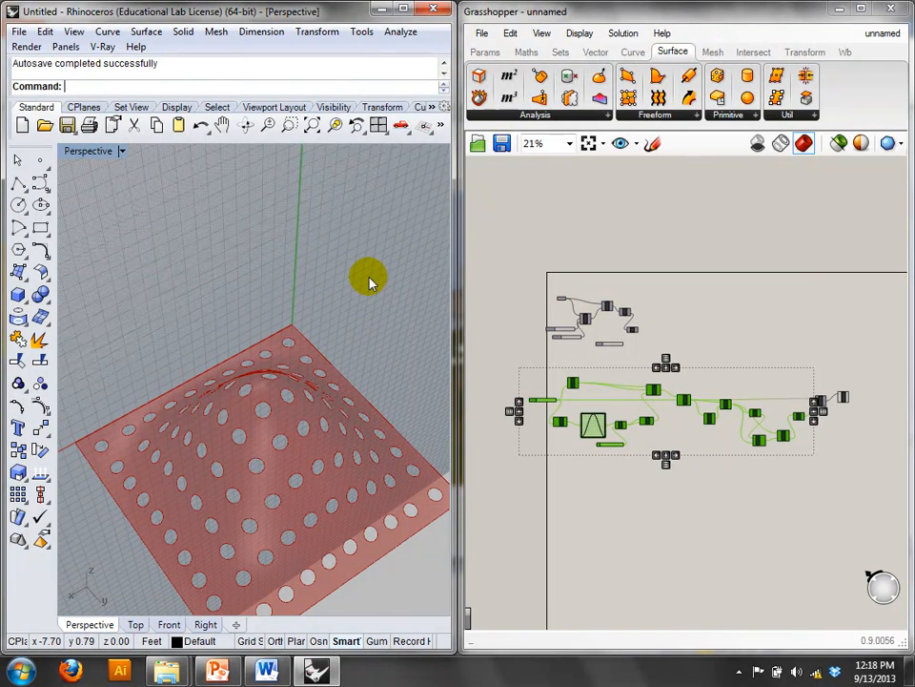
- Bake the perforated surface from the List Item component into Rhino, keeping the default bake attributes
click(747, 470)
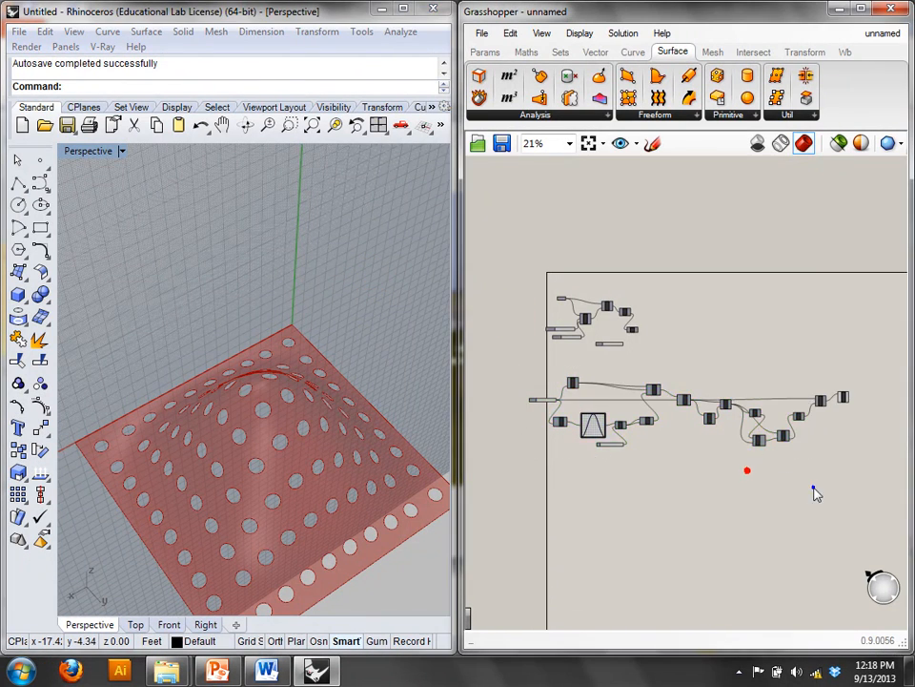
scroll(810, 492, up, 4)
right_drag(814, 486, 778, 552)
scroll(808, 396, up, 3)
right_drag(807, 370, 638, 431)
scroll(641, 432, up, 3)
click(810, 219)
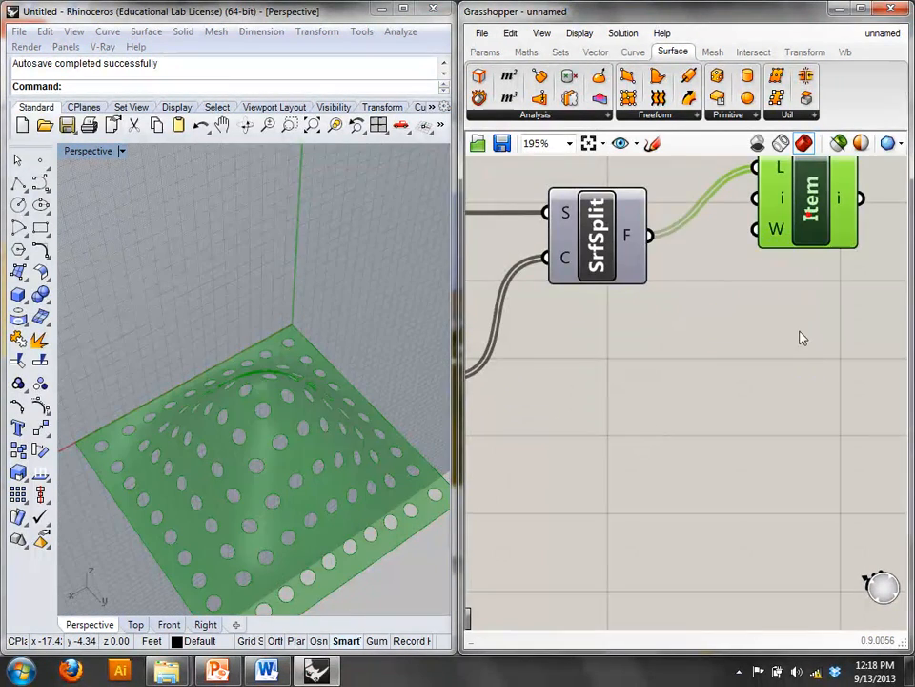
right_drag(798, 344, 794, 385)
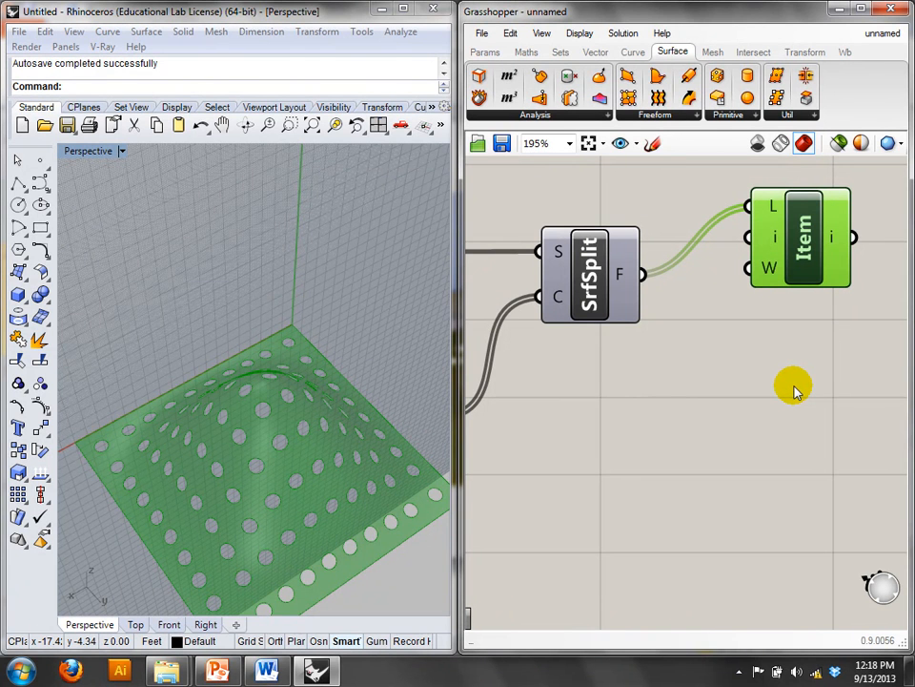
right_click(797, 261)
click(771, 338)
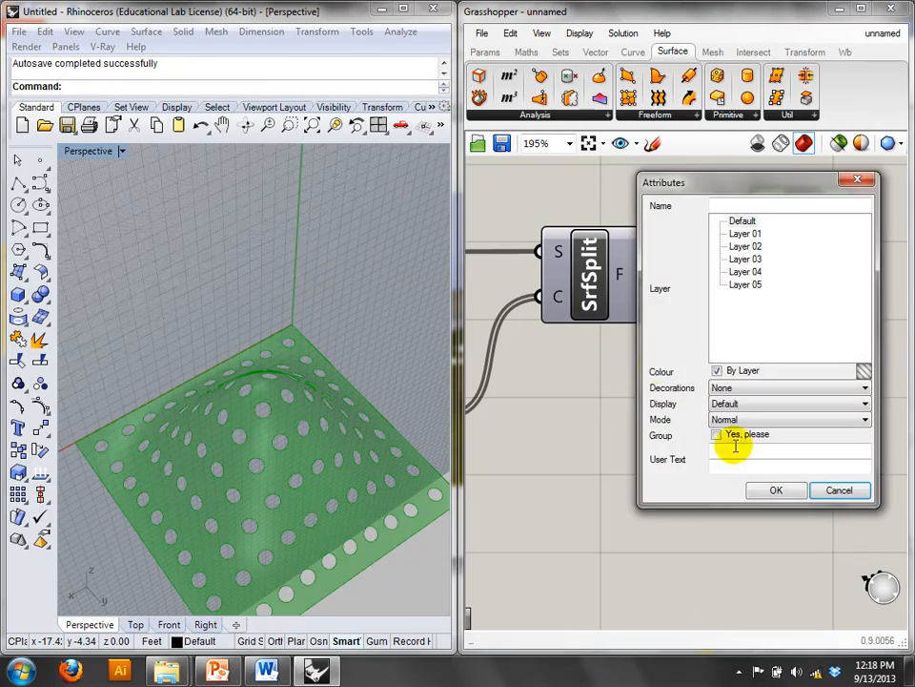
click(768, 488)
- Move the baked perforated surface in the Perspective viewport away from the Grasshopper preview and deselect it
right_drag(361, 329, 345, 311)
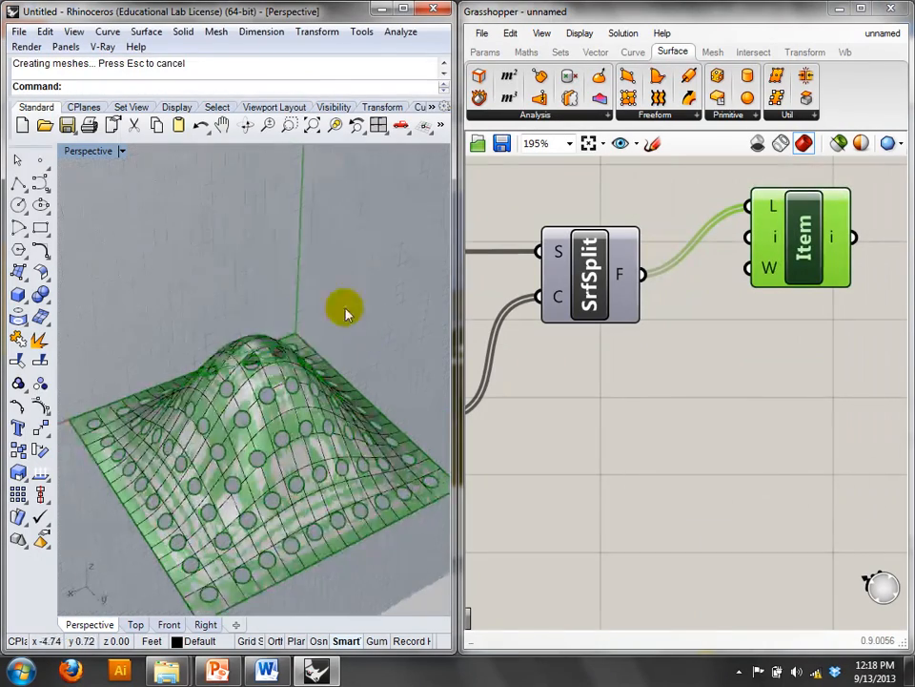
click(380, 425)
drag(272, 400, 310, 190)
click(407, 413)
right_drag(419, 387, 383, 427)
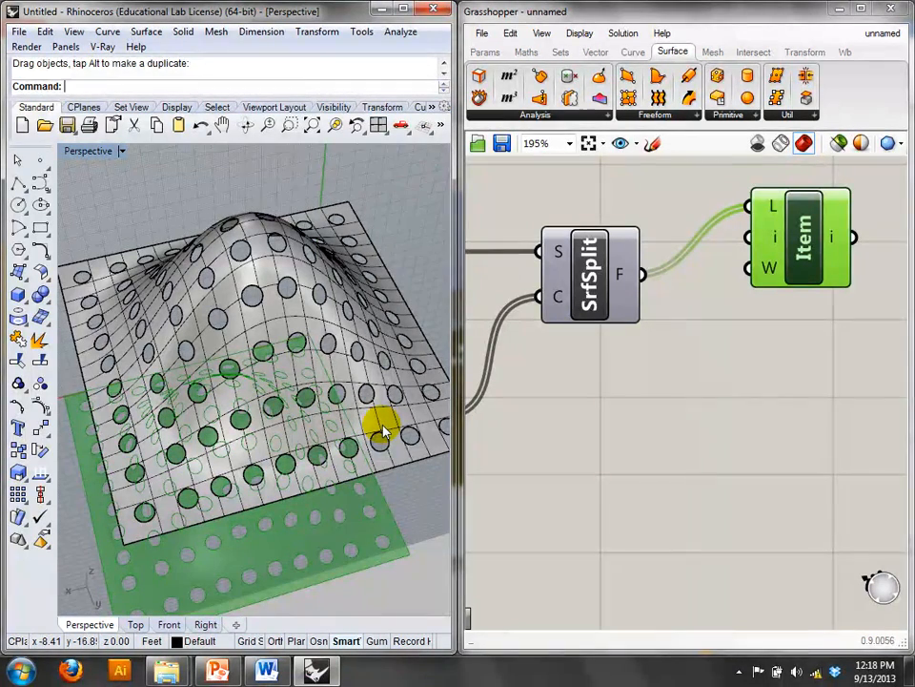
- Switch to the PowerPoint lecture to compare the model with the photo of the museum's domed lawn
click(219, 670)
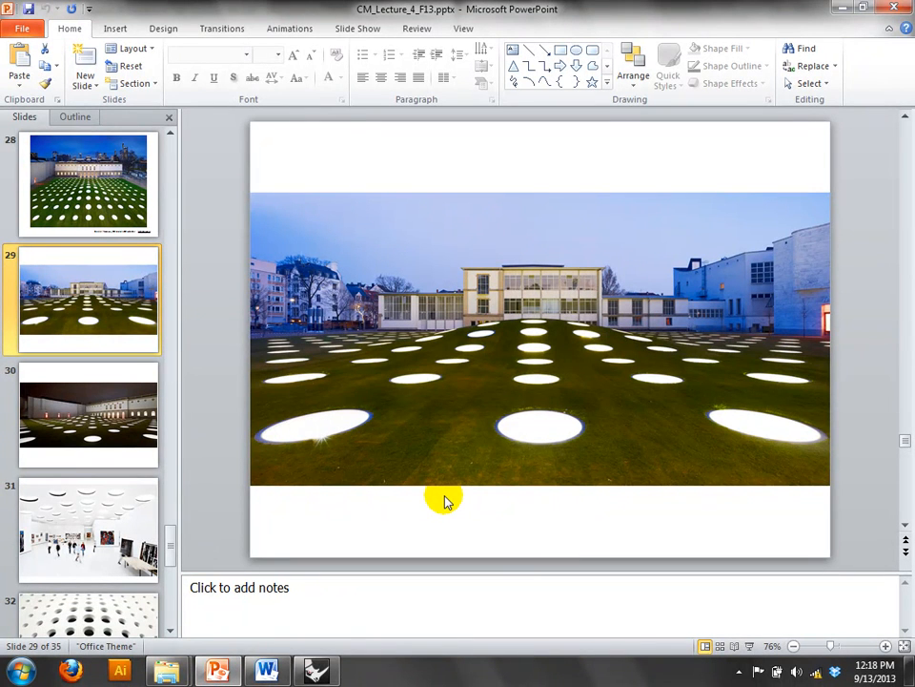